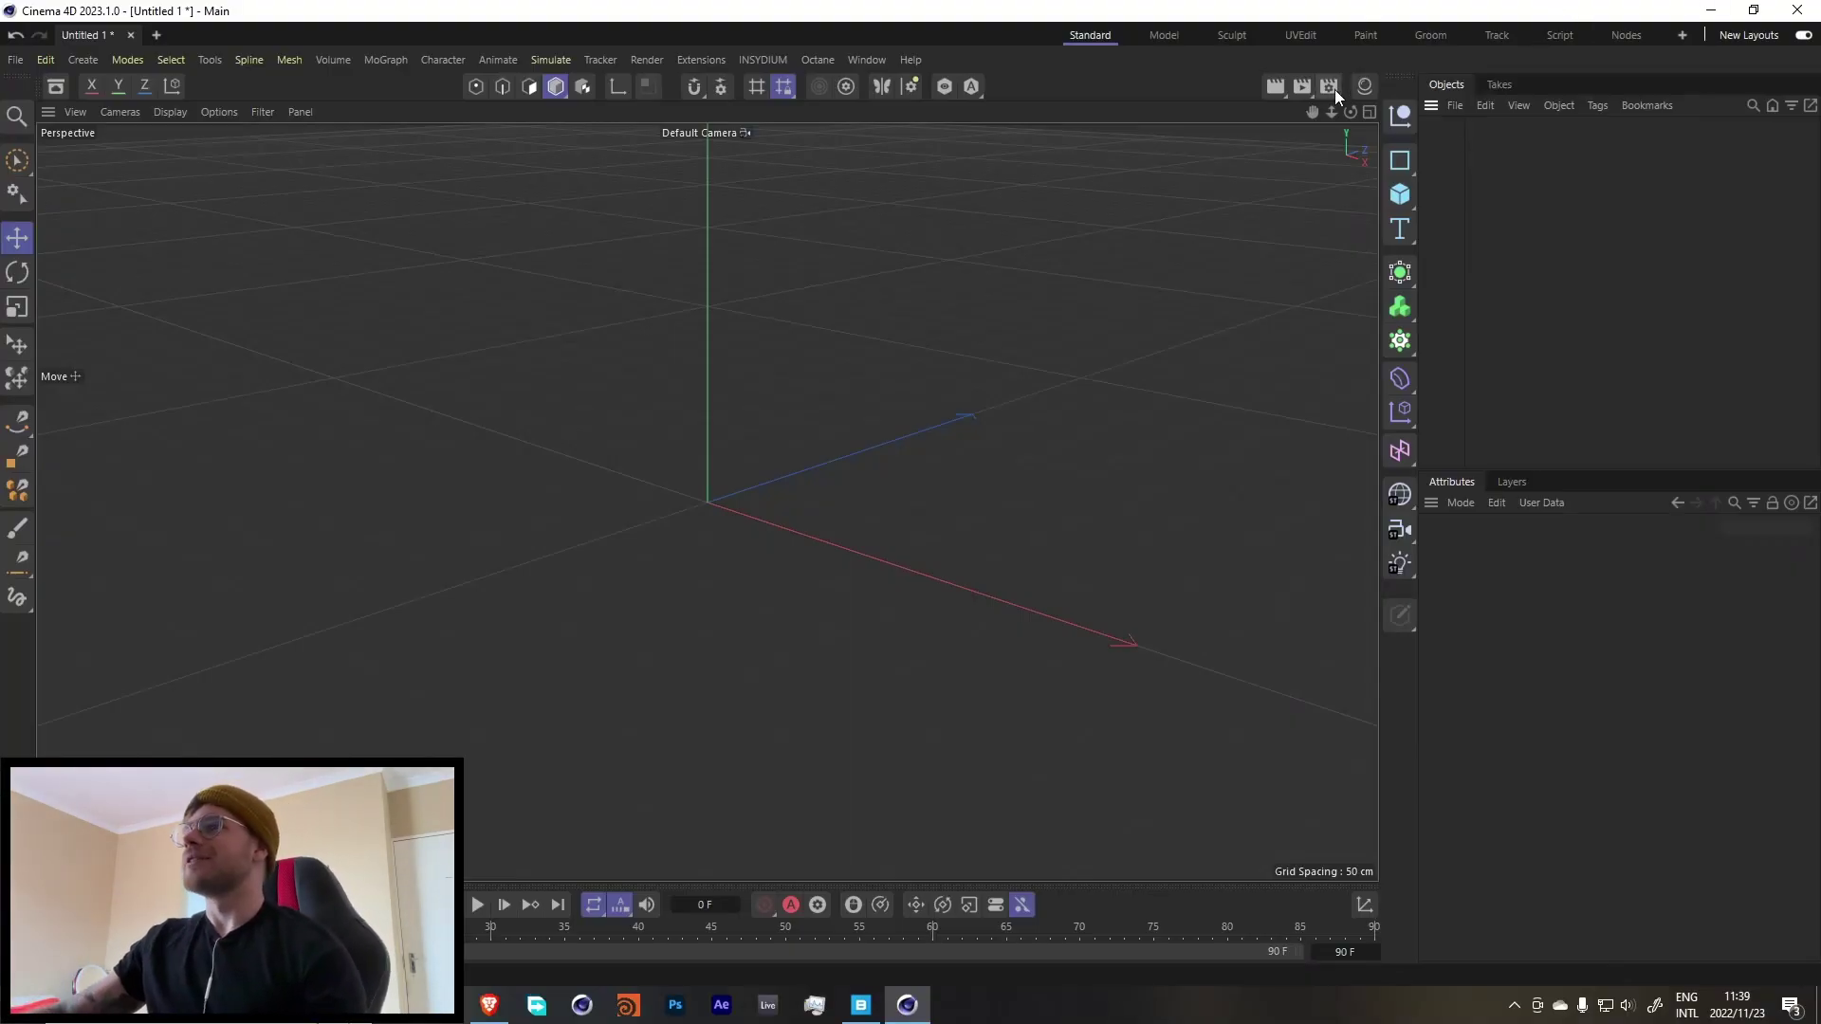
Switch the scene's renderer to Octane Renderer and close Render Settings.
{"action": "left_click", "coordinate": [1329, 87]}
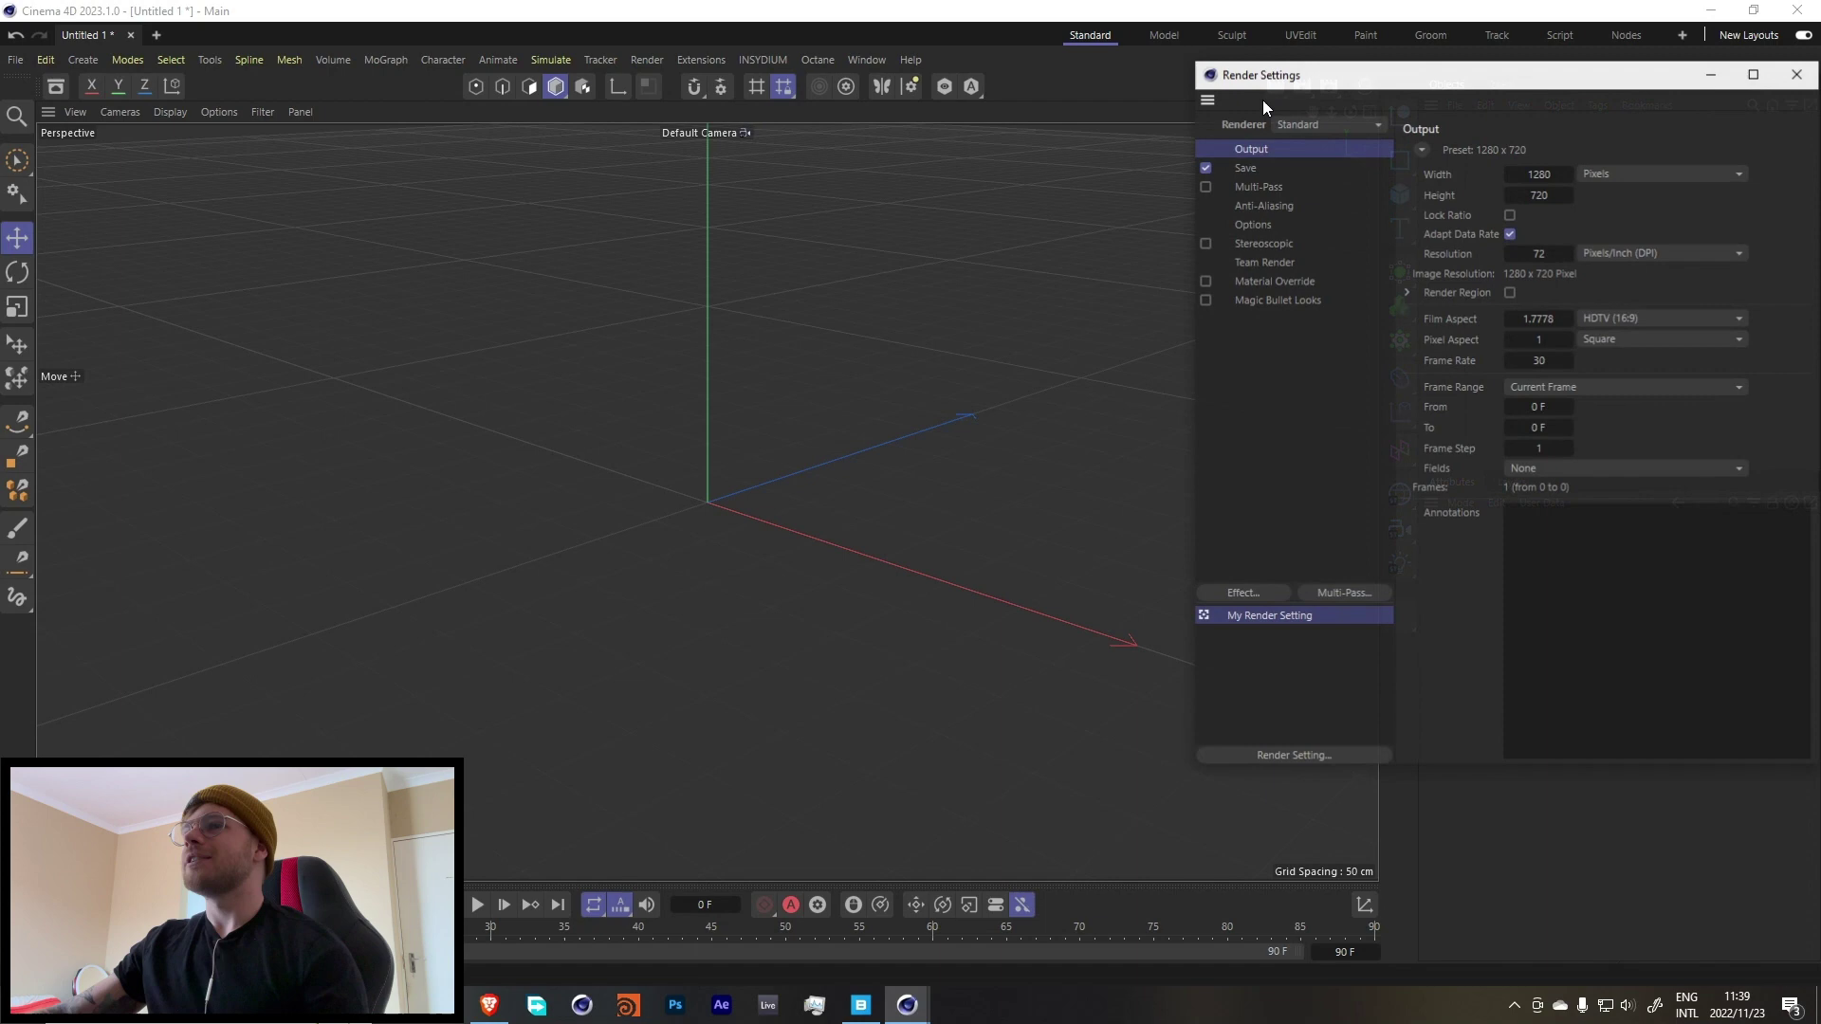
{"action": "left_click", "coordinate": [1300, 123]}
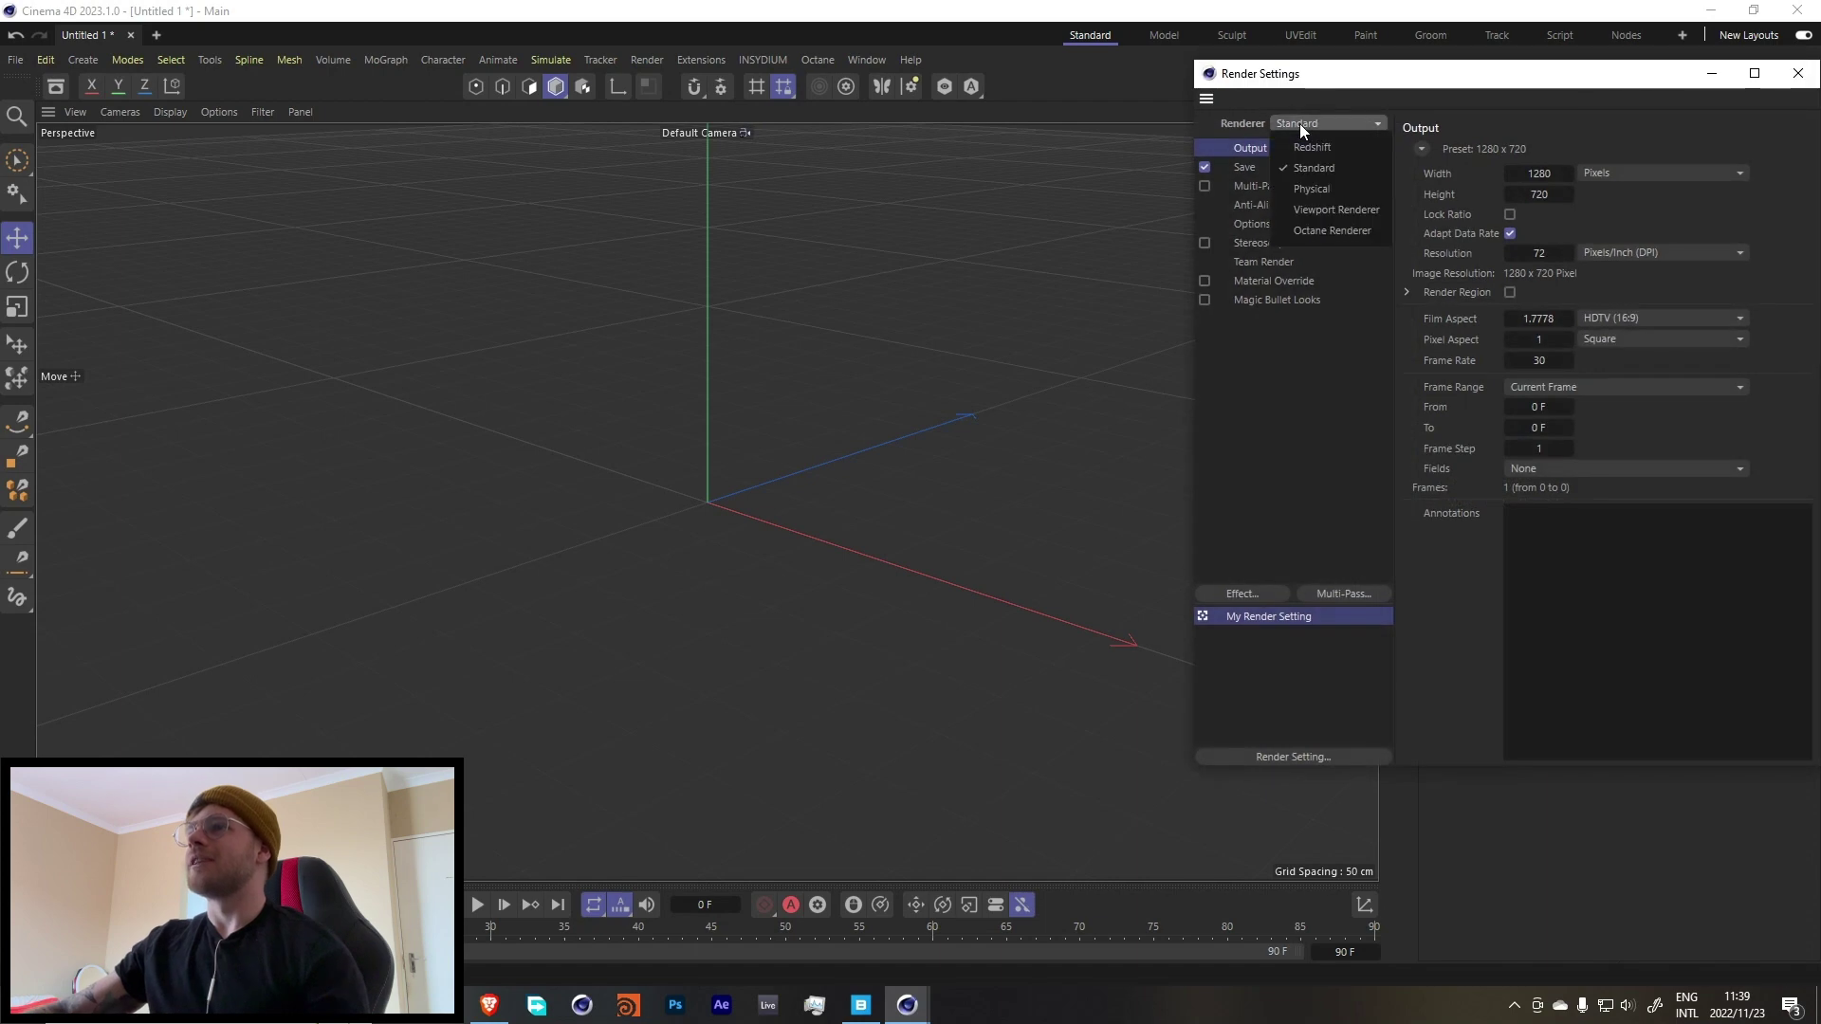
{"action": "left_click", "coordinate": [1338, 231]}
{"action": "left_click", "coordinate": [1797, 73]}
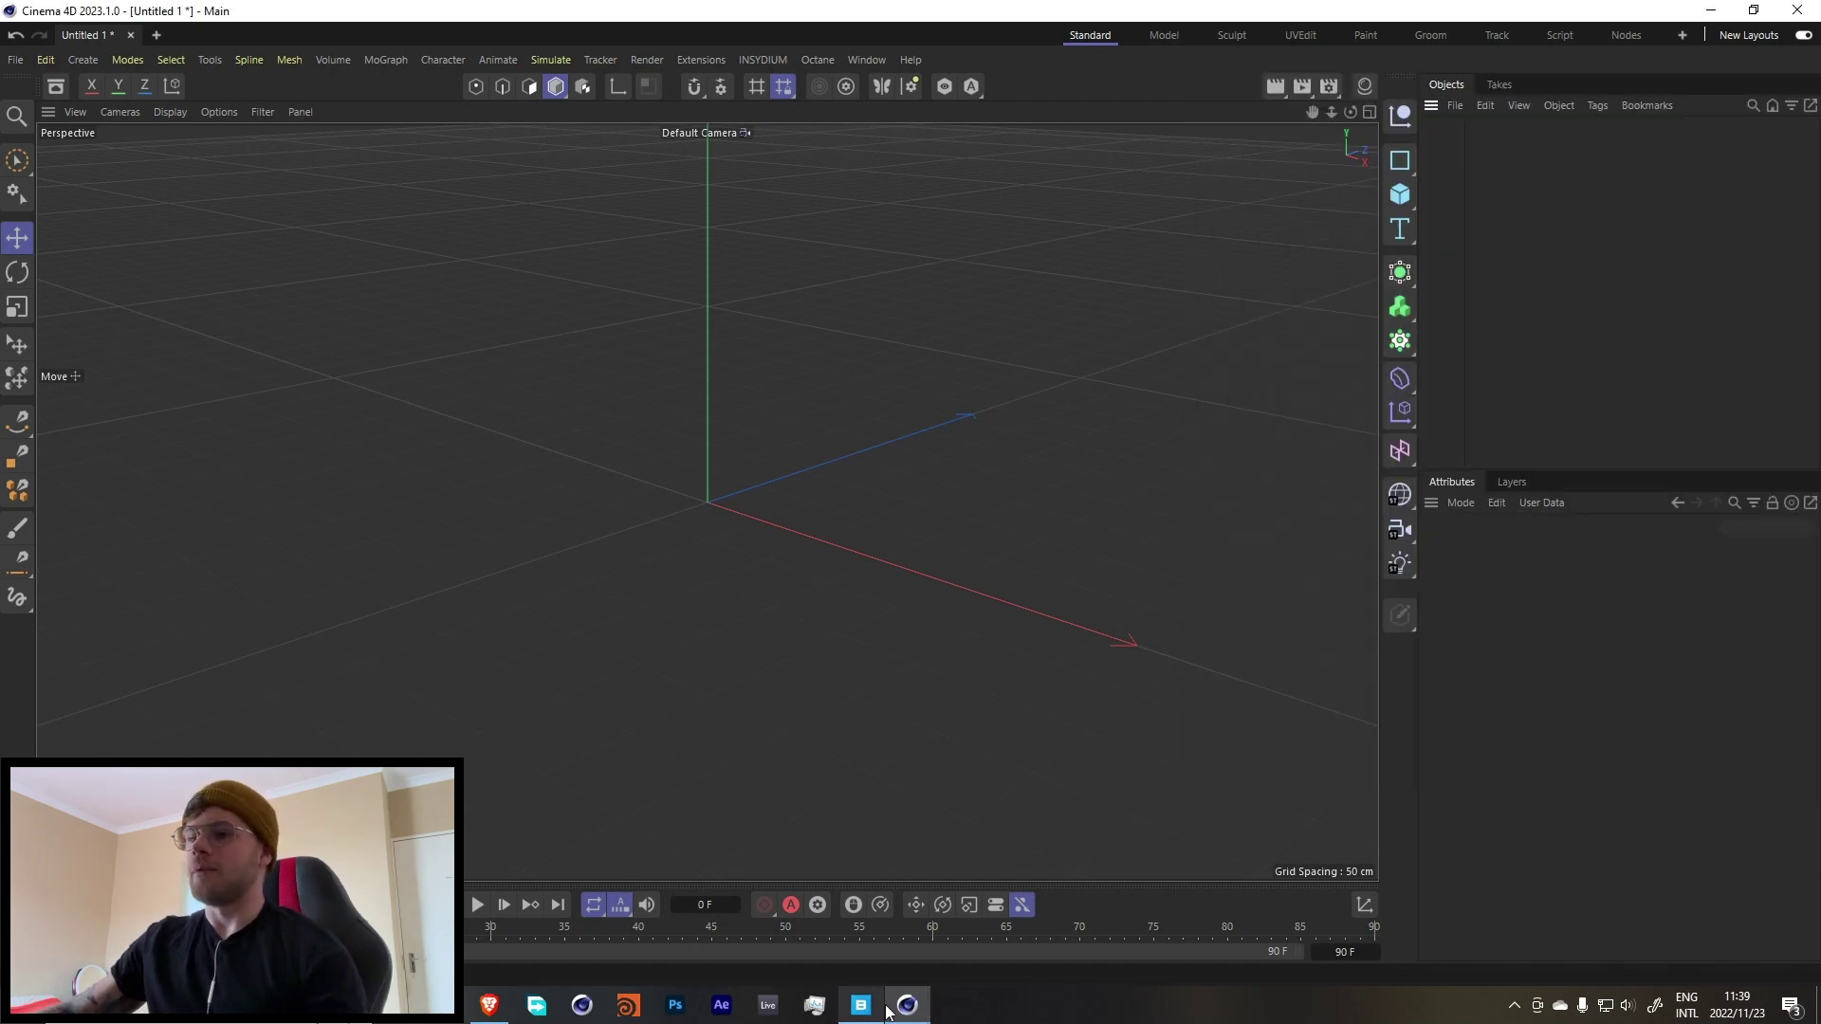
Bring Quixel Bridge forward and export the Concrete Brick asset to Cinema 4D.
{"action": "mouse_move", "coordinate": [862, 1011]}
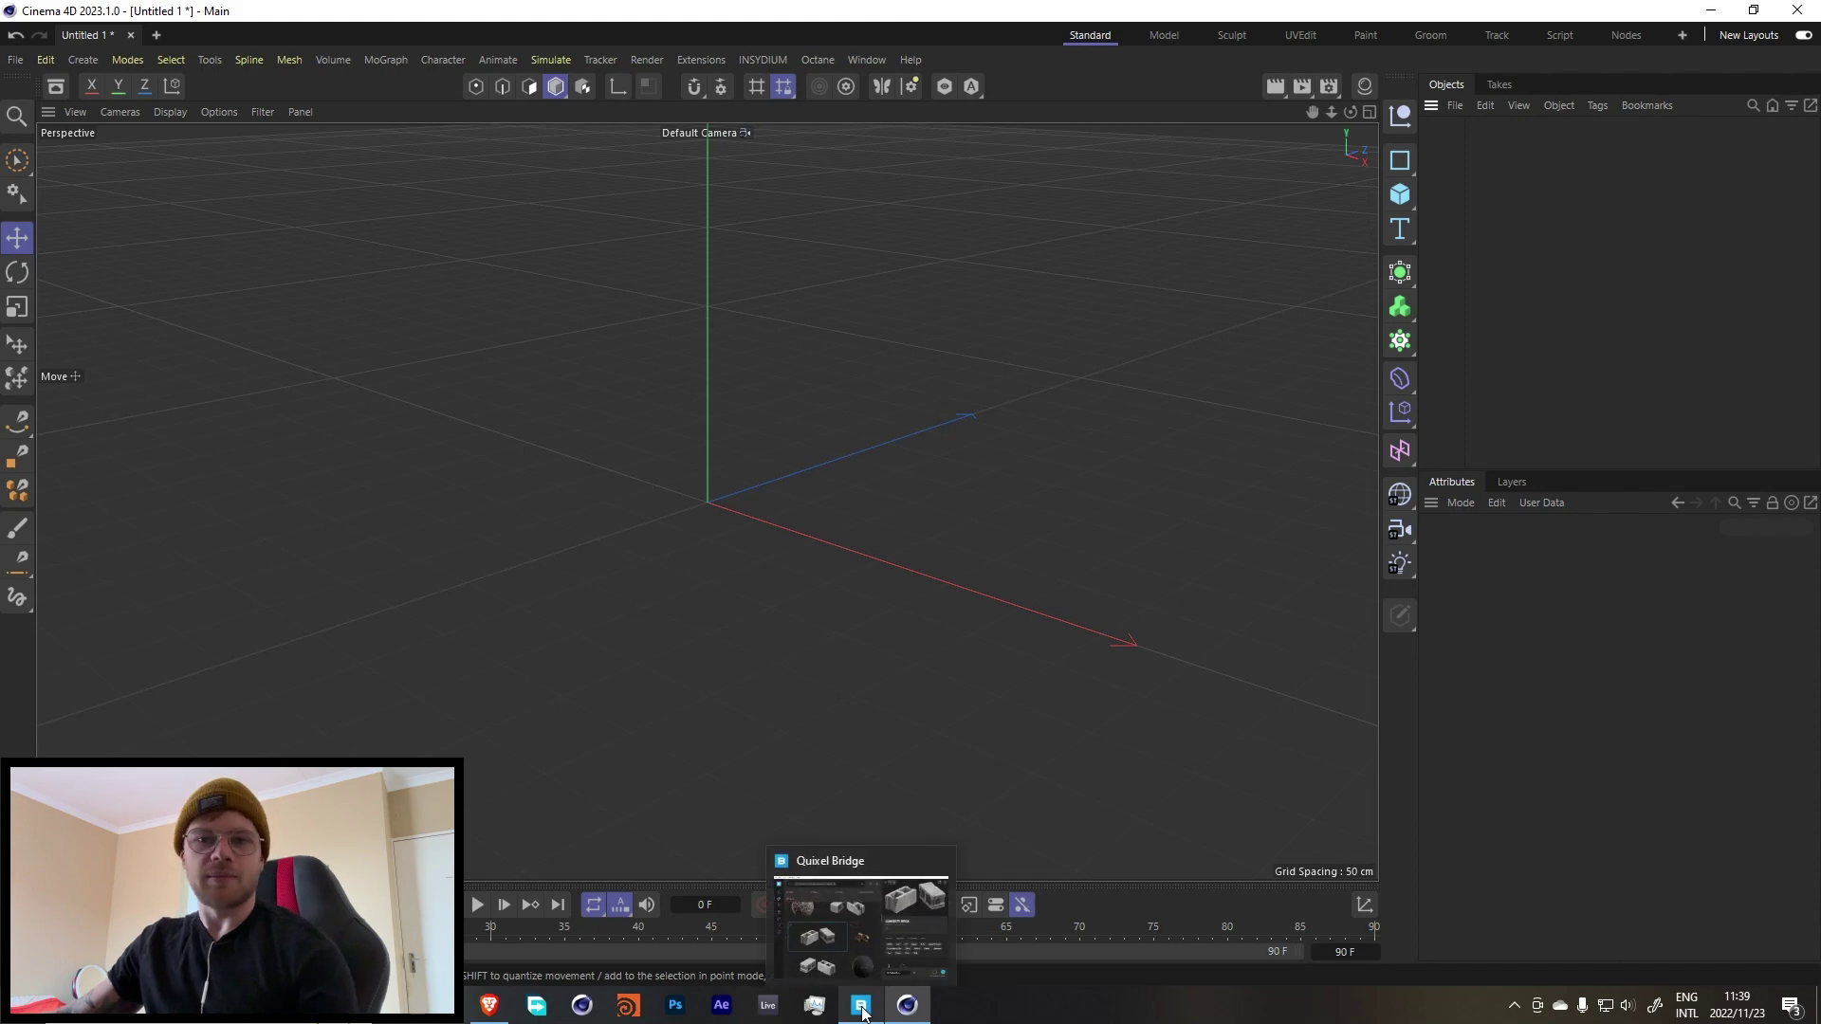
{"action": "left_click", "coordinate": [863, 1010]}
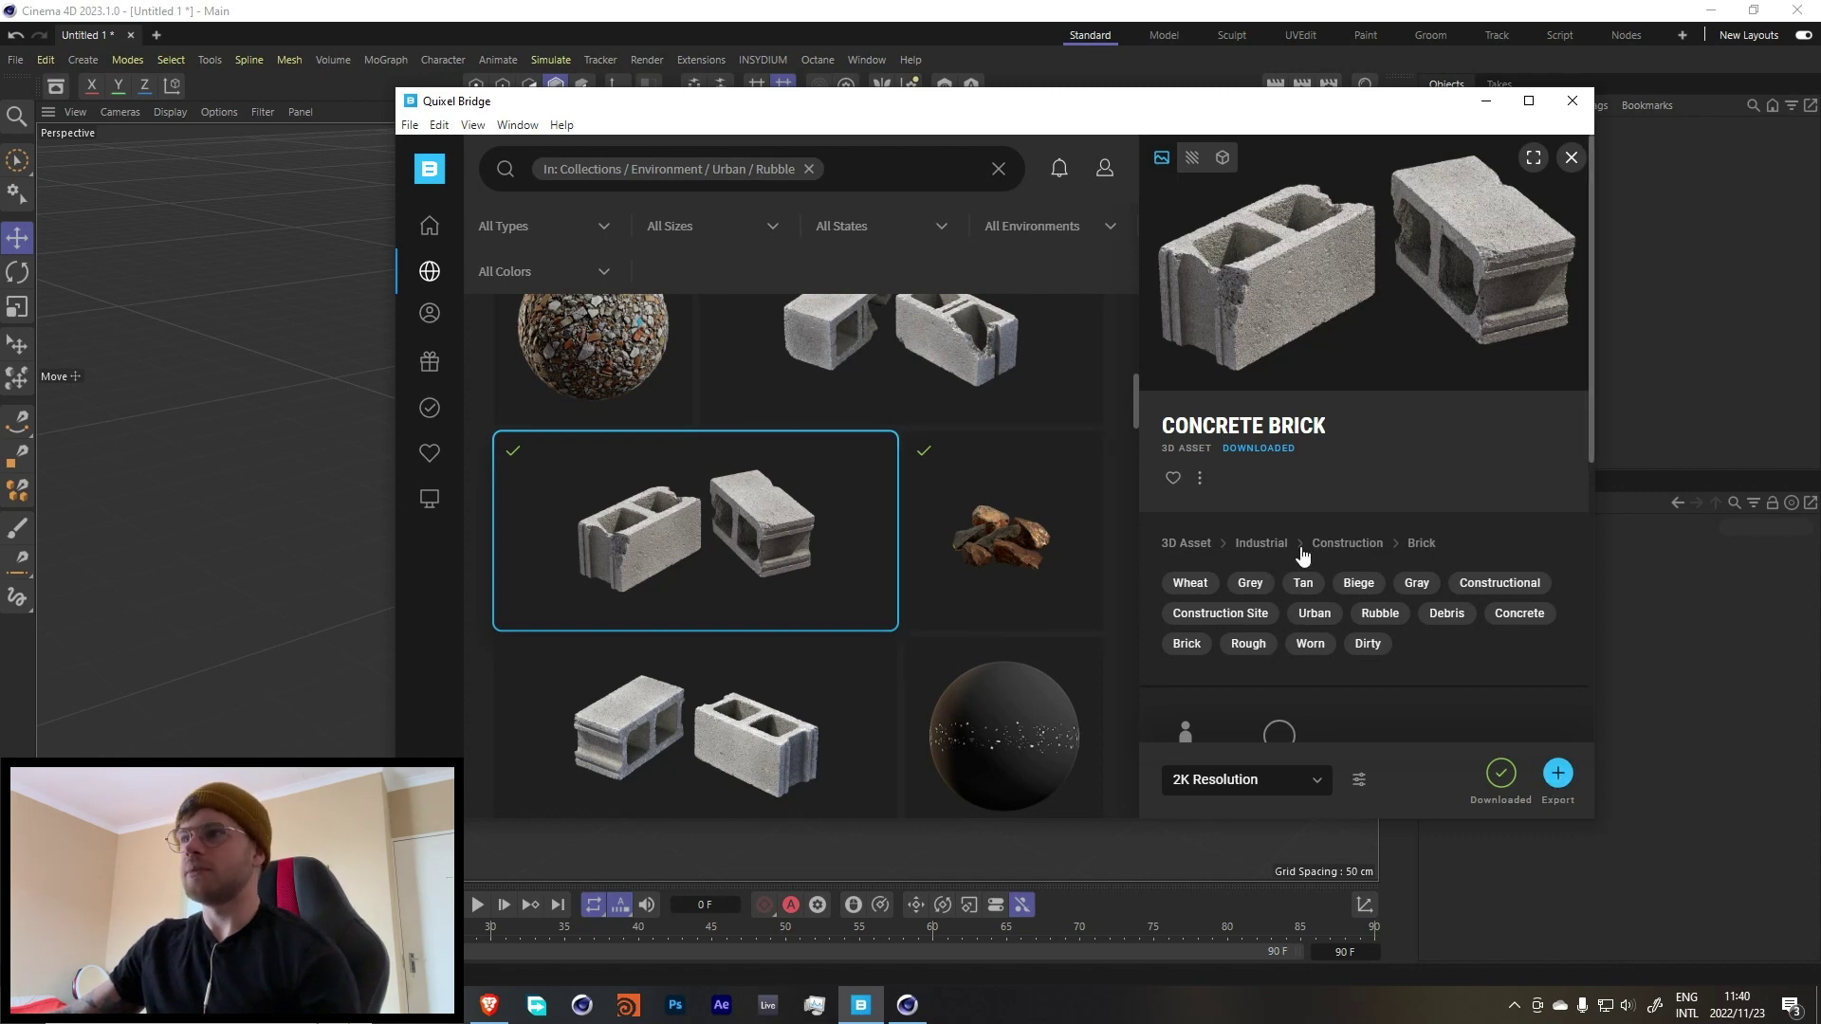
{"action": "left_click", "coordinate": [1556, 776]}
Return to Cinema 4D, dismiss the Octane startup window and frame the imported brick.
{"action": "left_click", "coordinate": [1485, 101]}
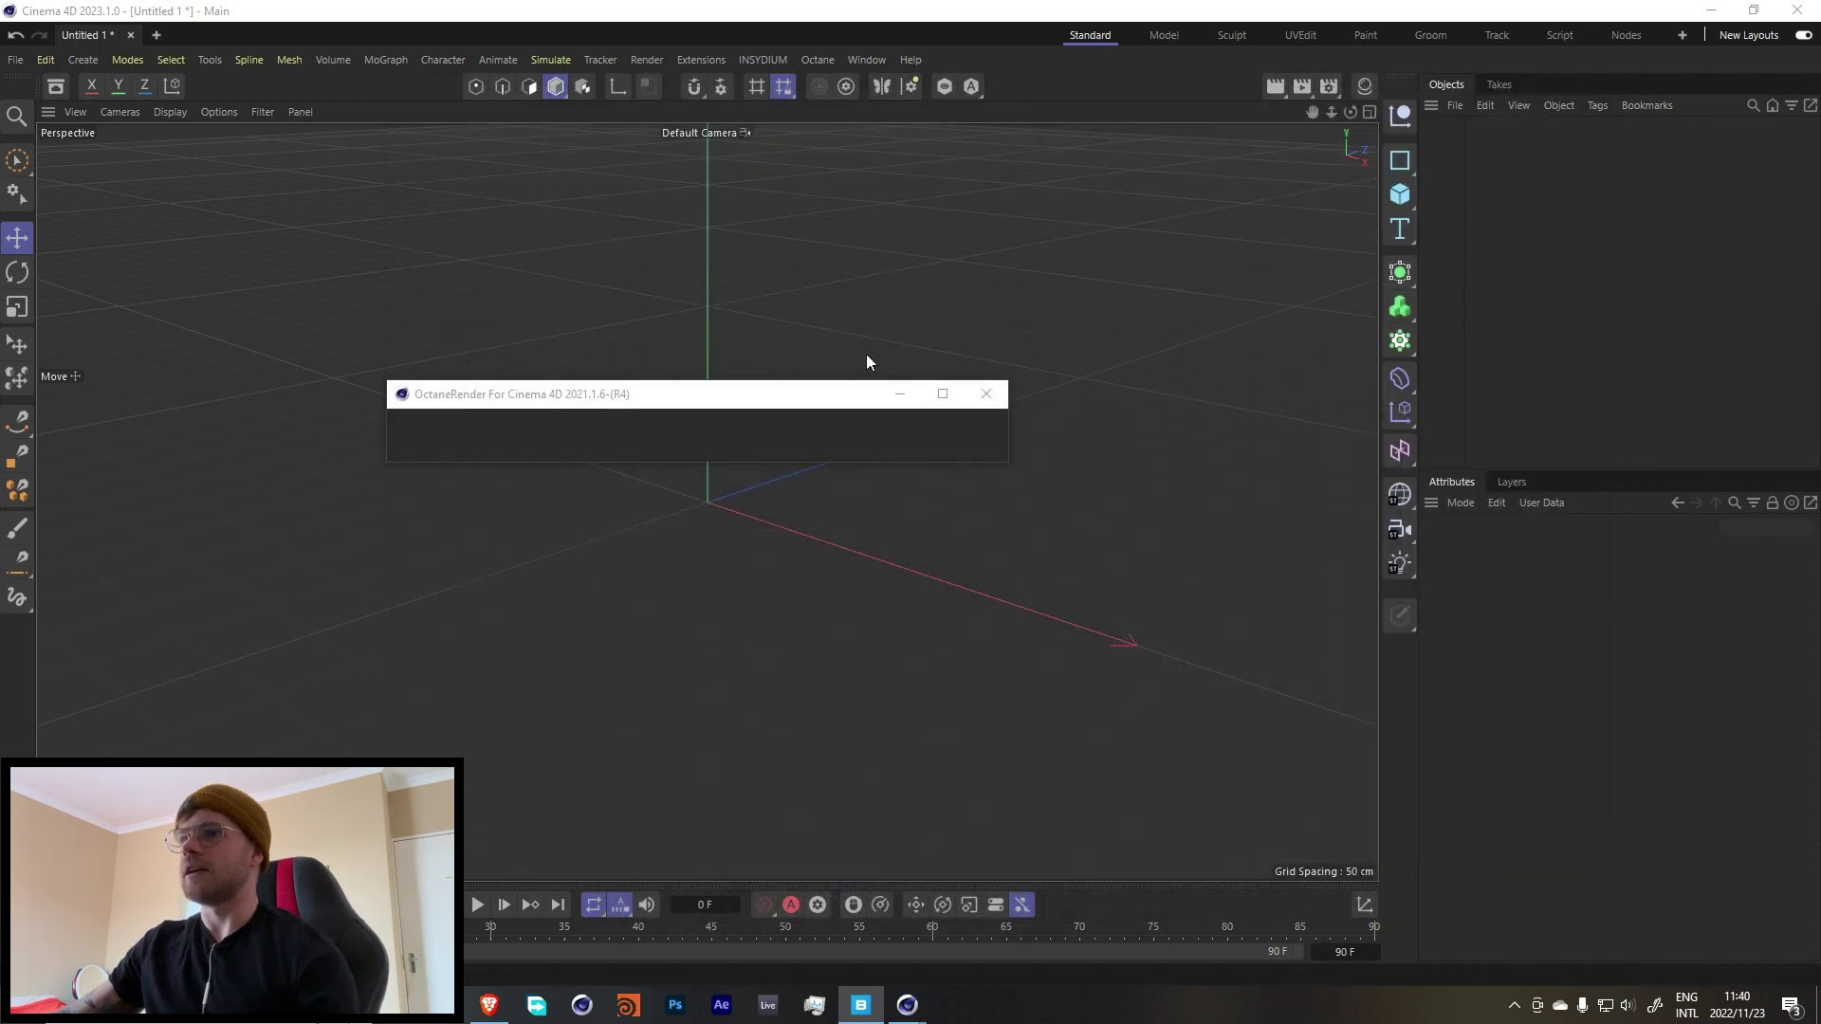
{"action": "left_click", "coordinate": [986, 394]}
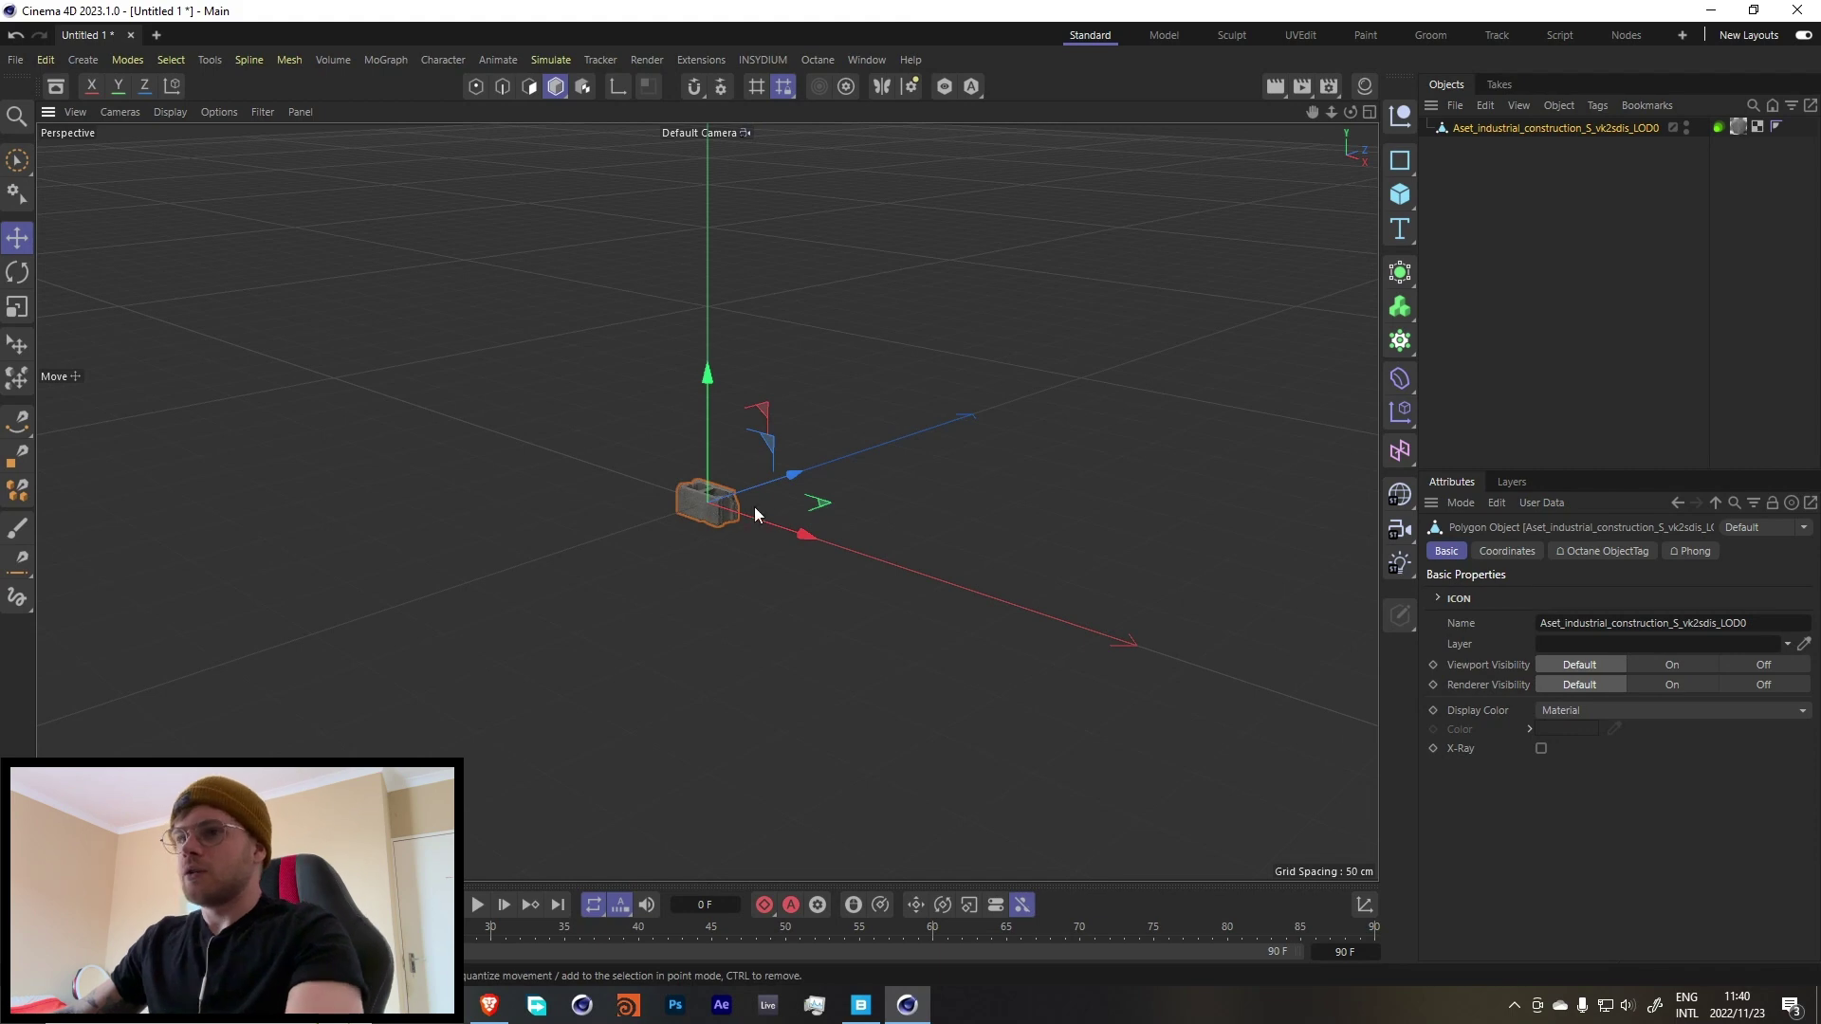
{"action": "scroll", "coordinate": [776, 490], "scroll_direction": "up", "scroll_amount": 10}
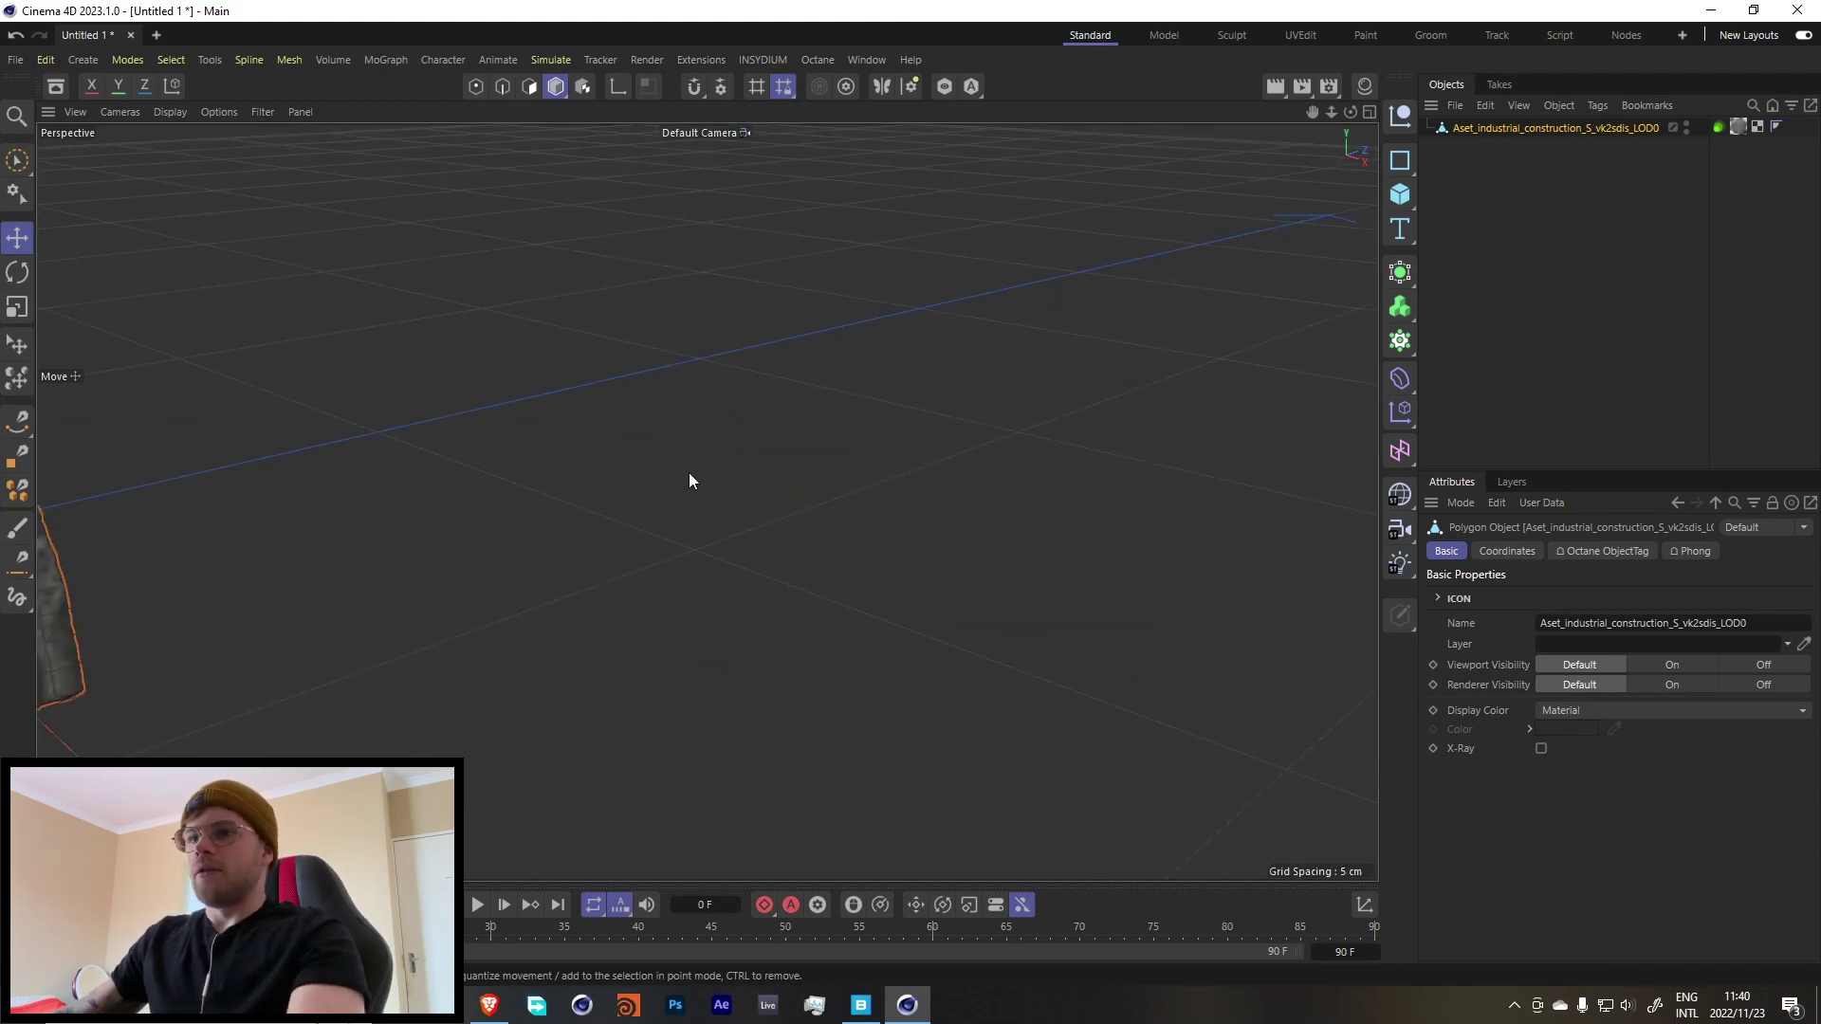
{"action": "key", "text": "o"}
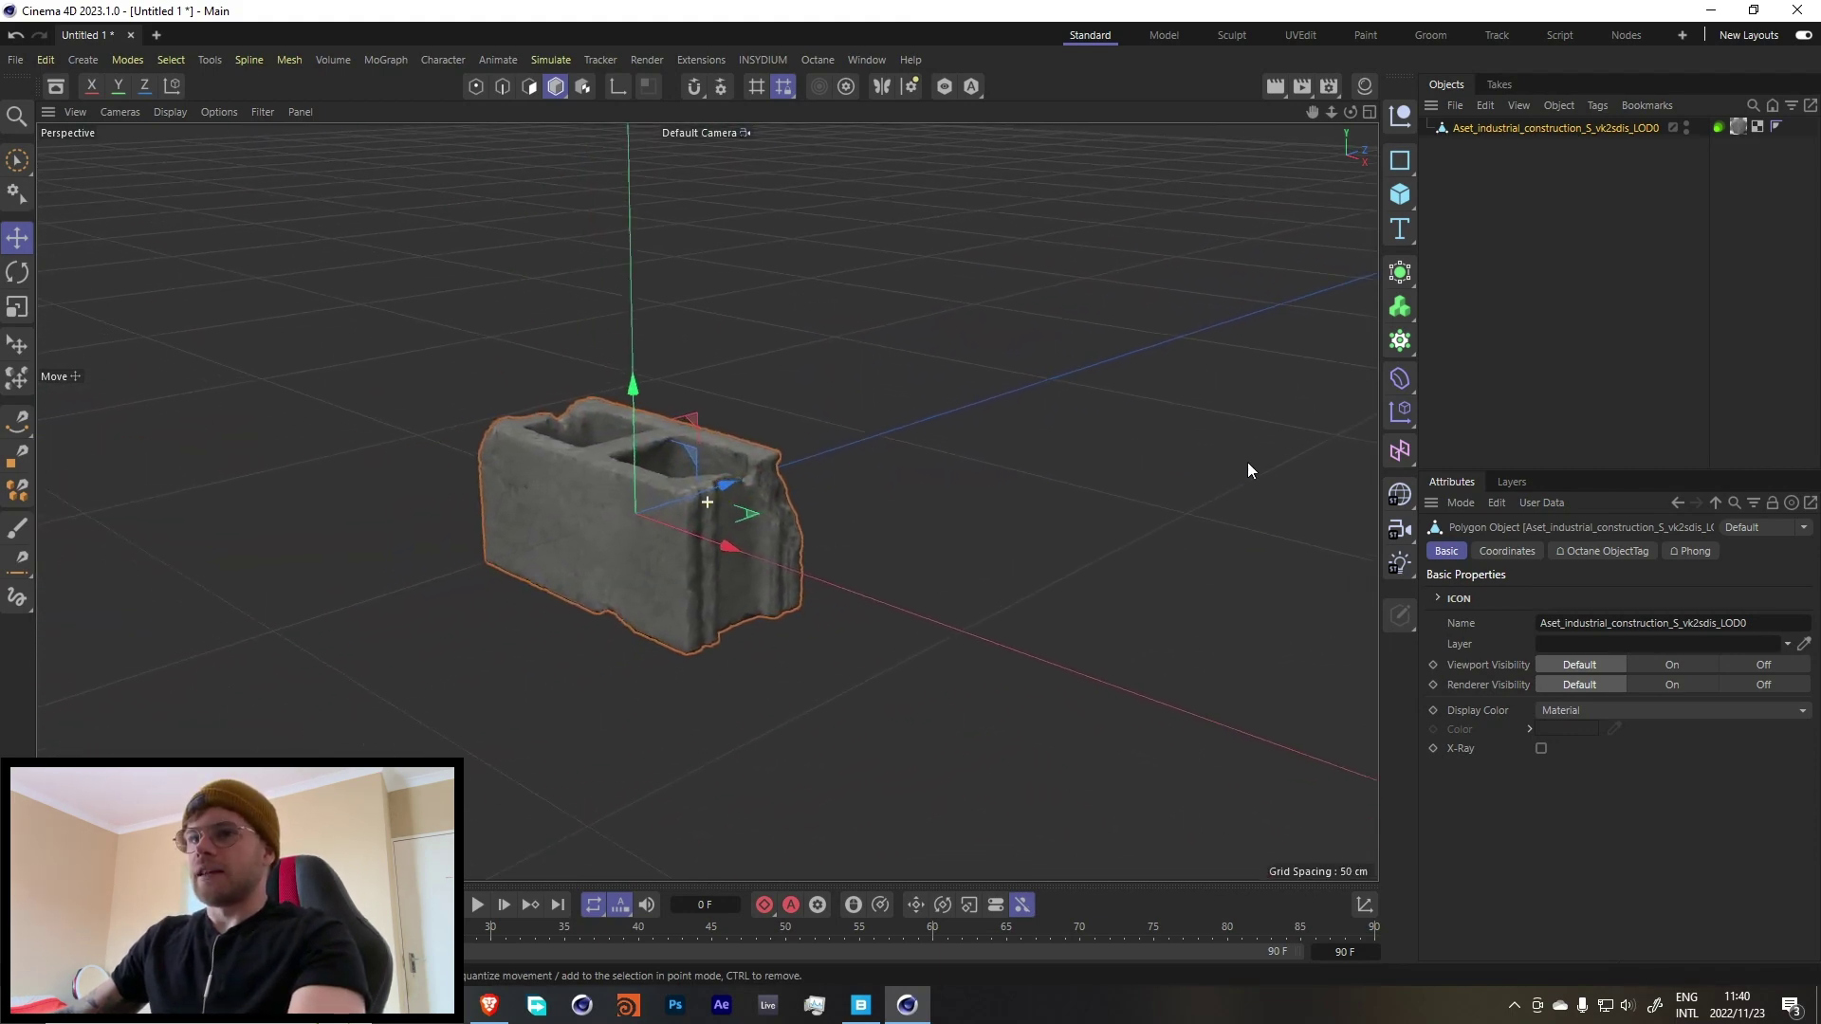
Display the brick shaded with wireframe lines and orbit around it.
{"action": "key", "text": "n"}
{"action": "key", "text": "b"}
{"action": "mouse_move", "coordinate": [731, 514]}
{"action": "left_mouse_down", "text": "alt"}
{"action": "mouse_move", "coordinate": [806, 529]}
{"action": "mouse_move", "coordinate": [654, 540]}
{"action": "left_mouse_up", "text": "alt"}
{"action": "scroll", "coordinate": [767, 470], "scroll_direction": "up", "scroll_amount": 3}
{"action": "left_click_drag", "start_coordinate": [766, 469], "coordinate": [840, 476], "text": "alt"}
Parent the brick under a new Remesh generator and set Mesh Density to 150 %.
{"action": "left_click", "coordinate": [1400, 273]}
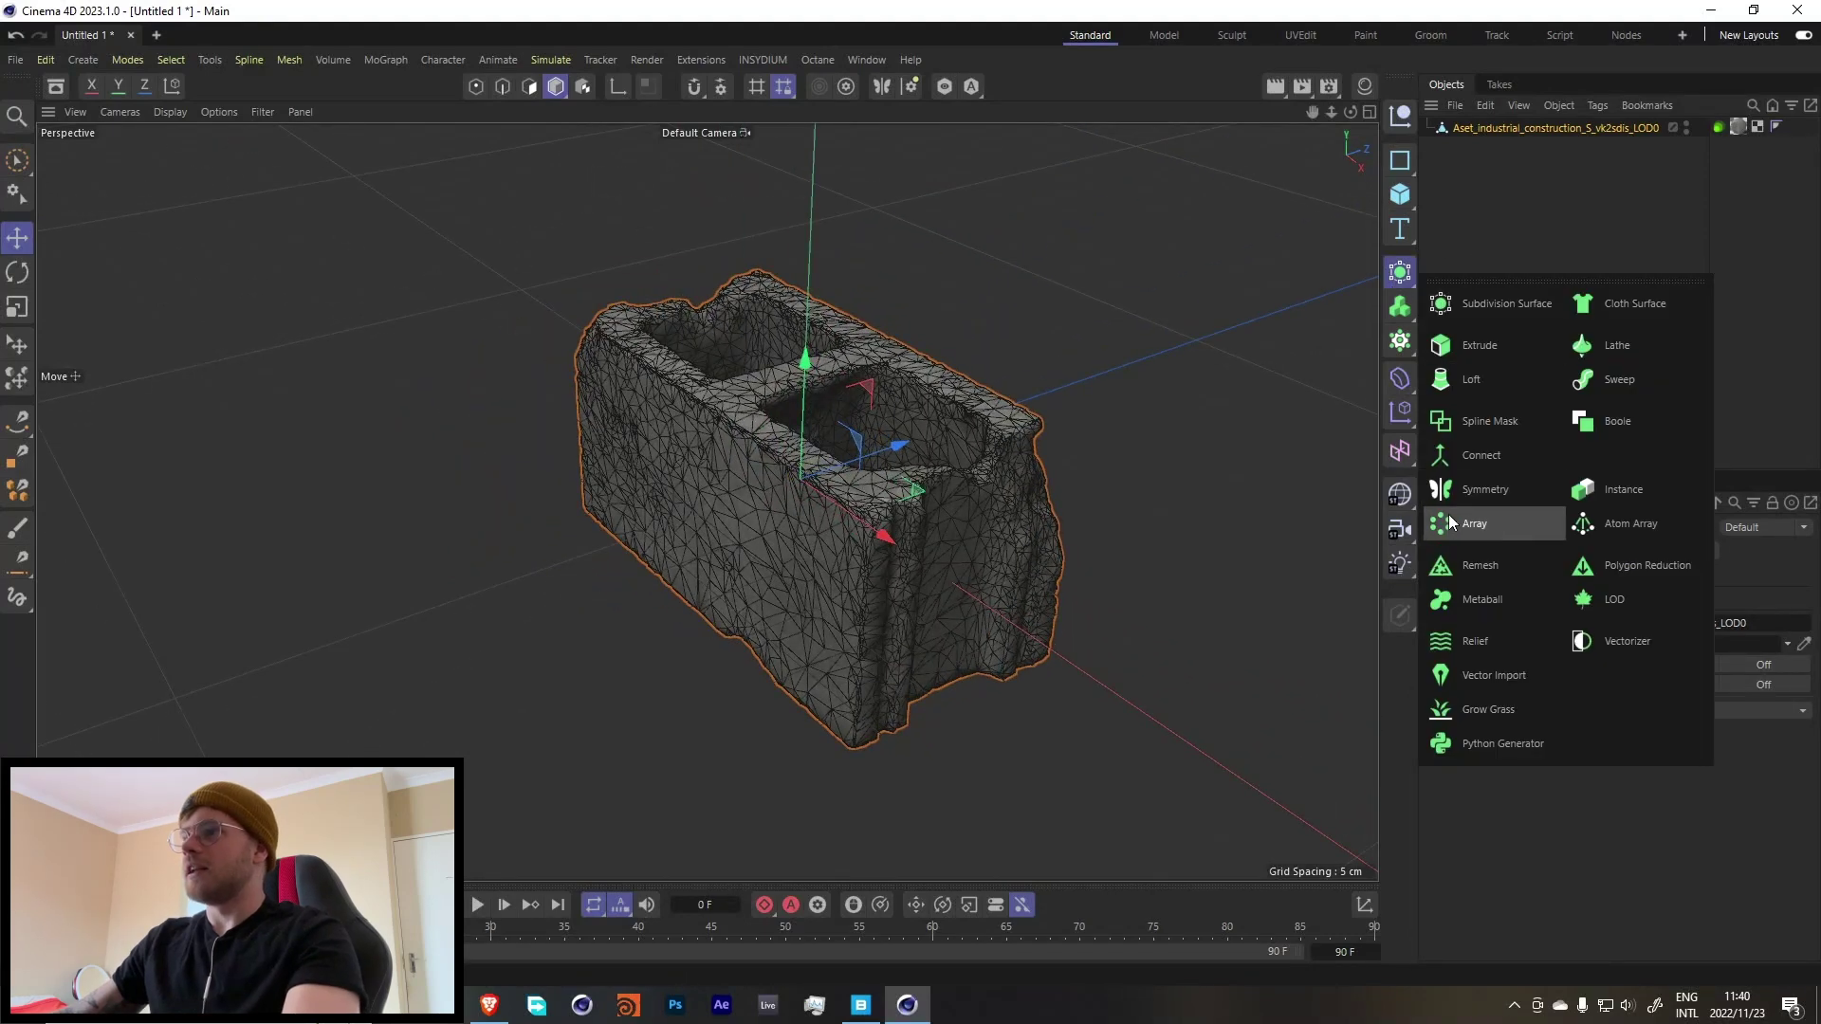
{"action": "left_click", "coordinate": [1470, 569]}
{"action": "left_click_drag", "start_coordinate": [1467, 126], "coordinate": [1462, 137]}
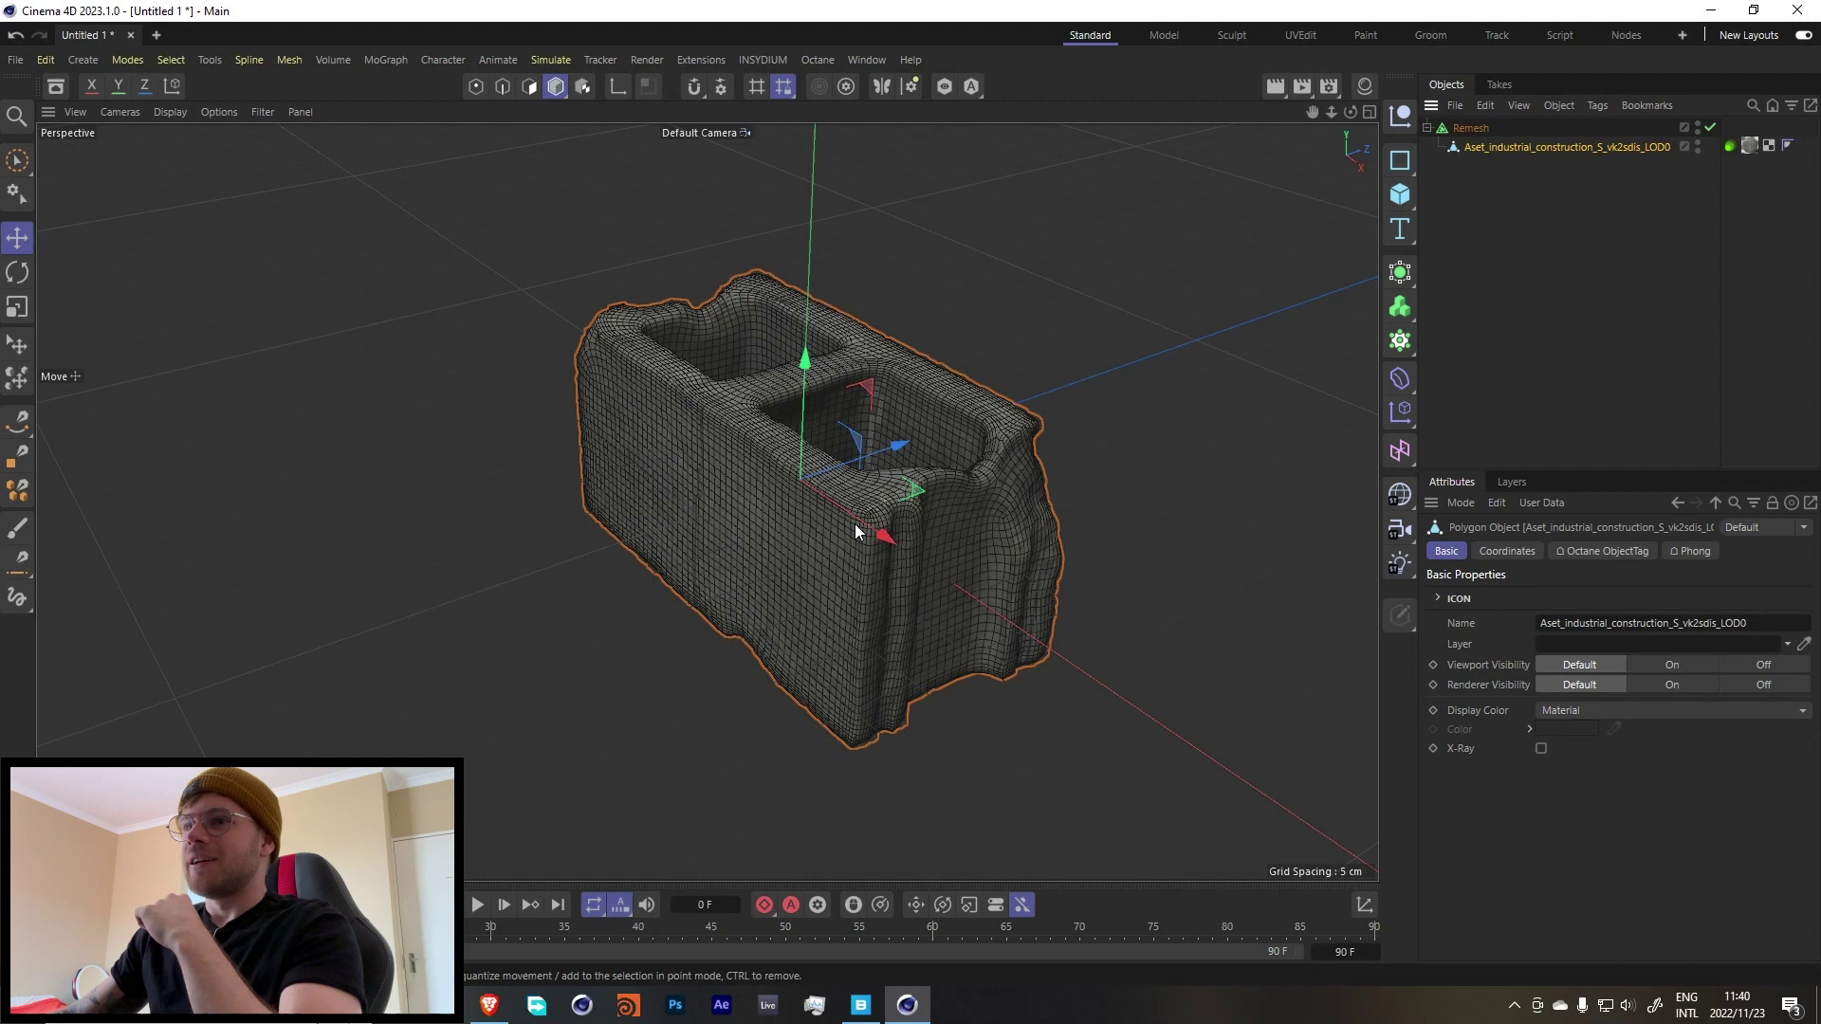
{"action": "left_click", "coordinate": [1537, 190]}
{"action": "left_click", "coordinate": [1471, 128]}
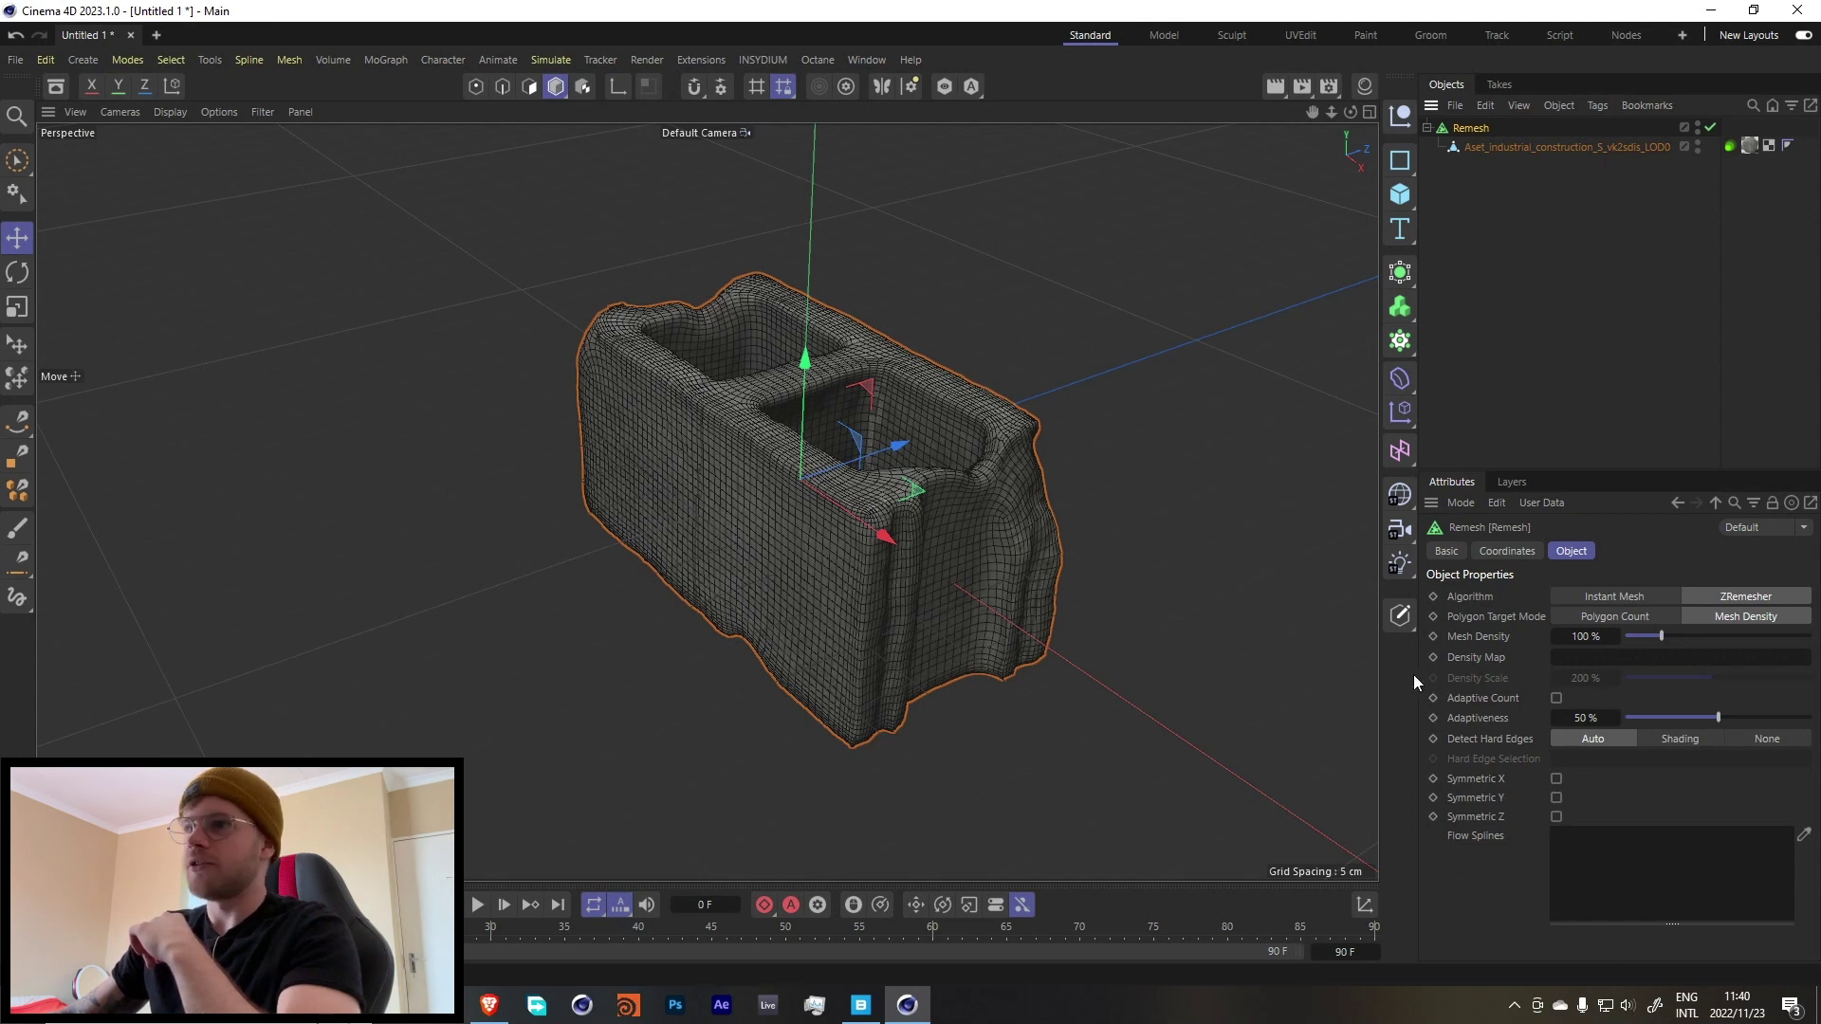
{"action": "left_click", "coordinate": [1584, 637]}
{"action": "type", "text": "150"}
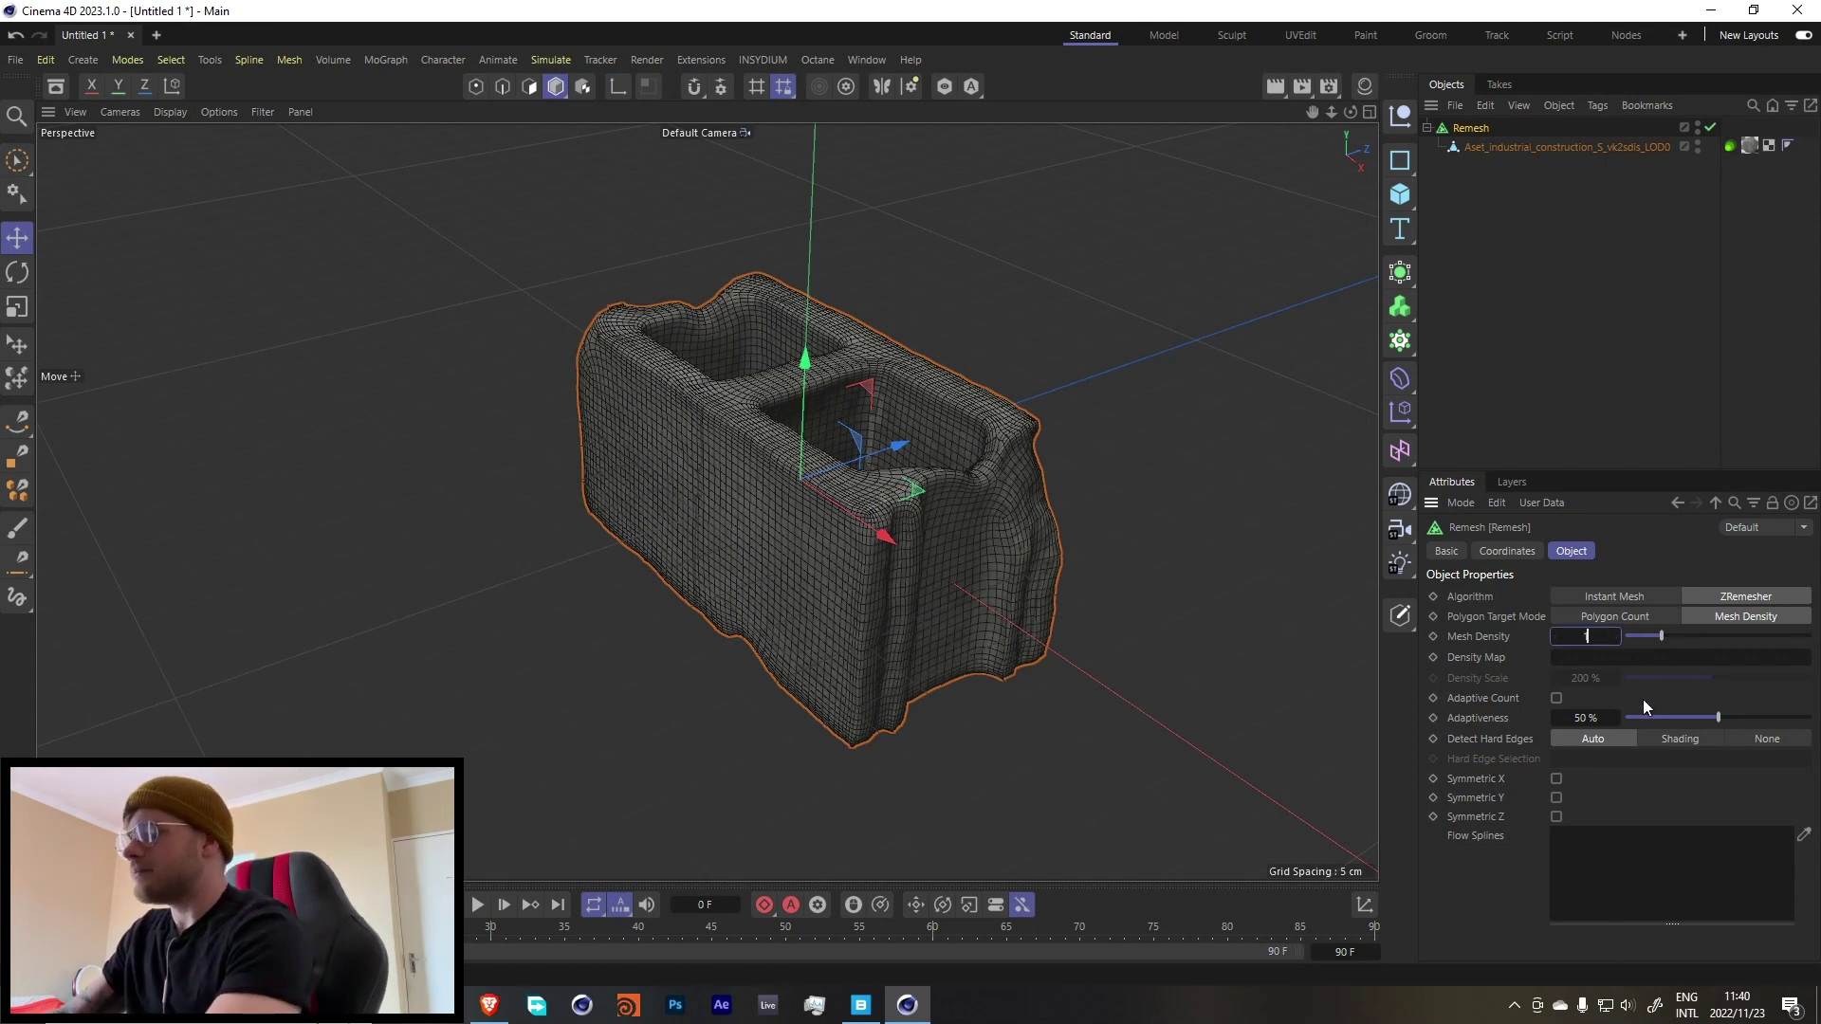
{"action": "key", "text": "Return"}
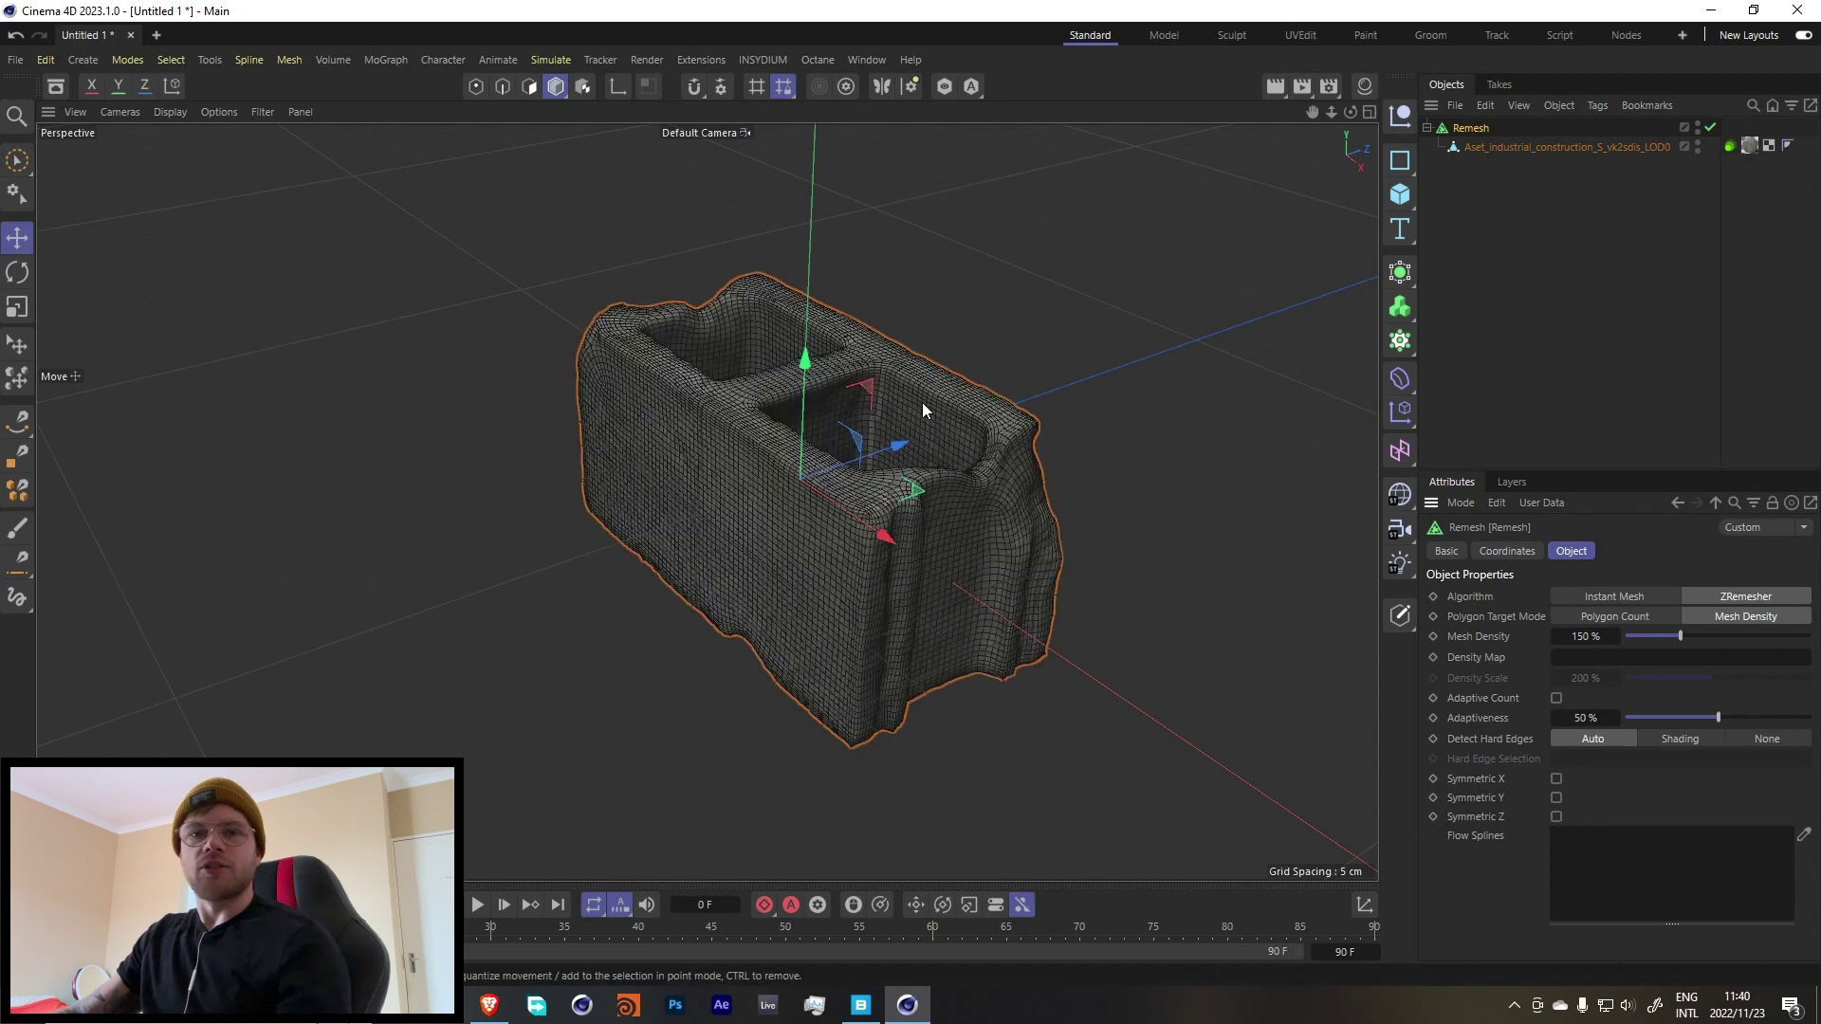
Merge Remesh and brick with Connect Objects + Delete and rename the result 'brick'.
{"action": "left_click", "coordinate": [1479, 147], "text": "shift"}
{"action": "right_click", "coordinate": [1479, 147]}
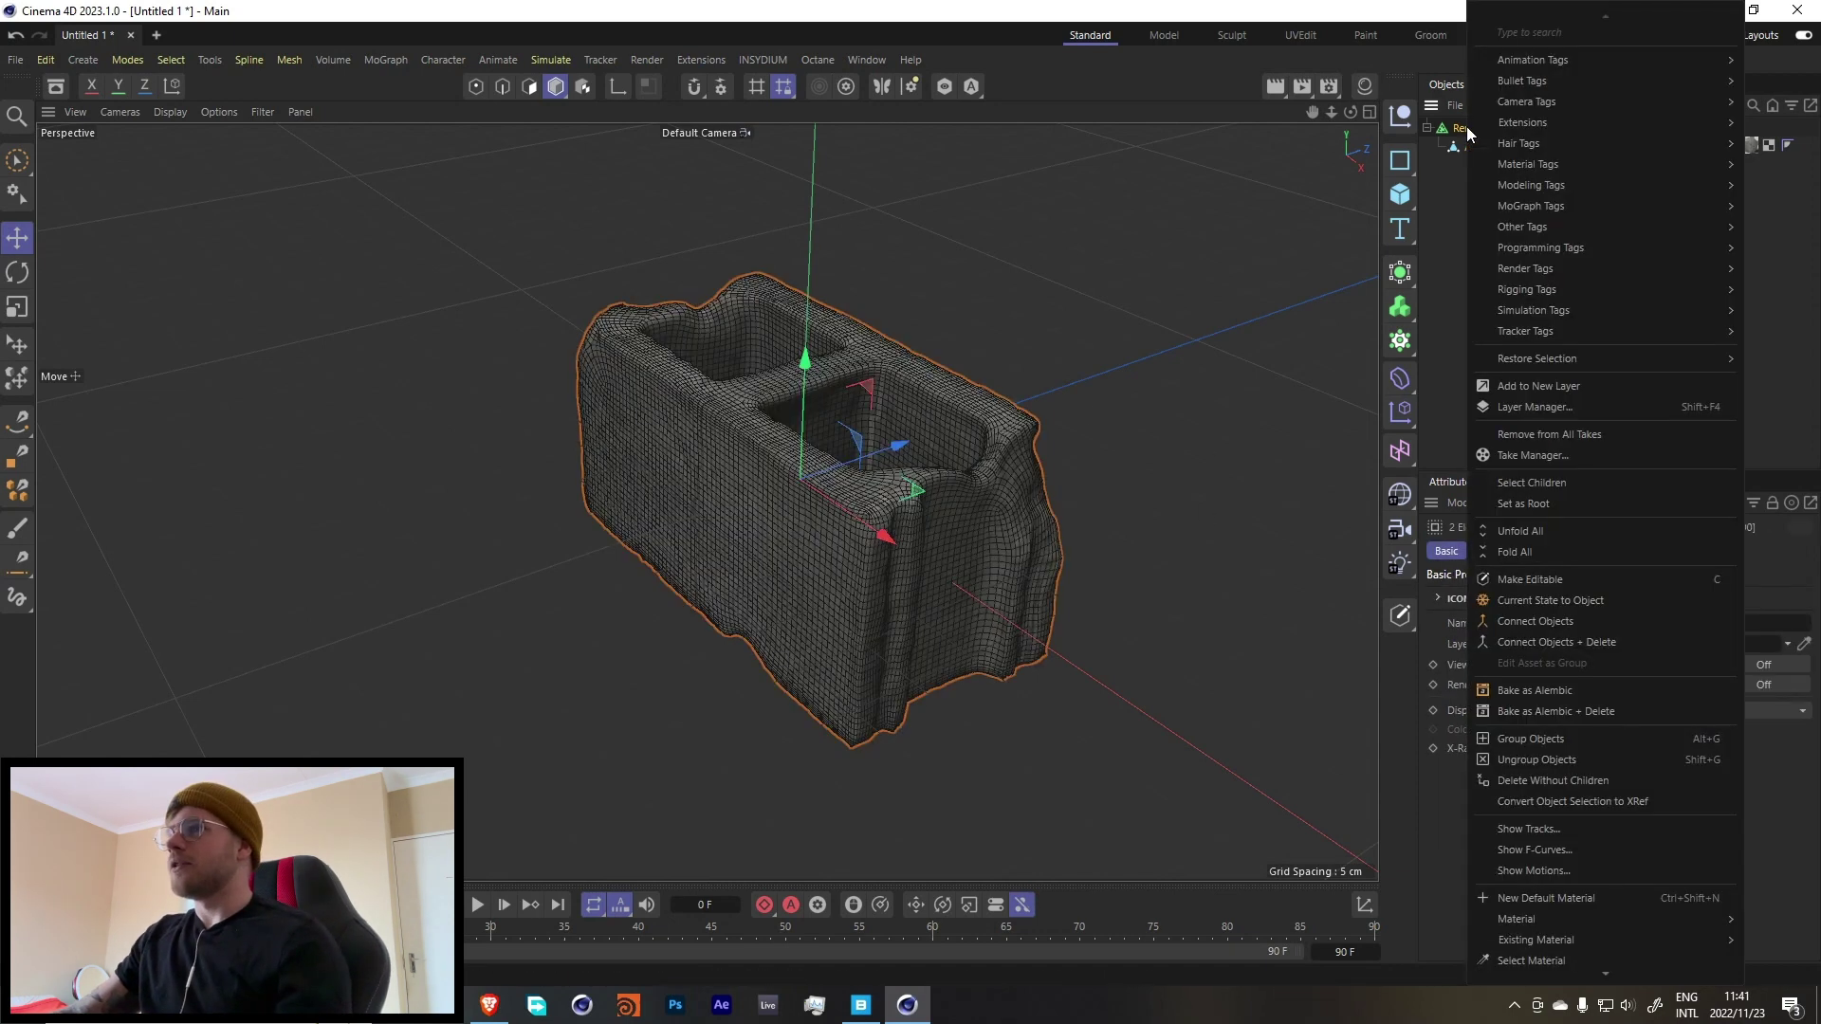
{"action": "left_click", "coordinate": [1530, 641]}
{"action": "double_click", "coordinate": [1518, 128]}
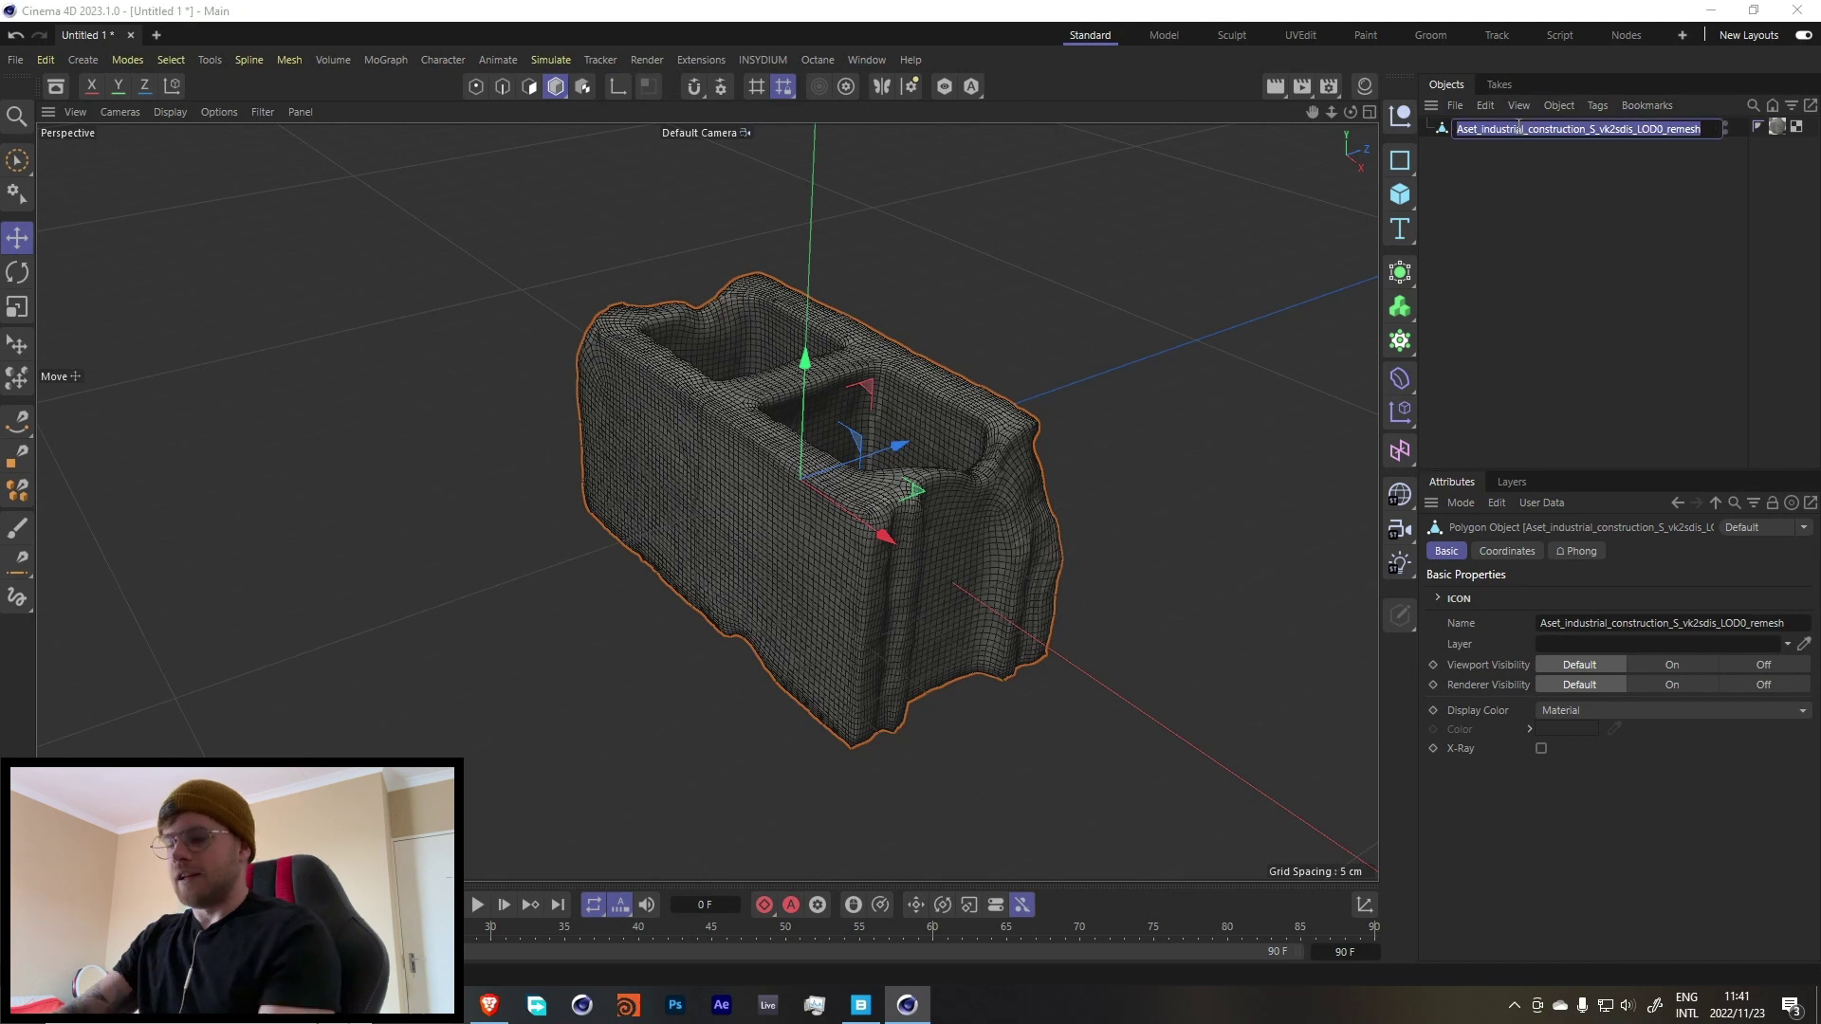
{"action": "type", "text": "brick"}
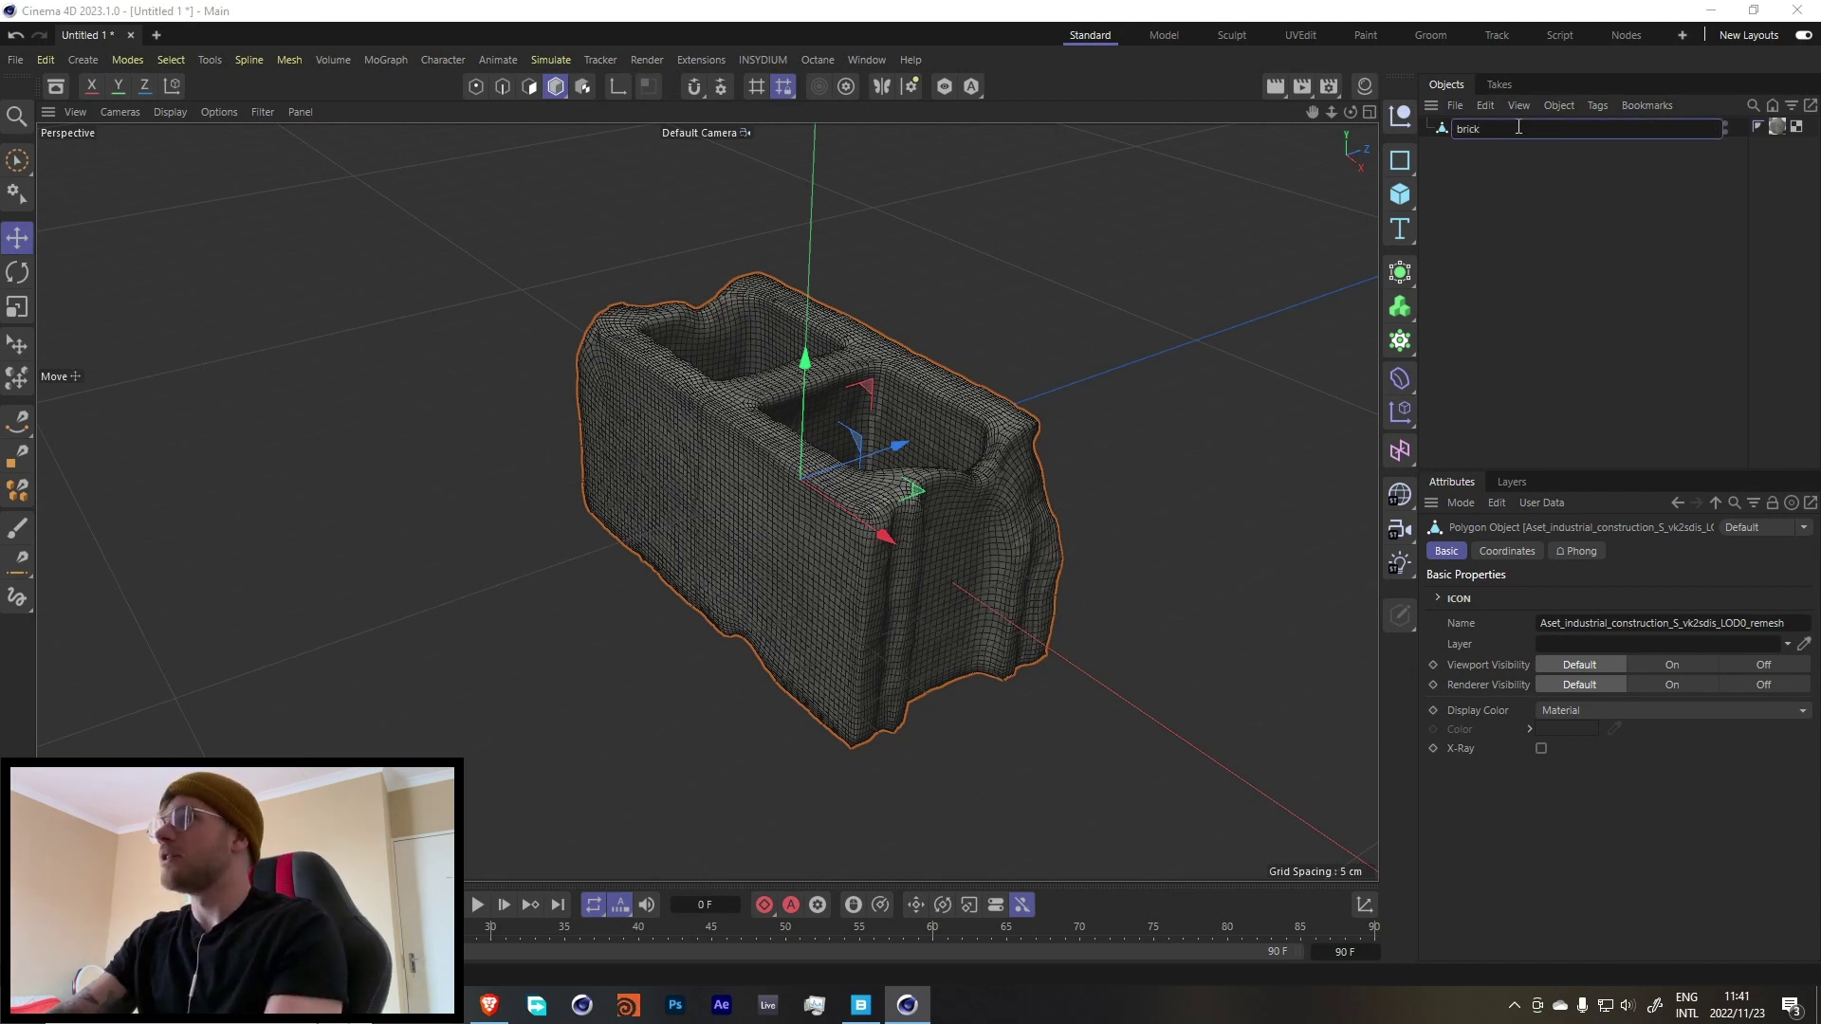
{"action": "left_click", "coordinate": [1520, 227]}
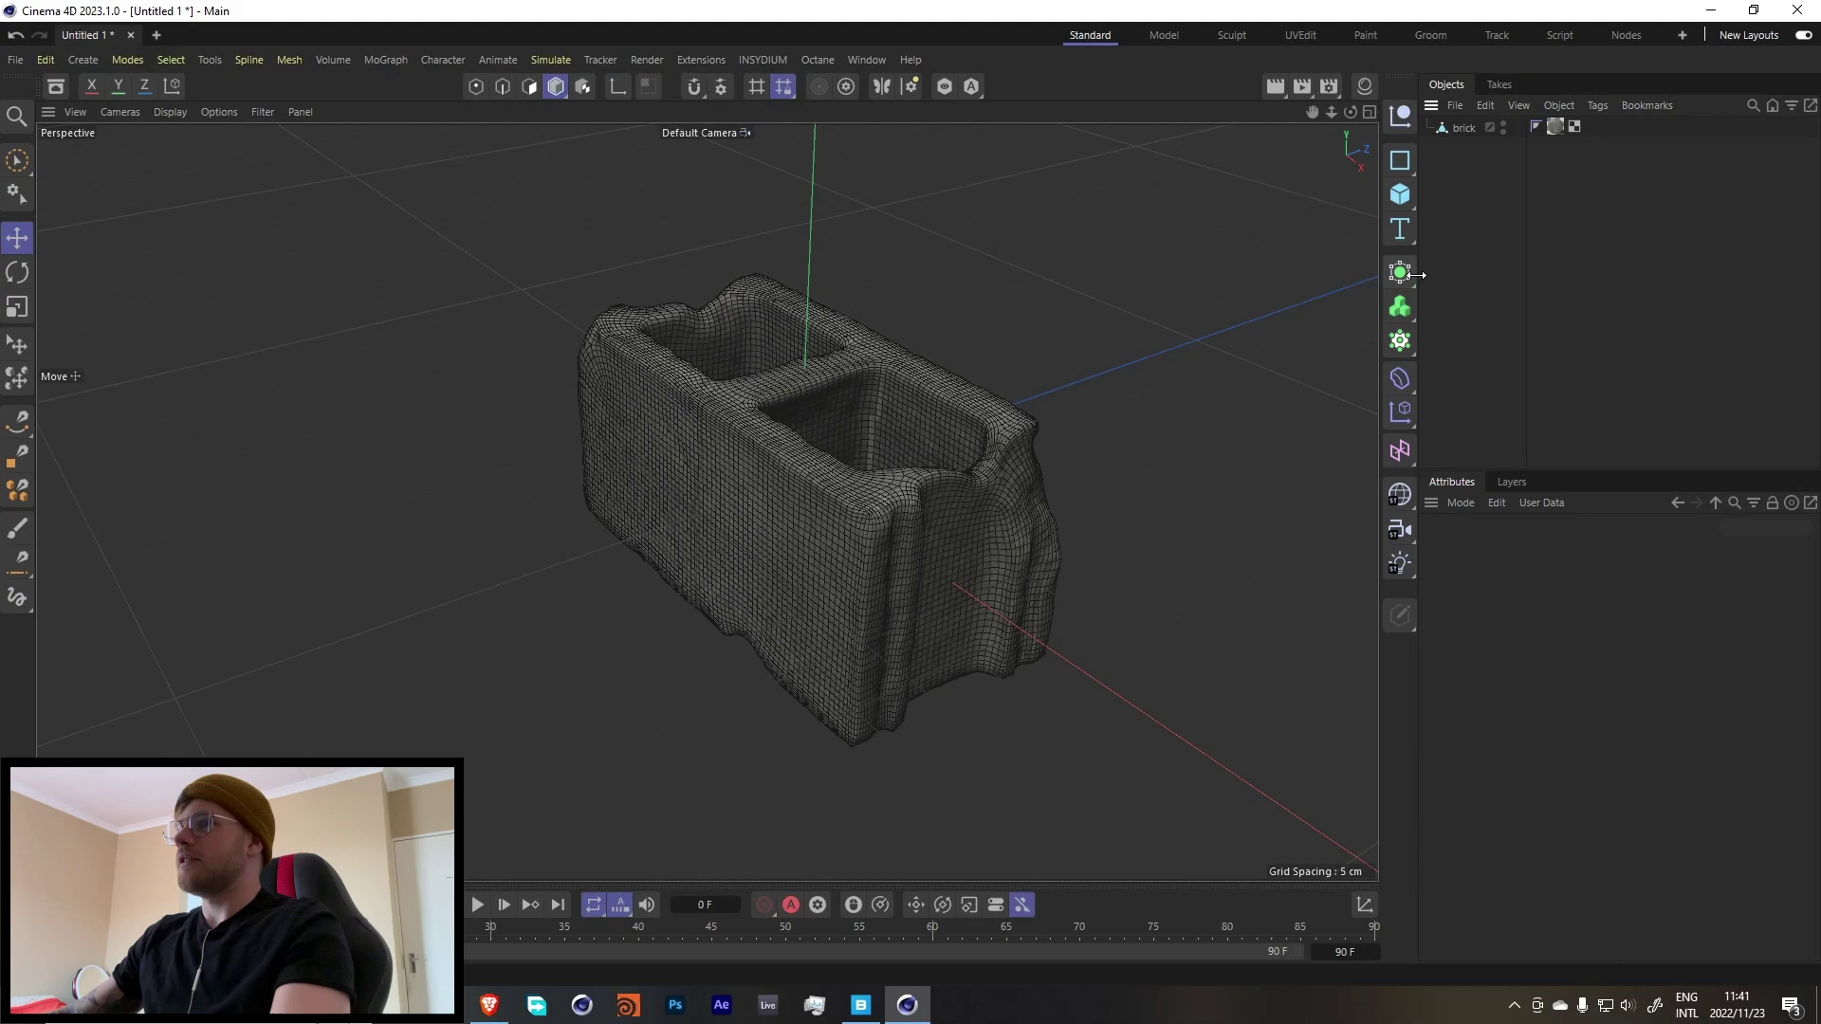
Widen the side panels and orbit, zoom and pan to inspect the remeshed brick.
{"action": "left_click_drag", "start_coordinate": [1416, 275], "coordinate": [1385, 276]}
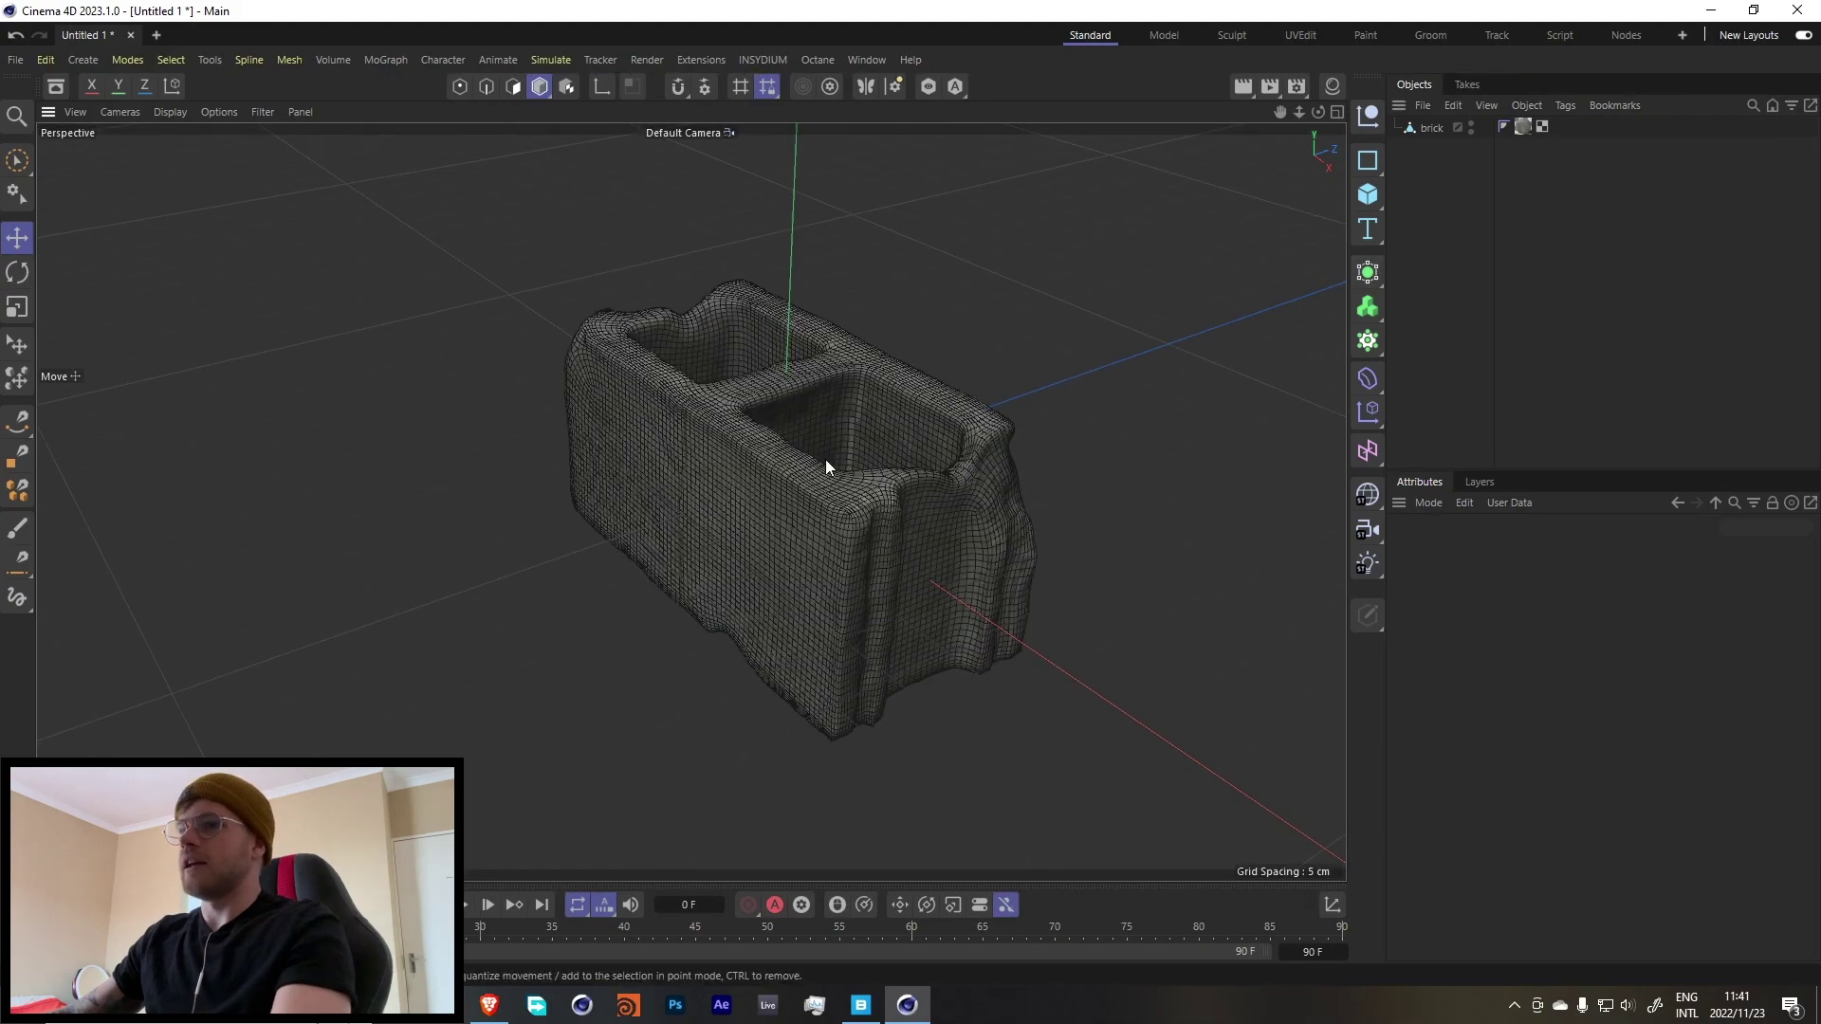
{"action": "left_click_drag", "start_coordinate": [825, 459], "coordinate": [774, 425], "text": "alt"}
{"action": "scroll", "coordinate": [789, 325], "scroll_direction": "up", "scroll_amount": 4}
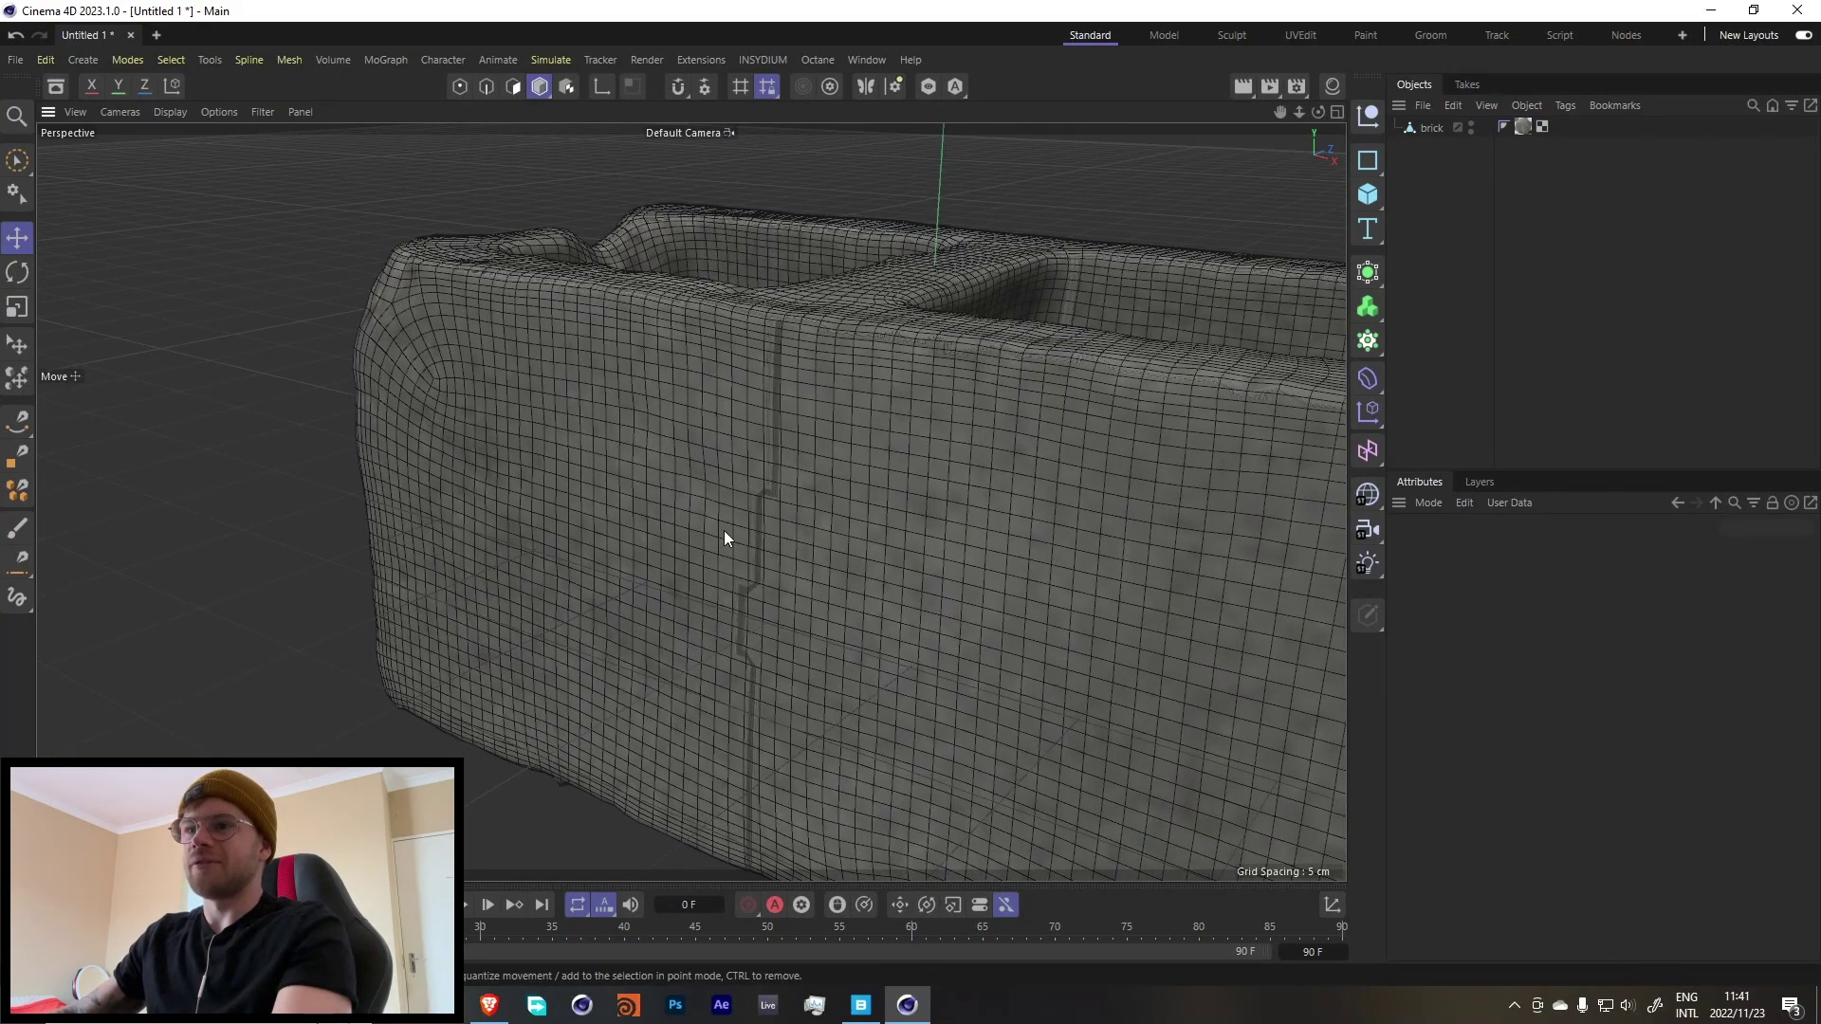
{"action": "scroll", "coordinate": [770, 518], "scroll_direction": "down", "scroll_amount": 6}
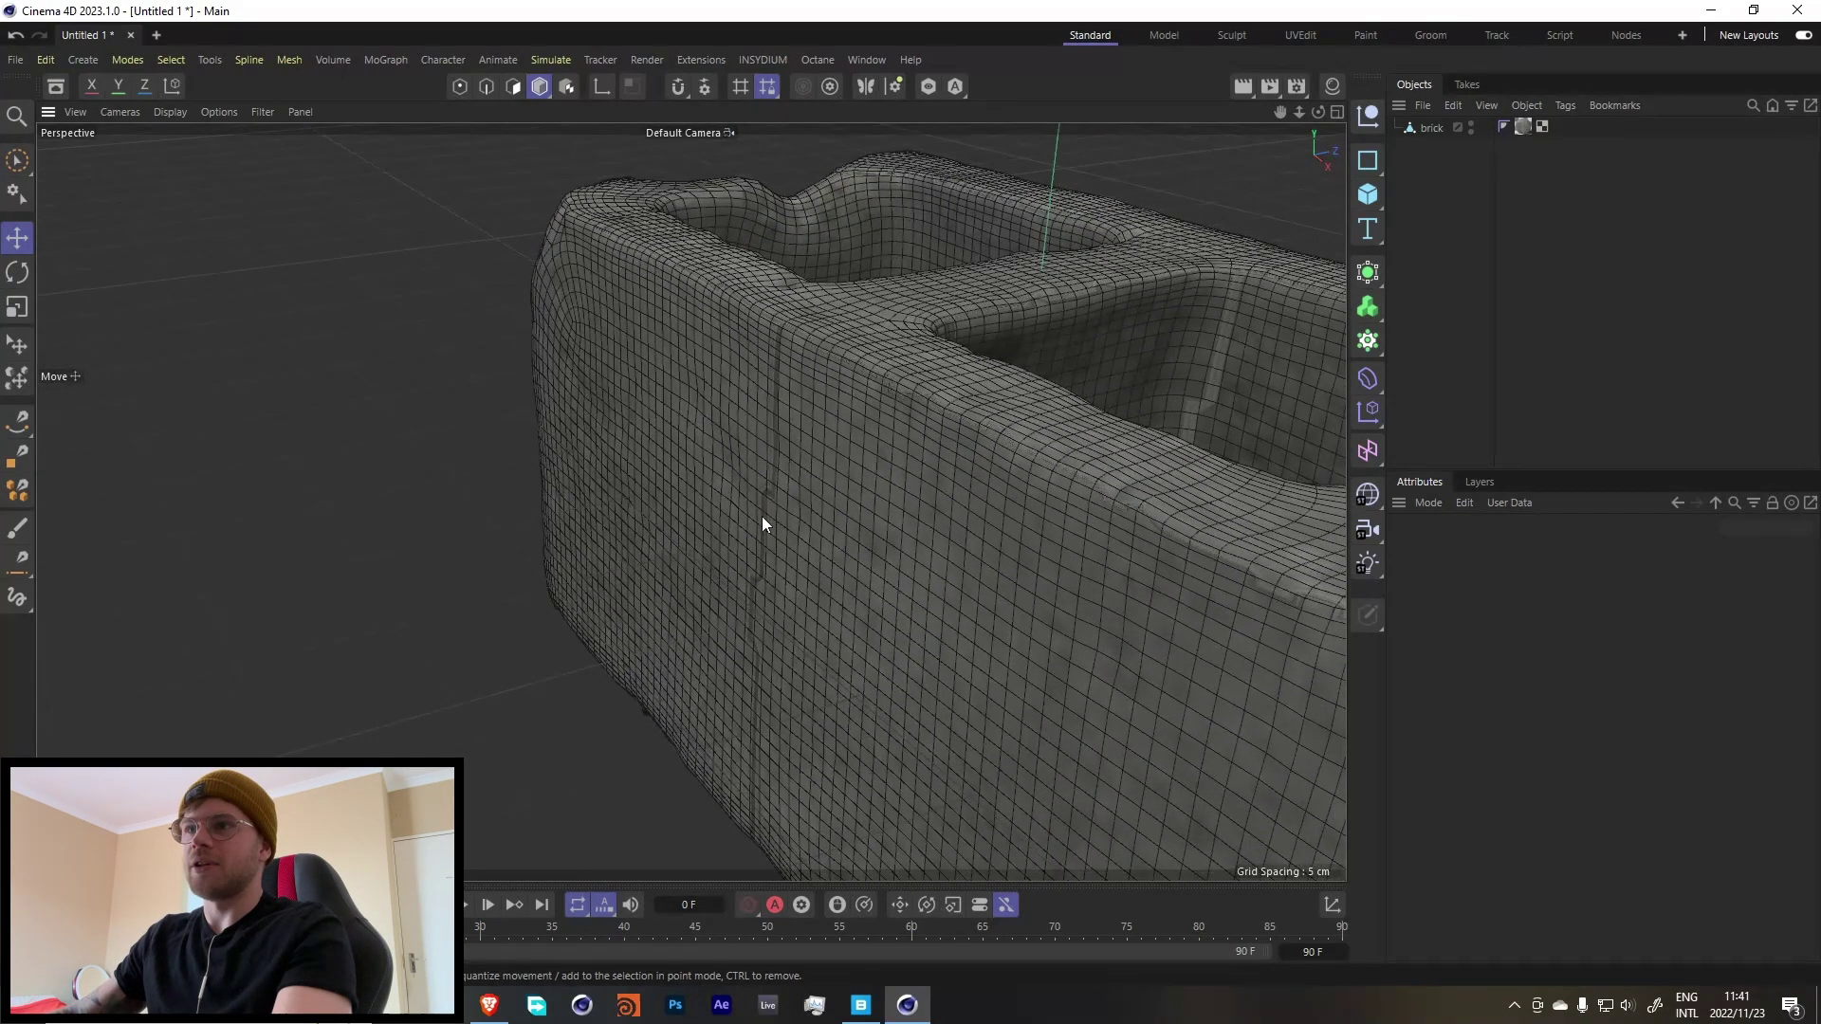
{"action": "middle_click_drag", "start_coordinate": [910, 484], "coordinate": [809, 483], "text": "alt"}
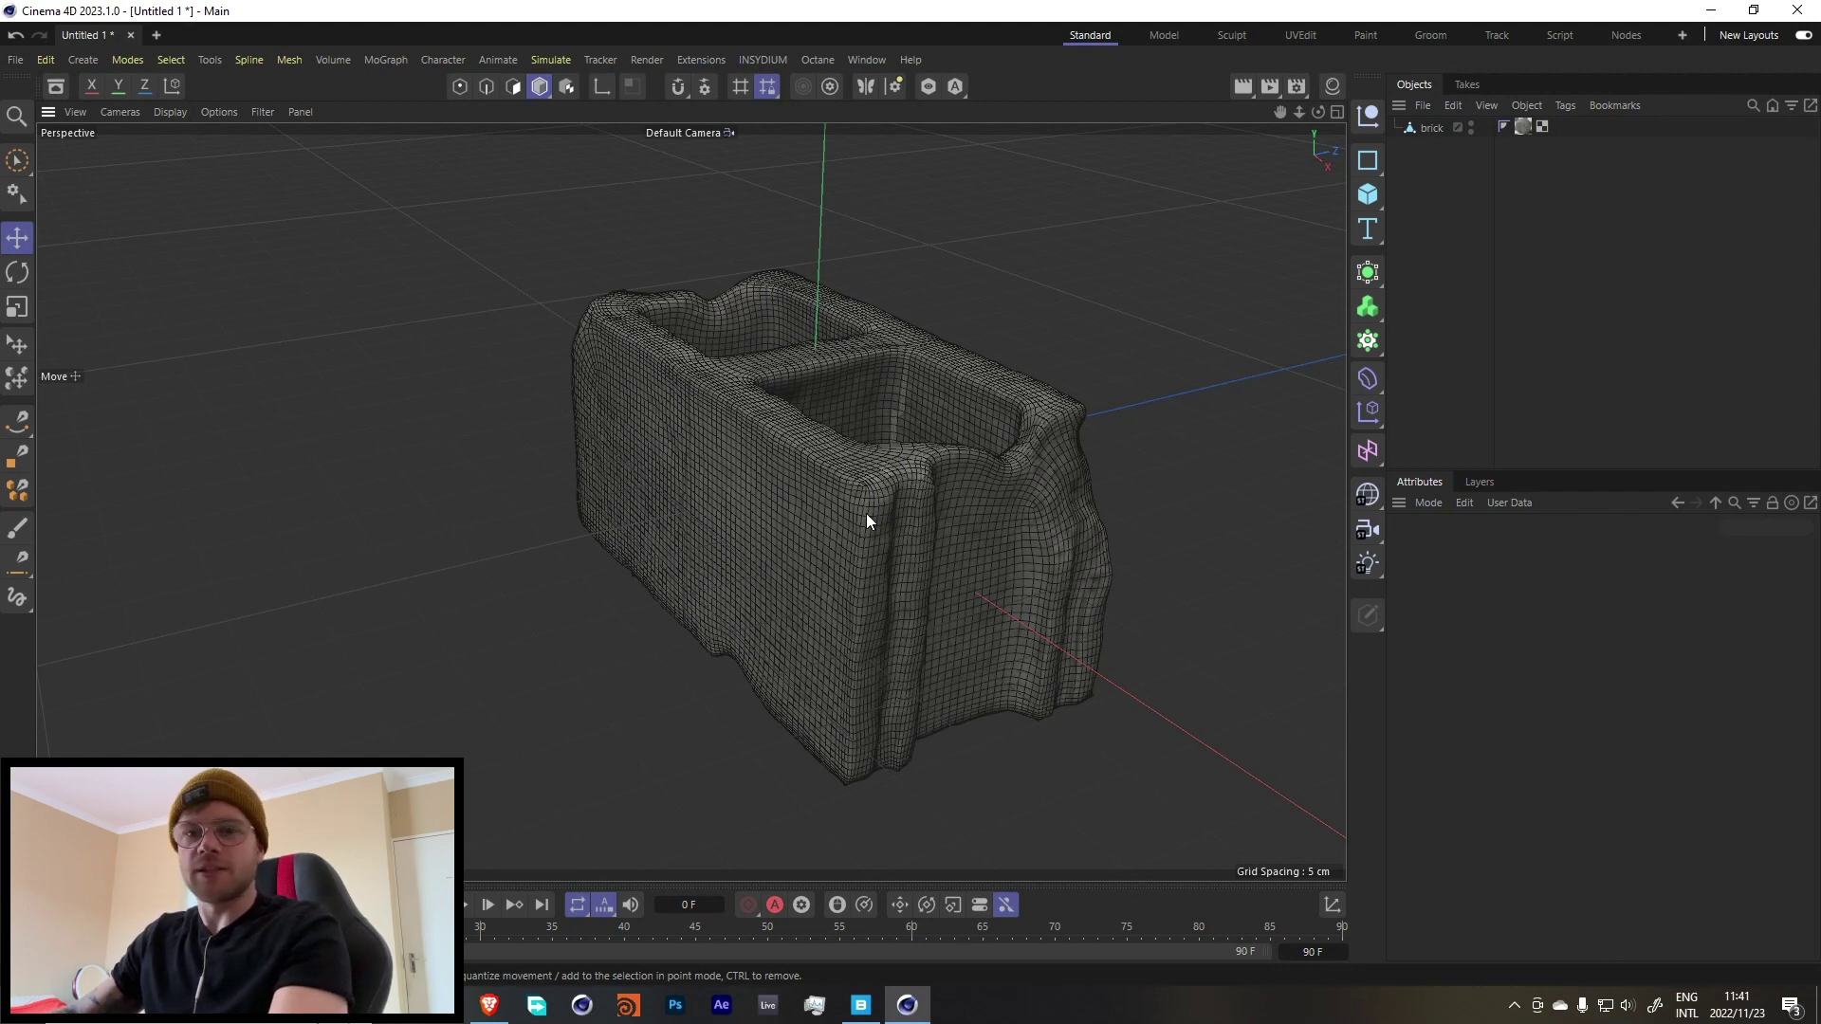
Add a Vertex Map tag to the brick.
{"action": "right_click", "coordinate": [1422, 127]}
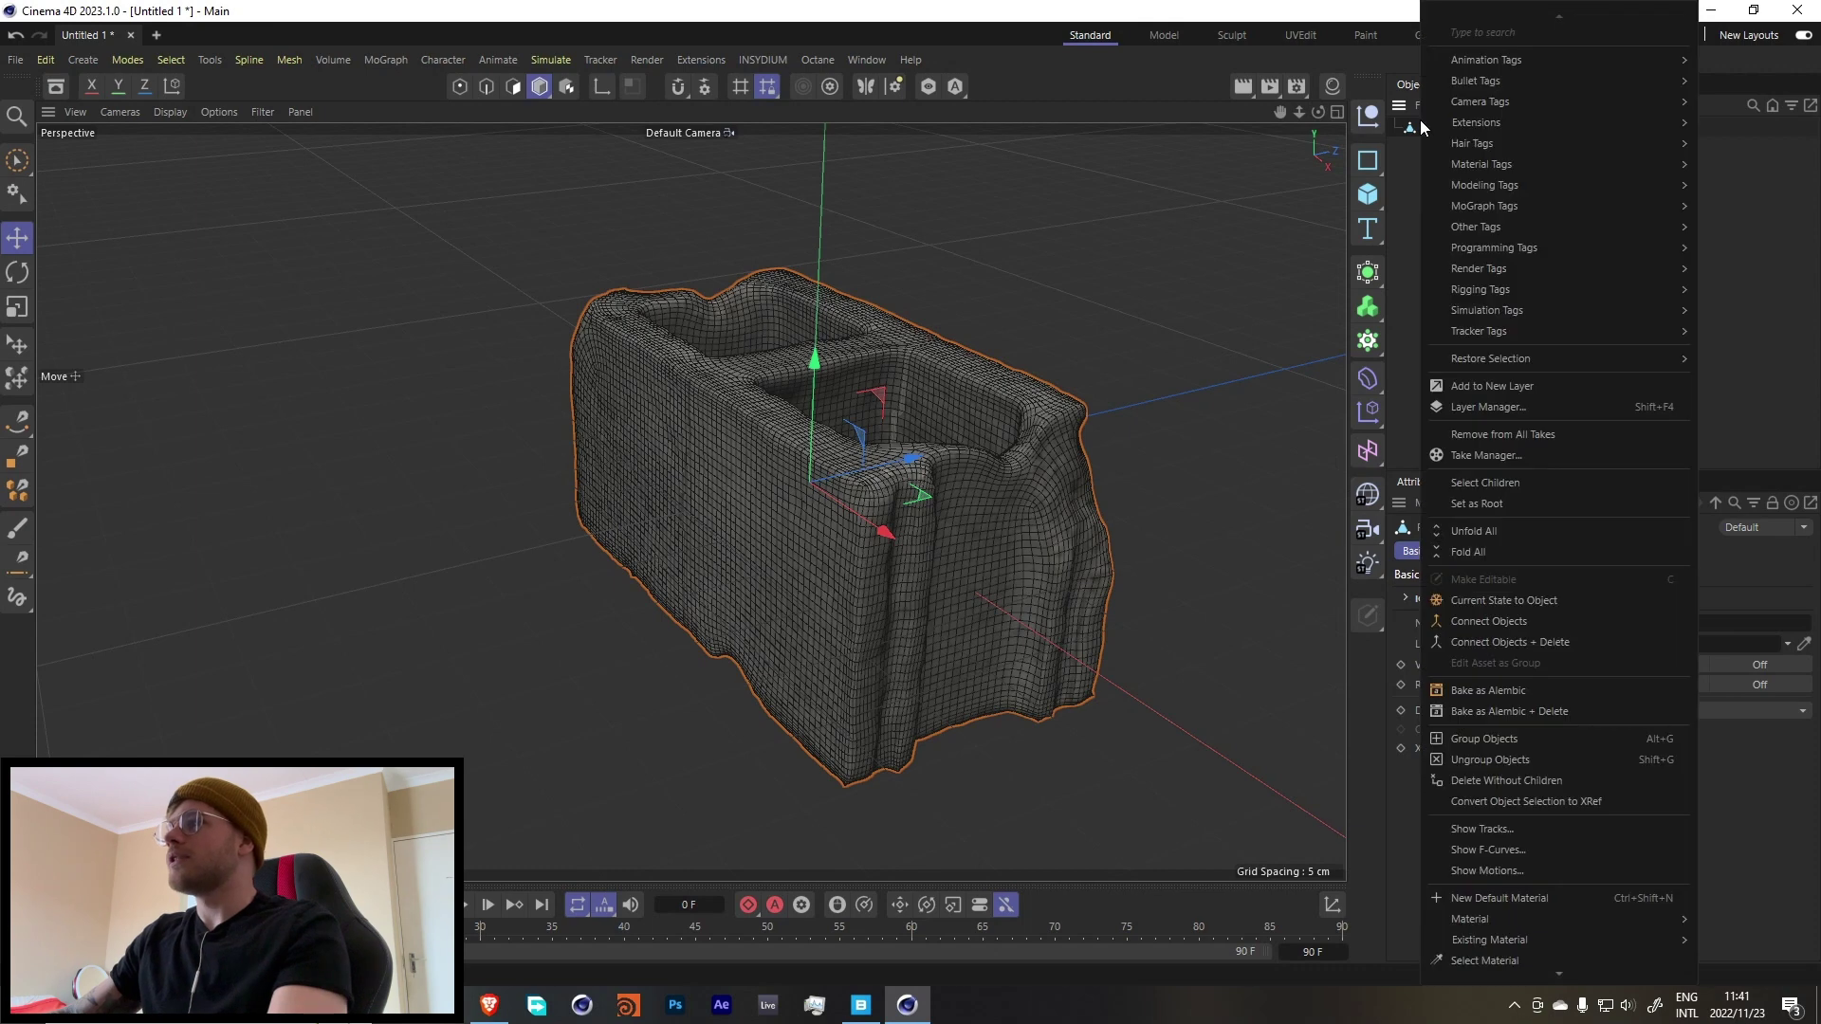
{"action": "type", "text": "vert"}
{"action": "mouse_move", "coordinate": [1510, 72]}
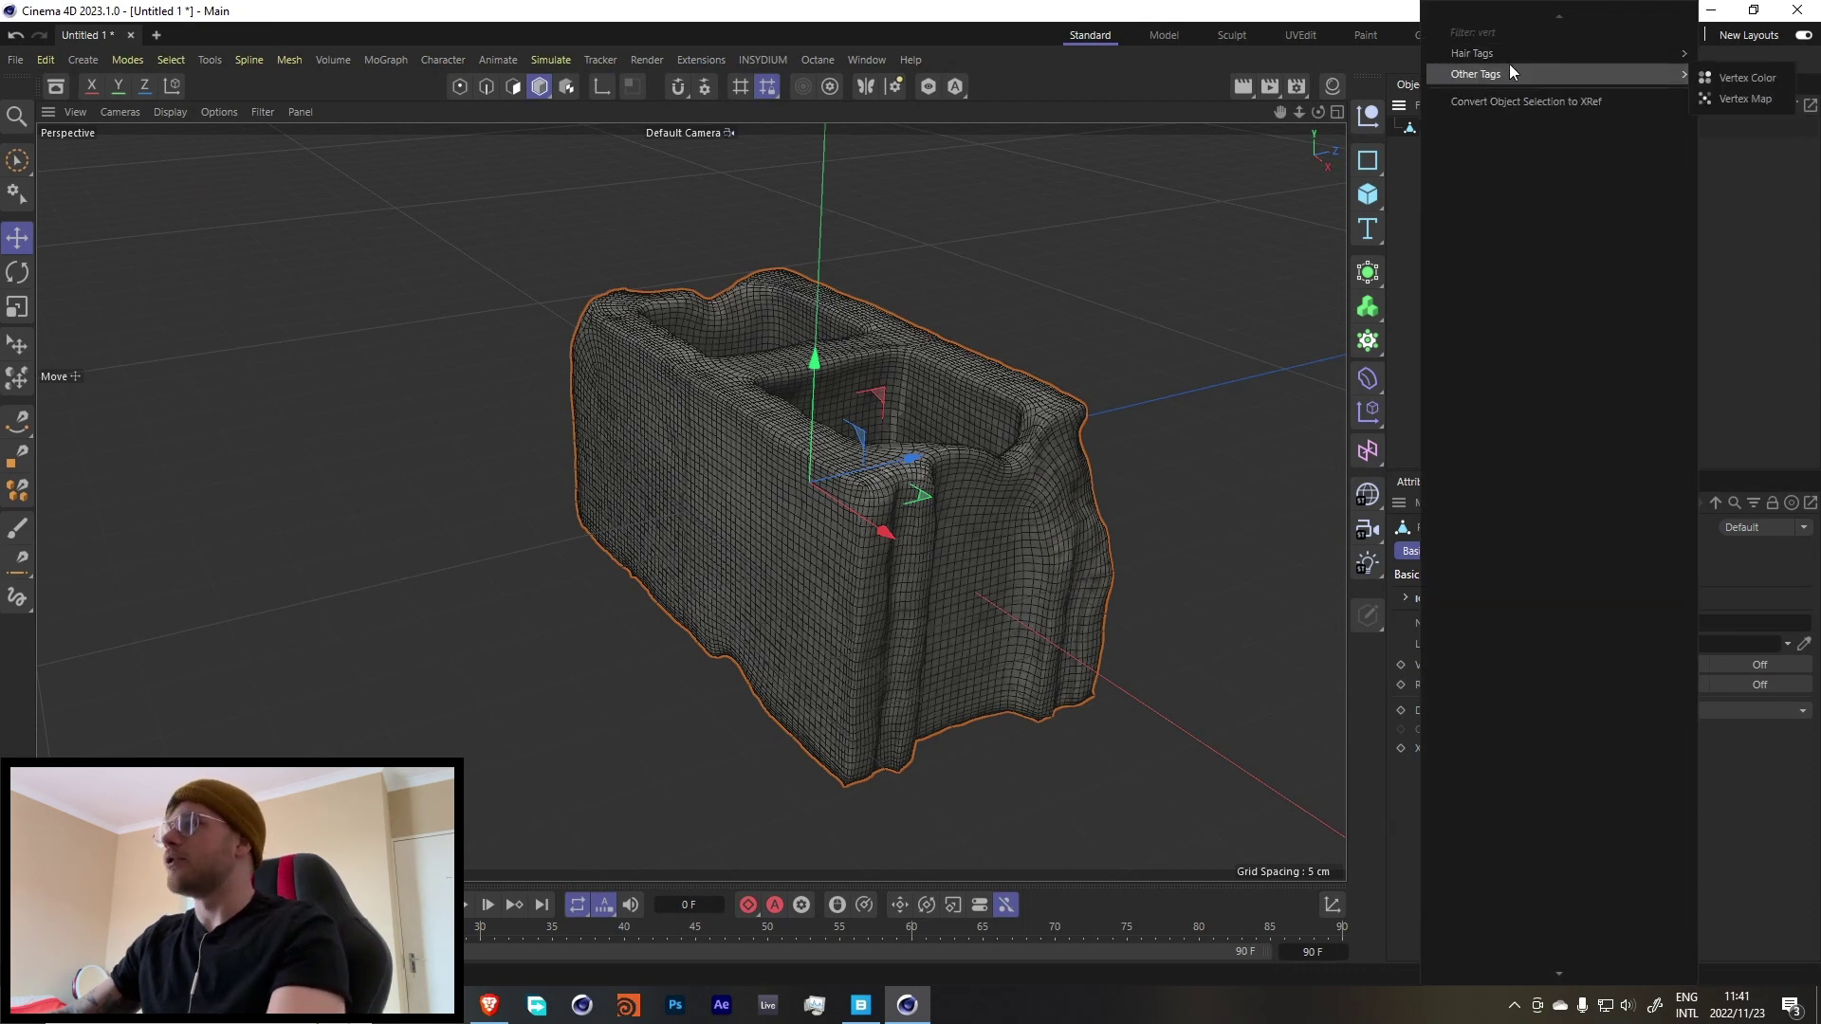
{"action": "left_click", "coordinate": [1746, 99]}
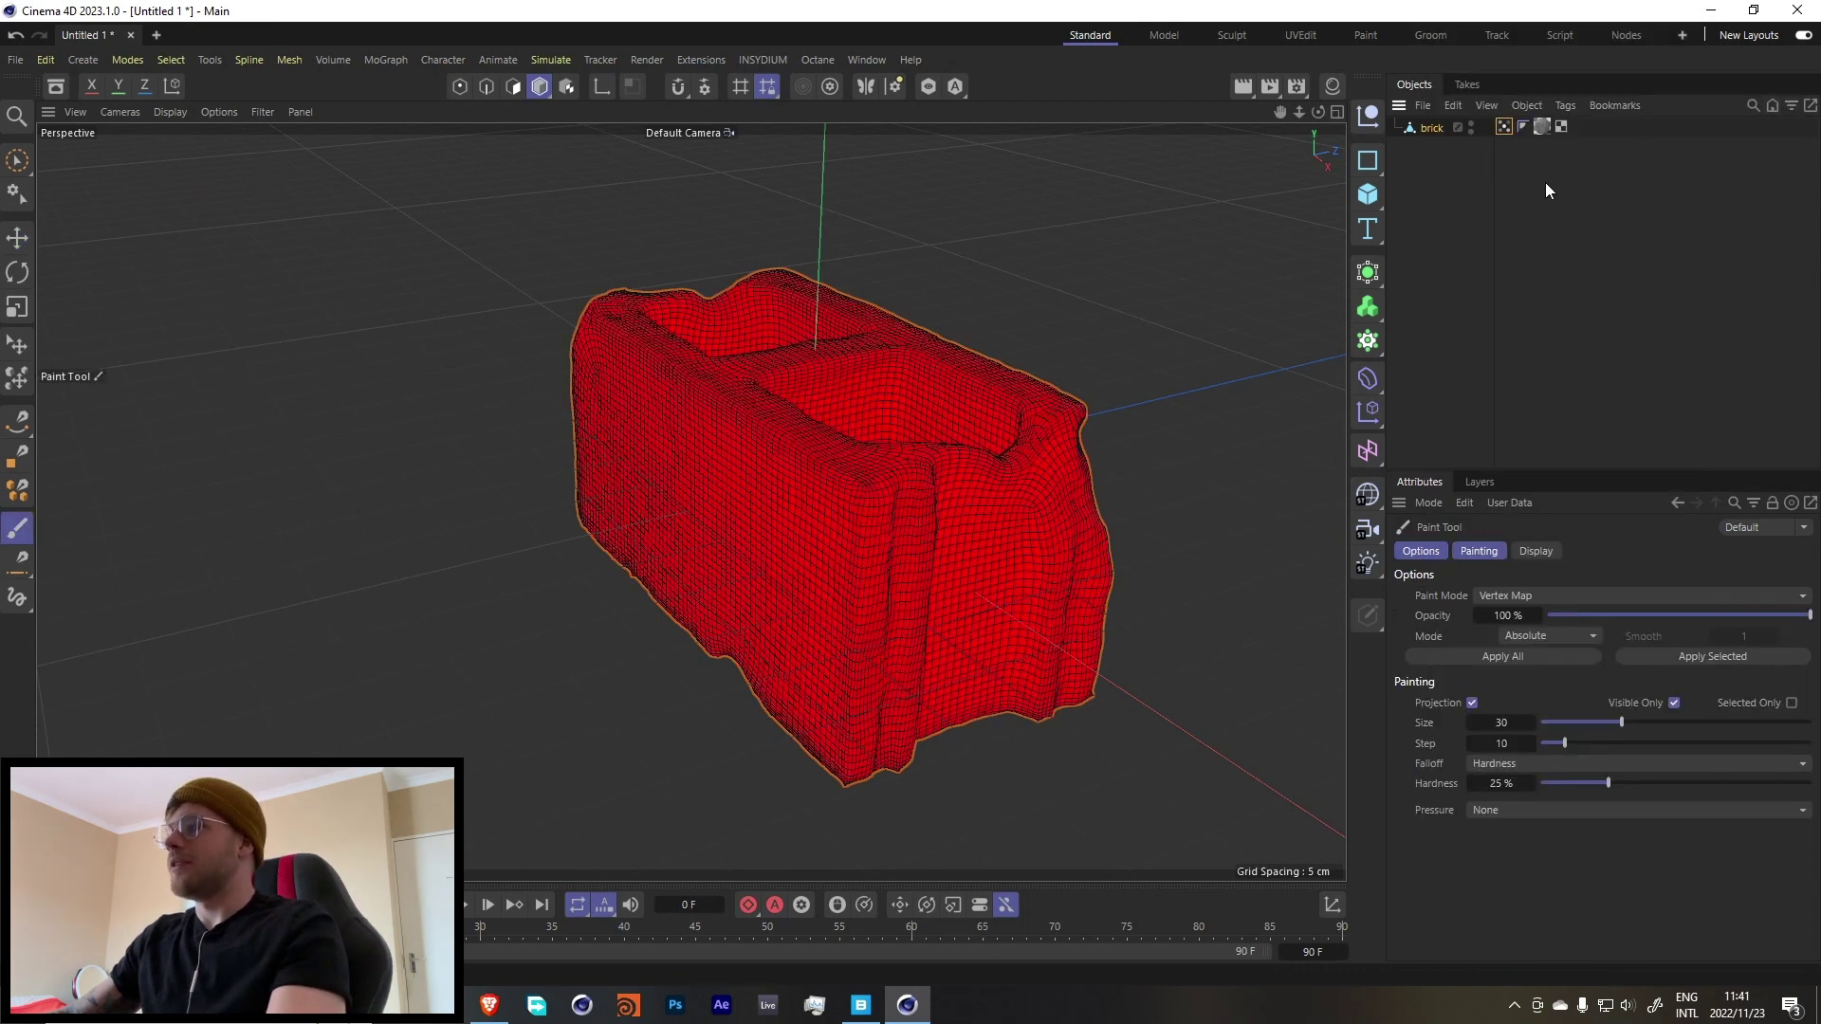
Enable fields on the Vertex Map and add a Spherical Field shrunk to 8 cm.
{"action": "left_click", "coordinate": [1503, 126]}
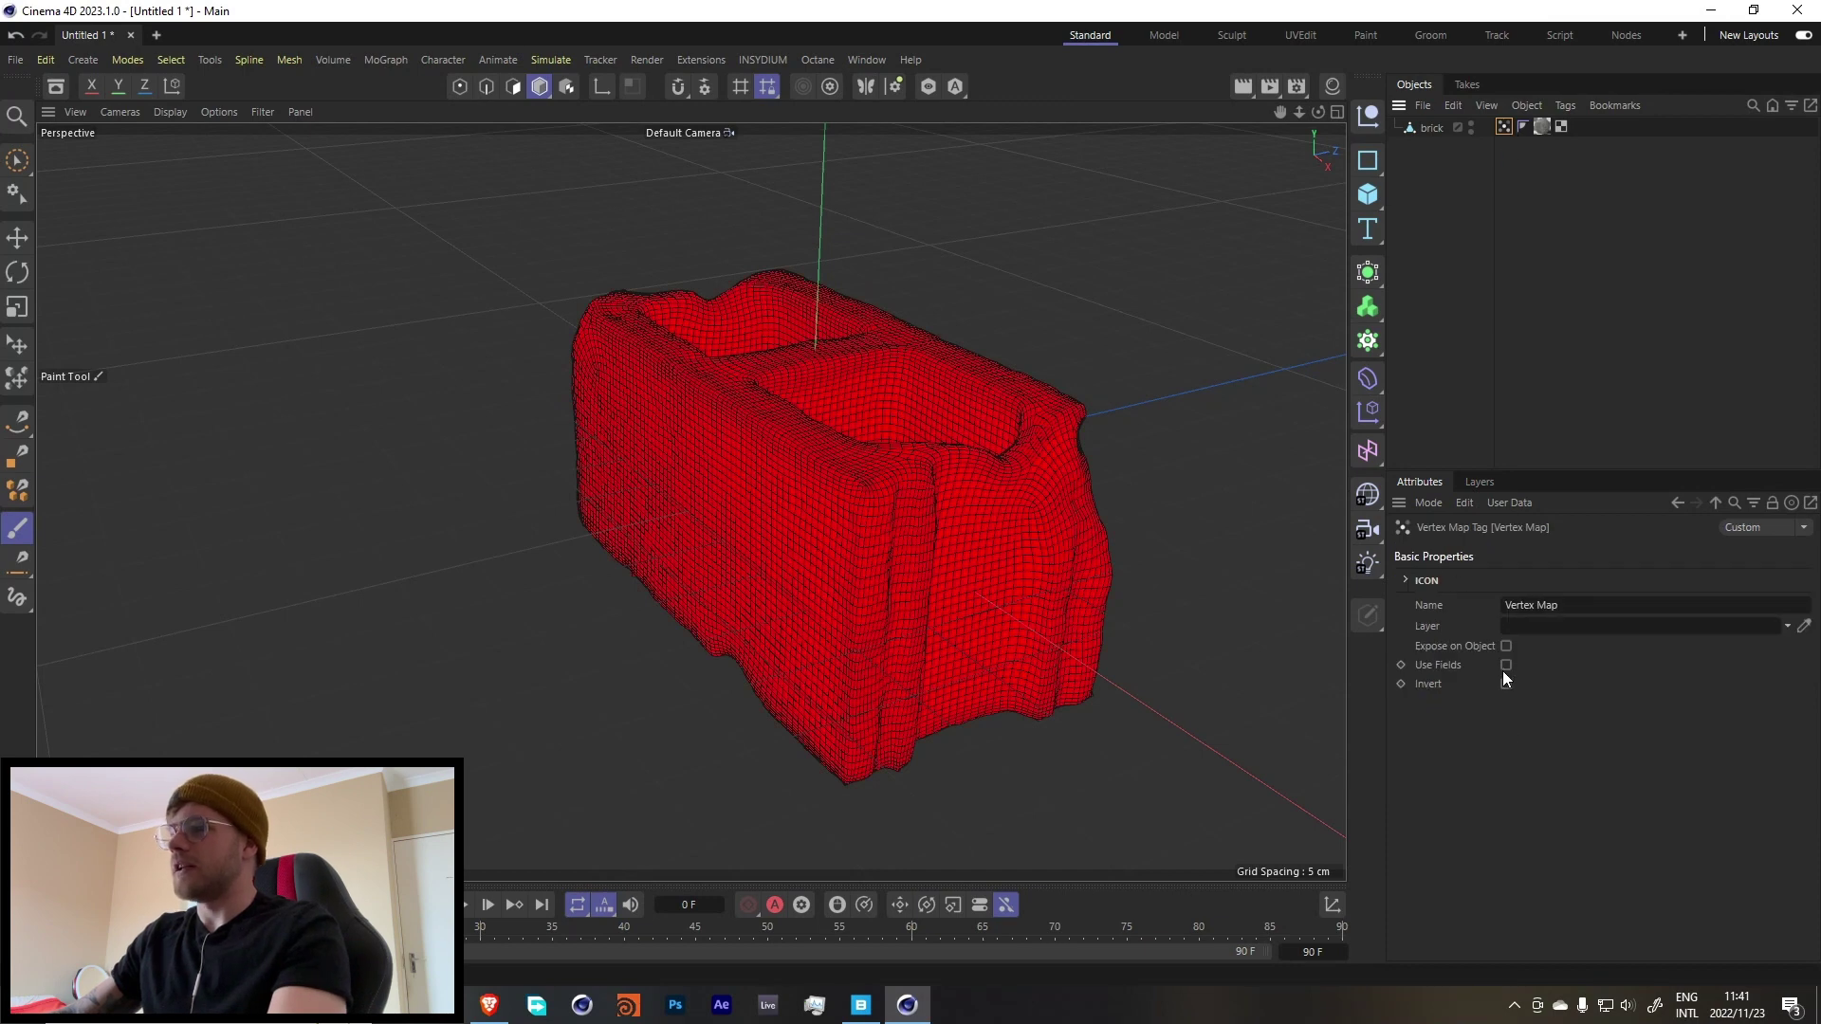
{"action": "left_click", "coordinate": [1506, 665]}
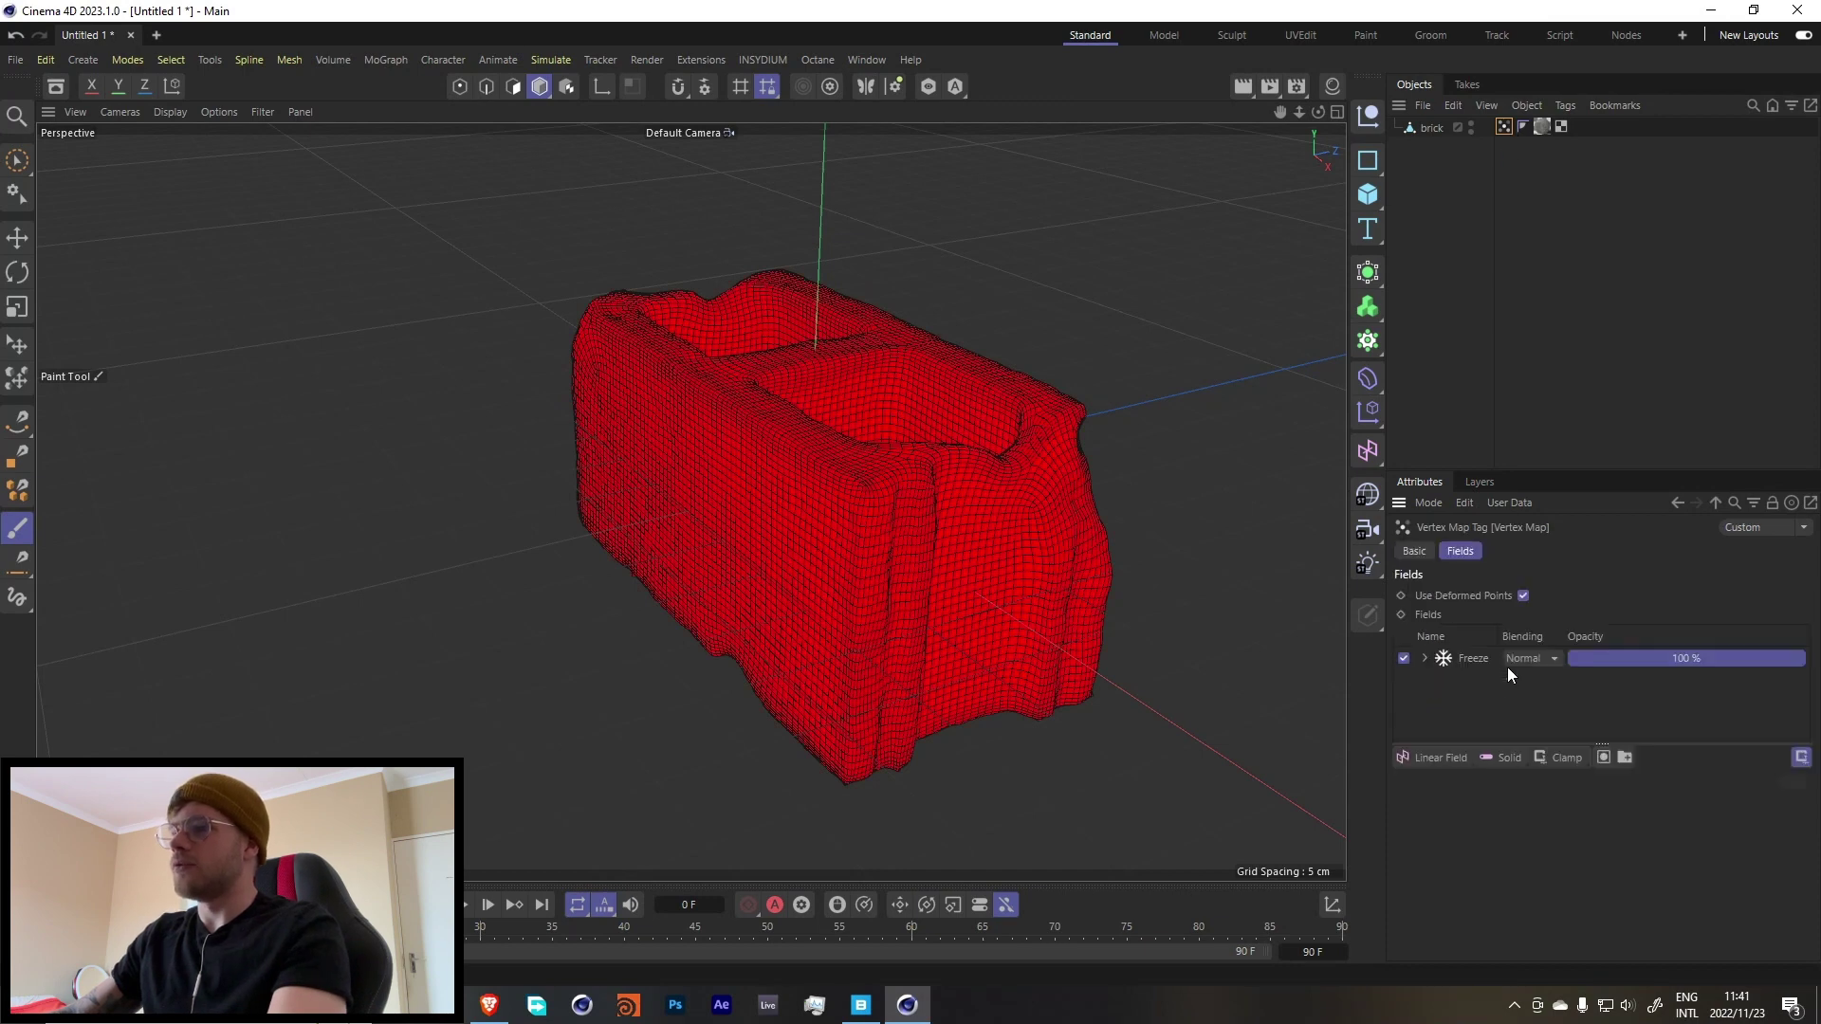
{"action": "left_click", "coordinate": [1437, 757]}
{"action": "left_click", "coordinate": [1548, 819]}
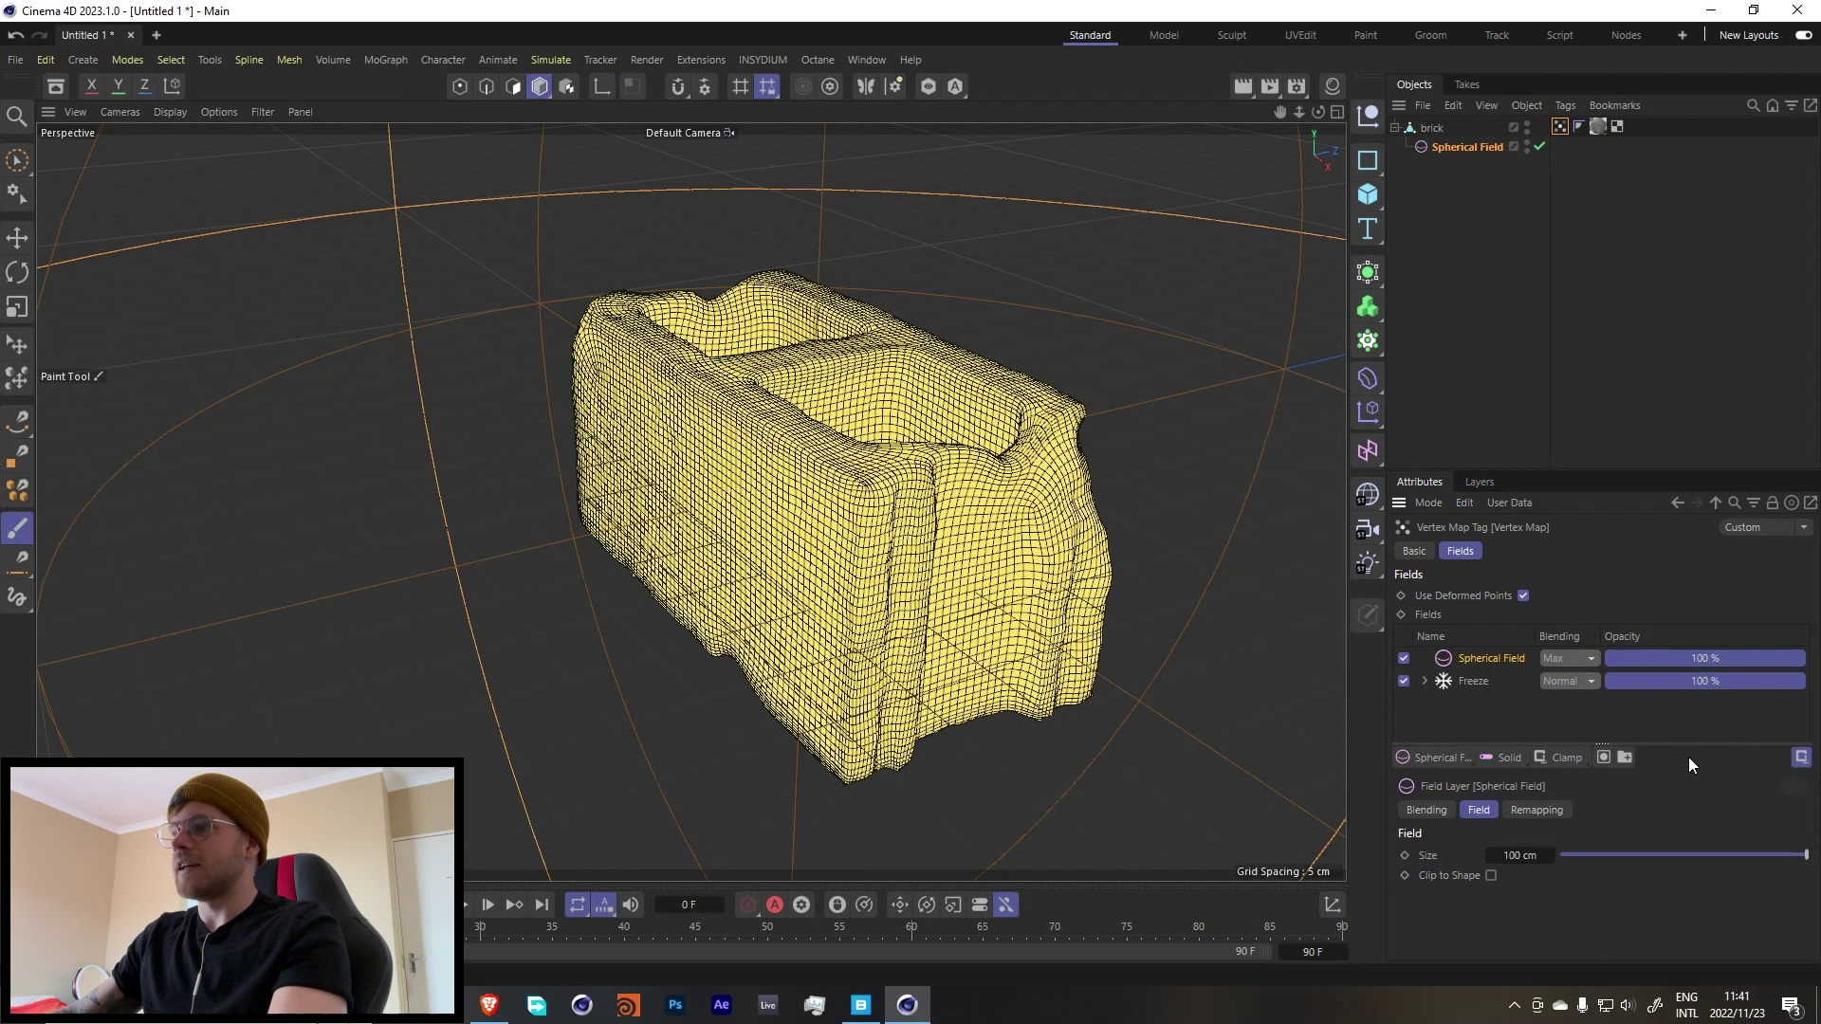
{"action": "left_click_drag", "start_coordinate": [1669, 857], "coordinate": [1578, 857]}
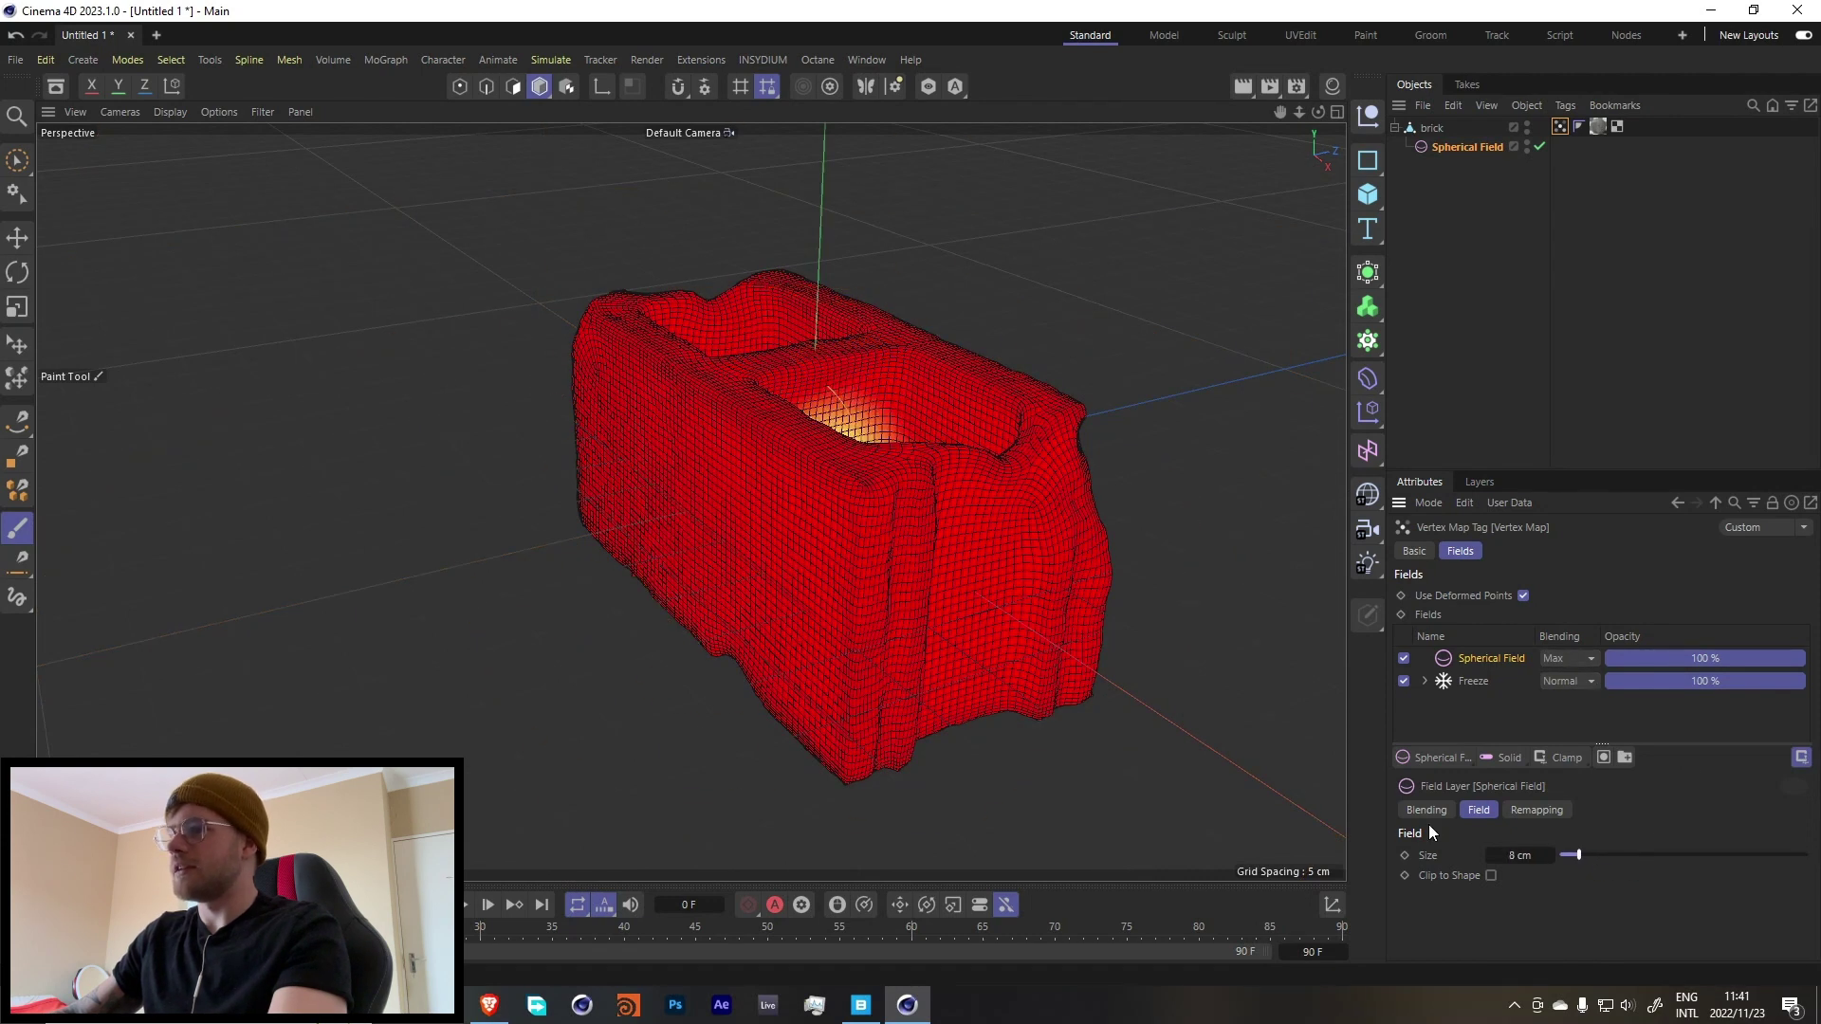
Move the Spherical Field onto the brick's lower front corner.
{"action": "key", "text": "e"}
{"action": "left_click_drag", "start_coordinate": [896, 550], "coordinate": [1105, 726]}
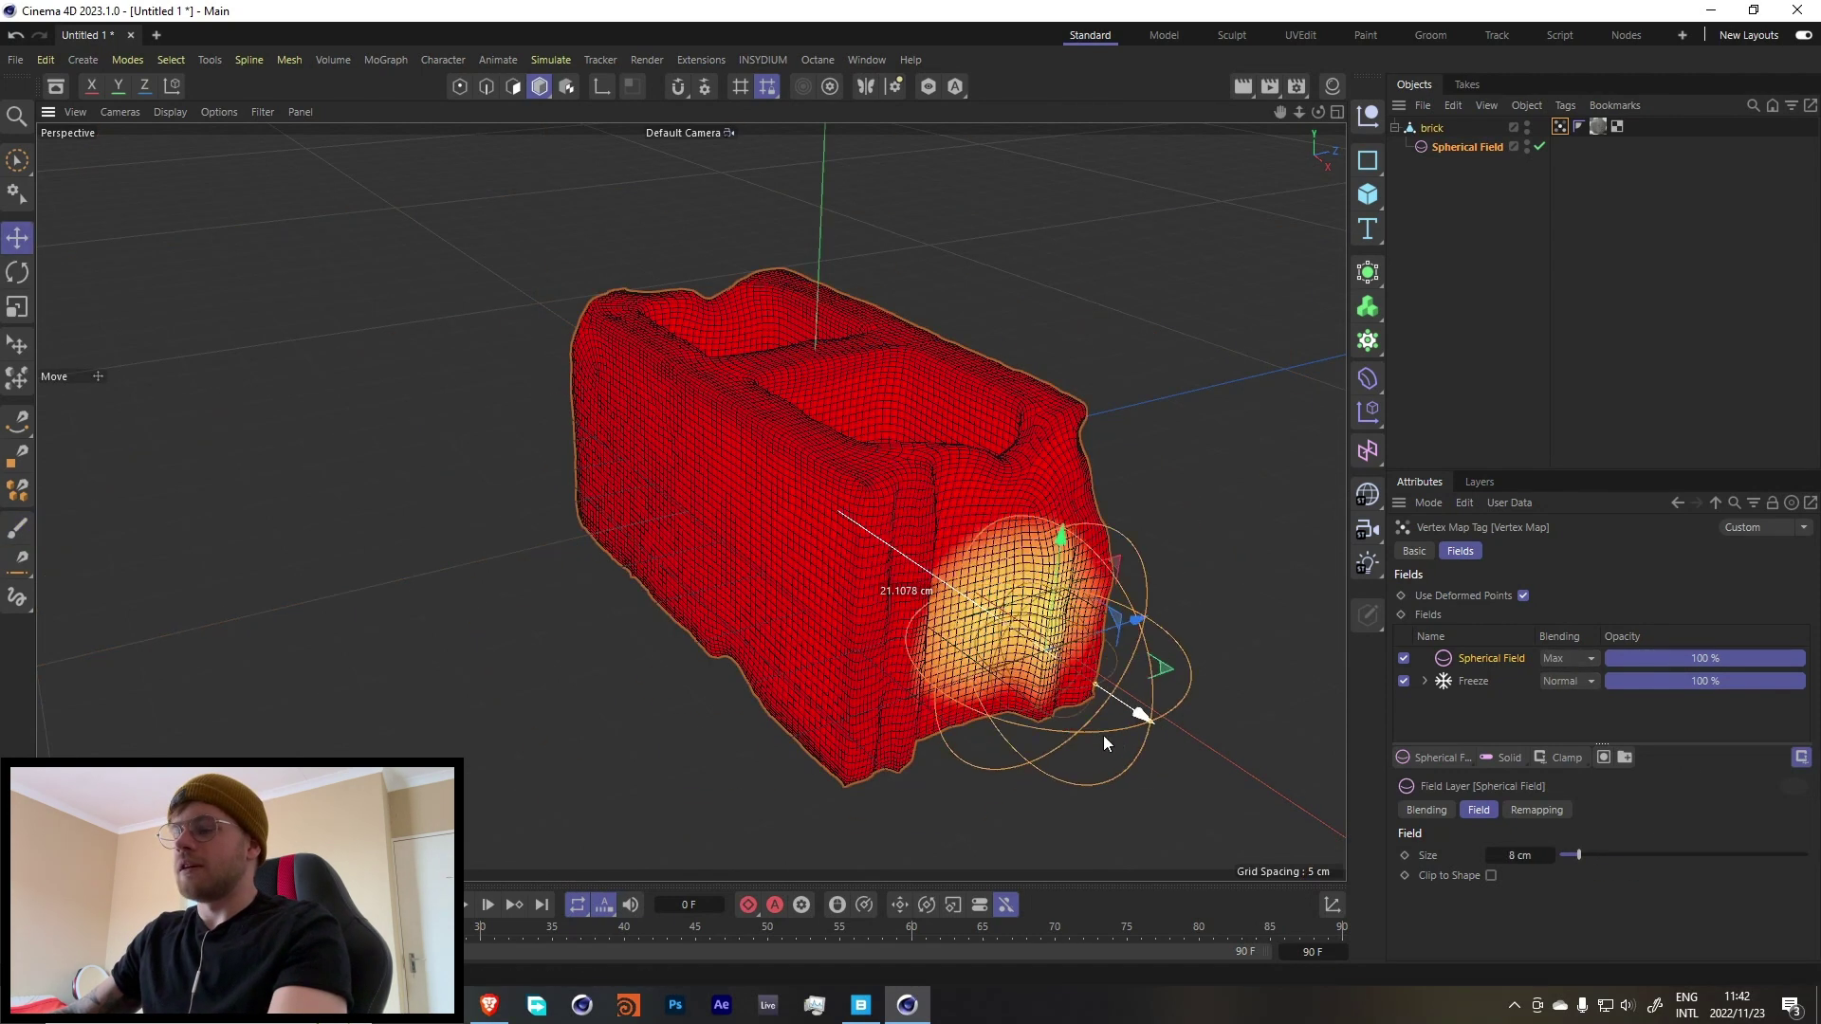
{"action": "left_click_drag", "start_coordinate": [1096, 607], "coordinate": [851, 664]}
{"action": "scroll", "coordinate": [851, 664], "scroll_direction": "down", "scroll_amount": 3}
{"action": "scroll", "coordinate": [1091, 692], "scroll_direction": "up", "scroll_amount": 5}
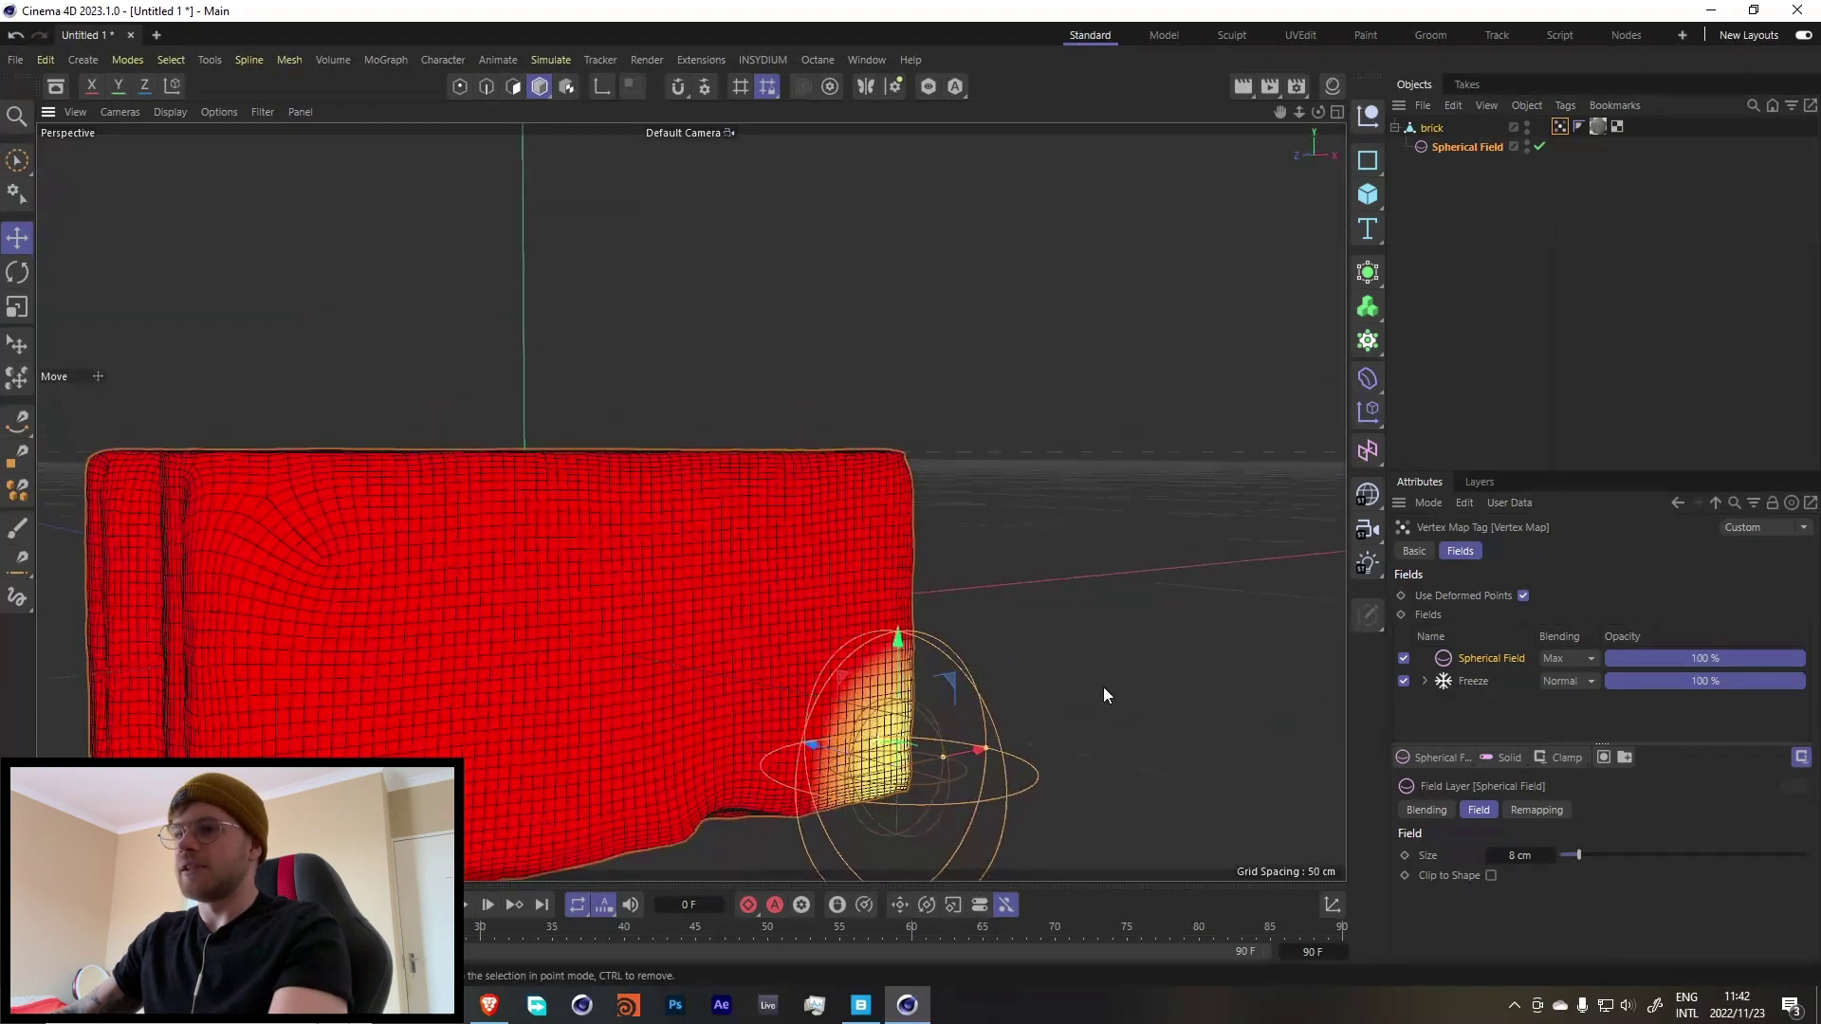
{"action": "scroll", "coordinate": [787, 733], "scroll_direction": "down", "scroll_amount": 6}
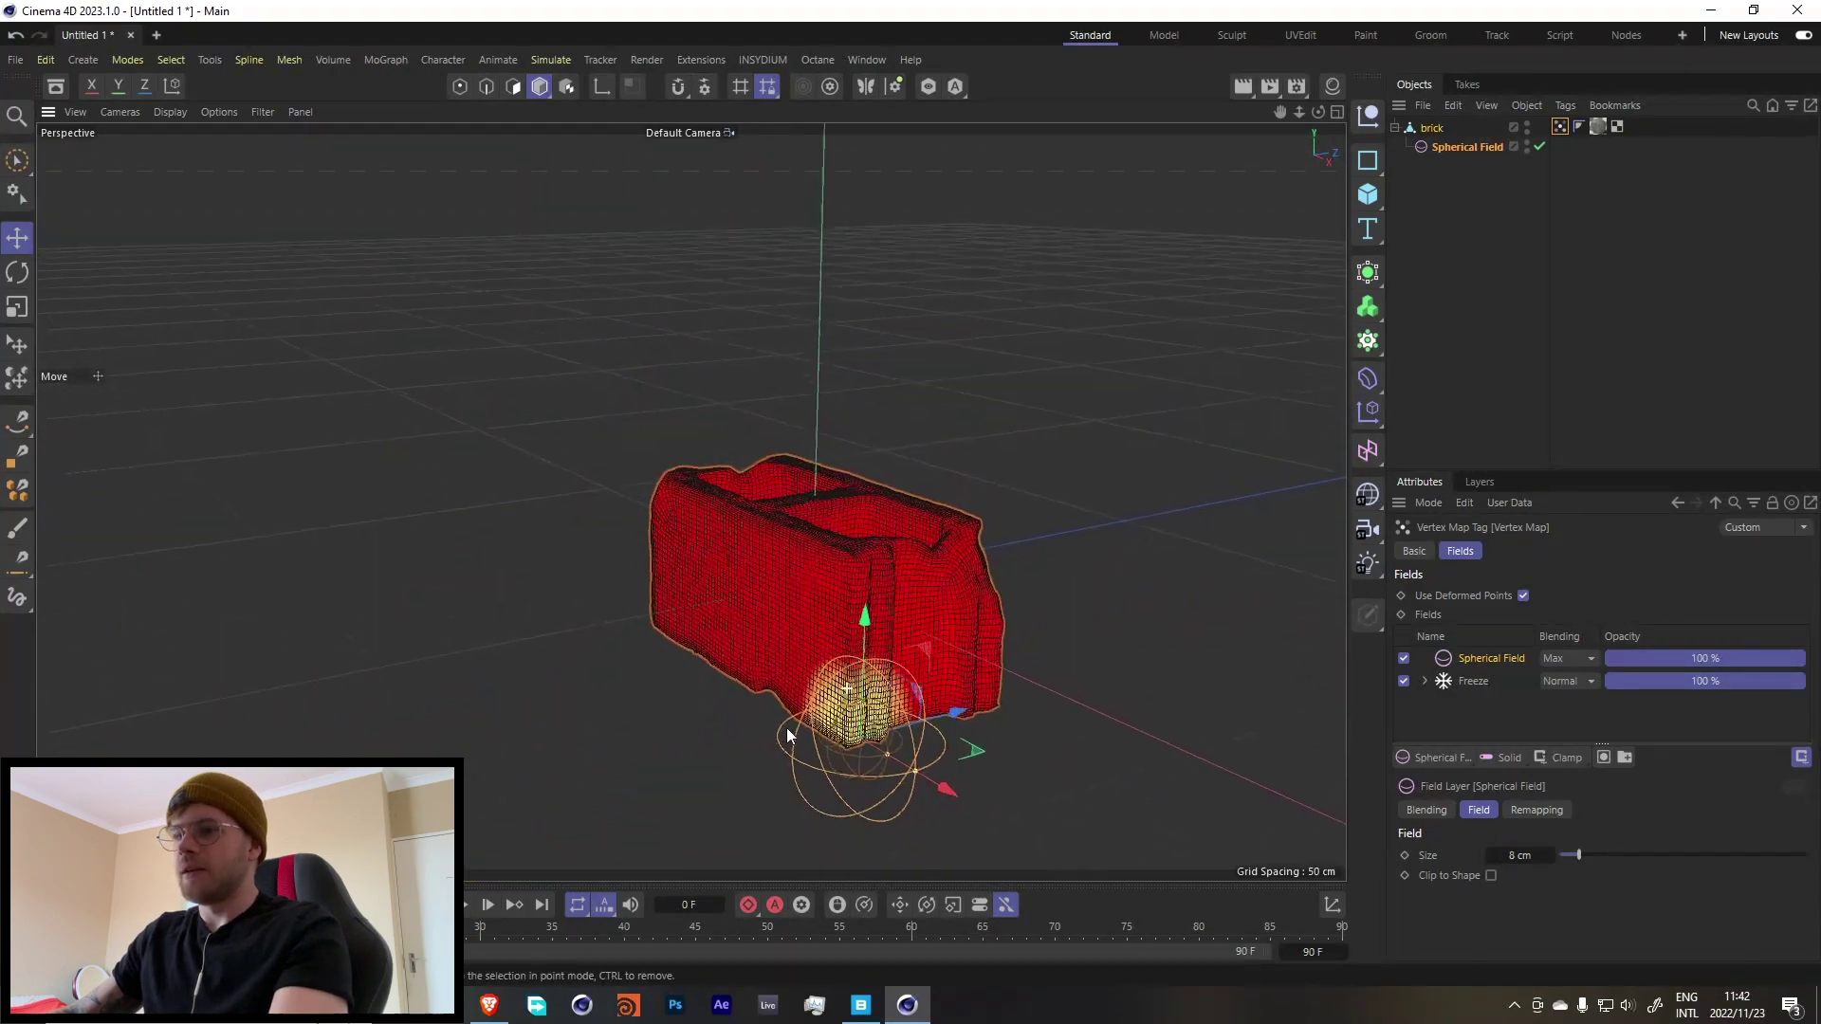
{"action": "left_click_drag", "start_coordinate": [787, 733], "coordinate": [966, 638], "text": "alt"}
{"action": "scroll", "coordinate": [830, 584], "scroll_direction": "up", "scroll_amount": 5}
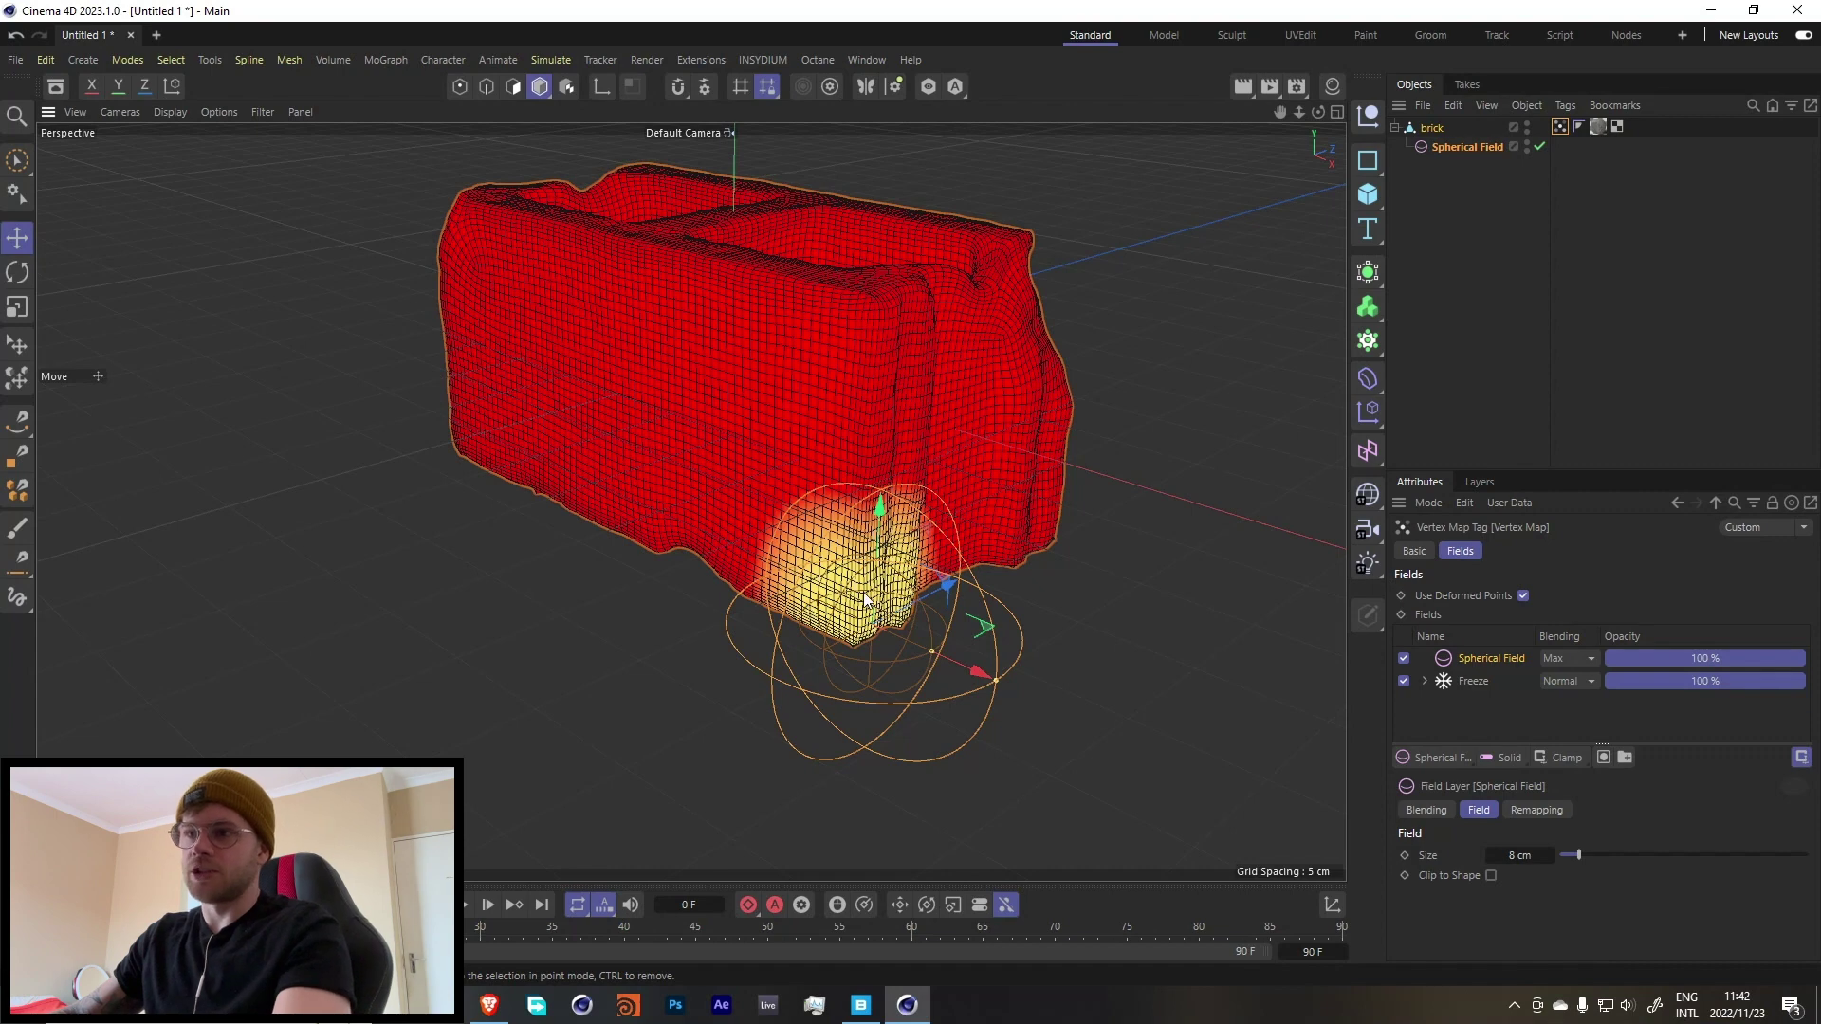
{"action": "left_click_drag", "start_coordinate": [986, 674], "coordinate": [1116, 718]}
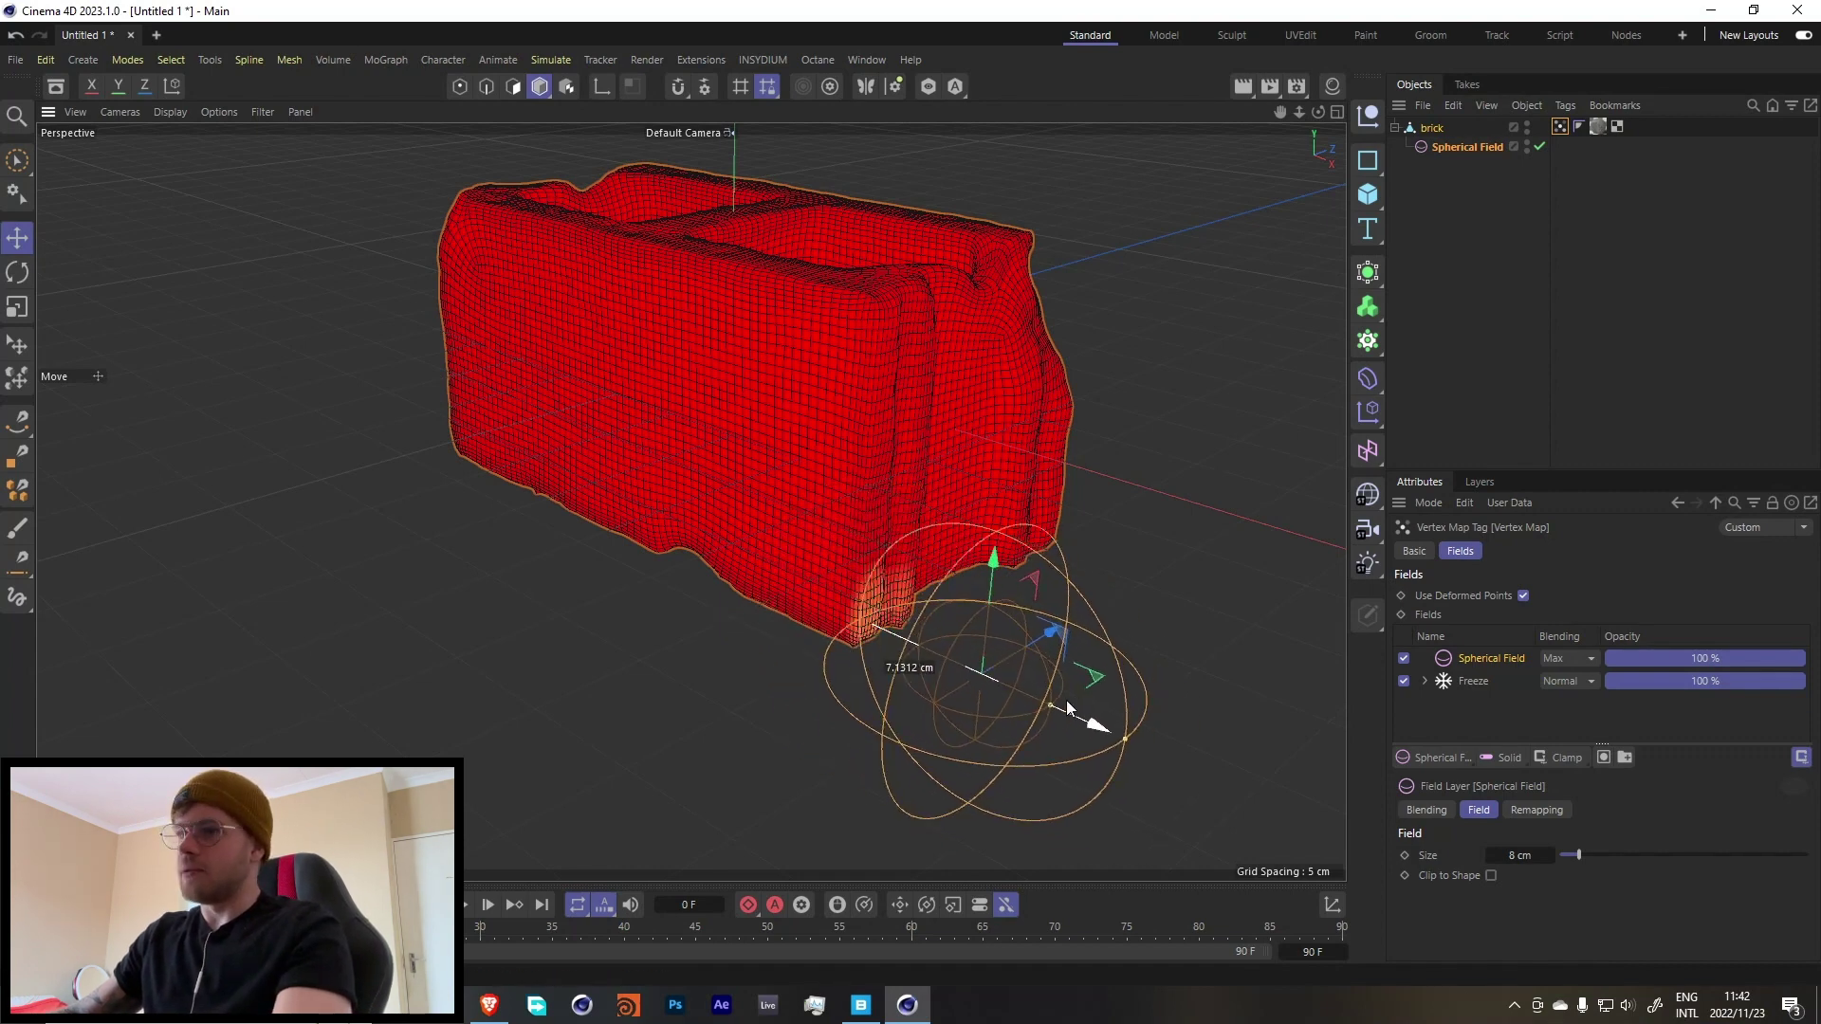
{"action": "left_click_drag", "start_coordinate": [1068, 706], "coordinate": [948, 662]}
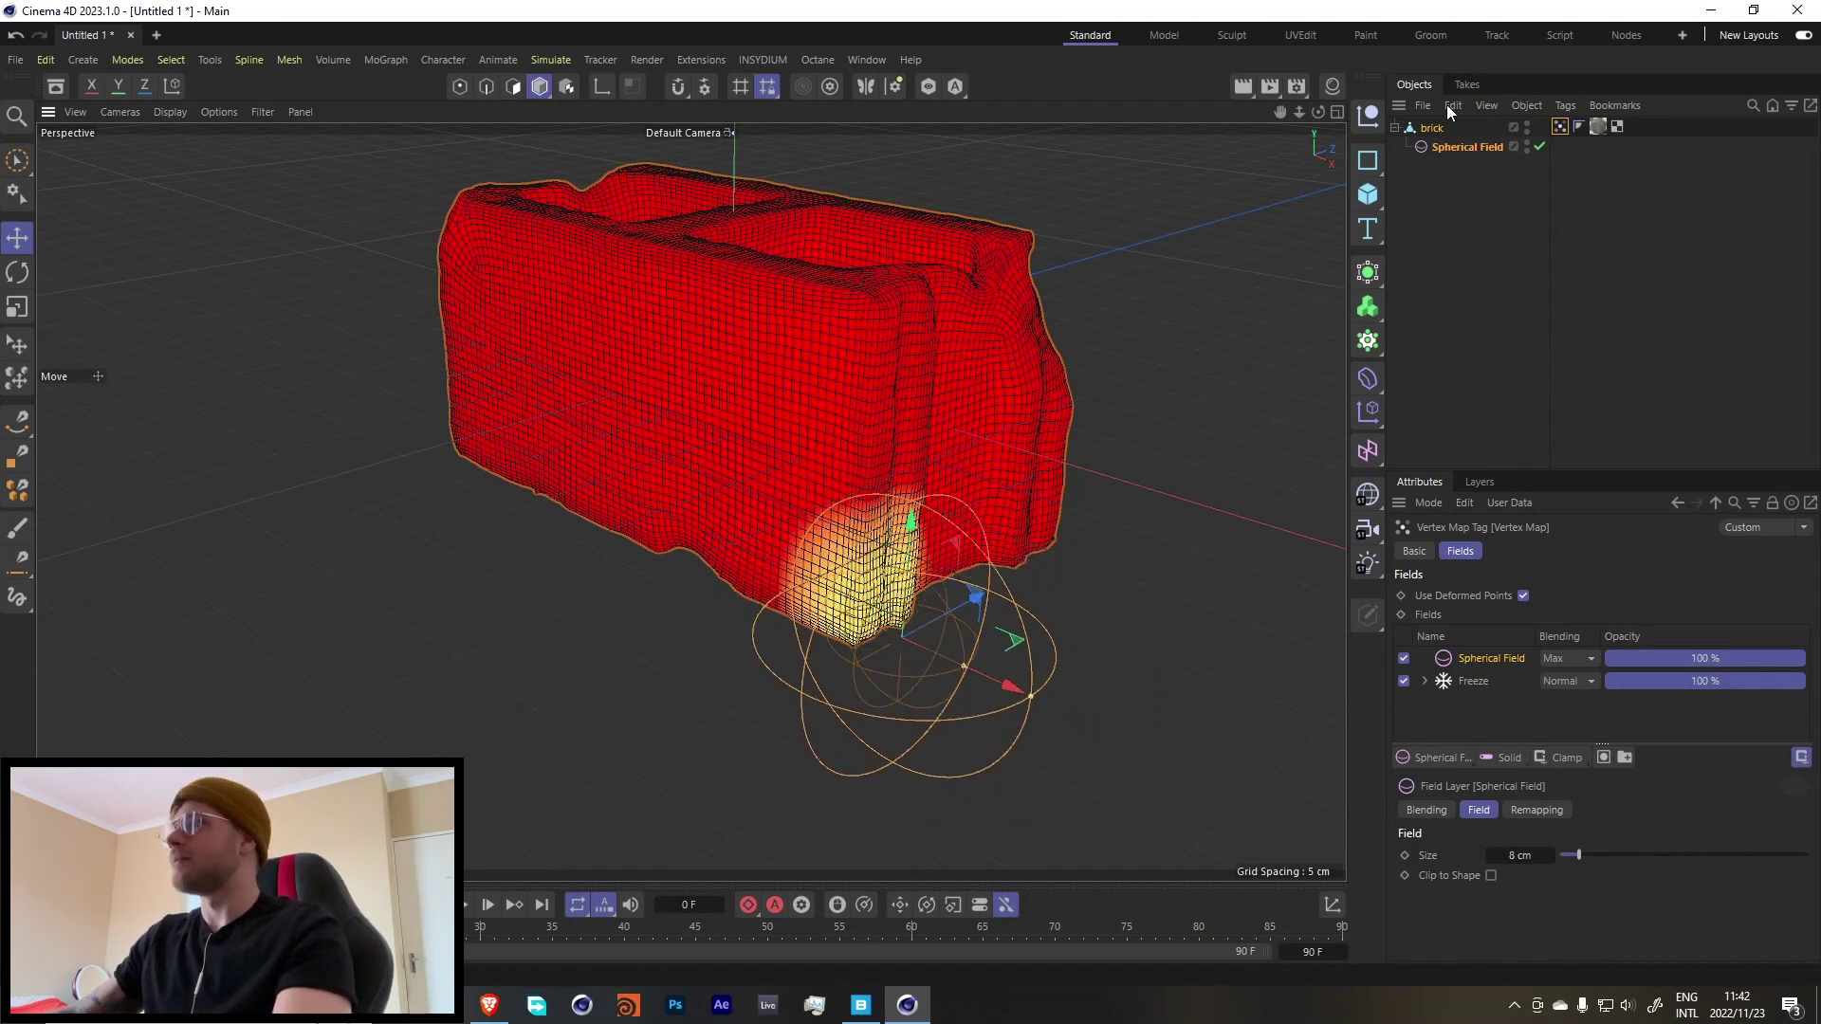
Set the Freeze layer's mode to Grow and play the animation.
{"action": "left_click", "coordinate": [1480, 681]}
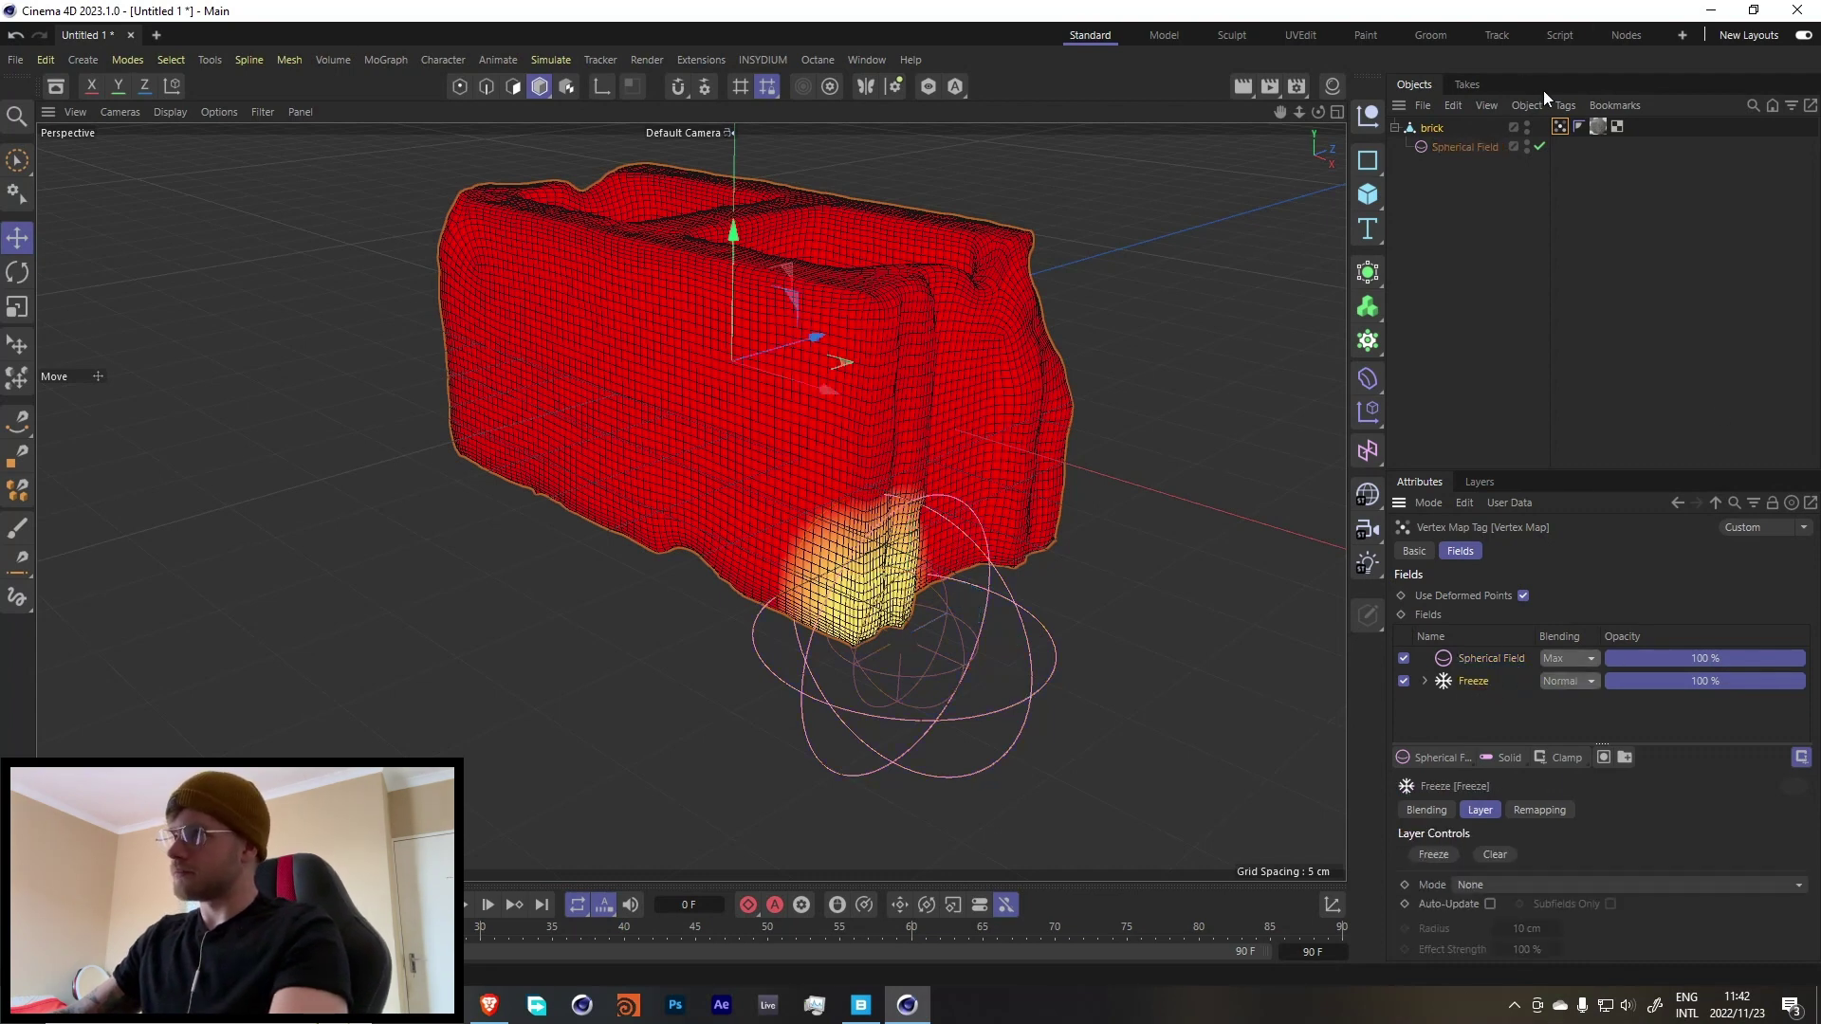
{"action": "left_click", "coordinate": [1563, 756]}
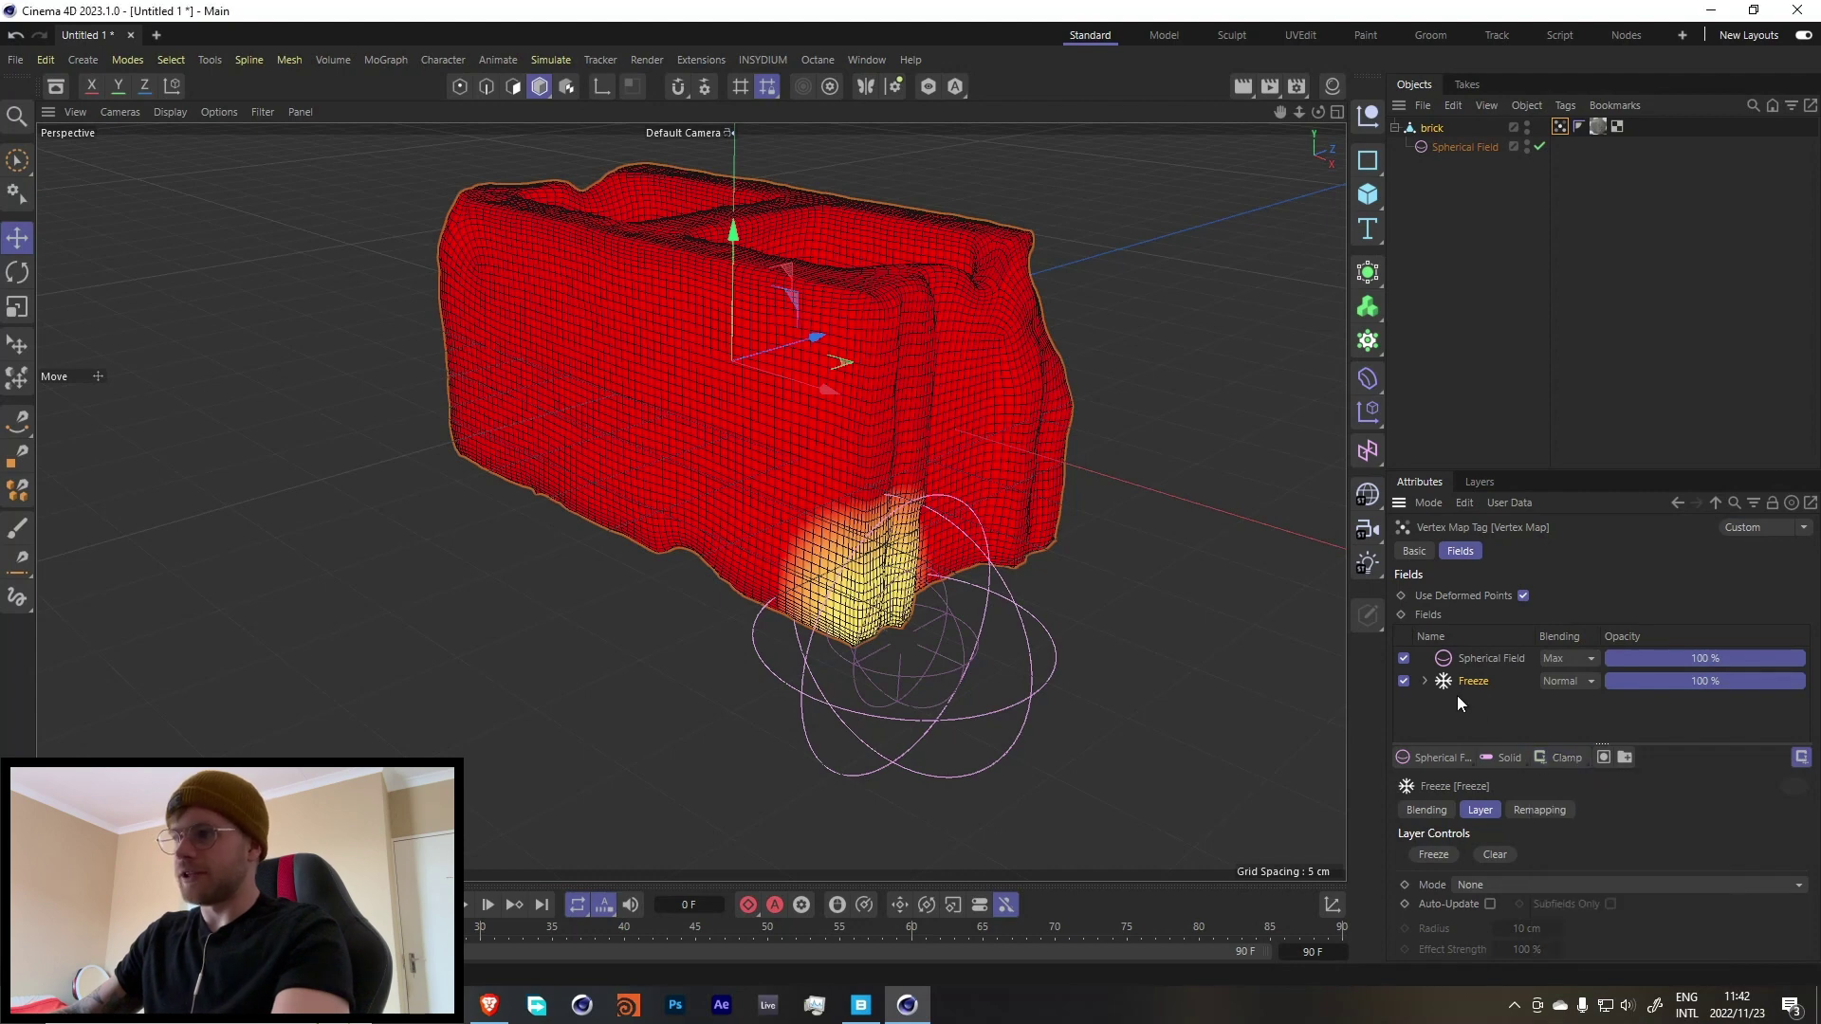
{"action": "left_click", "coordinate": [1505, 884]}
{"action": "left_click", "coordinate": [1501, 868]}
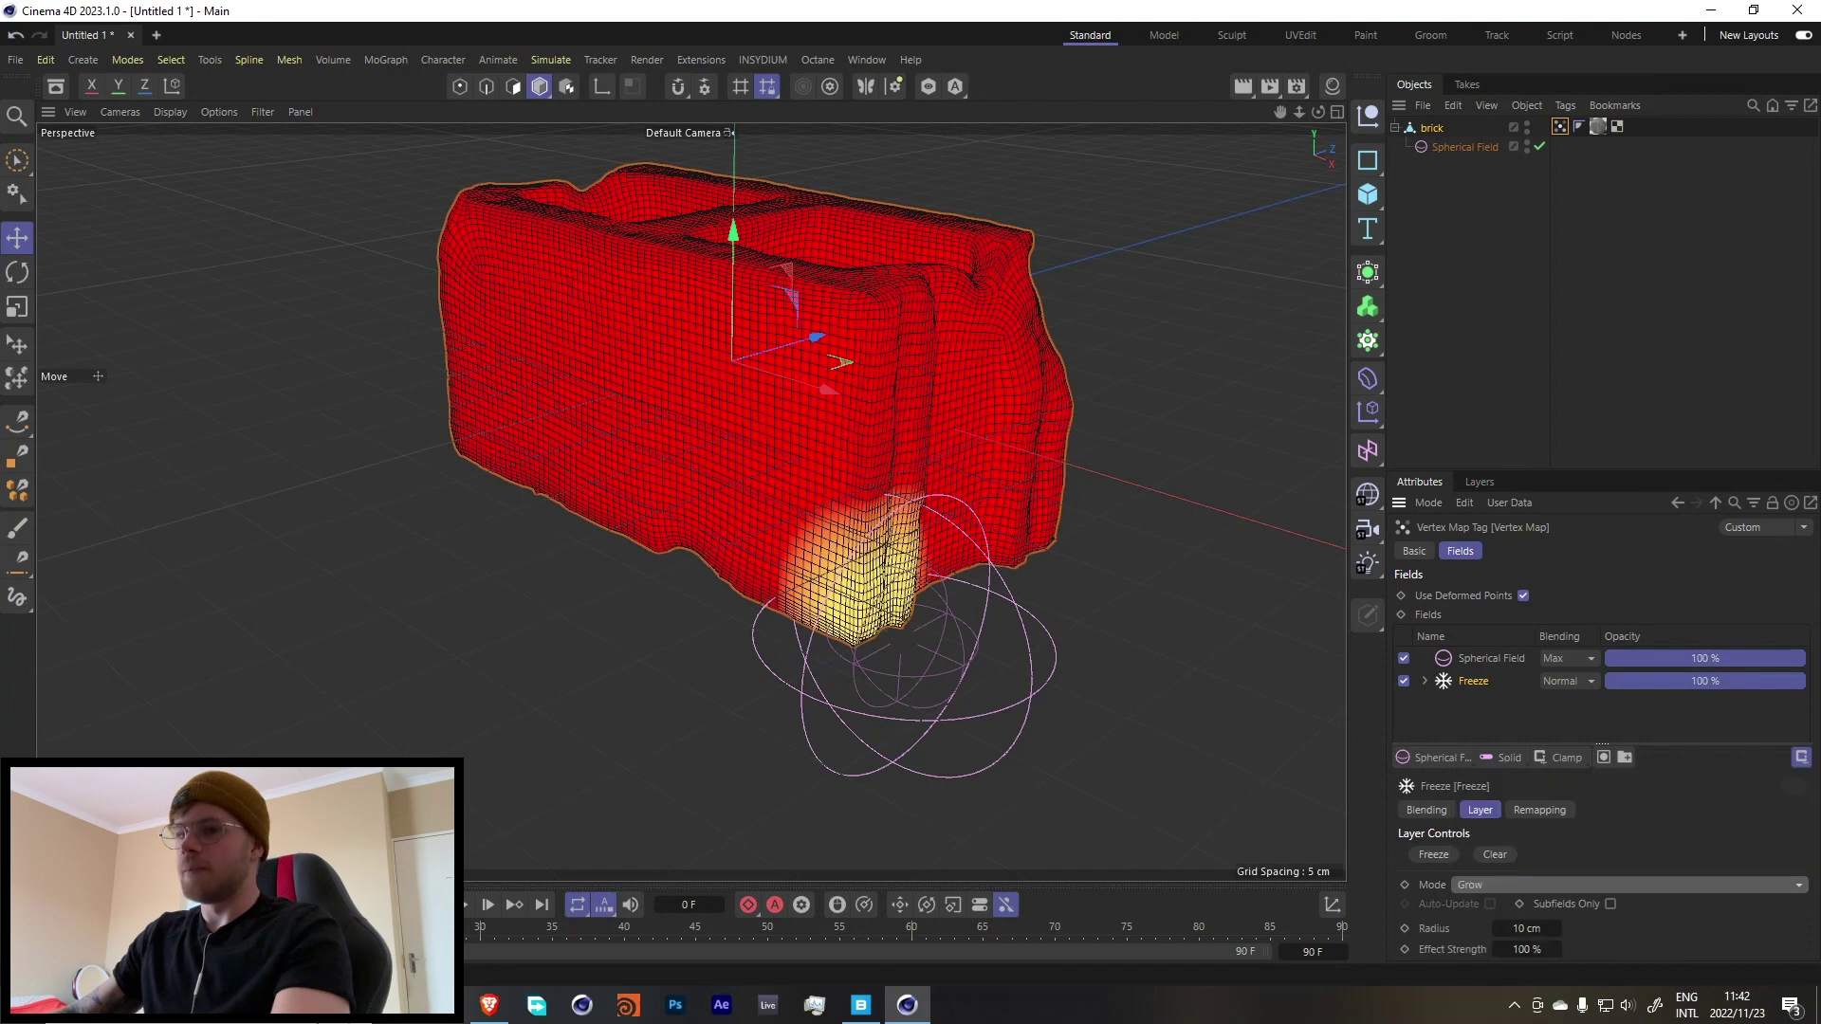
{"action": "left_click", "coordinate": [464, 905]}
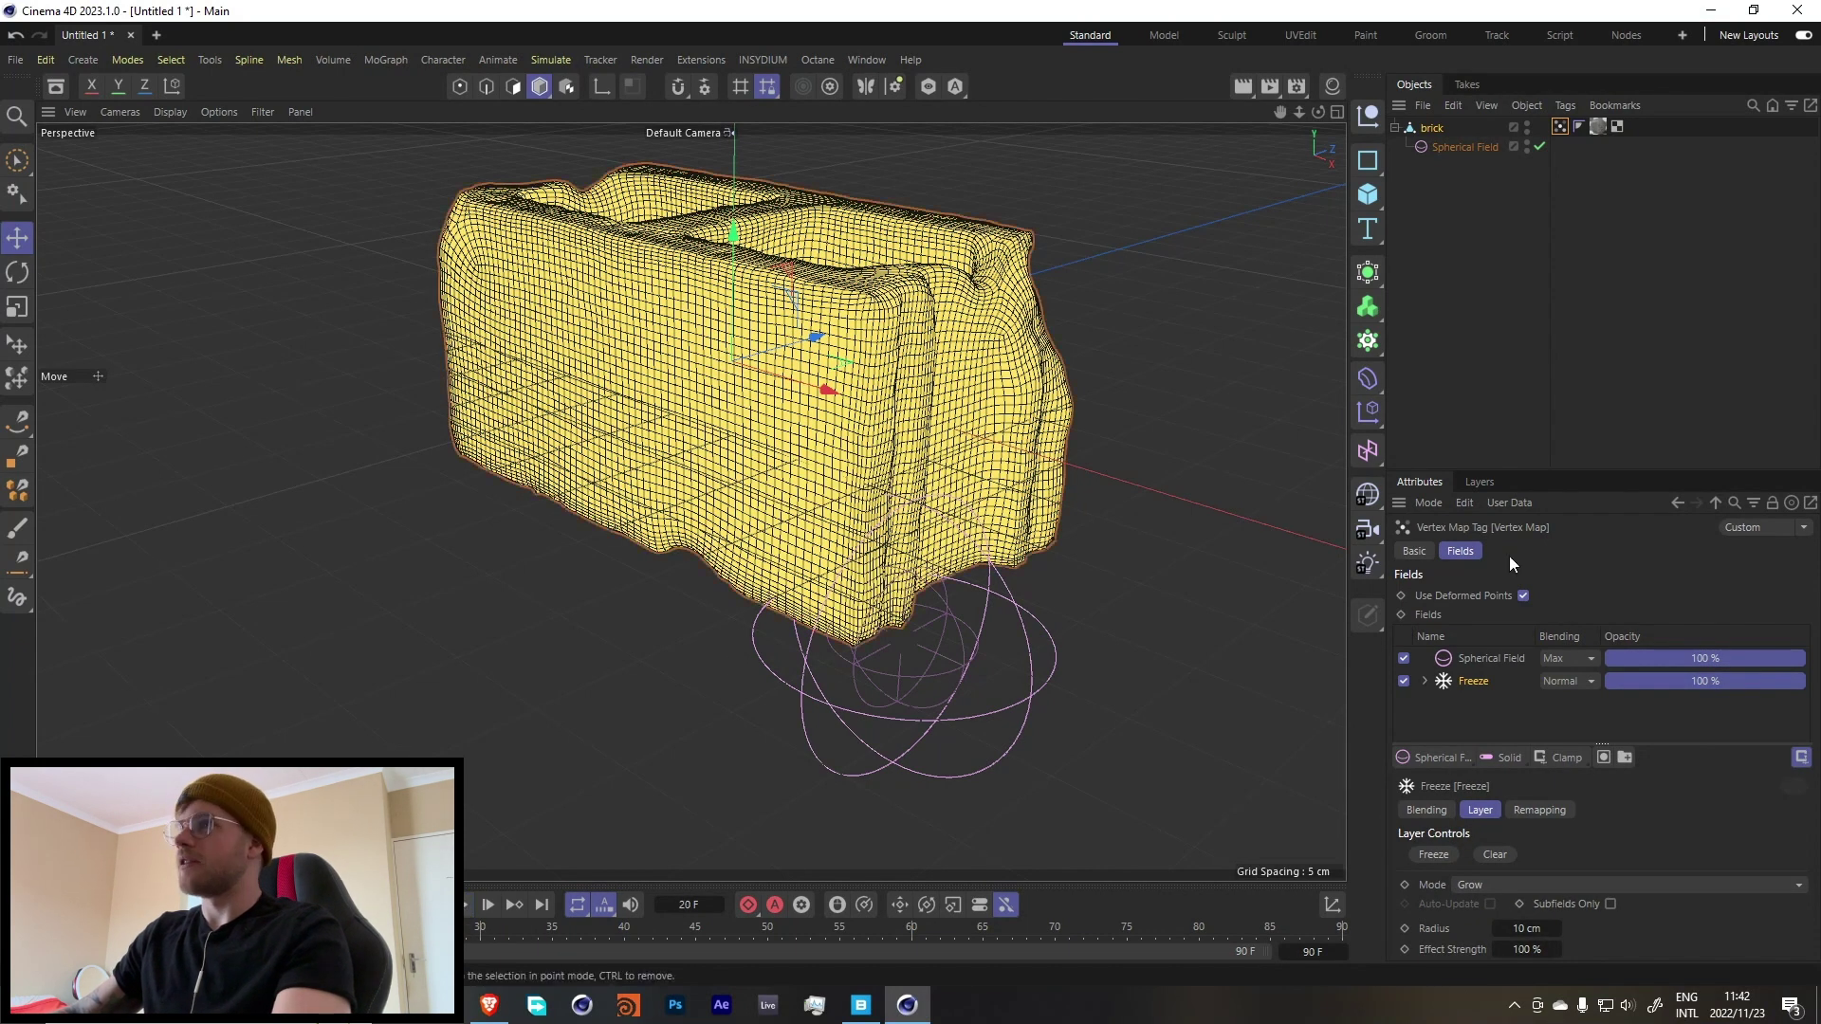
Set the Freeze layer's grow radius to 3 cm and replay from the first frame.
{"action": "left_click", "coordinate": [1466, 343]}
{"action": "left_click_drag", "start_coordinate": [1120, 399], "coordinate": [950, 423], "text": "alt"}
{"action": "scroll", "coordinate": [736, 470], "scroll_direction": "down", "scroll_amount": 3}
{"action": "left_click_drag", "start_coordinate": [736, 469], "coordinate": [732, 412], "text": "alt"}
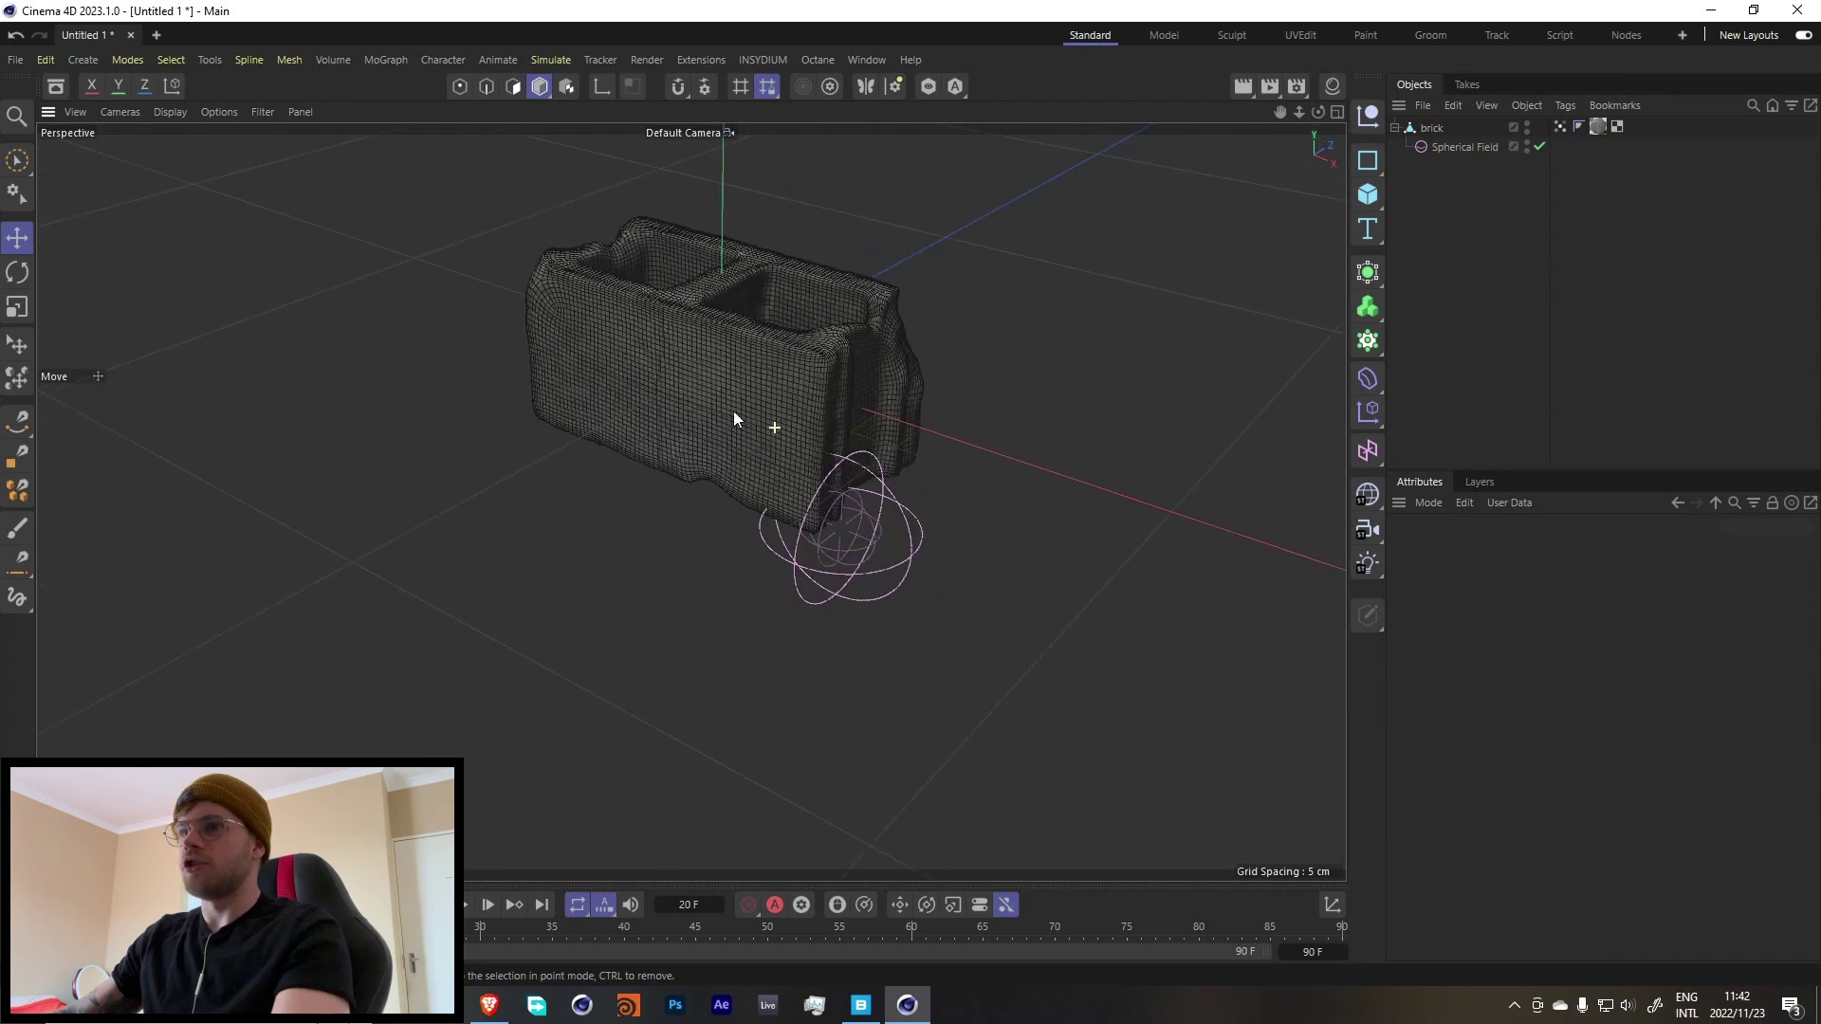
{"action": "left_click", "coordinate": [1561, 127]}
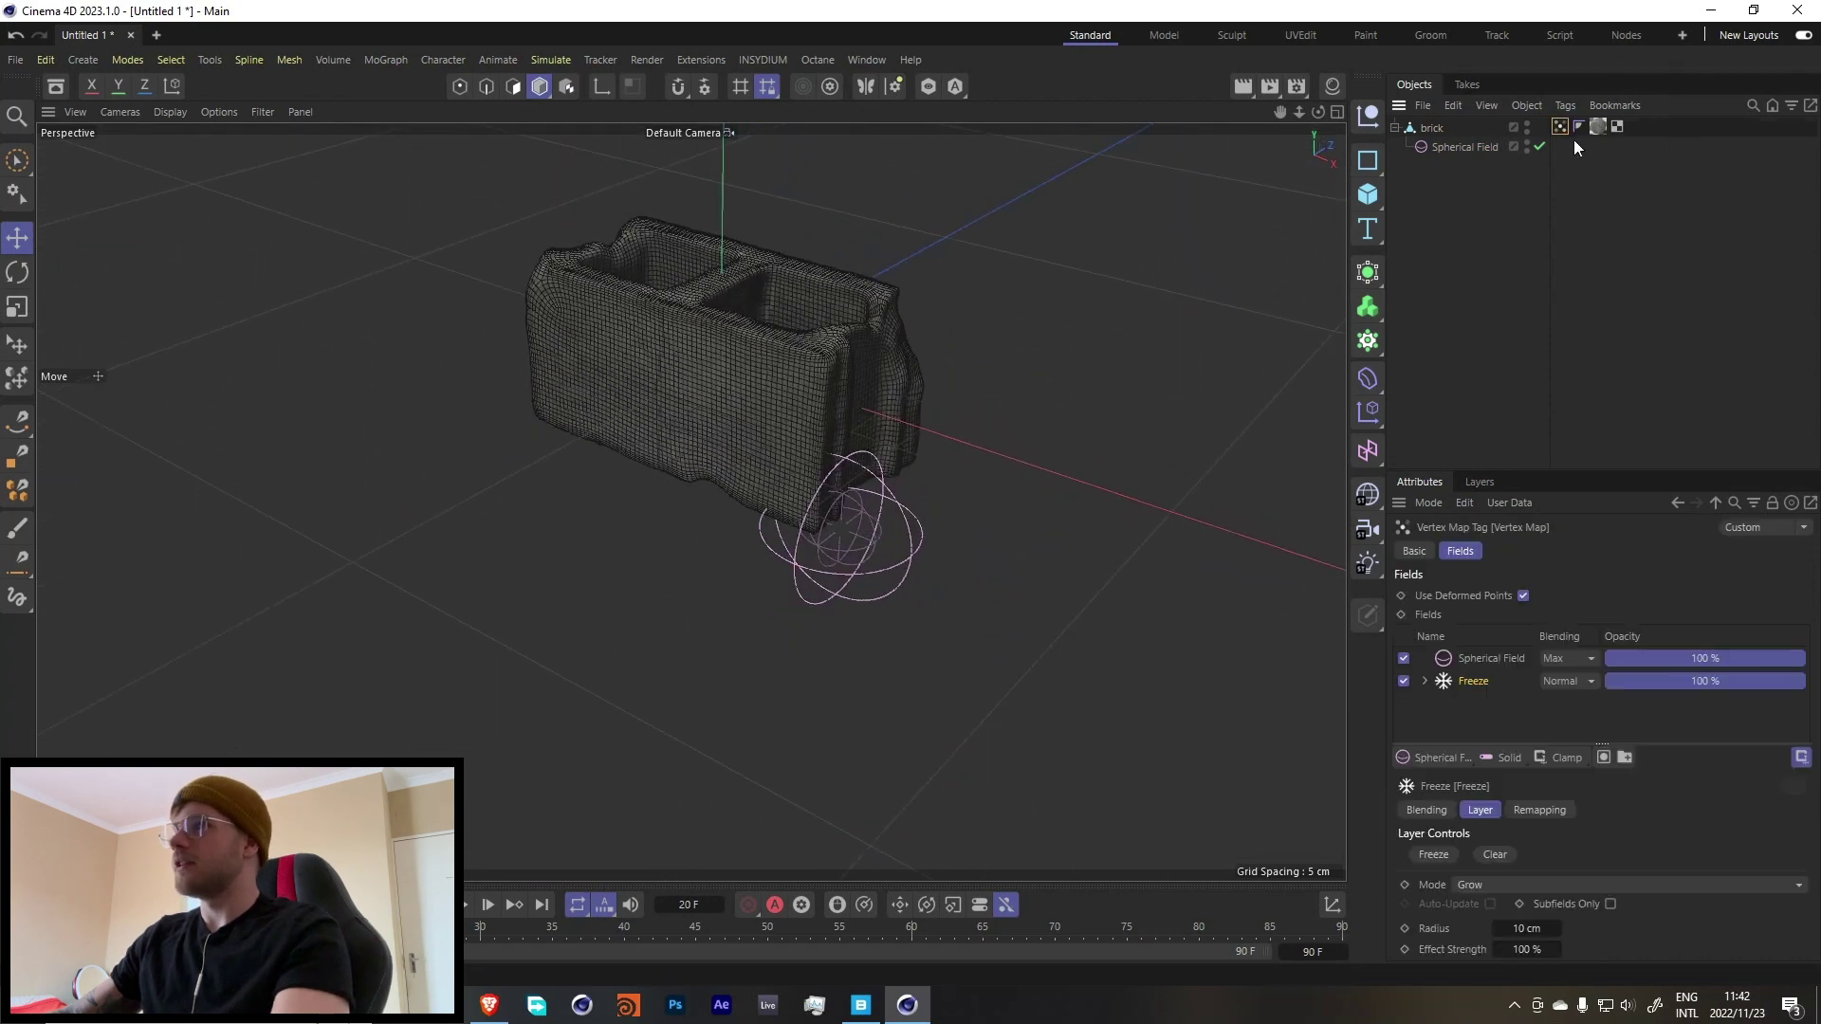
{"action": "double_click", "coordinate": [1527, 928]}
{"action": "type", "text": "3"}
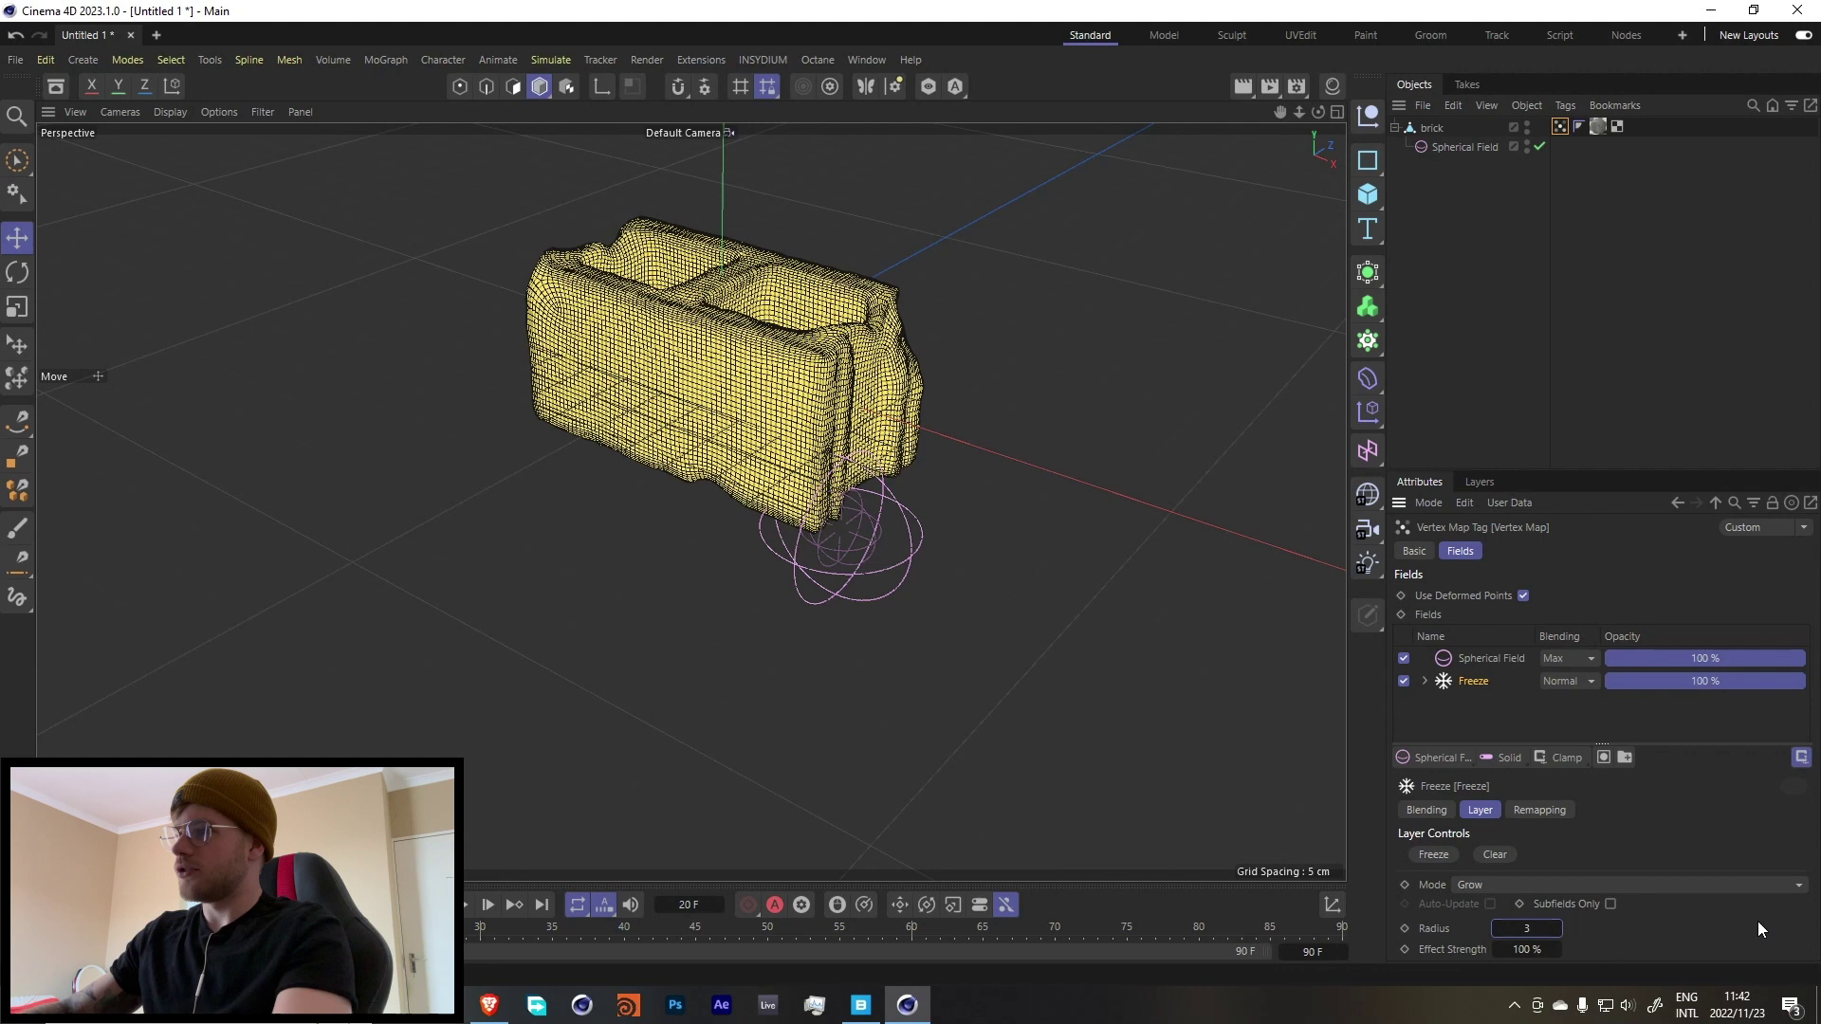
{"action": "key", "text": "Return"}
{"action": "left_click", "coordinate": [469, 905]}
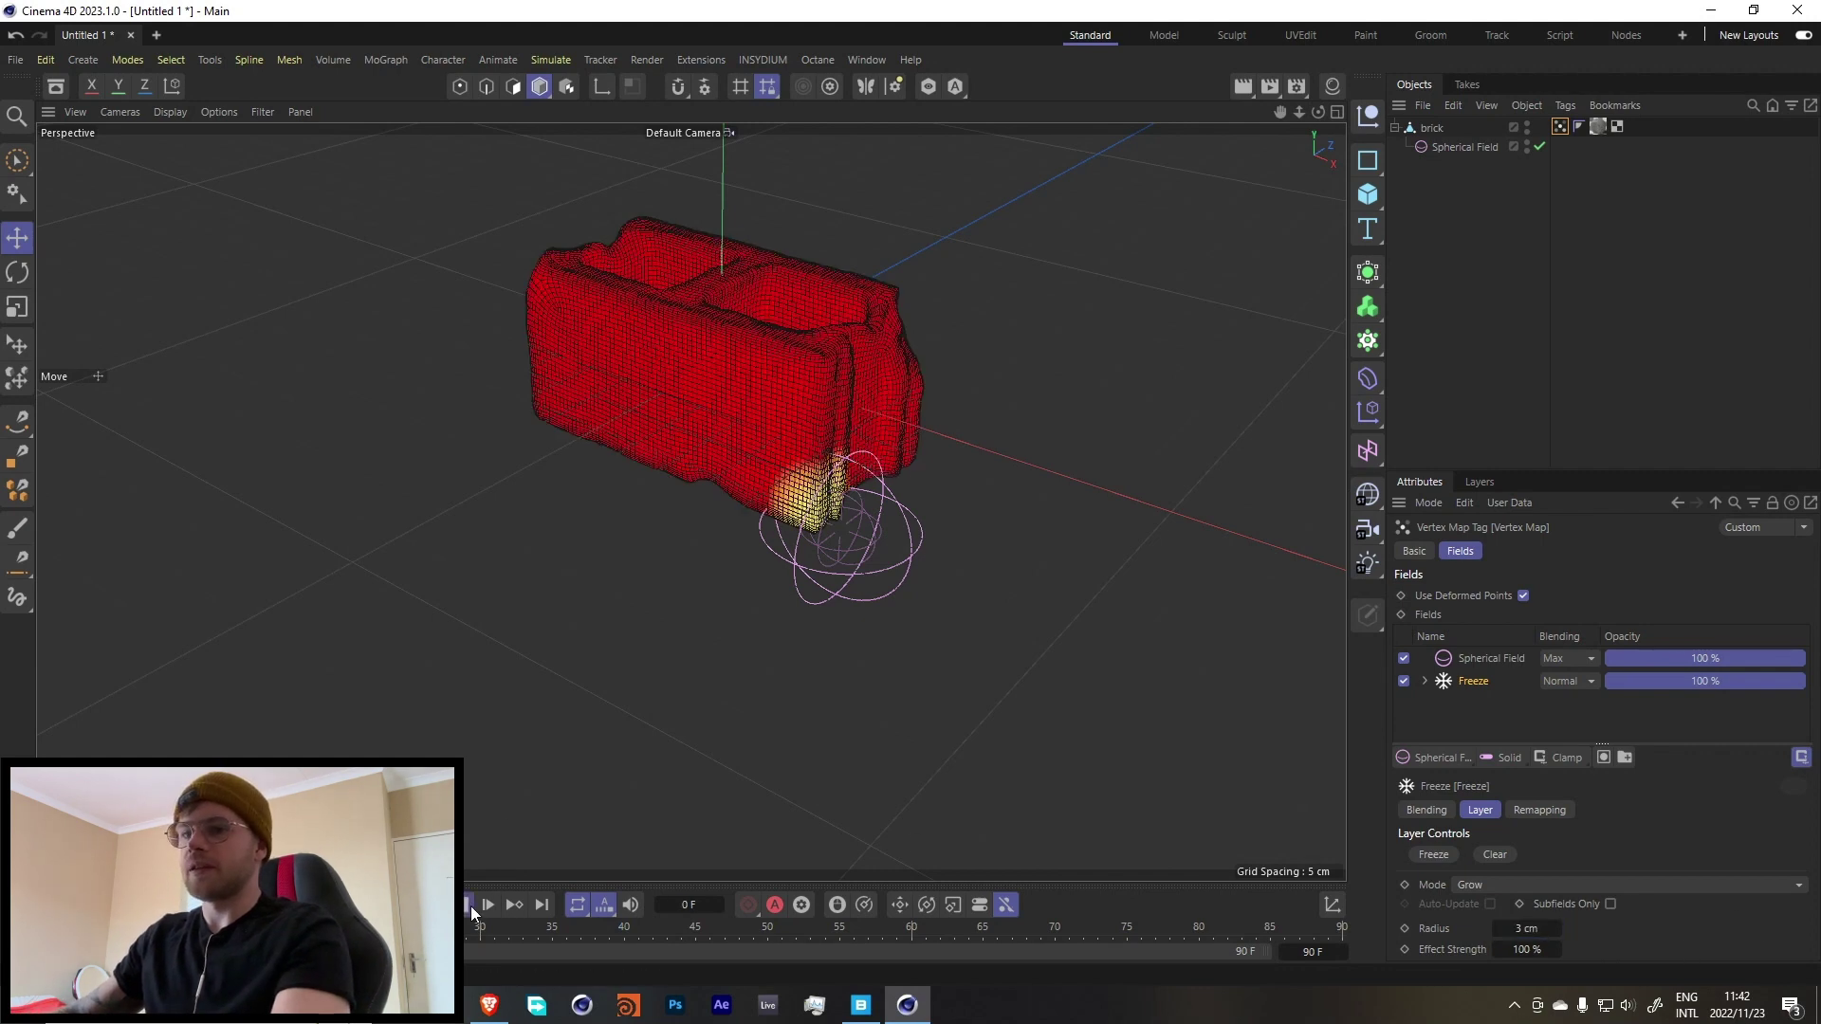
{"action": "left_click", "coordinate": [464, 906]}
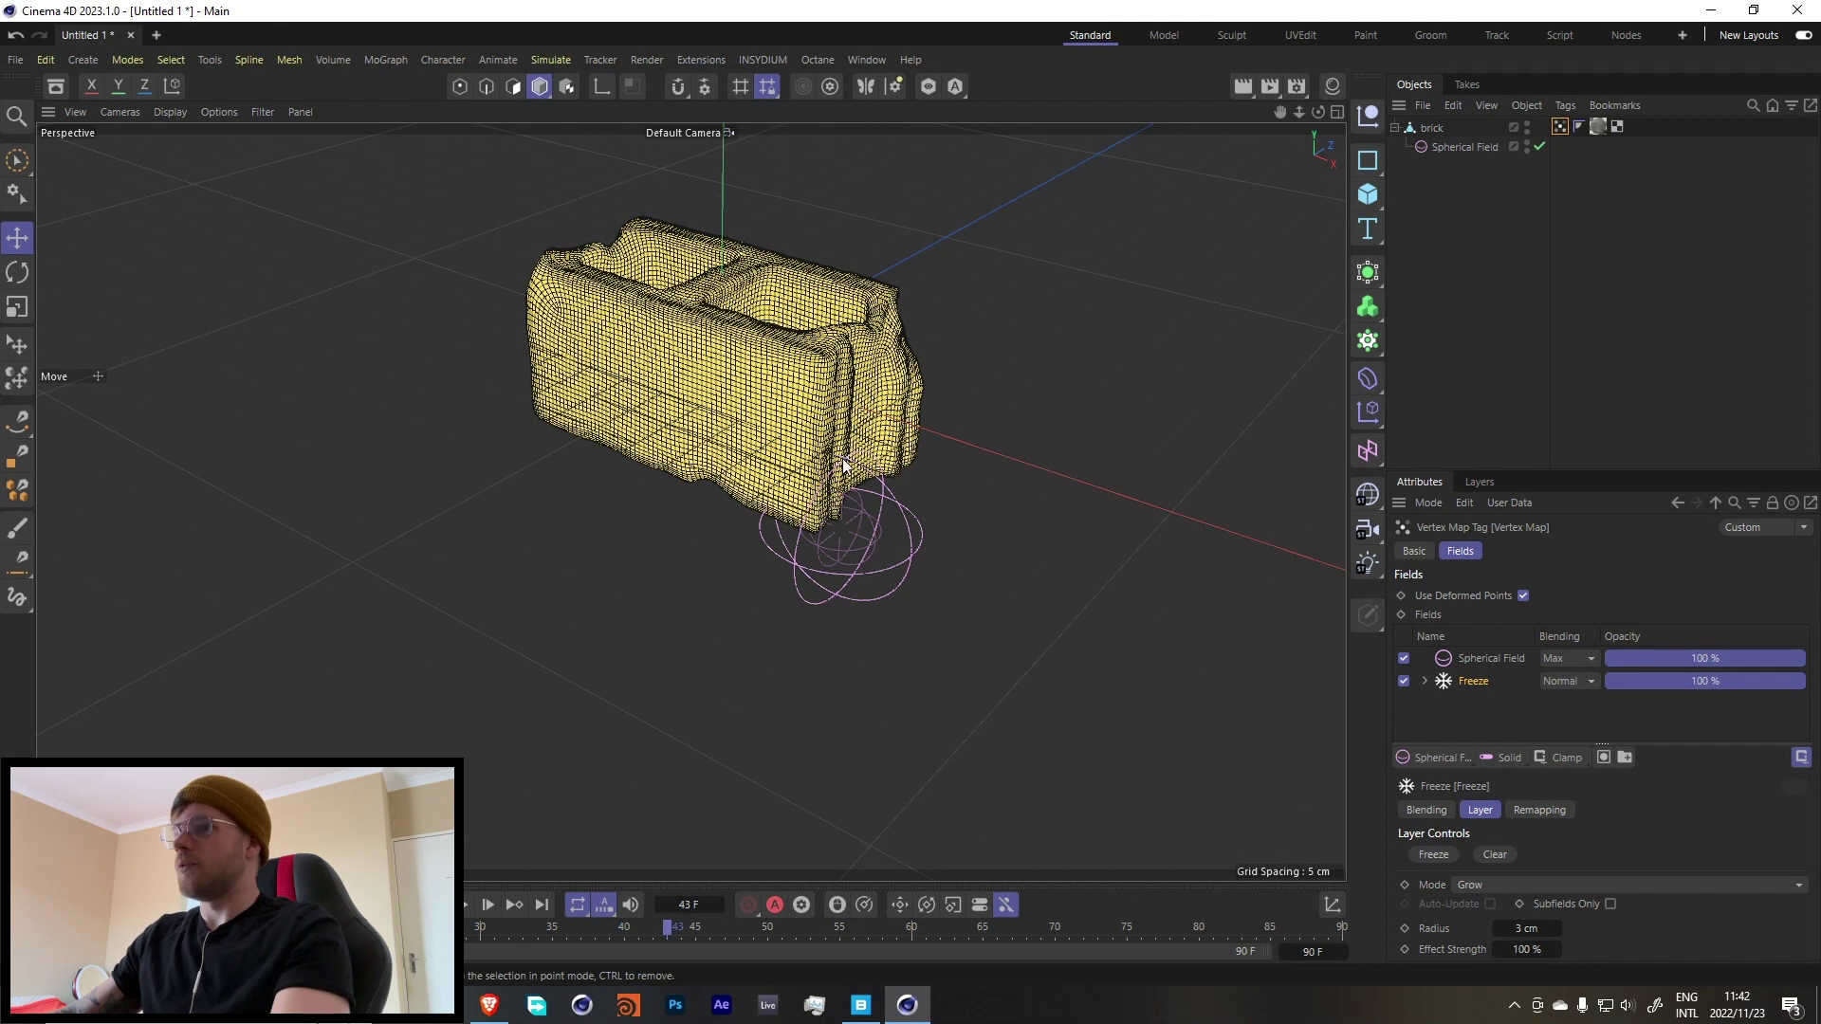
Add a Delay modifier layer in Spring mode at 70 % strength and play it back.
{"action": "left_click", "coordinate": [1507, 757]}
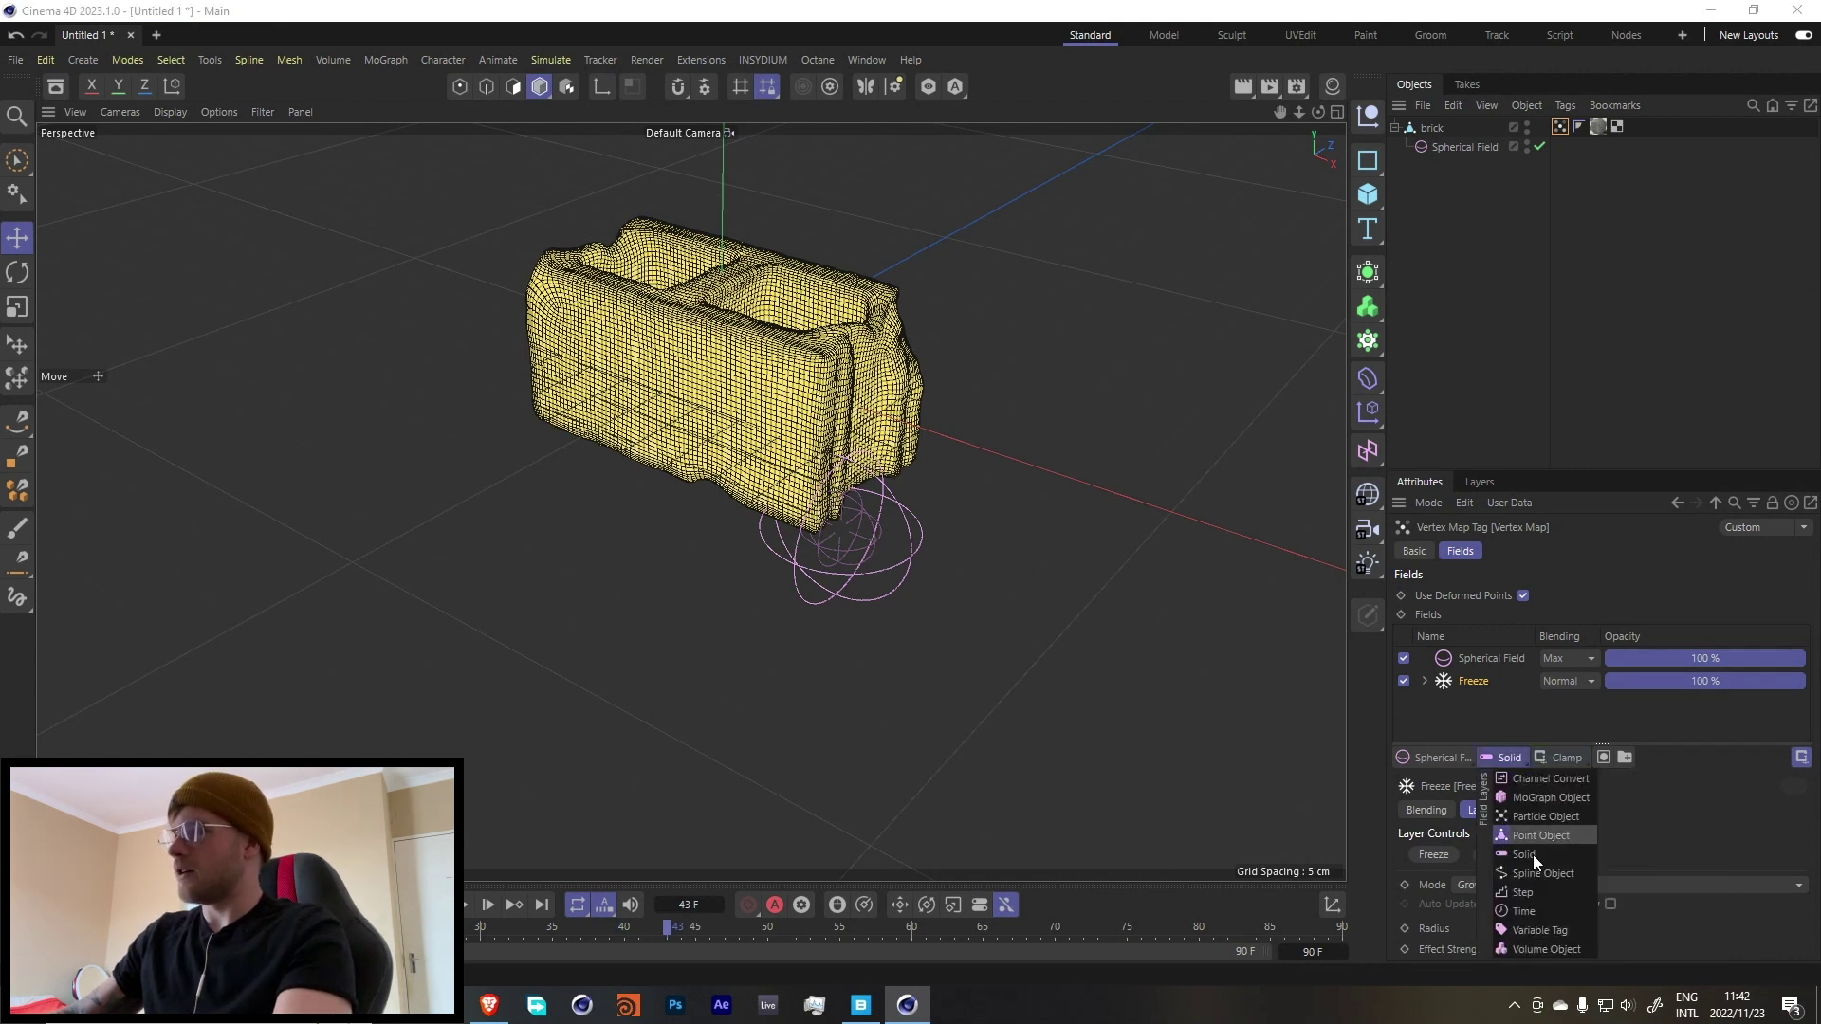
{"action": "left_click", "coordinate": [1563, 756]}
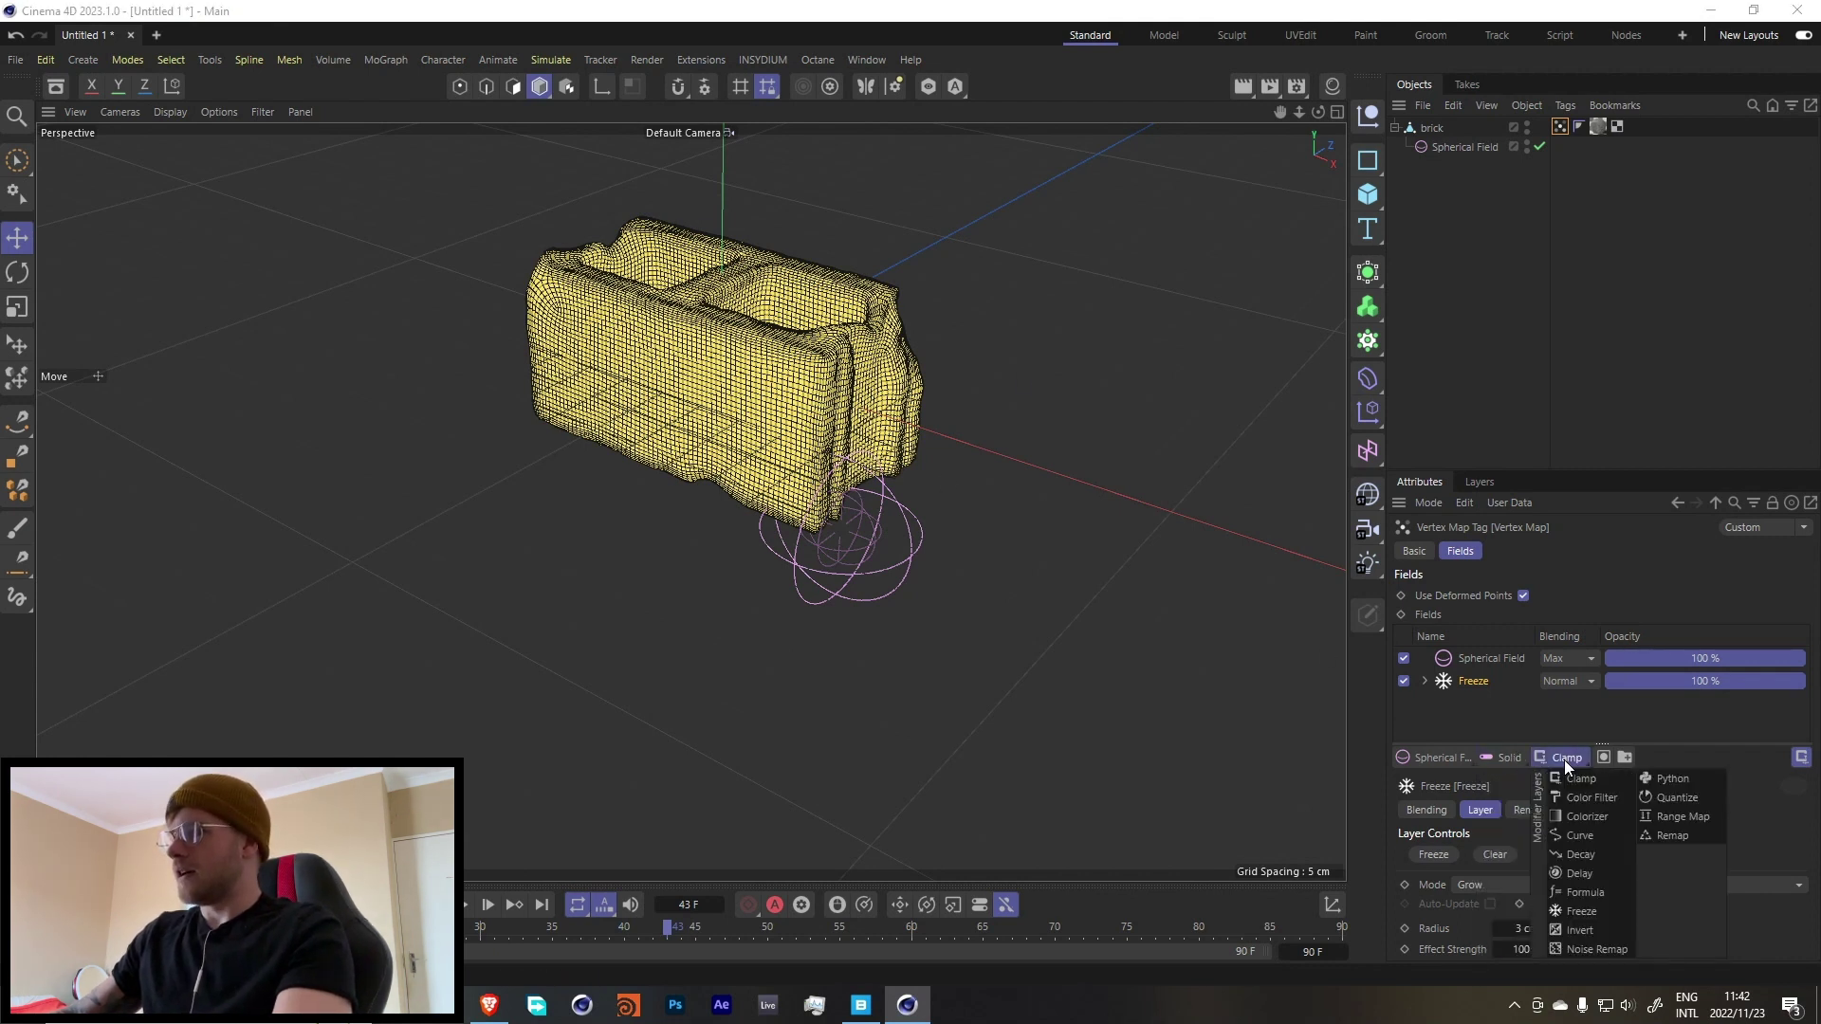
{"action": "left_click", "coordinate": [1574, 874]}
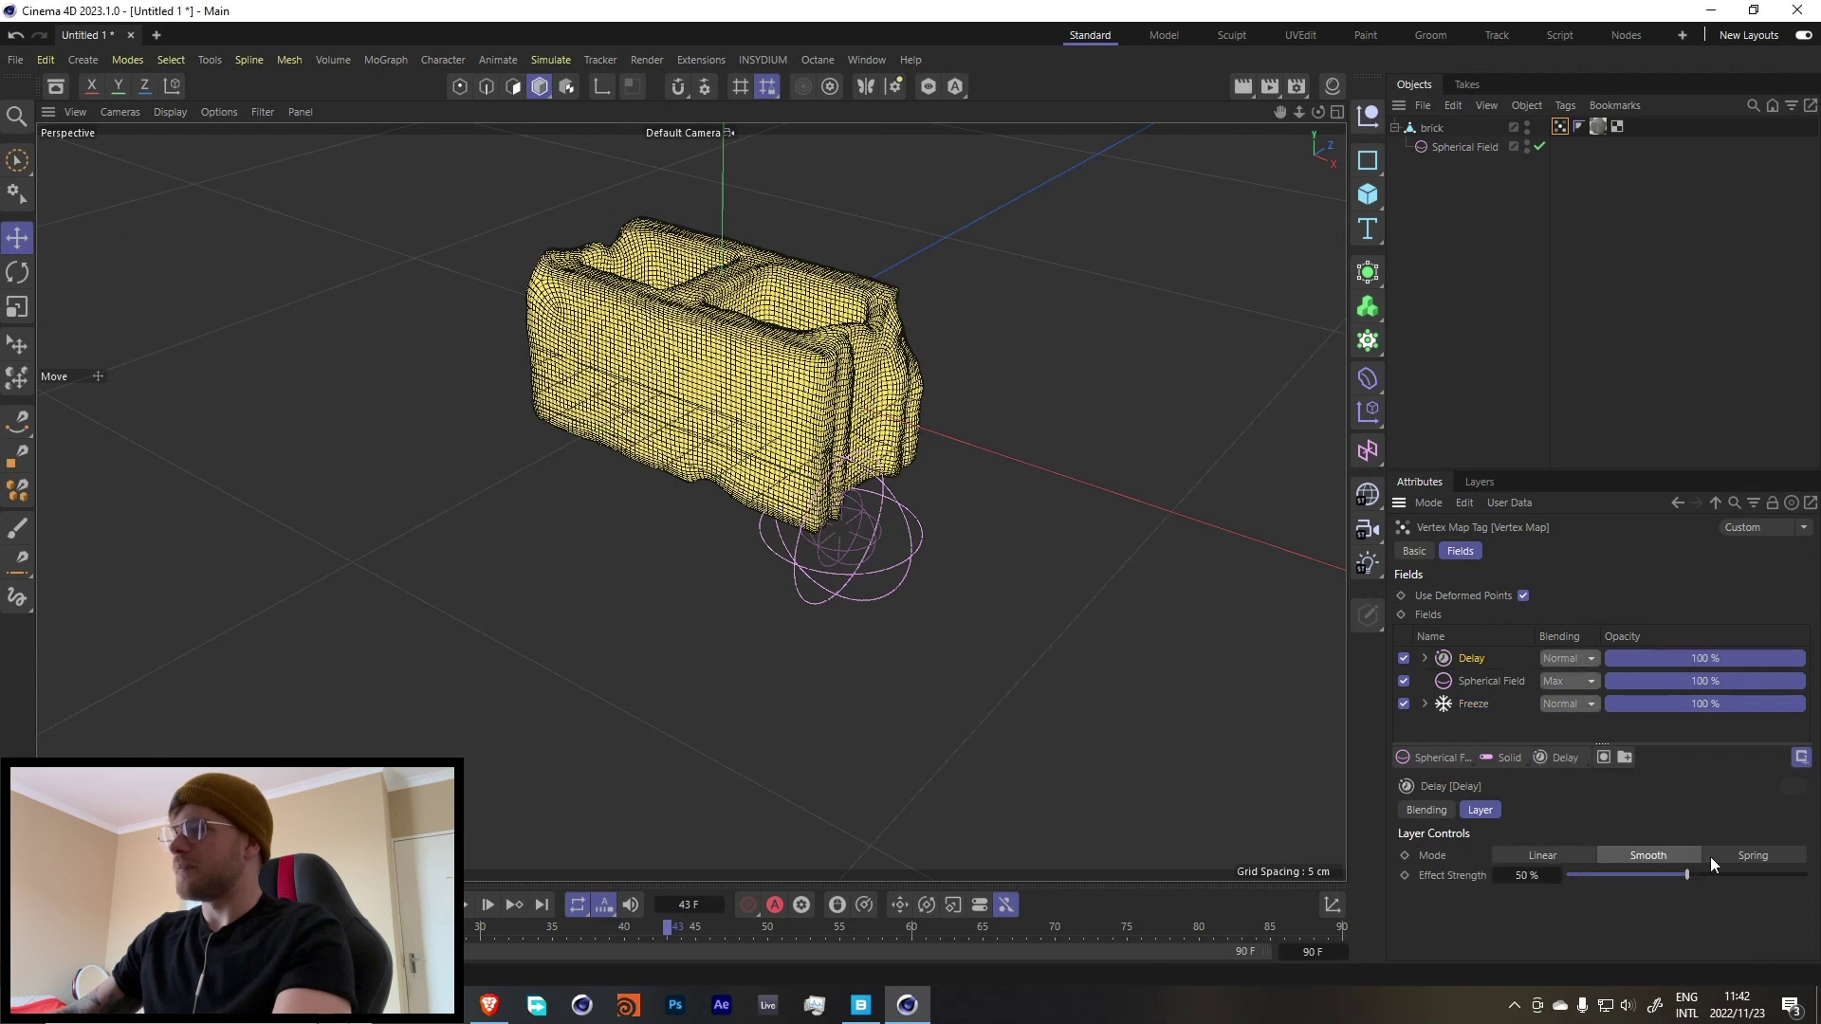
{"action": "left_click", "coordinate": [1741, 858]}
{"action": "left_click", "coordinate": [1525, 875]}
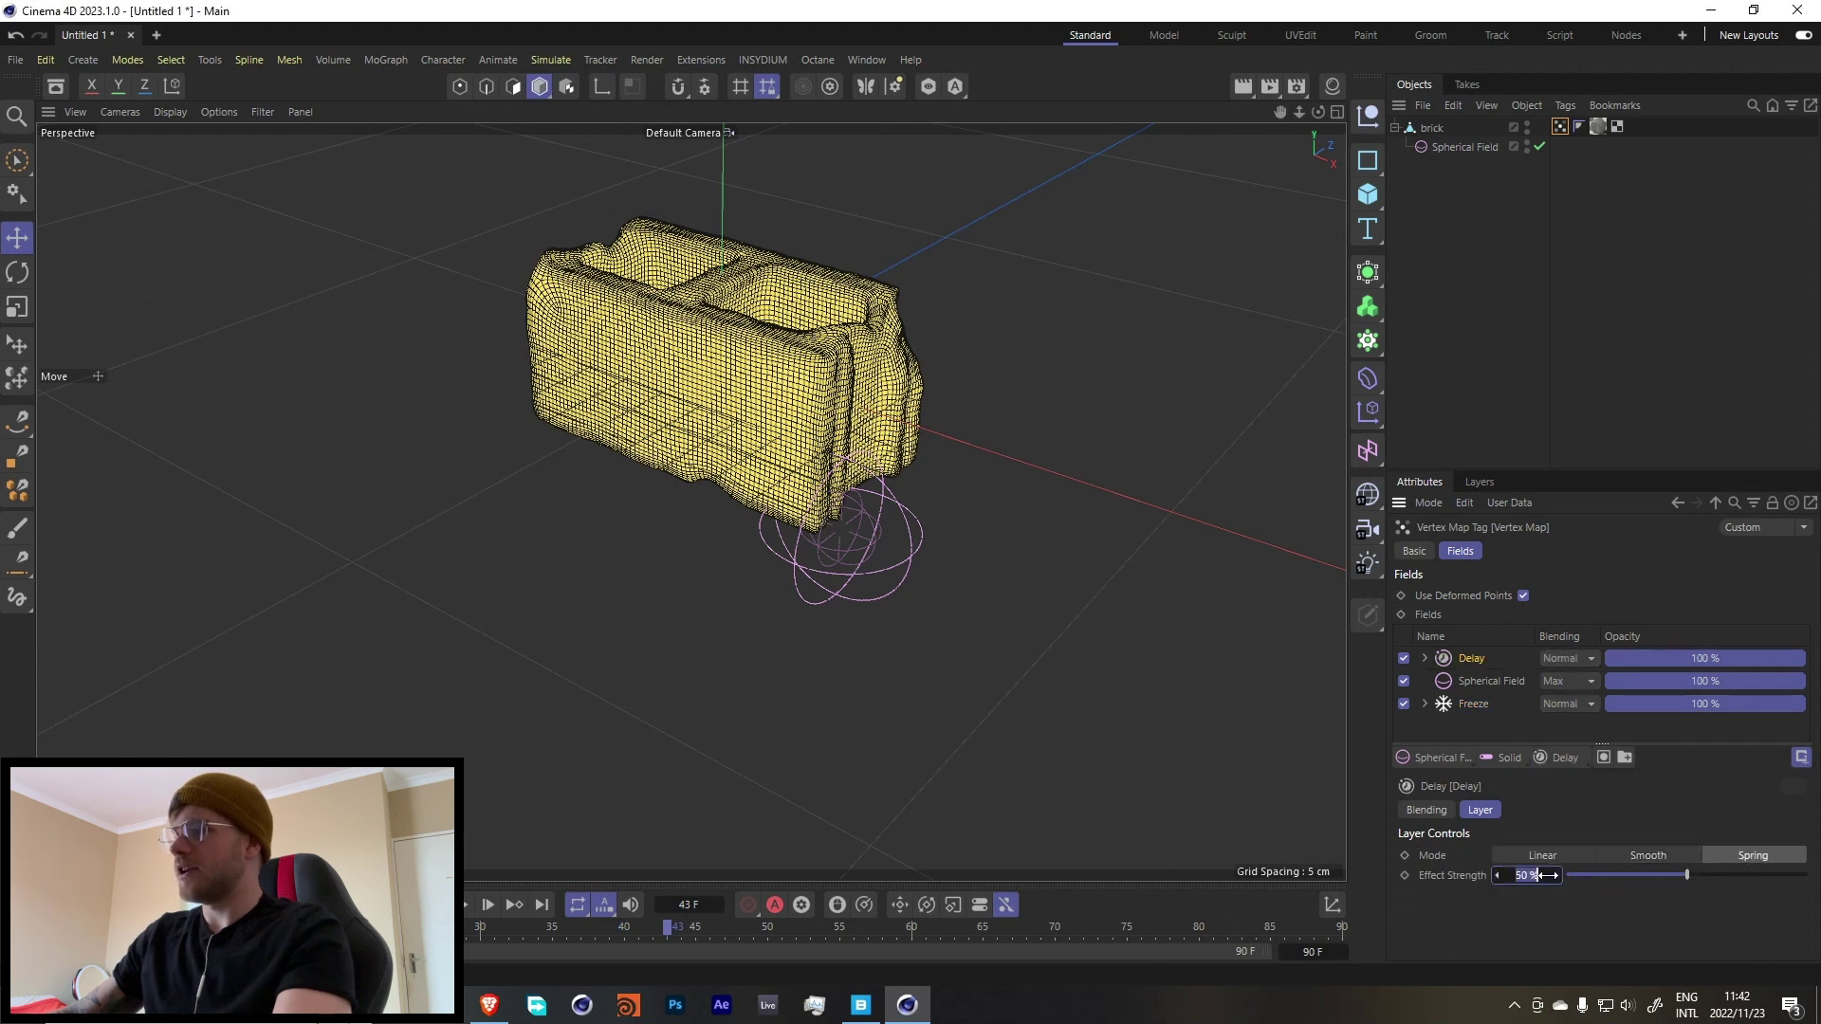
{"action": "type", "text": "70"}
{"action": "key", "text": "Return"}
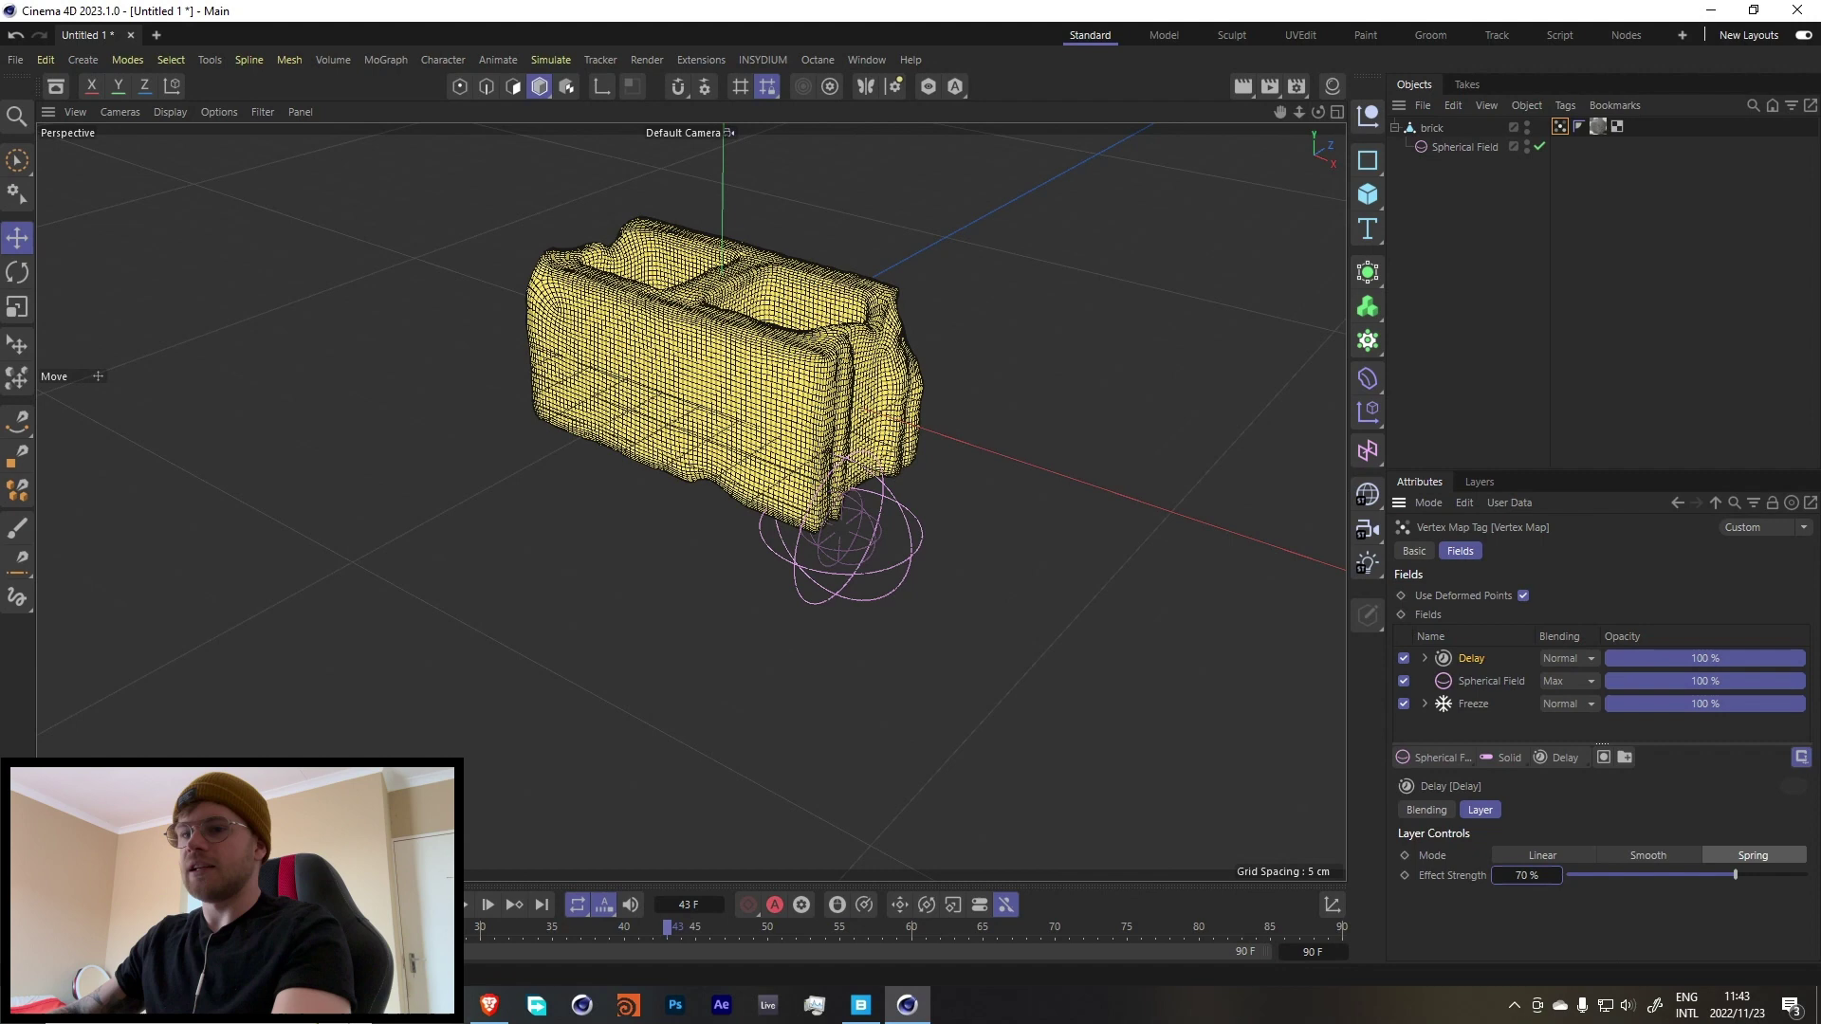
{"action": "left_click", "coordinate": [474, 903]}
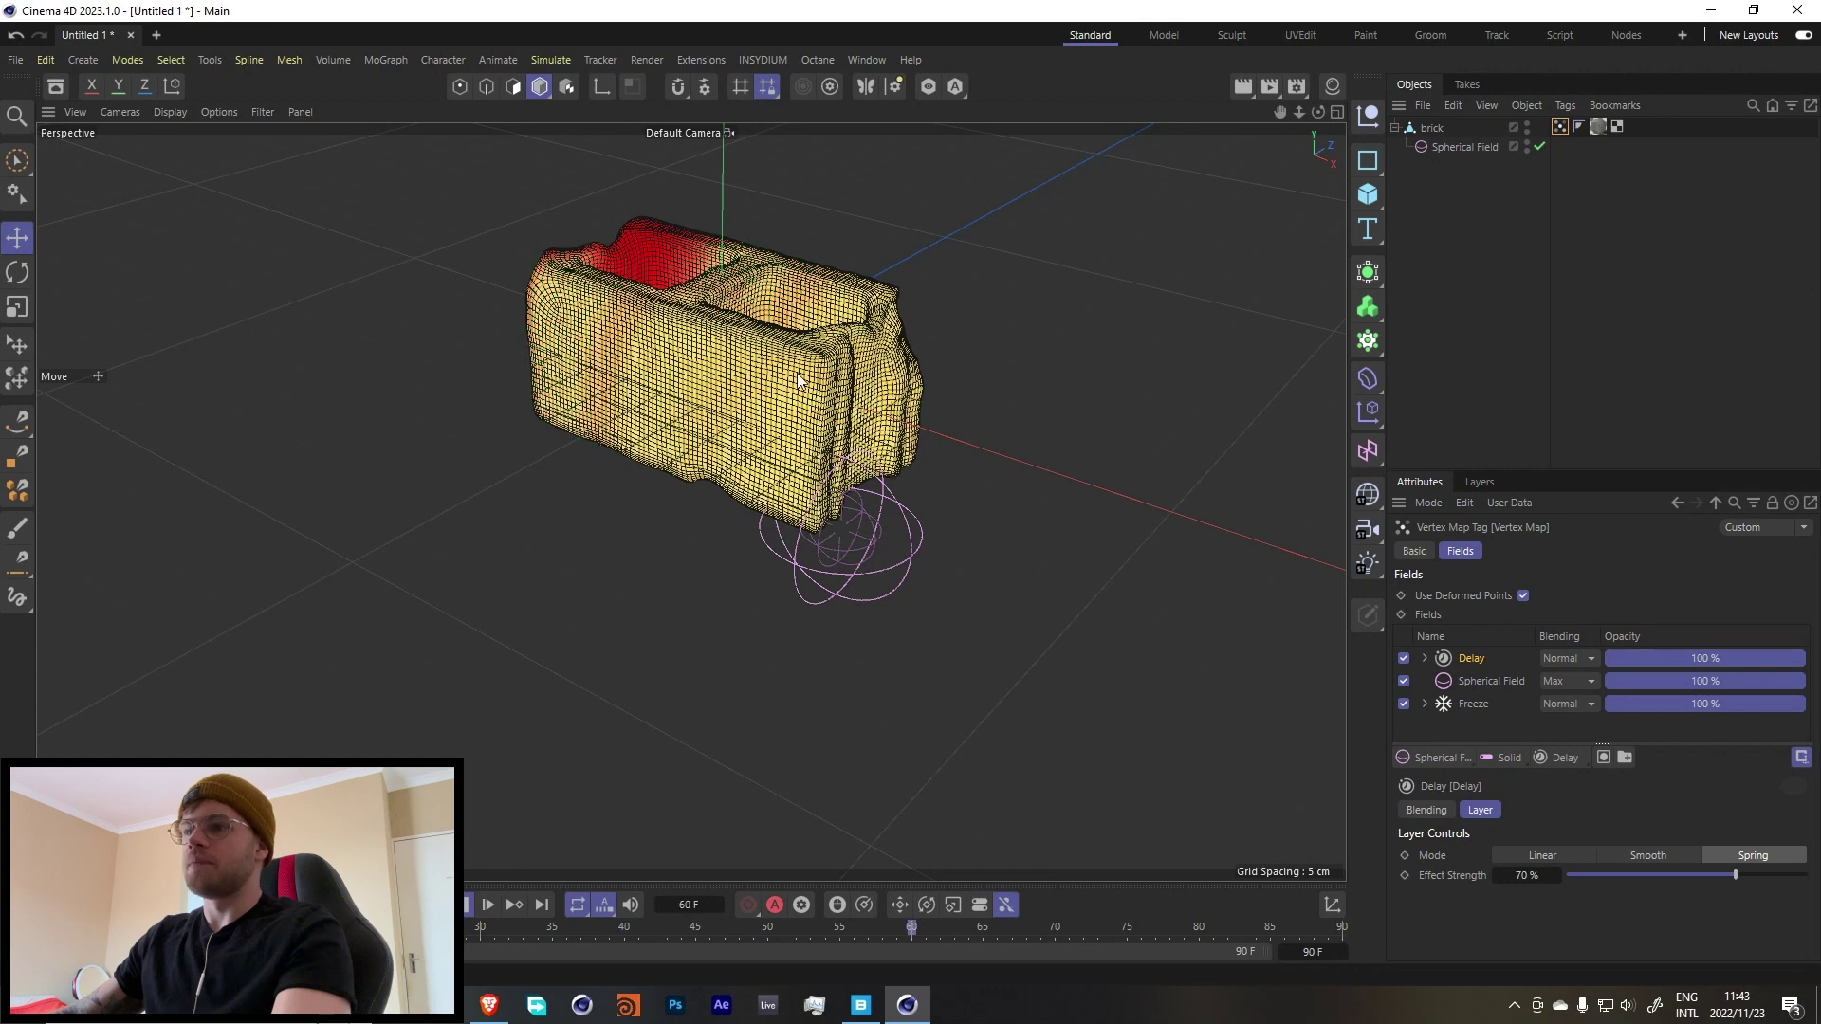
{"action": "left_click", "coordinate": [464, 905]}
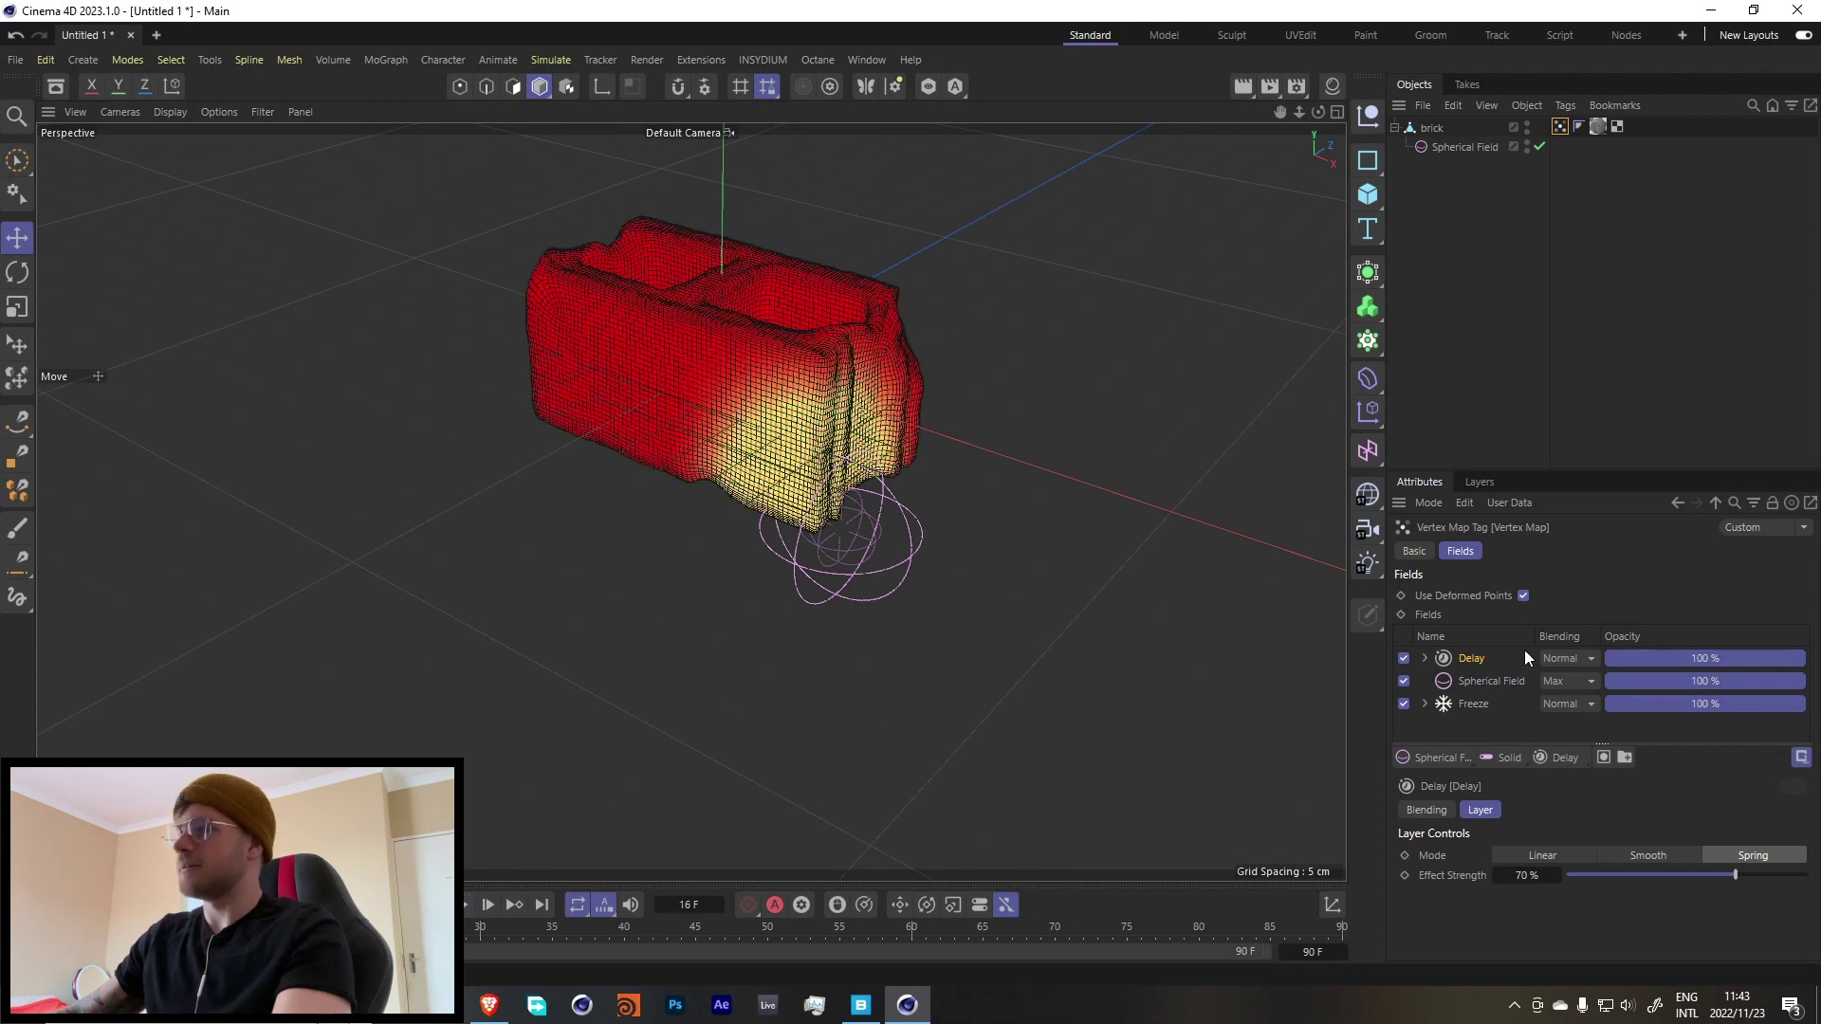
Set the Freeze layer's effect strength to 70 % and replay the animation.
{"action": "left_click", "coordinate": [1474, 704]}
{"action": "double_click", "coordinate": [1527, 949]}
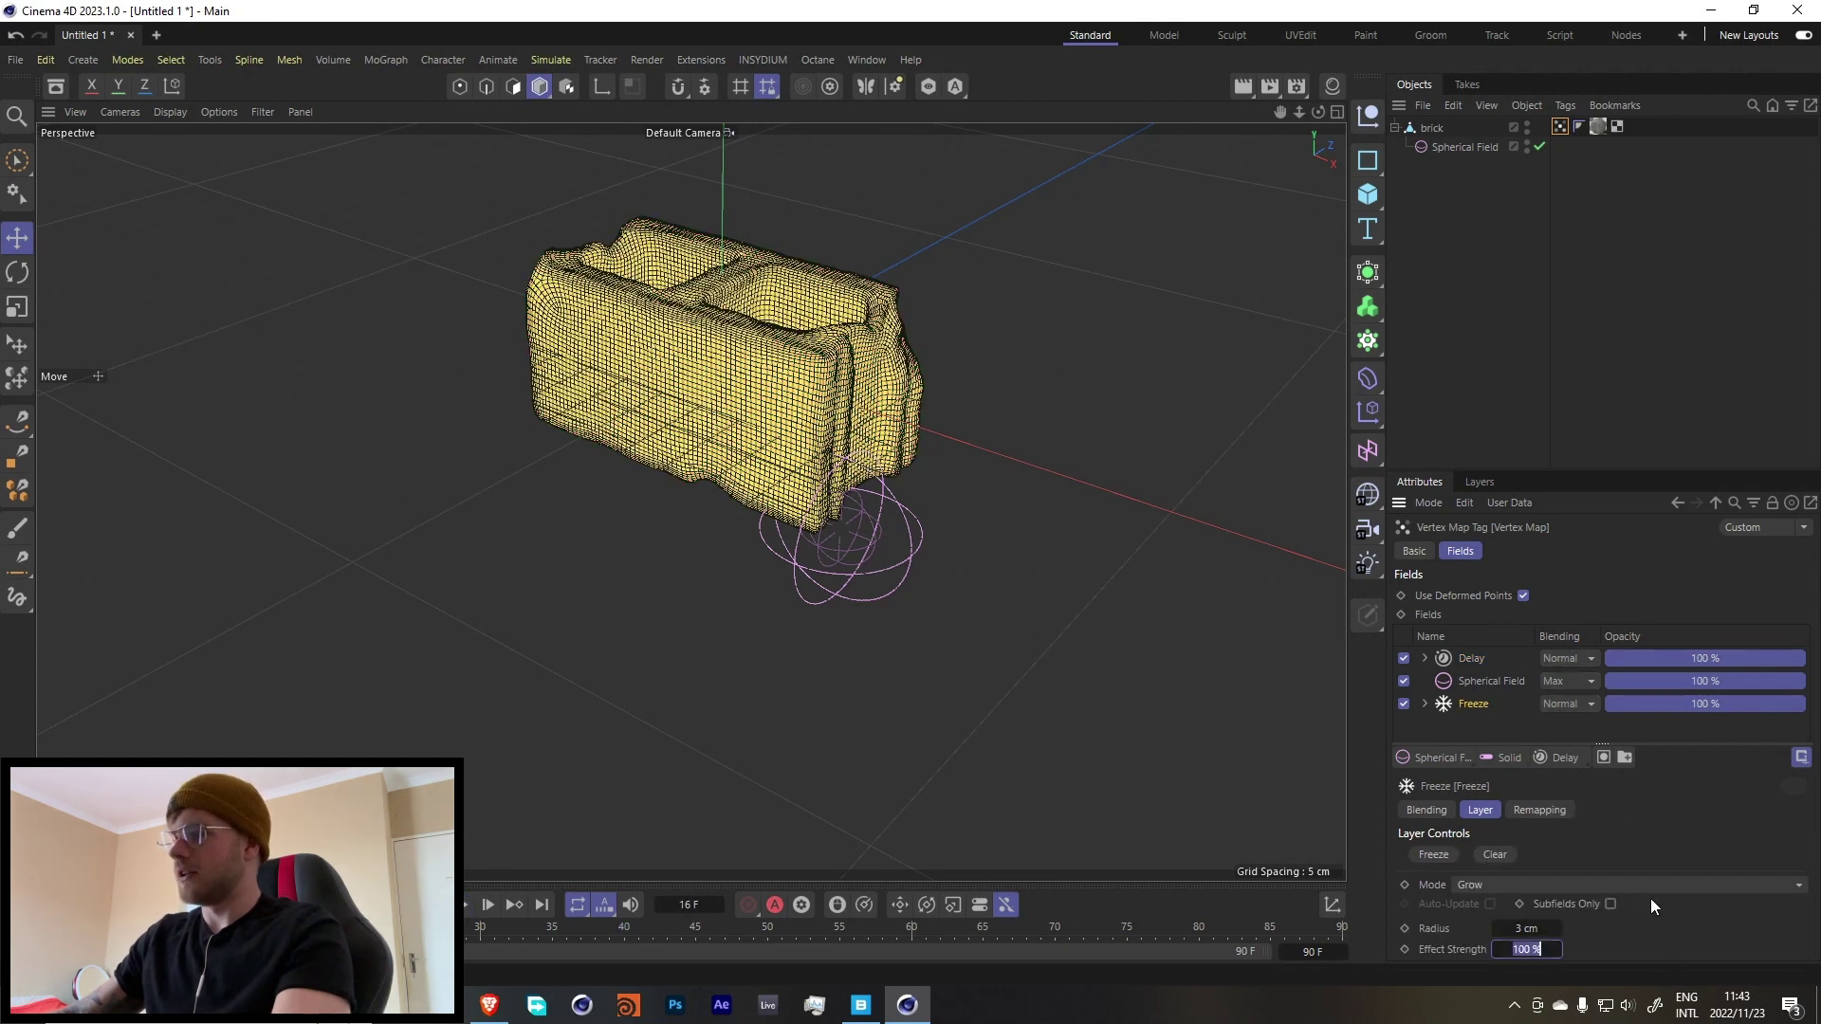
{"action": "type", "text": "70"}
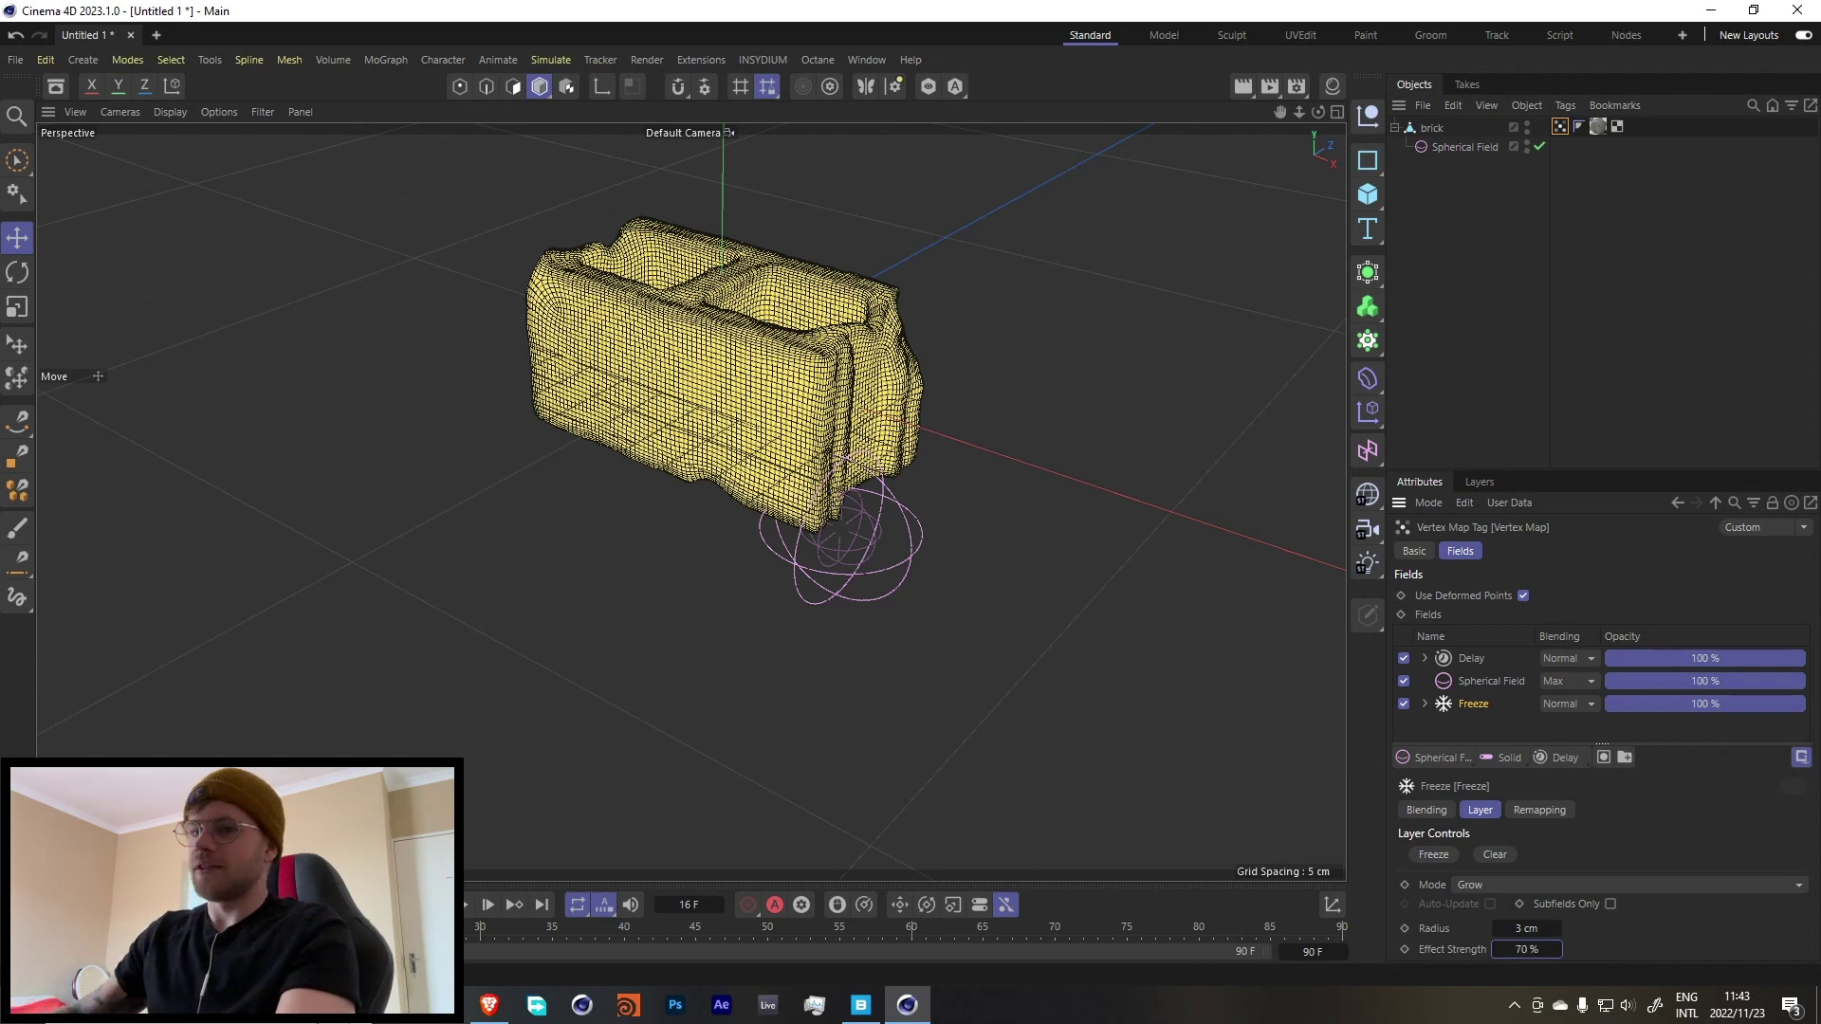
{"action": "key", "text": "Return"}
{"action": "left_click", "coordinate": [467, 906]}
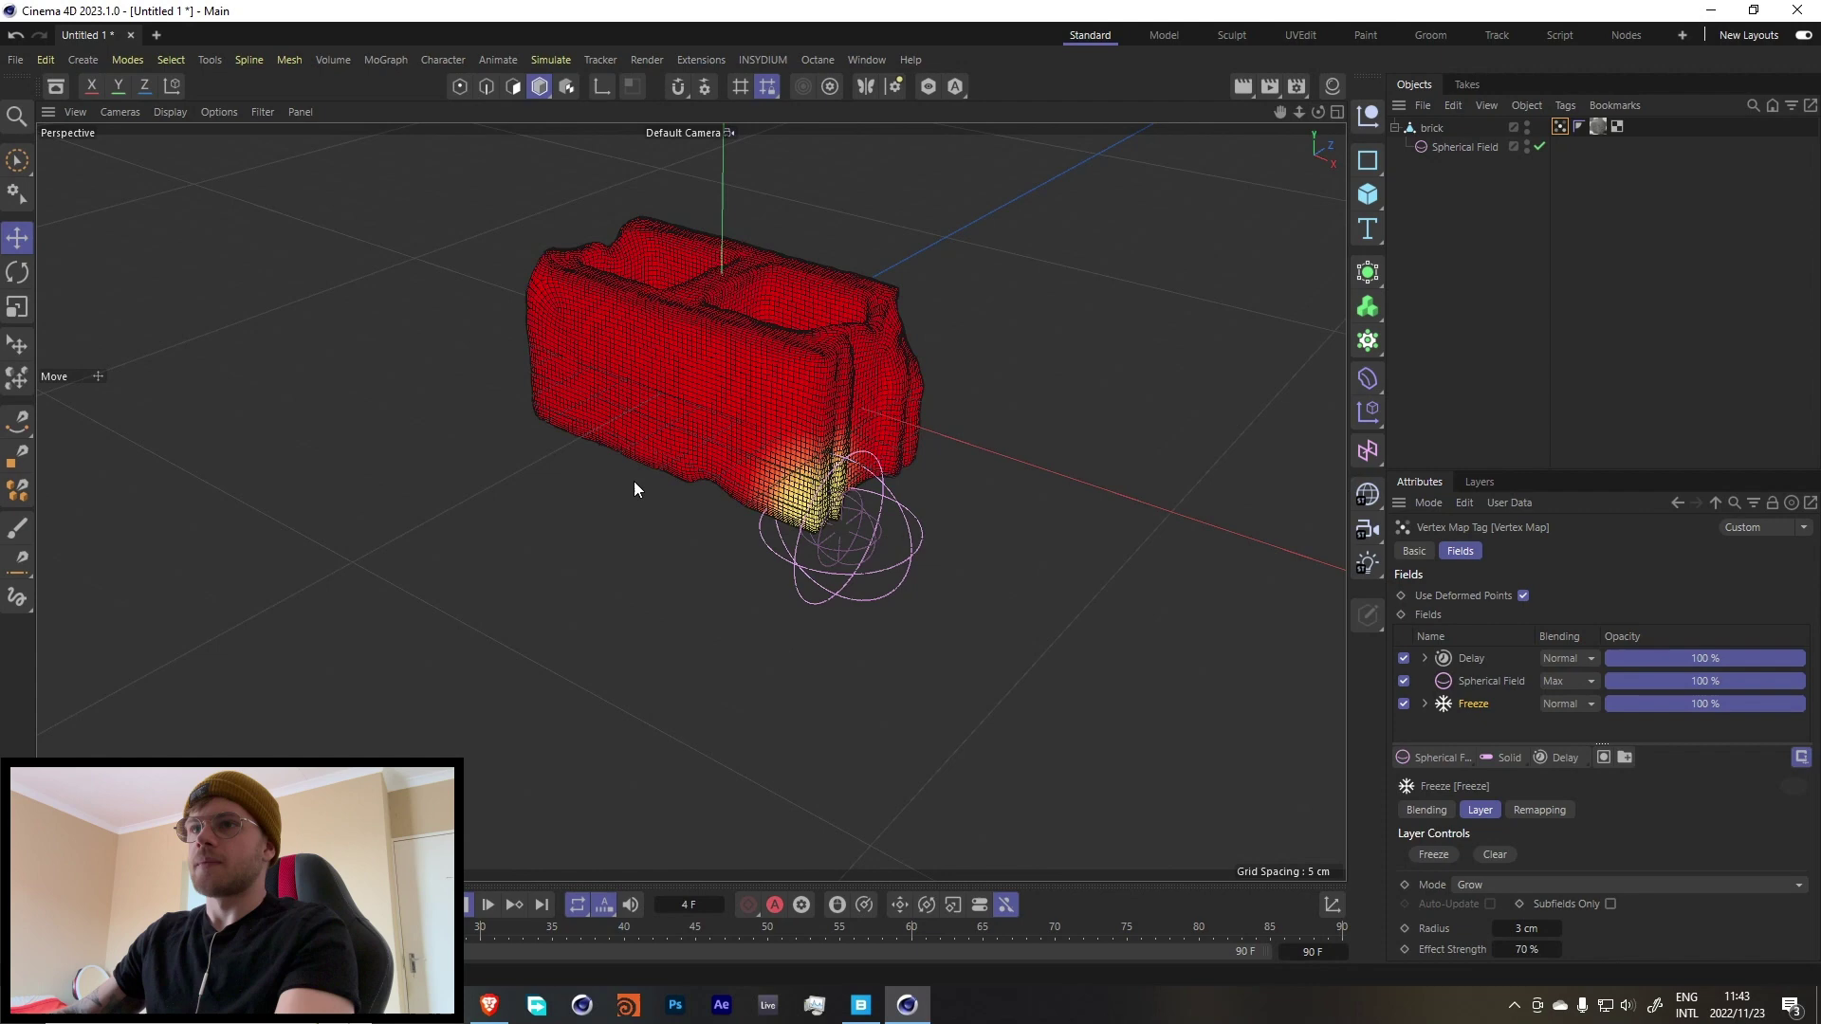
Disable and re-enable the Delay layer to compare playback with and without it.
{"action": "left_click", "coordinate": [1449, 657]}
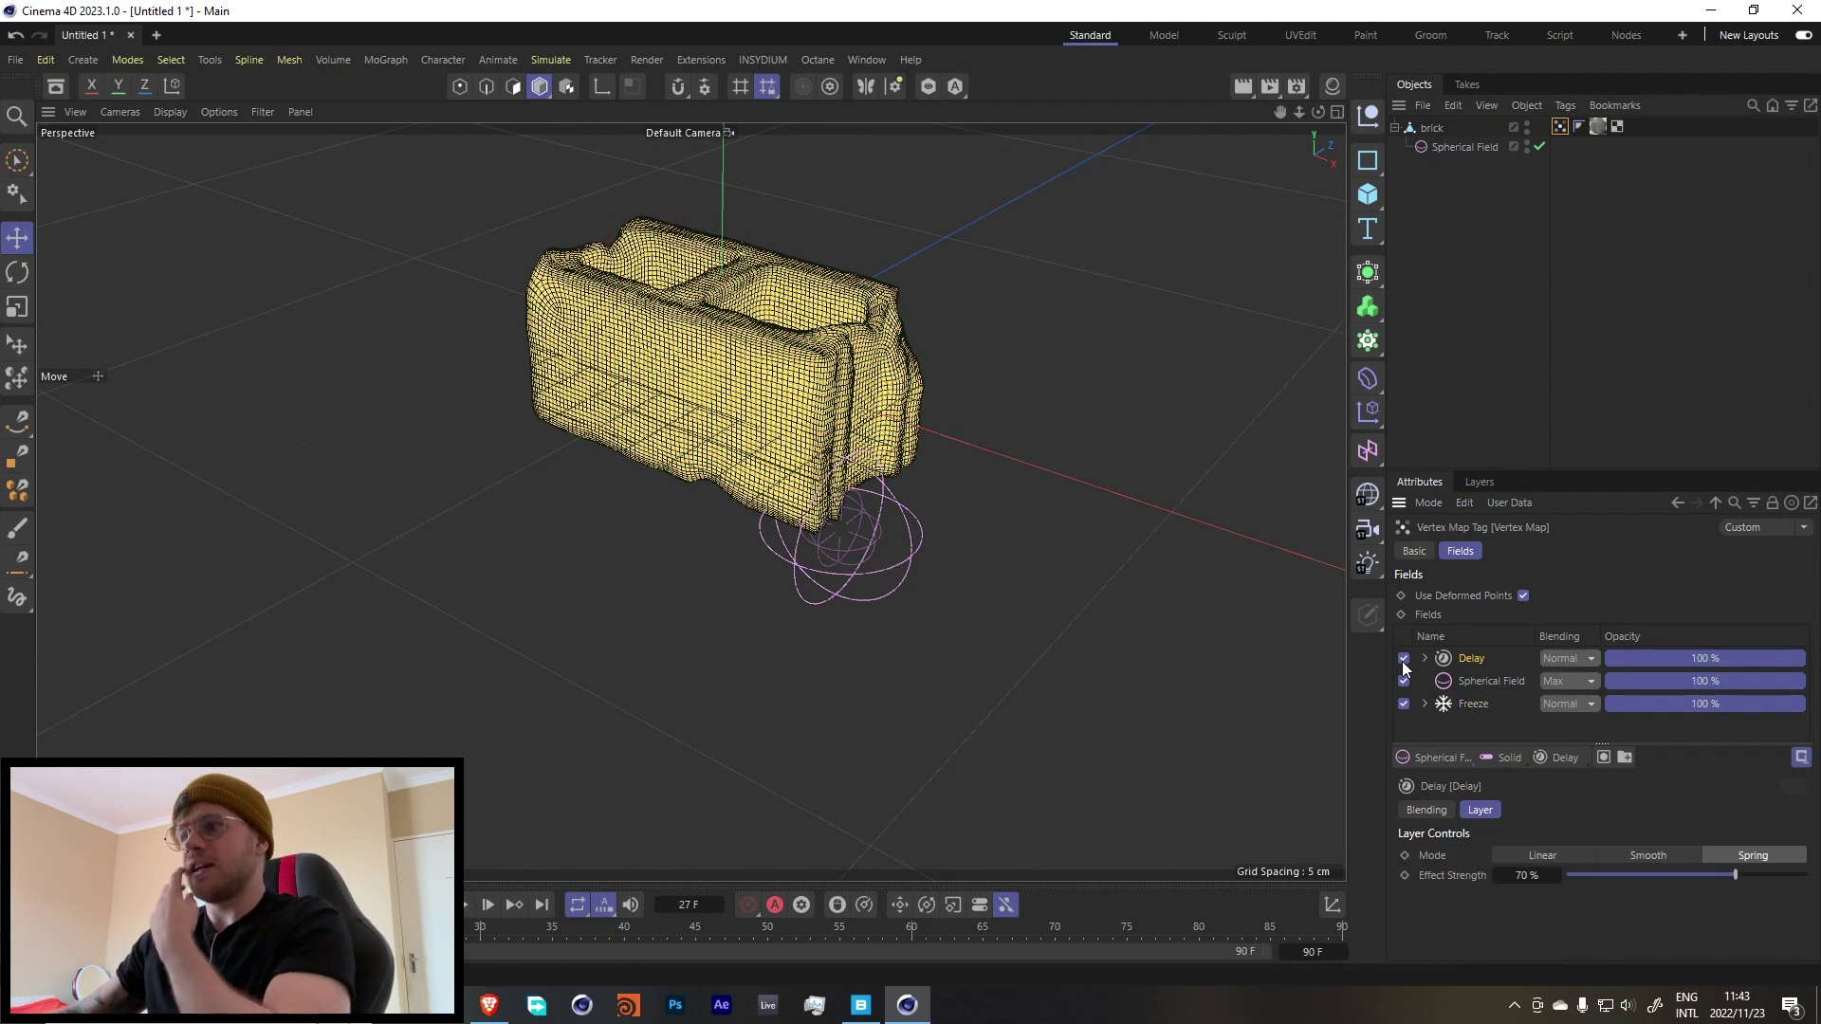
{"action": "left_click", "coordinate": [1404, 658]}
{"action": "left_click", "coordinate": [466, 908]}
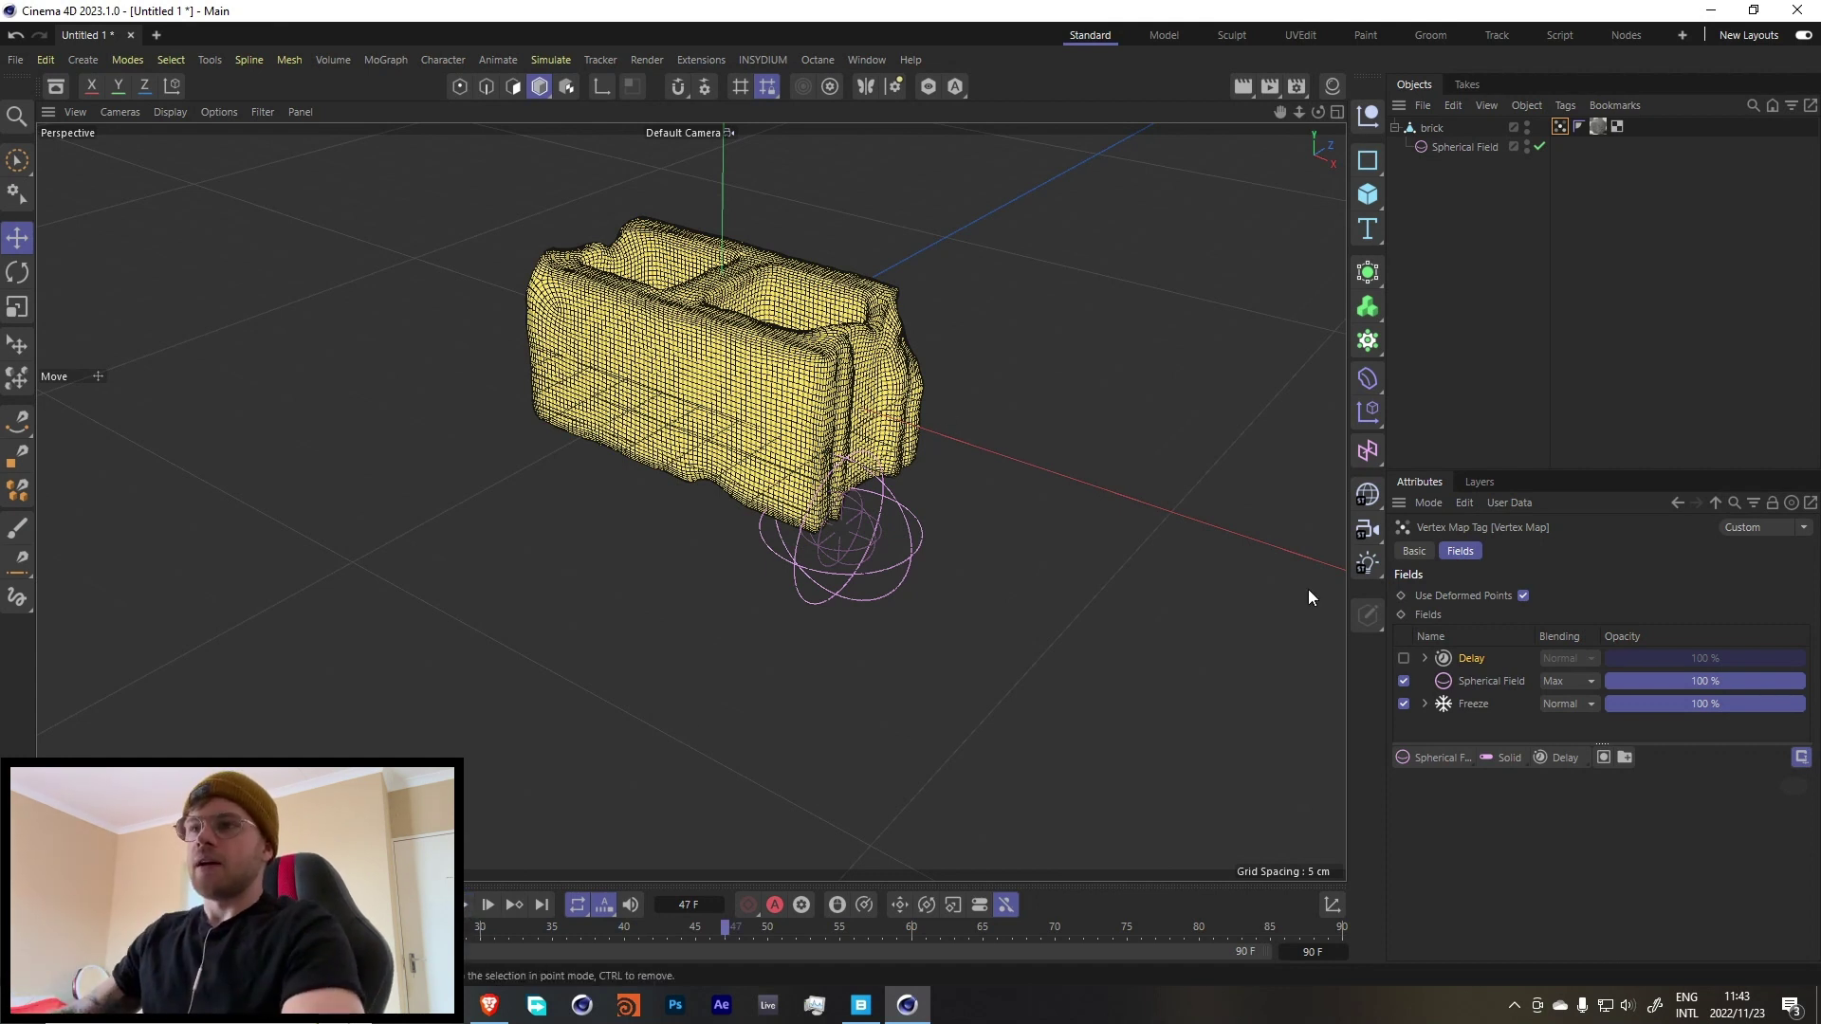
{"action": "left_click", "coordinate": [1404, 659]}
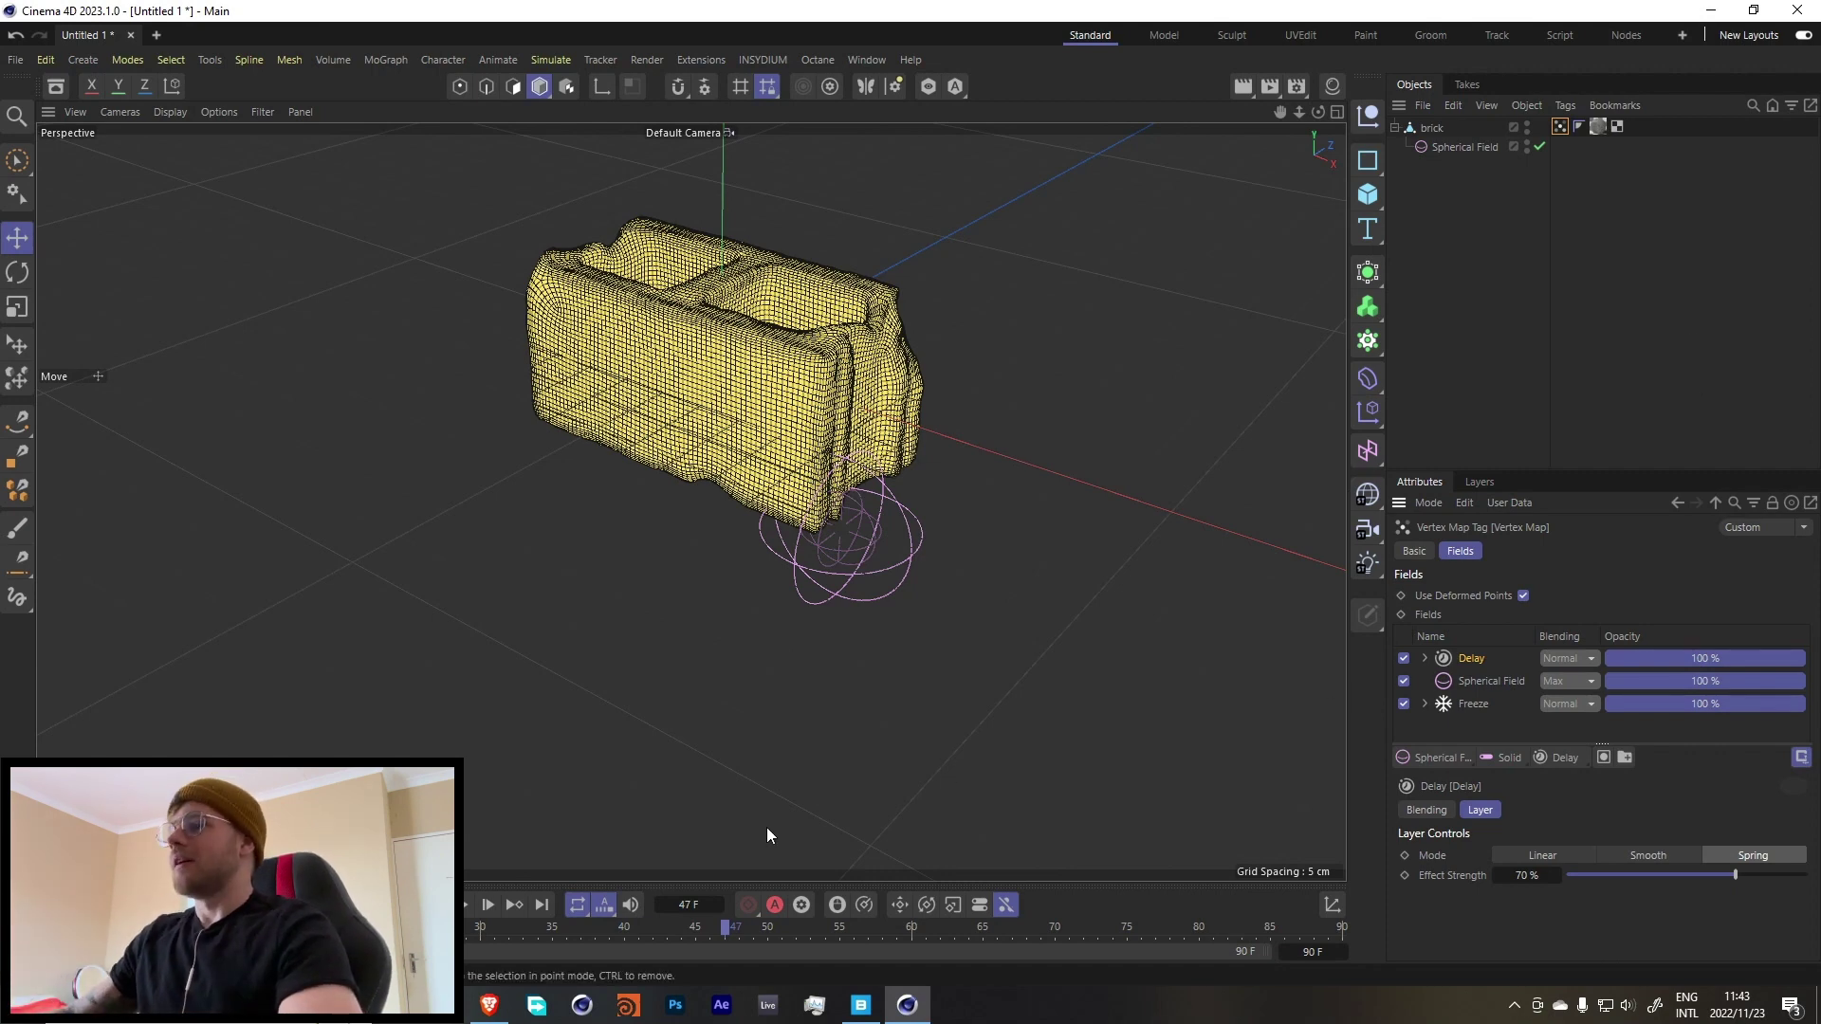
{"action": "left_click", "coordinate": [464, 905]}
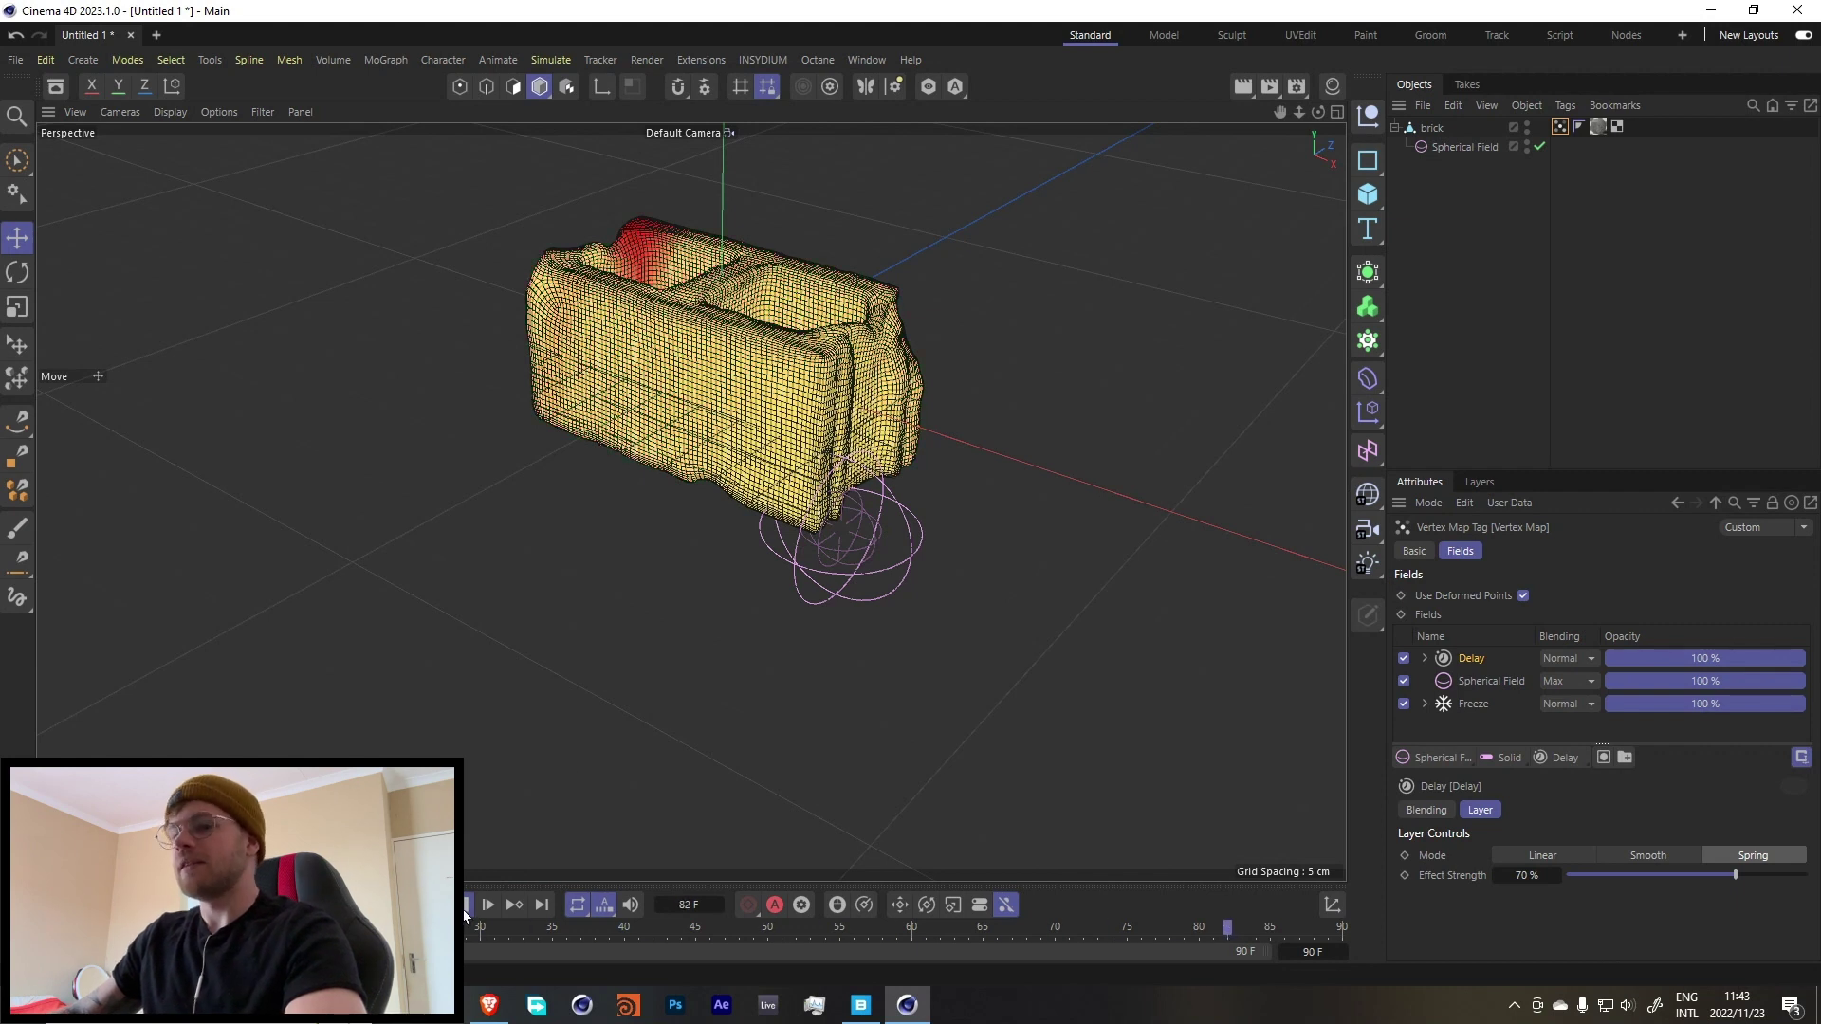
Add a Cloth tag to the brick.
{"action": "left_click", "coordinate": [1439, 128]}
{"action": "right_click", "coordinate": [1440, 128]}
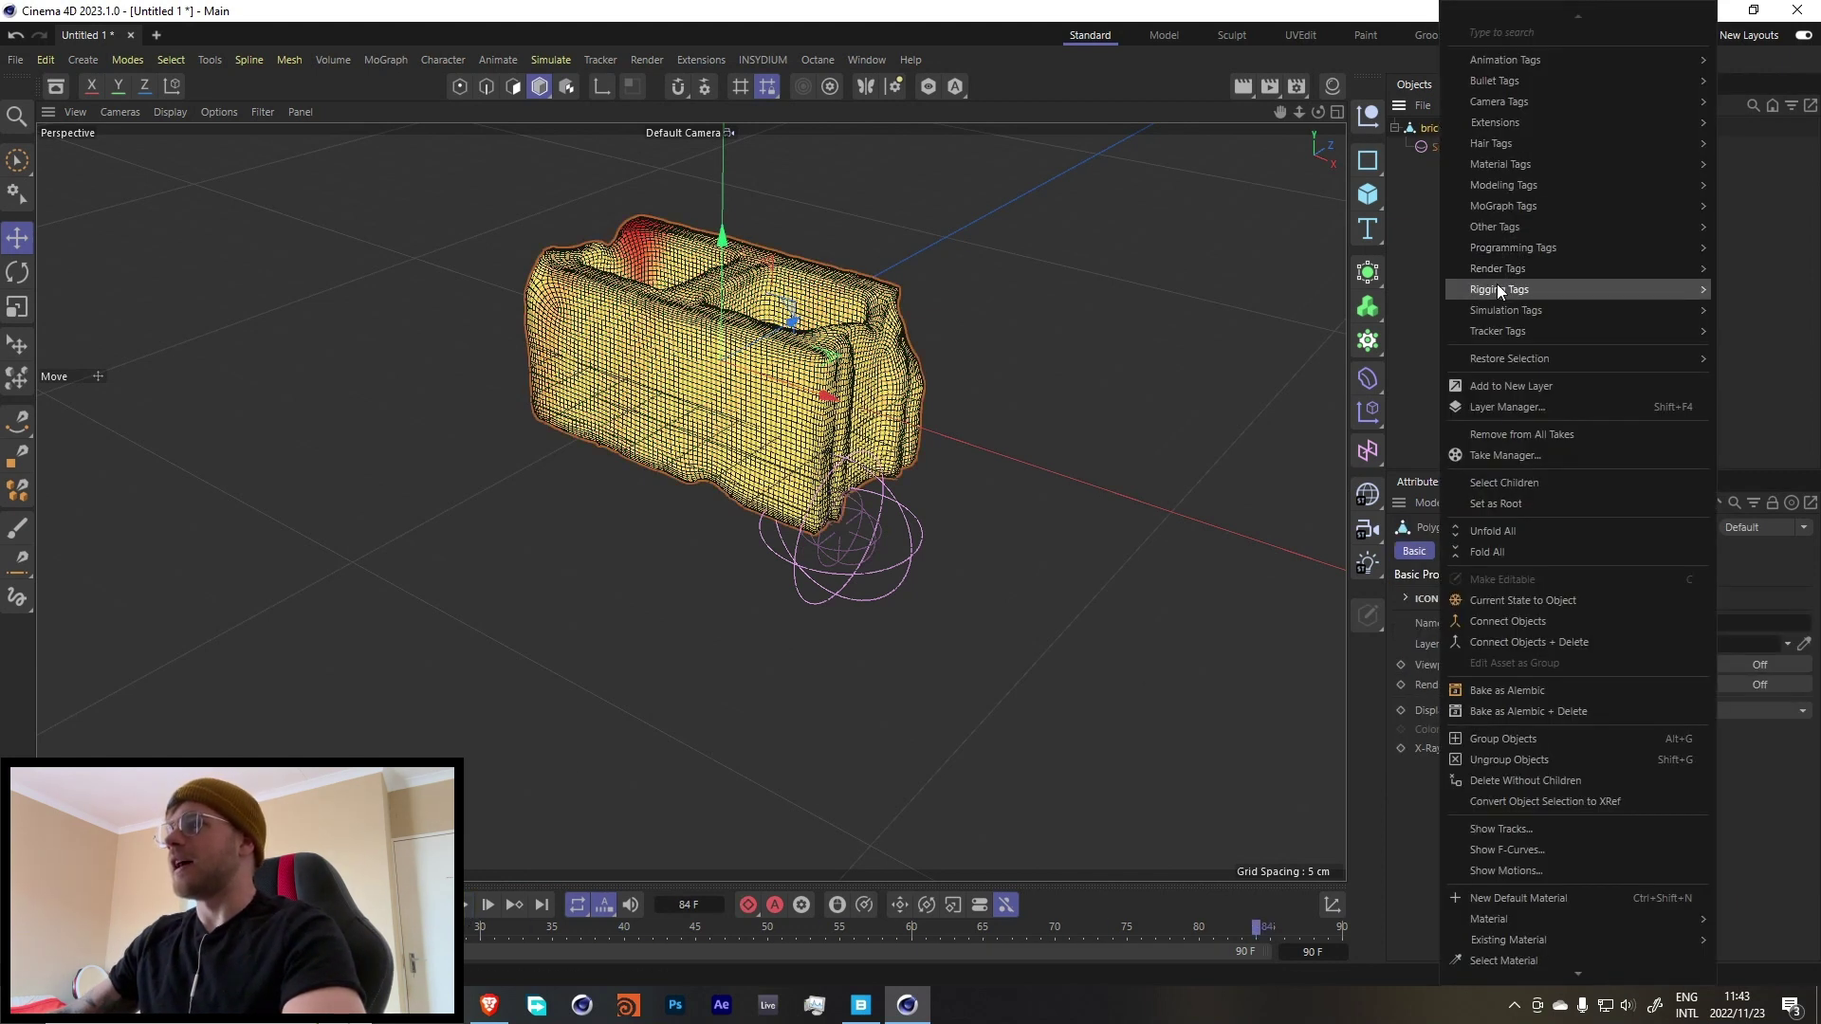
{"action": "mouse_move", "coordinate": [1495, 310]}
{"action": "left_click", "coordinate": [1741, 316]}
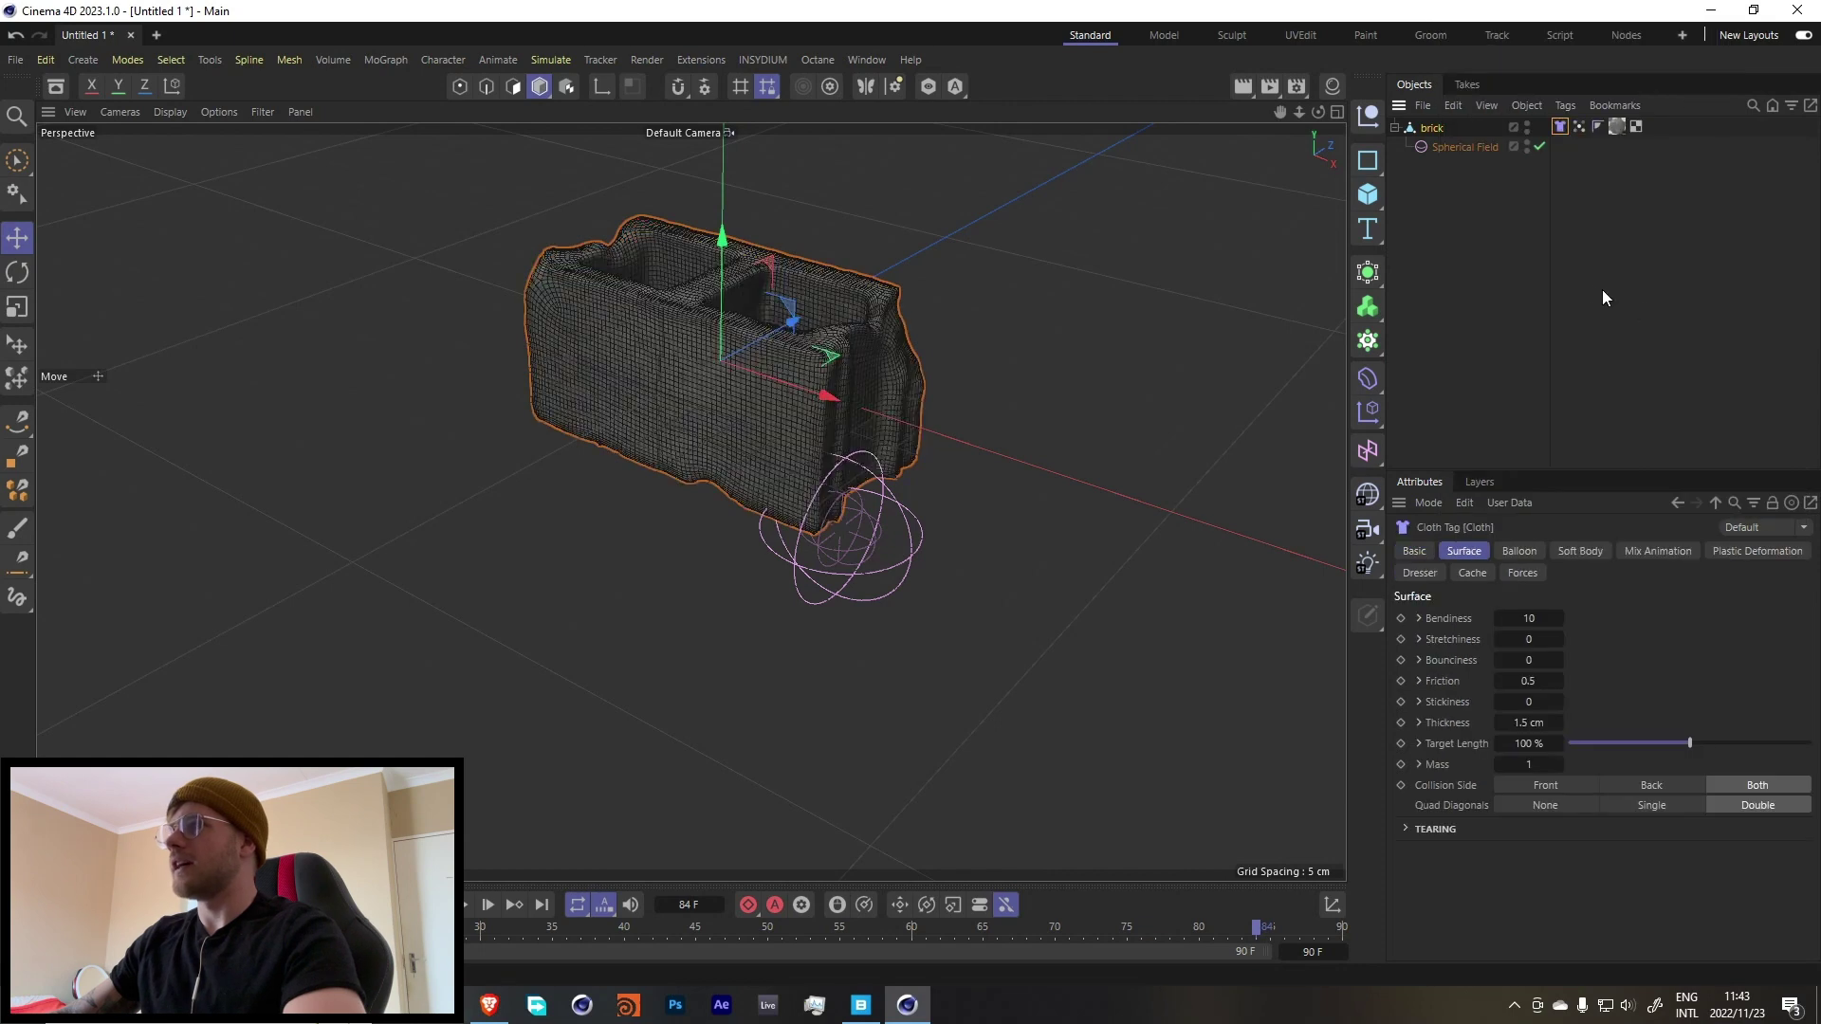
Set the project's simulation Gravity to 0 cm in Project Settings.
{"action": "left_click", "coordinate": [1581, 265]}
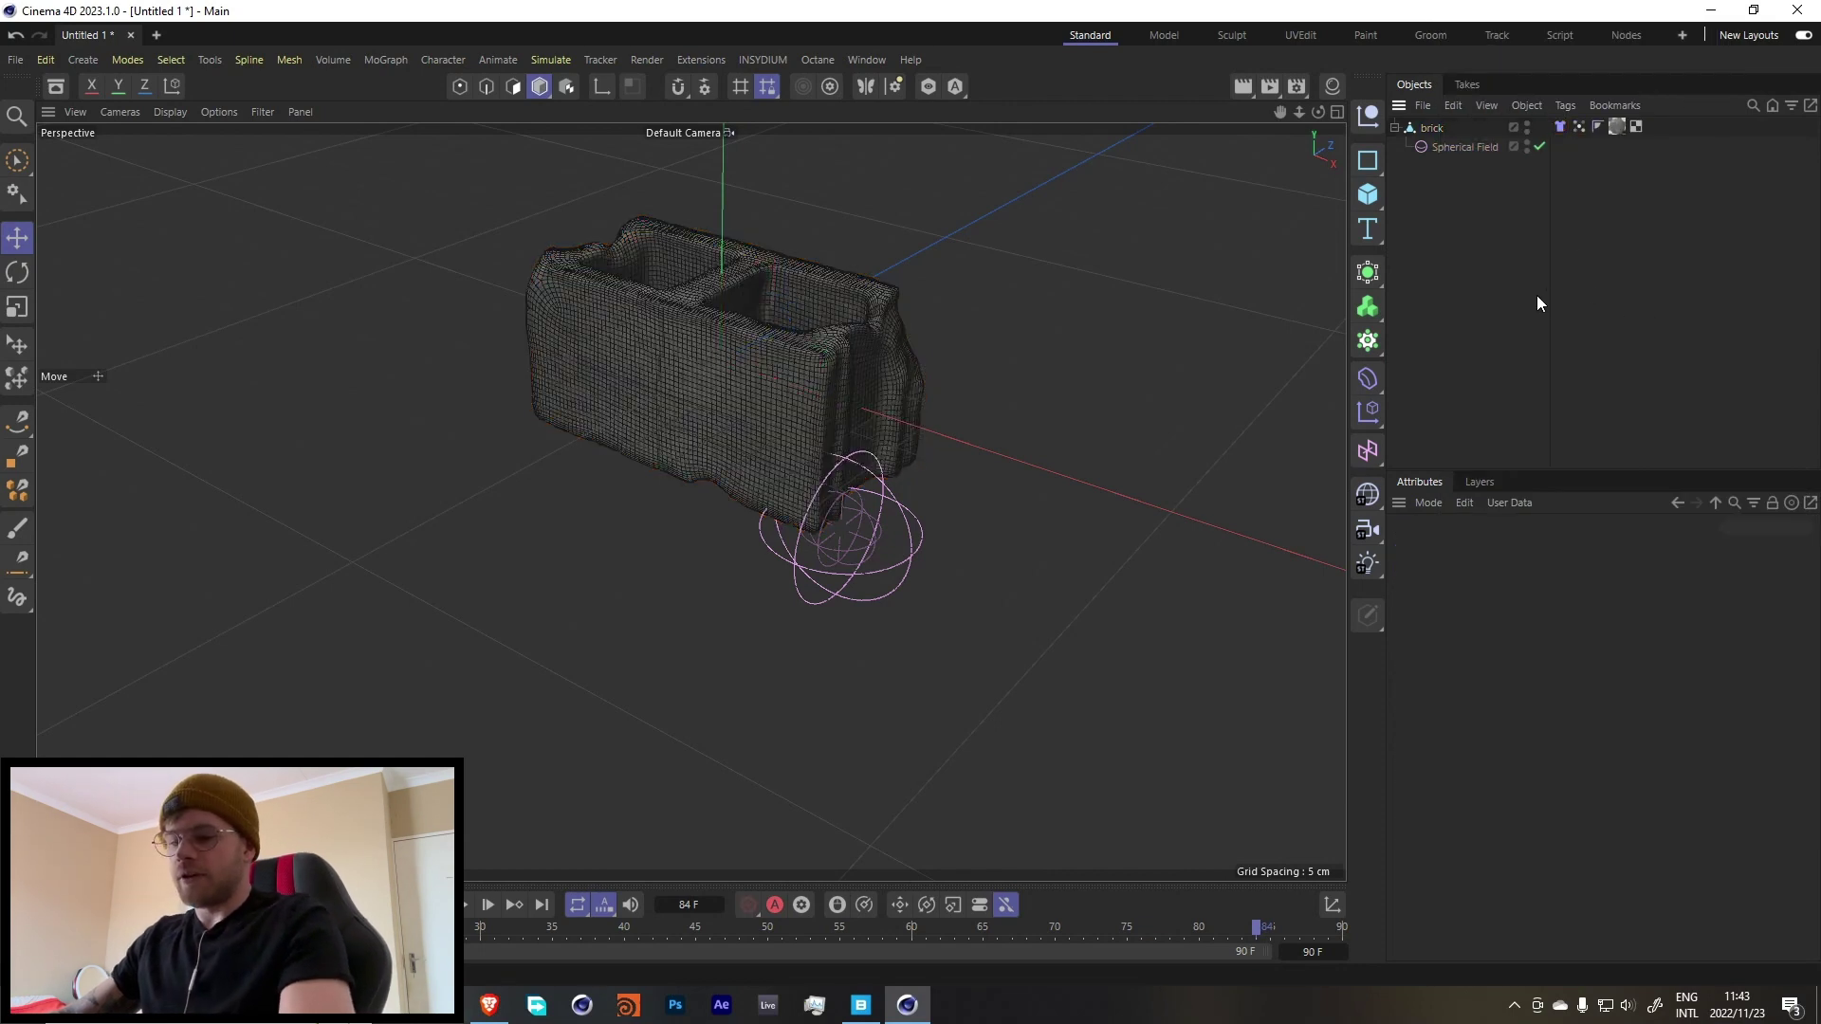
{"action": "key", "text": "ctrl+d"}
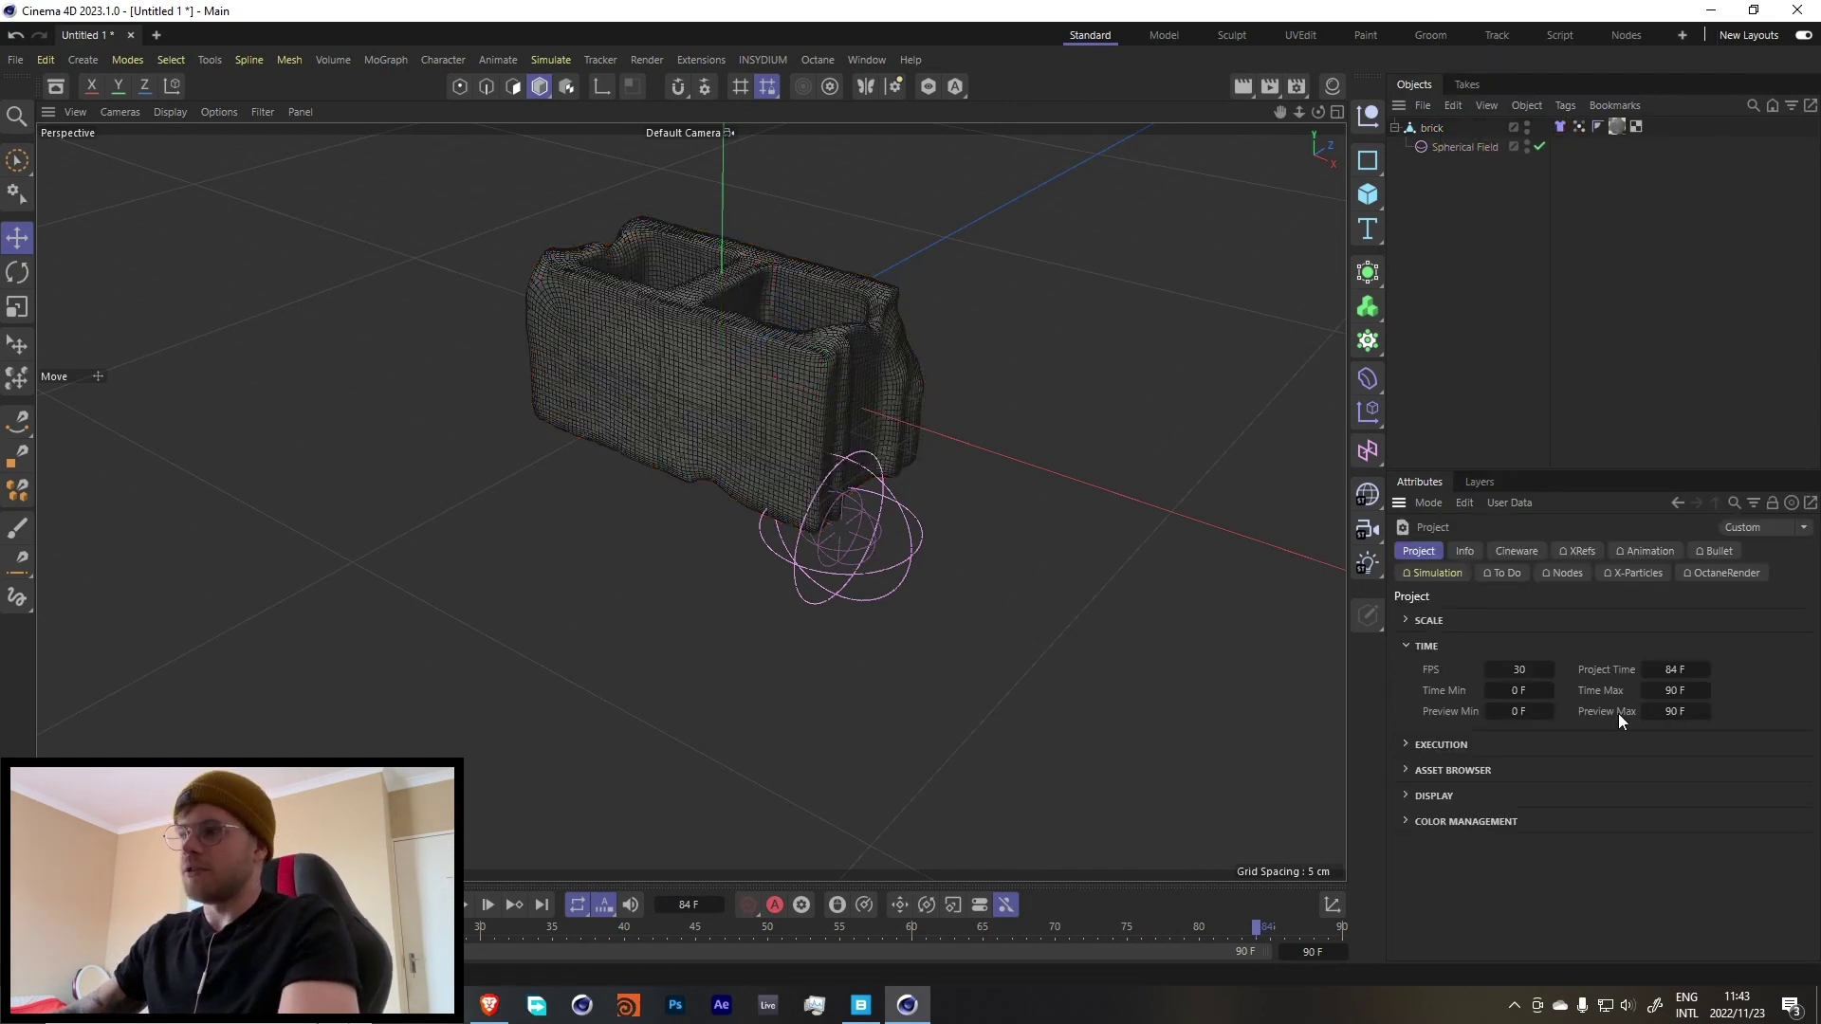
{"action": "left_click", "coordinate": [1432, 573]}
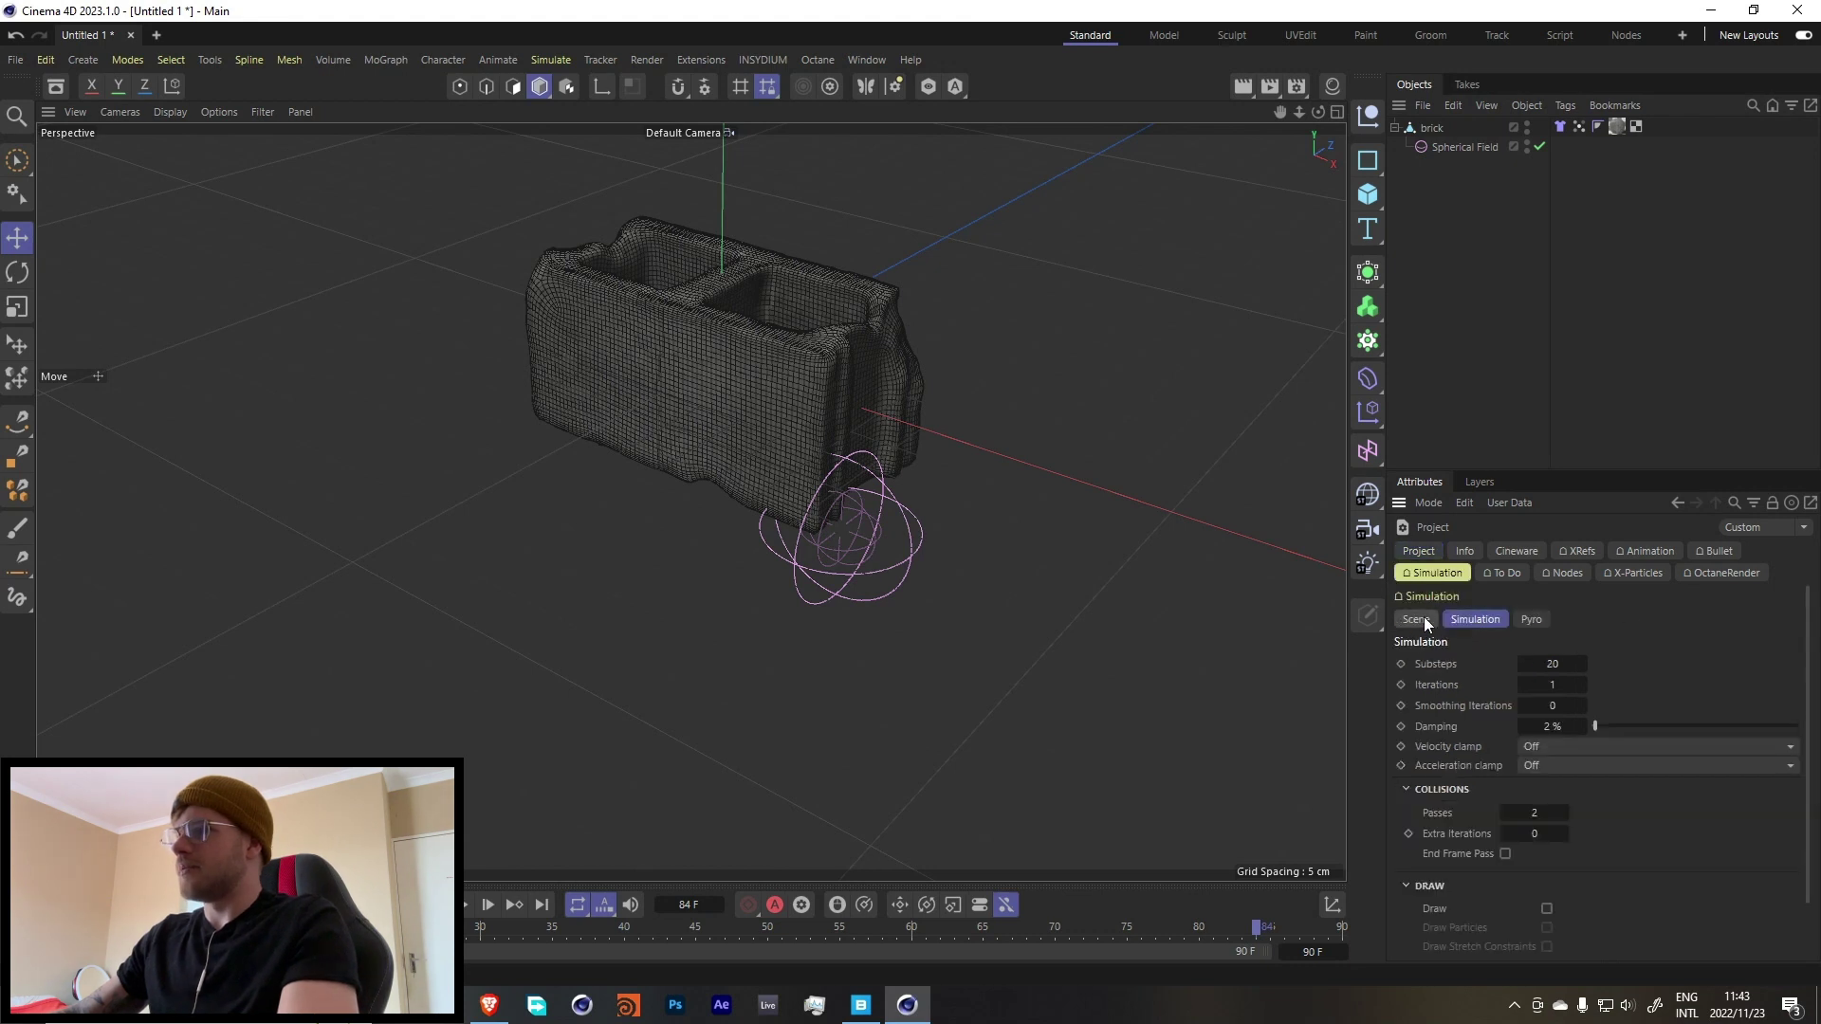
{"action": "double_click", "coordinate": [1581, 684]}
{"action": "type", "text": "0"}
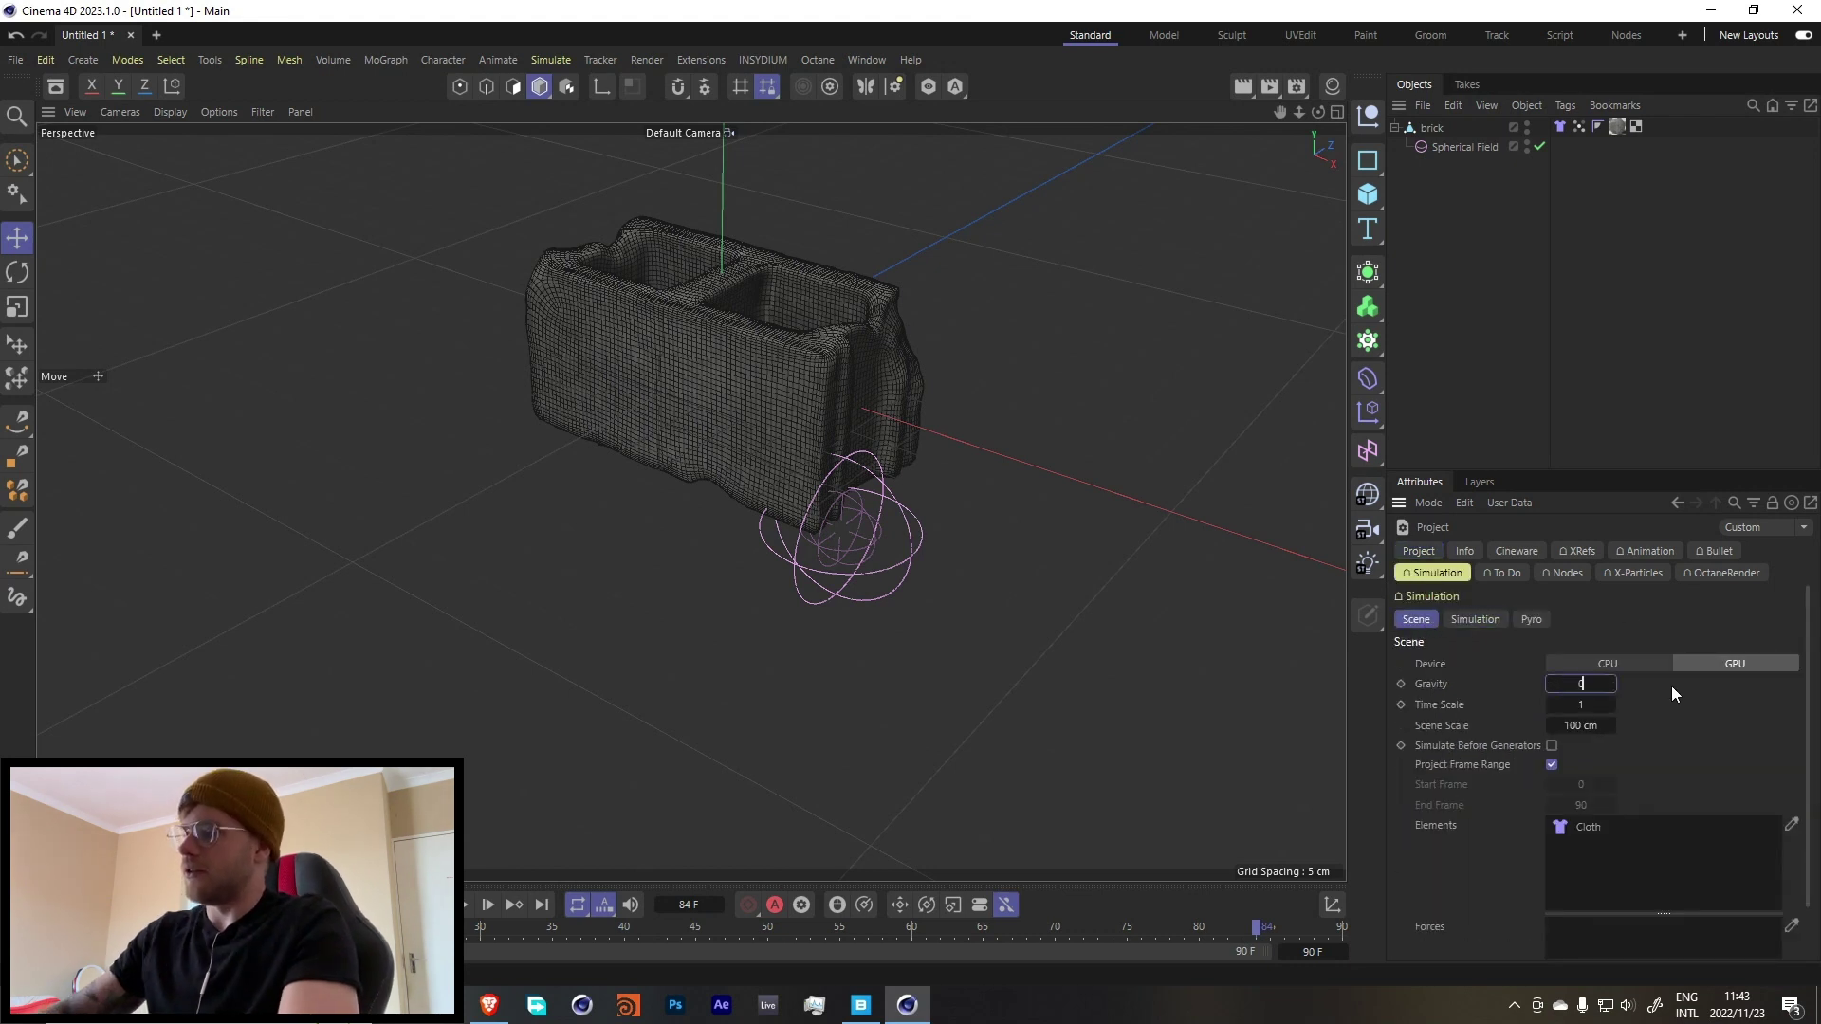
{"action": "key", "text": "Return"}
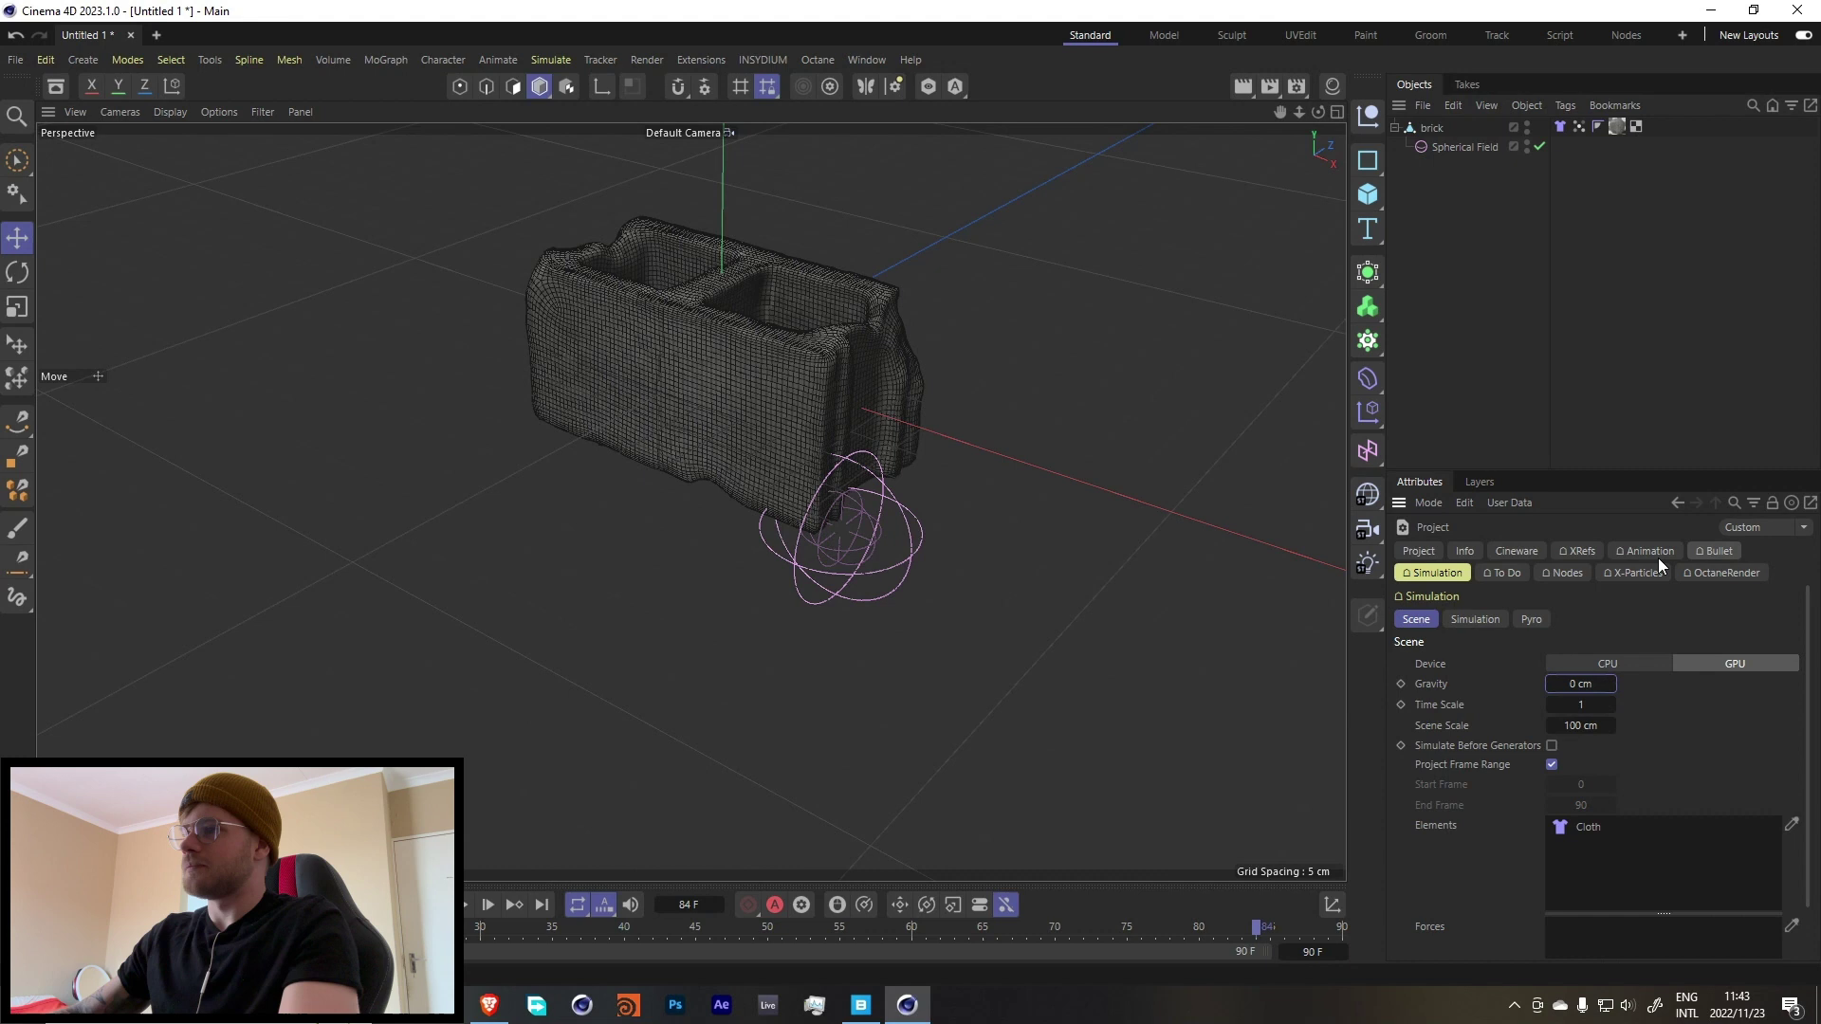
{"action": "left_click", "coordinate": [1636, 628]}
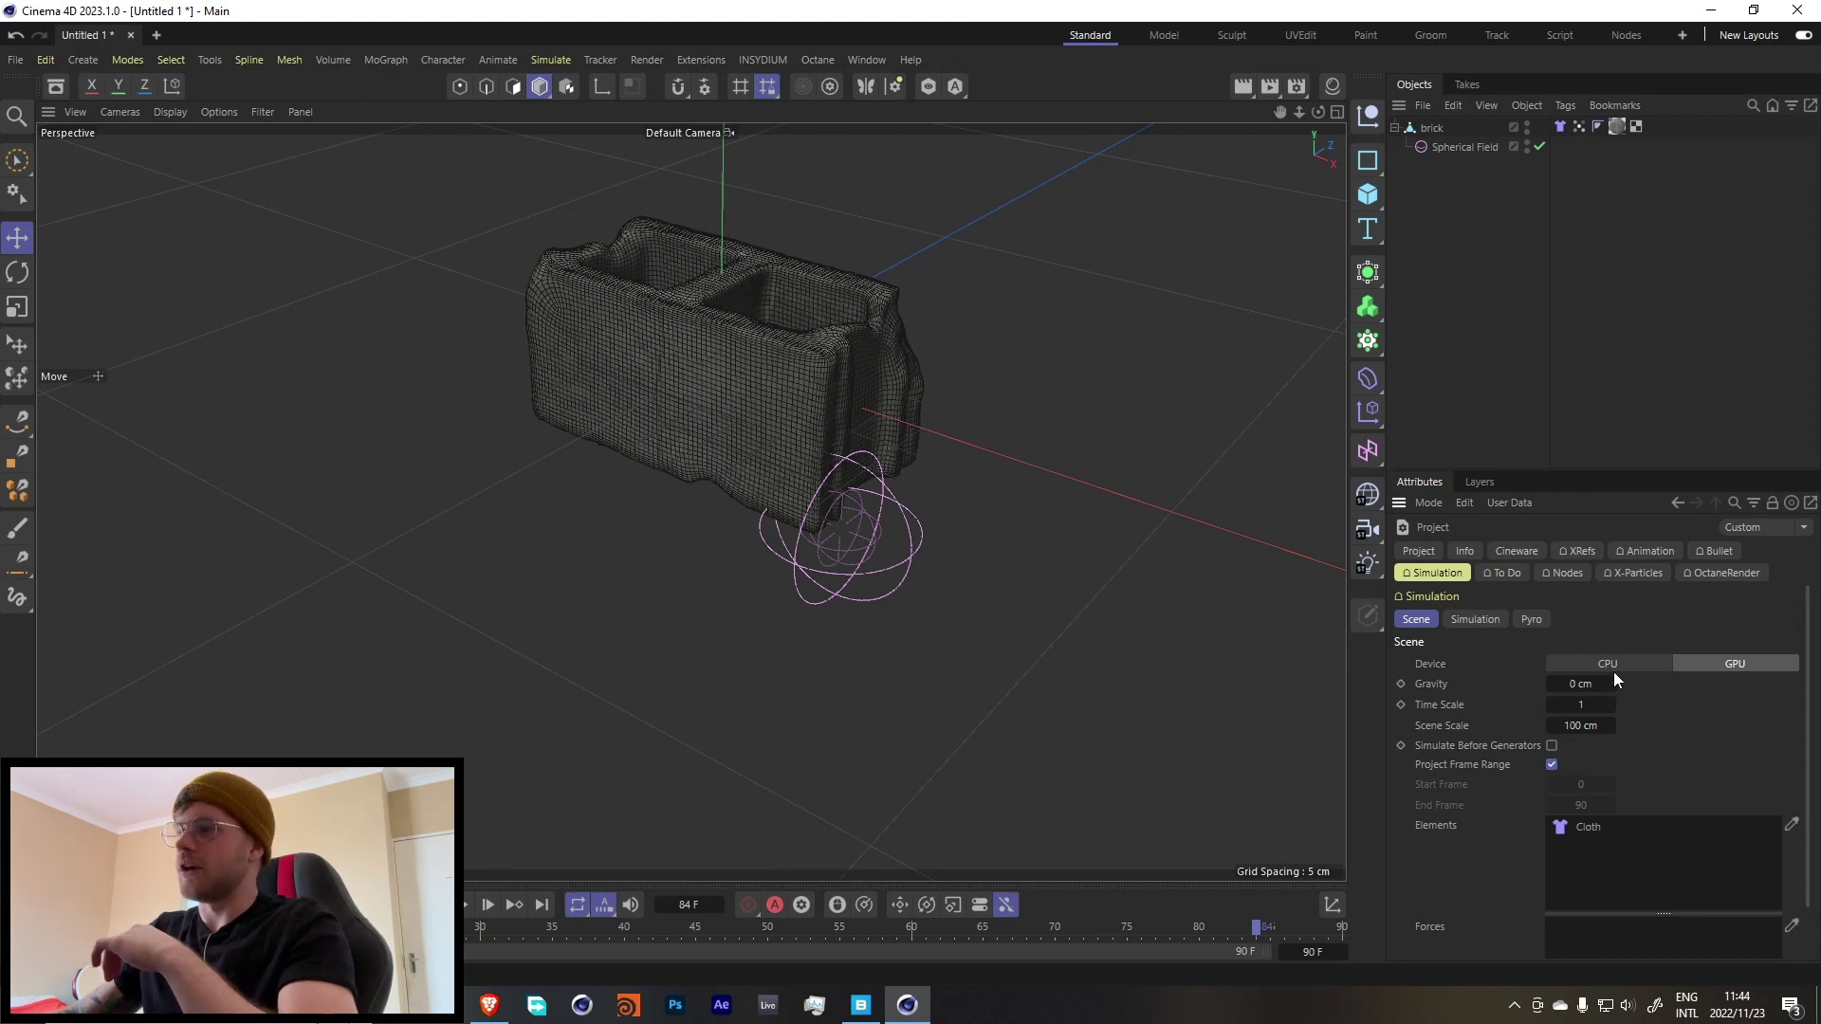
Select the brick's Cloth tag and run the simulation from the first frame.
{"action": "left_click", "coordinate": [1560, 127]}
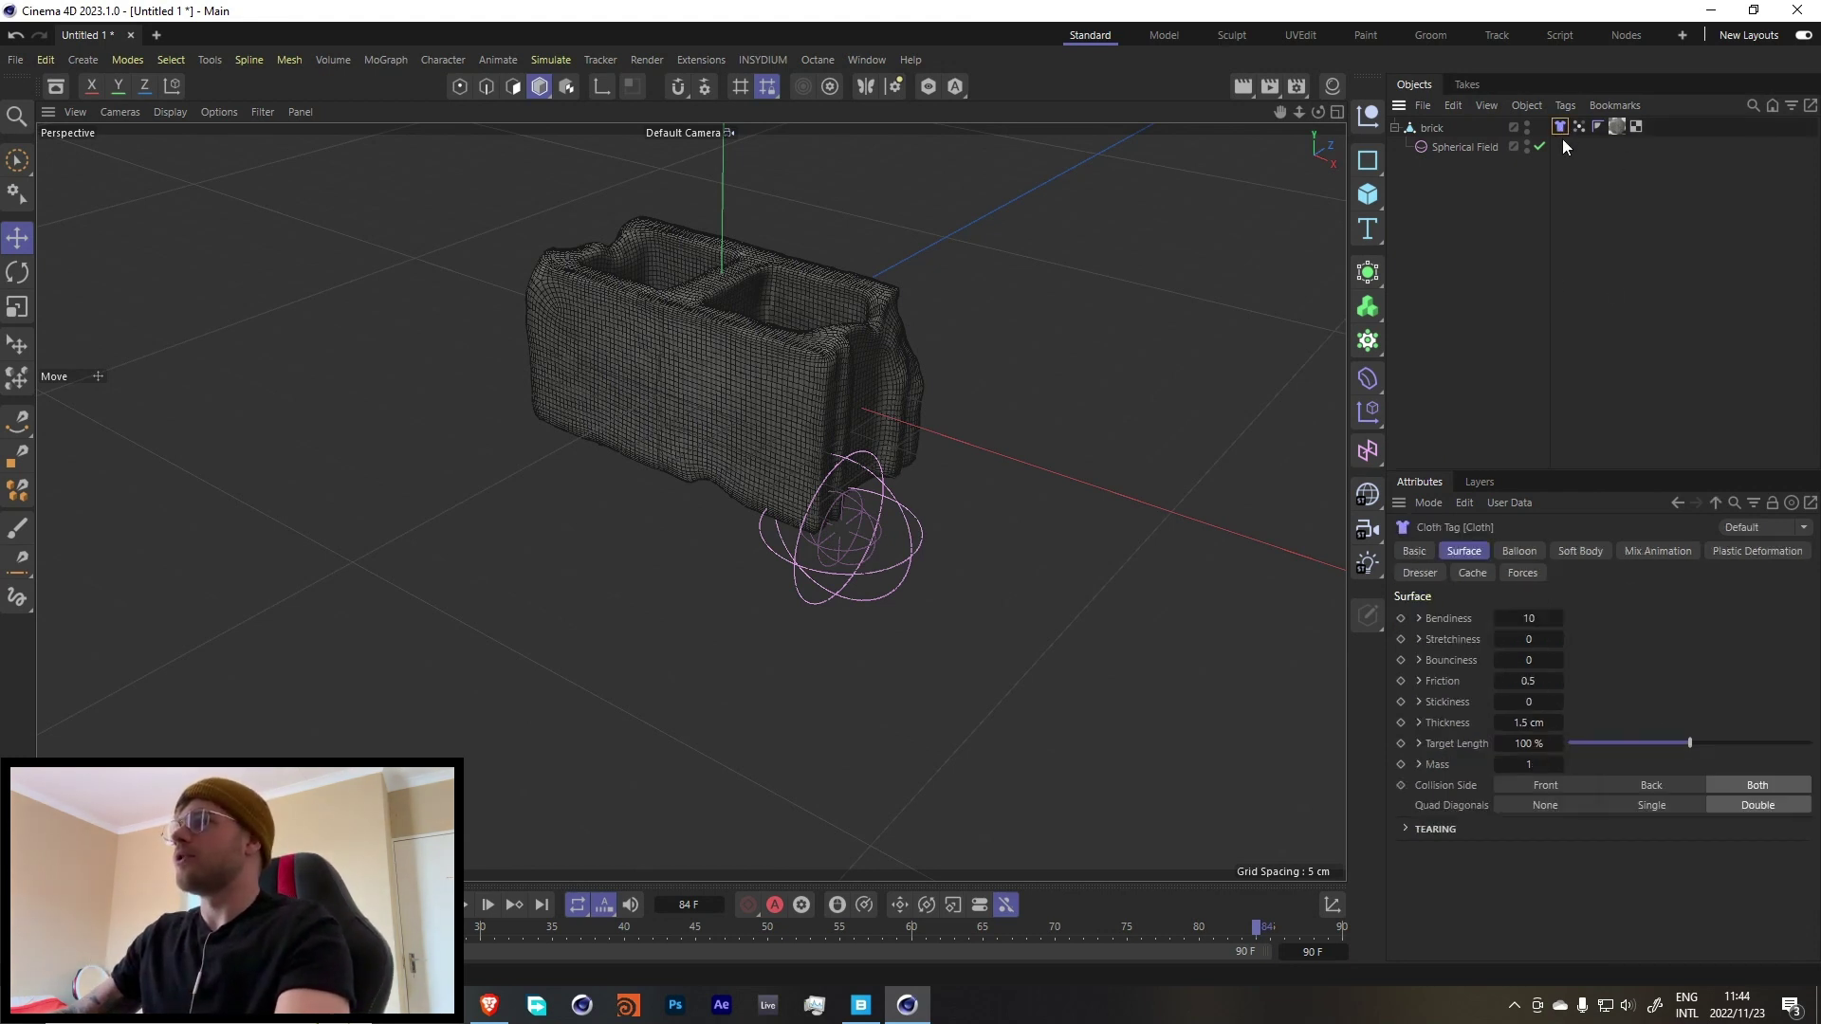
{"action": "left_click", "coordinate": [464, 905]}
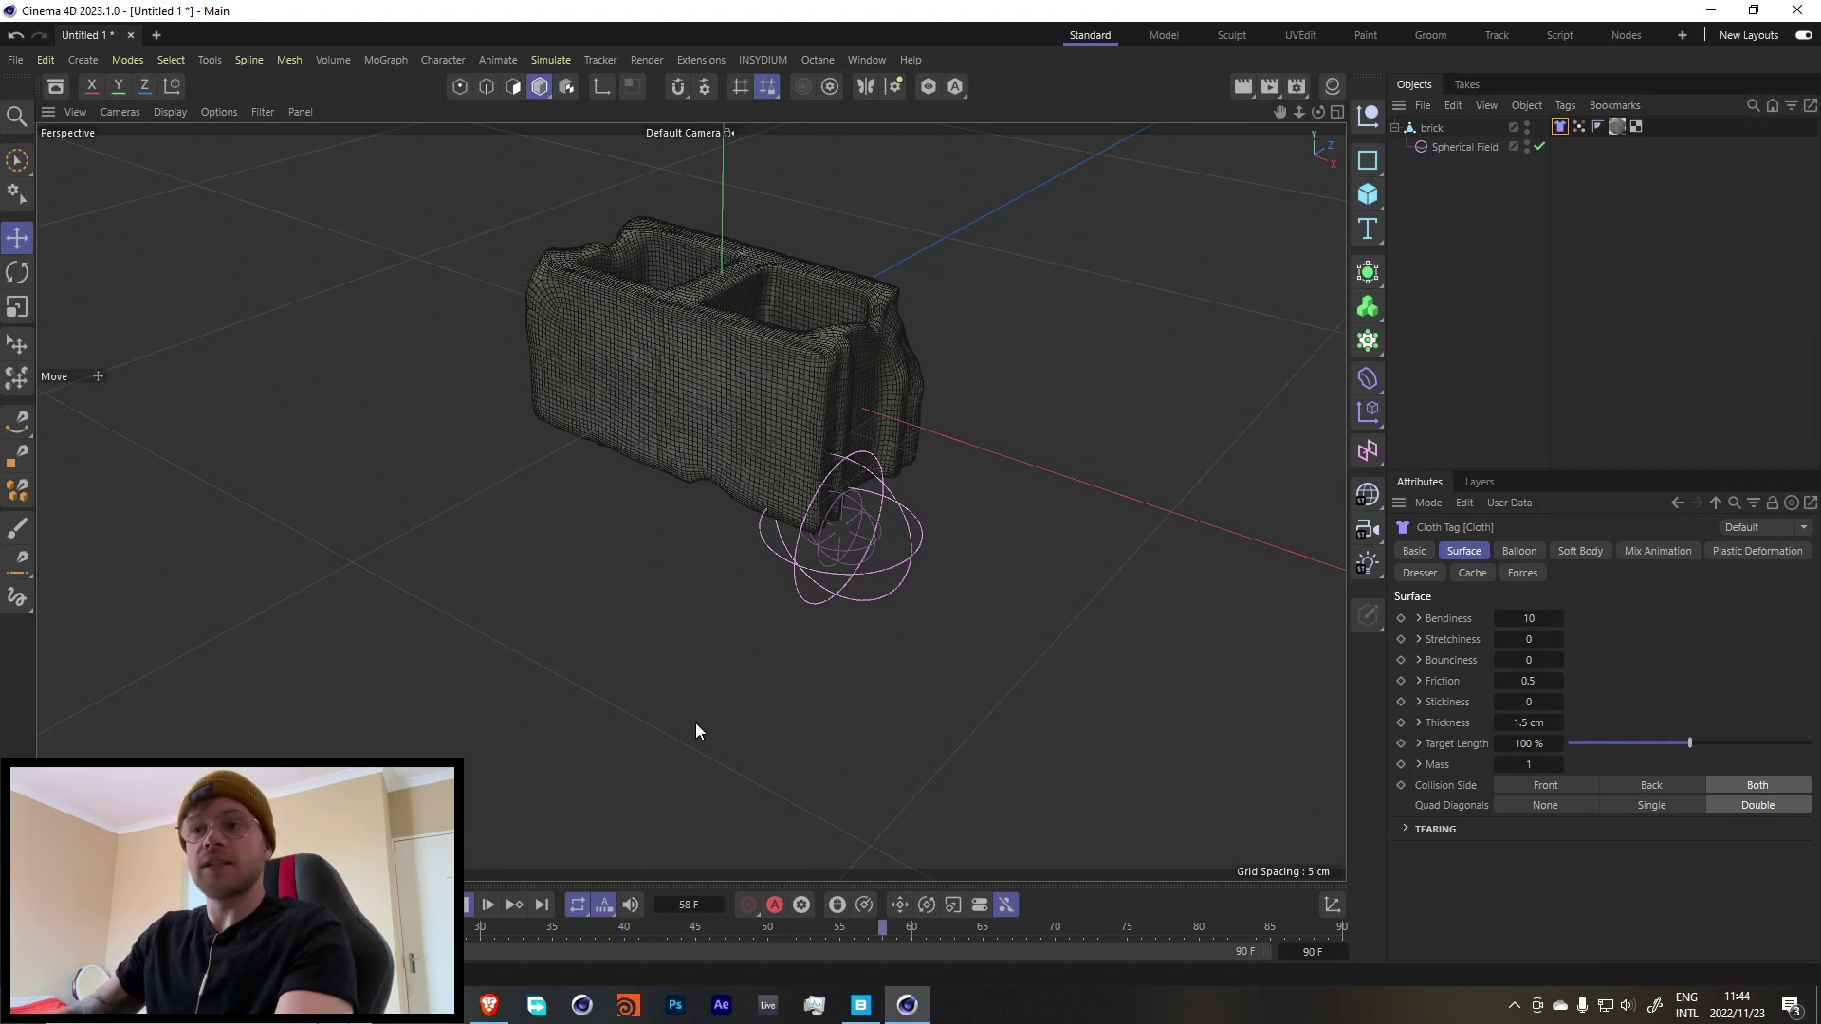
{"action": "left_click", "coordinate": [472, 905]}
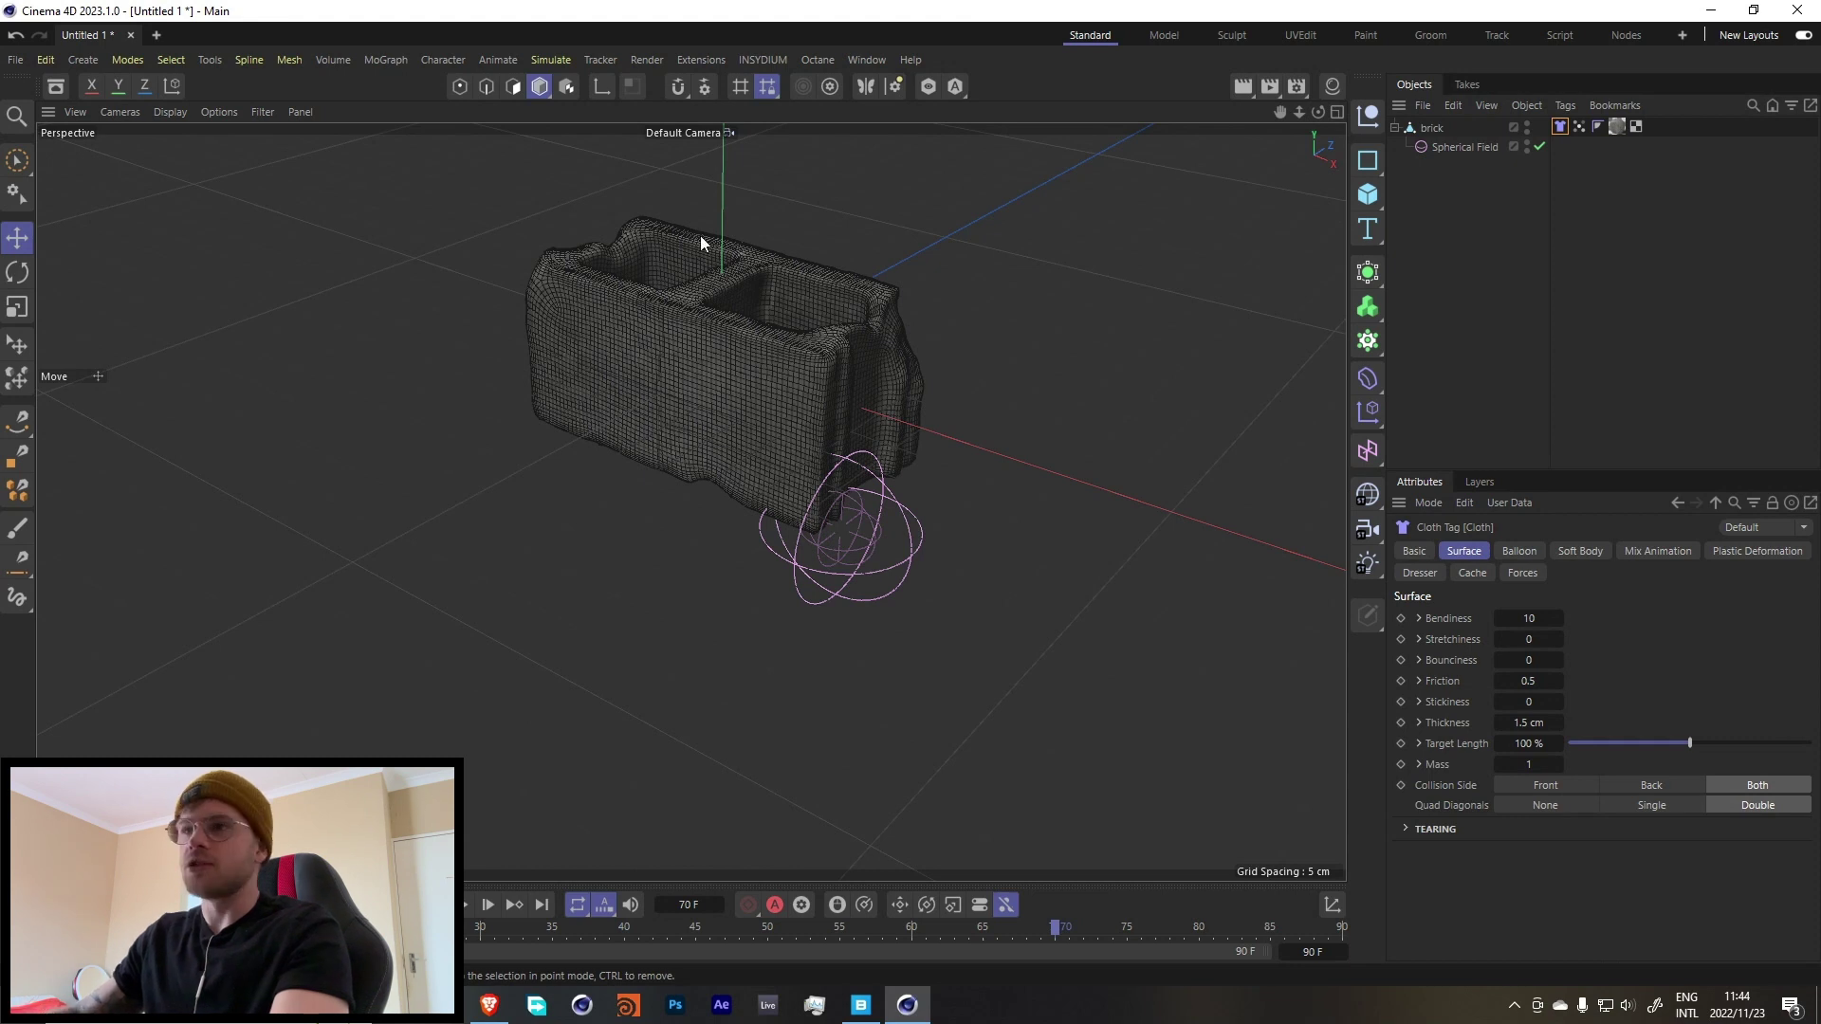
{"action": "left_click", "coordinate": [1626, 199]}
{"action": "left_click", "coordinate": [1560, 128]}
Enable Mix Animation With Force at strength 100, driven by the Vertex Map.
{"action": "left_click", "coordinate": [1655, 551]}
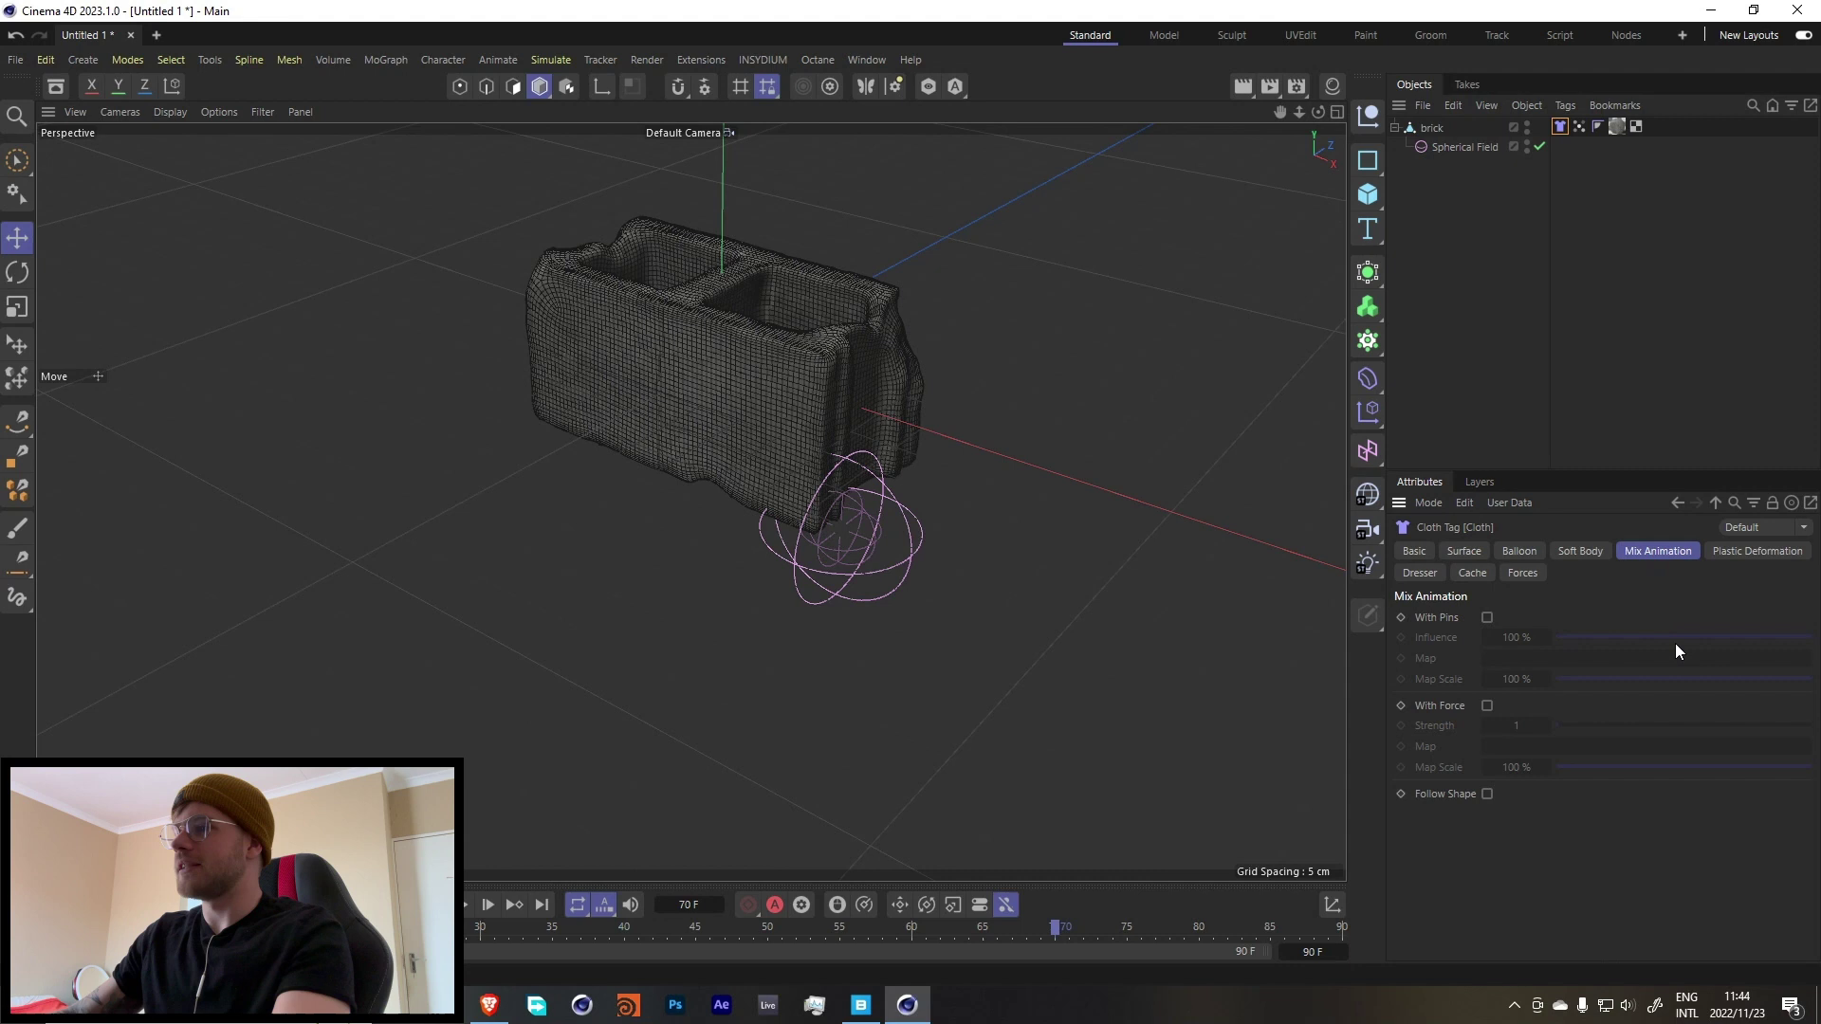
{"action": "left_click", "coordinate": [1488, 706]}
{"action": "left_click_drag", "start_coordinate": [1607, 732], "coordinate": [1810, 731]}
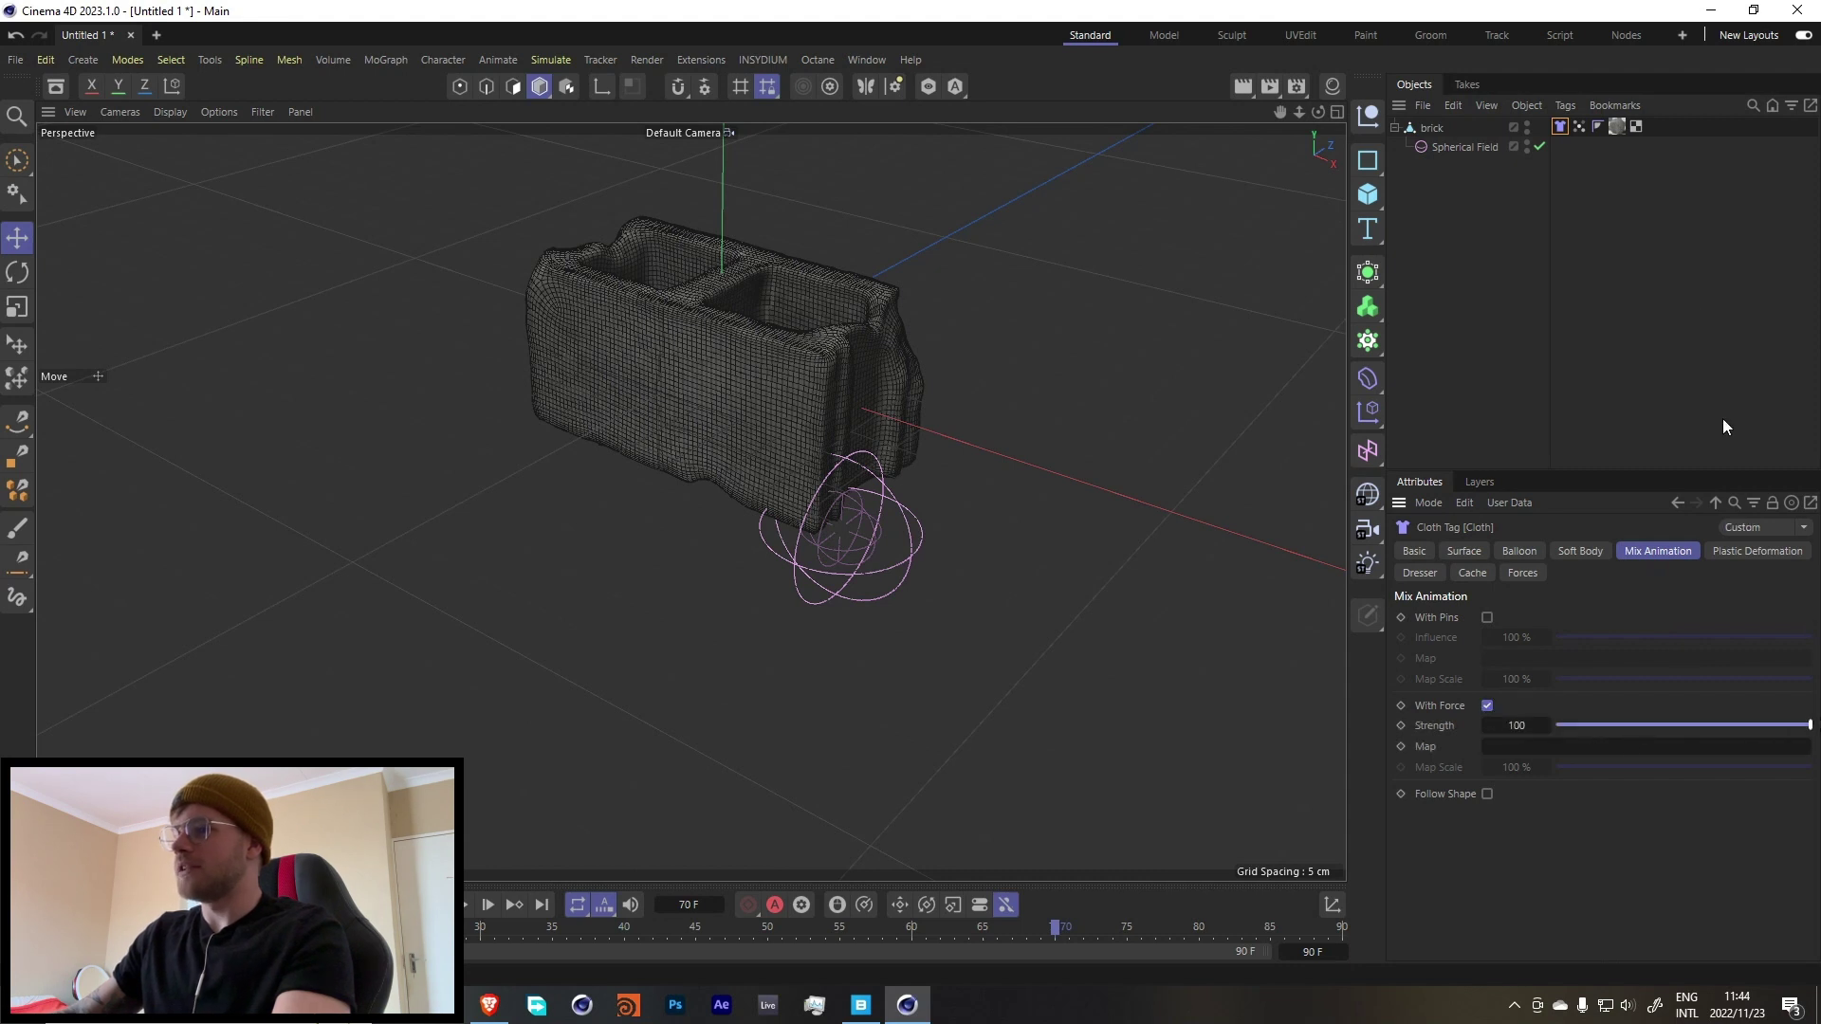
{"action": "left_click_drag", "start_coordinate": [1579, 127], "coordinate": [1527, 747]}
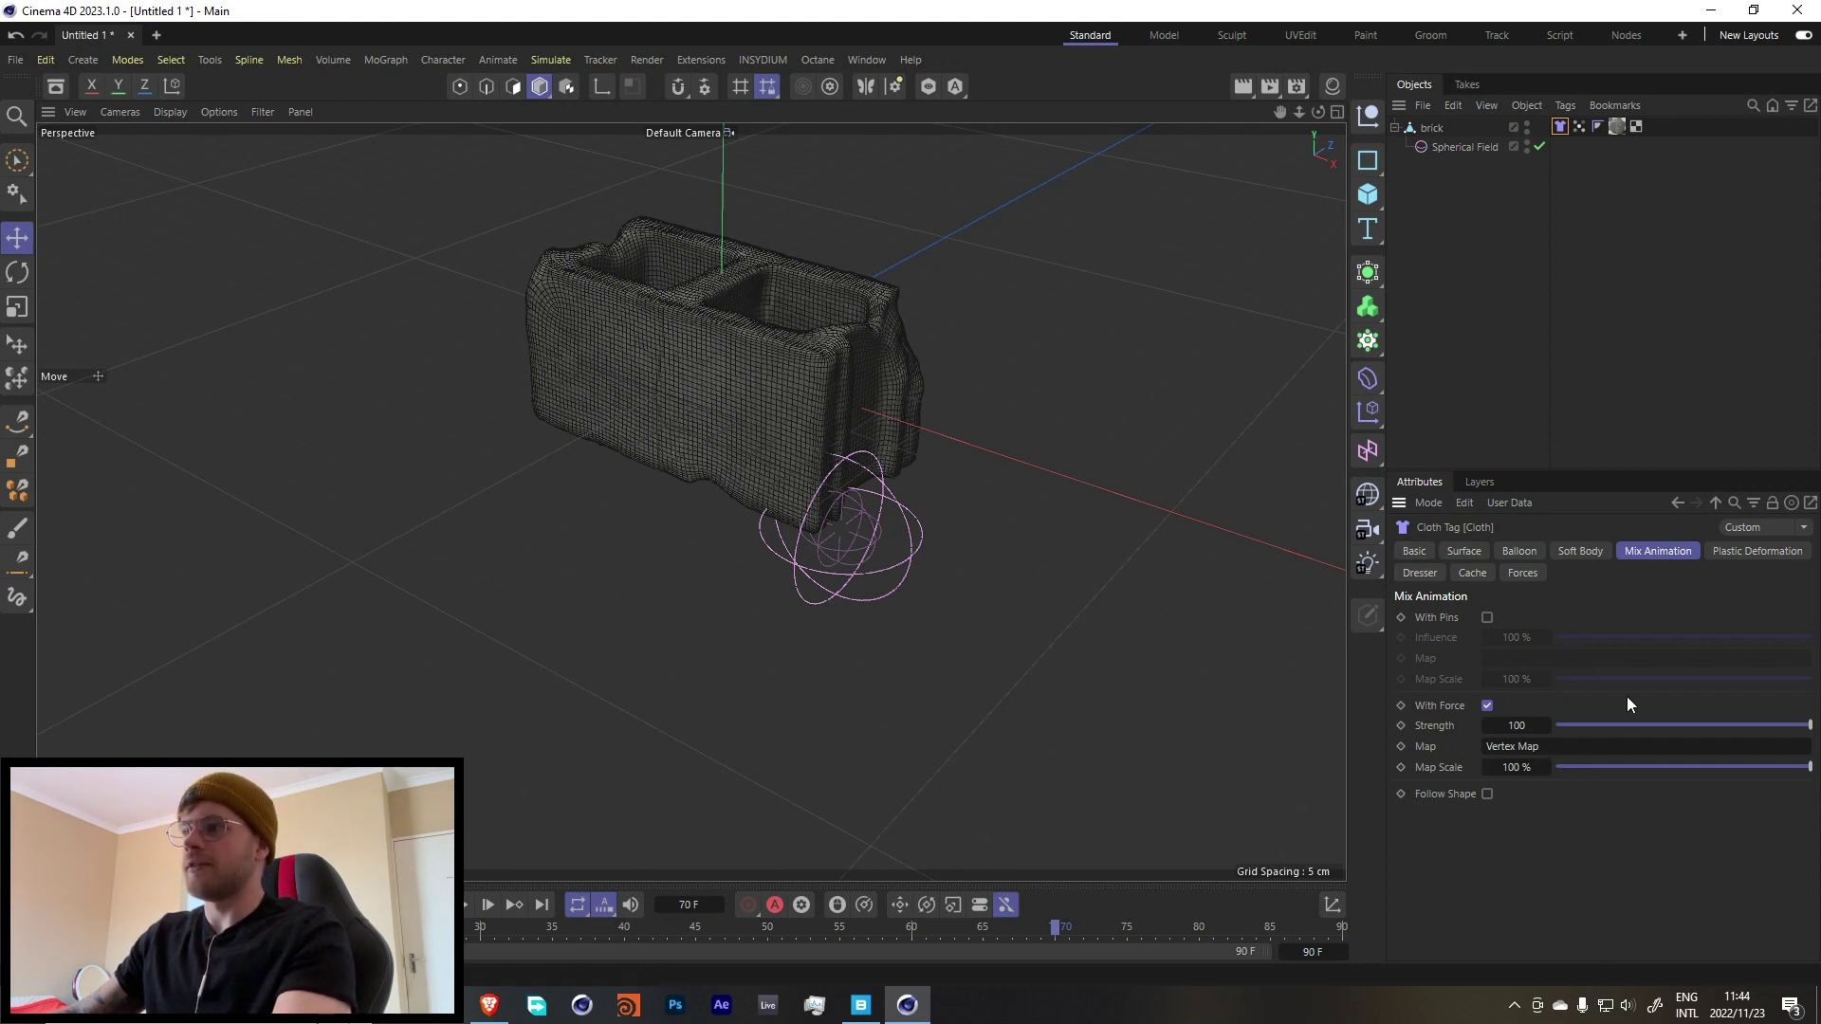
{"action": "left_click", "coordinate": [1579, 126]}
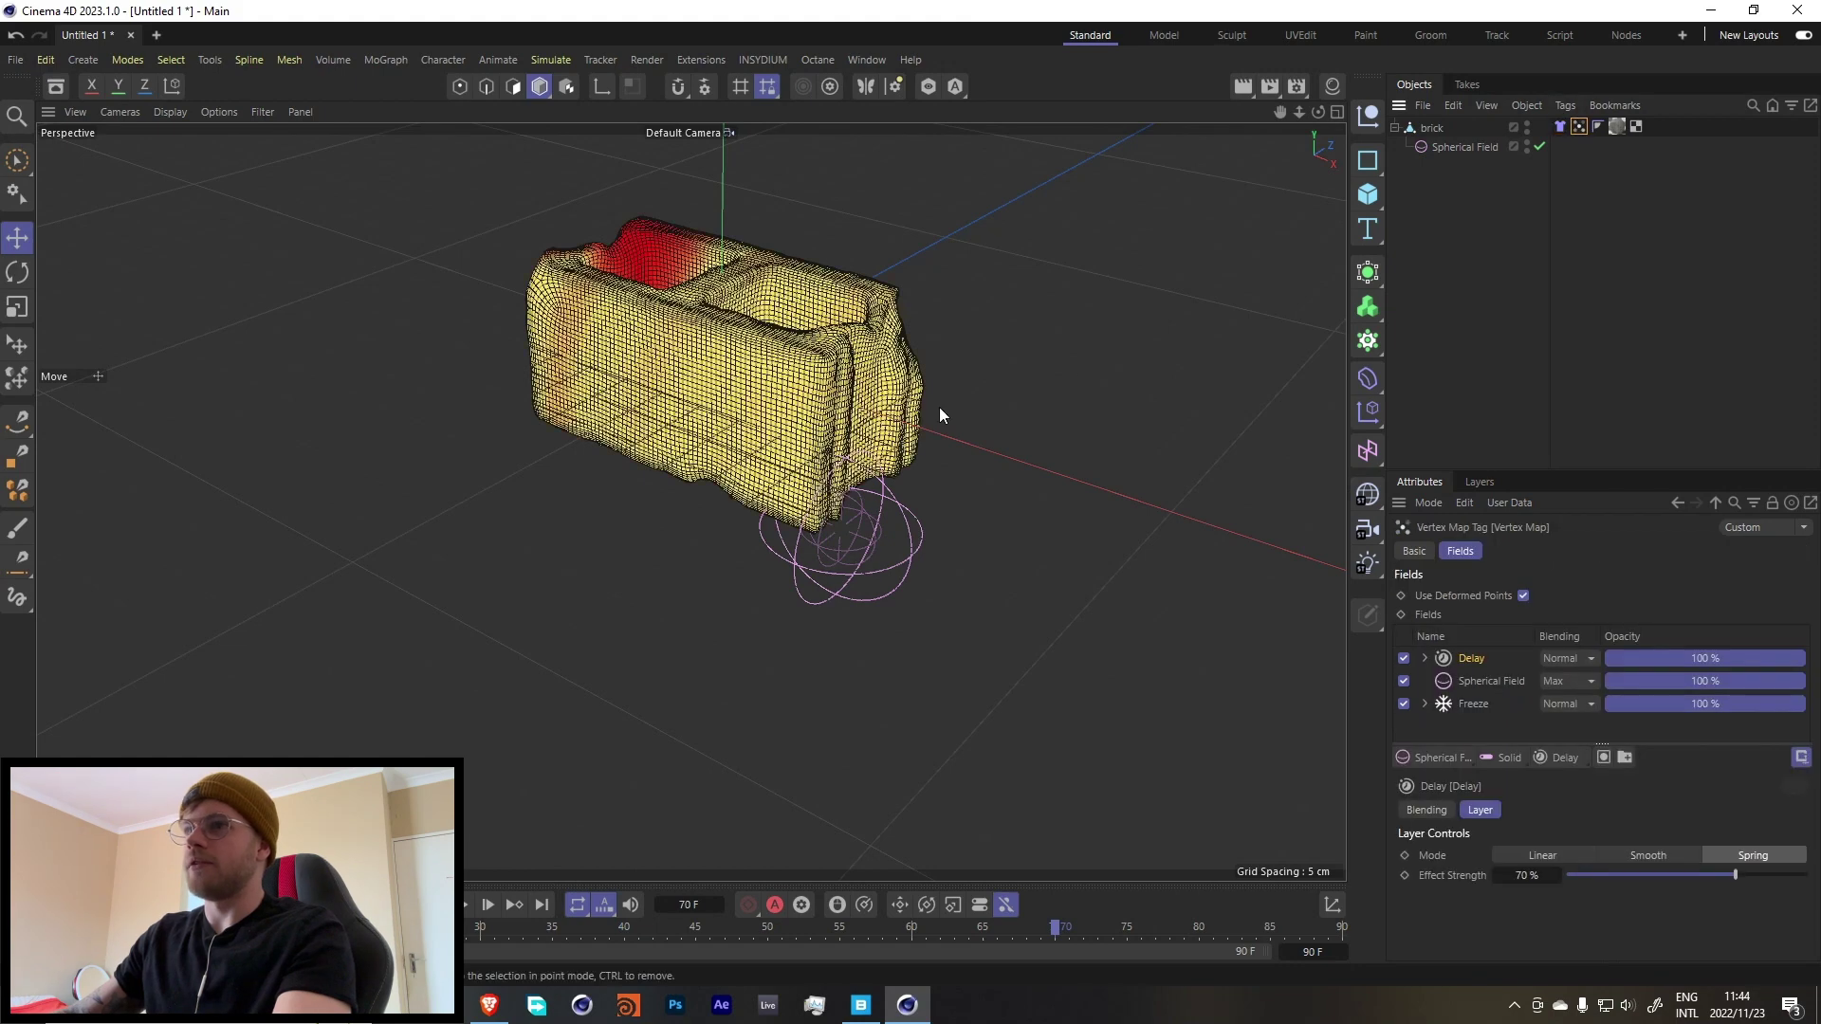
{"action": "left_click", "coordinate": [1559, 127]}
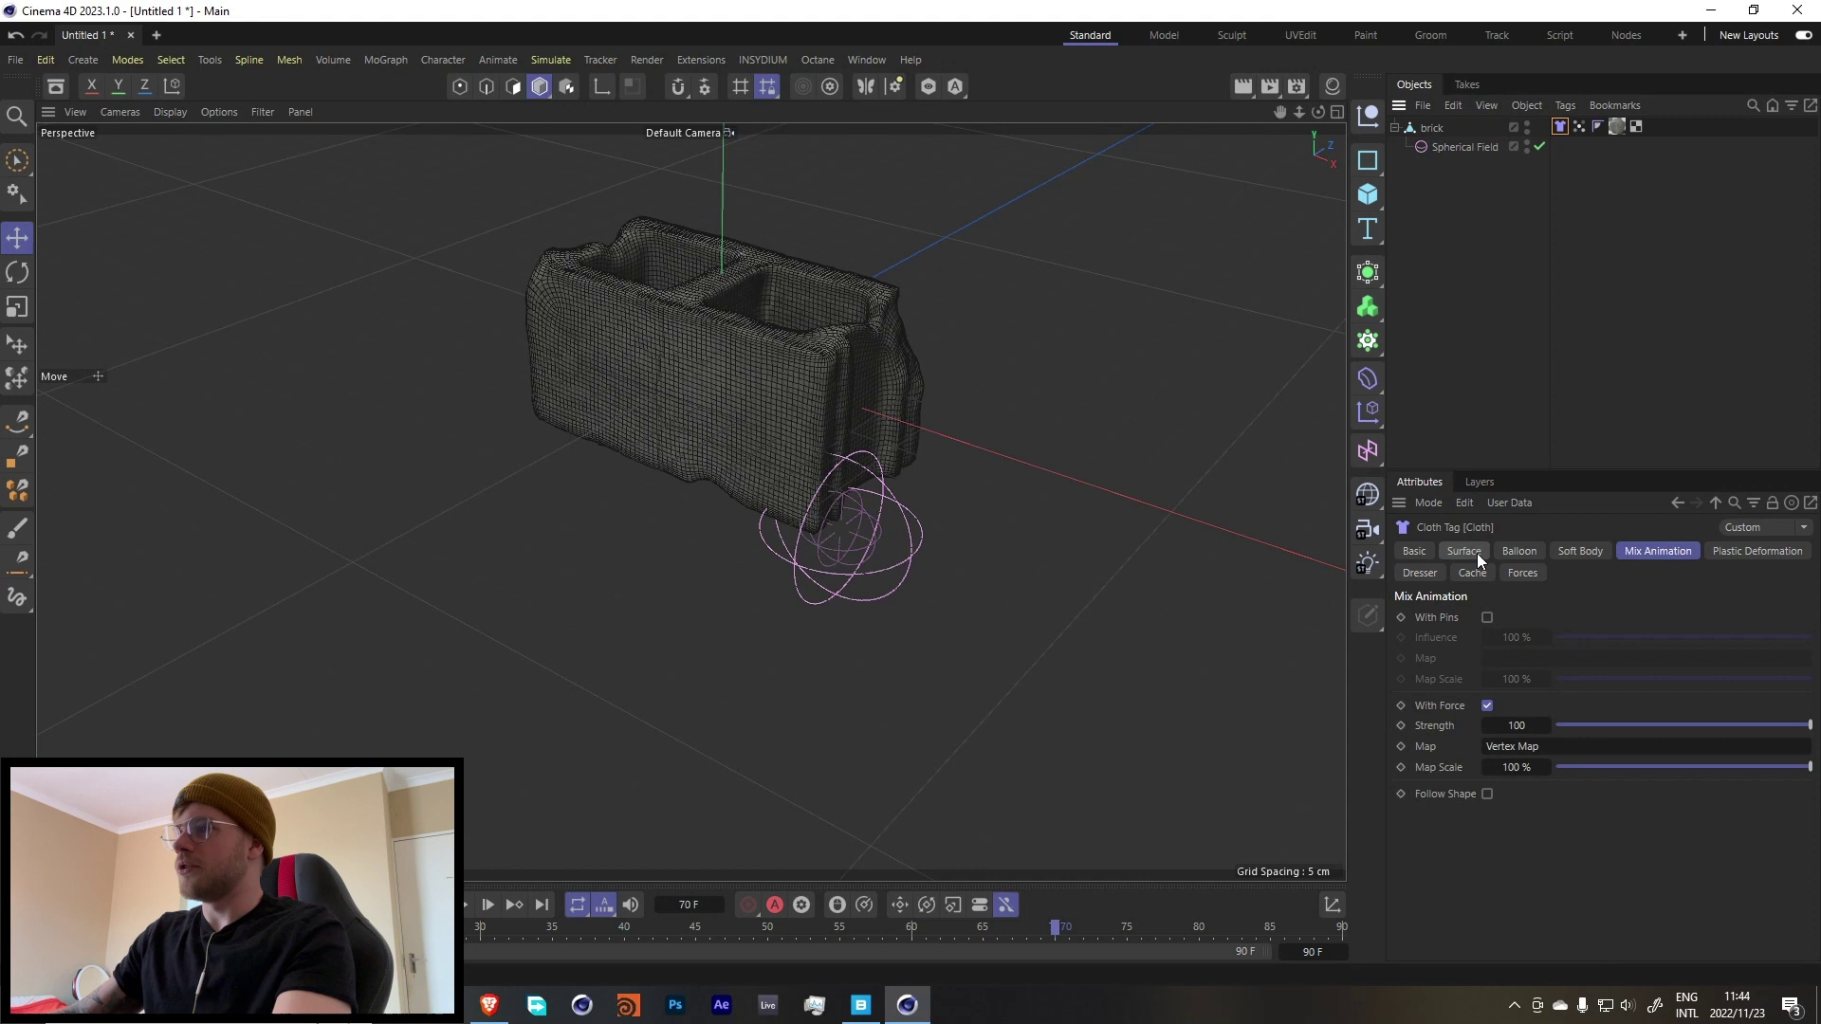
In the Cloth Surface settings, map the Vertex Map to Target Length and set it to 150 %.
{"action": "left_click", "coordinate": [1477, 556]}
{"action": "left_click", "coordinate": [1420, 743]}
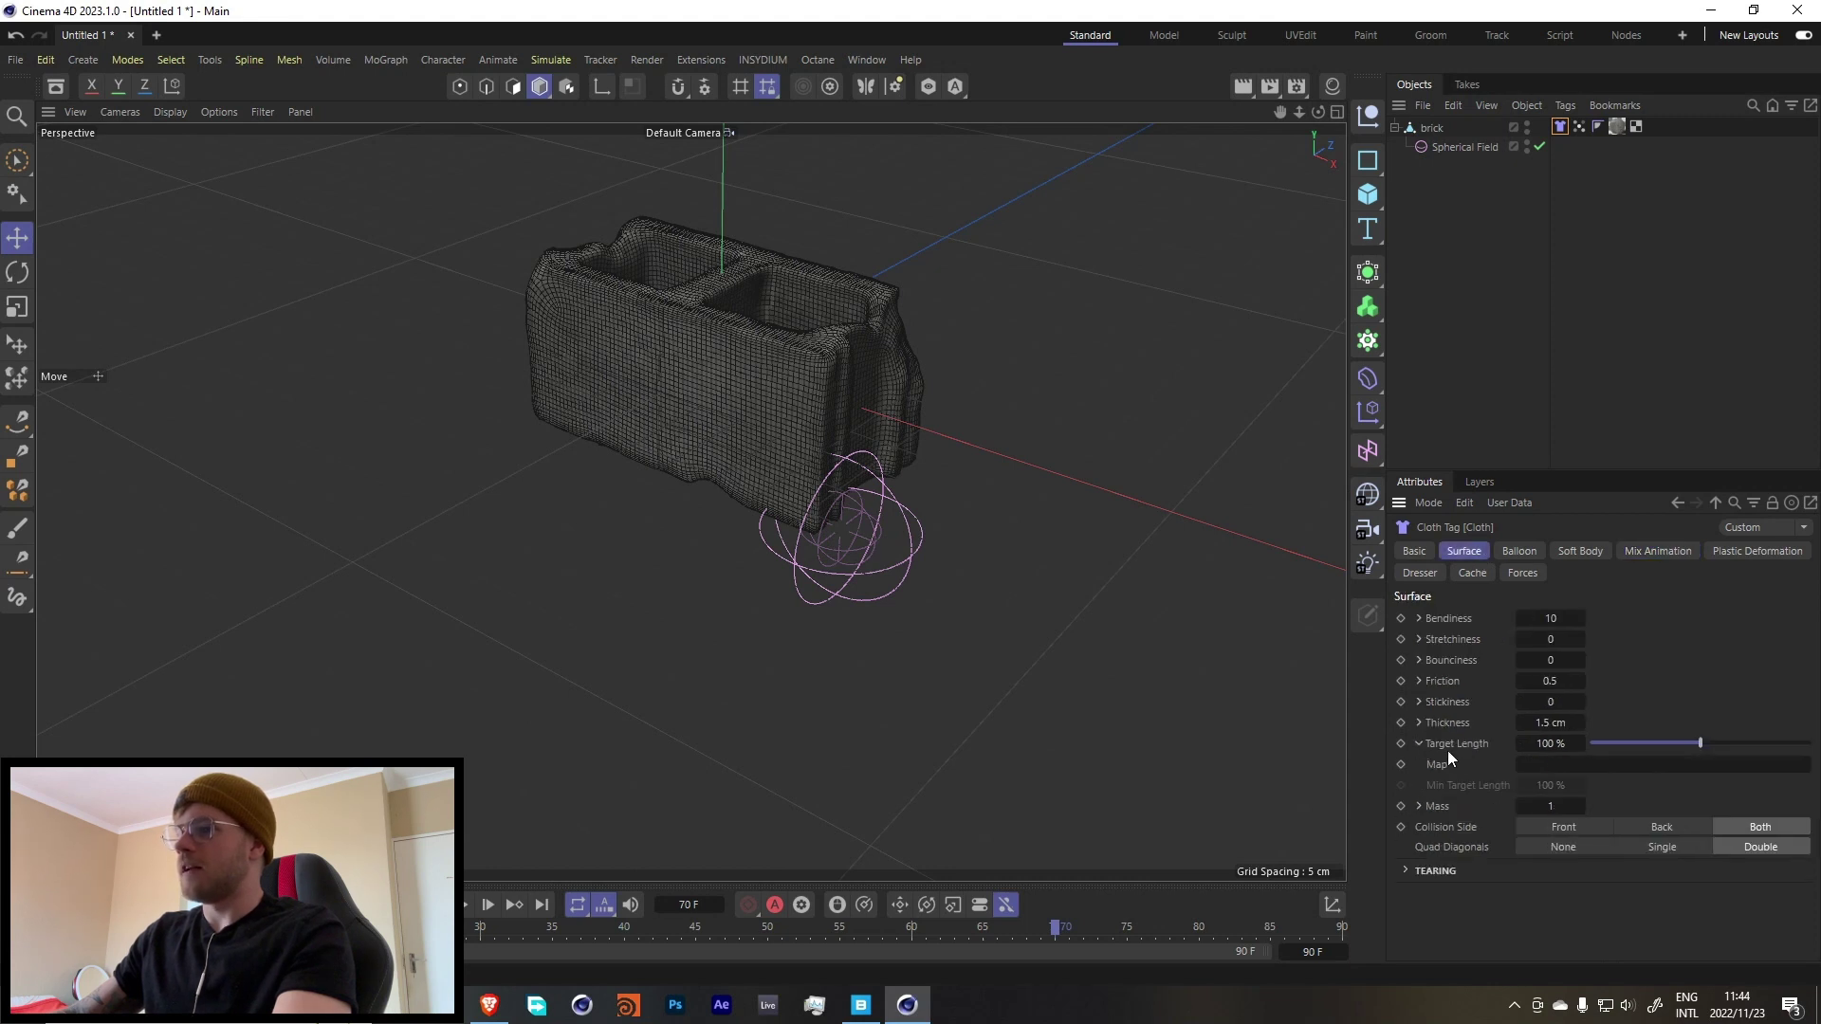
{"action": "left_click_drag", "start_coordinate": [1579, 127], "coordinate": [1592, 770]}
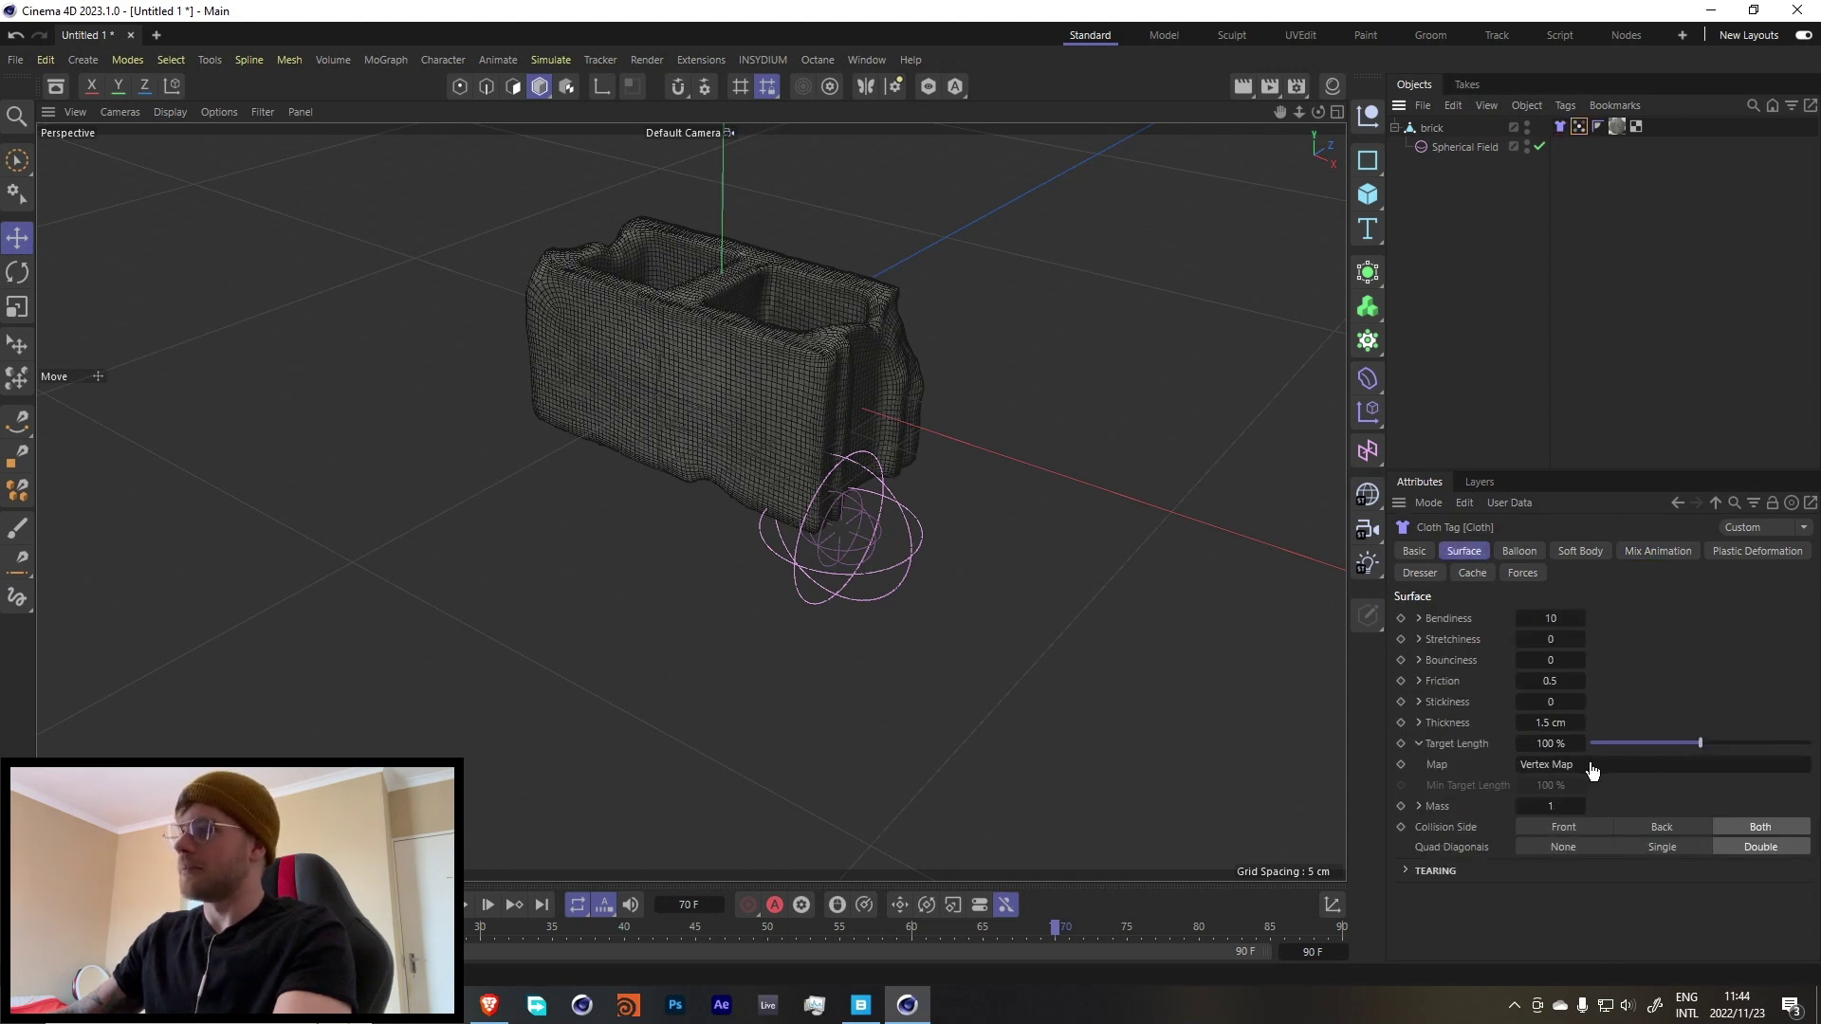
{"action": "left_click", "coordinate": [1551, 744]}
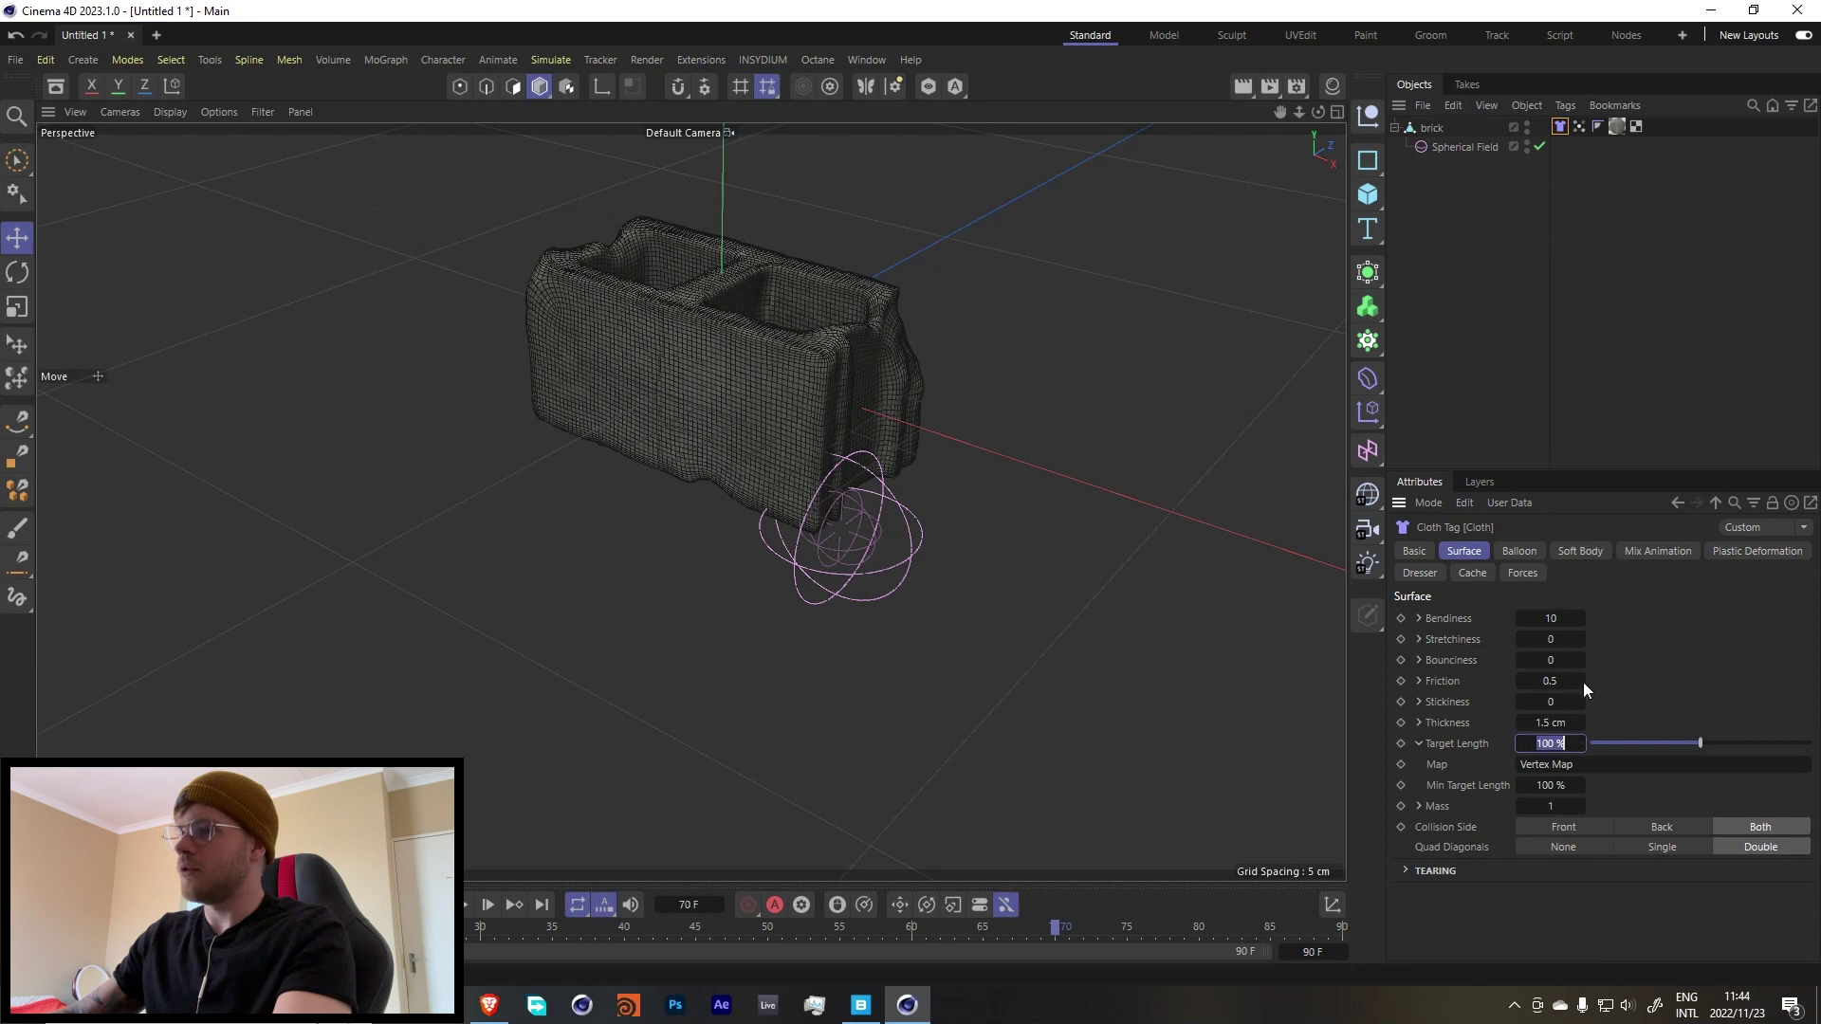
{"action": "type", "text": "150"}
{"action": "key", "text": "Return"}
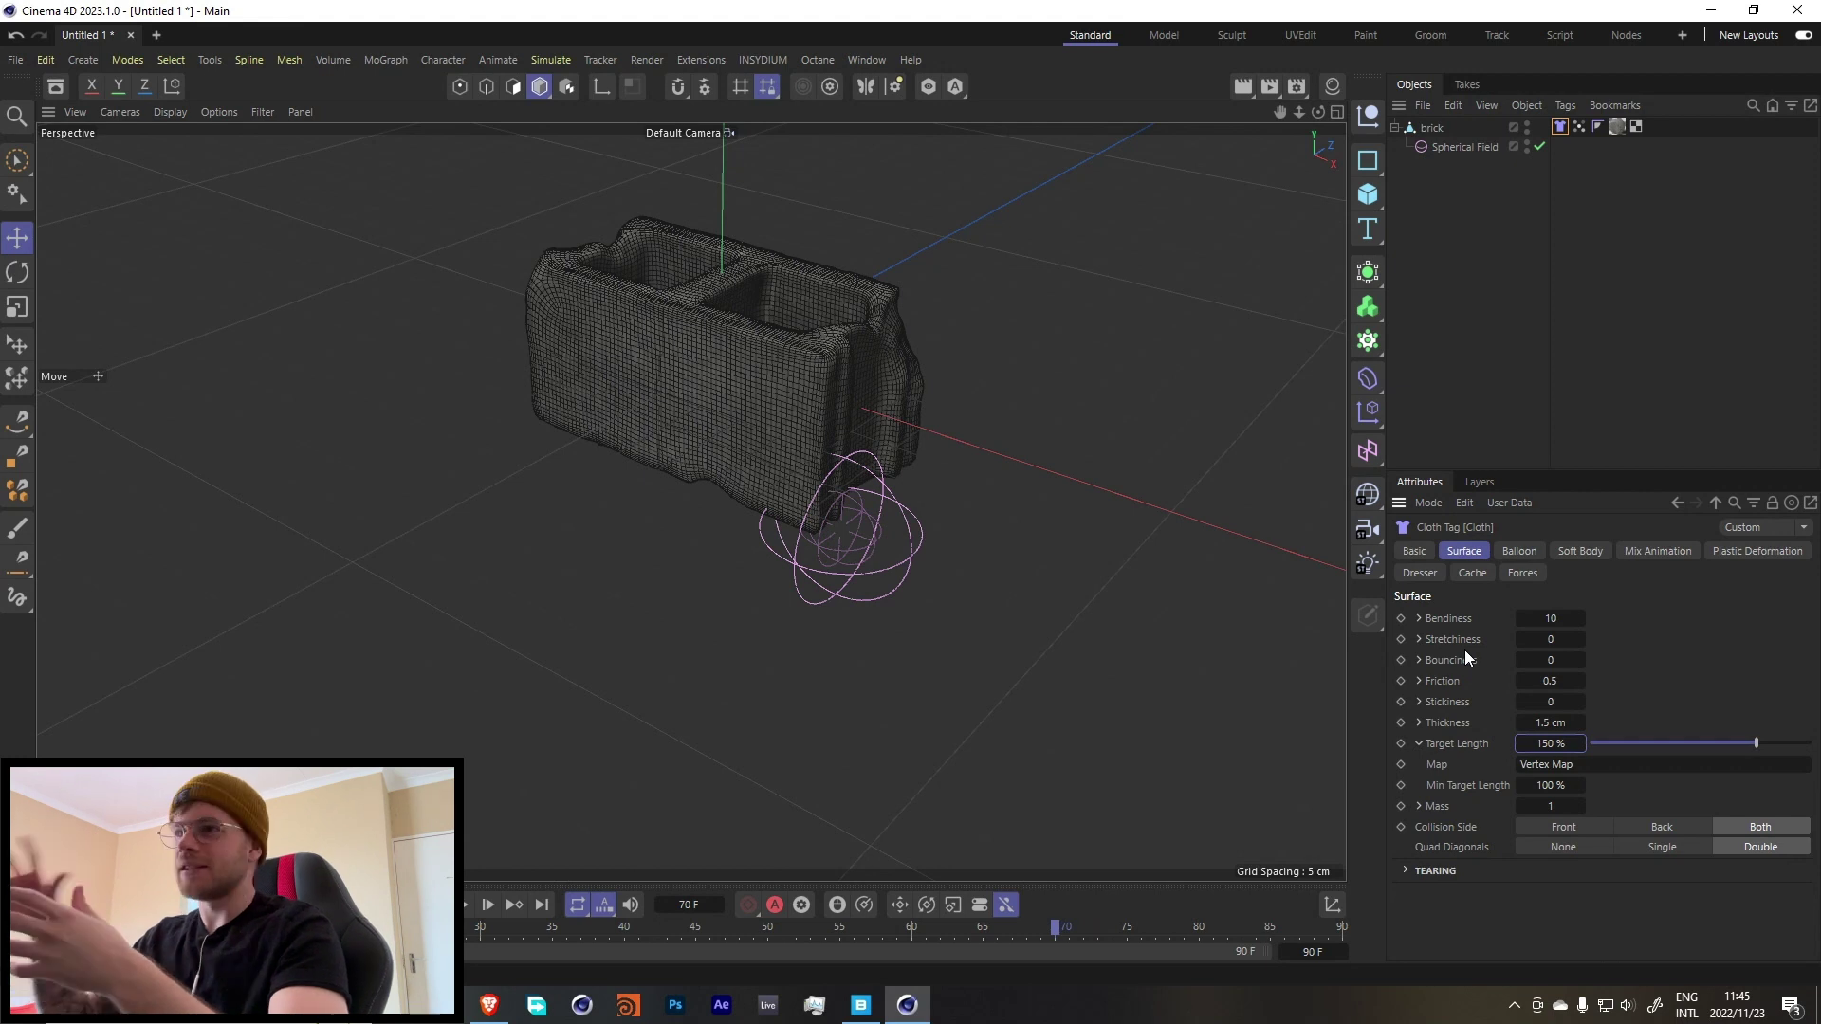
Reset Target Length to 100 %, rewind, then return it to 150 % and restart the simulation.
{"action": "type", "text": "100"}
{"action": "key", "text": "Return"}
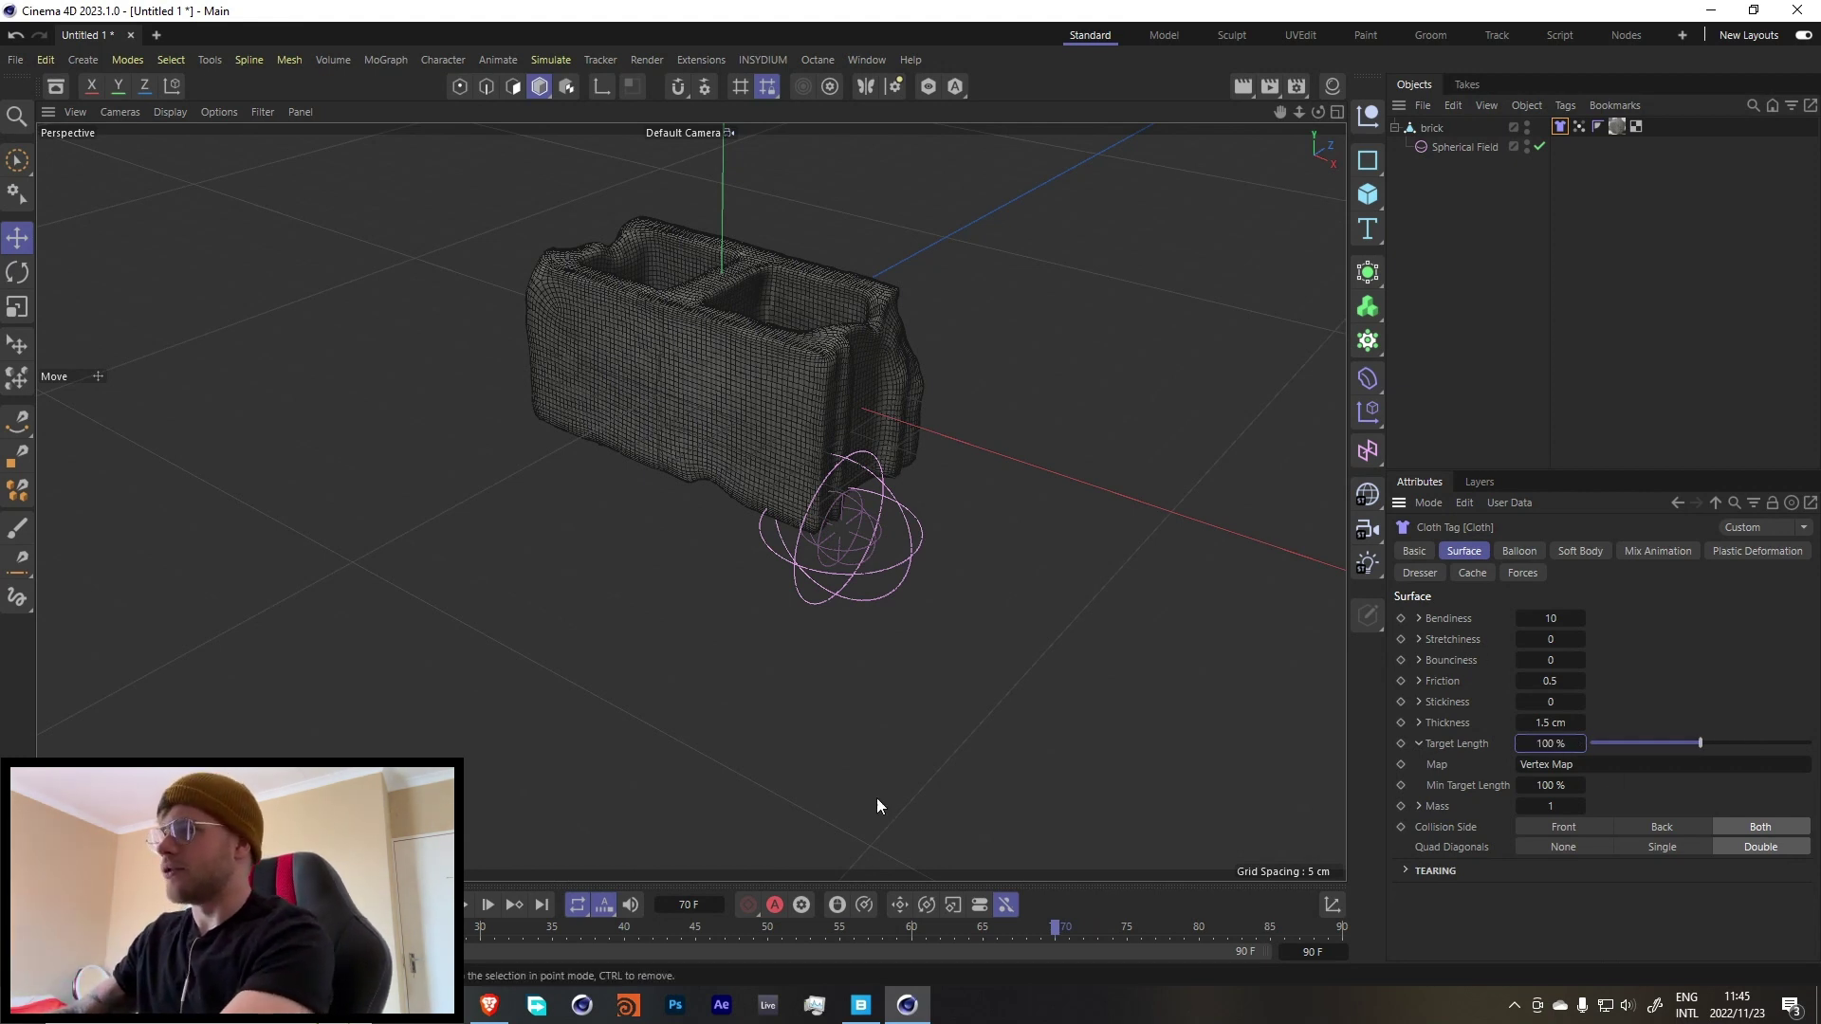
{"action": "left_click", "coordinate": [465, 905]}
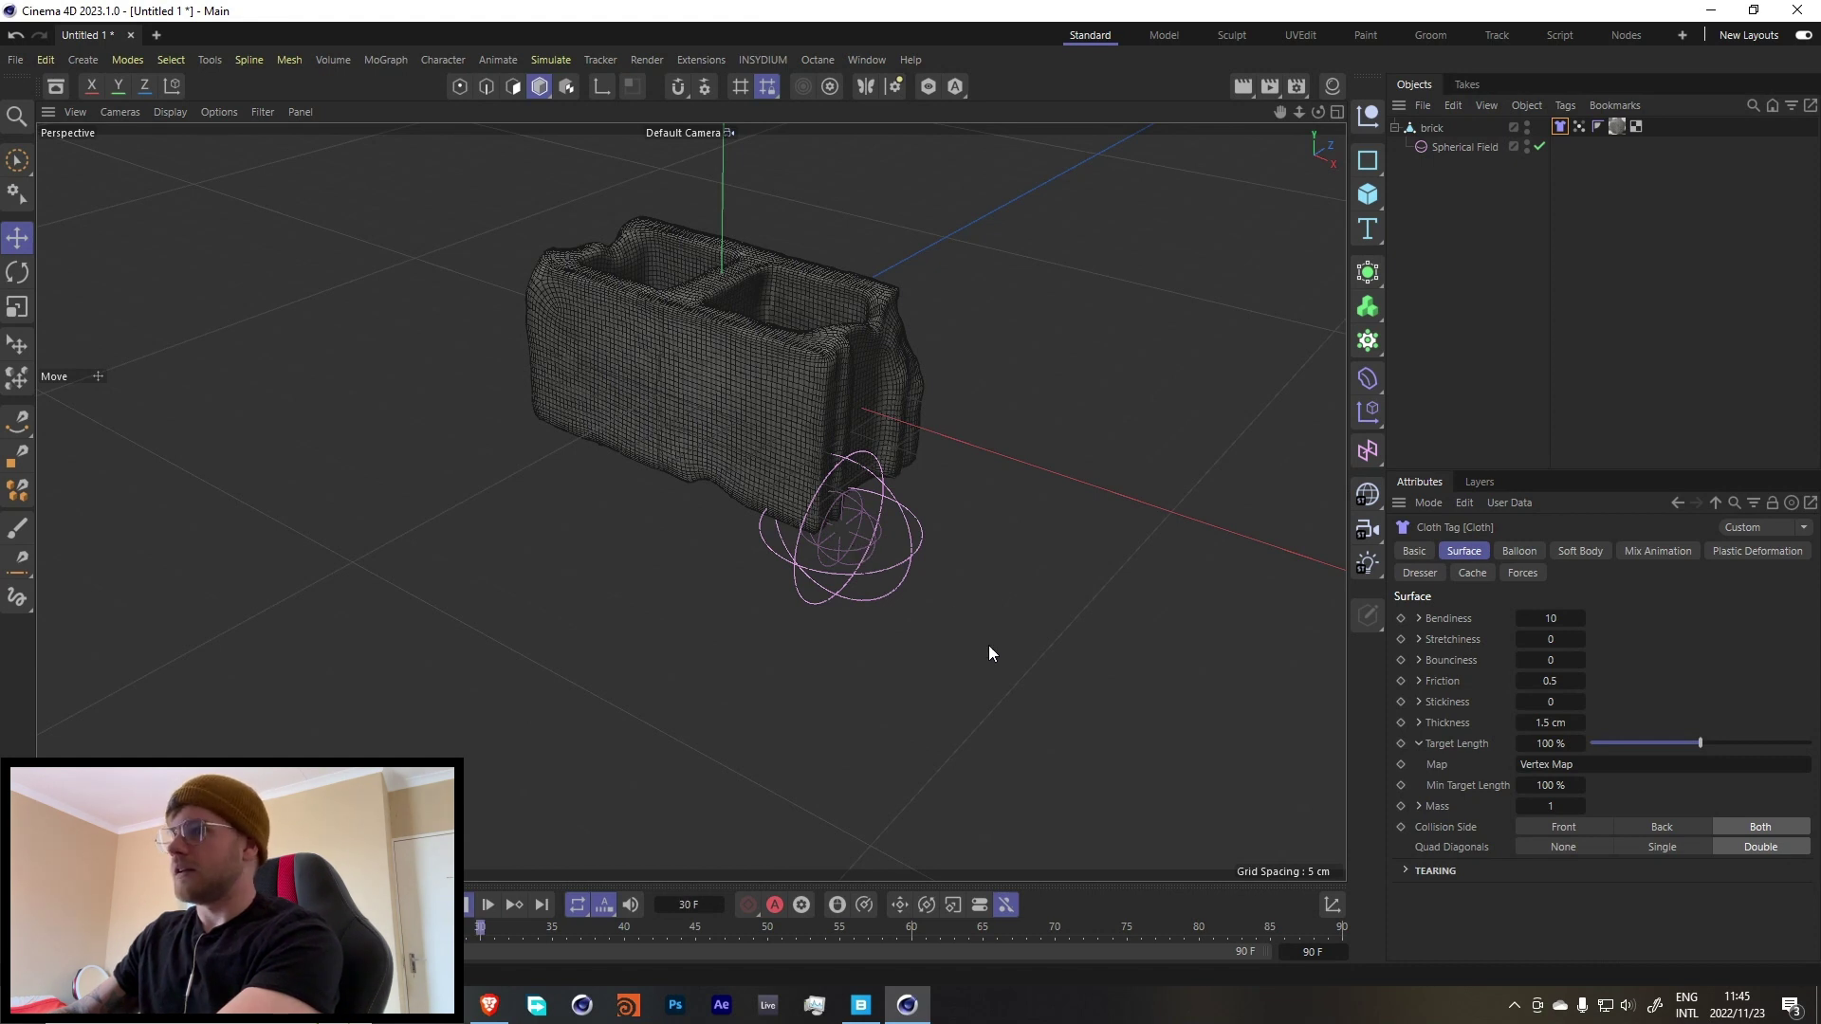
{"action": "double_click", "coordinate": [1550, 744]}
{"action": "type", "text": "150"}
{"action": "key", "text": "Return"}
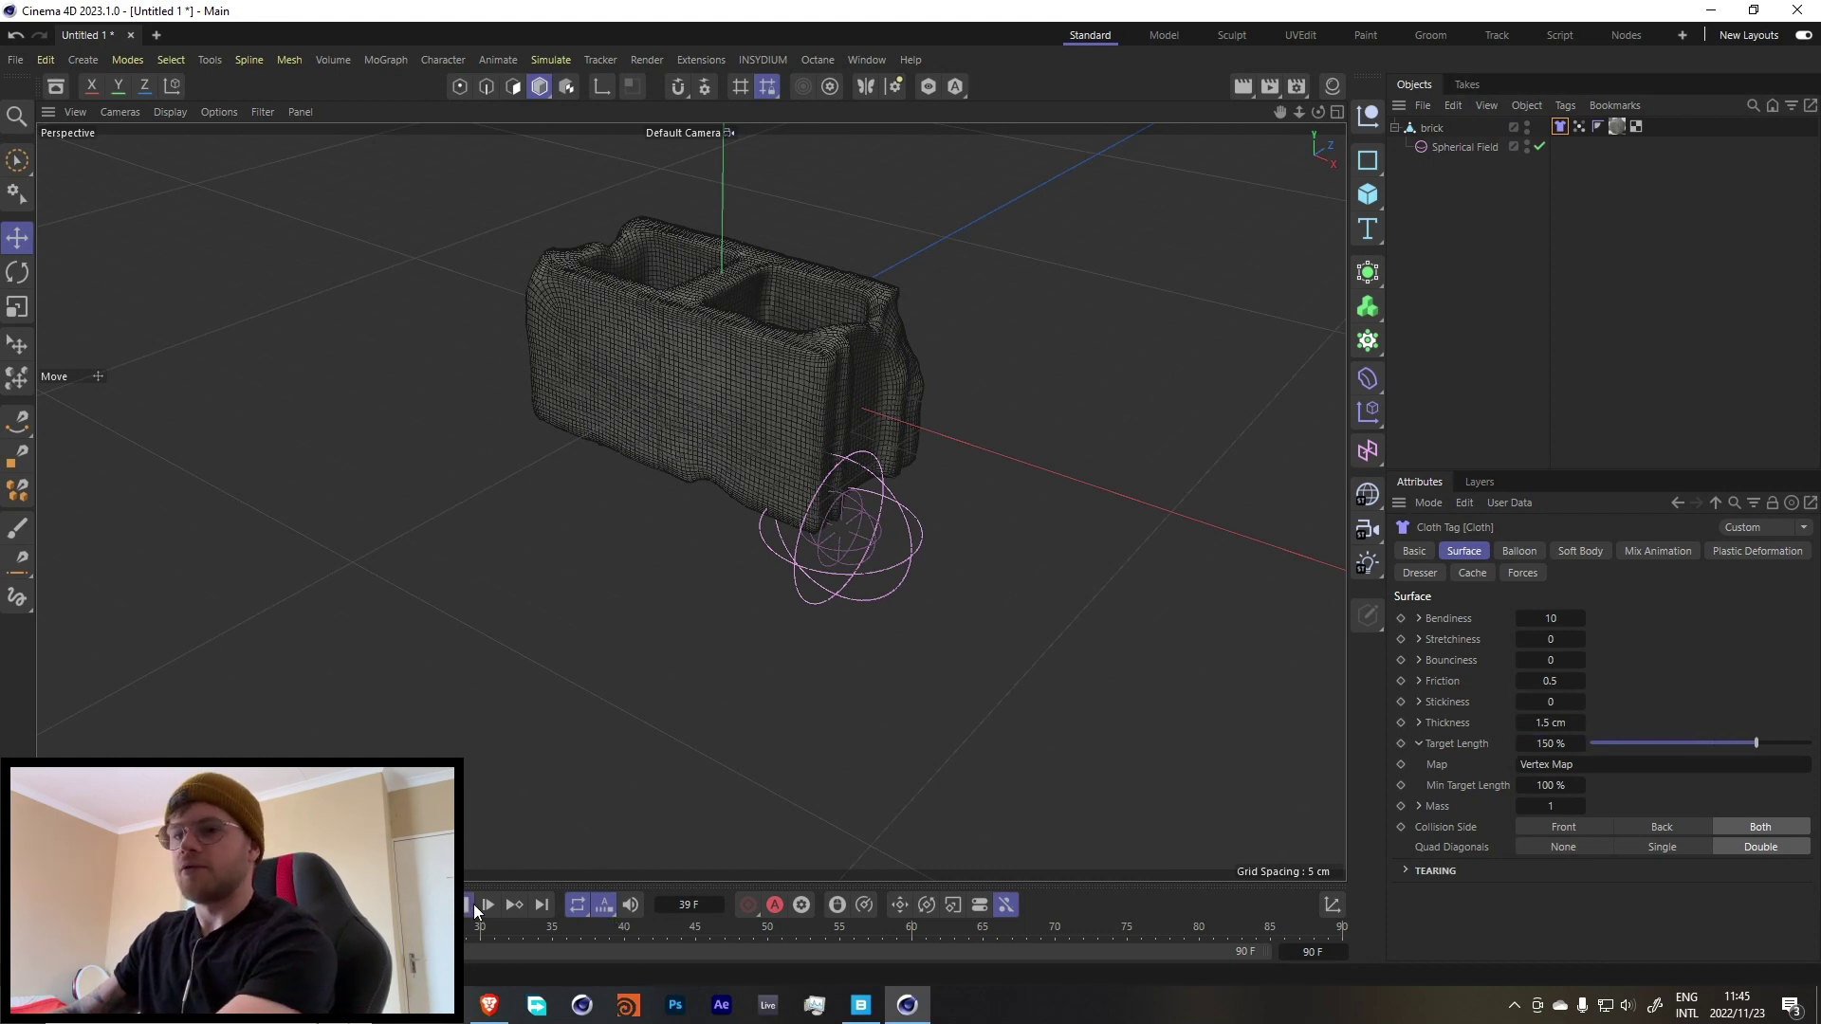
{"action": "left_click", "coordinate": [471, 903]}
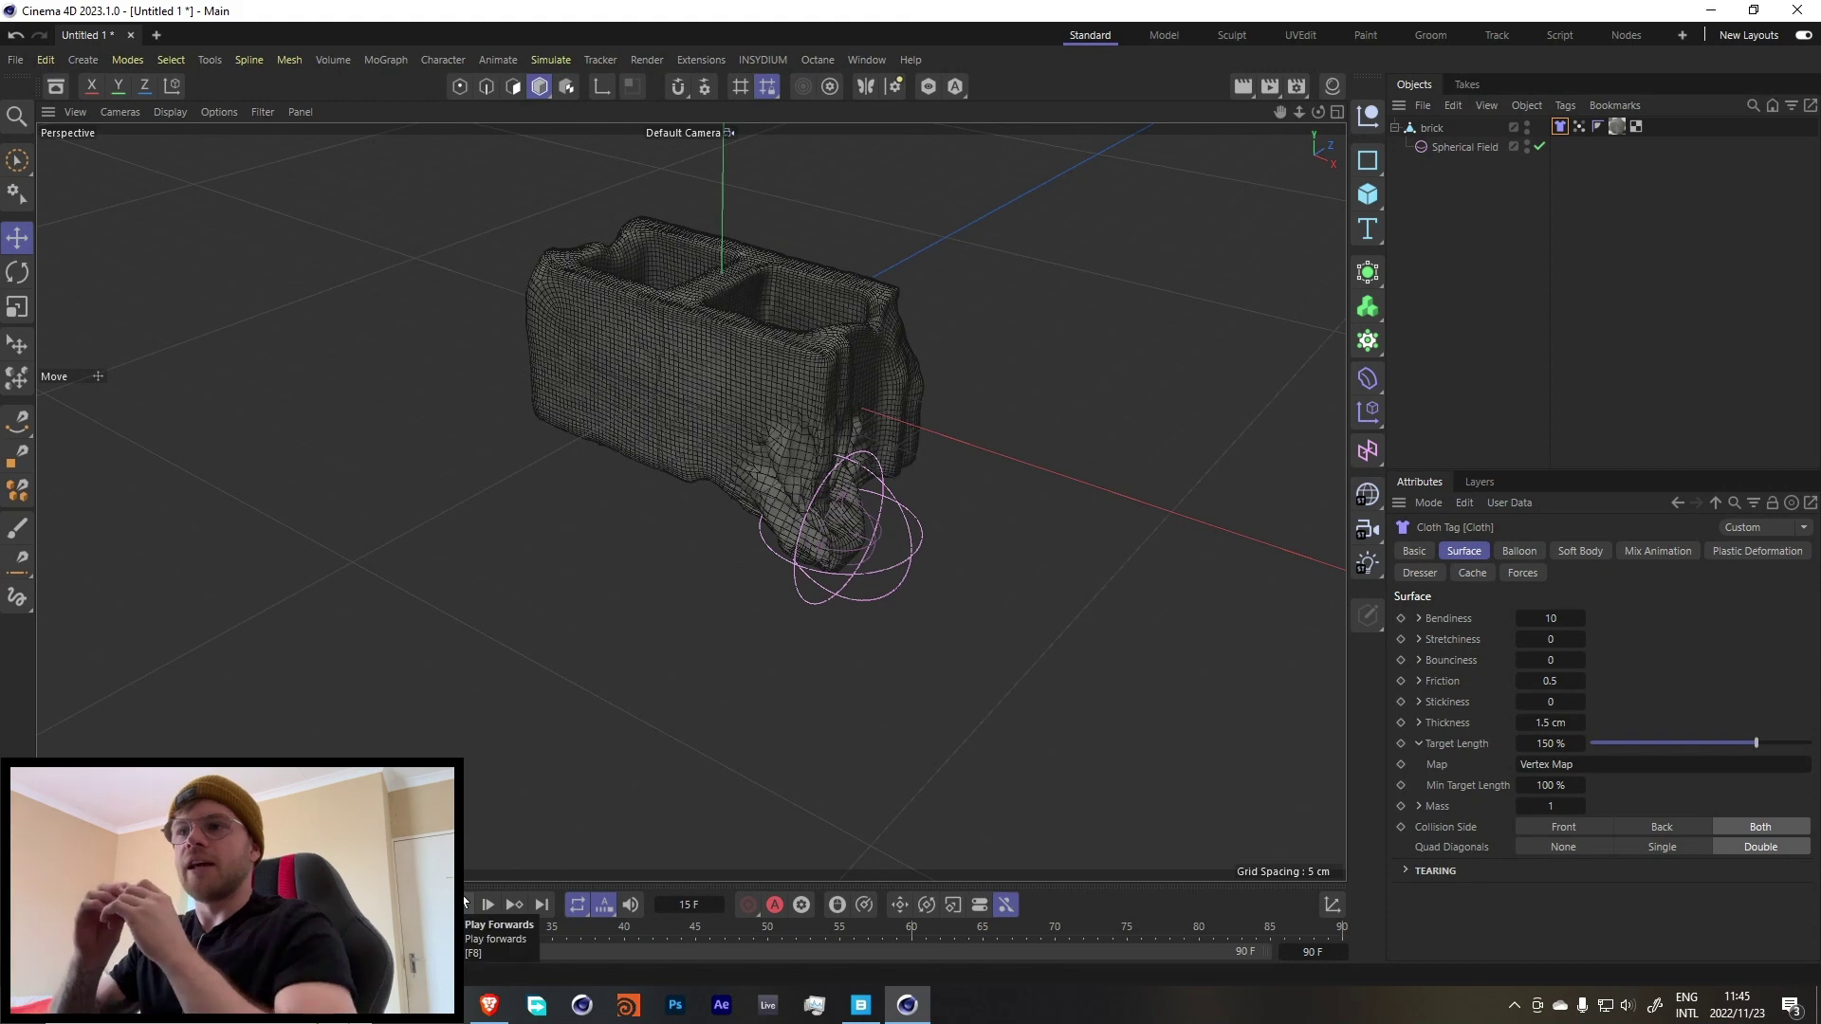
Re-enter 150 % Target Length, frame the brick, and play the simulation to see the corner crumple.
{"action": "scroll", "coordinate": [825, 427], "scroll_direction": "up", "scroll_amount": 8}
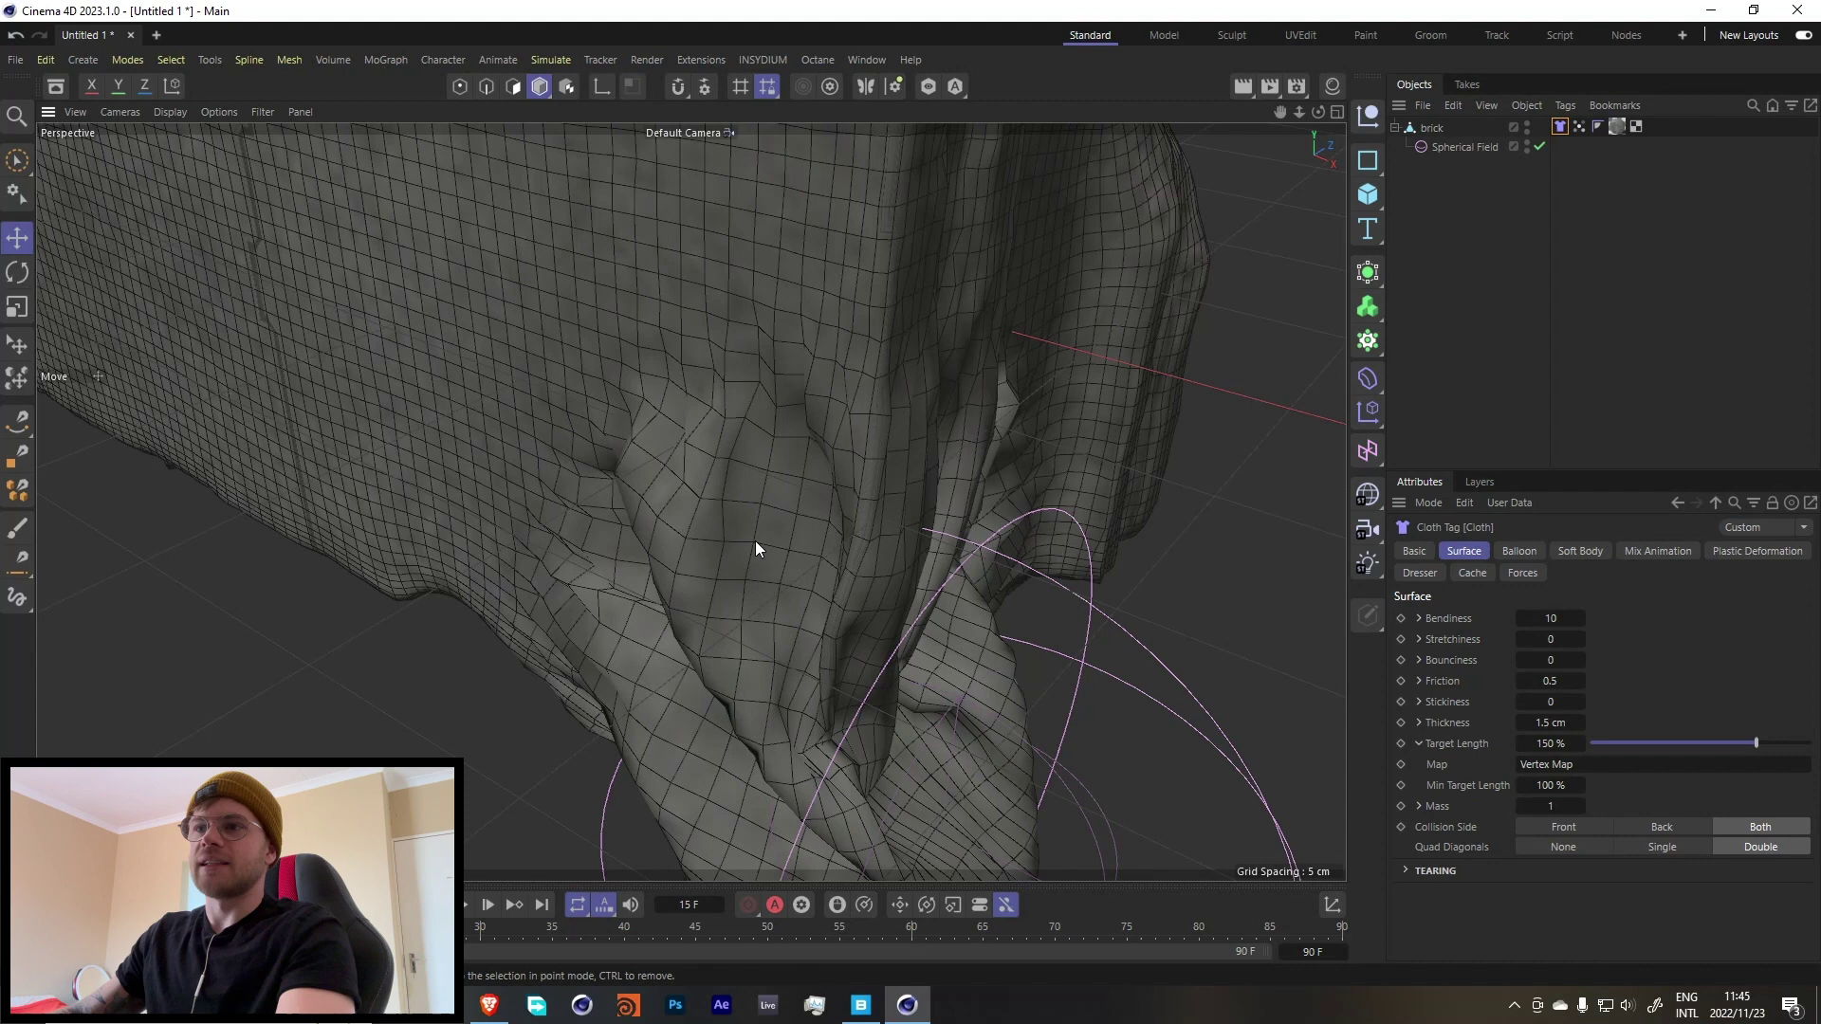
{"action": "left_click", "coordinate": [1560, 744]}
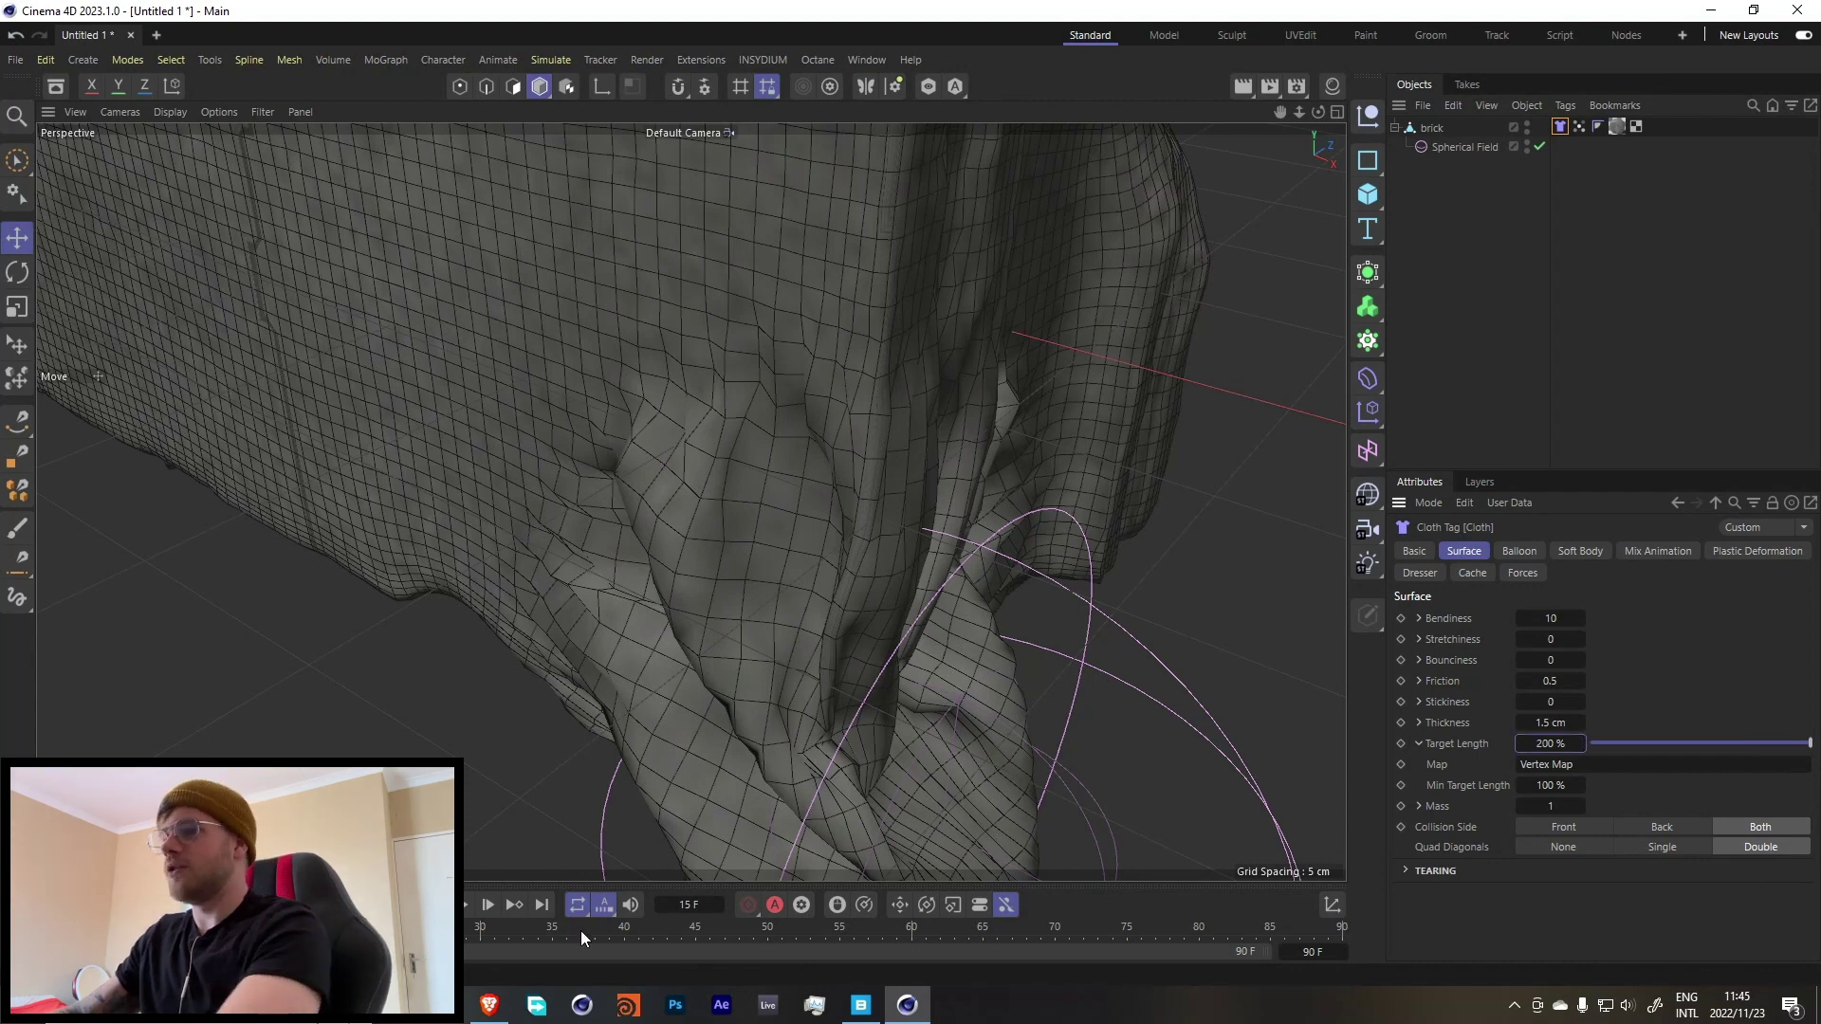
{"action": "left_click", "coordinate": [471, 907]}
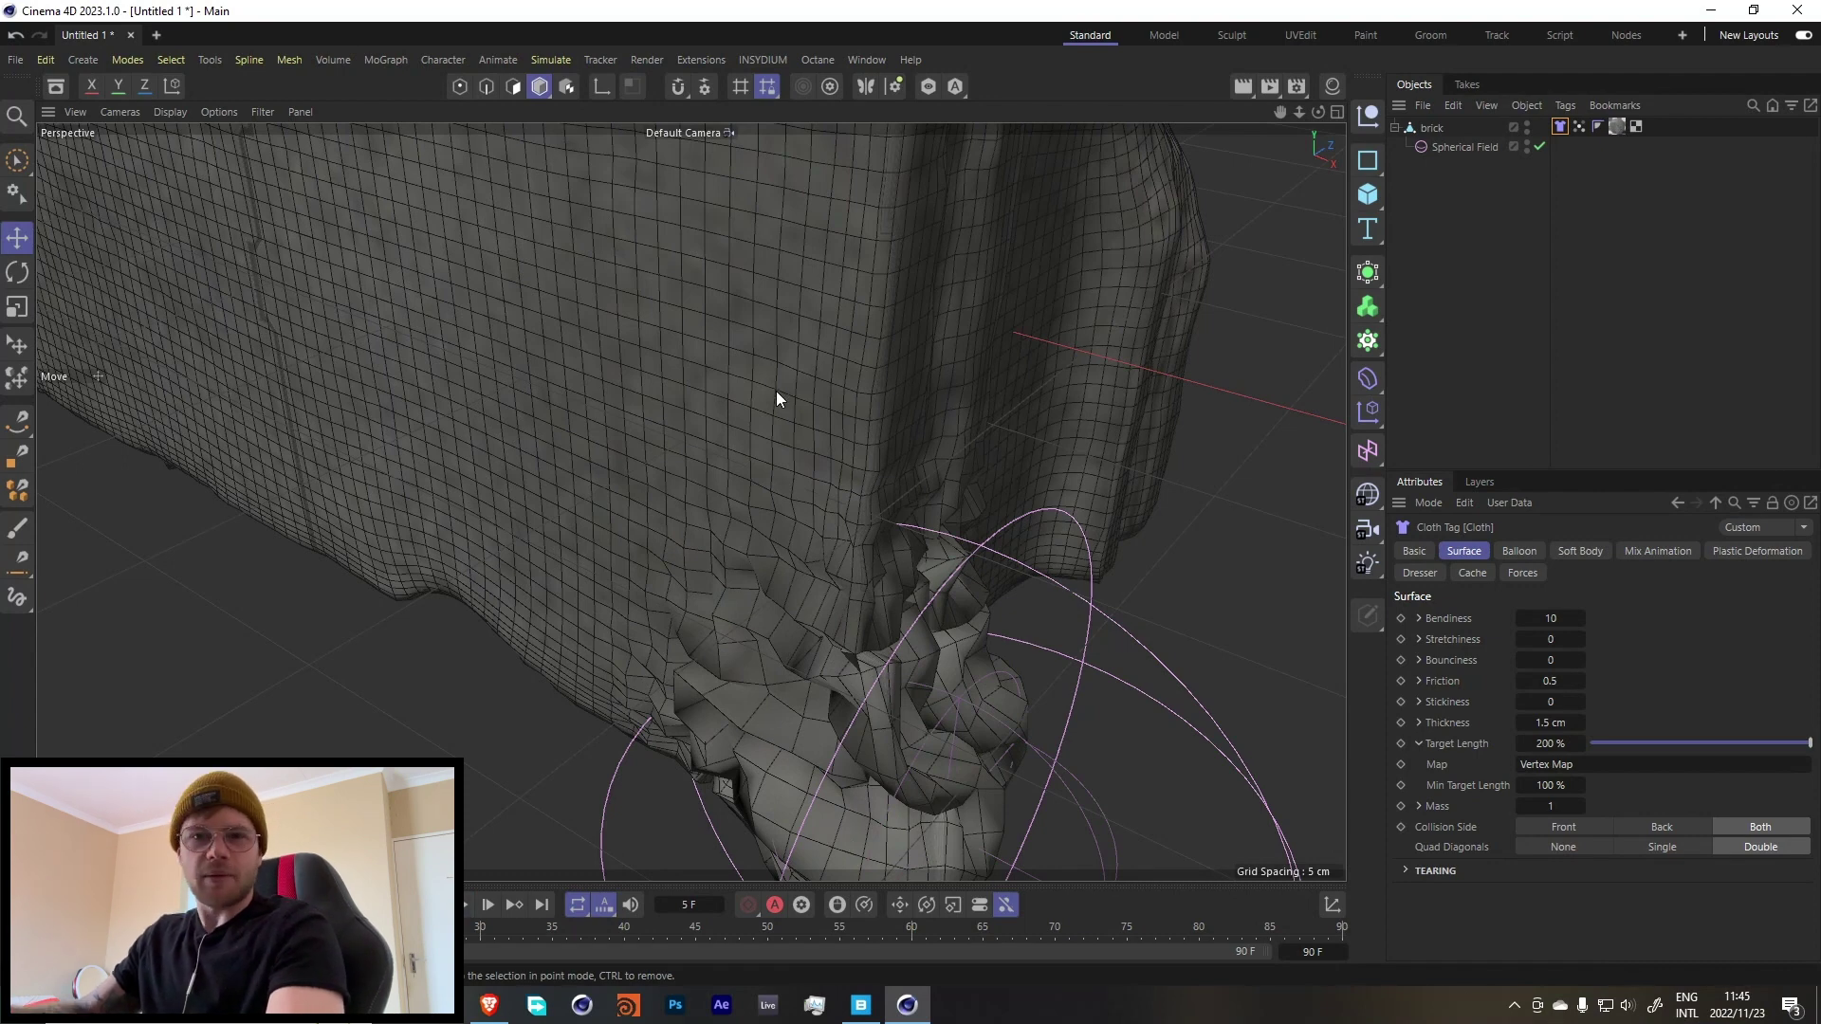
{"action": "type", "text": "150"}
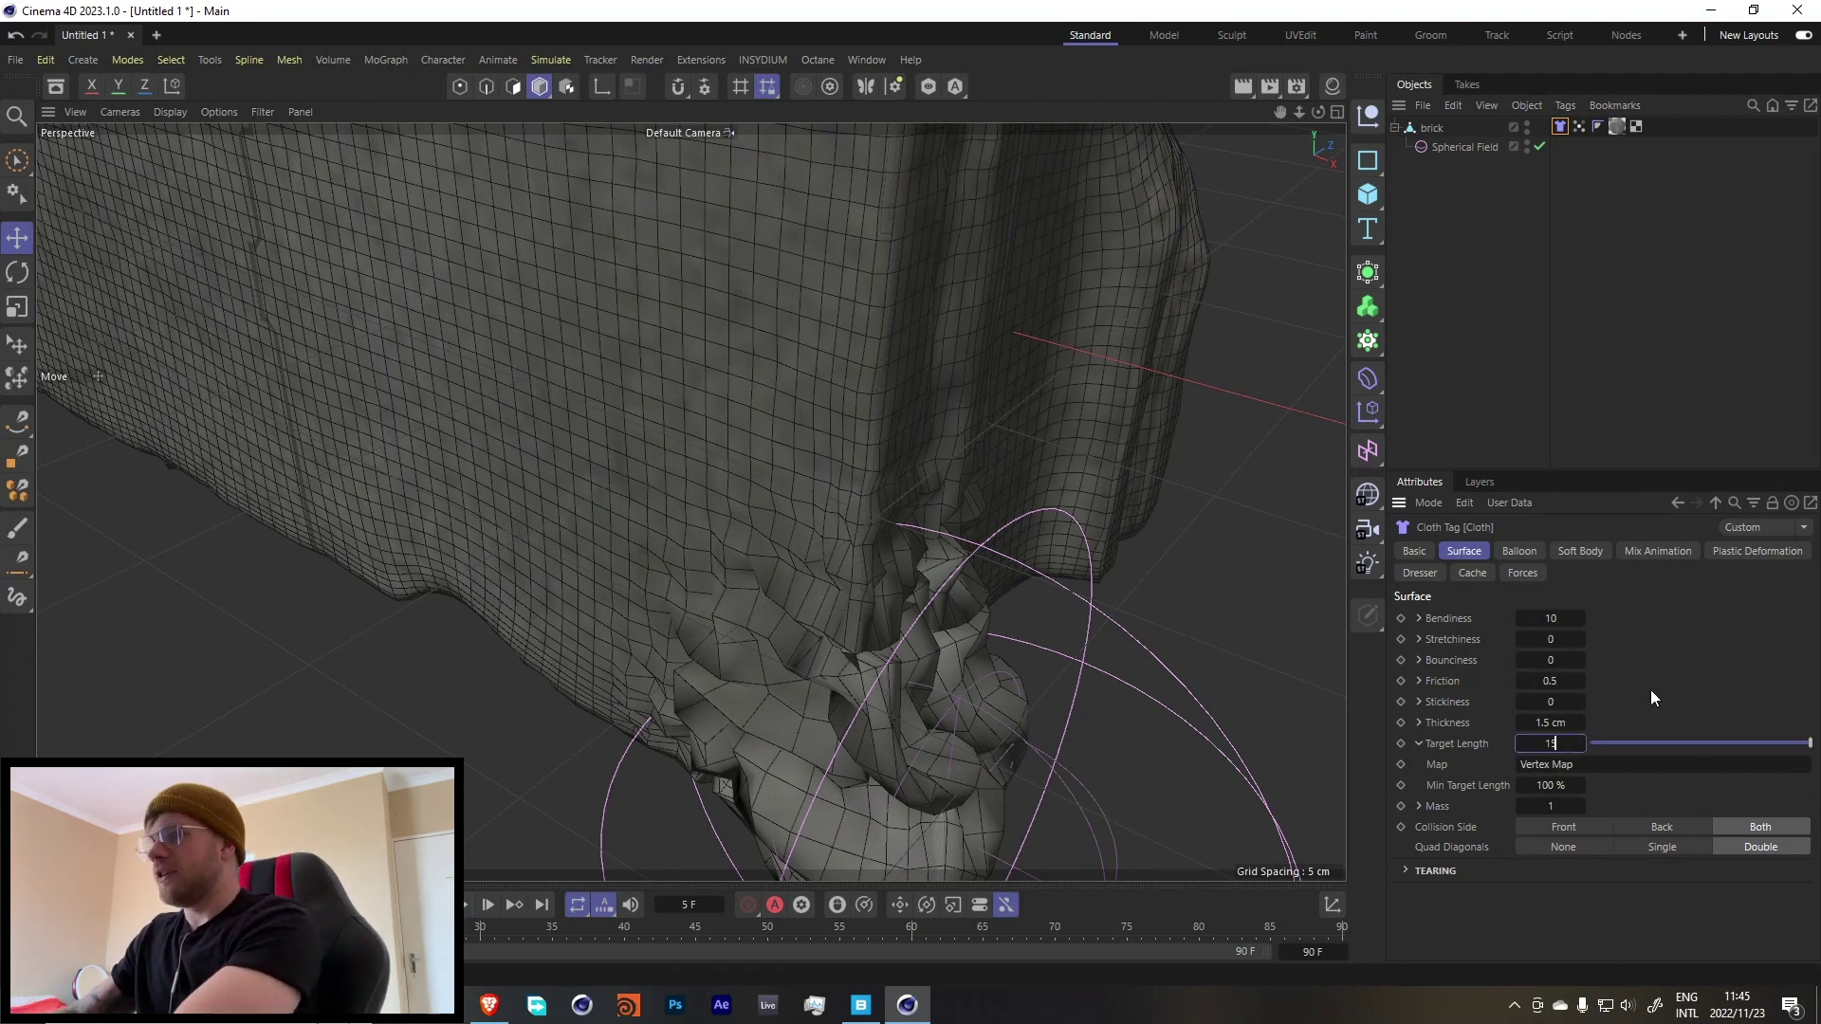
{"action": "key", "text": "Return"}
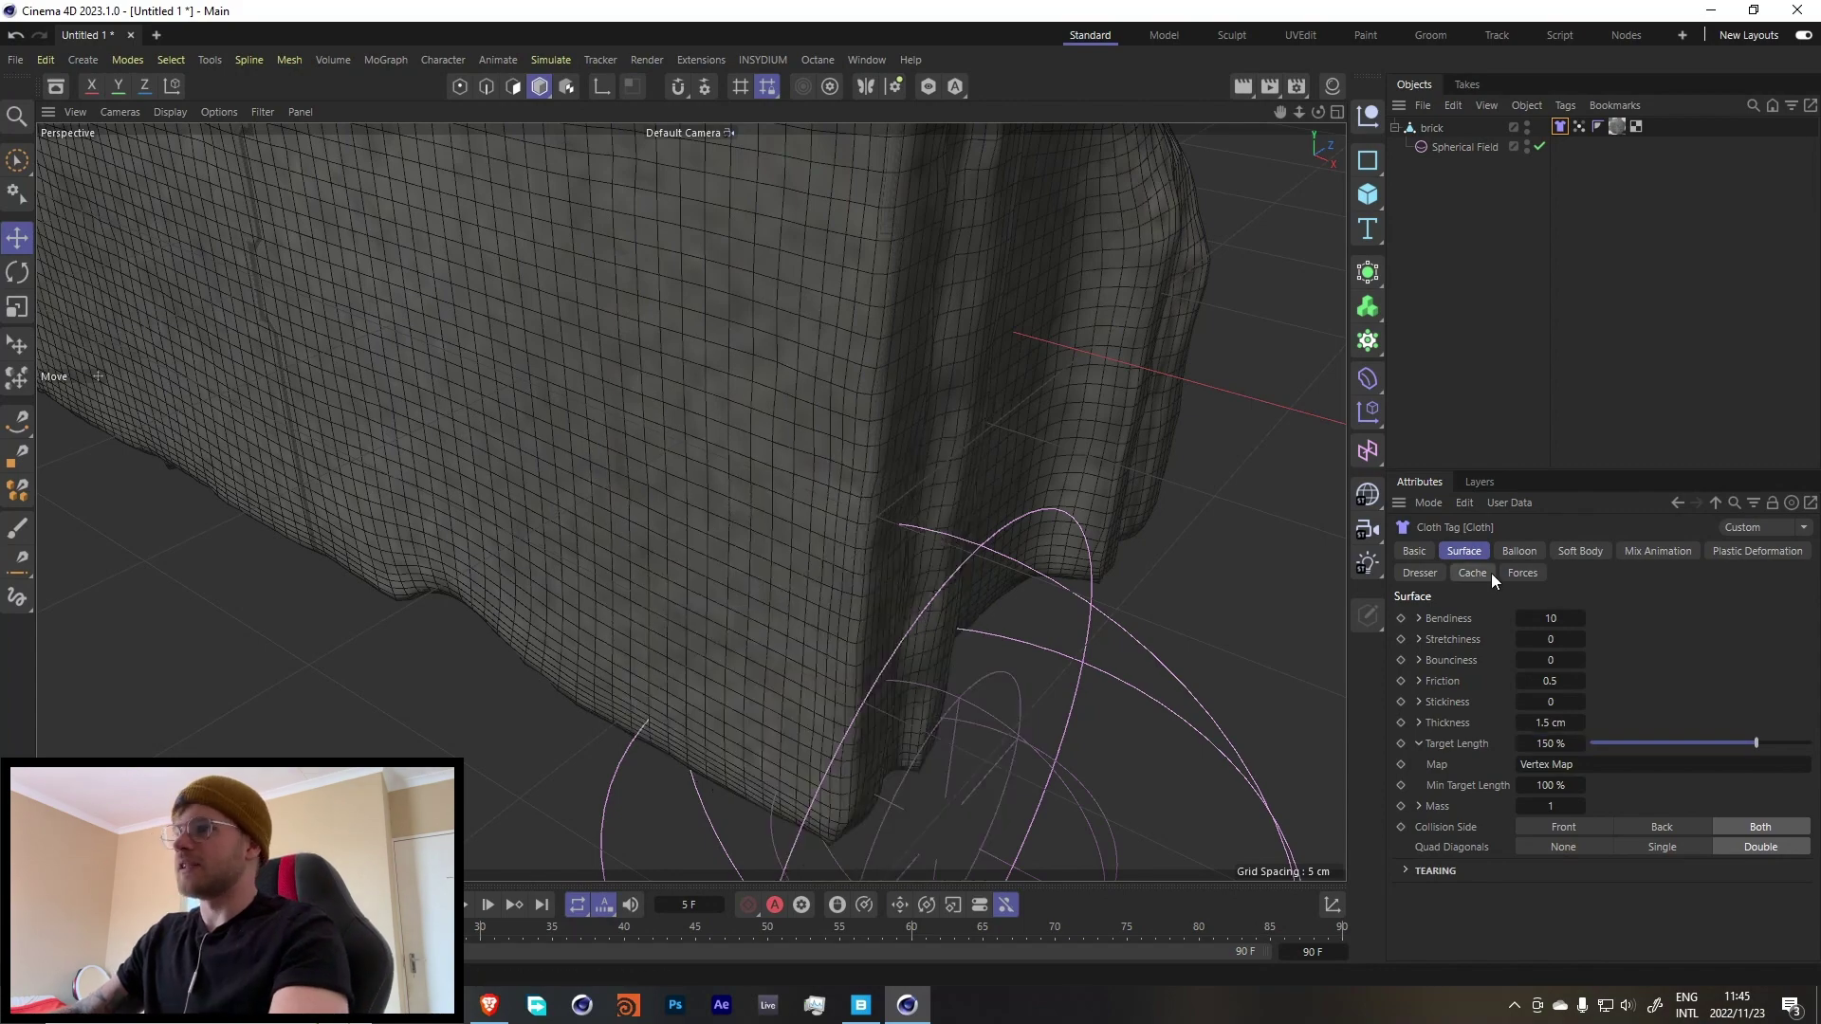
{"action": "scroll", "coordinate": [692, 532], "scroll_direction": "down", "scroll_amount": 10}
{"action": "key", "text": "shift+f"}
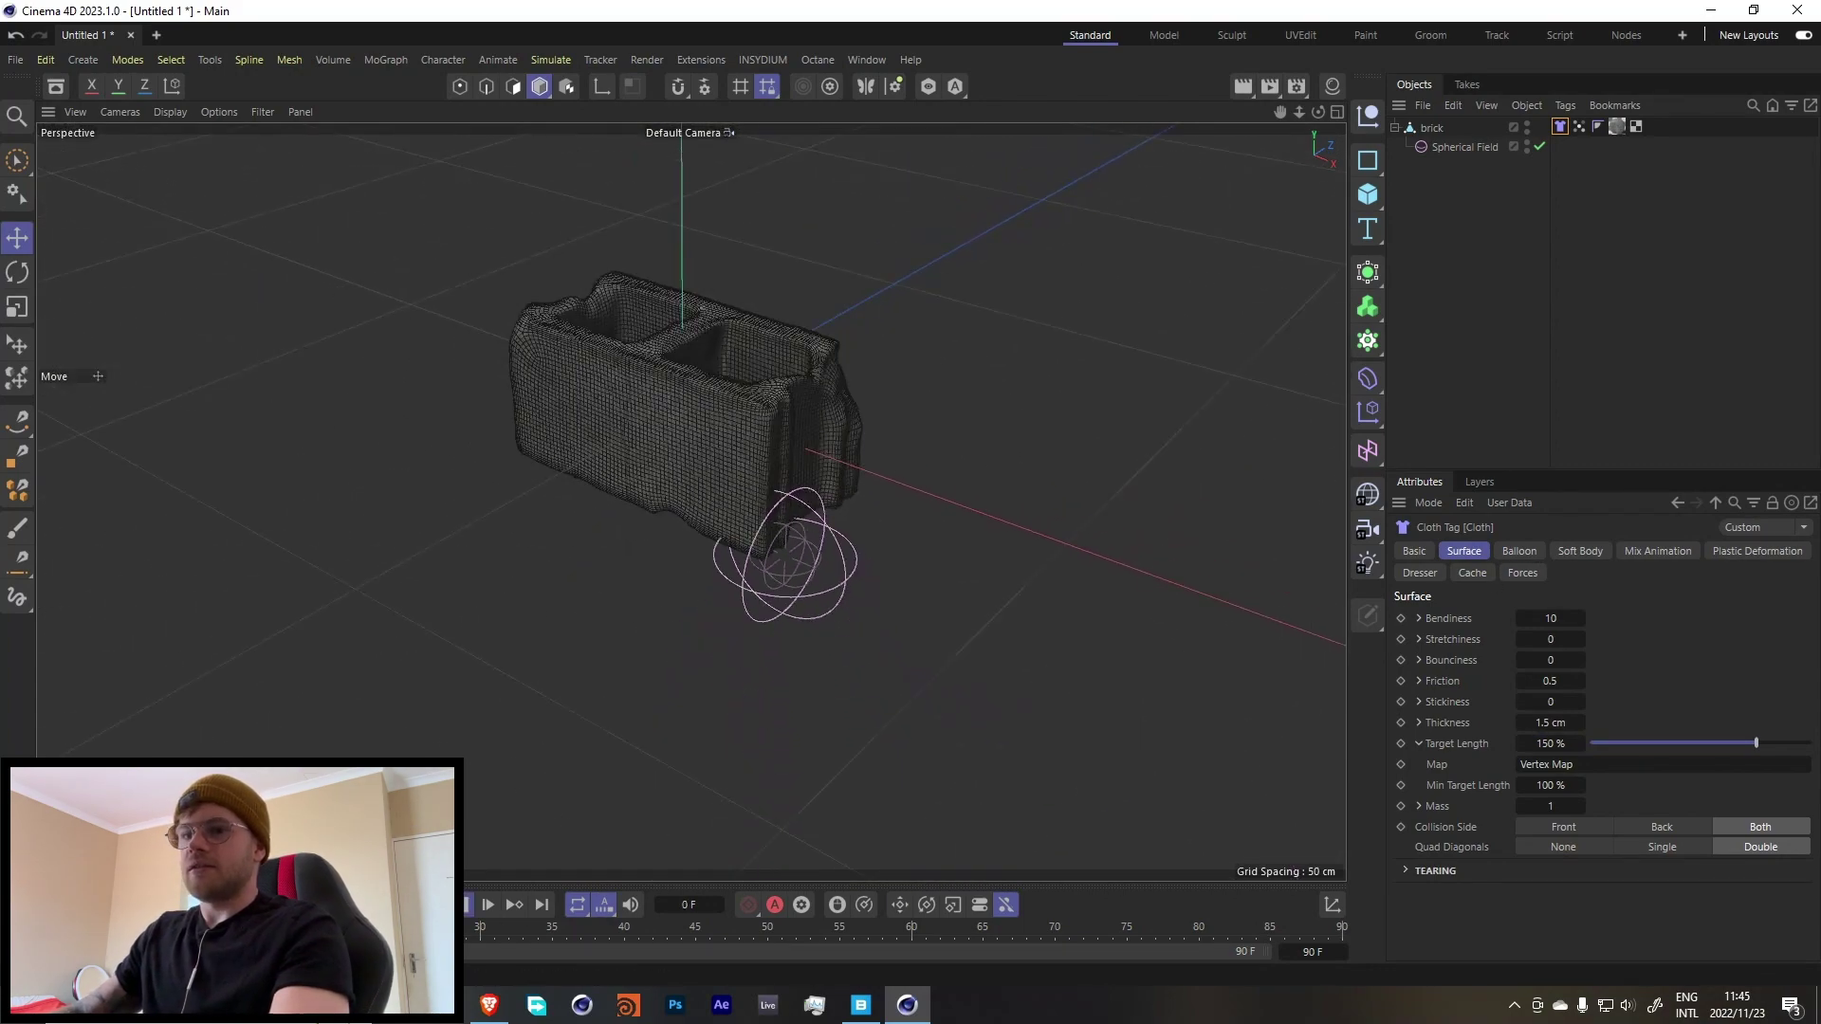
{"action": "left_click", "coordinate": [462, 905]}
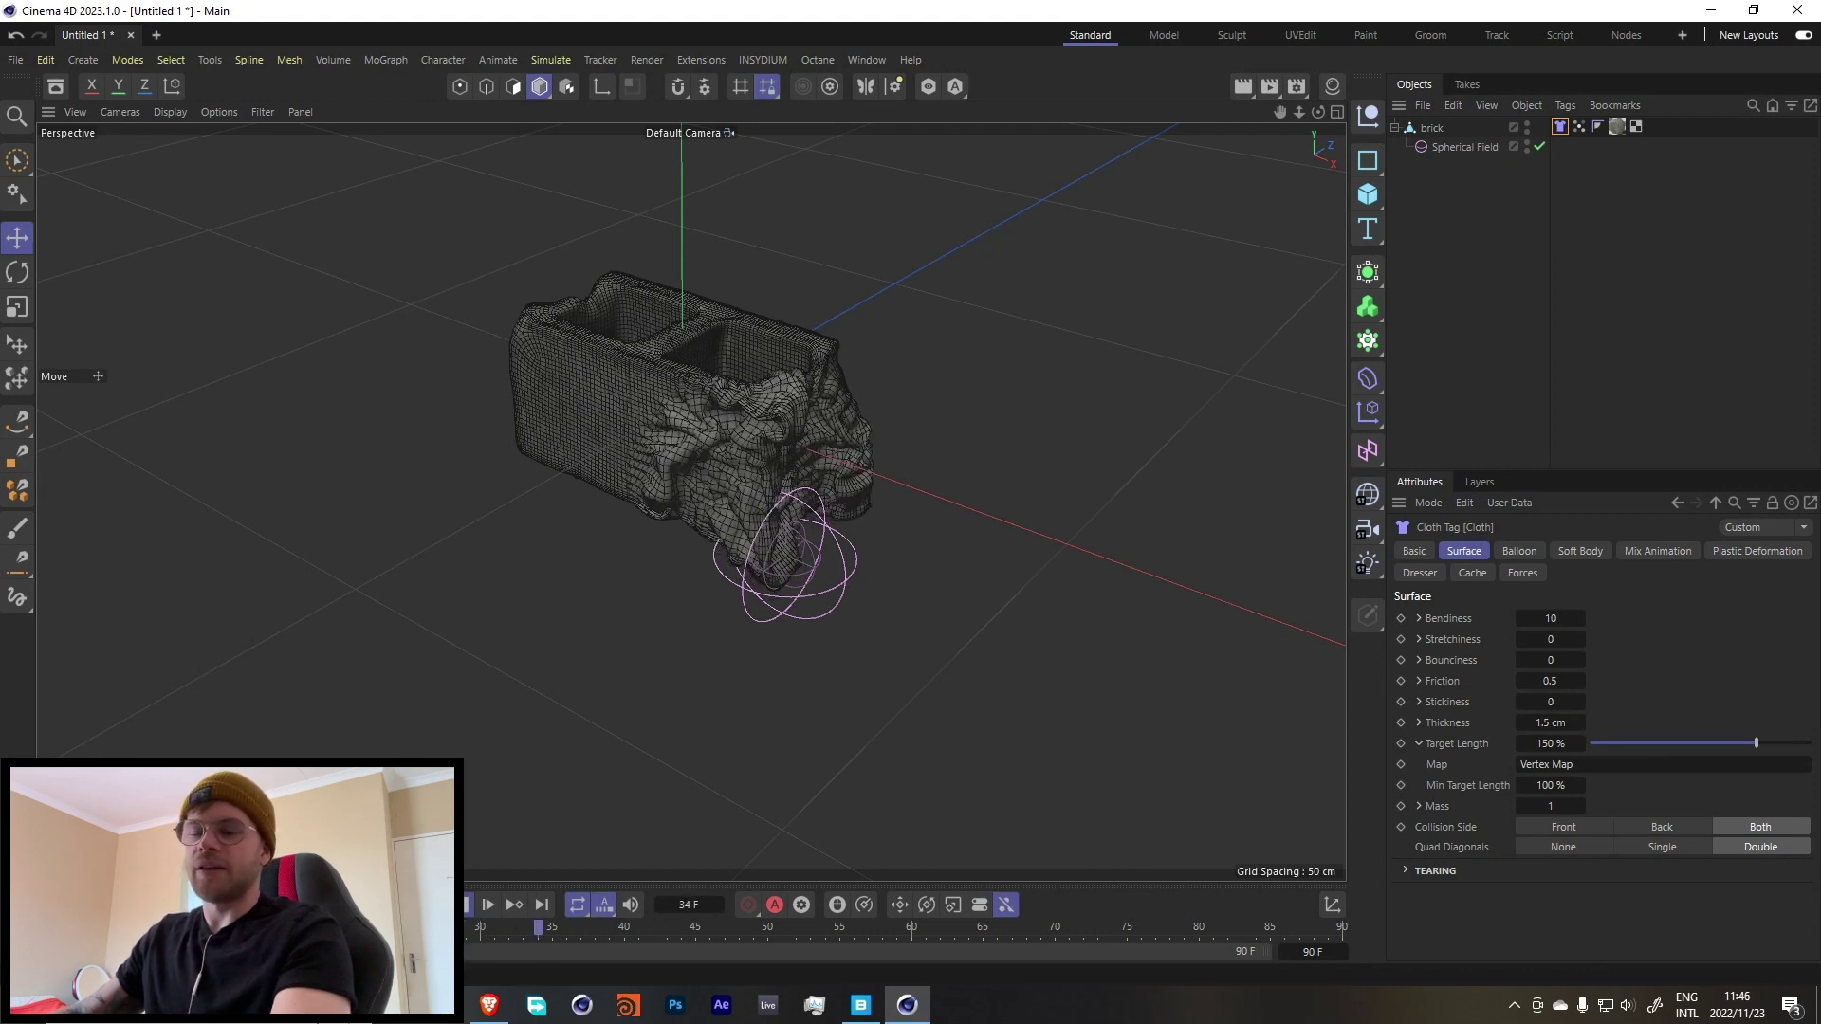
{"action": "left_click", "coordinate": [466, 905]}
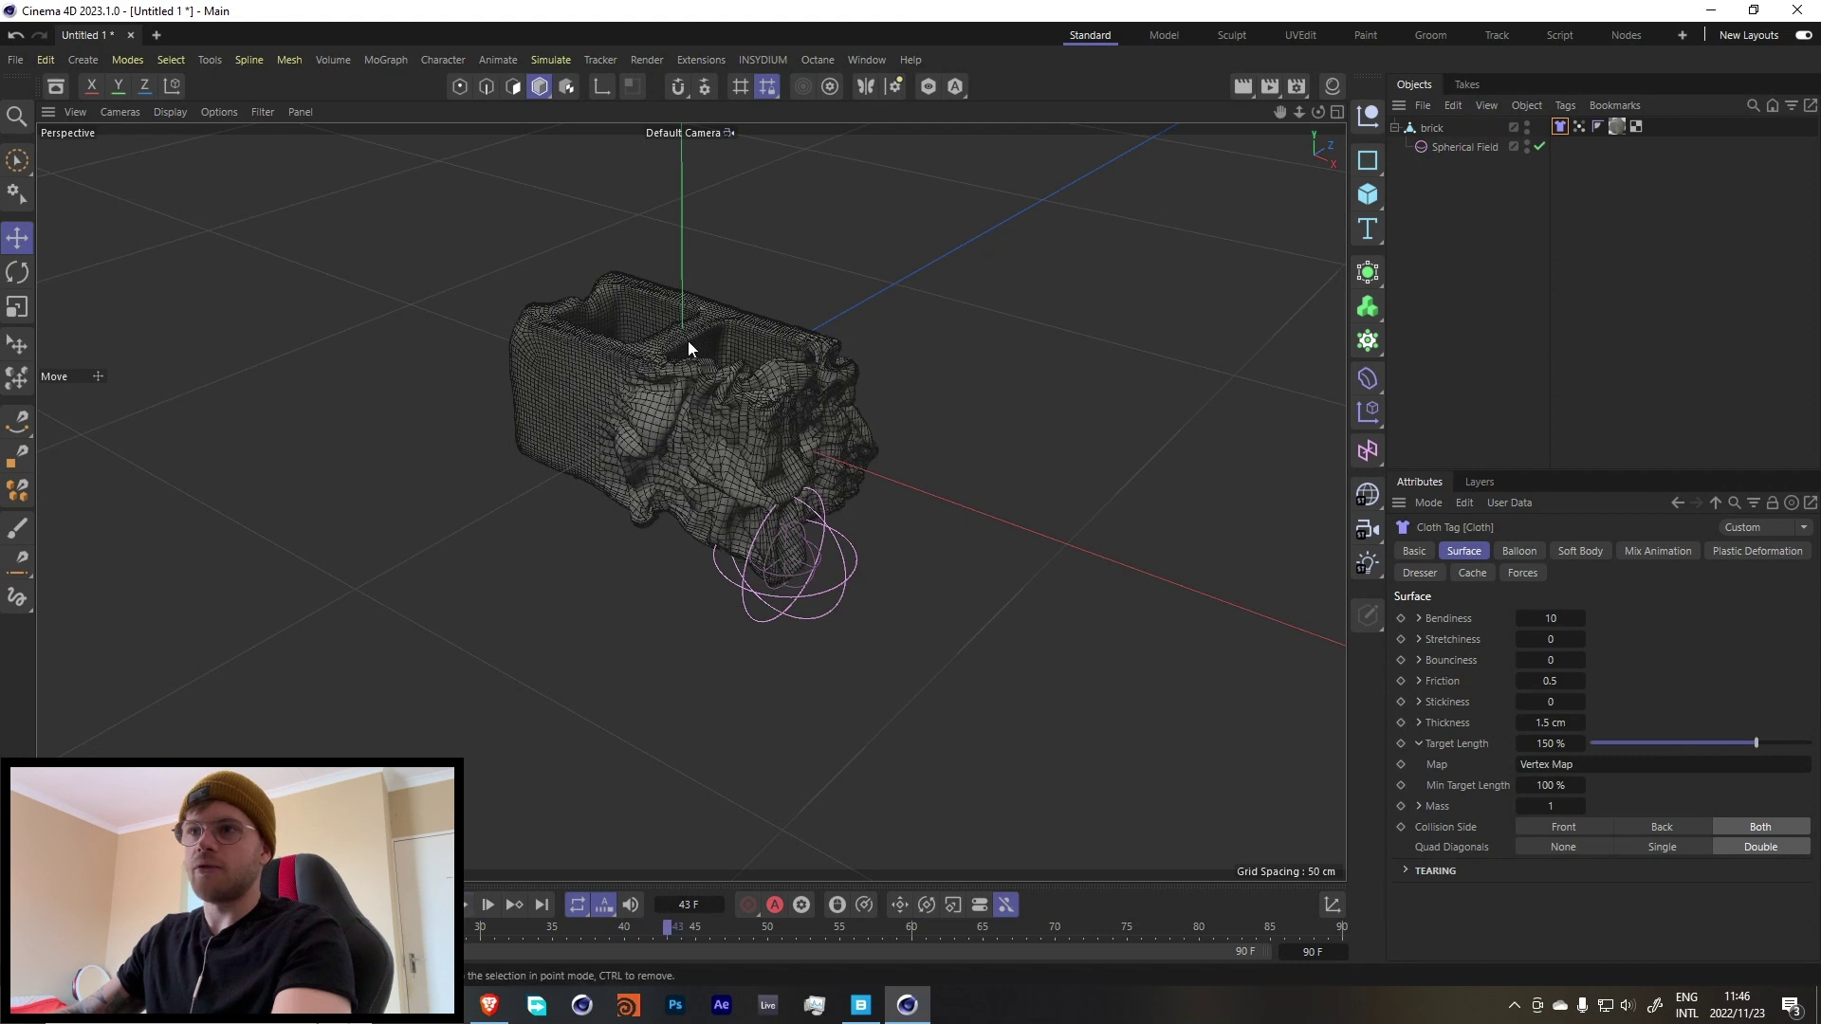
Enable Balloon with Overpressure 3 and replay from the start to watch the brick inflate.
{"action": "left_click", "coordinate": [1517, 554]}
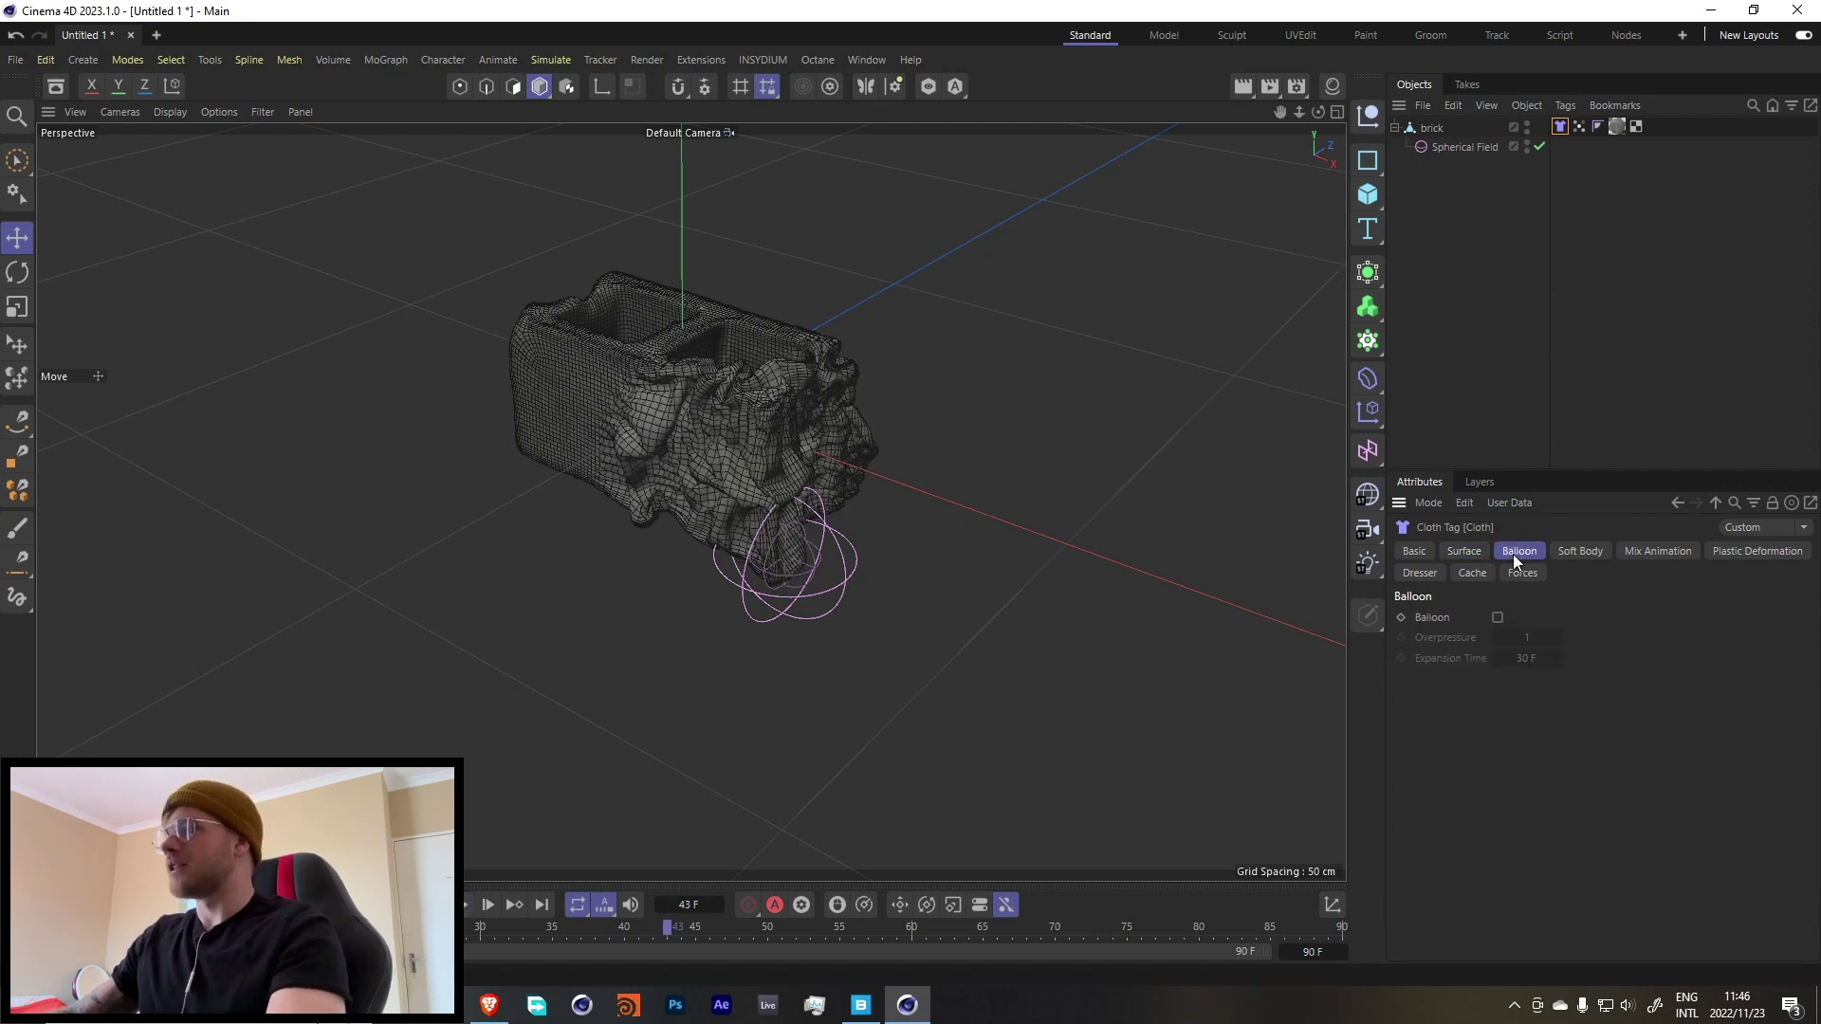
{"action": "left_click", "coordinate": [1502, 618]}
{"action": "left_click", "coordinate": [1522, 637]}
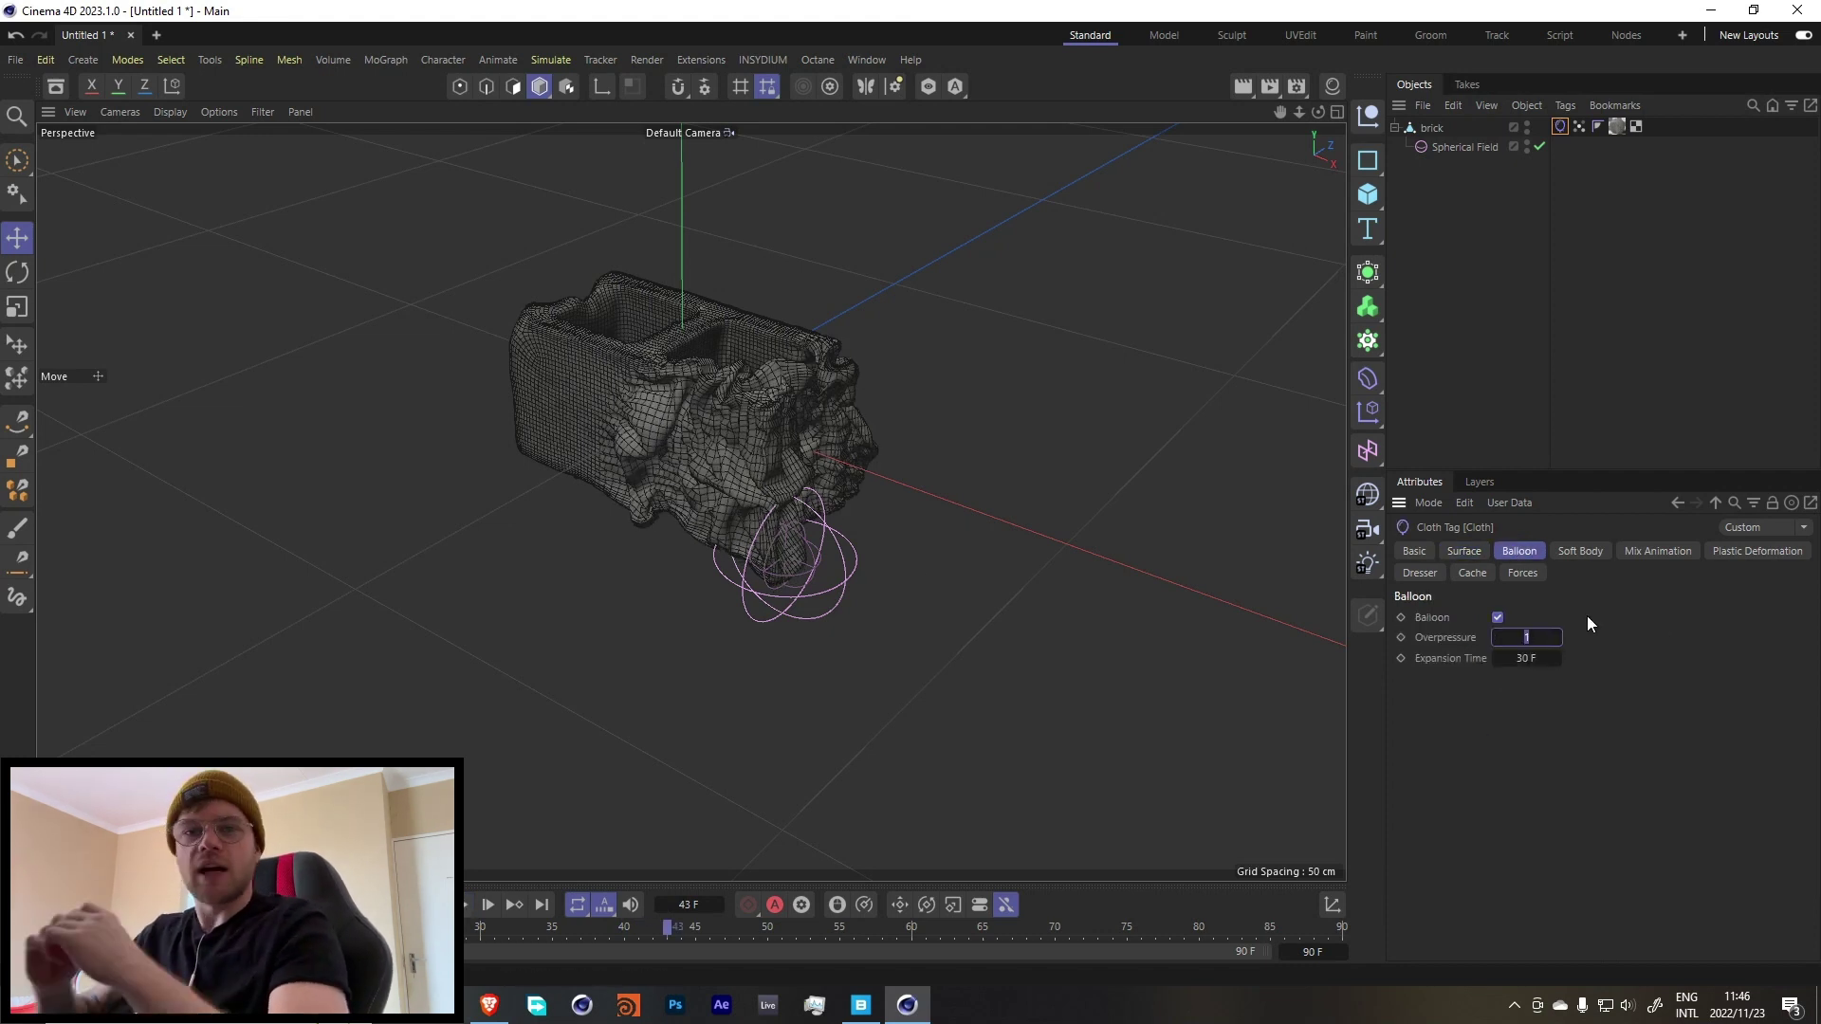
{"action": "type", "text": "3"}
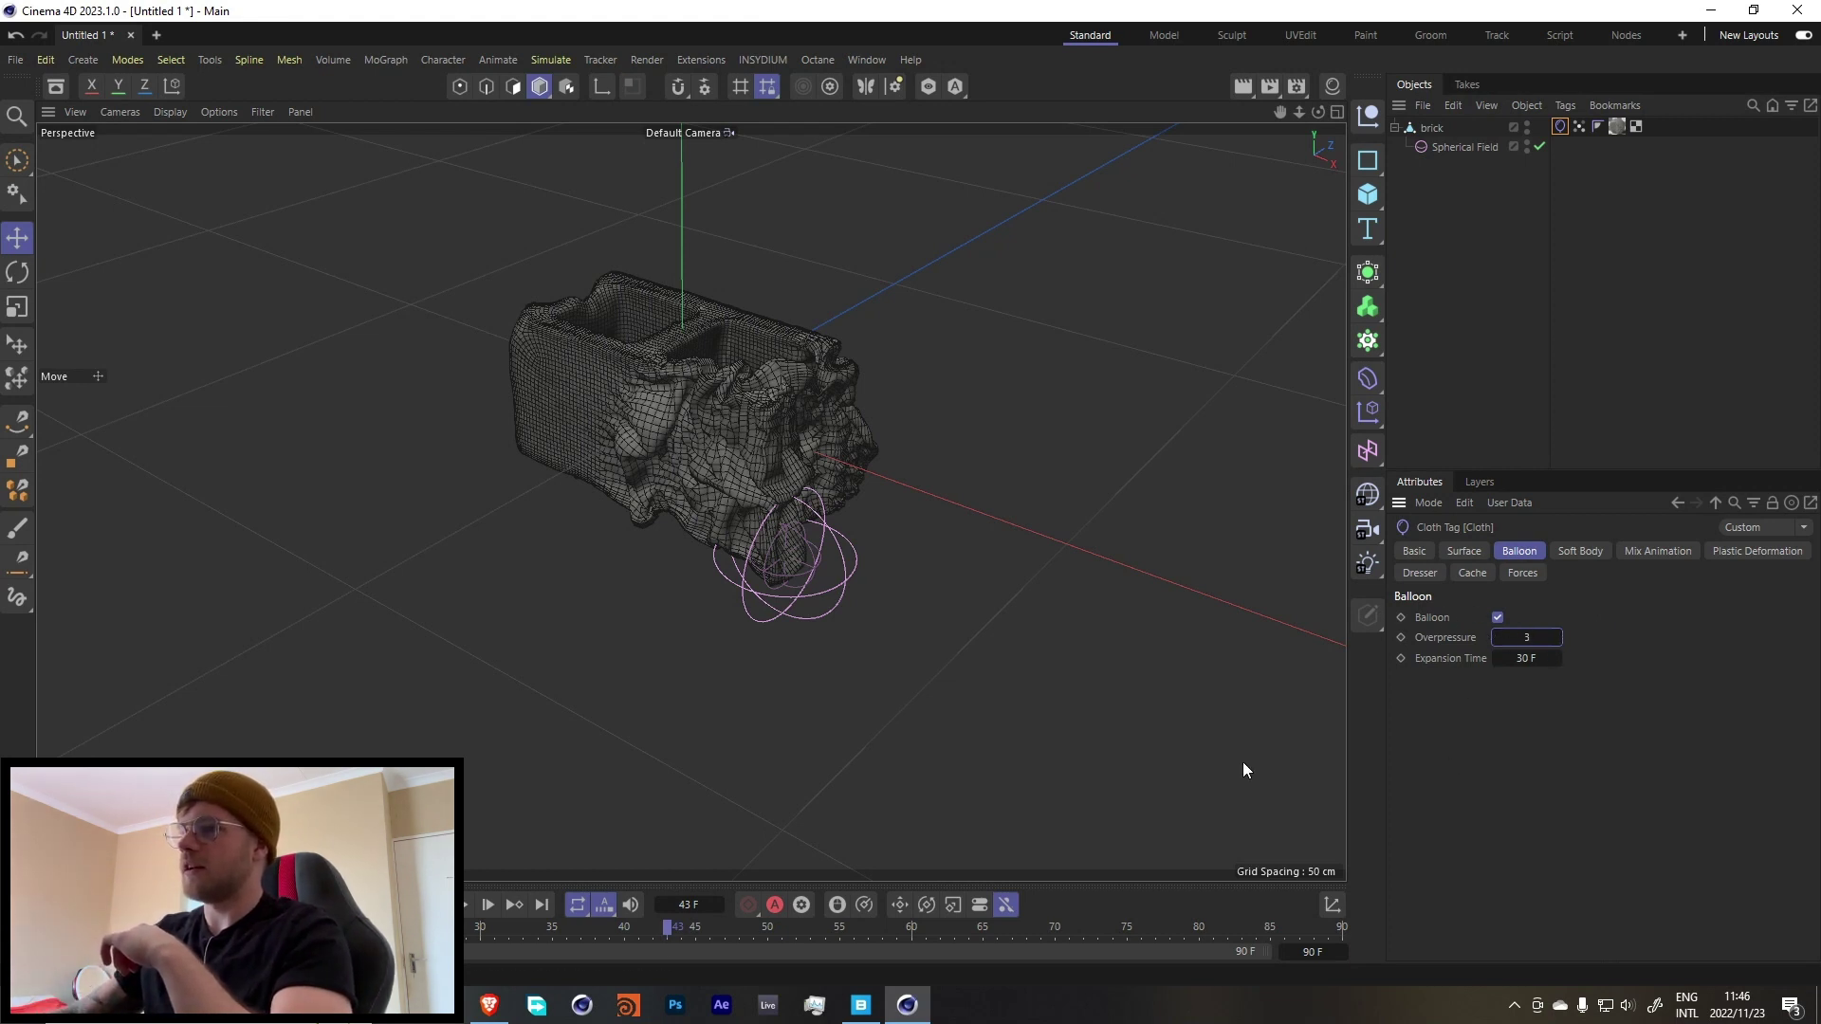
{"action": "key", "text": "shift+f"}
{"action": "left_click", "coordinate": [464, 907]}
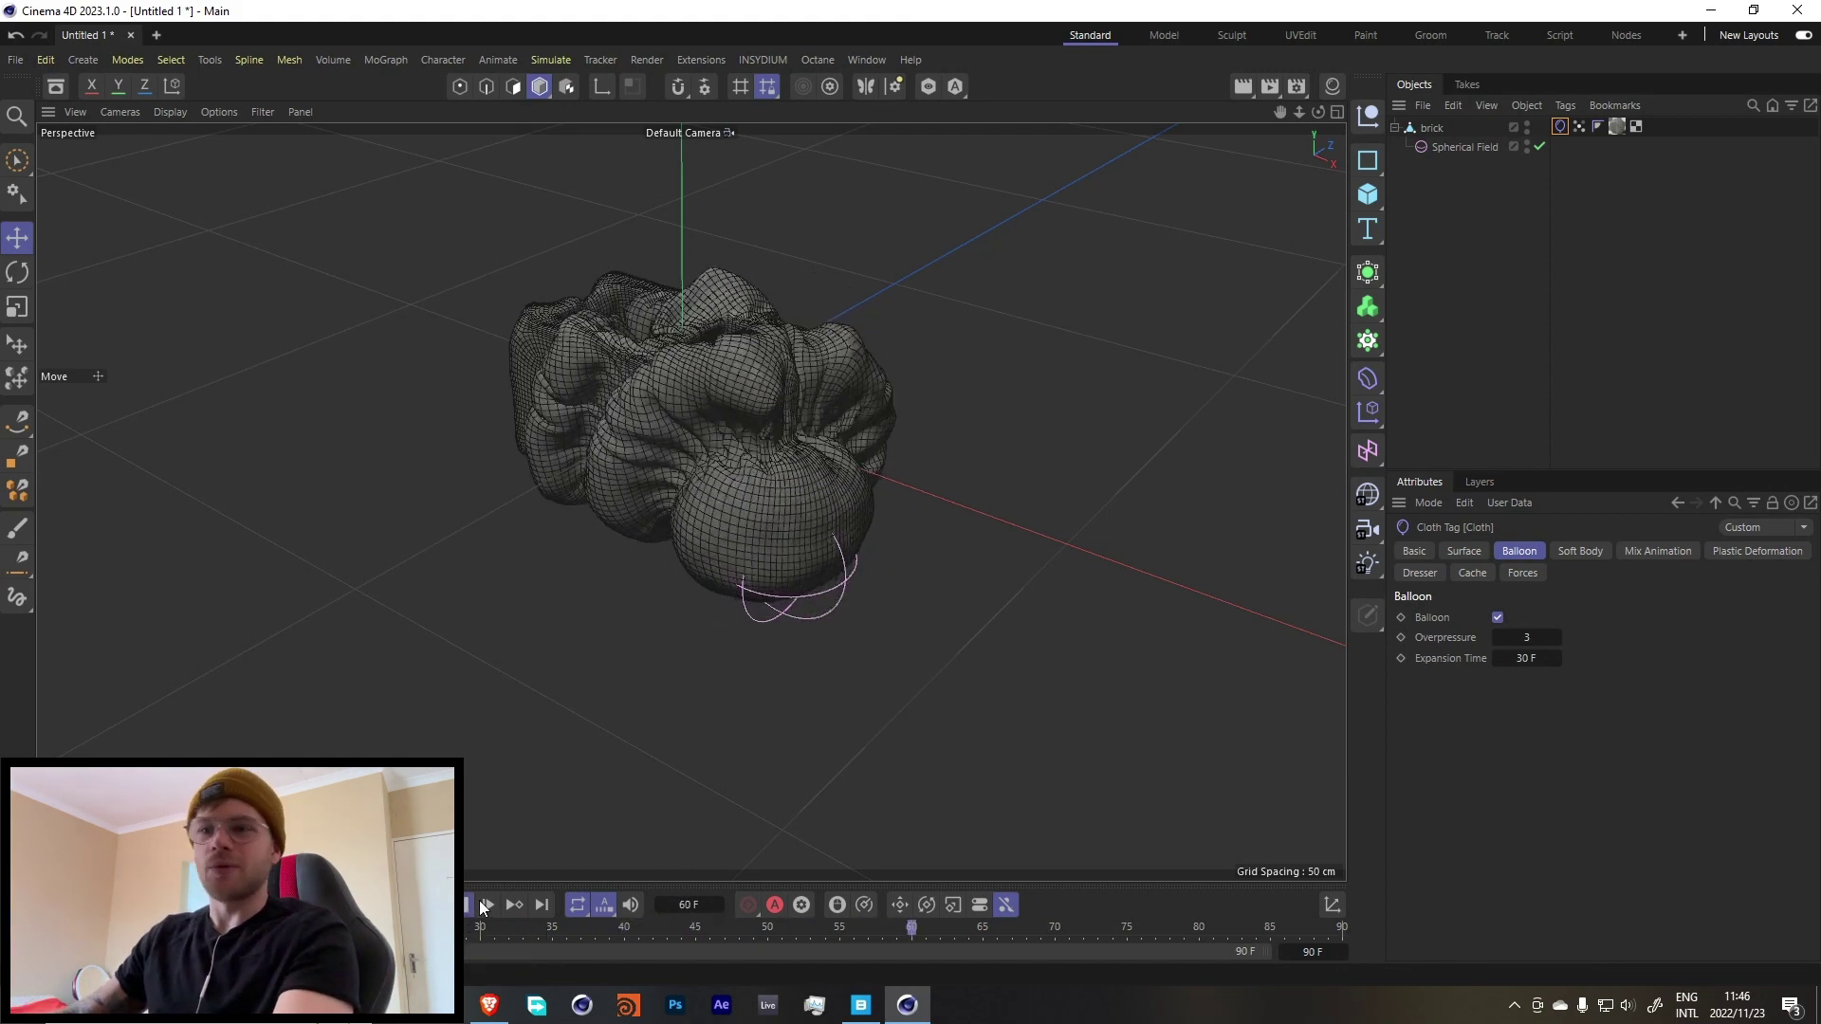
{"action": "left_click_drag", "start_coordinate": [763, 702], "coordinate": [738, 451], "text": "alt"}
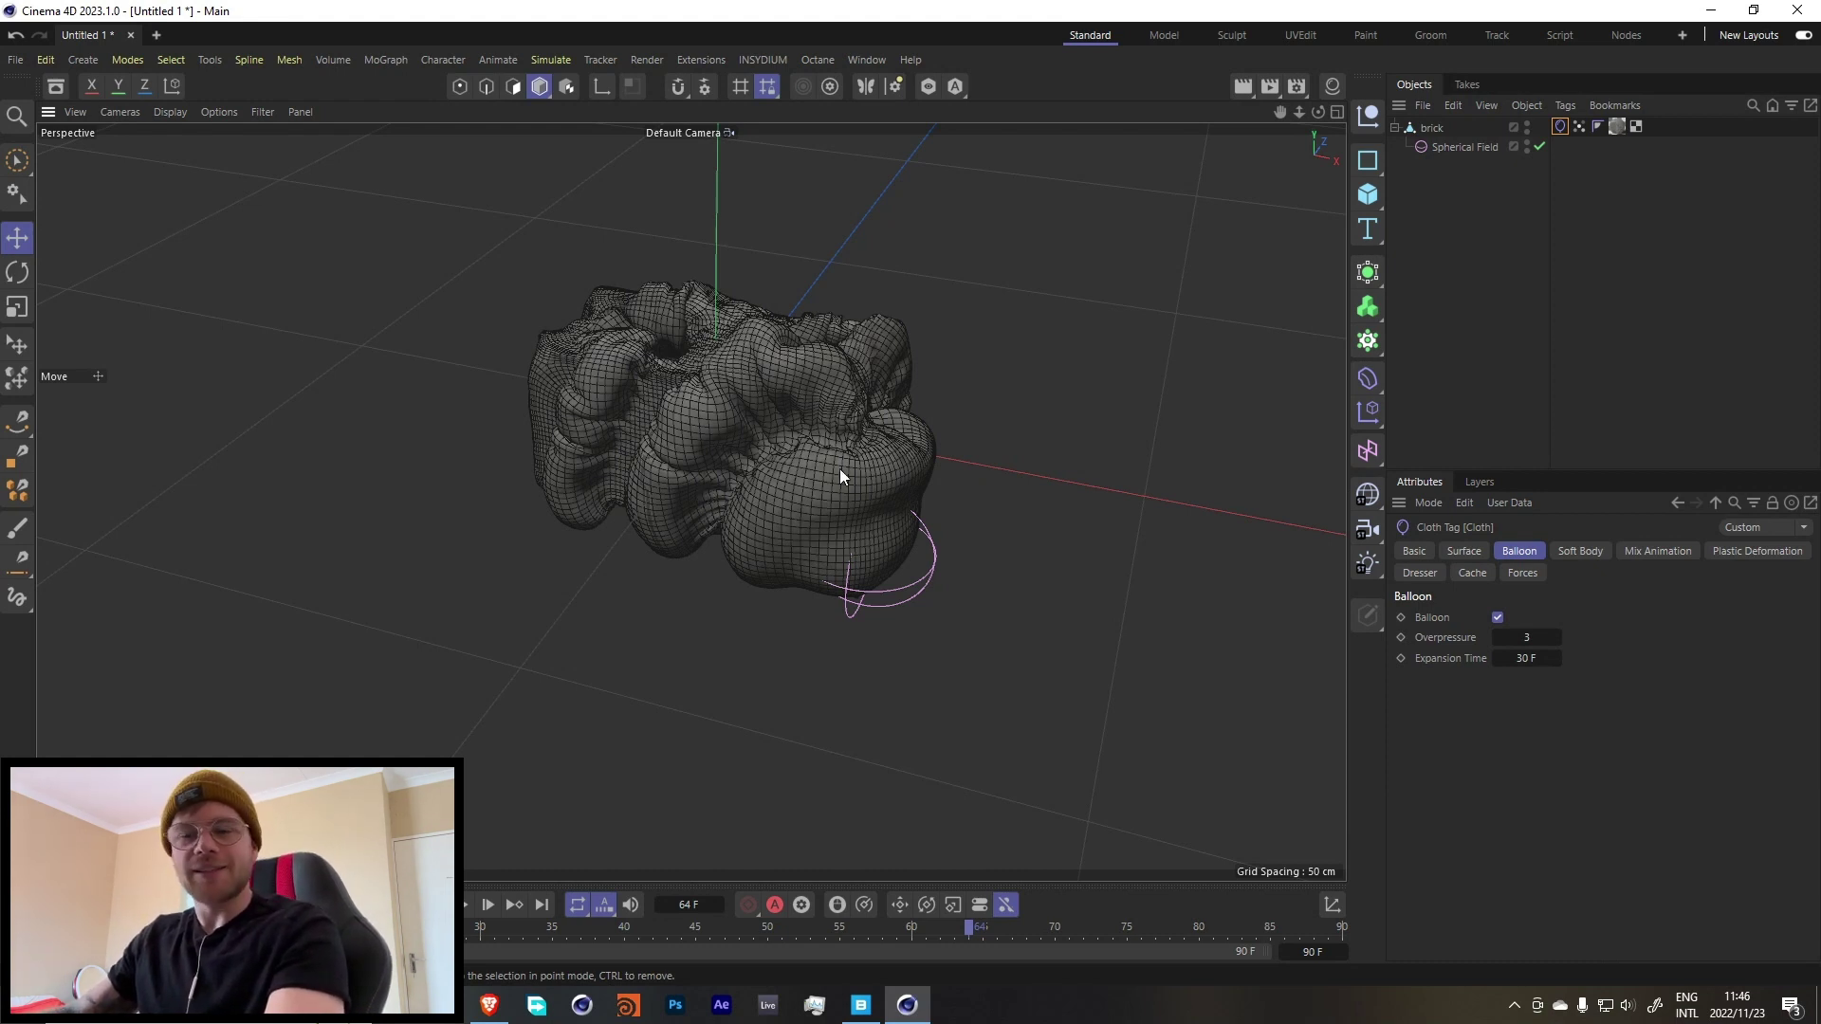
{"action": "left_click", "coordinate": [1426, 163]}
Open the Octane Live Viewer and add an Octane area light to the scene.
{"action": "left_click", "coordinate": [1398, 126]}
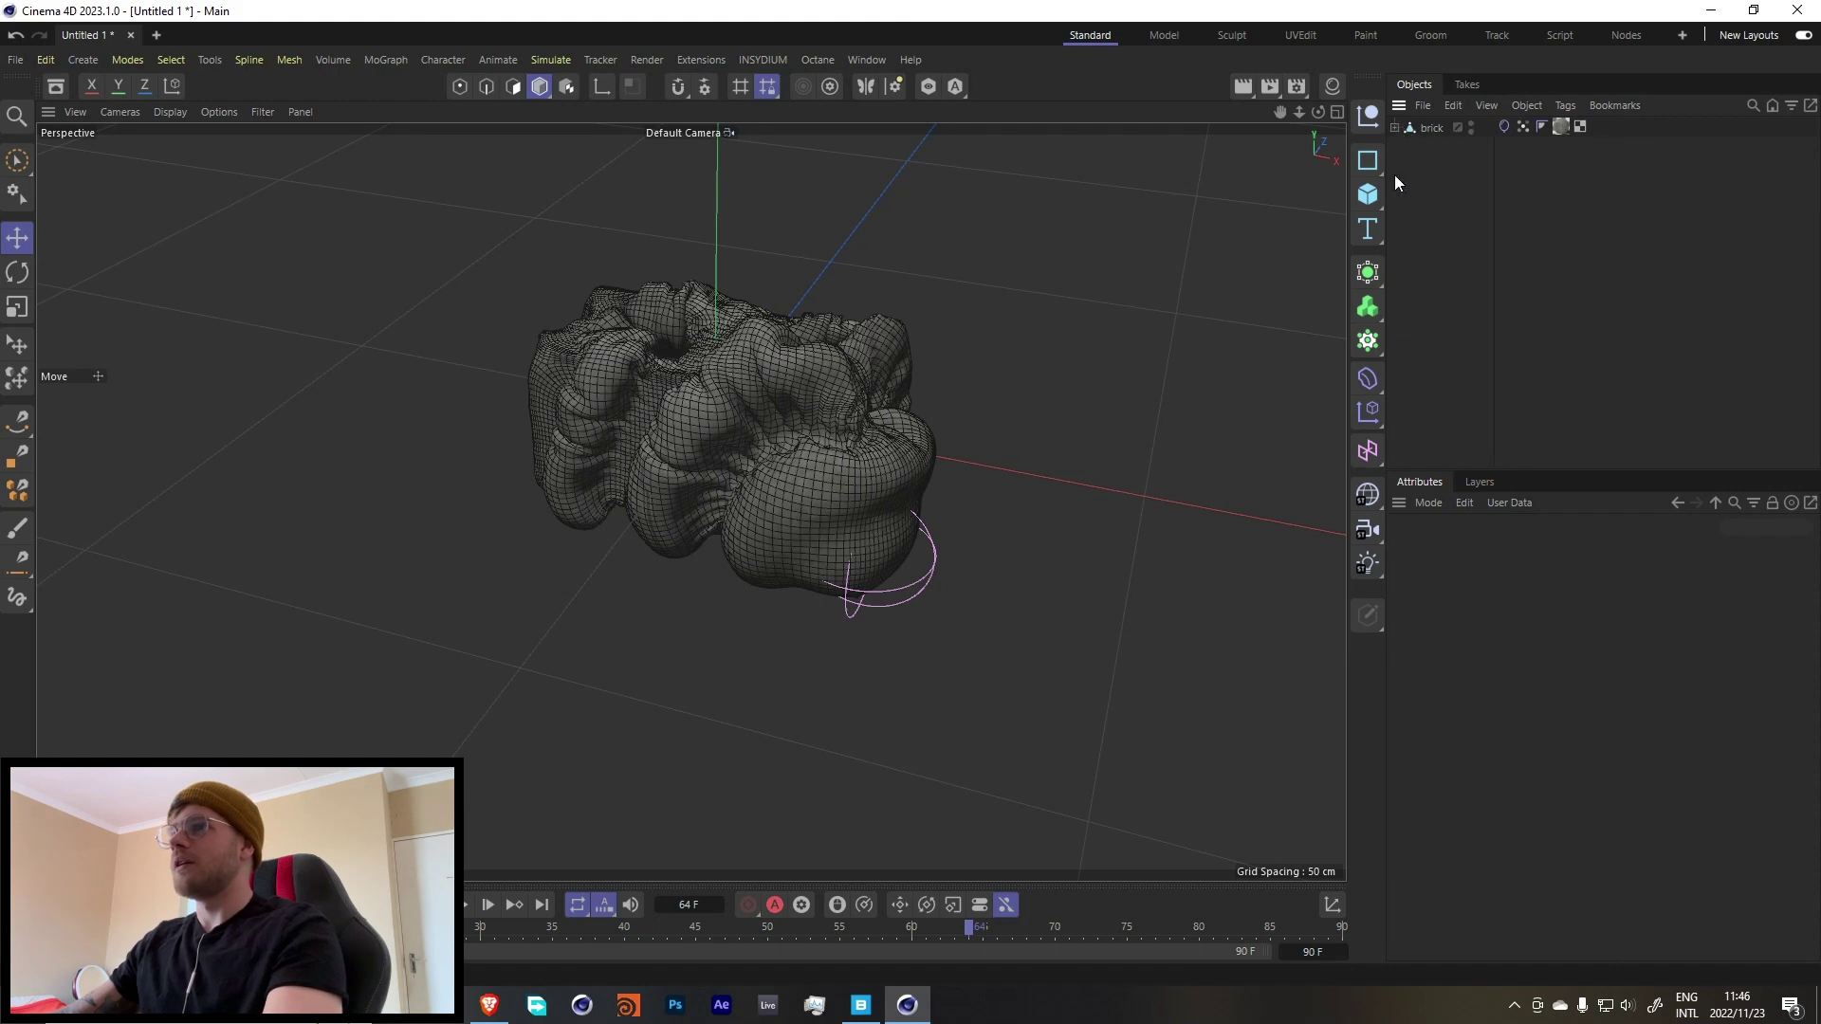
{"action": "key", "text": "shift+f"}
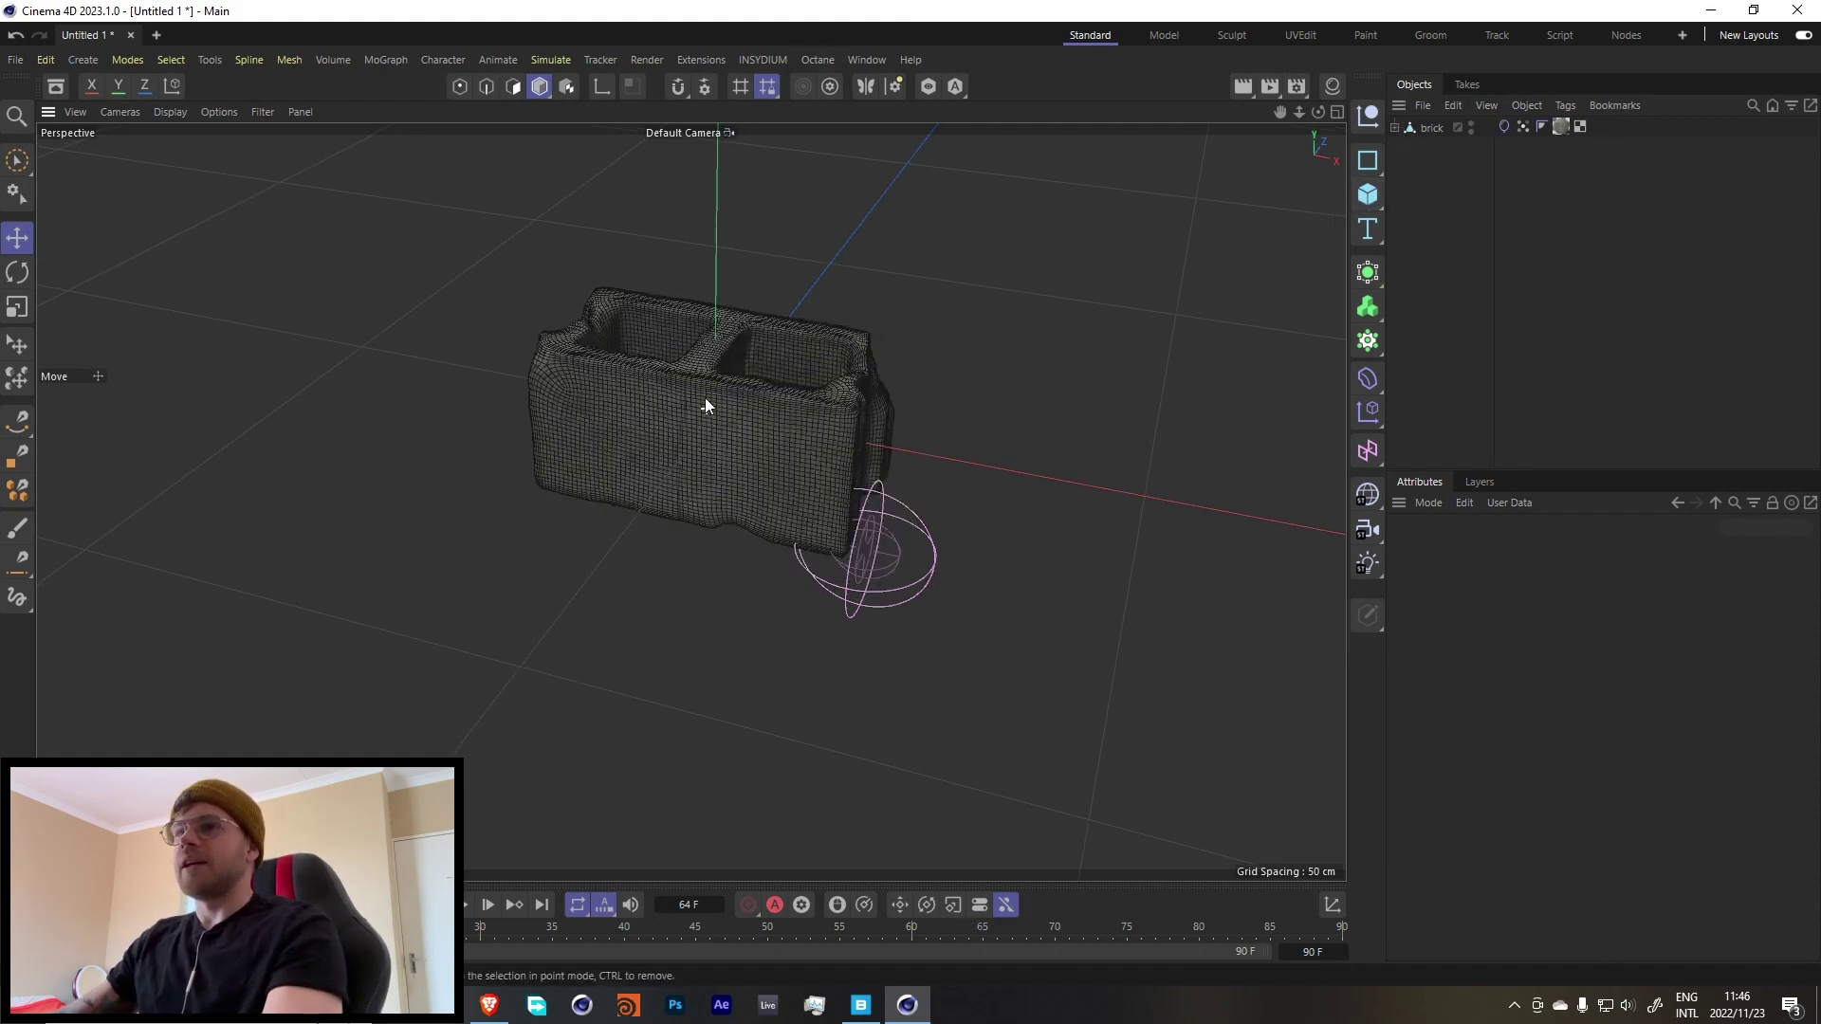
{"action": "scroll", "coordinate": [708, 400], "scroll_direction": "down", "scroll_amount": 4}
{"action": "left_click", "coordinate": [818, 58]}
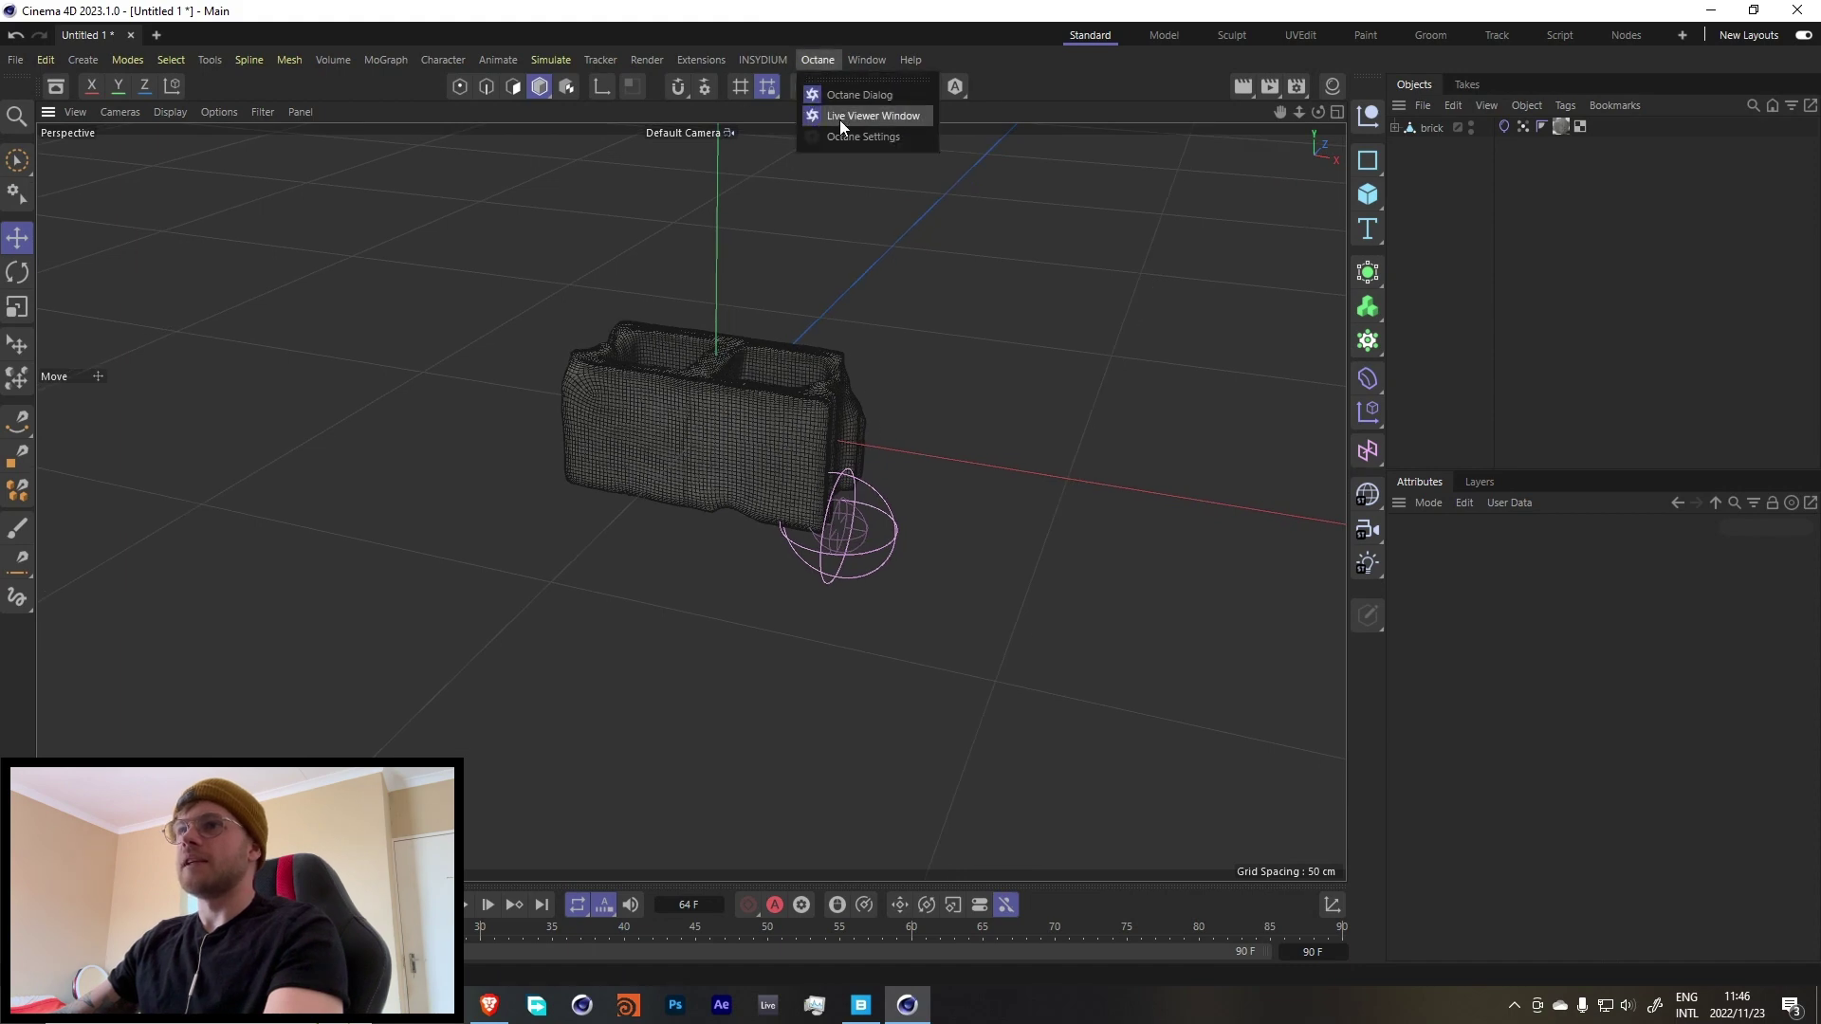
{"action": "left_click", "coordinate": [840, 119]}
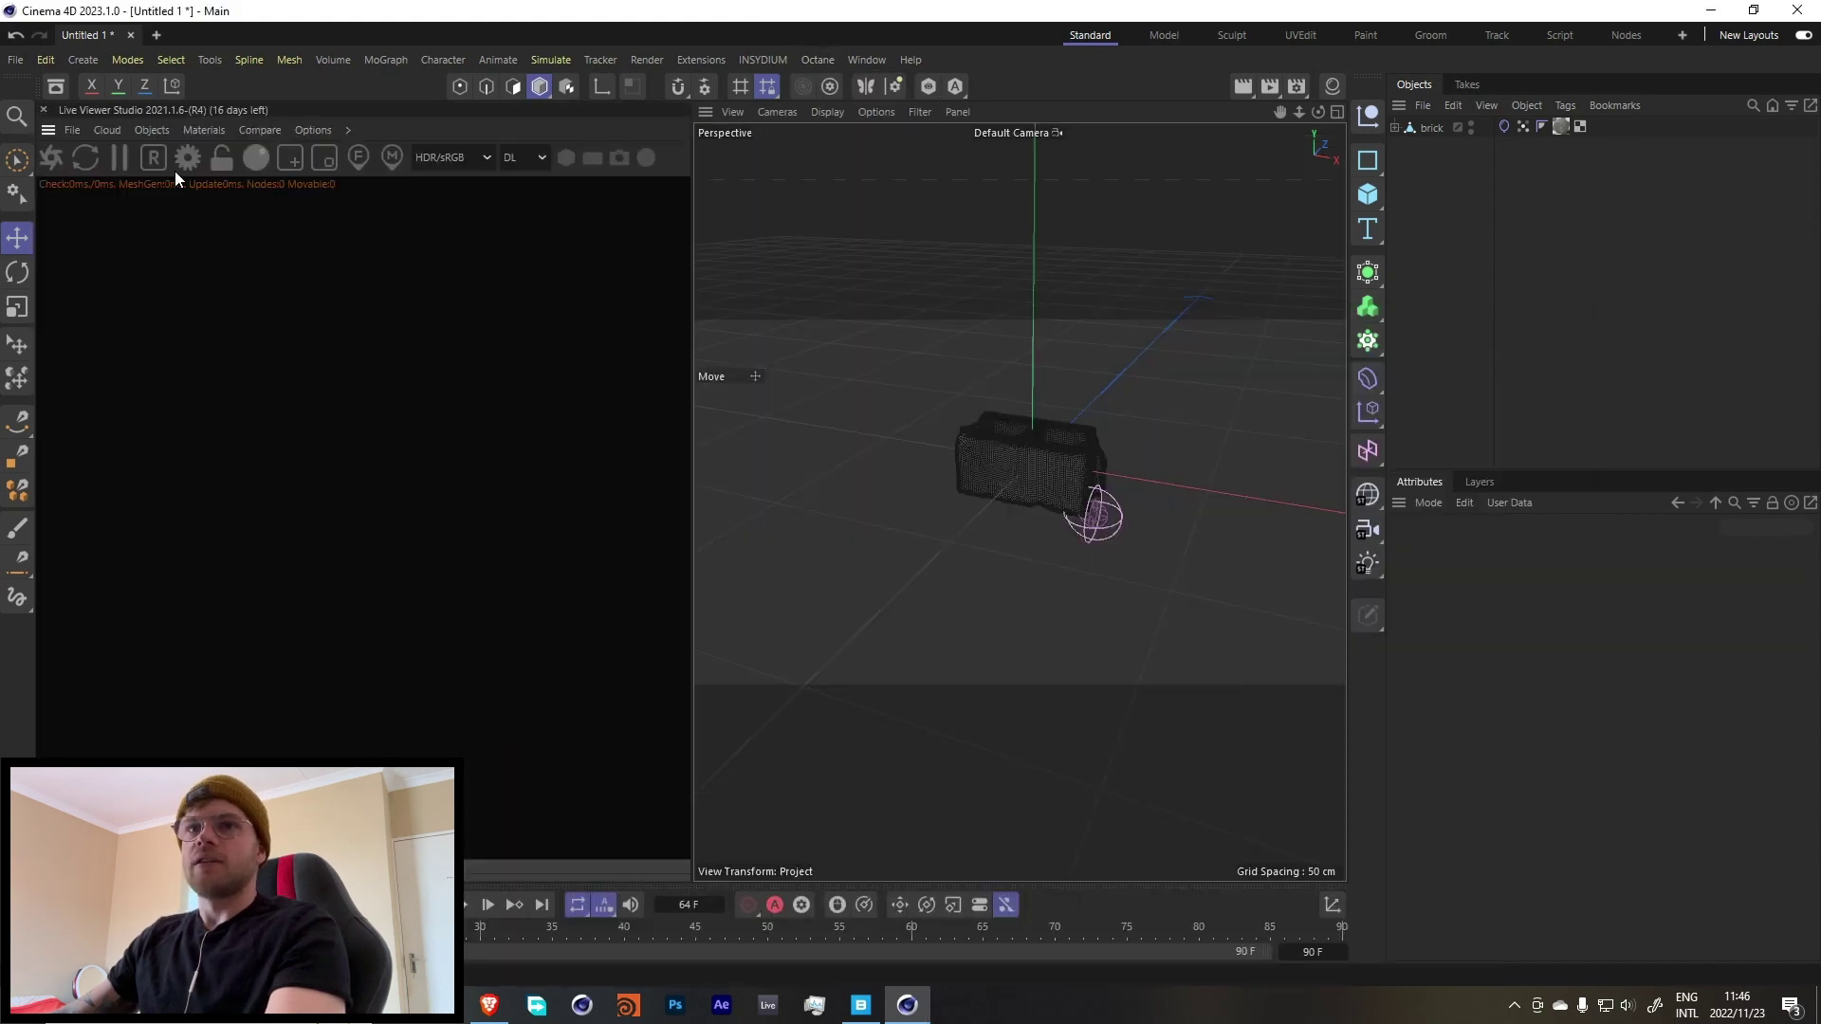
{"action": "left_click", "coordinate": [160, 130]}
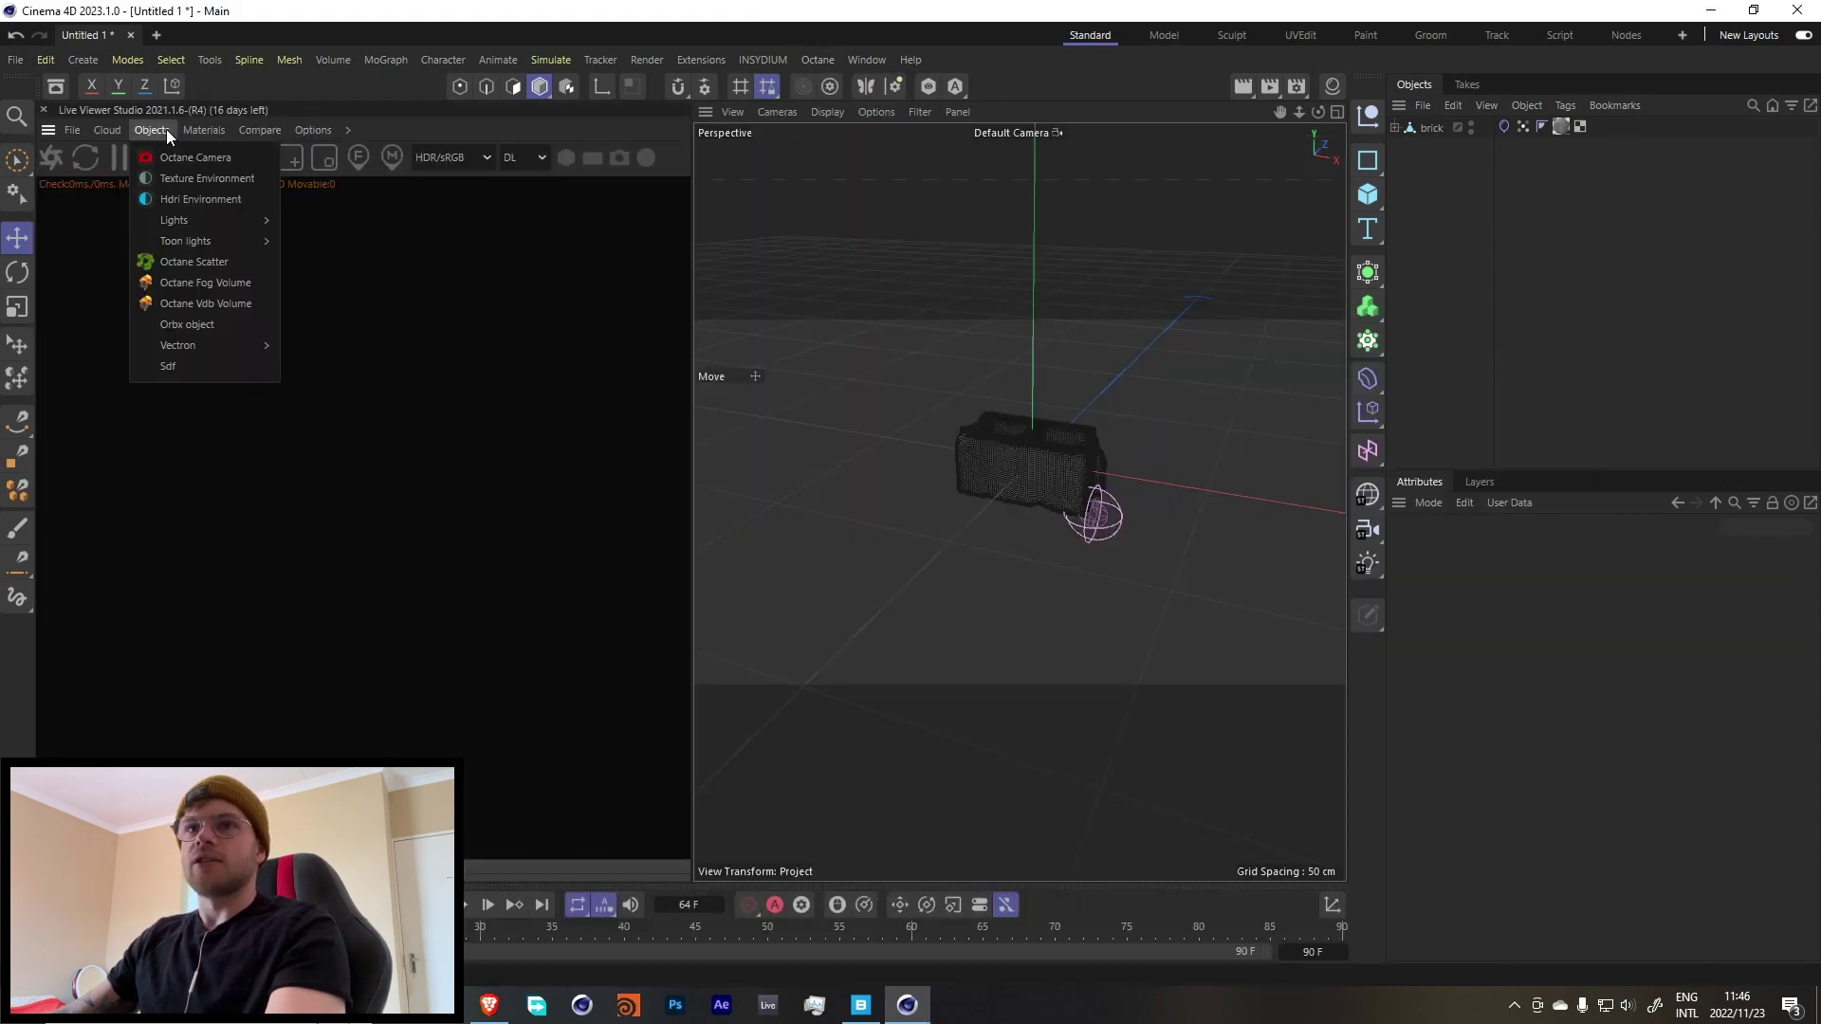
{"action": "mouse_move", "coordinate": [196, 221]}
{"action": "left_click", "coordinate": [310, 275]}
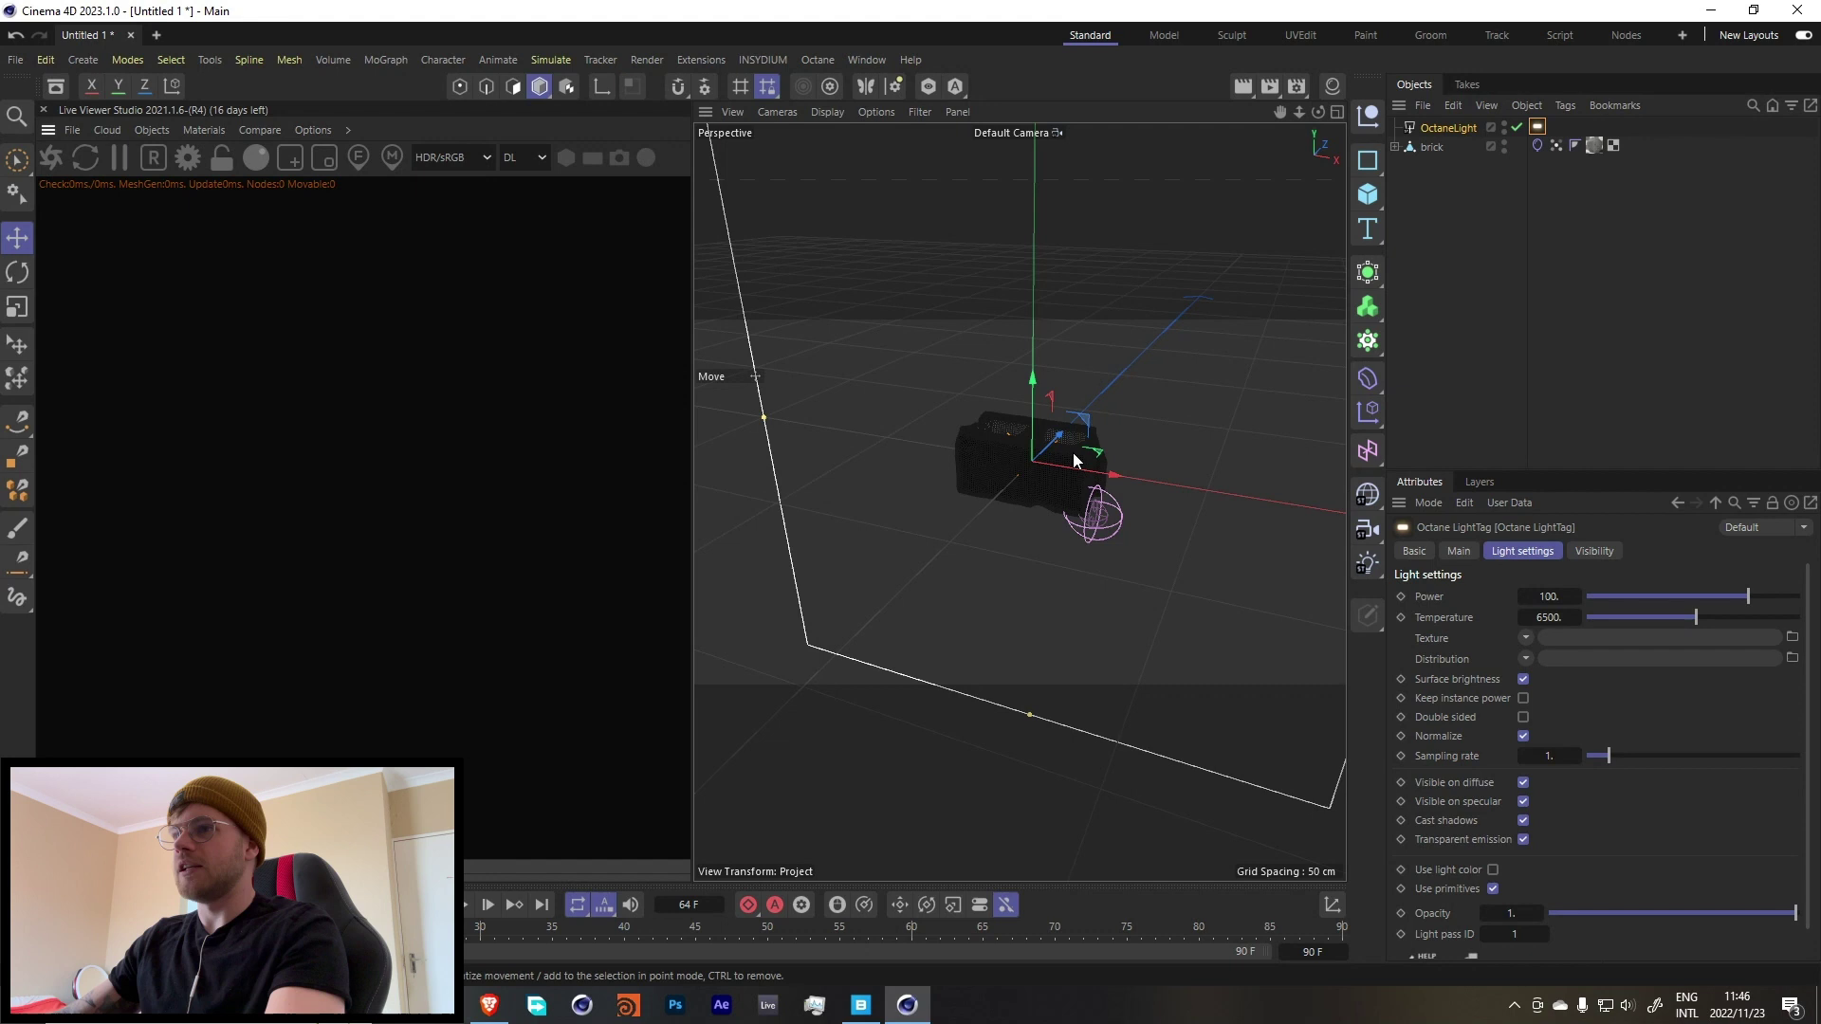
Position the area light and rotate its copy OctaneLight.1 about 100 degrees beside the brick.
{"action": "left_click_drag", "start_coordinate": [1075, 461], "coordinate": [695, 407]}
{"action": "key", "text": "r"}
{"action": "key", "text": "e"}
{"action": "scroll", "coordinate": [788, 390], "scroll_direction": "down", "scroll_amount": 3}
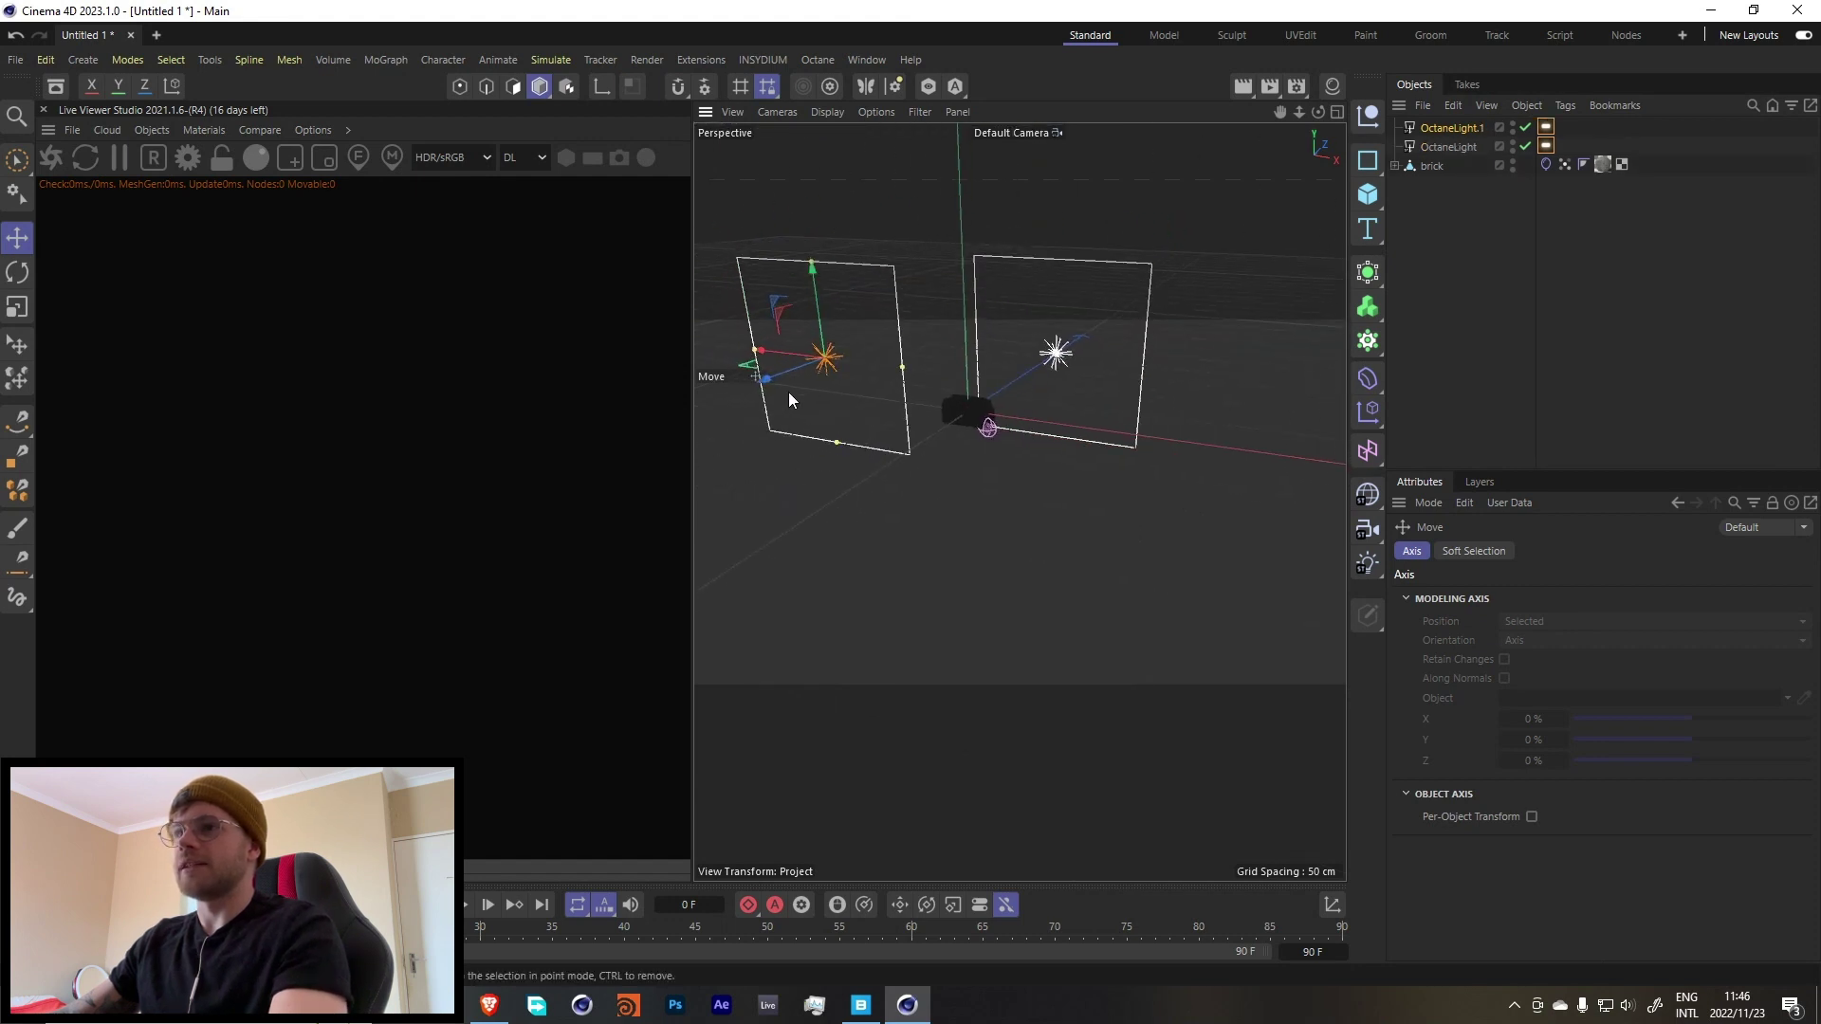
{"action": "key", "text": "r"}
{"action": "left_click_drag", "start_coordinate": [814, 383], "coordinate": [1126, 333]}
{"action": "left_click_drag", "start_coordinate": [810, 262], "coordinate": [981, 371]}
Rotate OctaneLight.2 flat and move it above the brick.
{"action": "key", "text": "e"}
{"action": "key", "text": "r"}
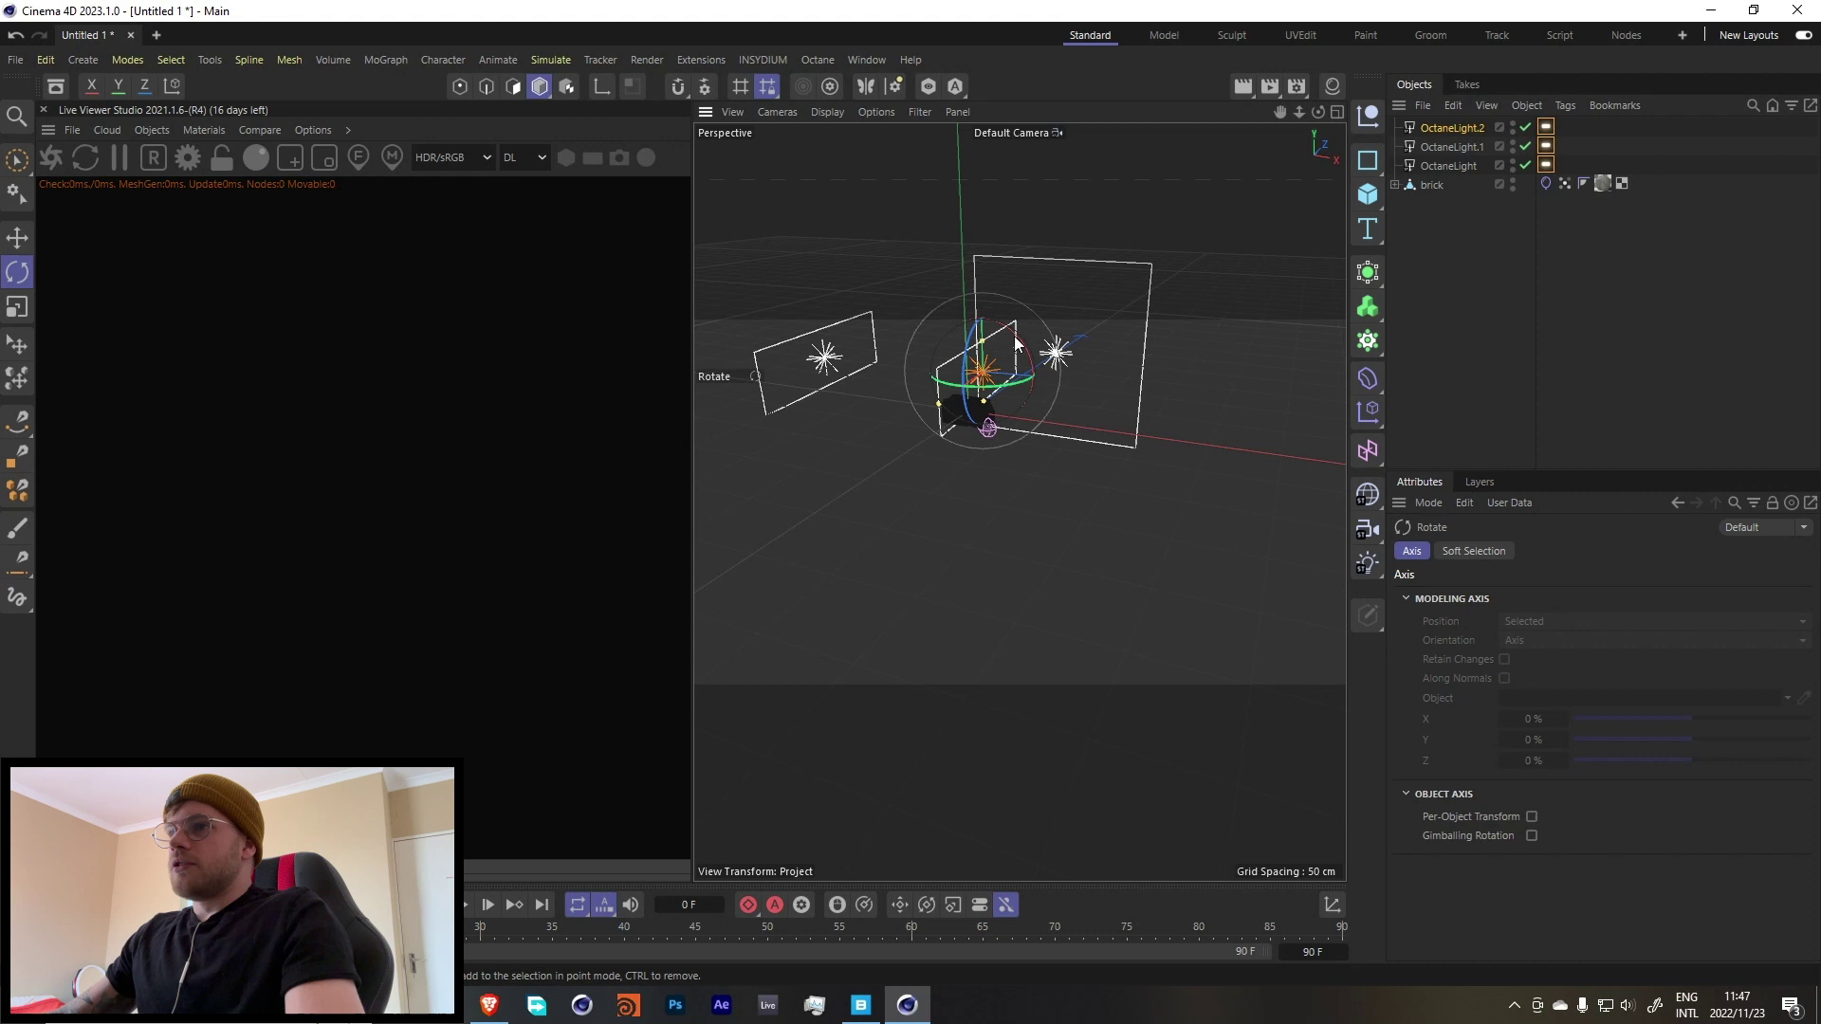
{"action": "left_click", "coordinate": [1017, 340]}
{"action": "left_click_drag", "start_coordinate": [1047, 406], "coordinate": [1141, 218]}
{"action": "key", "text": "e"}
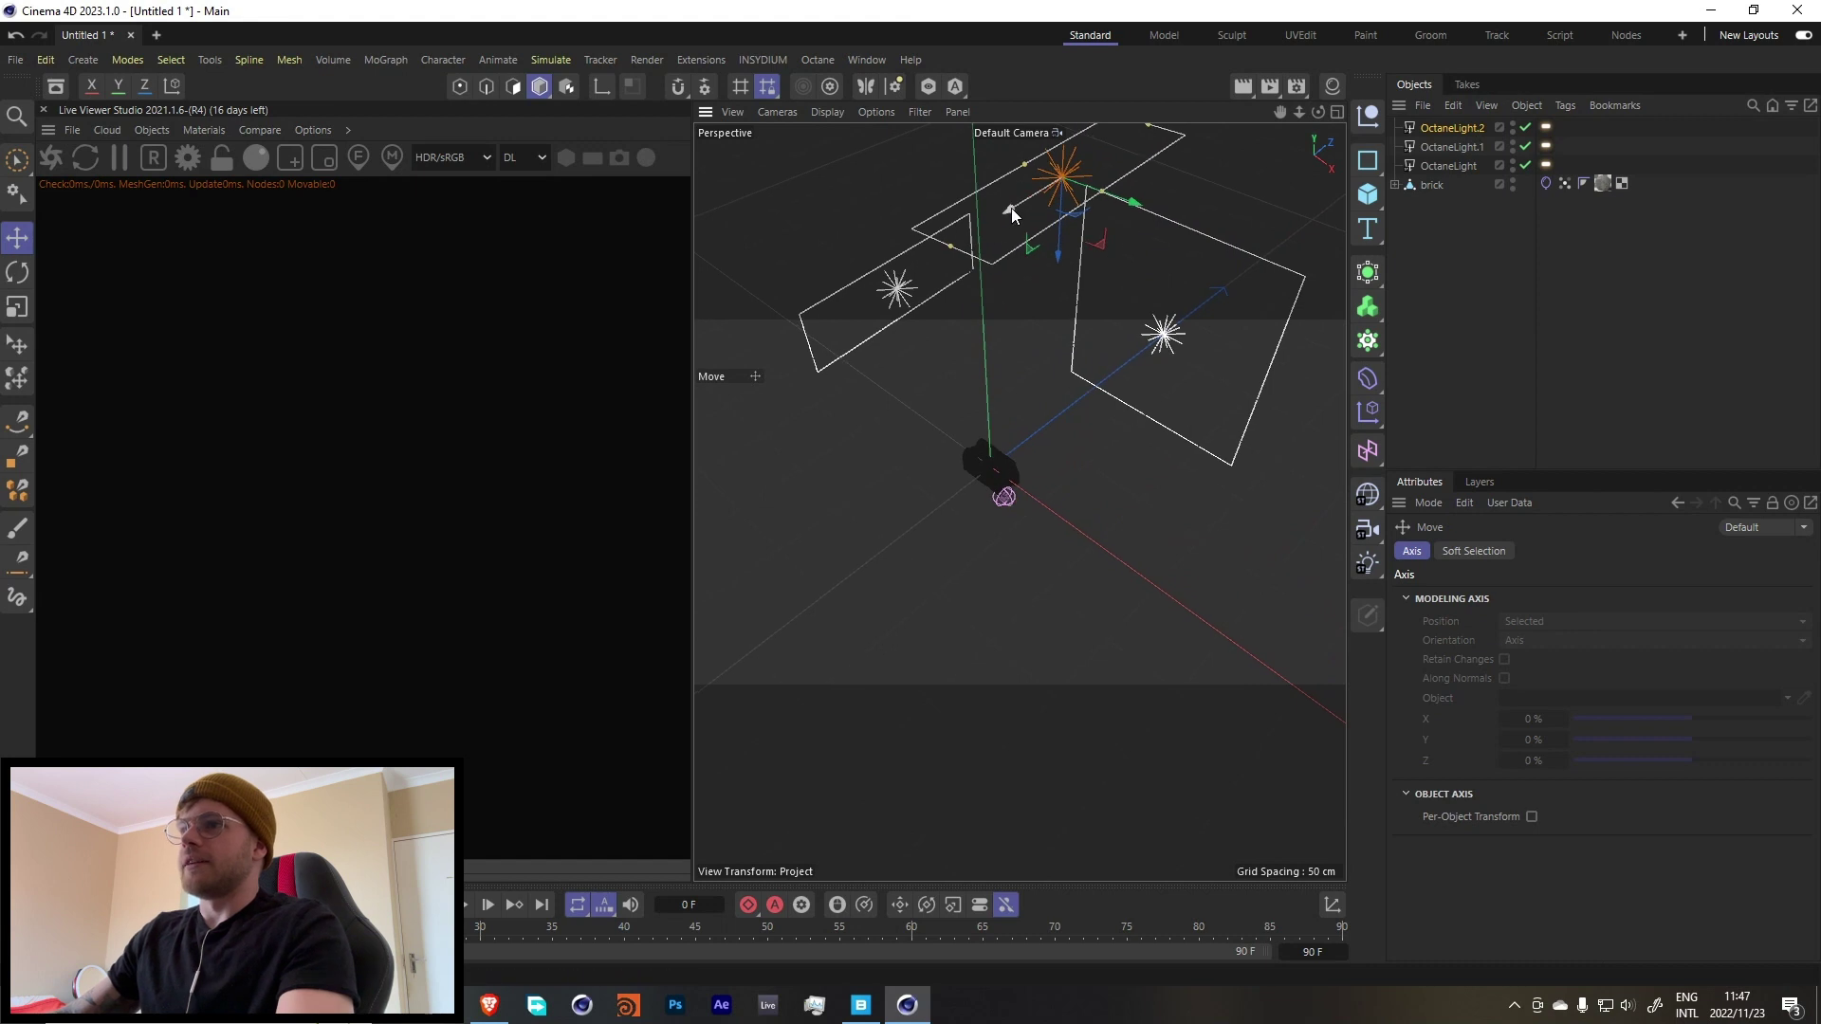
{"action": "left_click_drag", "start_coordinate": [1011, 213], "coordinate": [1048, 189]}
Share the light tag across all three lights and lower their Power to about 19.
{"action": "left_click_drag", "start_coordinate": [1544, 164], "coordinate": [1546, 165], "text": "ctrl"}
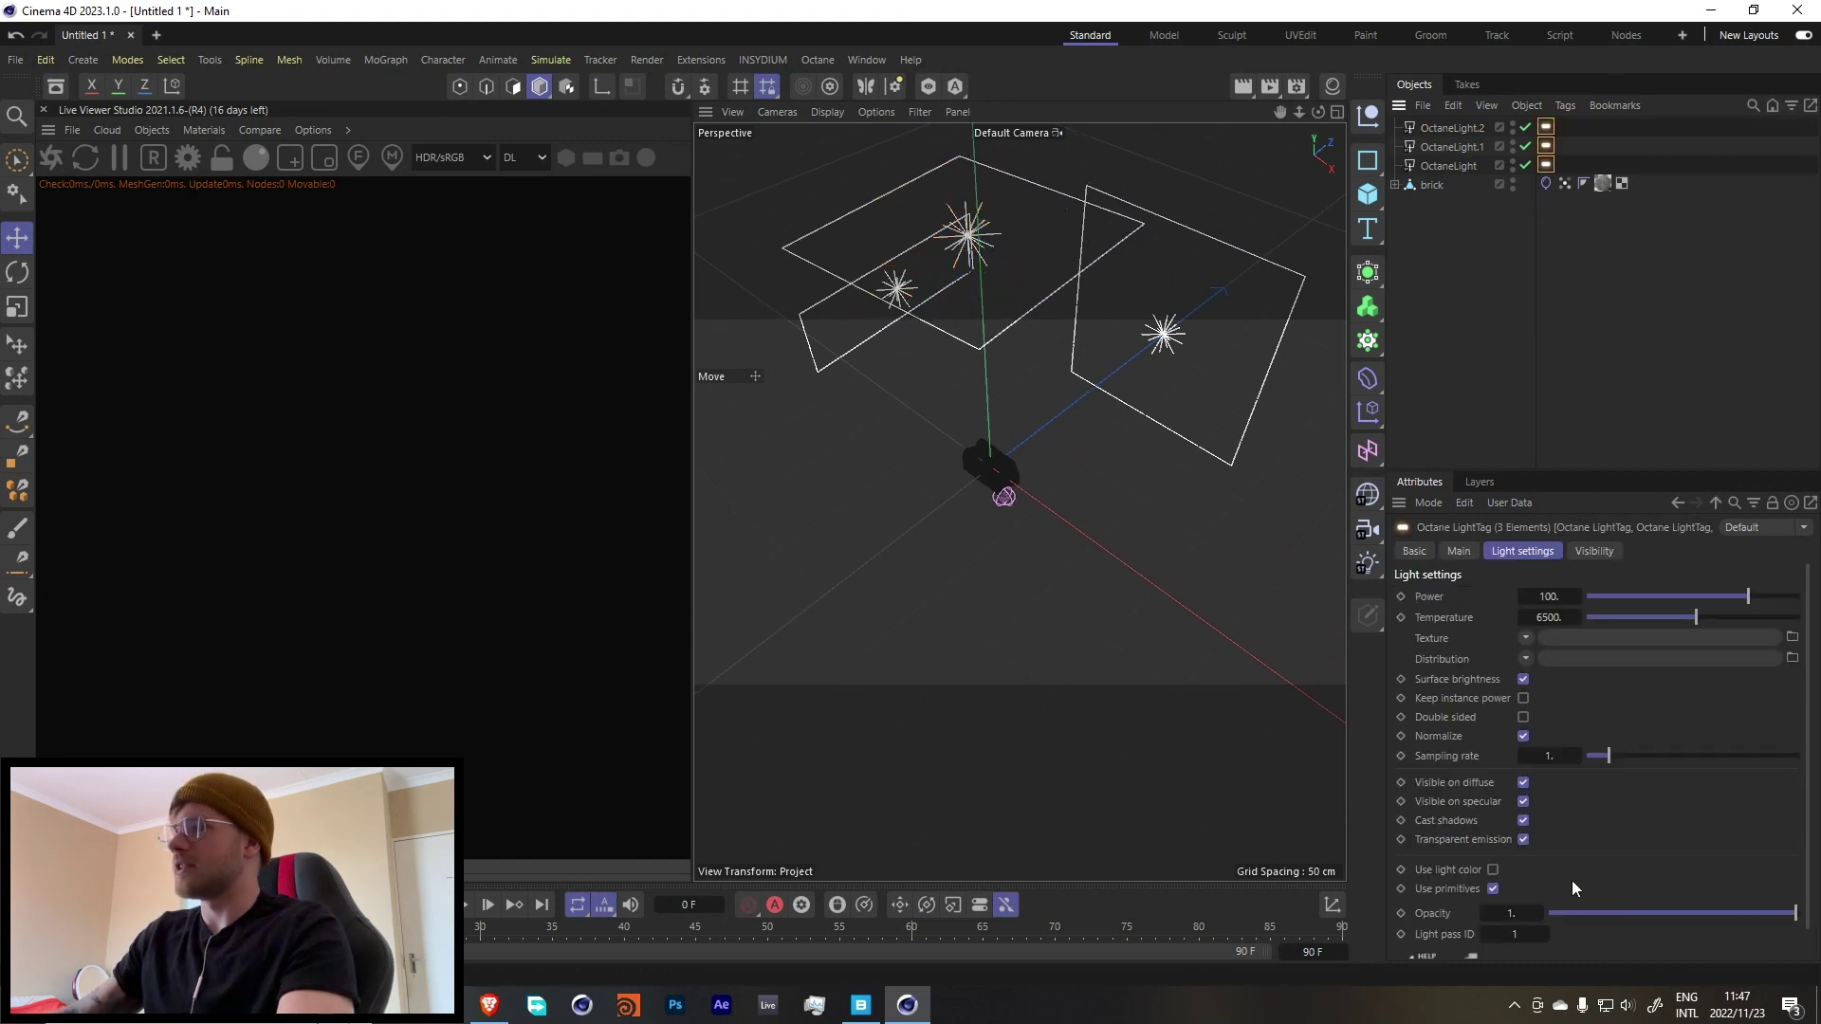
{"action": "left_click_drag", "start_coordinate": [1738, 604], "coordinate": [1729, 604]}
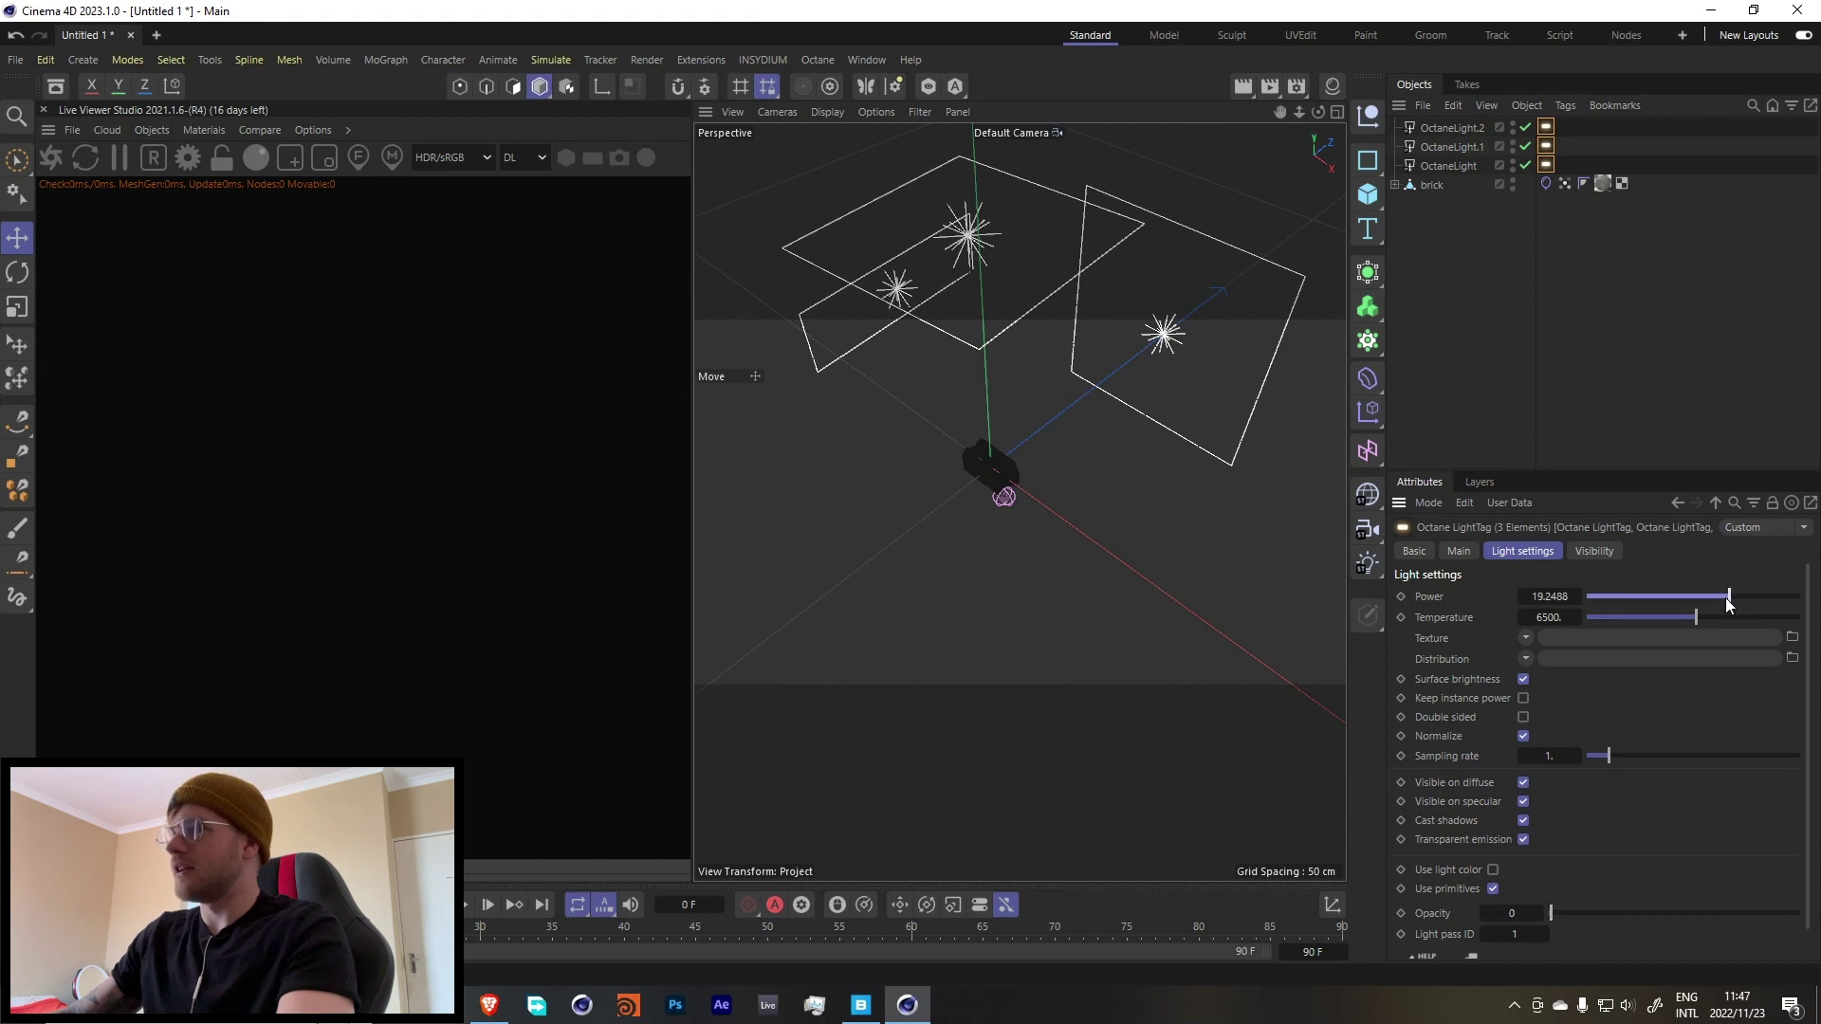
{"action": "left_click", "coordinate": [1684, 426]}
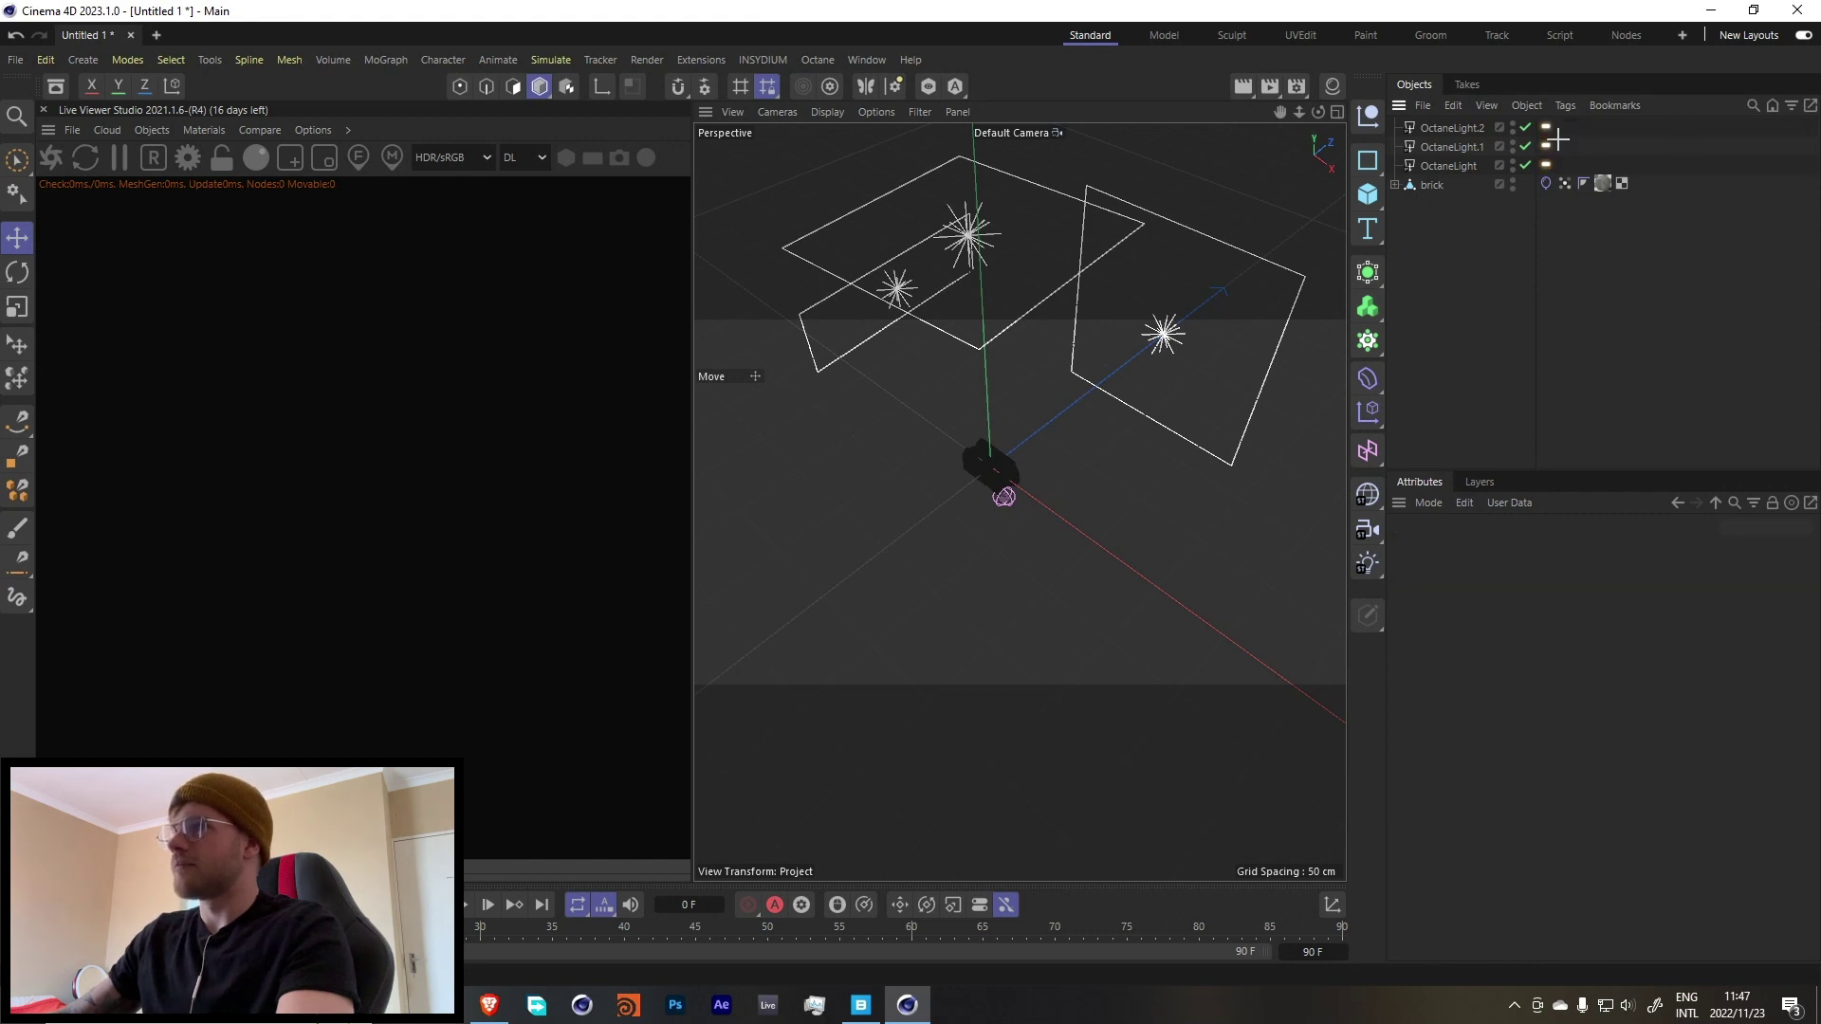
{"action": "left_click_drag", "start_coordinate": [1556, 141], "coordinate": [1539, 123]}
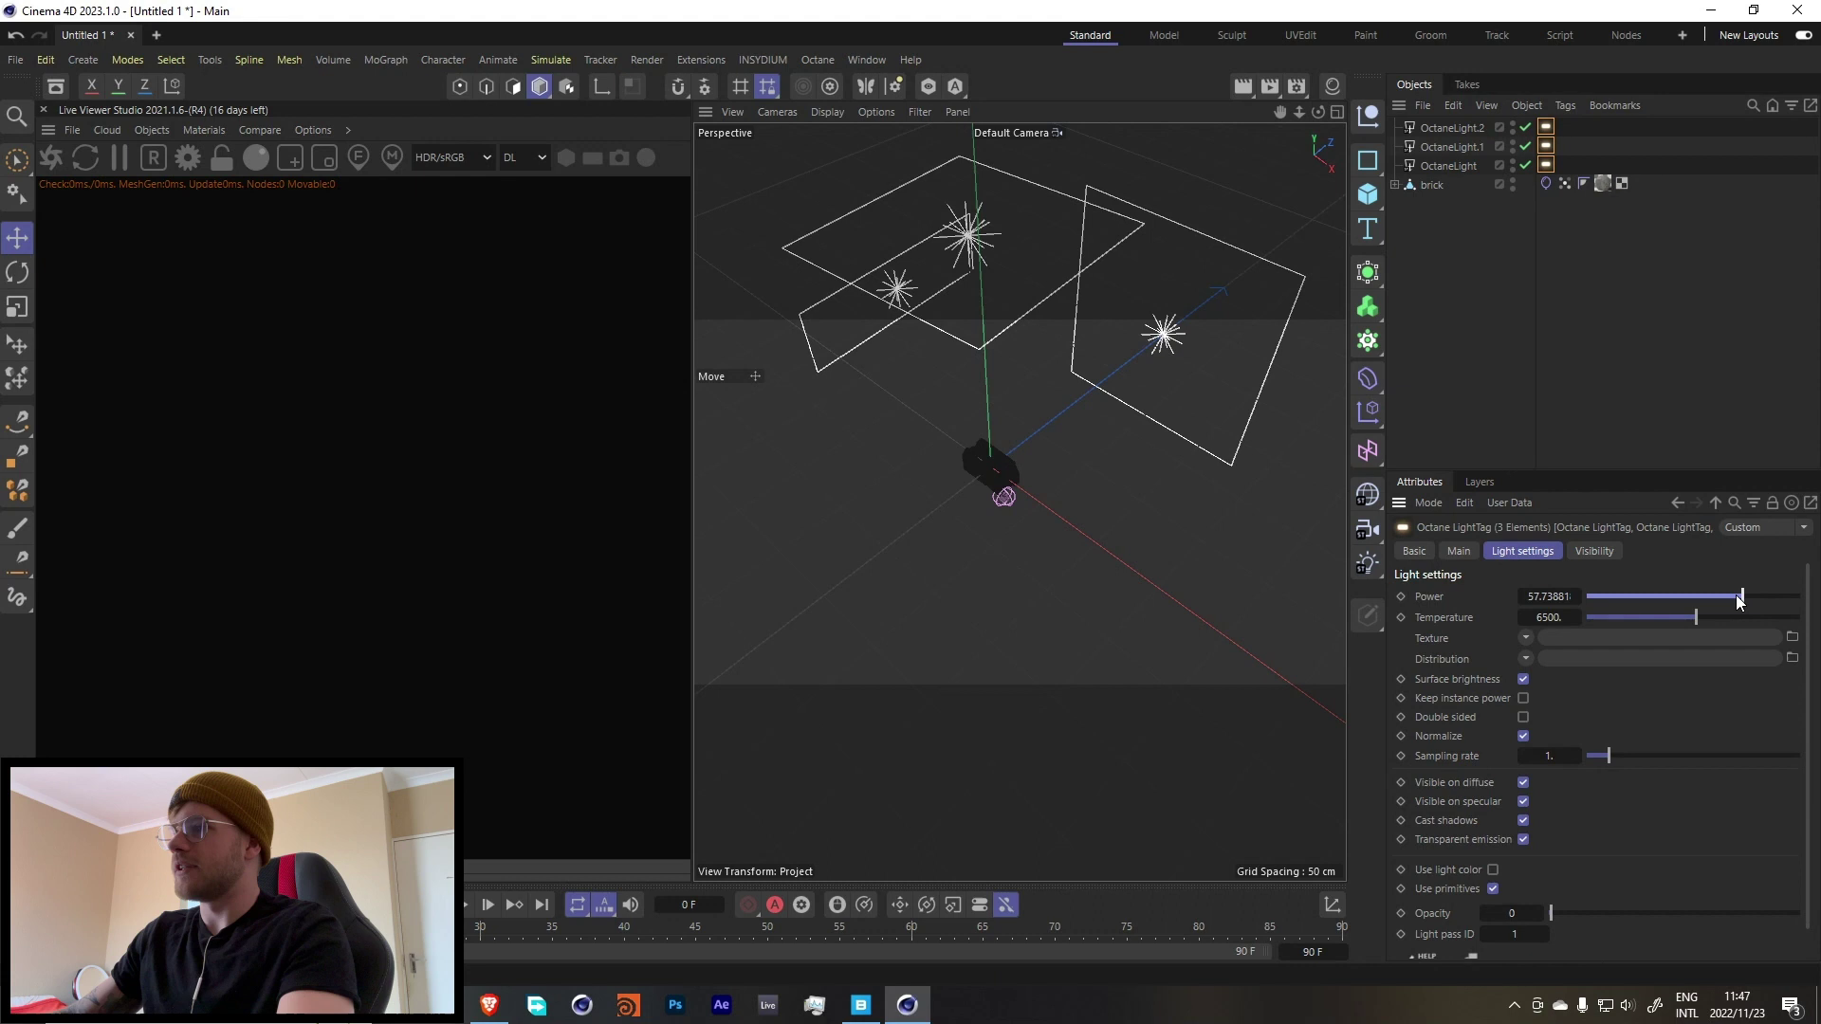
{"action": "left_click", "coordinate": [1533, 334]}
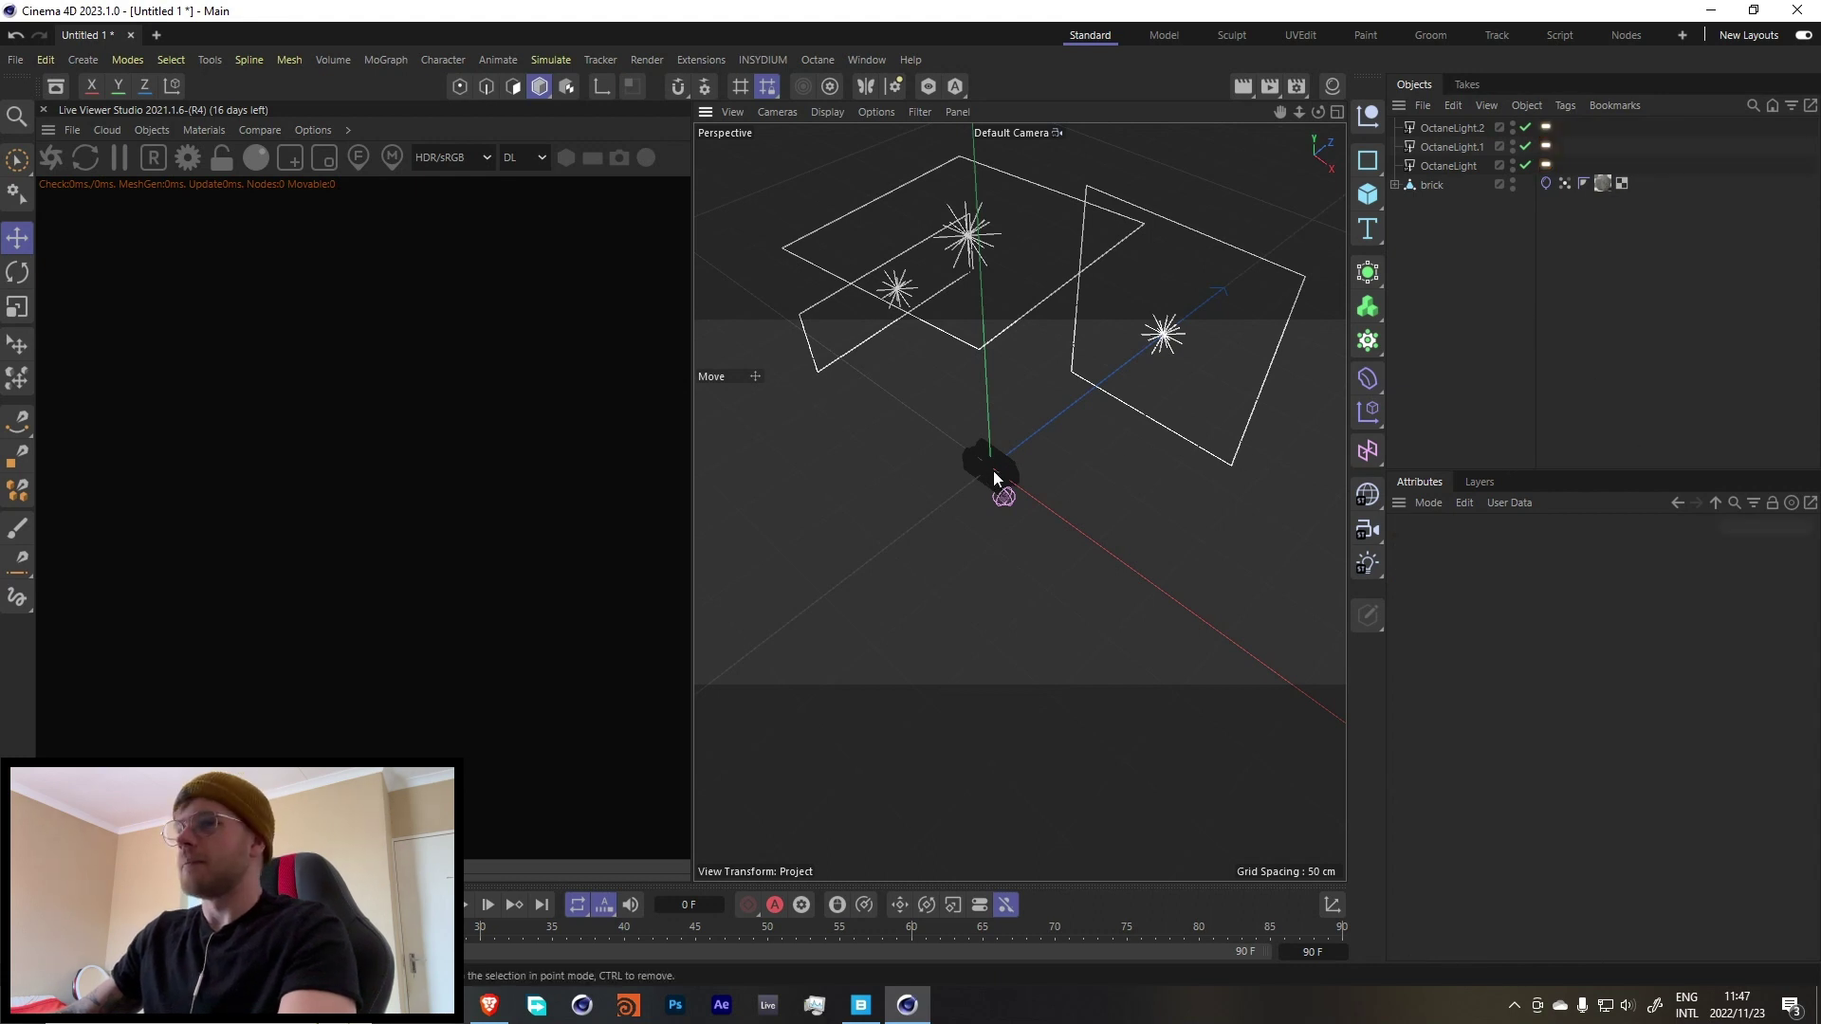
{"action": "left_click_drag", "start_coordinate": [993, 471], "coordinate": [1053, 389], "text": "alt"}
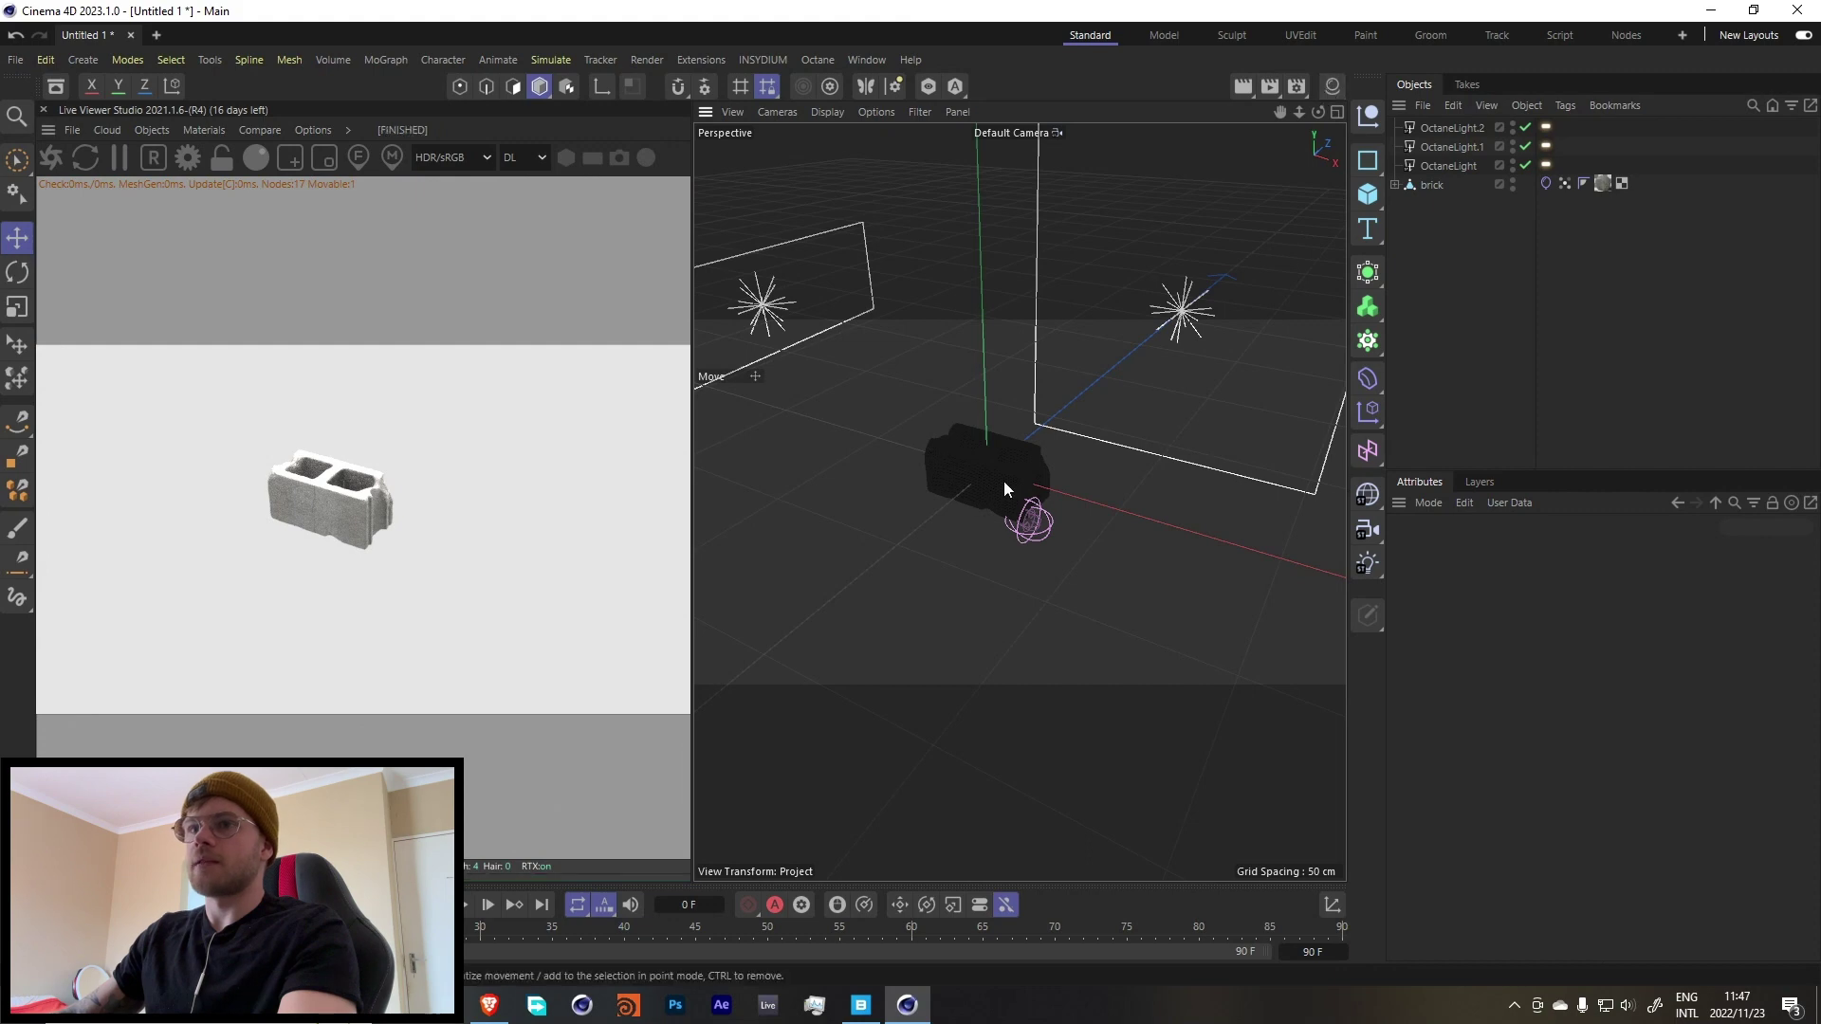
{"action": "left_click_drag", "start_coordinate": [1004, 481], "coordinate": [1077, 491], "text": "alt"}
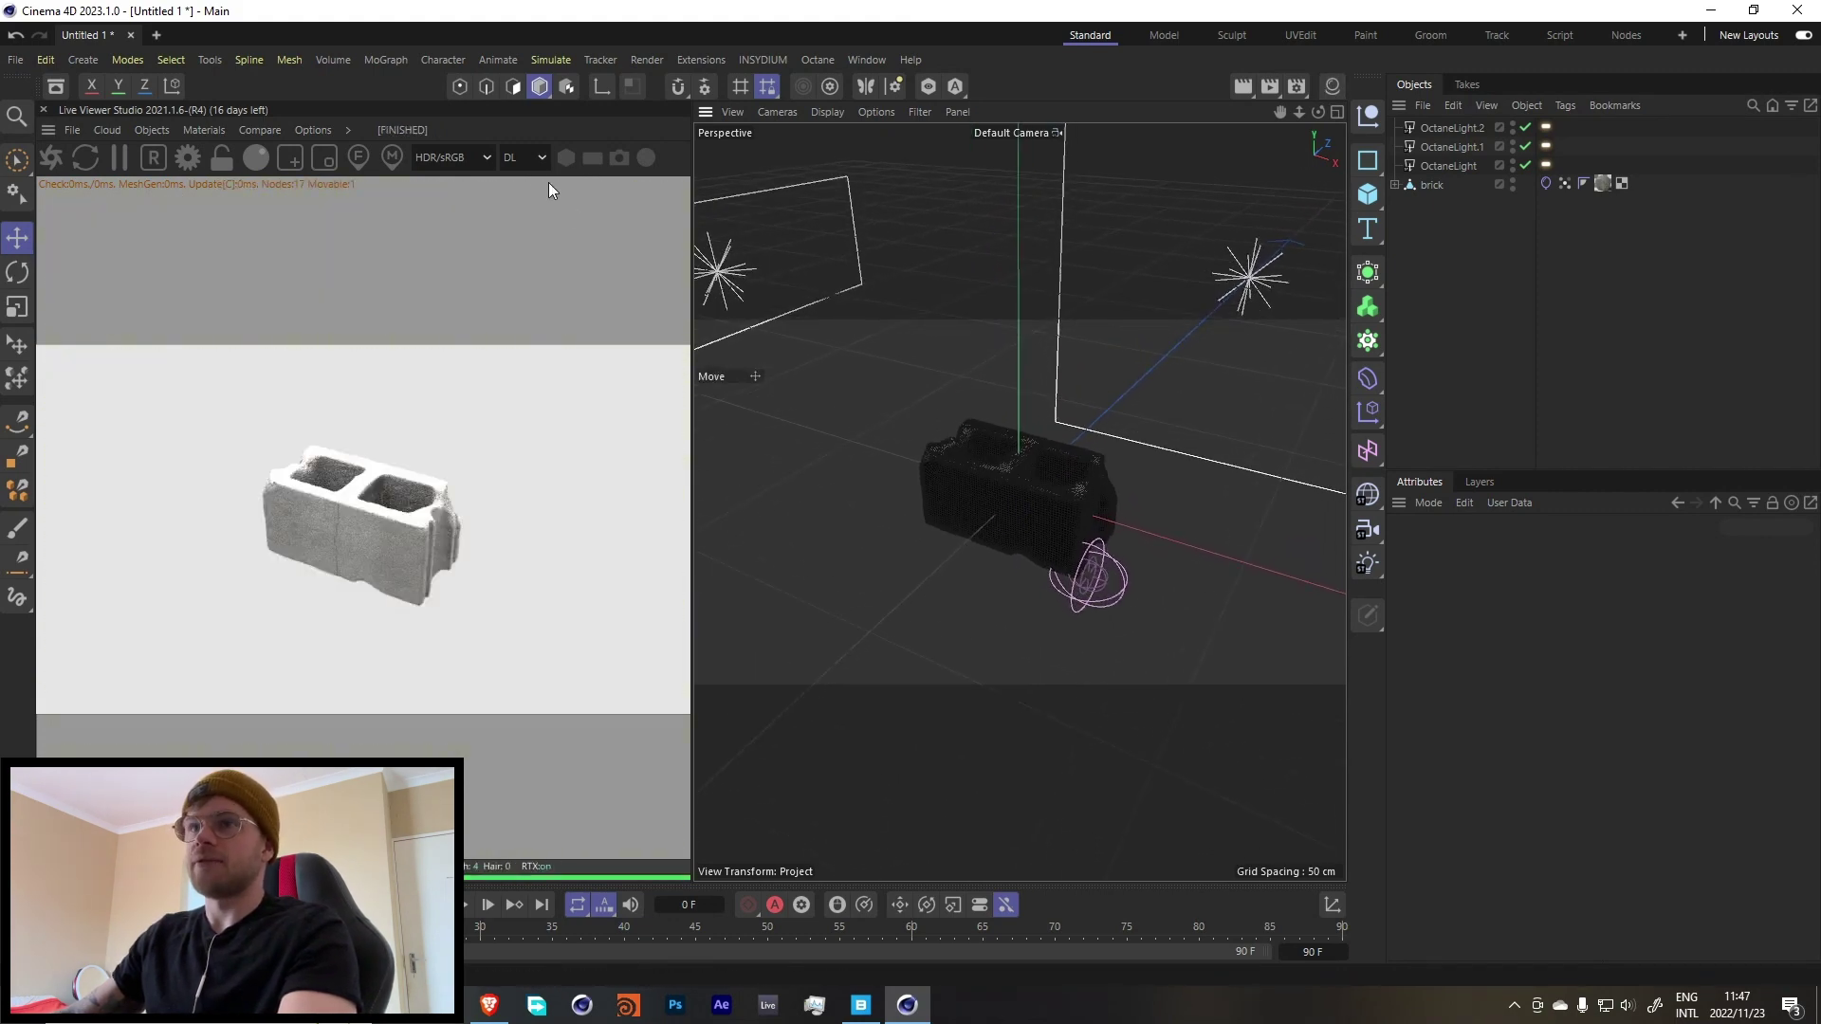
Switch the render kernel to PT and add an OctaneSky environment.
{"action": "left_click", "coordinate": [531, 158]}
{"action": "left_click", "coordinate": [539, 239]}
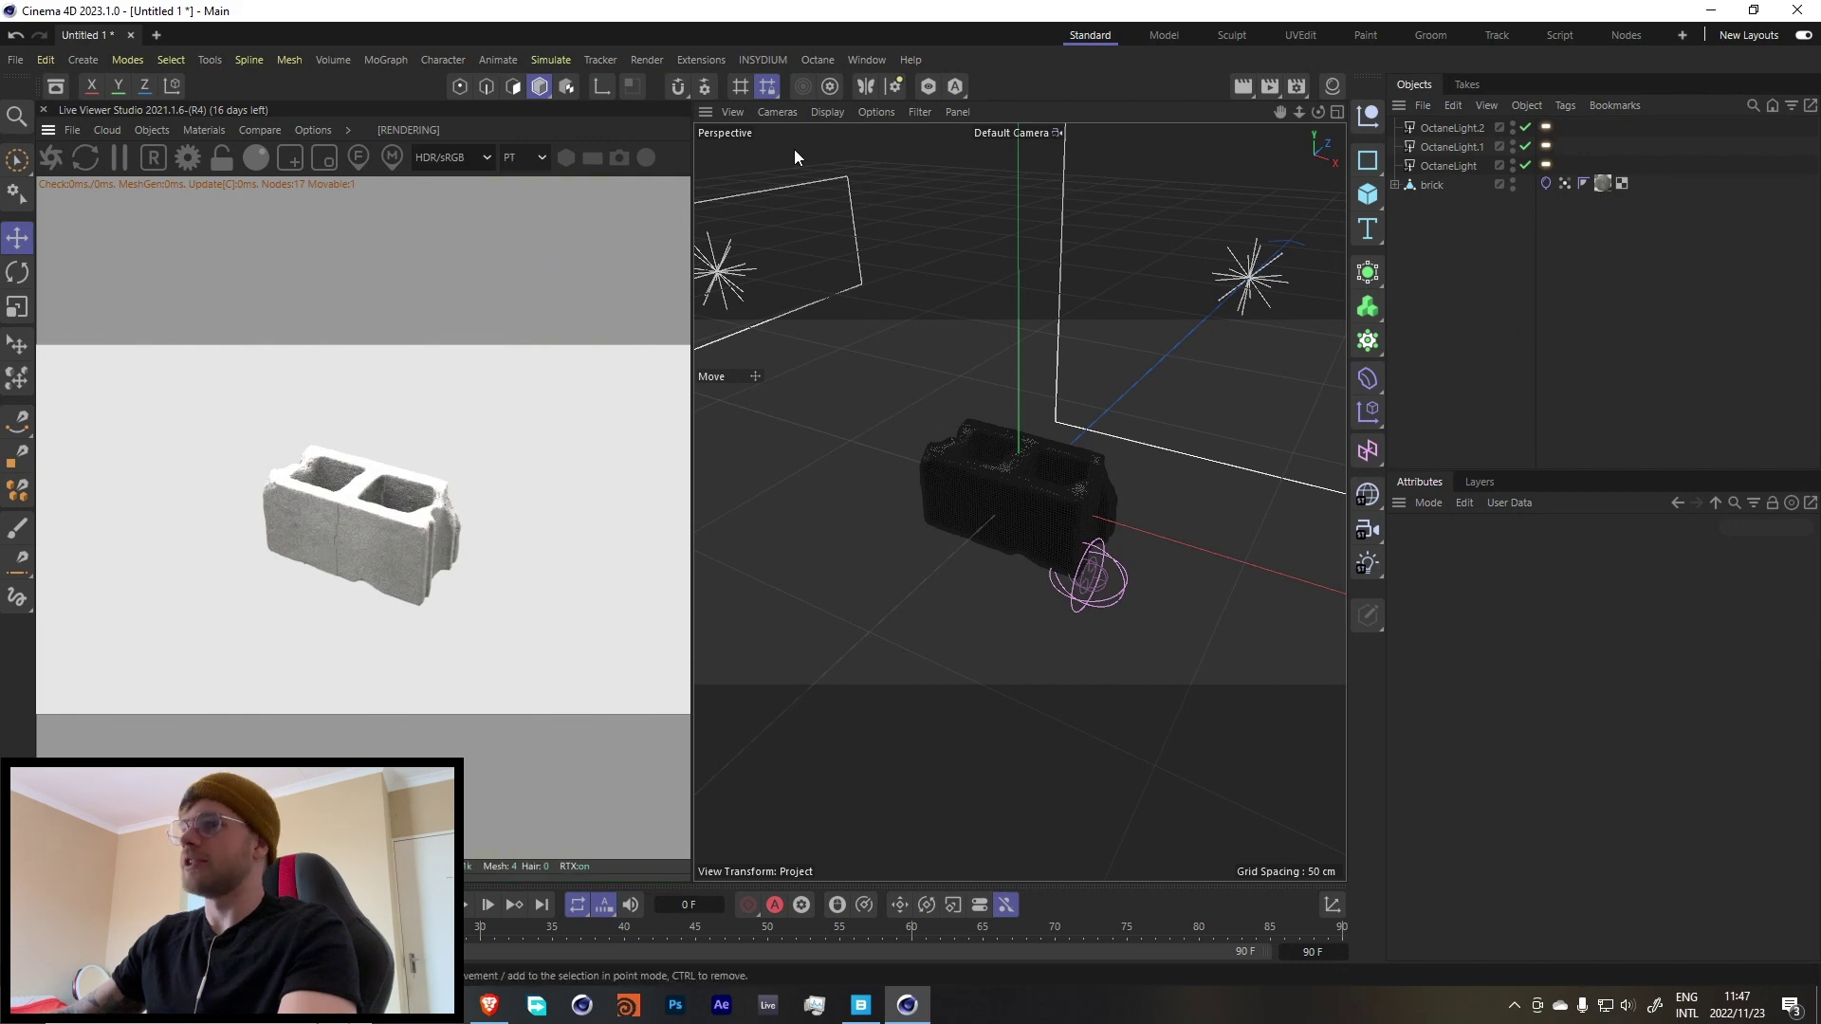
{"action": "left_click", "coordinate": [151, 127]}
{"action": "left_click", "coordinate": [199, 209]}
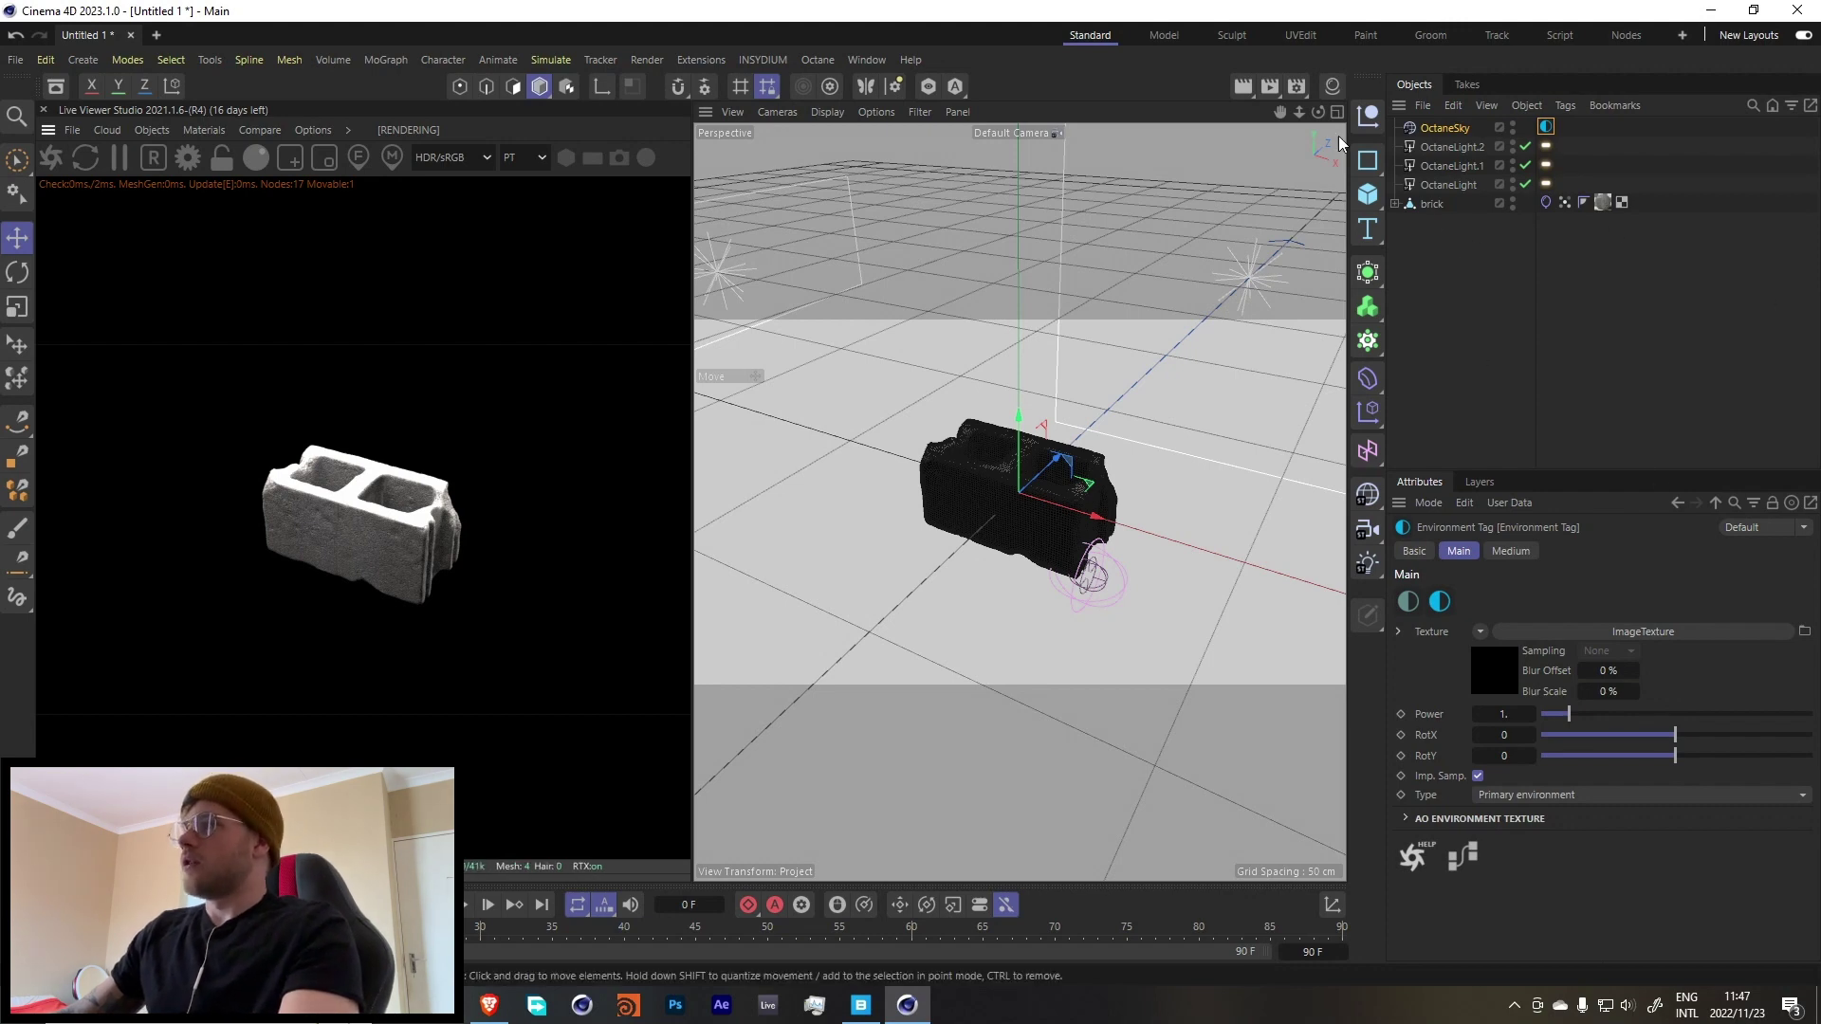
{"action": "left_click", "coordinate": [1333, 87]}
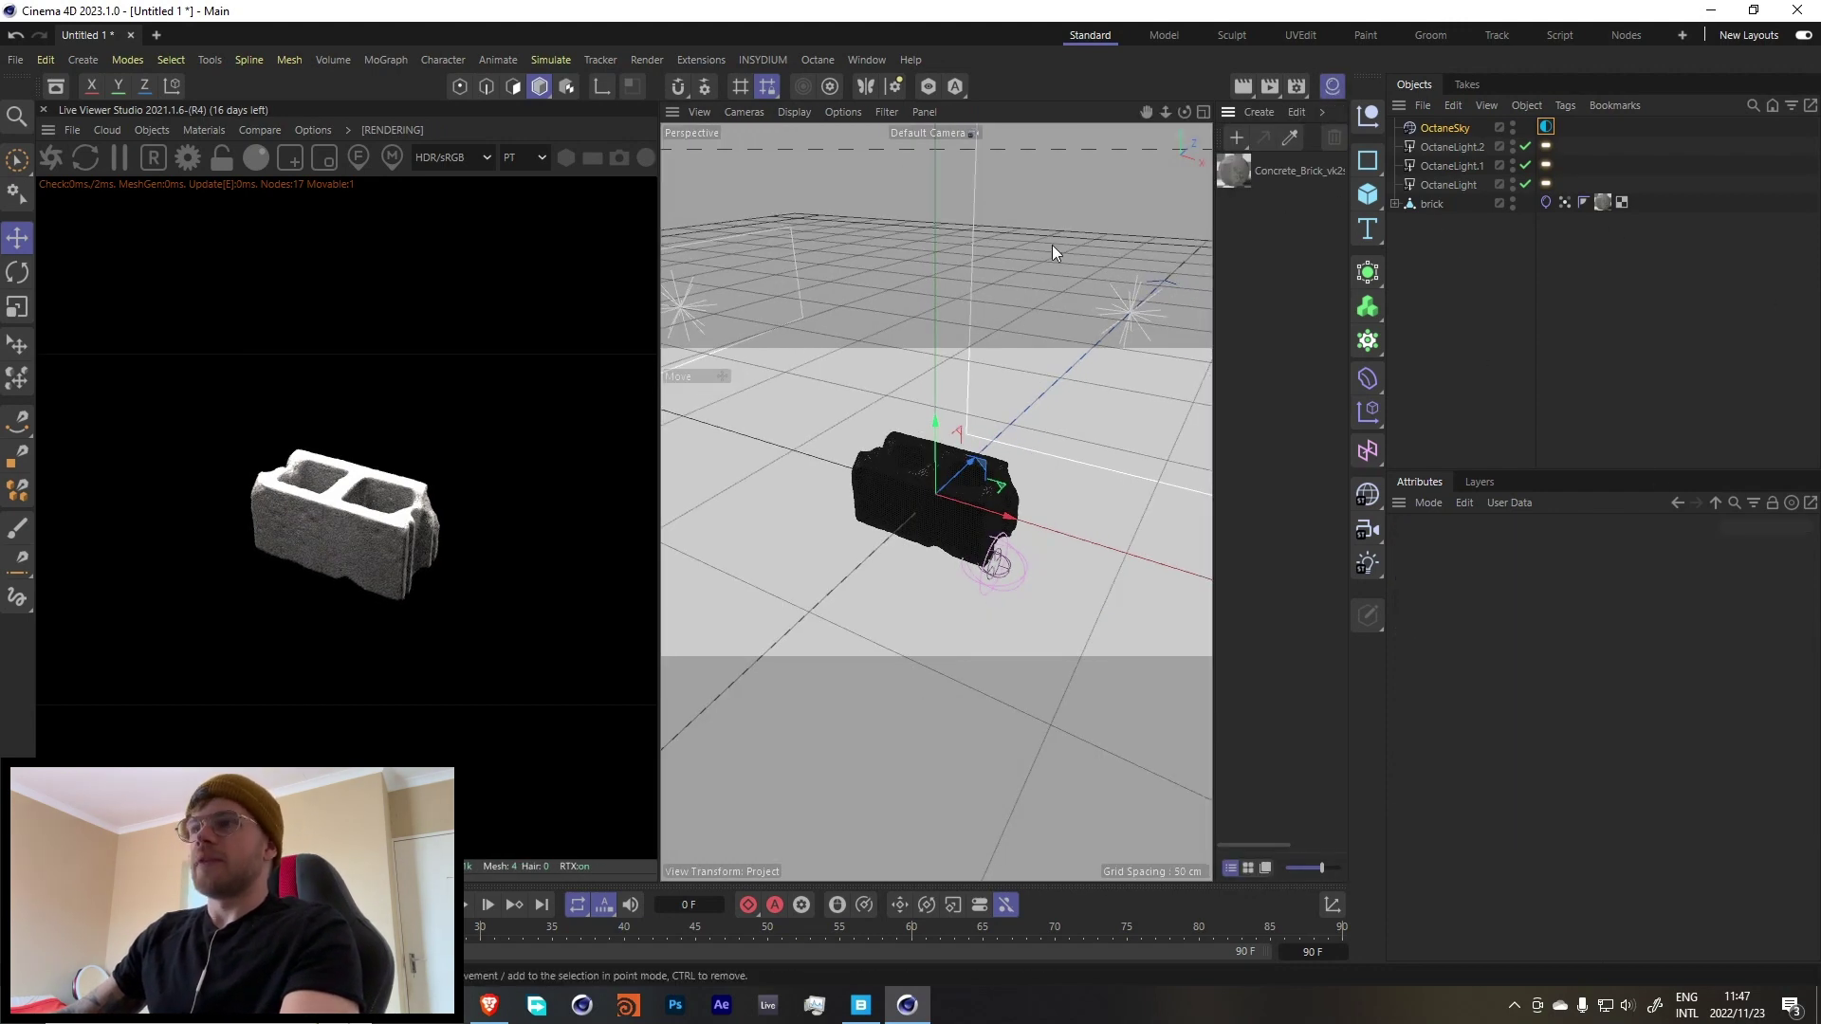
Create OctMix1 and OctSpecular1, loading OctSpecular1 and Concrete_Brick_vk2sdis into the mix slots.
{"action": "left_click", "coordinate": [187, 127]}
{"action": "mouse_move", "coordinate": [218, 228]}
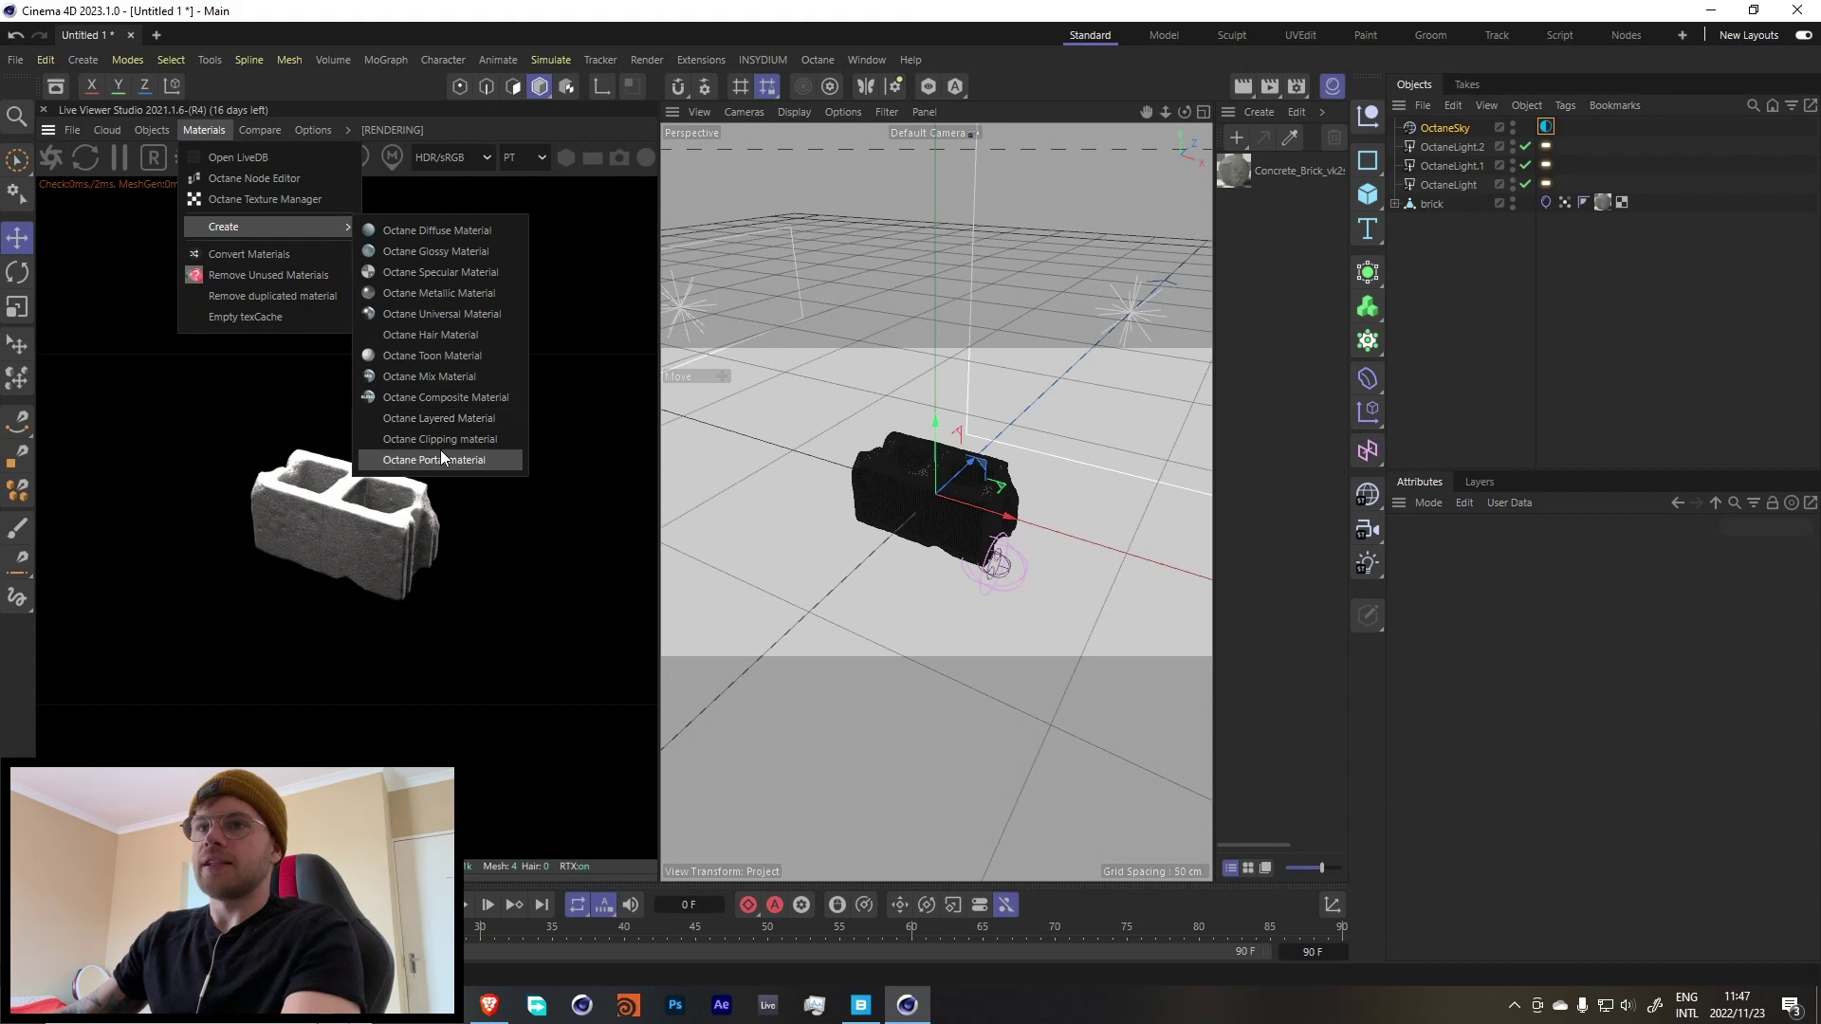
{"action": "left_click", "coordinate": [455, 380]}
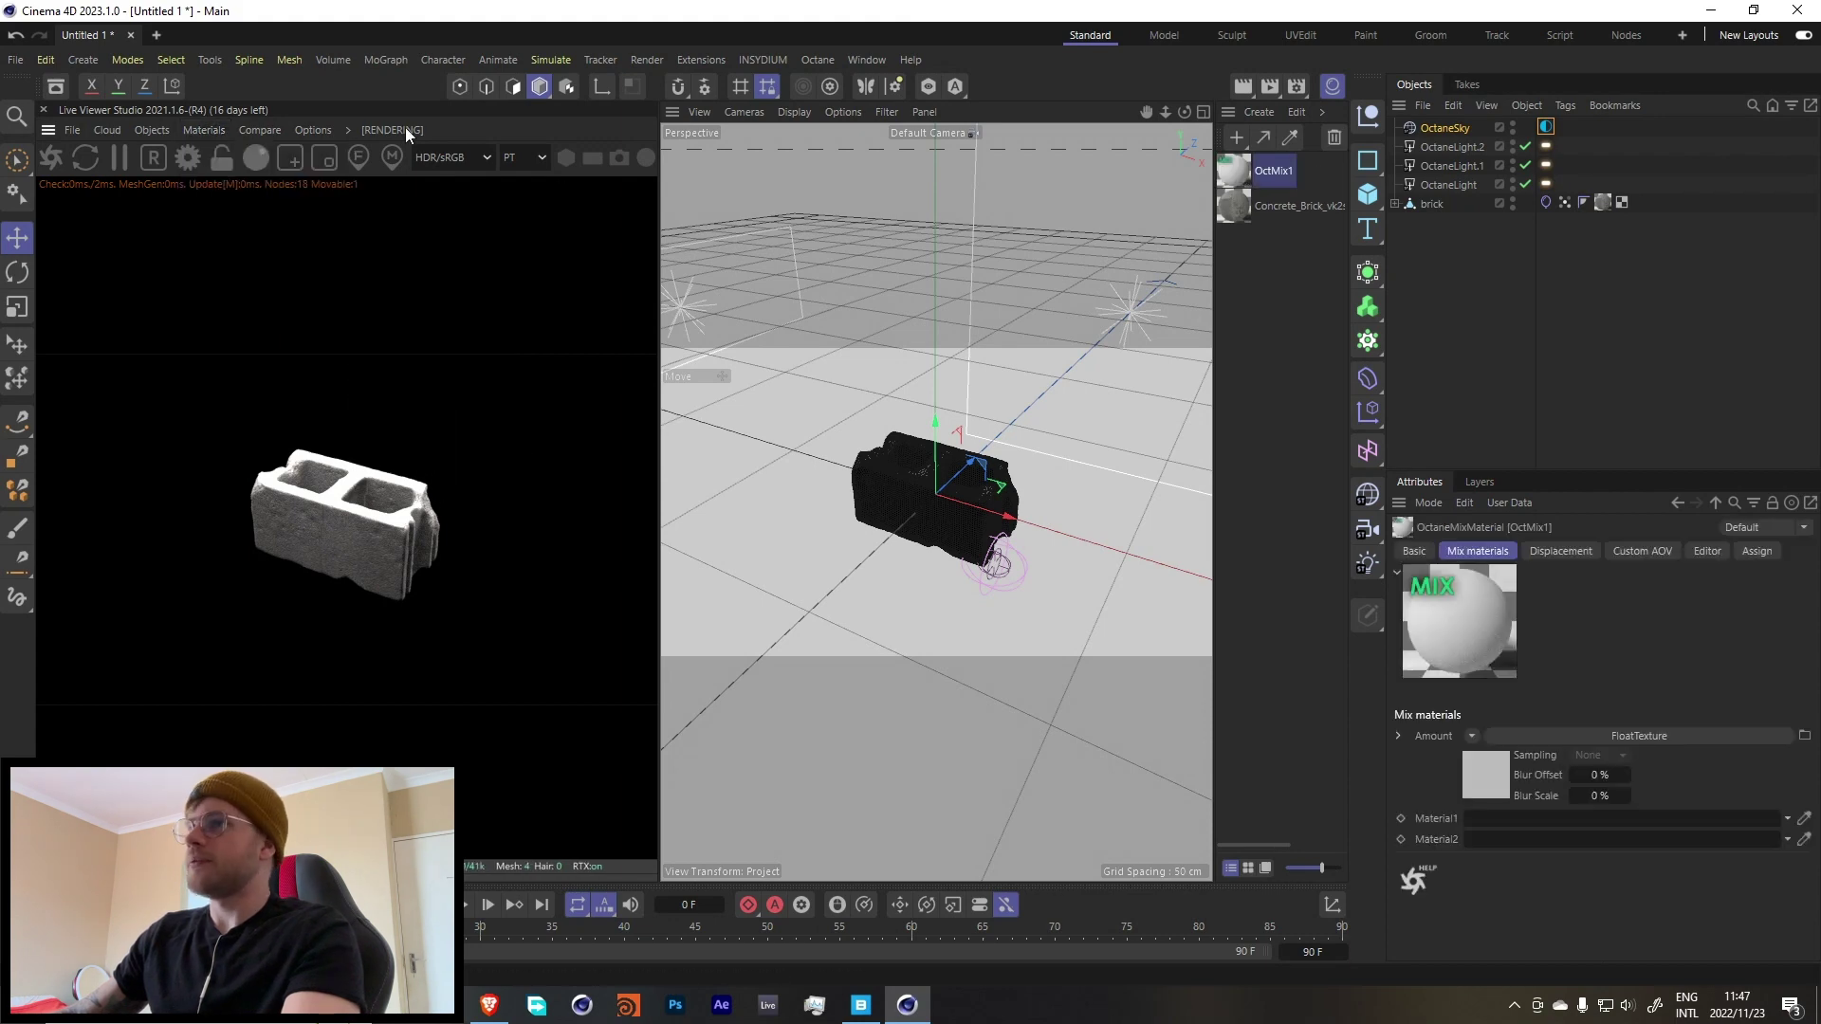
{"action": "left_click", "coordinate": [187, 130]}
{"action": "mouse_move", "coordinate": [232, 226]}
{"action": "left_click", "coordinate": [482, 255]}
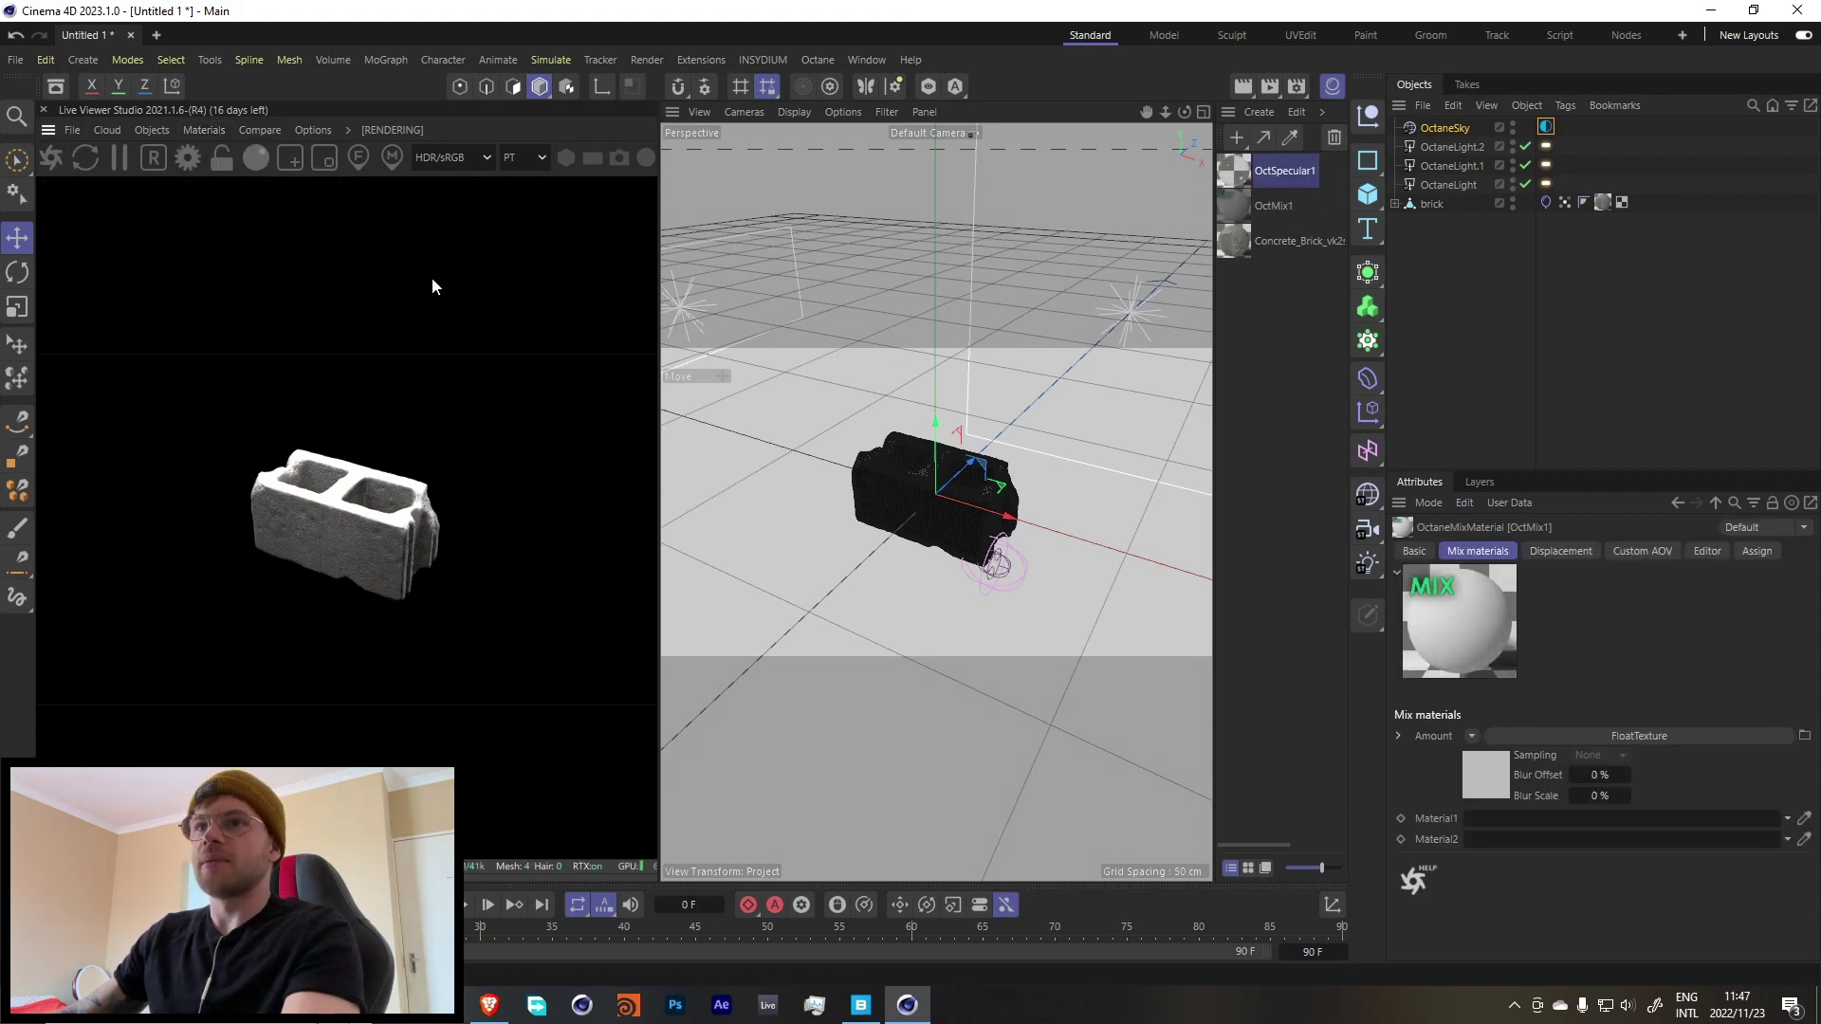
{"action": "left_click", "coordinate": [1241, 201]}
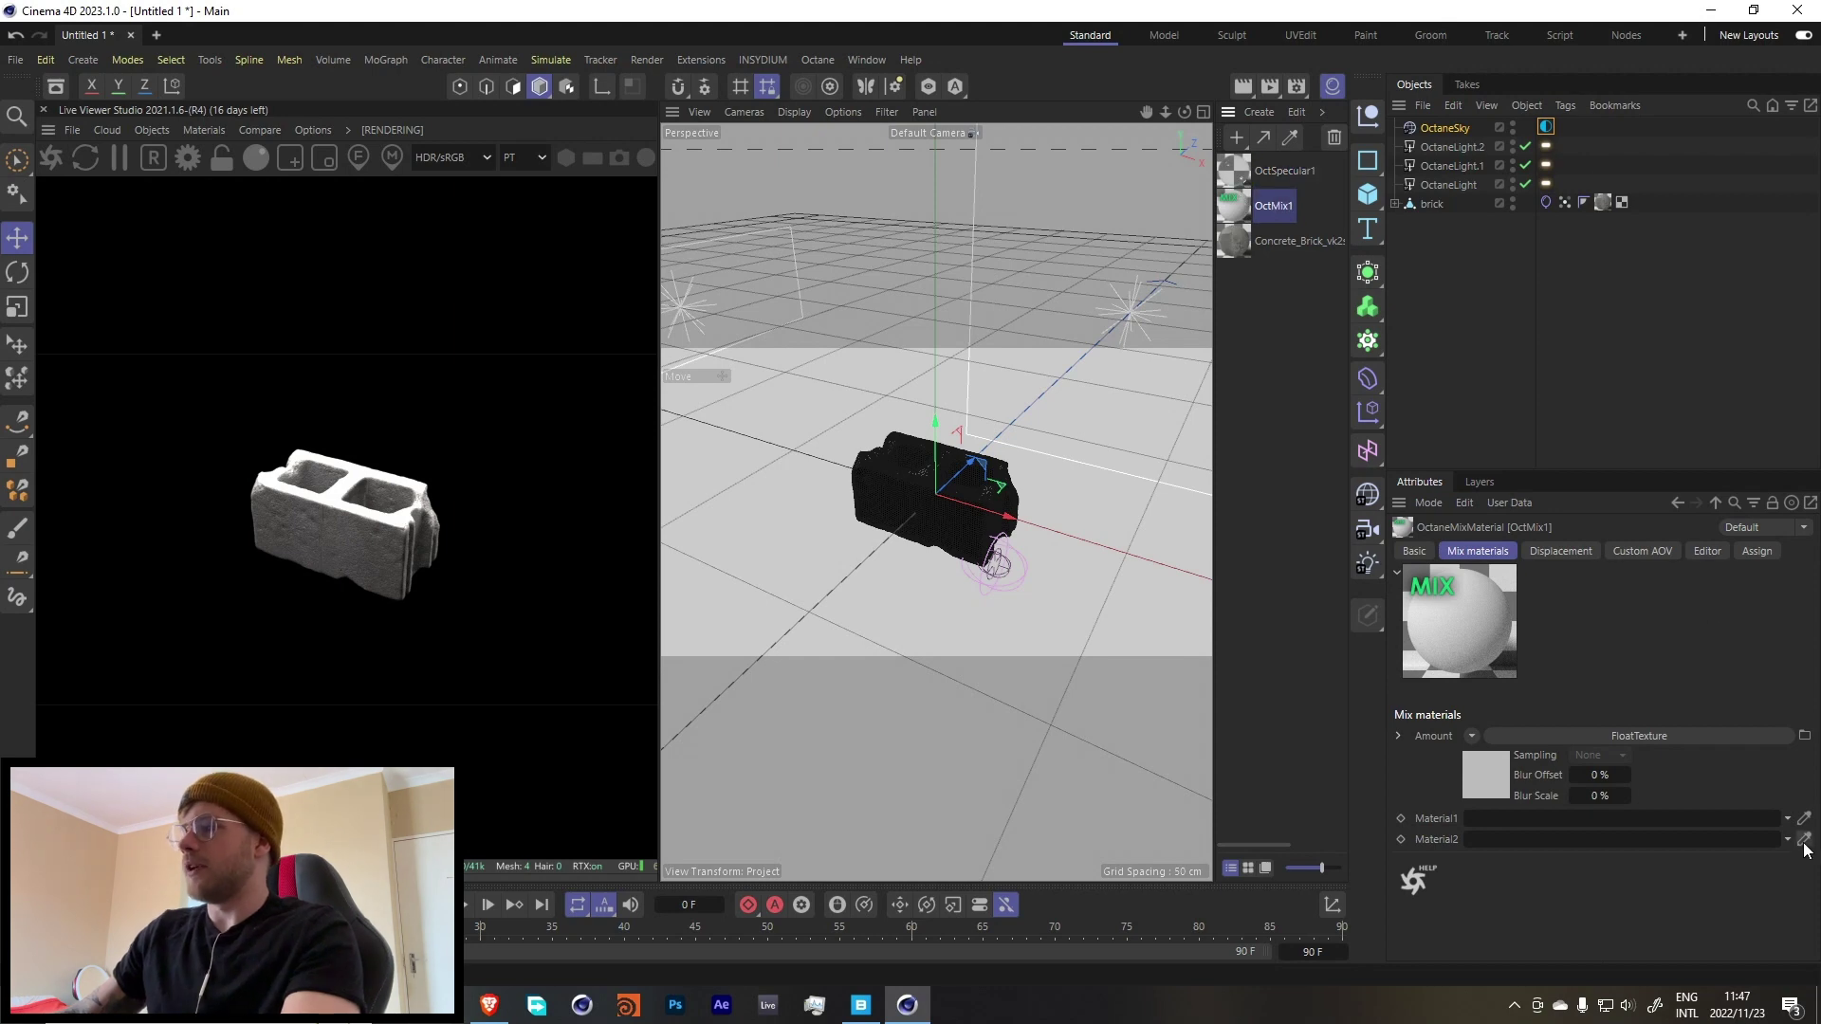
{"action": "left_click_drag", "start_coordinate": [1238, 251], "coordinate": [1621, 839]}
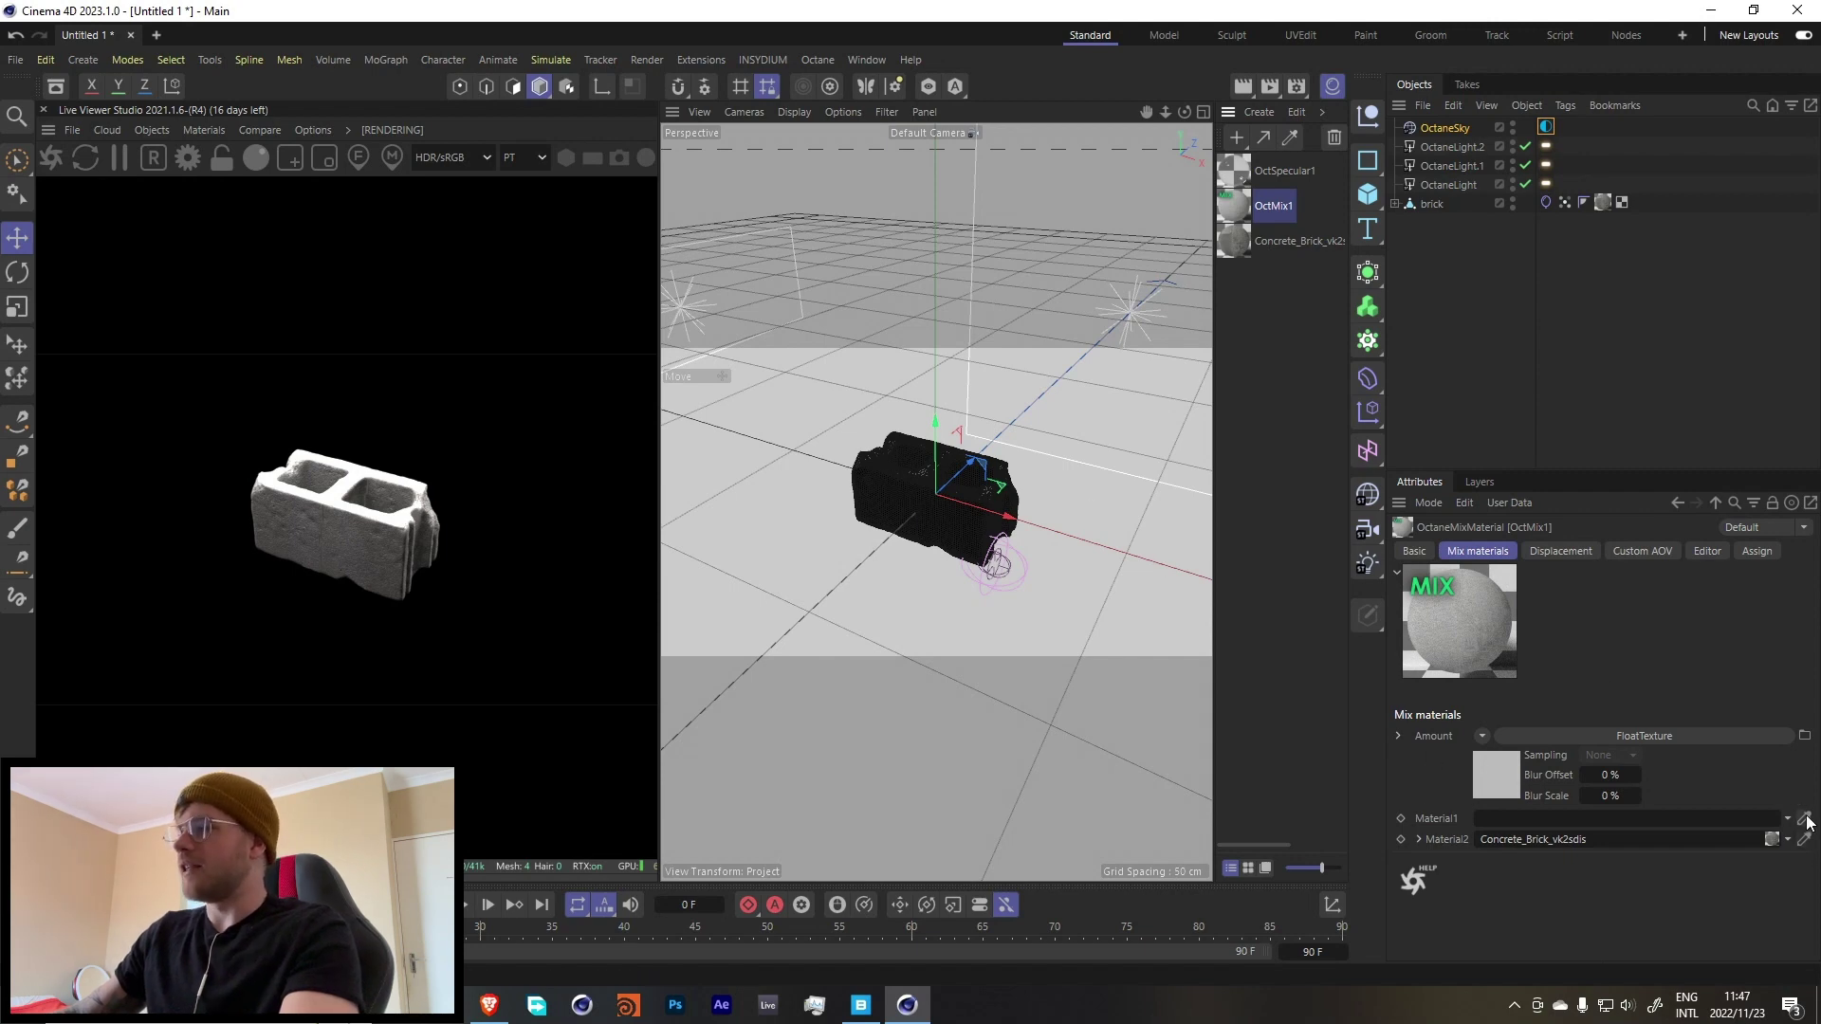
{"action": "left_click_drag", "start_coordinate": [1276, 171], "coordinate": [1621, 818]}
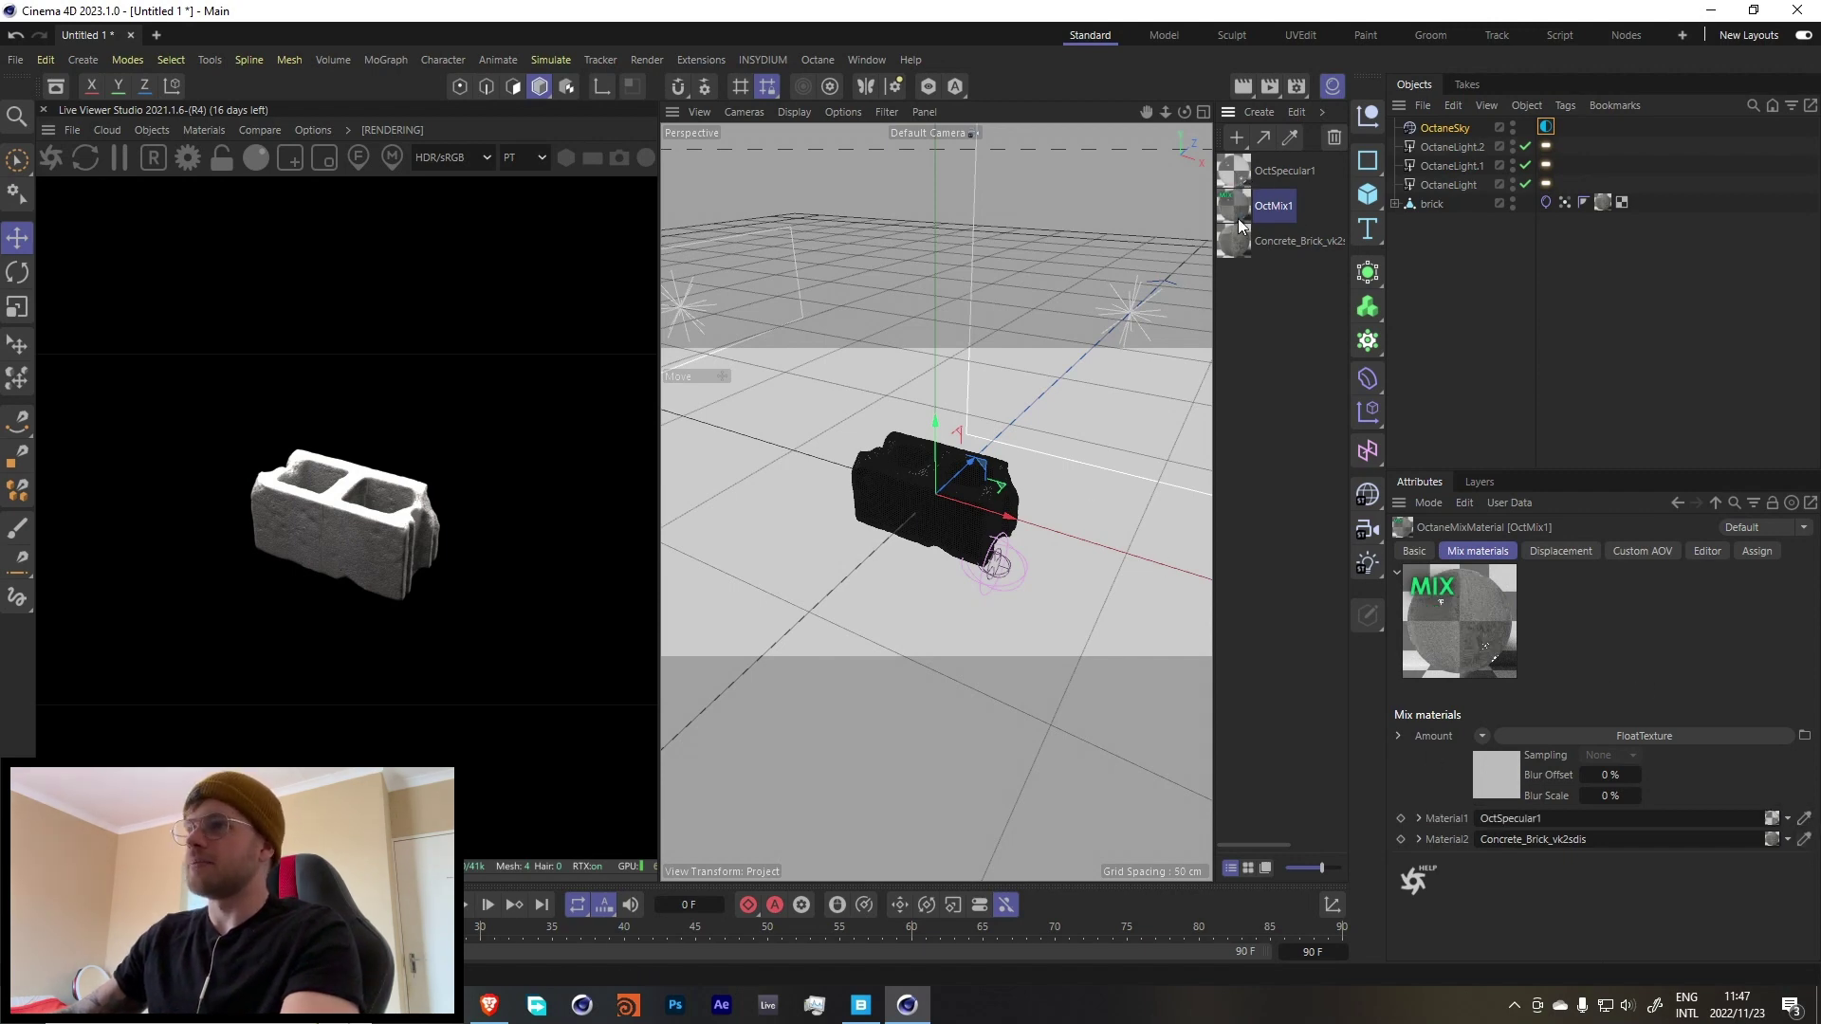
Open OctMix1 in the node editor, tidy its nodes, and delete the FloatTexture on Amount.
{"action": "double_click", "coordinate": [1233, 204]}
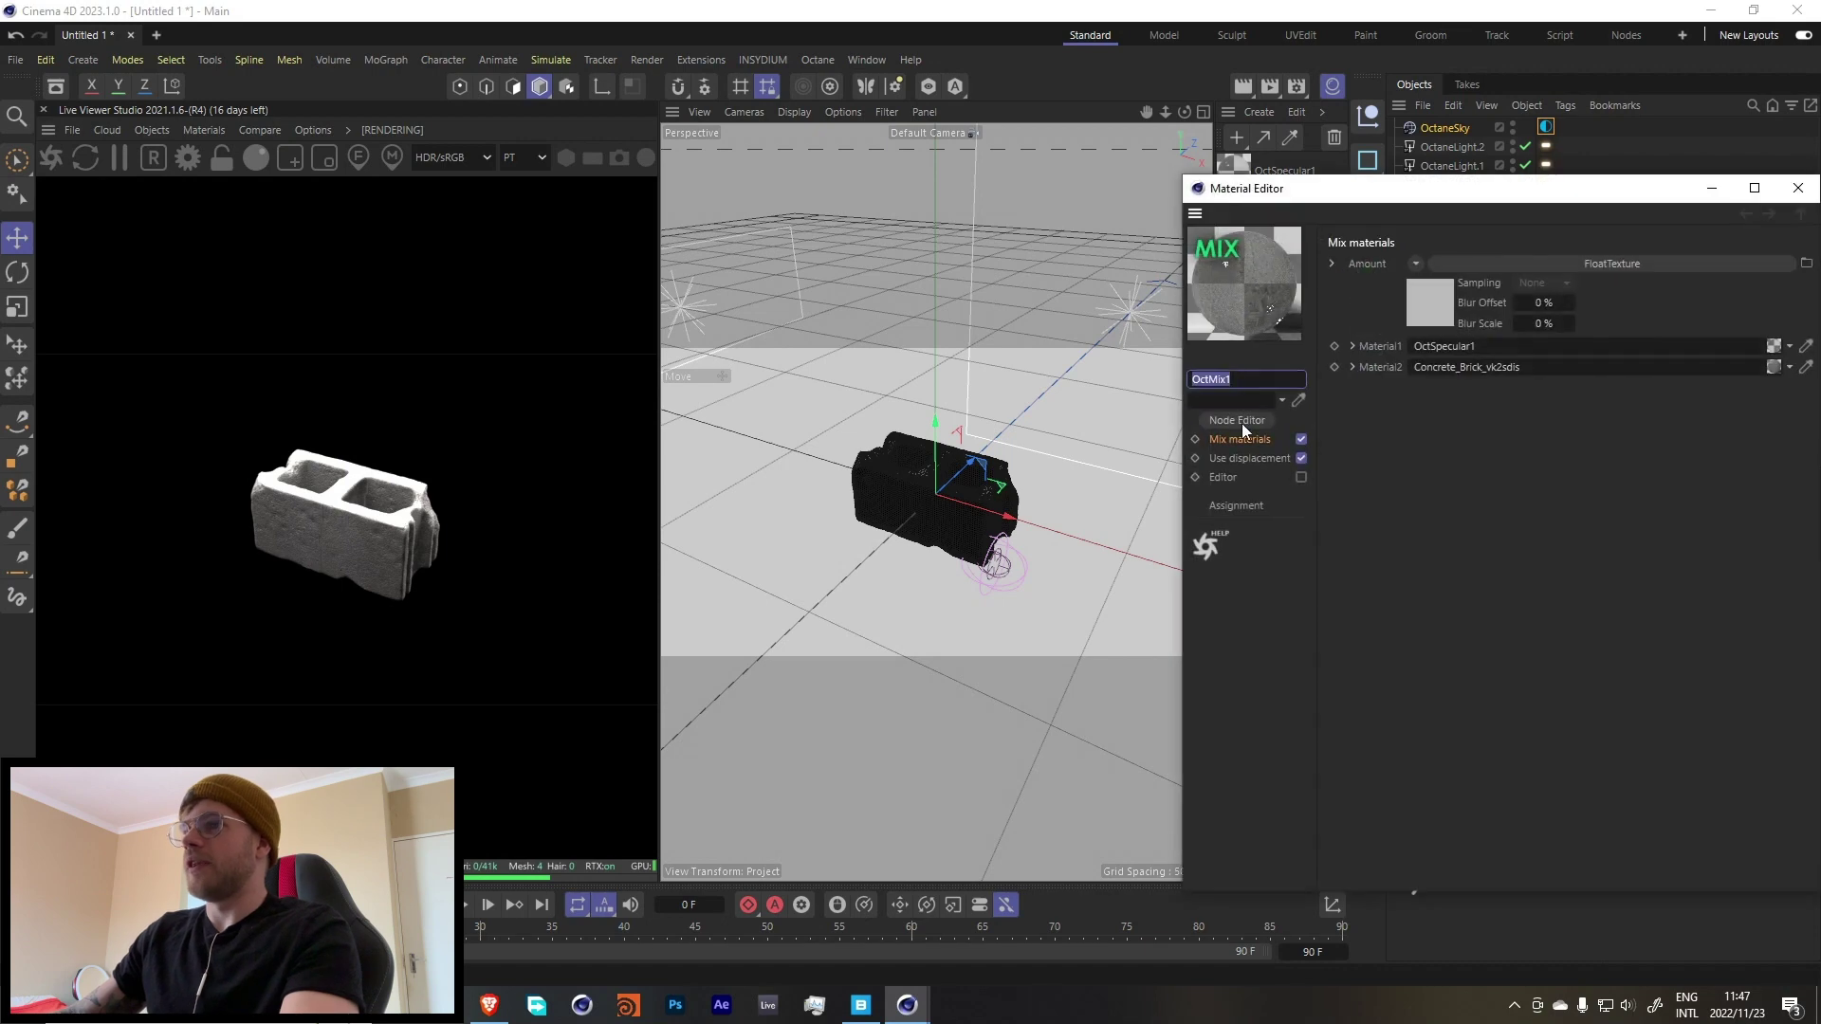
{"action": "left_click", "coordinate": [1240, 421]}
{"action": "middle_click_drag", "start_coordinate": [845, 617], "coordinate": [661, 529]}
{"action": "left_click", "coordinate": [863, 607]}
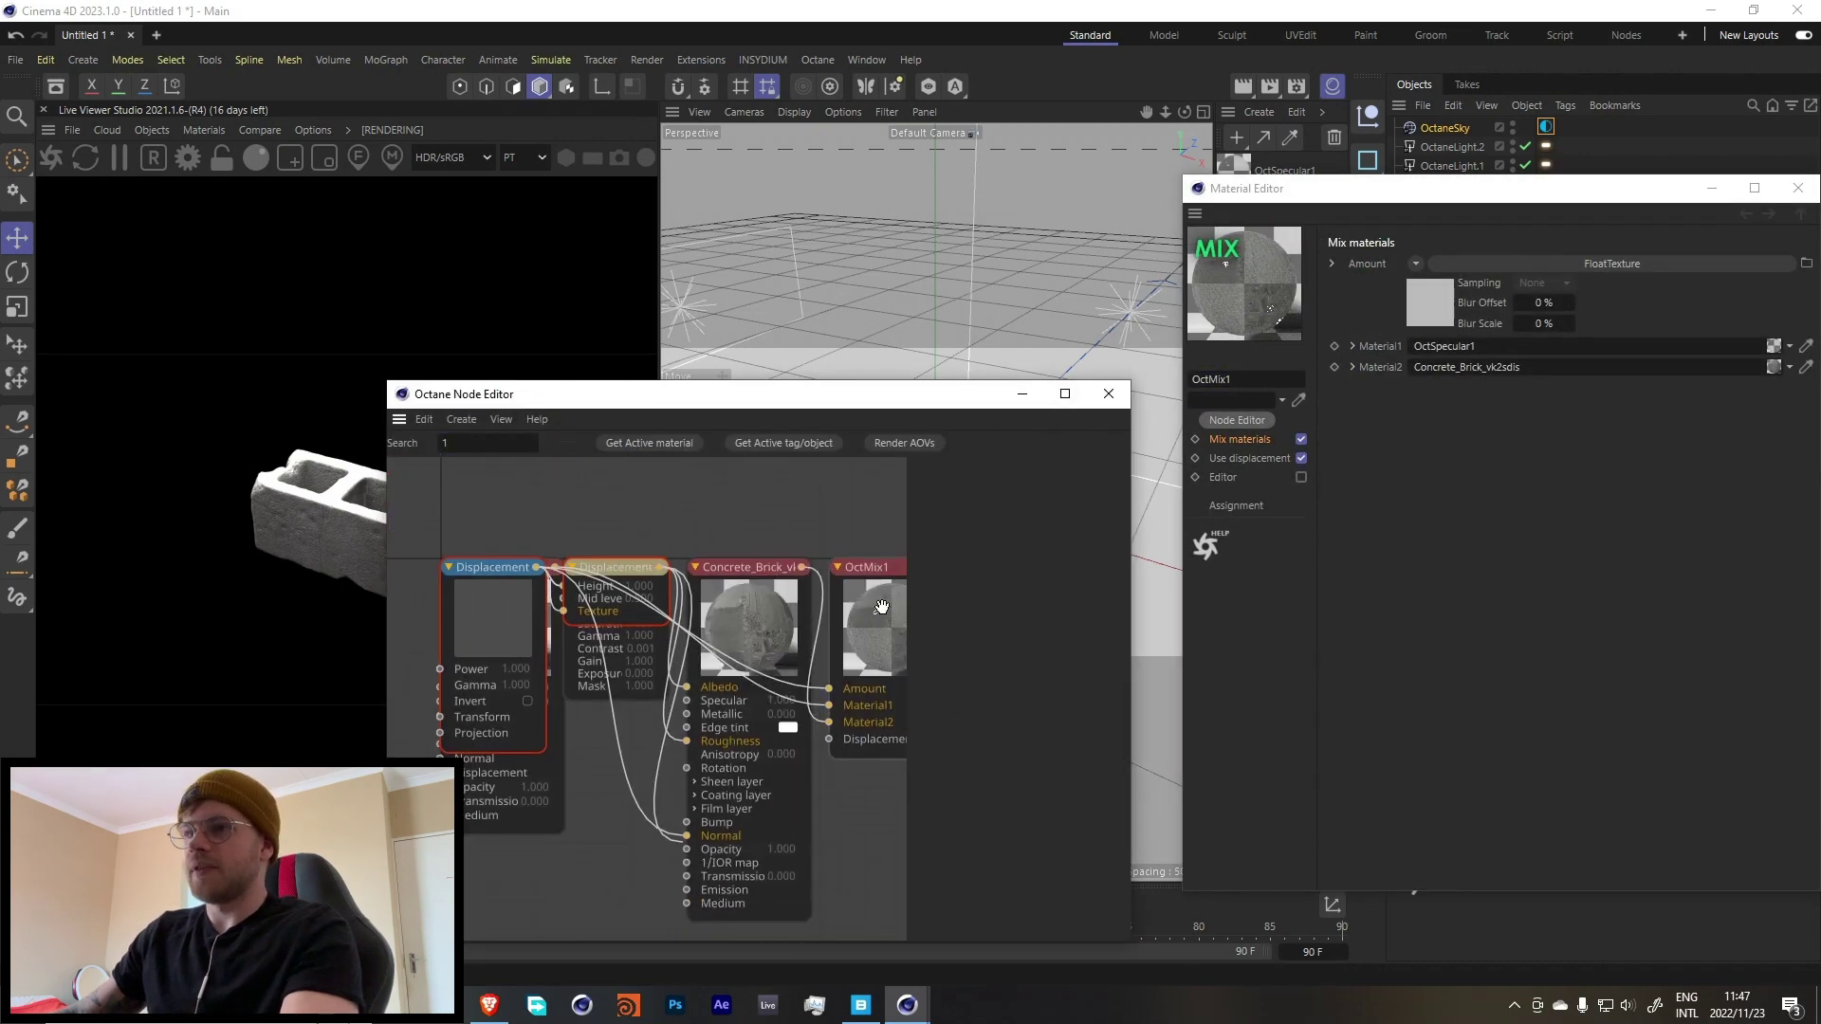
{"action": "right_click", "coordinate": [860, 590]}
{"action": "left_click", "coordinate": [914, 755]}
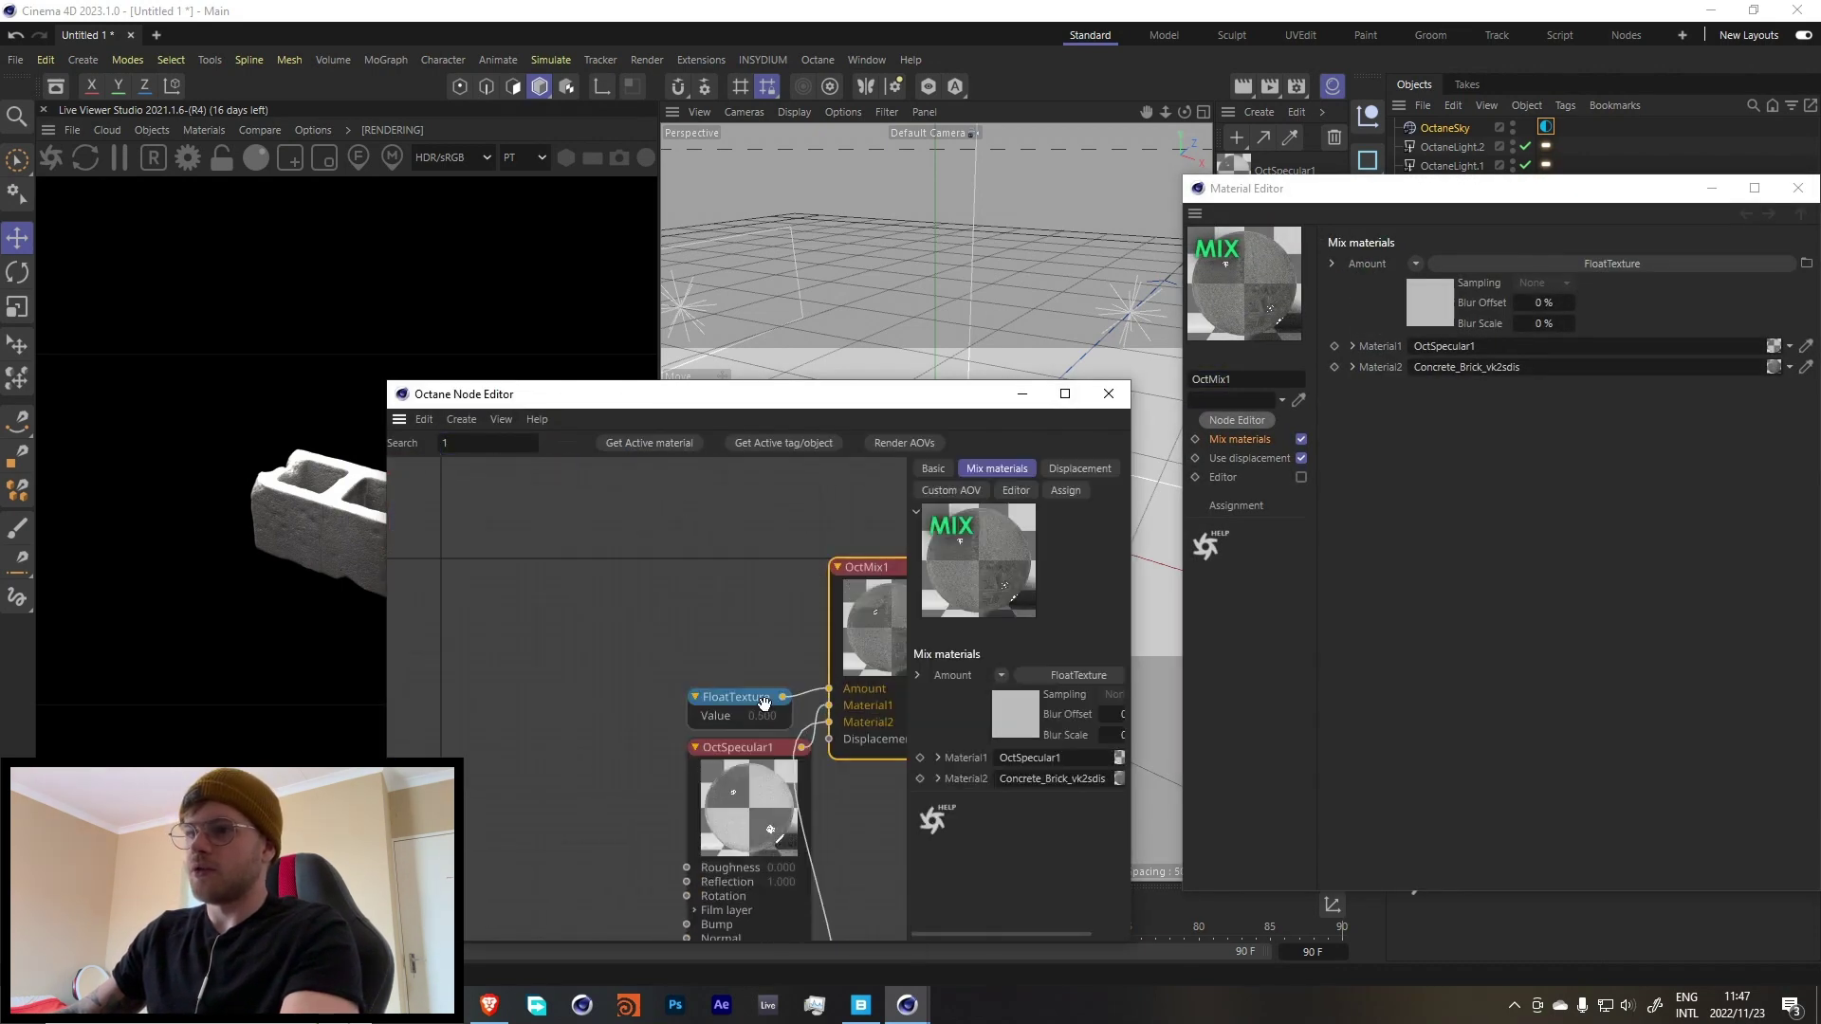
{"action": "left_click", "coordinate": [749, 697]}
{"action": "key", "text": "Delete"}
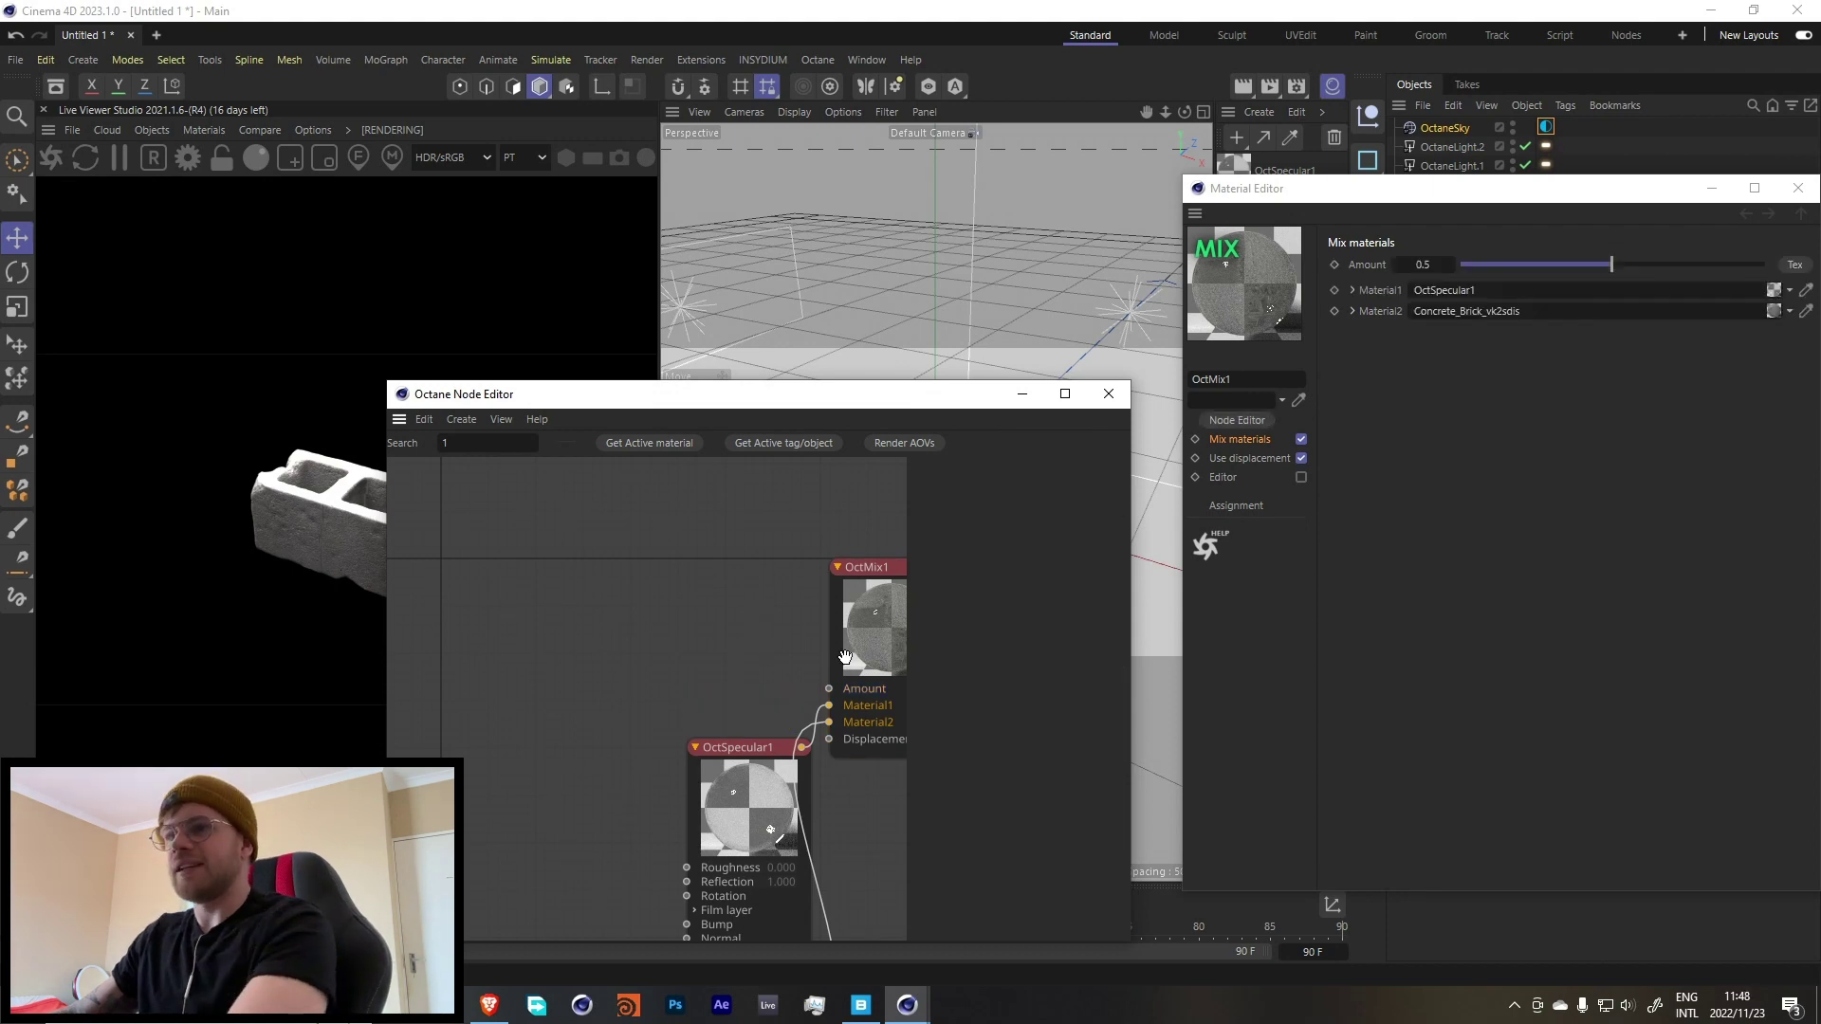
Add a Vertex Map node and connect it to OctMix1's Amount input.
{"action": "left_click_drag", "start_coordinate": [733, 745], "coordinate": [659, 709]}
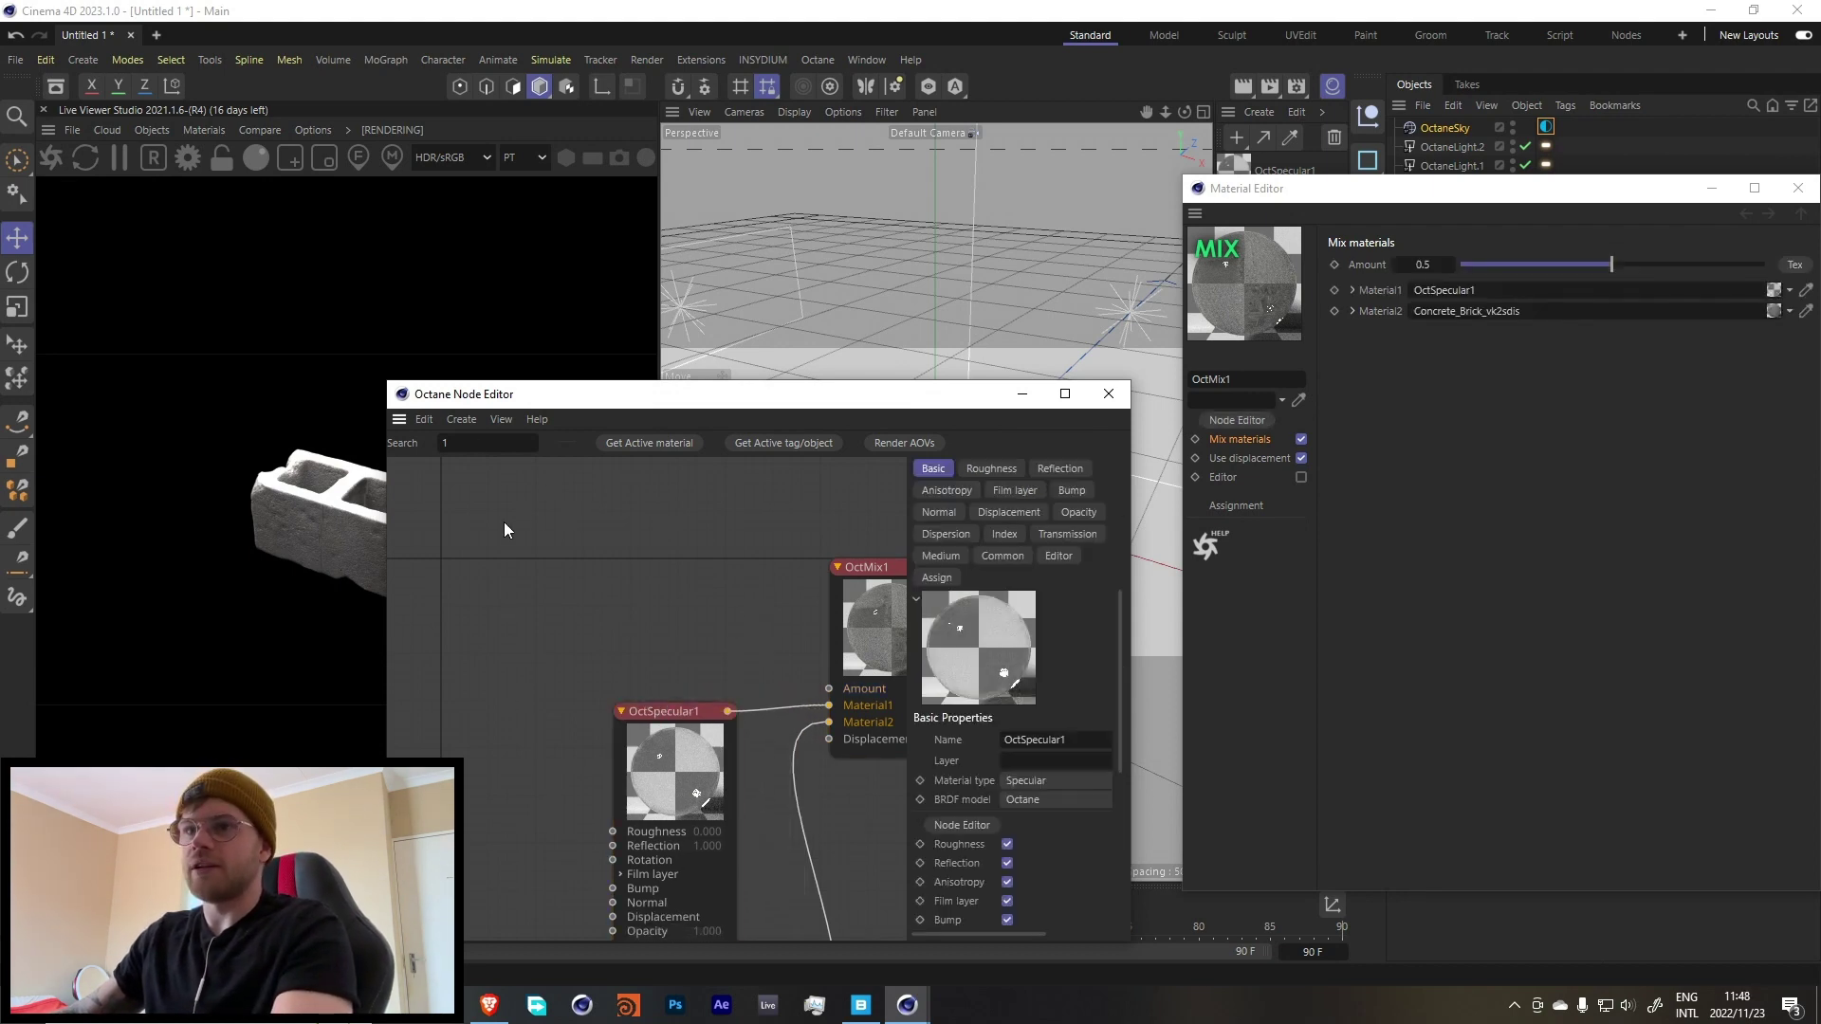
{"action": "mouse_move", "coordinate": [408, 654]}
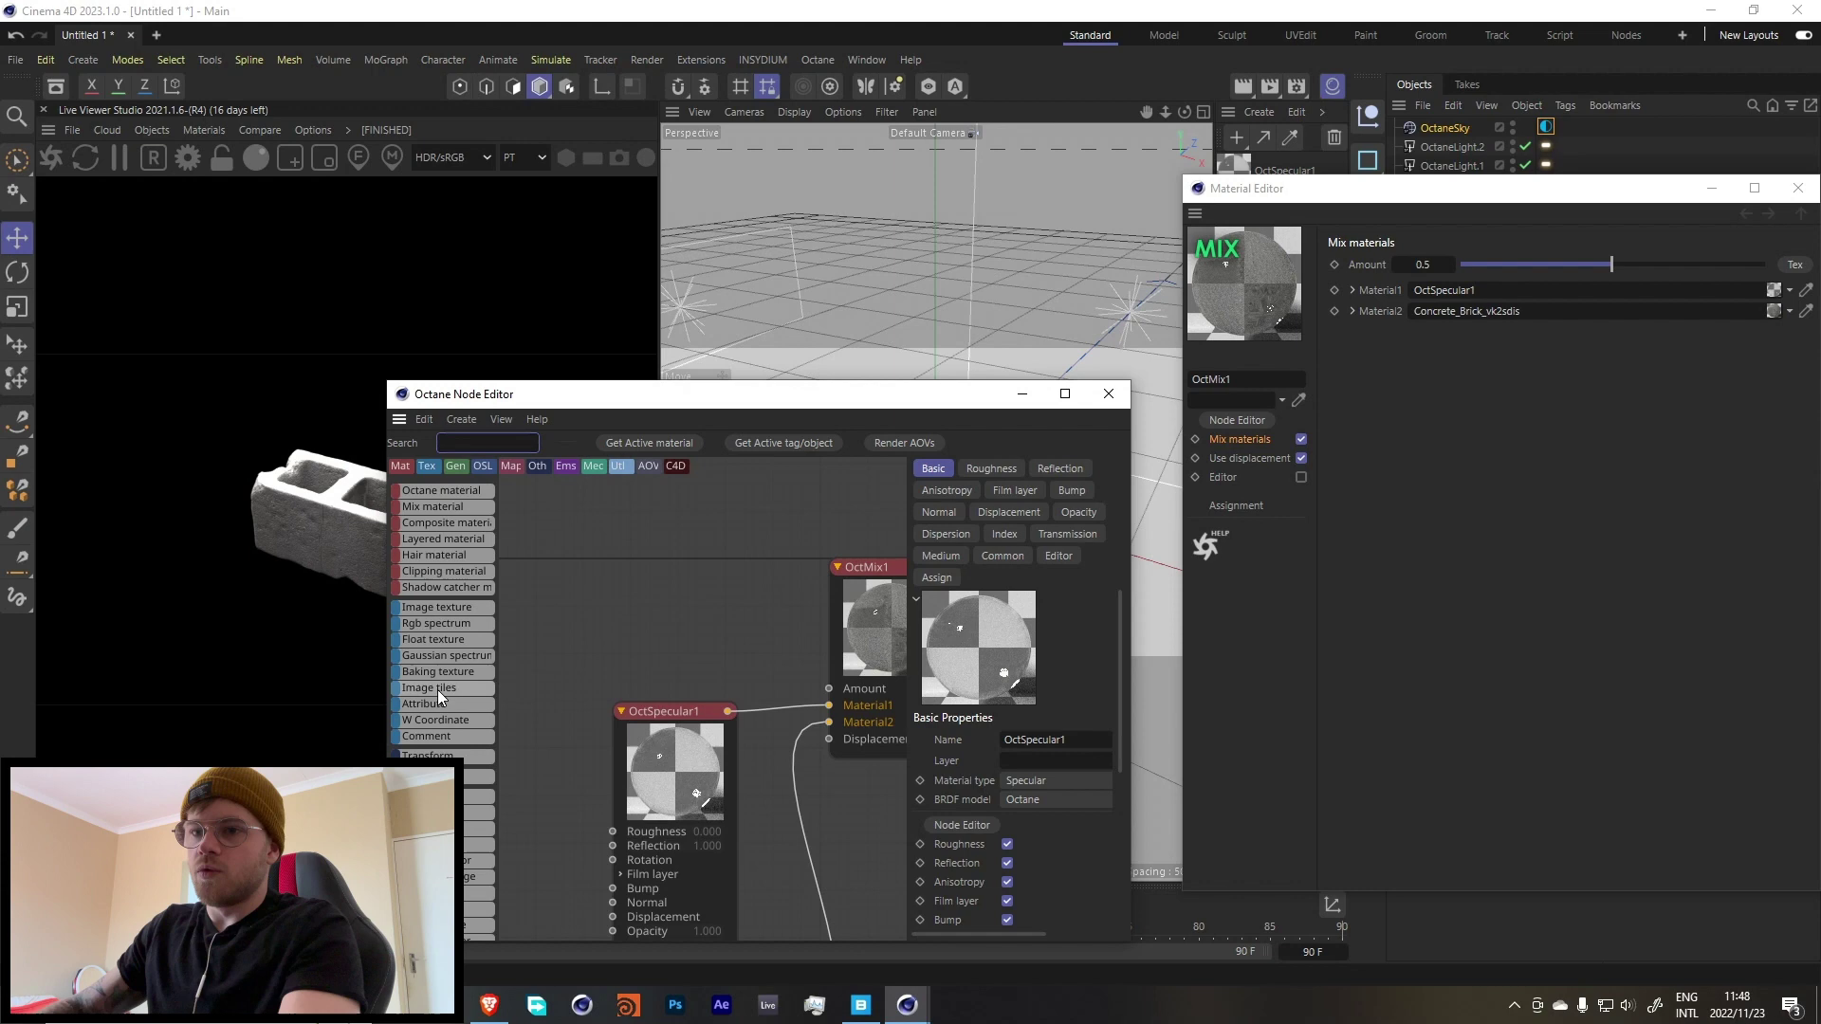
{"action": "scroll", "coordinate": [455, 675], "scroll_direction": "down", "scroll_amount": 10}
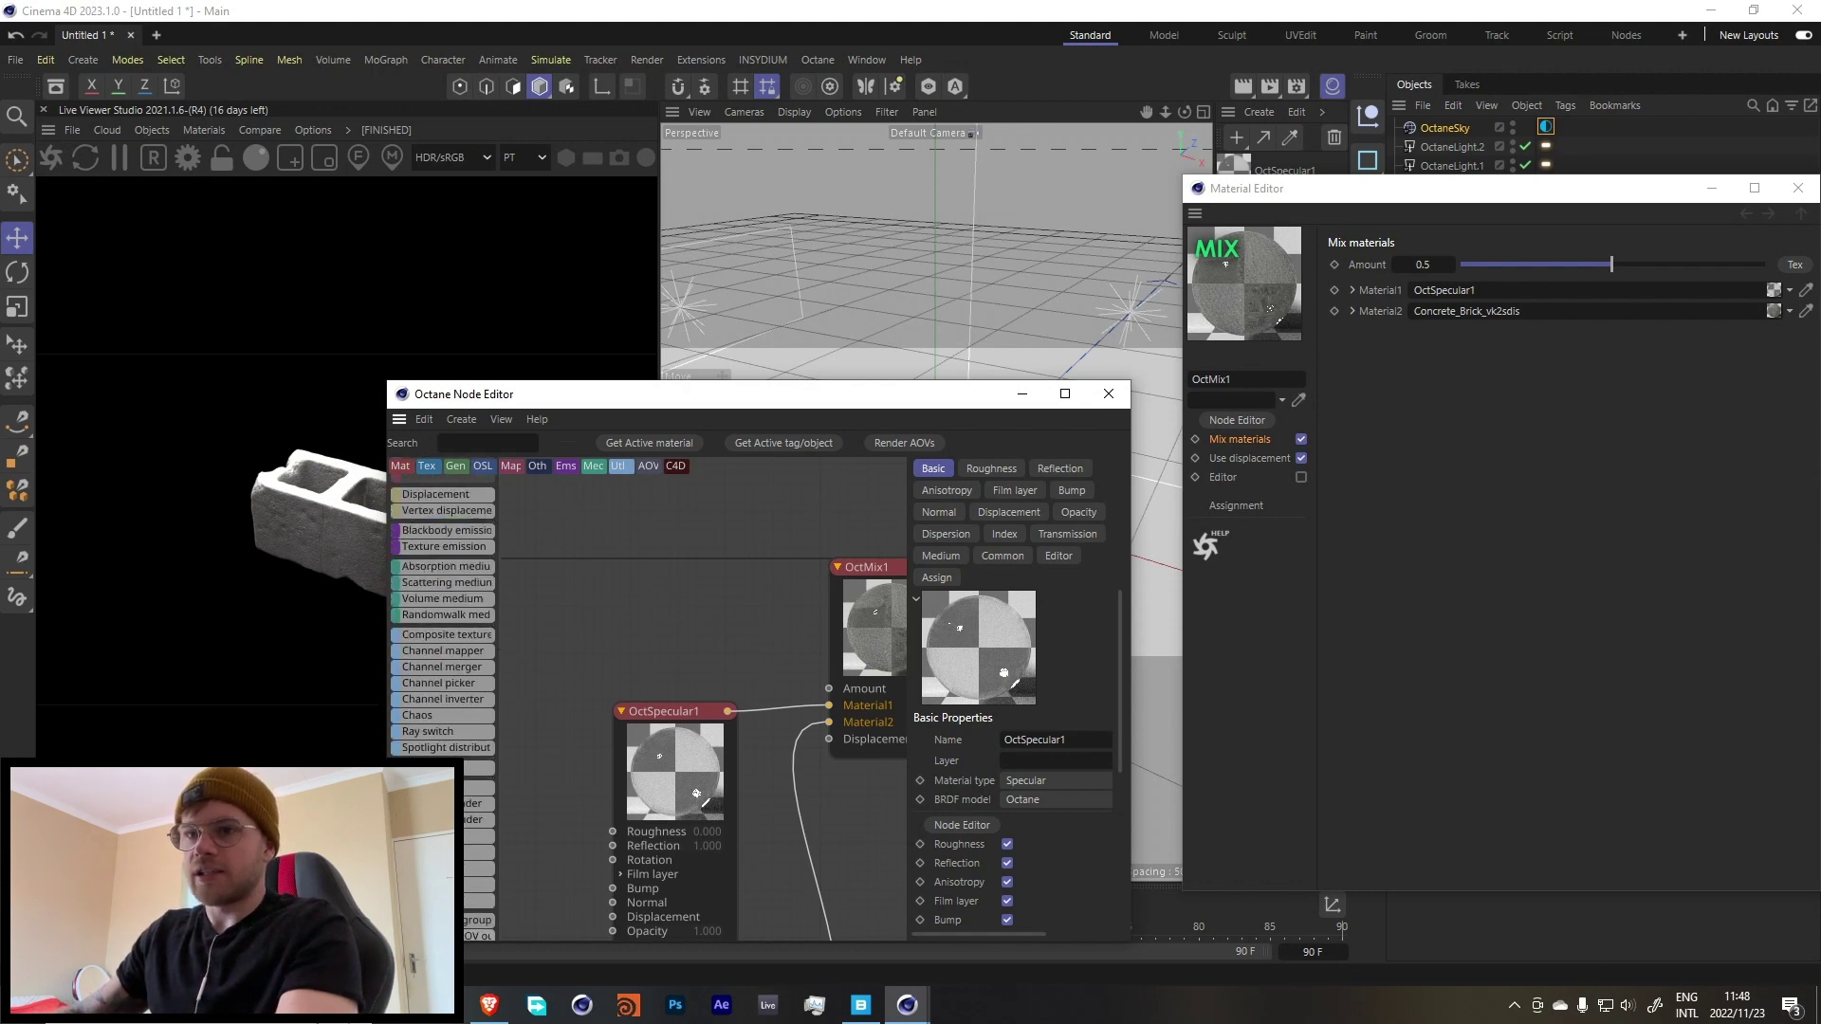
{"action": "scroll", "coordinate": [468, 488], "scroll_direction": "up", "scroll_amount": 10}
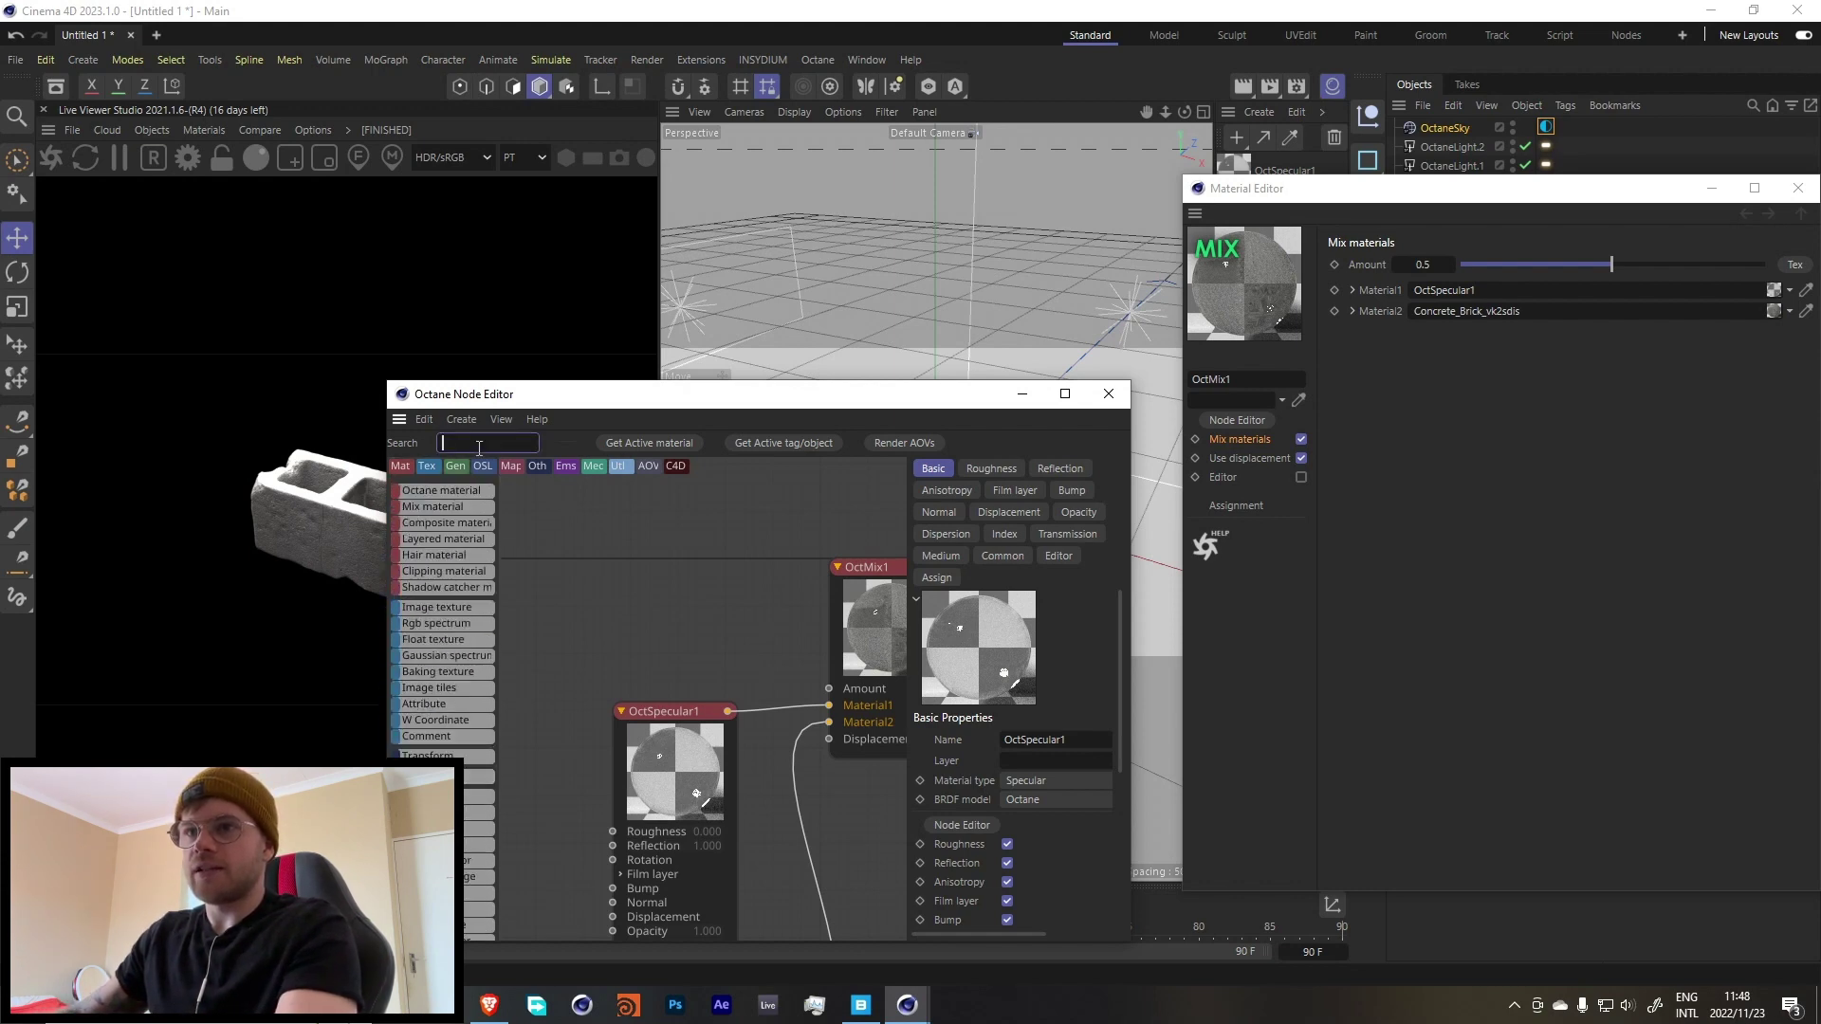
{"action": "type", "text": "ver"}
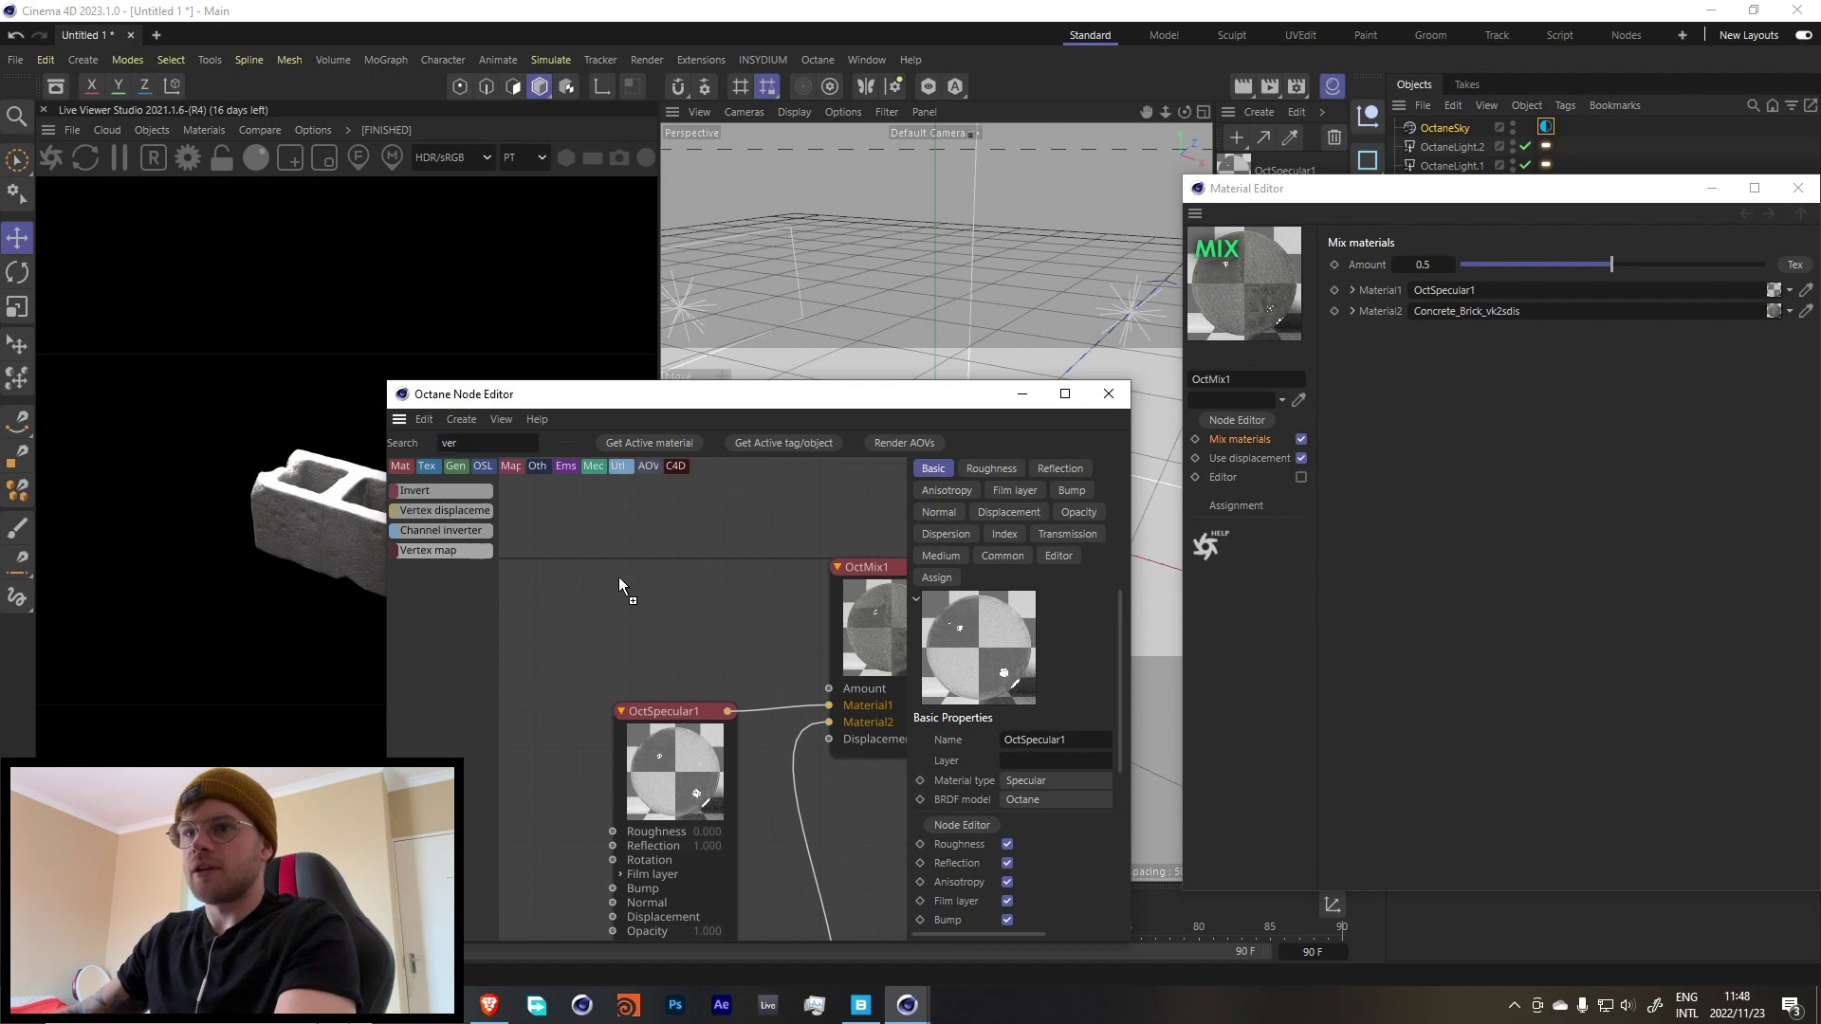
{"action": "left_click_drag", "start_coordinate": [619, 583], "coordinate": [829, 689]}
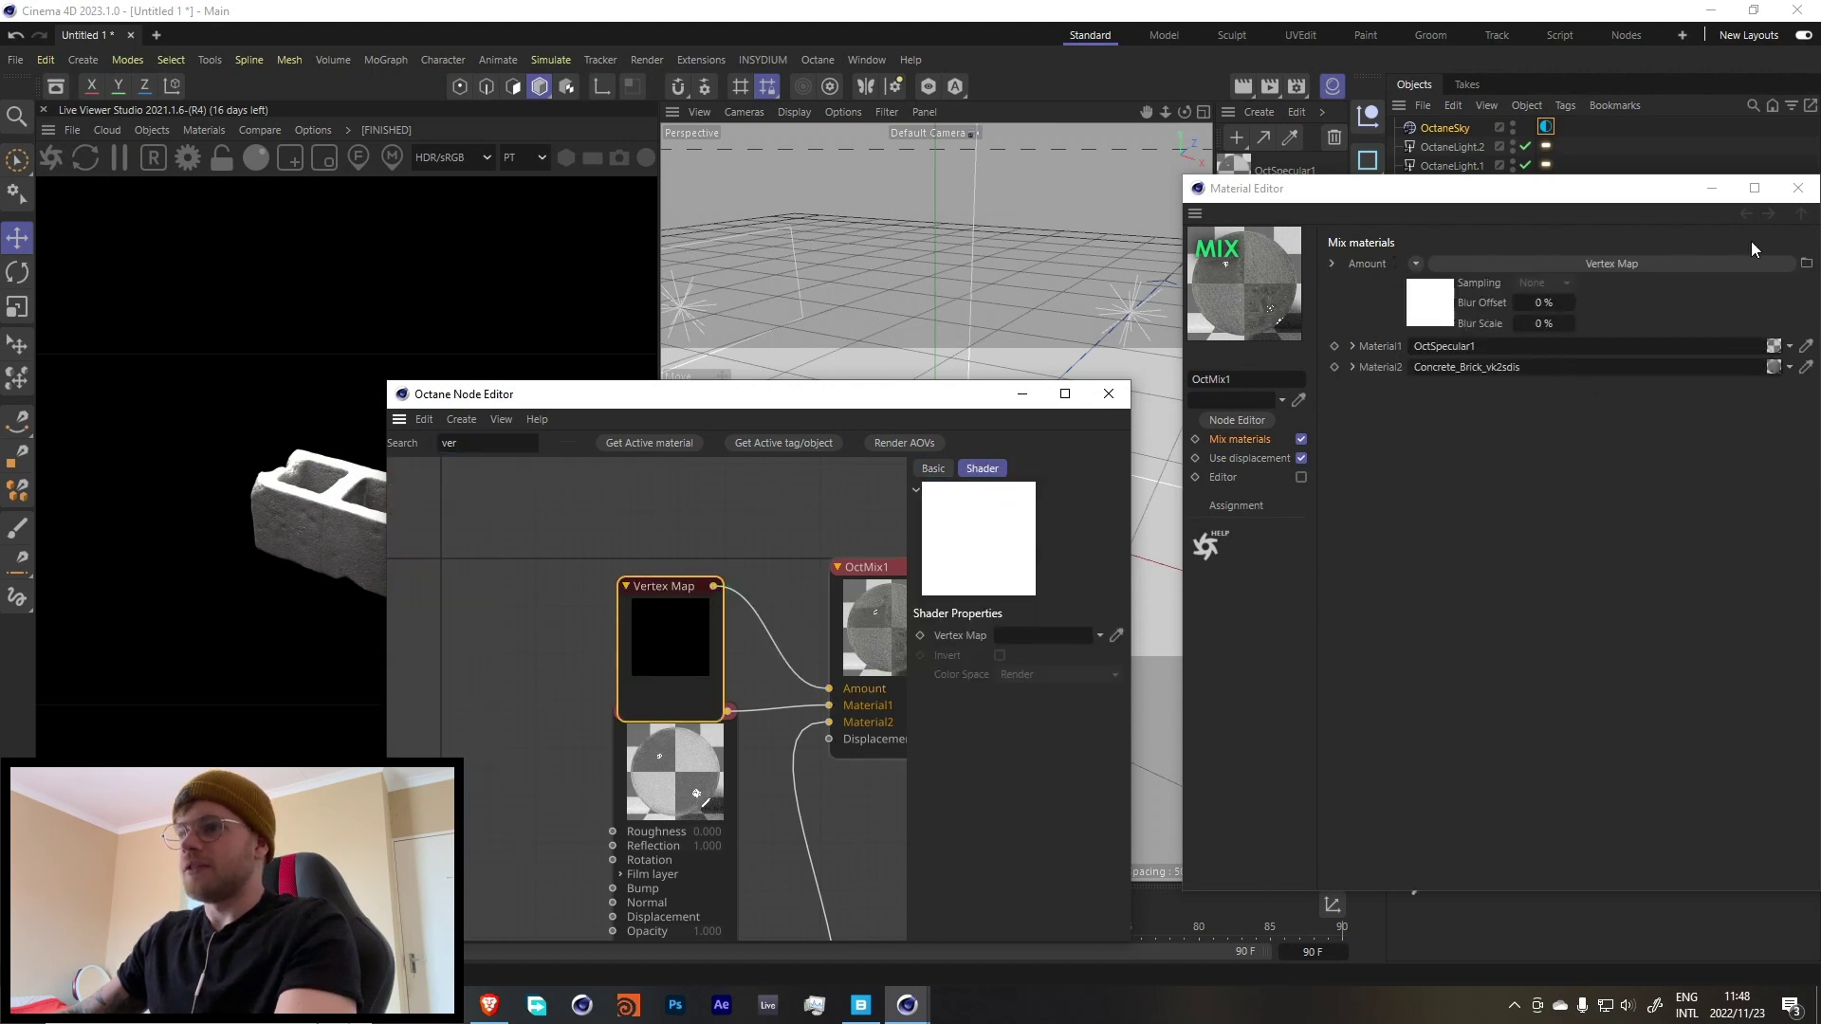
{"action": "left_click", "coordinate": [1797, 188]}
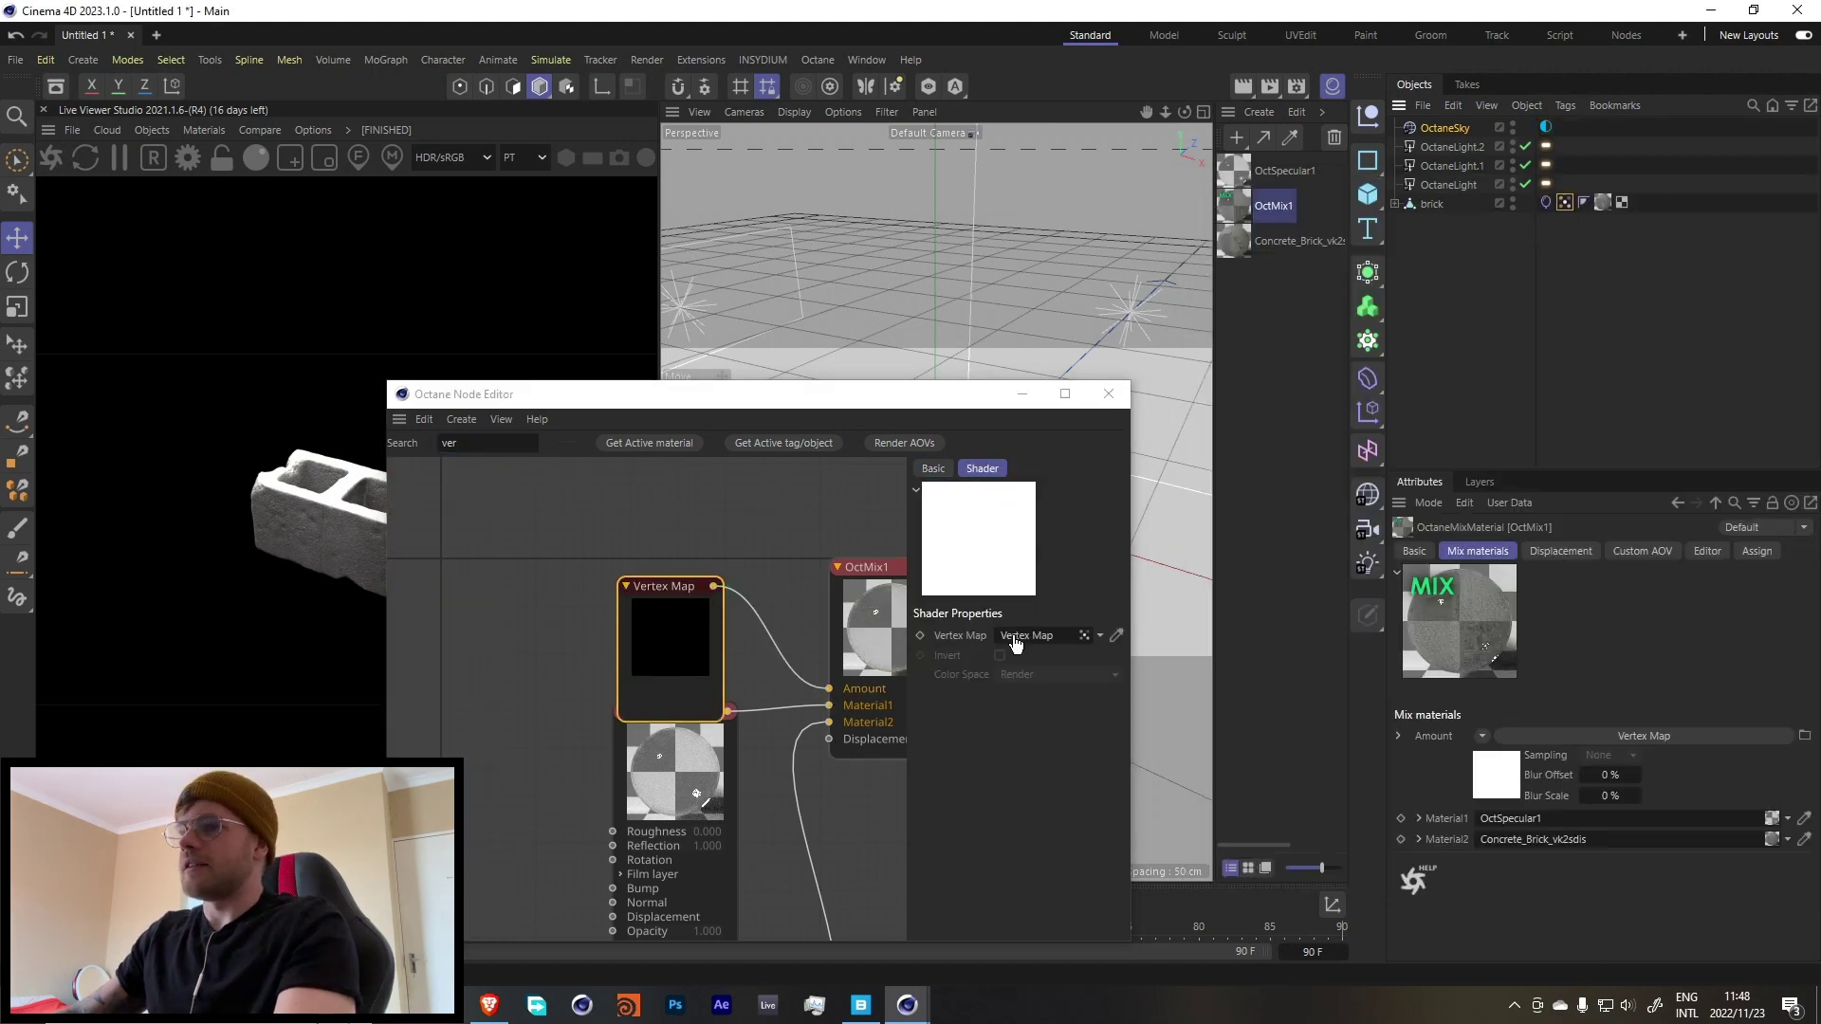
Orbit to a three-quarter view of the brick and play the simulation to frame 45.
{"action": "left_click", "coordinate": [1109, 394]}
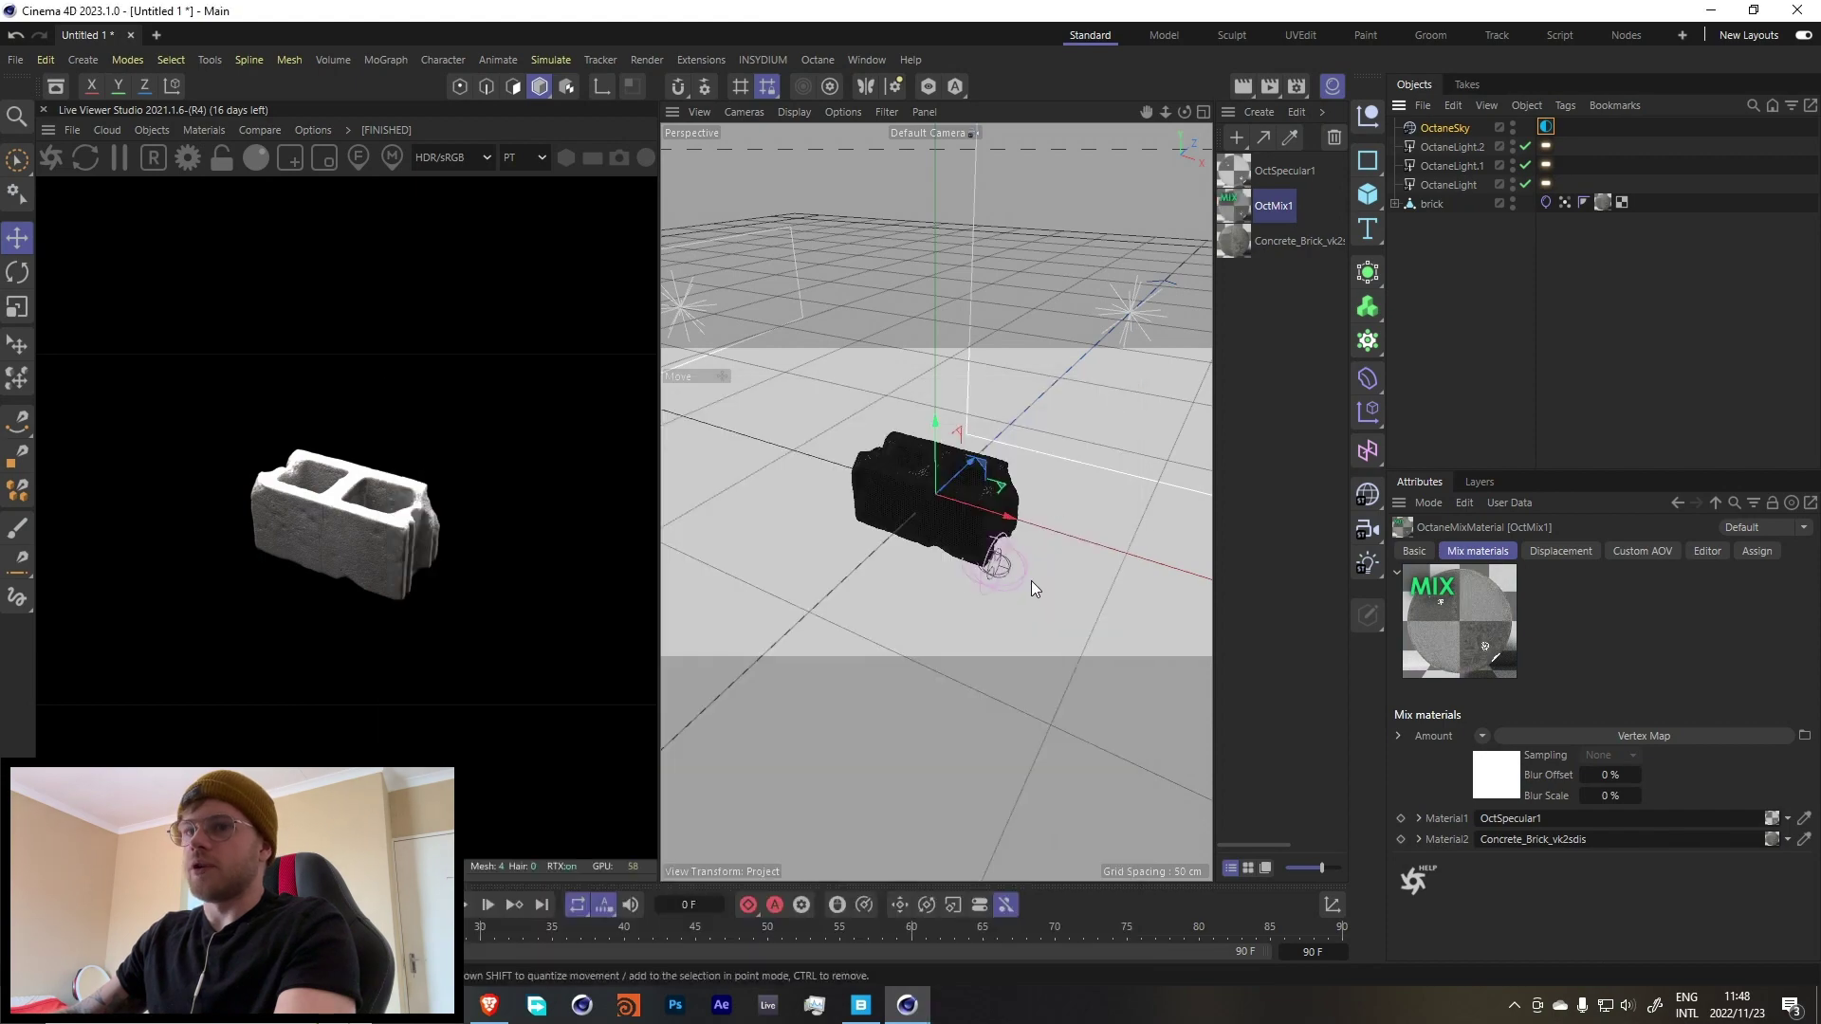
{"action": "scroll", "coordinate": [1039, 565], "scroll_direction": "up", "scroll_amount": 10}
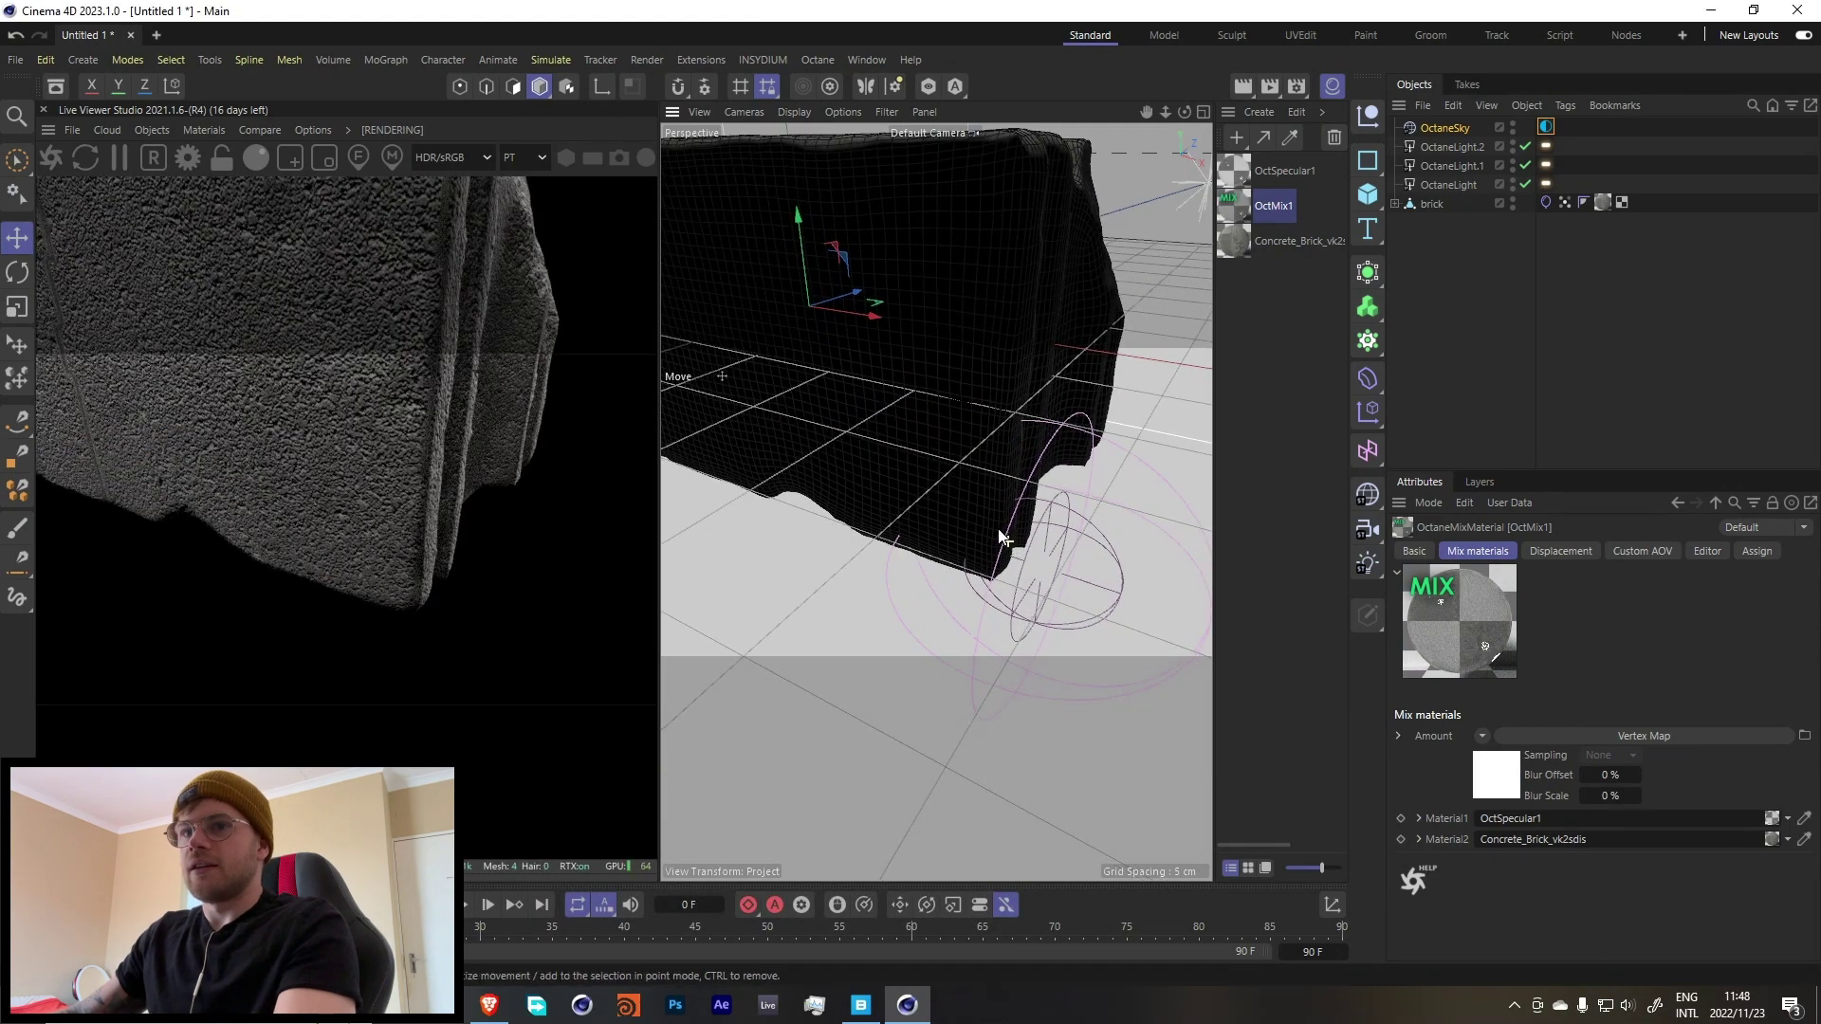
{"action": "scroll", "coordinate": [1002, 538], "scroll_direction": "down", "scroll_amount": 5}
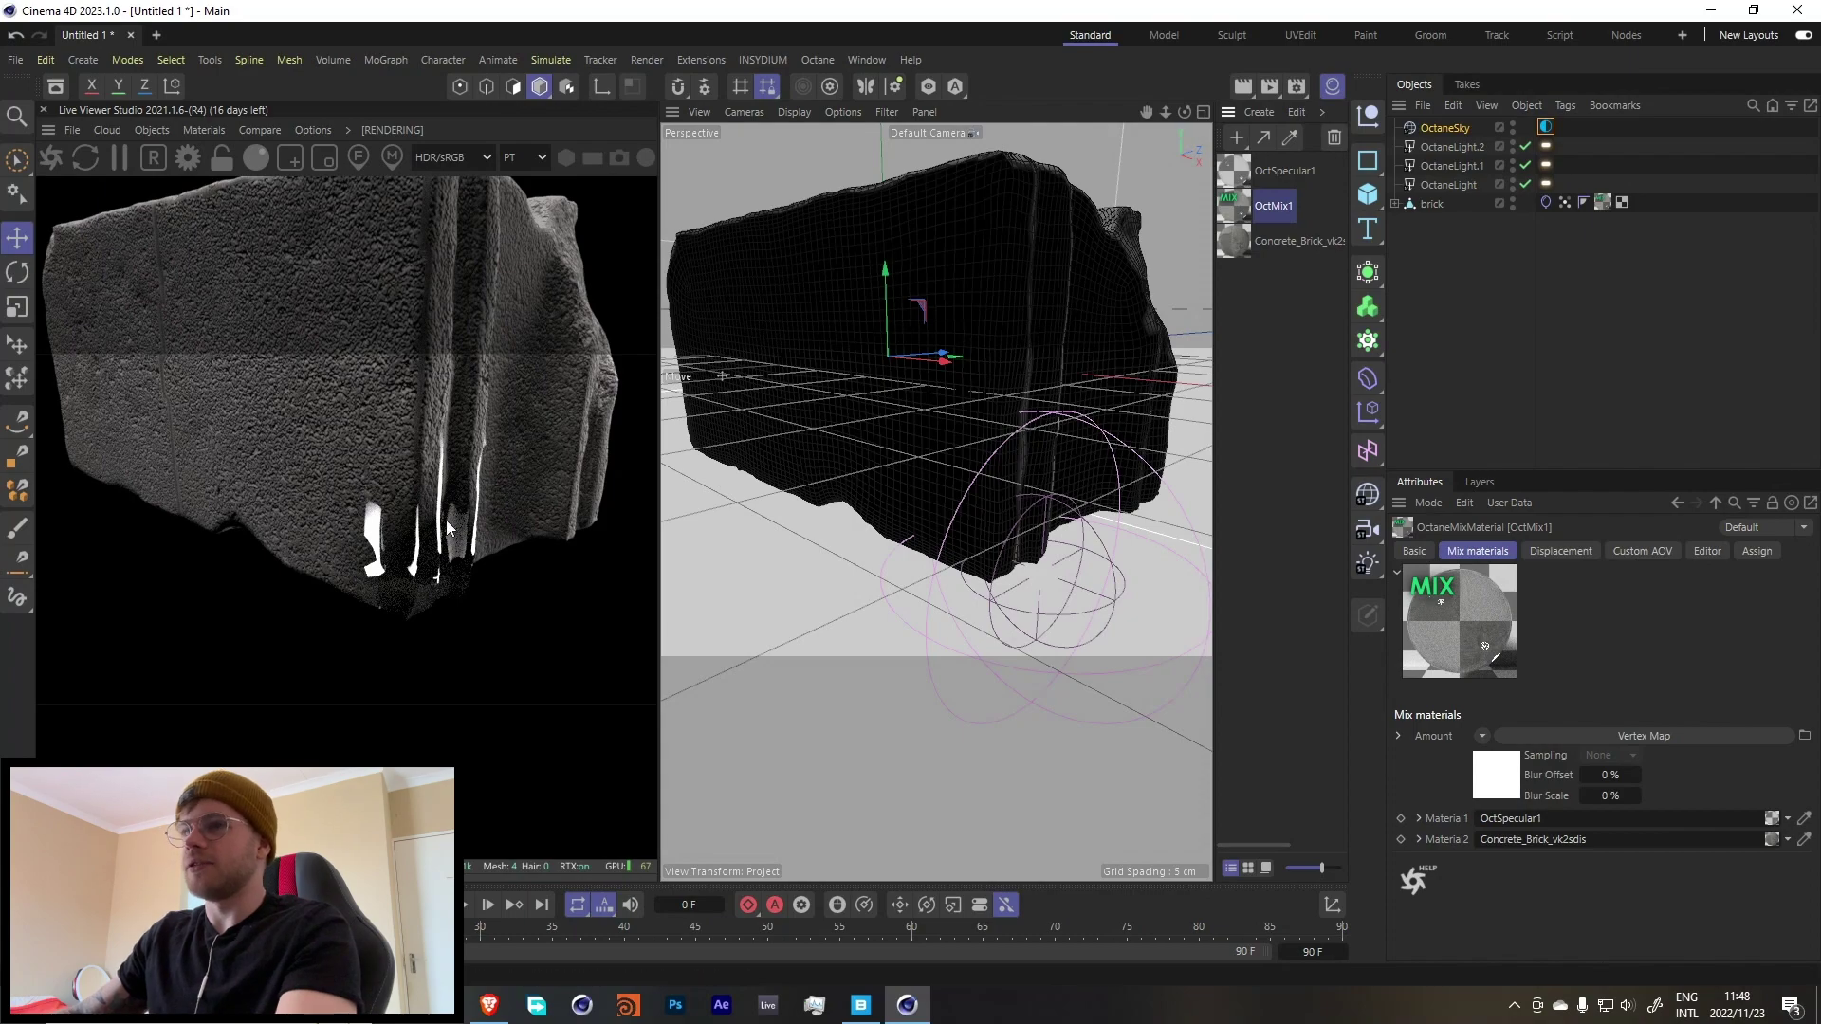
{"action": "left_click_drag", "start_coordinate": [399, 546], "coordinate": [350, 594]}
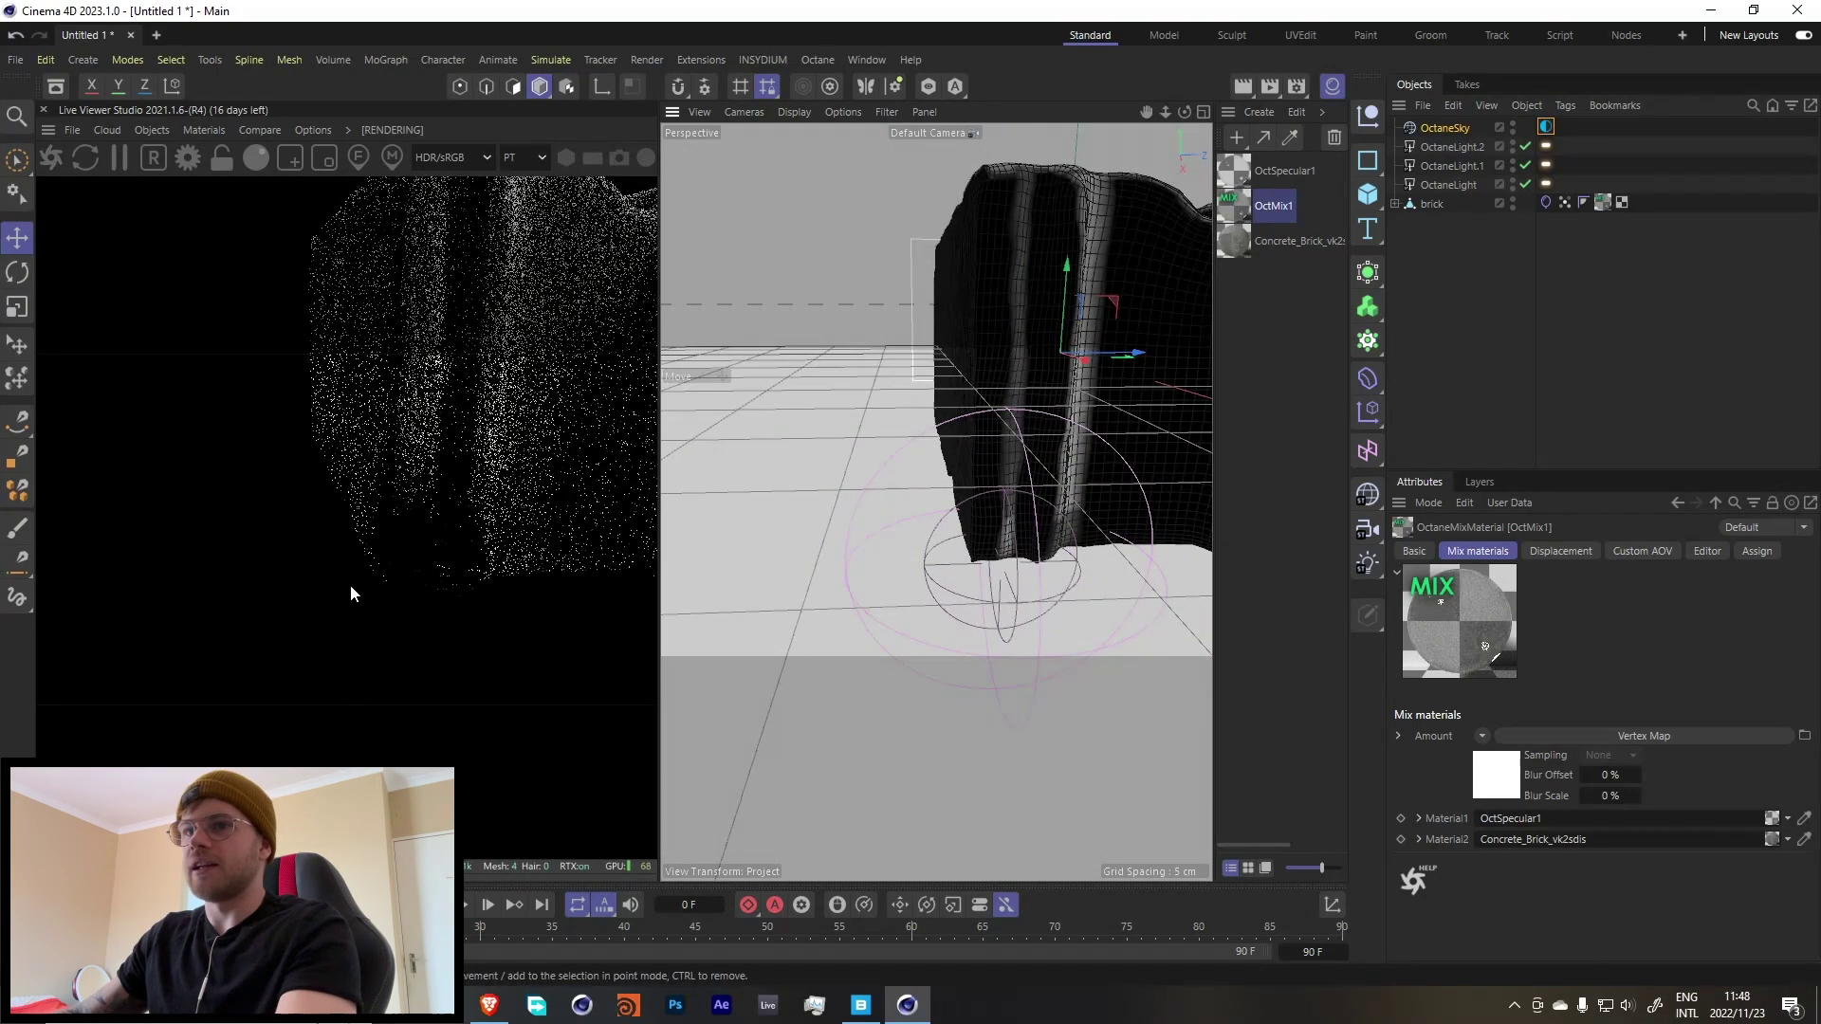
{"action": "scroll", "coordinate": [1107, 418], "scroll_direction": "down", "scroll_amount": 6}
{"action": "left_click_drag", "start_coordinate": [1044, 408], "coordinate": [962, 544], "text": "alt"}
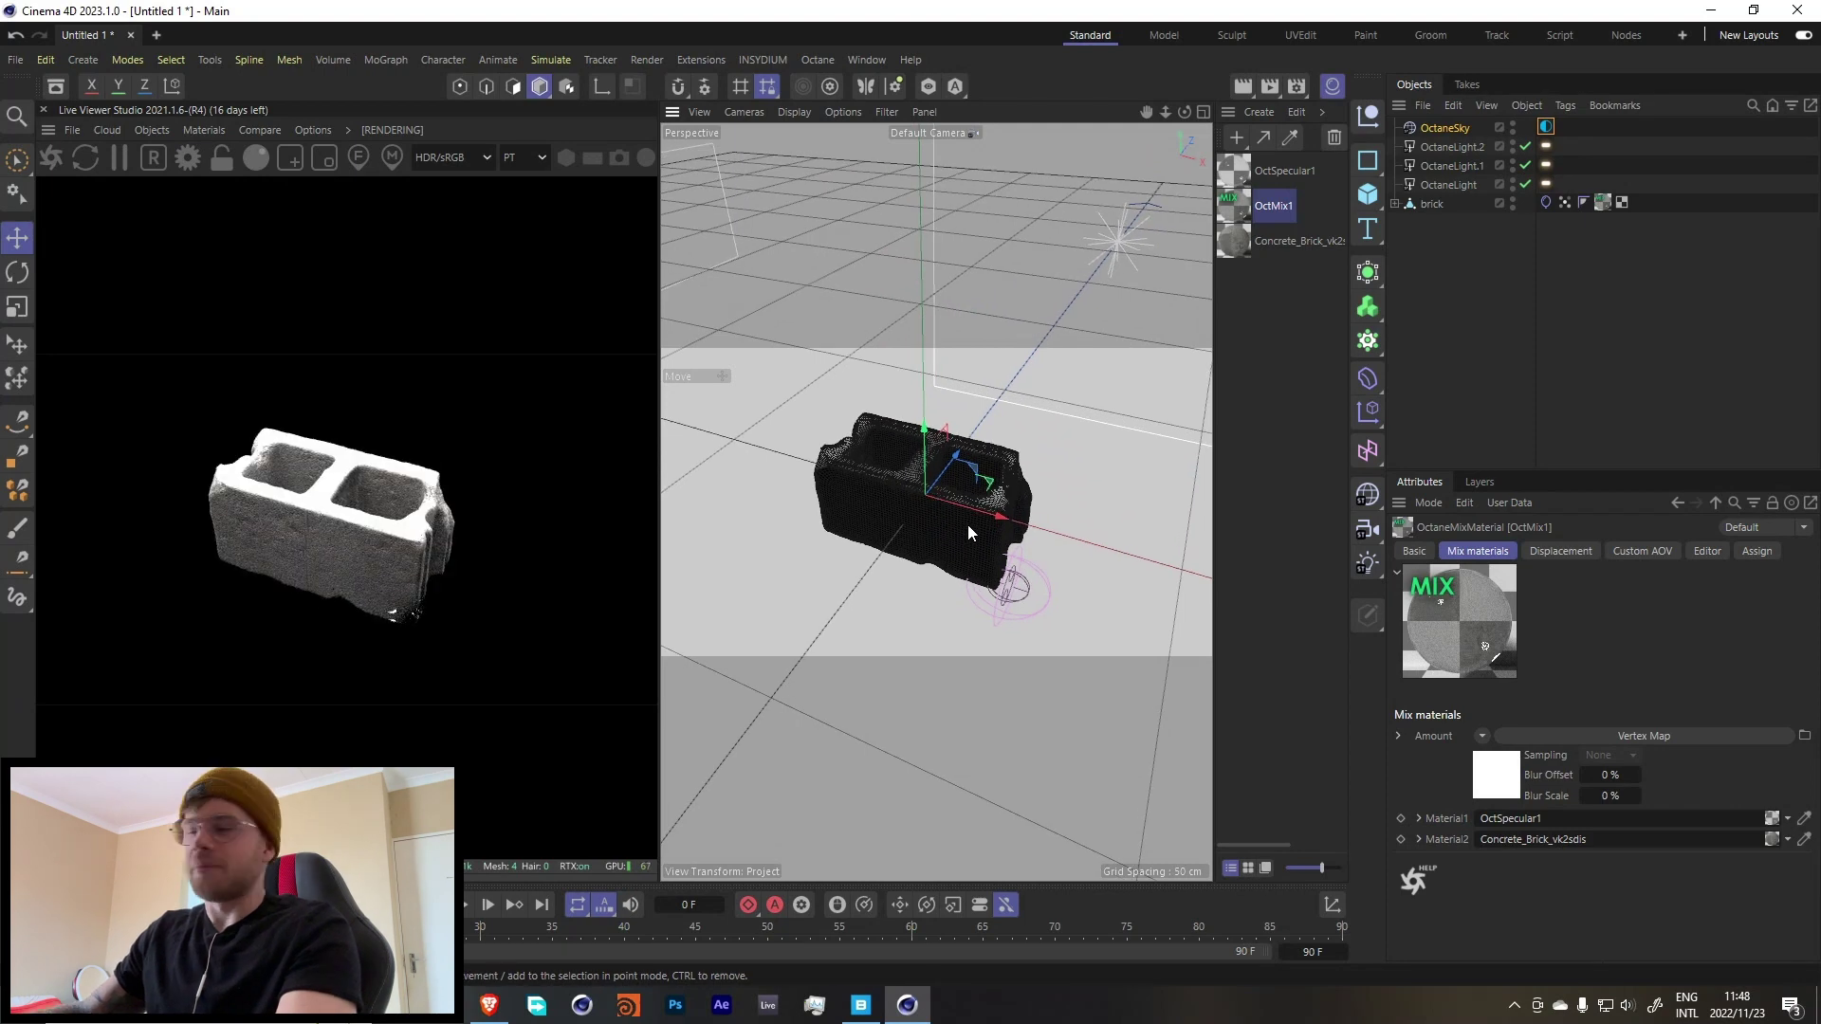
{"action": "double_click", "coordinate": [1241, 211]}
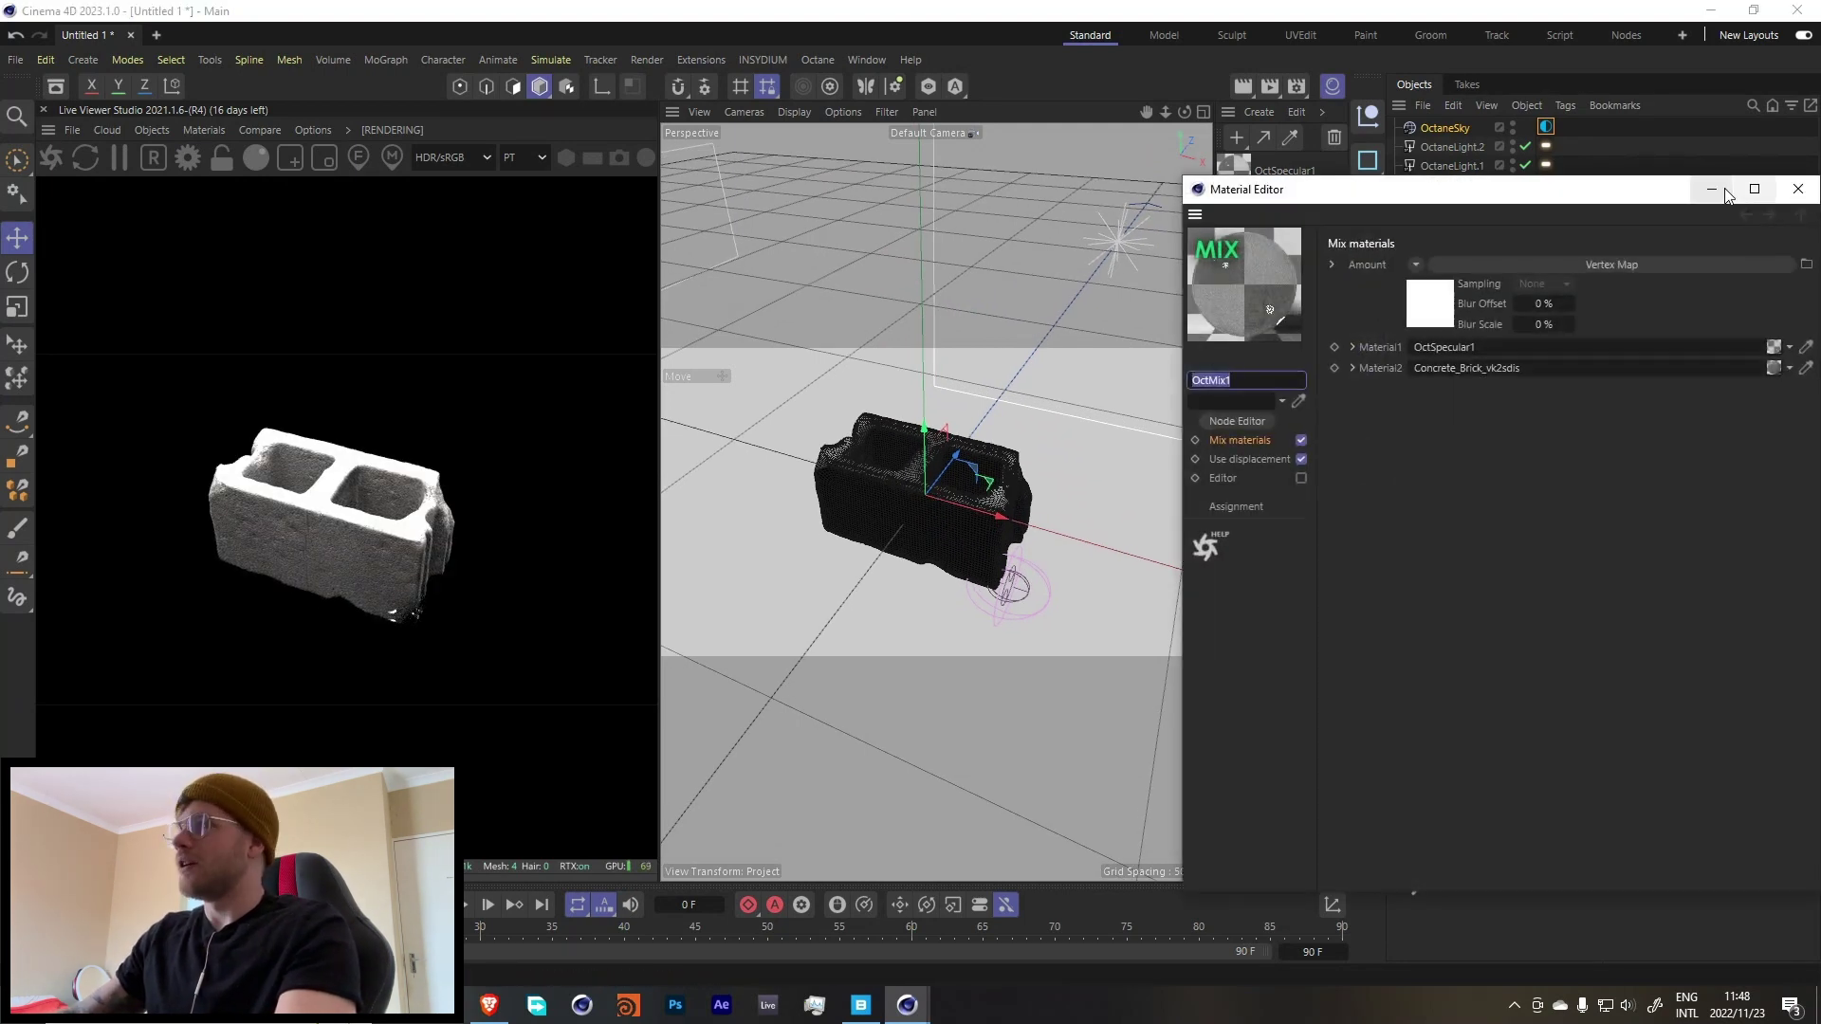
{"action": "left_click", "coordinate": [1770, 189]}
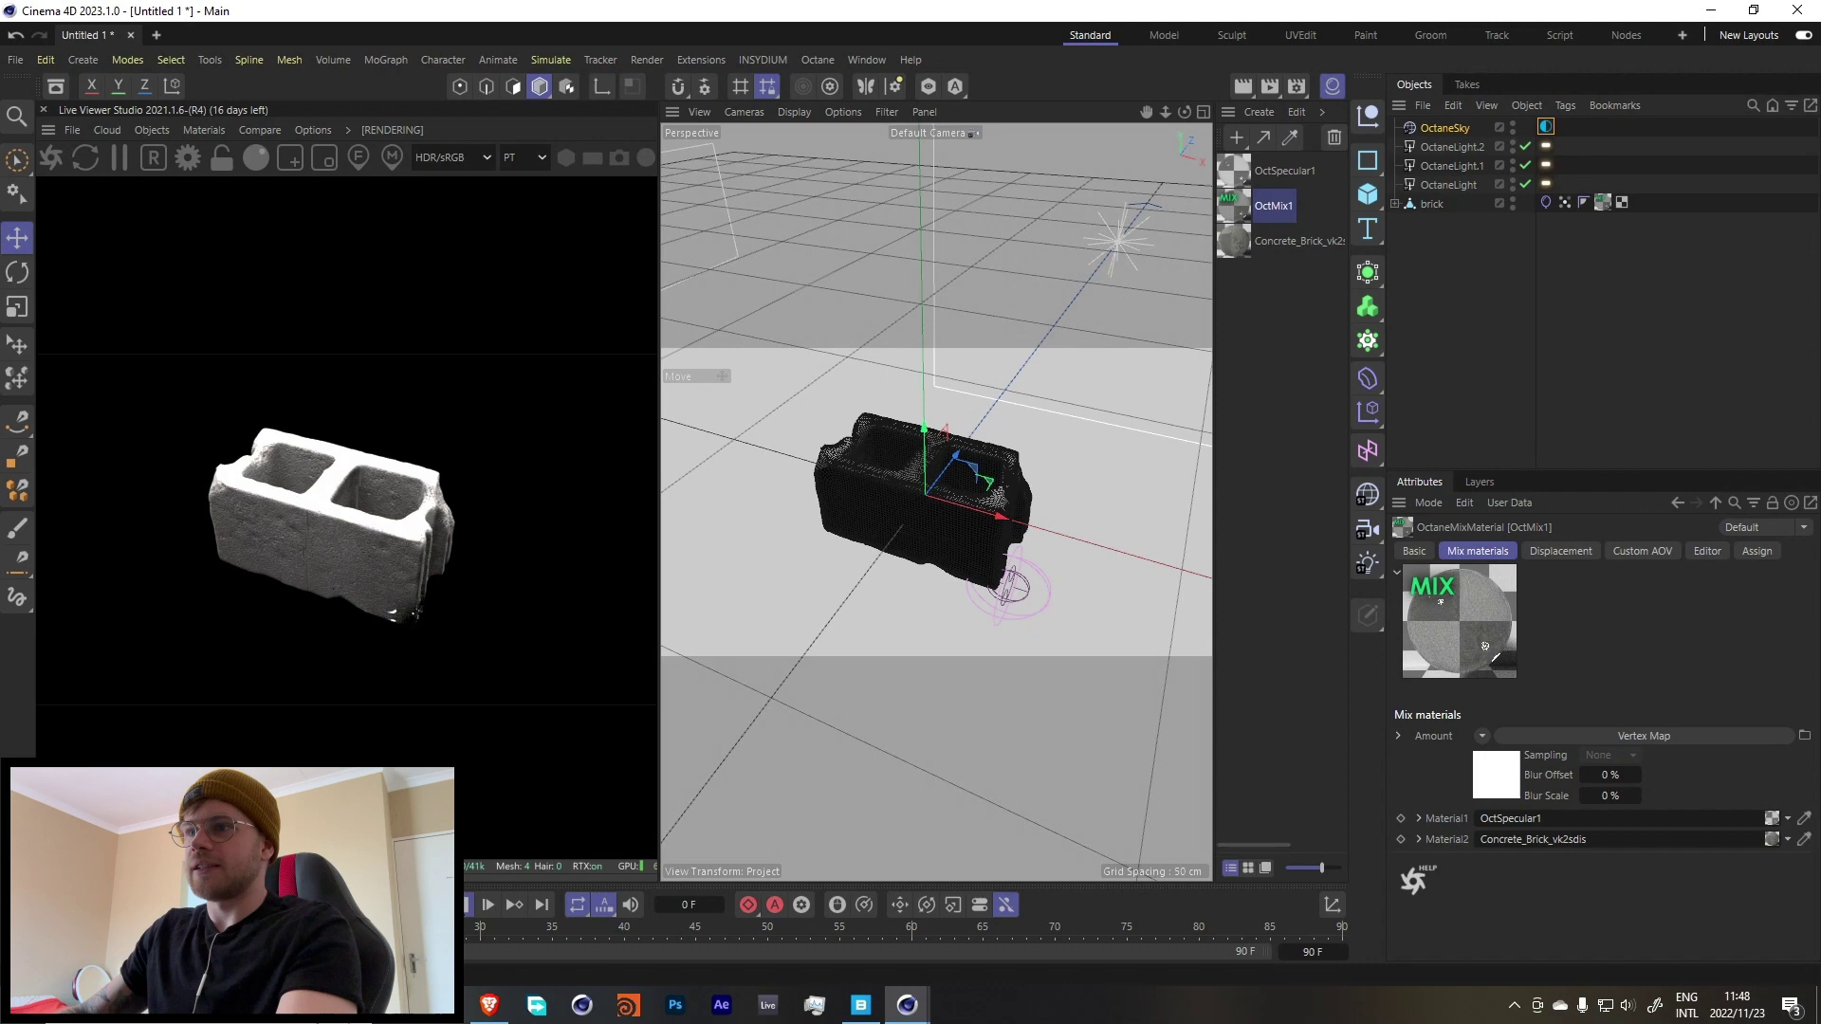
{"action": "left_click", "coordinate": [462, 905]}
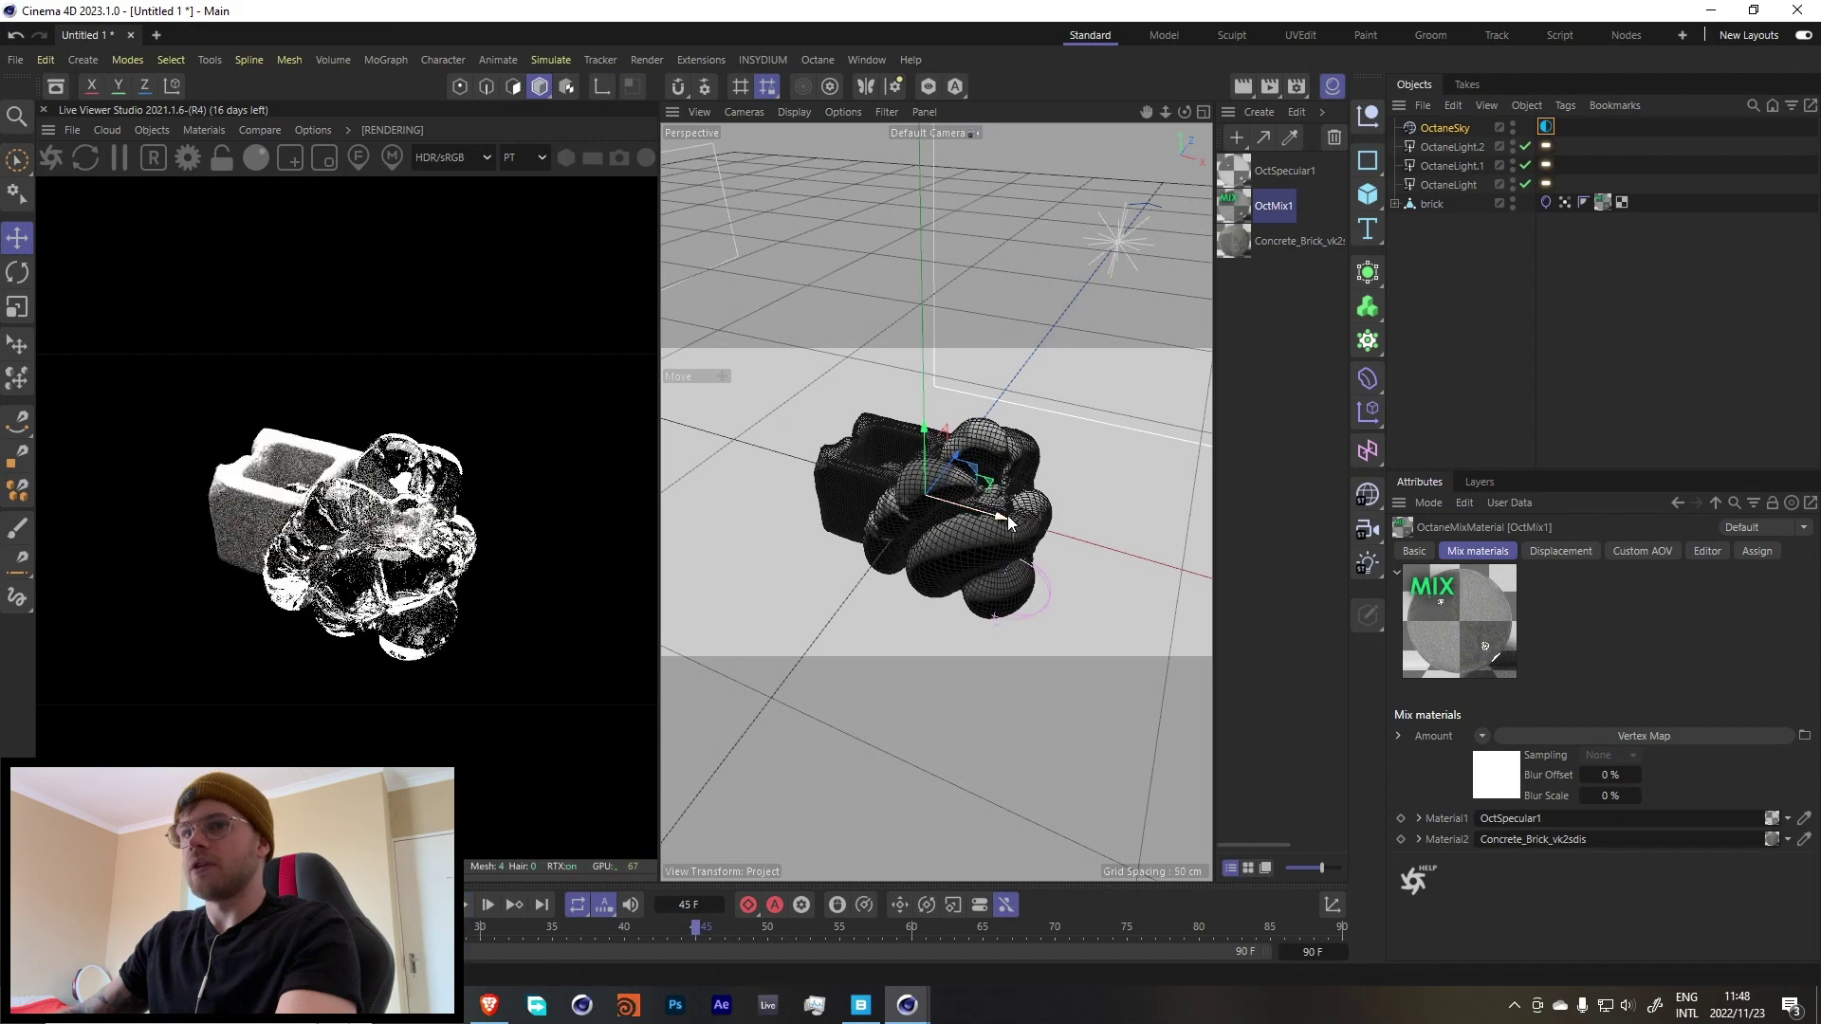
{"action": "left_click_drag", "start_coordinate": [974, 515], "coordinate": [1064, 504], "text": "alt"}
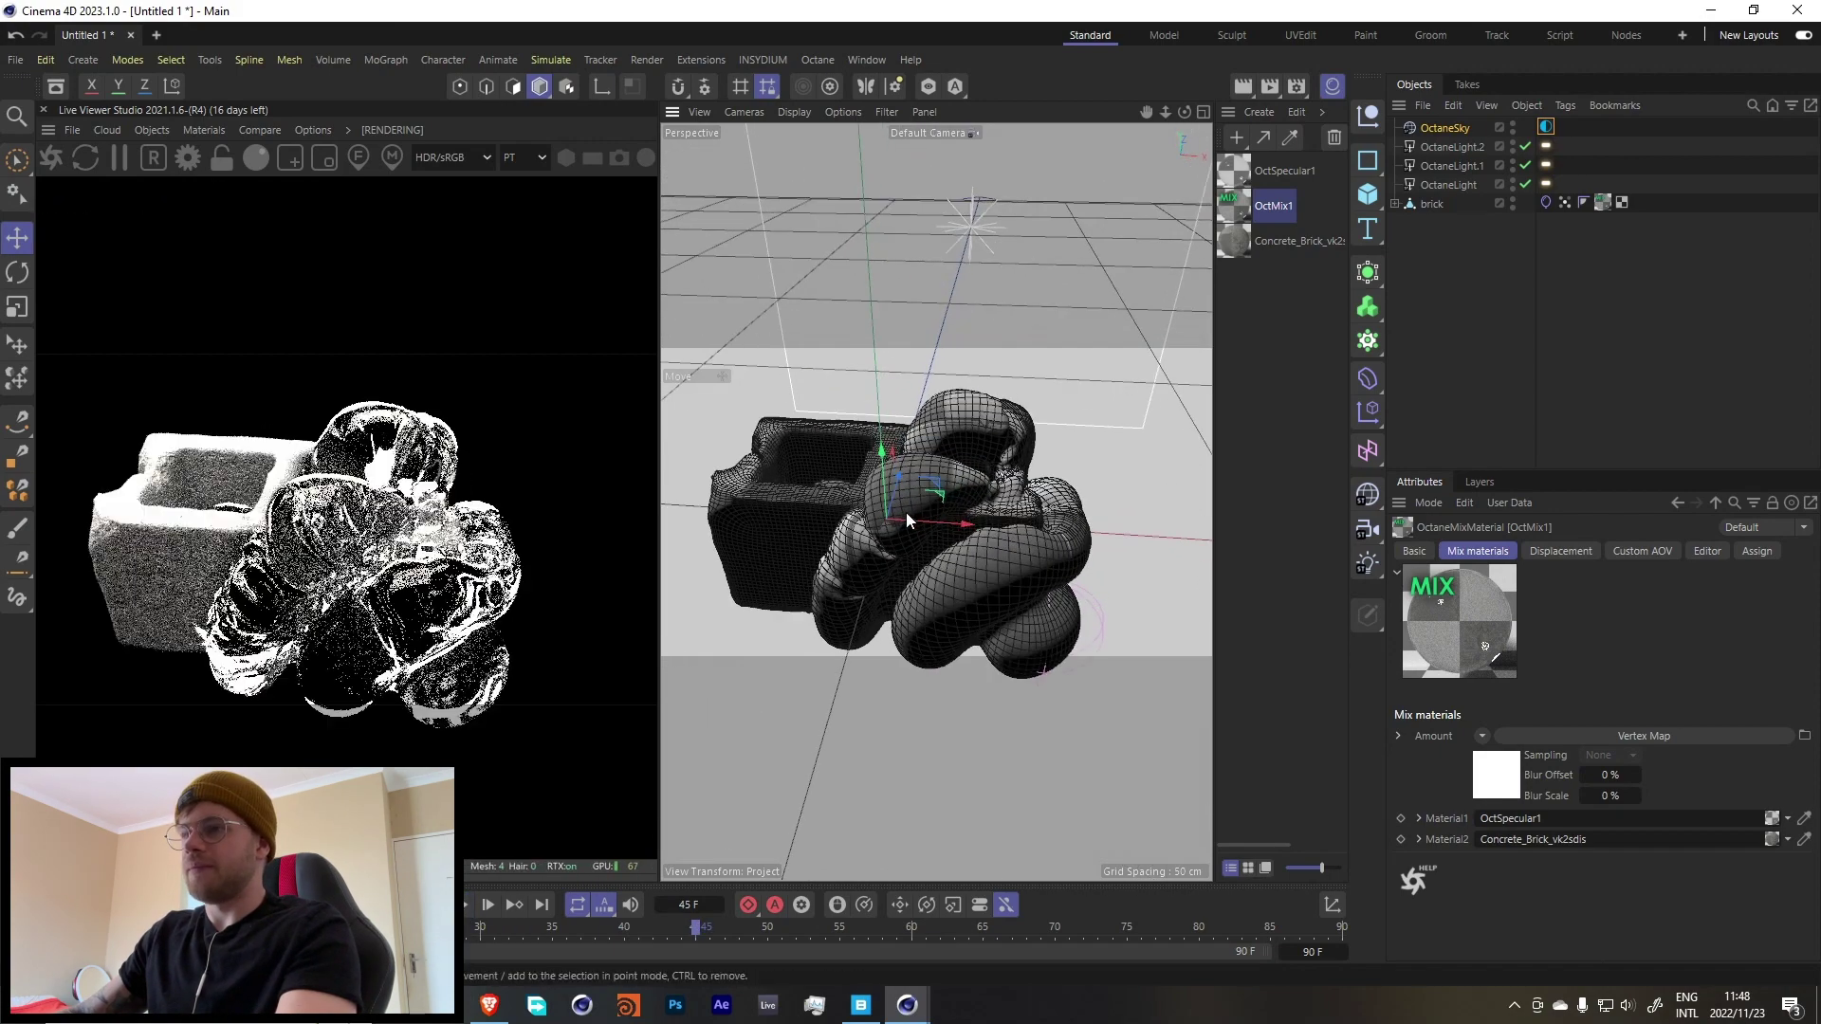
{"action": "right_click_drag", "start_coordinate": [959, 518], "coordinate": [1046, 509], "text": "alt"}
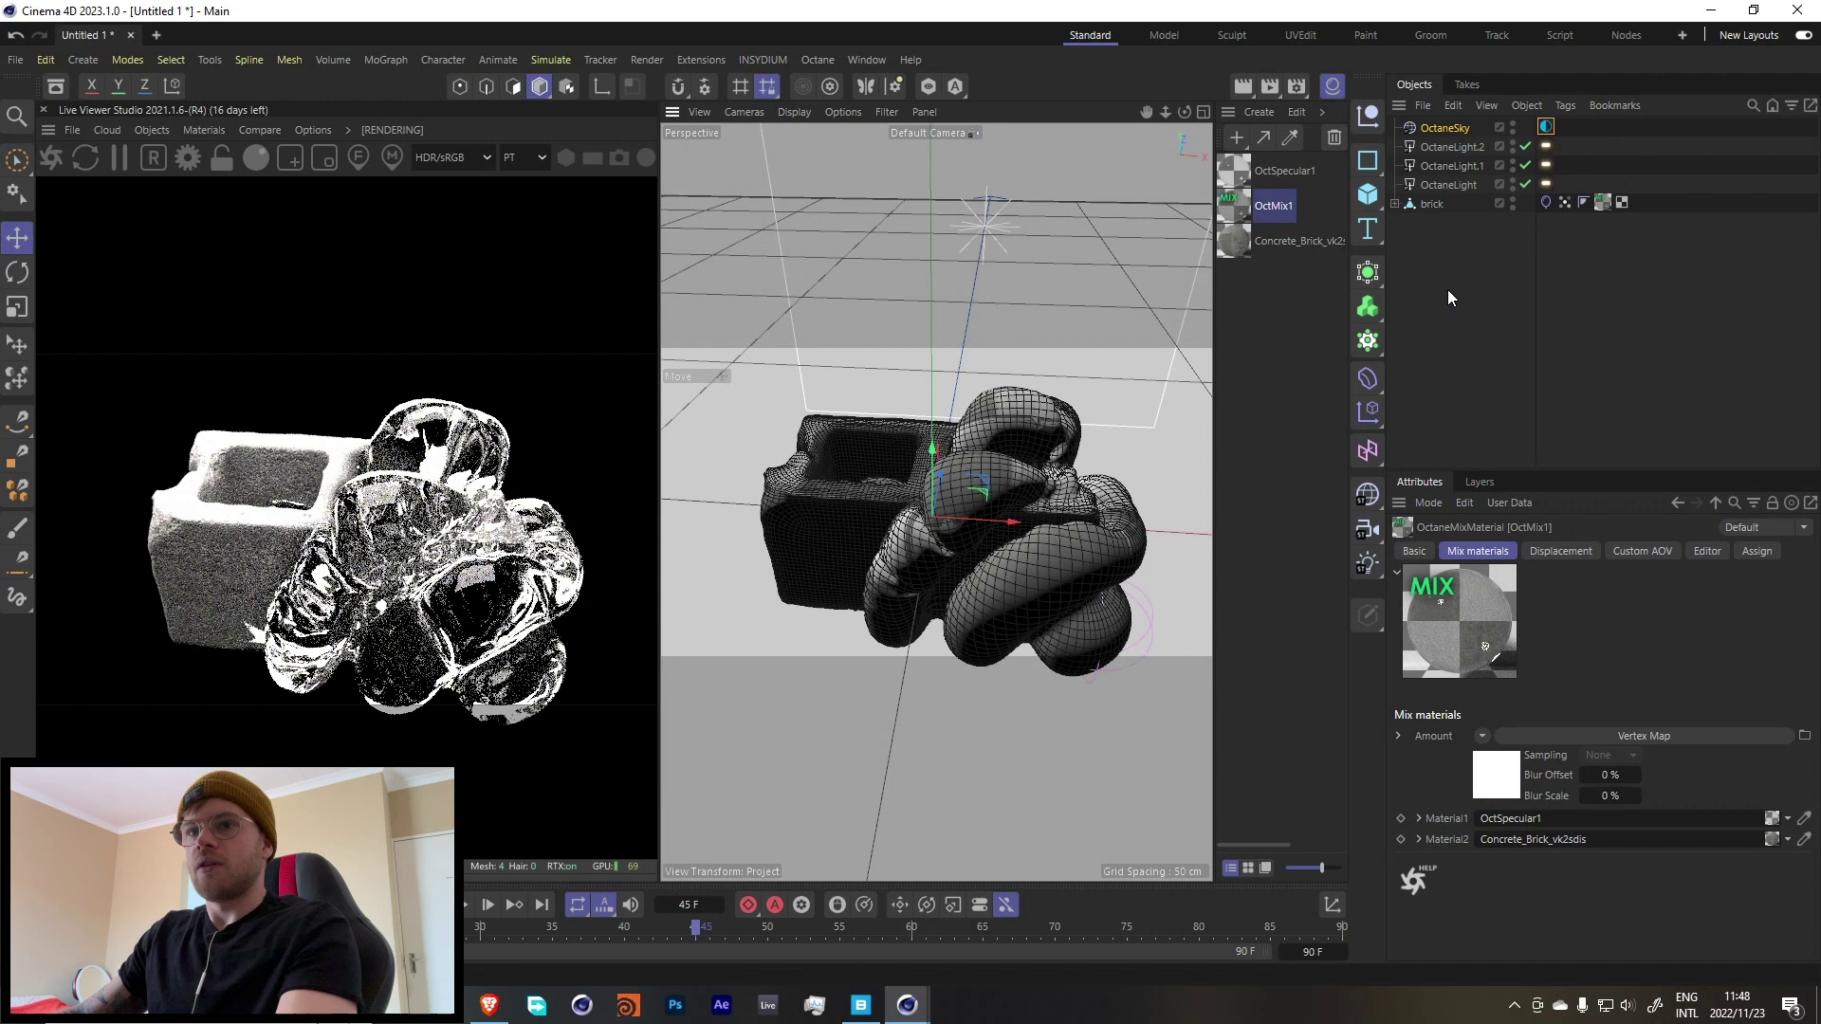
Give OctSpecular1 roughness about 0.11 and a Randomwalk medium.
{"action": "left_click", "coordinate": [1236, 174]}
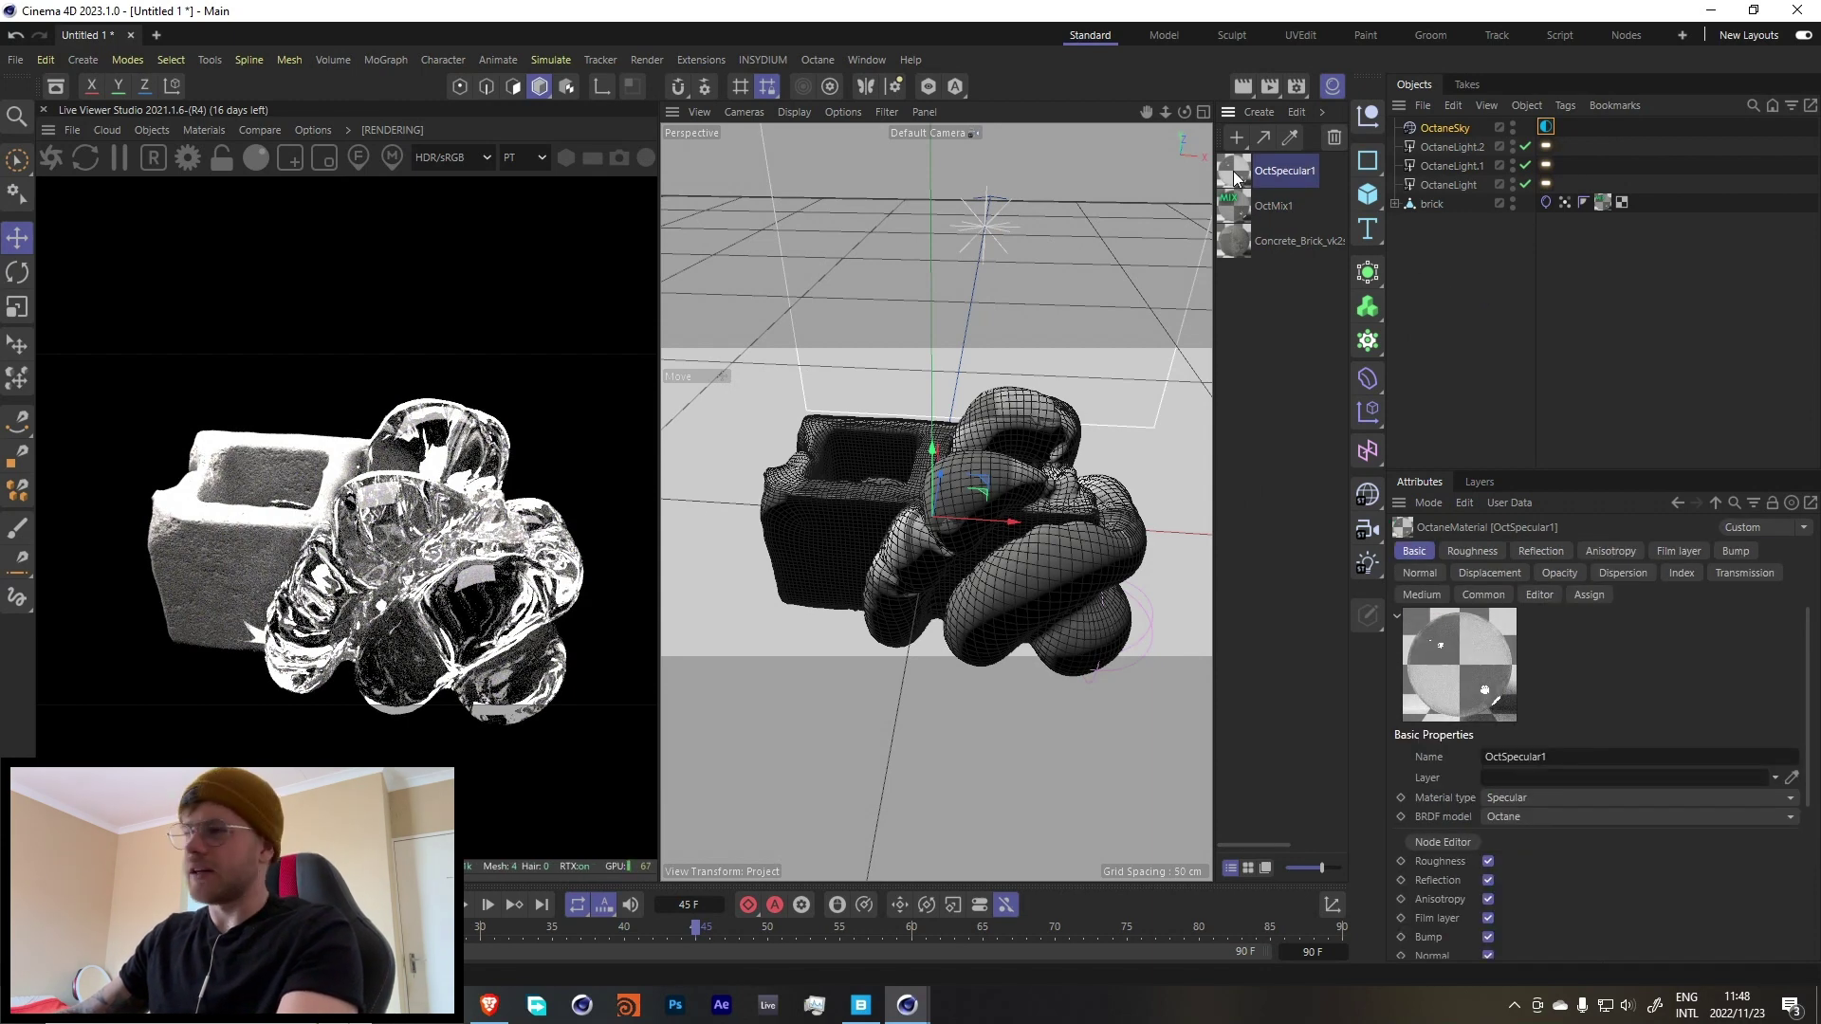
{"action": "double_click", "coordinate": [1236, 174]}
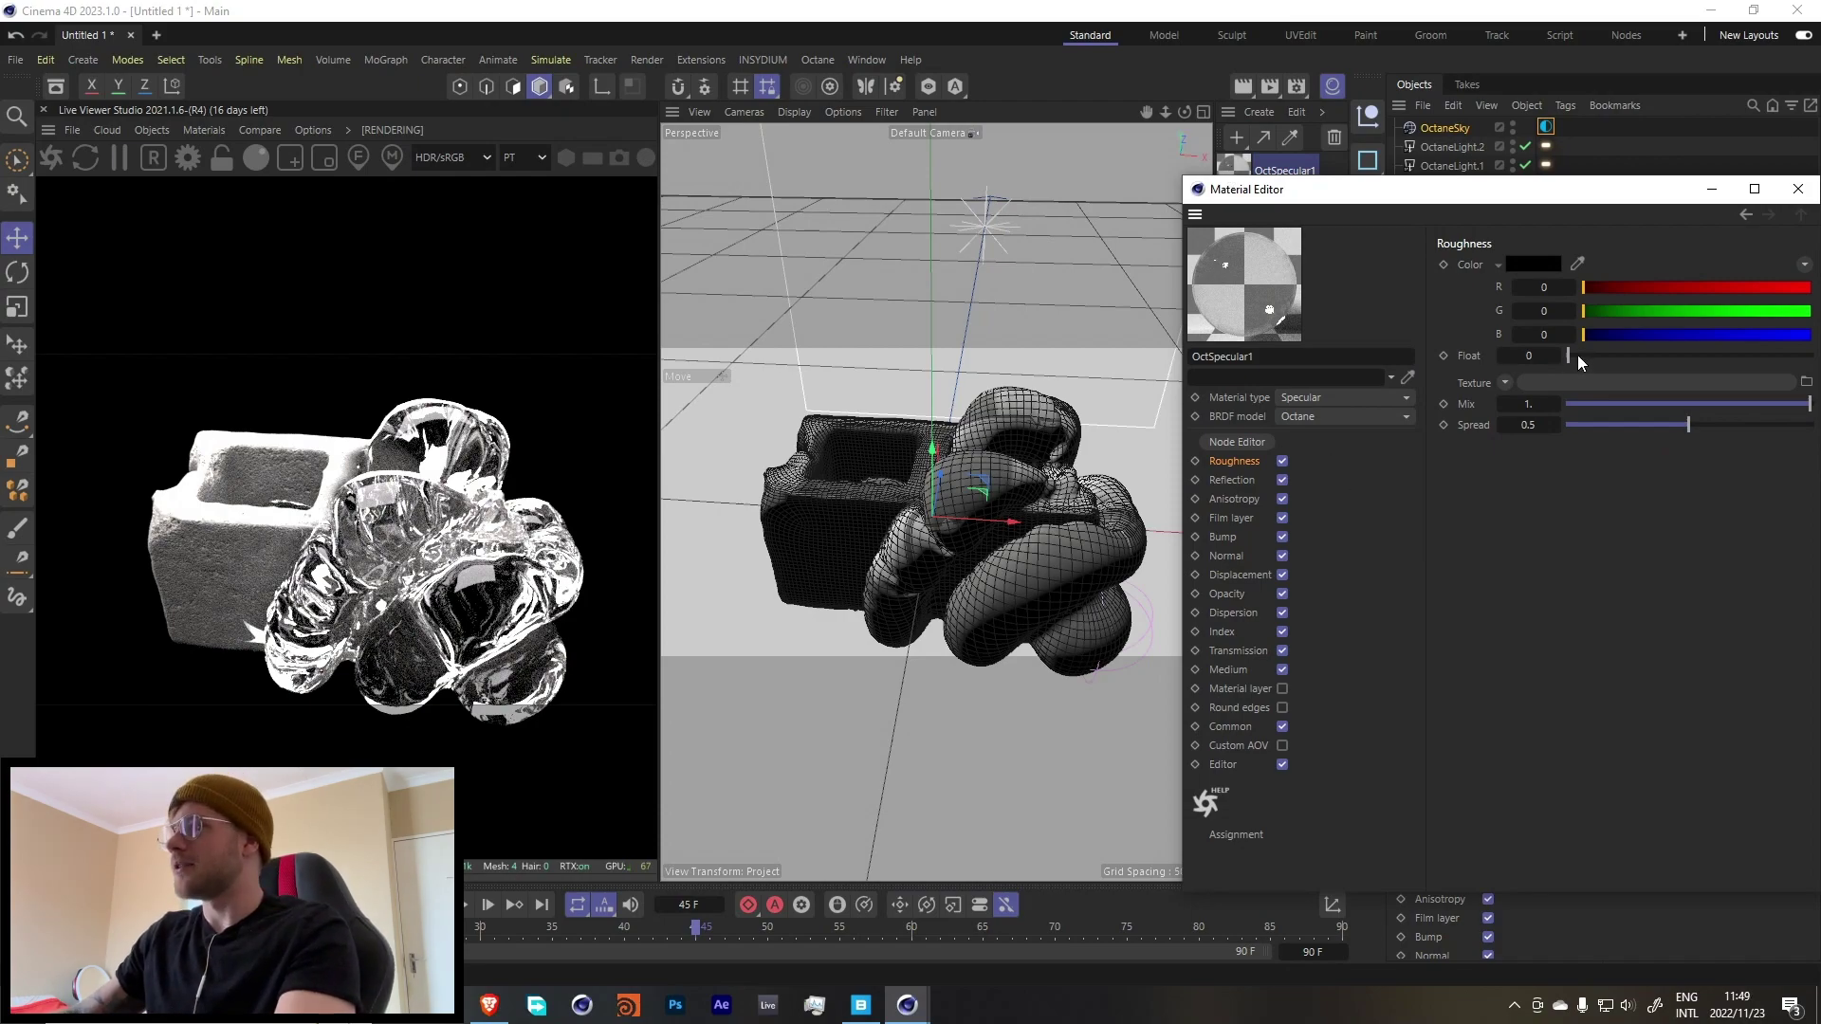
{"action": "left_click_drag", "start_coordinate": [1579, 355], "coordinate": [1596, 356]}
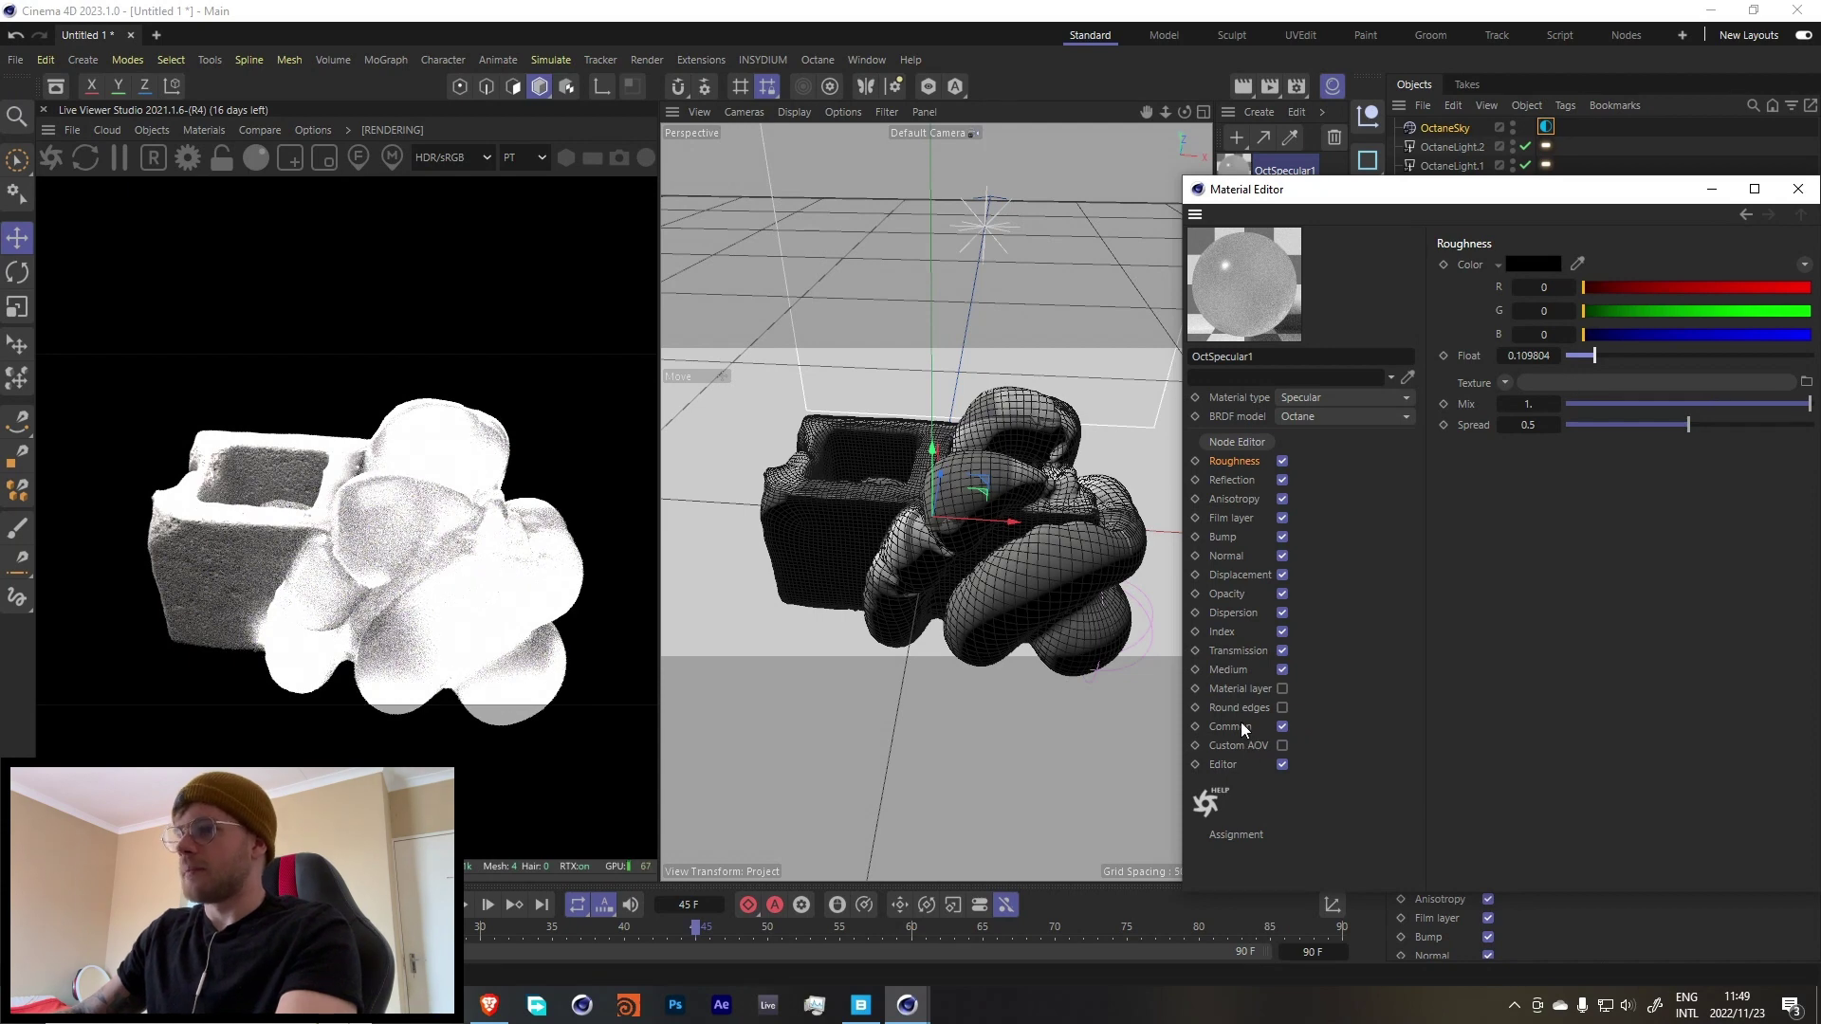
{"action": "left_click", "coordinate": [1228, 670]}
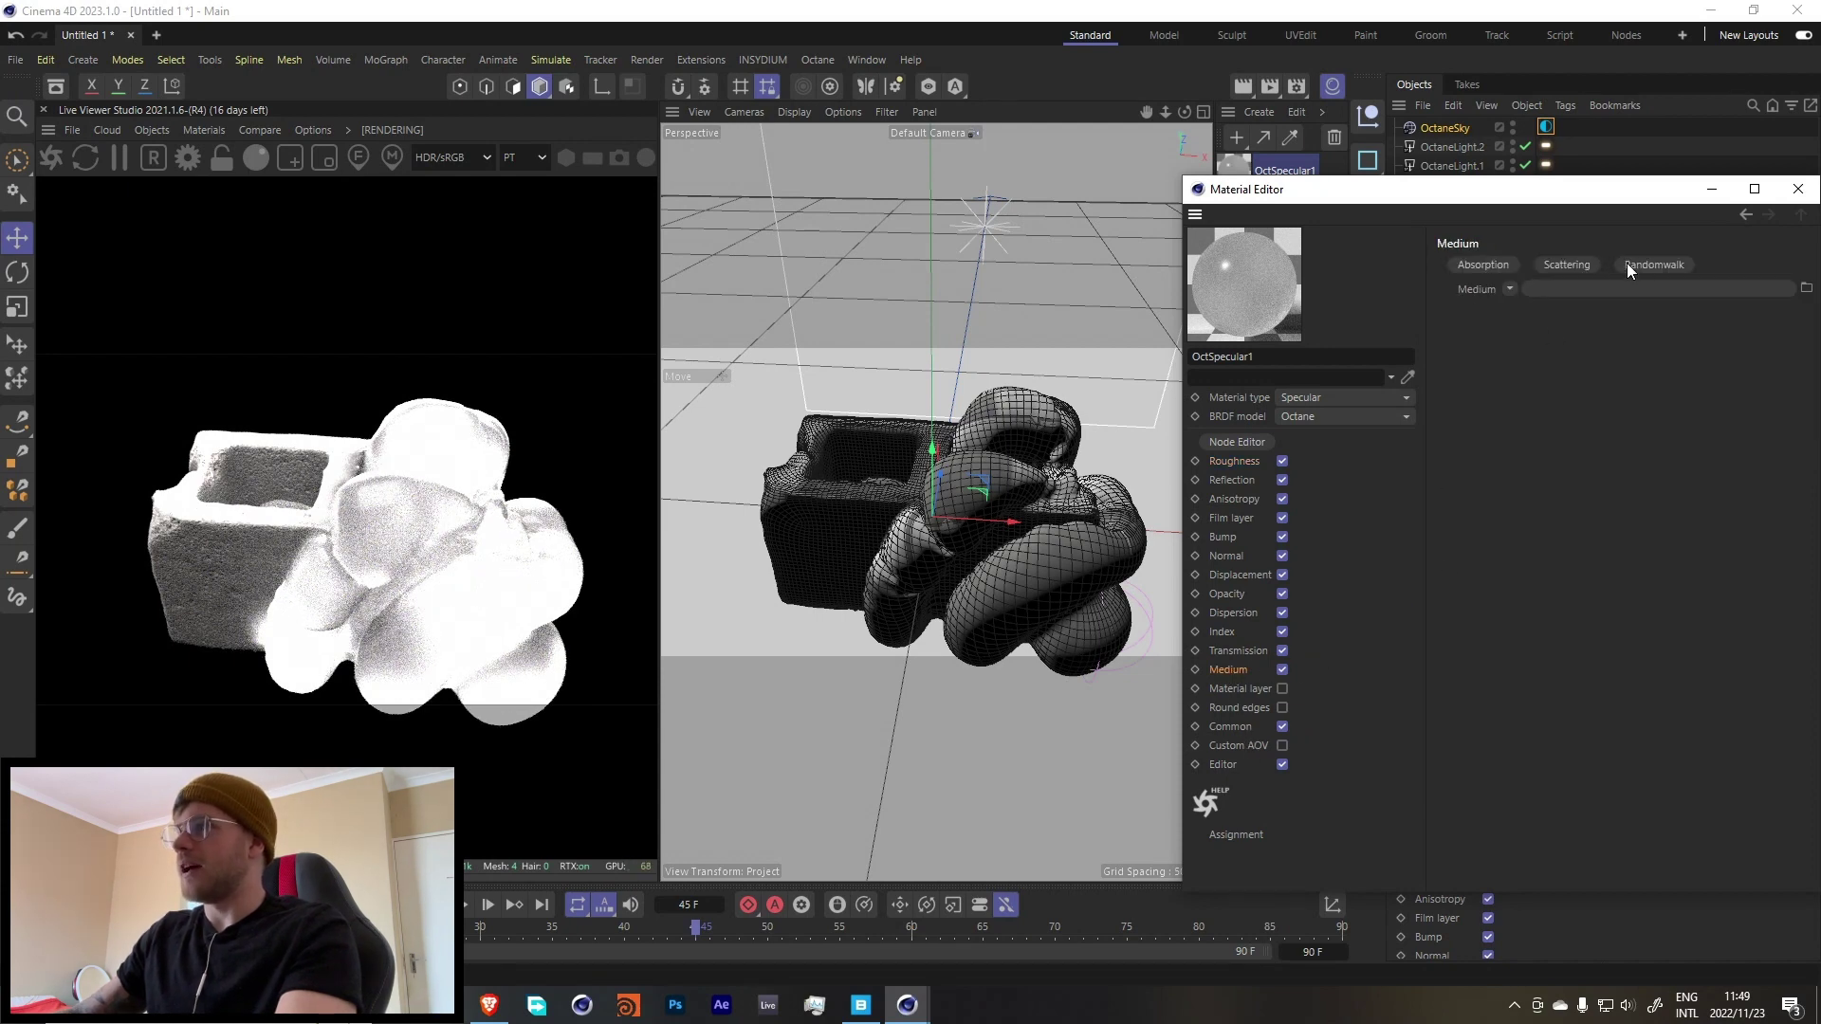
{"action": "left_click", "coordinate": [1655, 267]}
Show OctSpecular1 in a widened node editor with the RandomWalk1 and specular nodes arranged together.
{"action": "left_click", "coordinate": [1236, 442]}
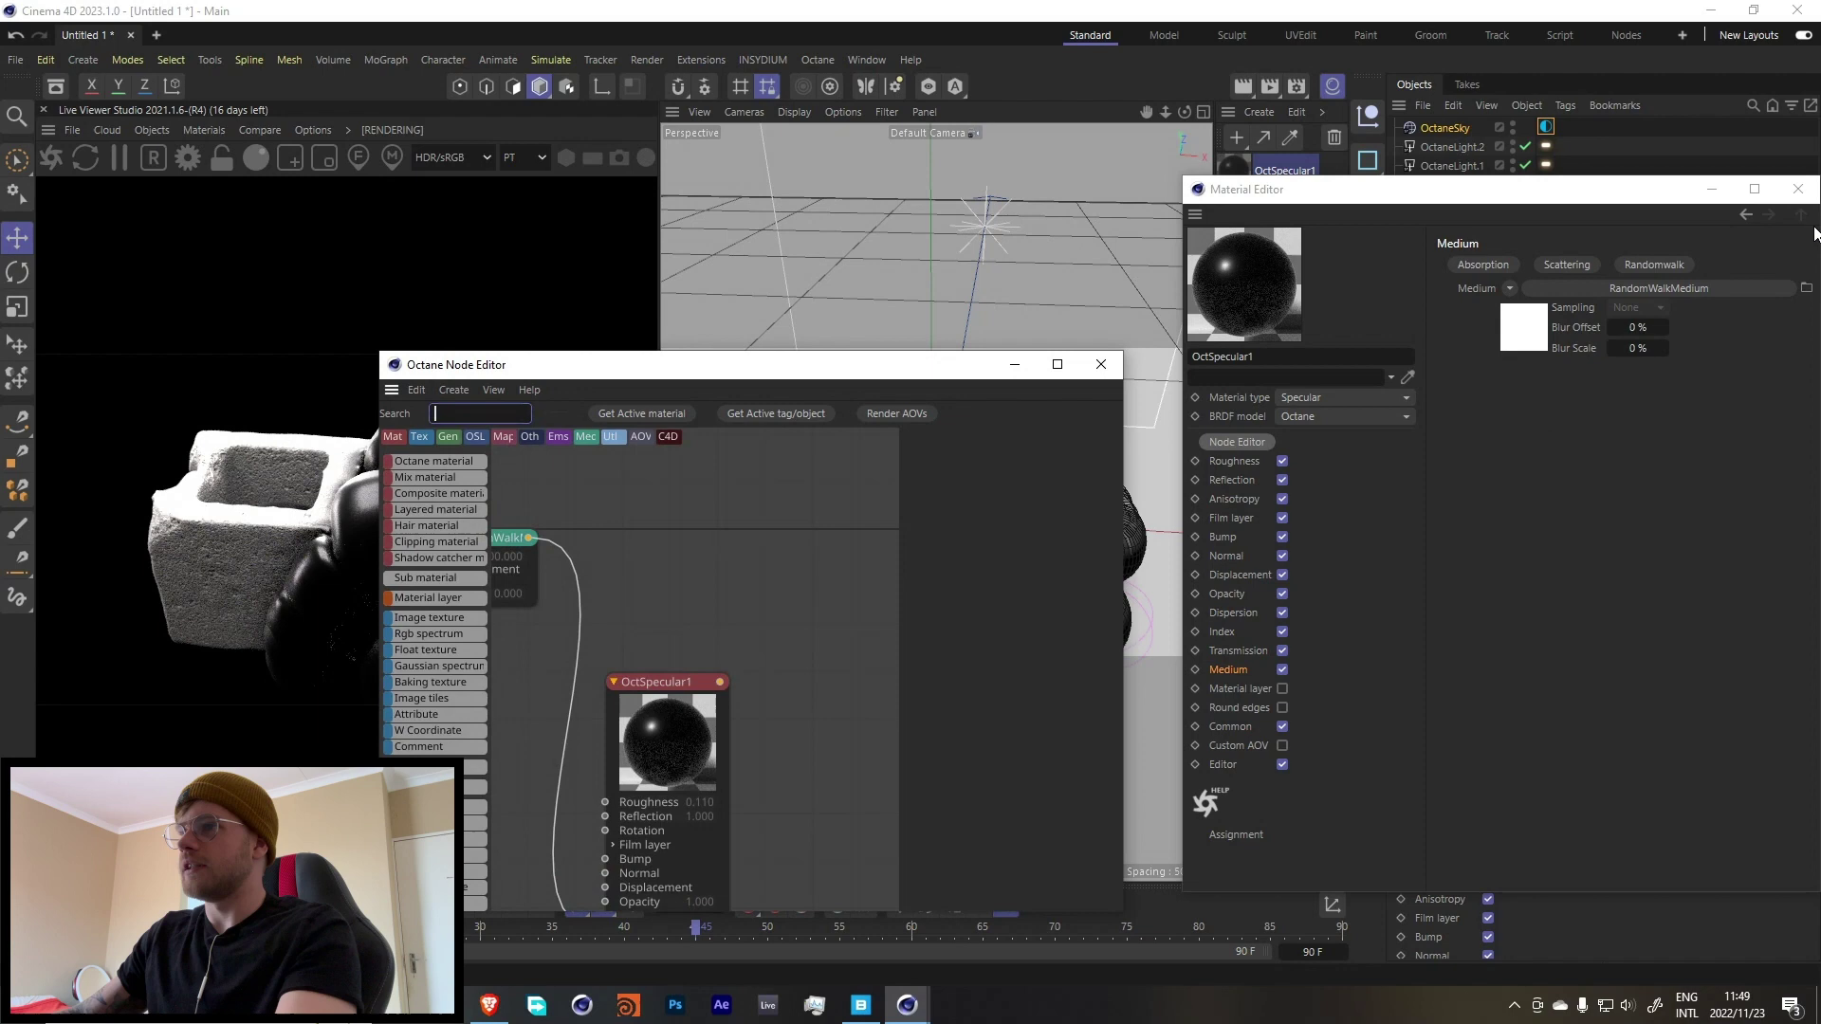
{"action": "middle_click_drag", "start_coordinate": [683, 607], "coordinate": [910, 552]}
{"action": "scroll", "coordinate": [727, 487], "scroll_direction": "down", "scroll_amount": 3}
{"action": "left_click", "coordinate": [835, 664]}
{"action": "scroll", "coordinate": [783, 585], "scroll_direction": "down", "scroll_amount": 2}
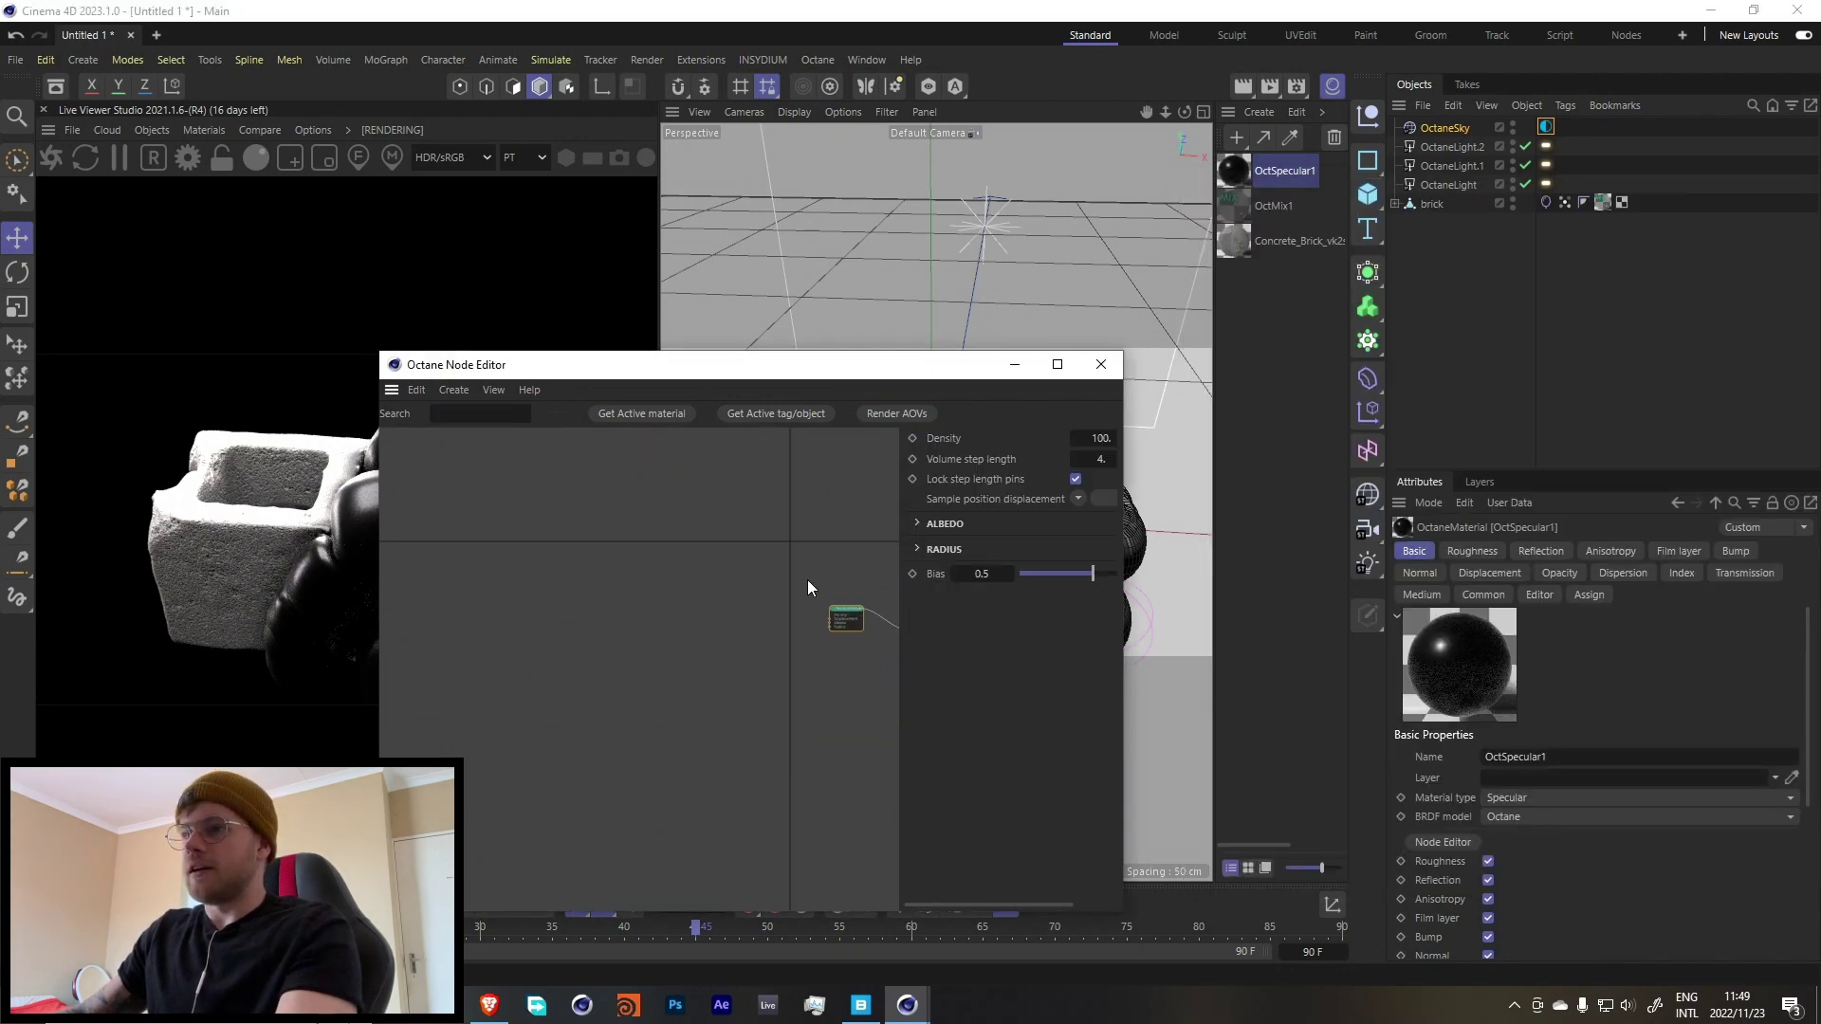
{"action": "middle_click_drag", "start_coordinate": [806, 578], "coordinate": [658, 569]}
{"action": "scroll", "coordinate": [736, 576], "scroll_direction": "up", "scroll_amount": 2}
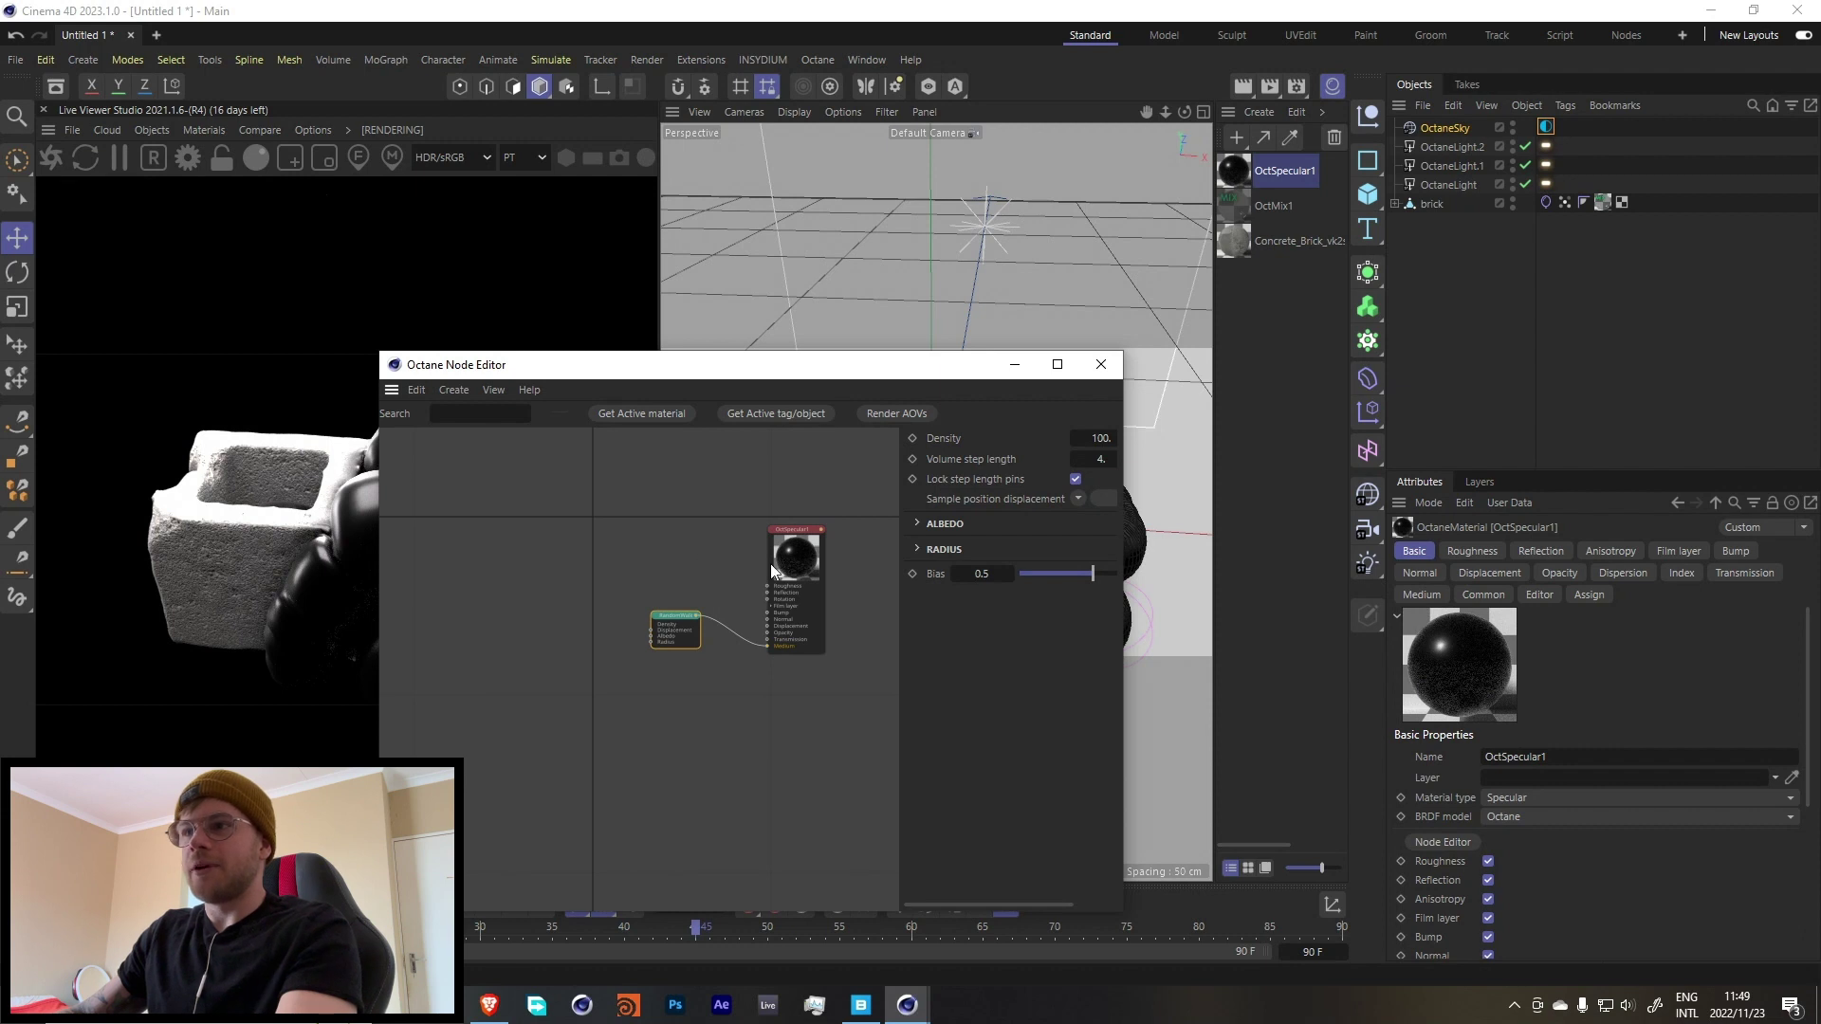
{"action": "left_click_drag", "start_coordinate": [1121, 594], "coordinate": [1313, 593]}
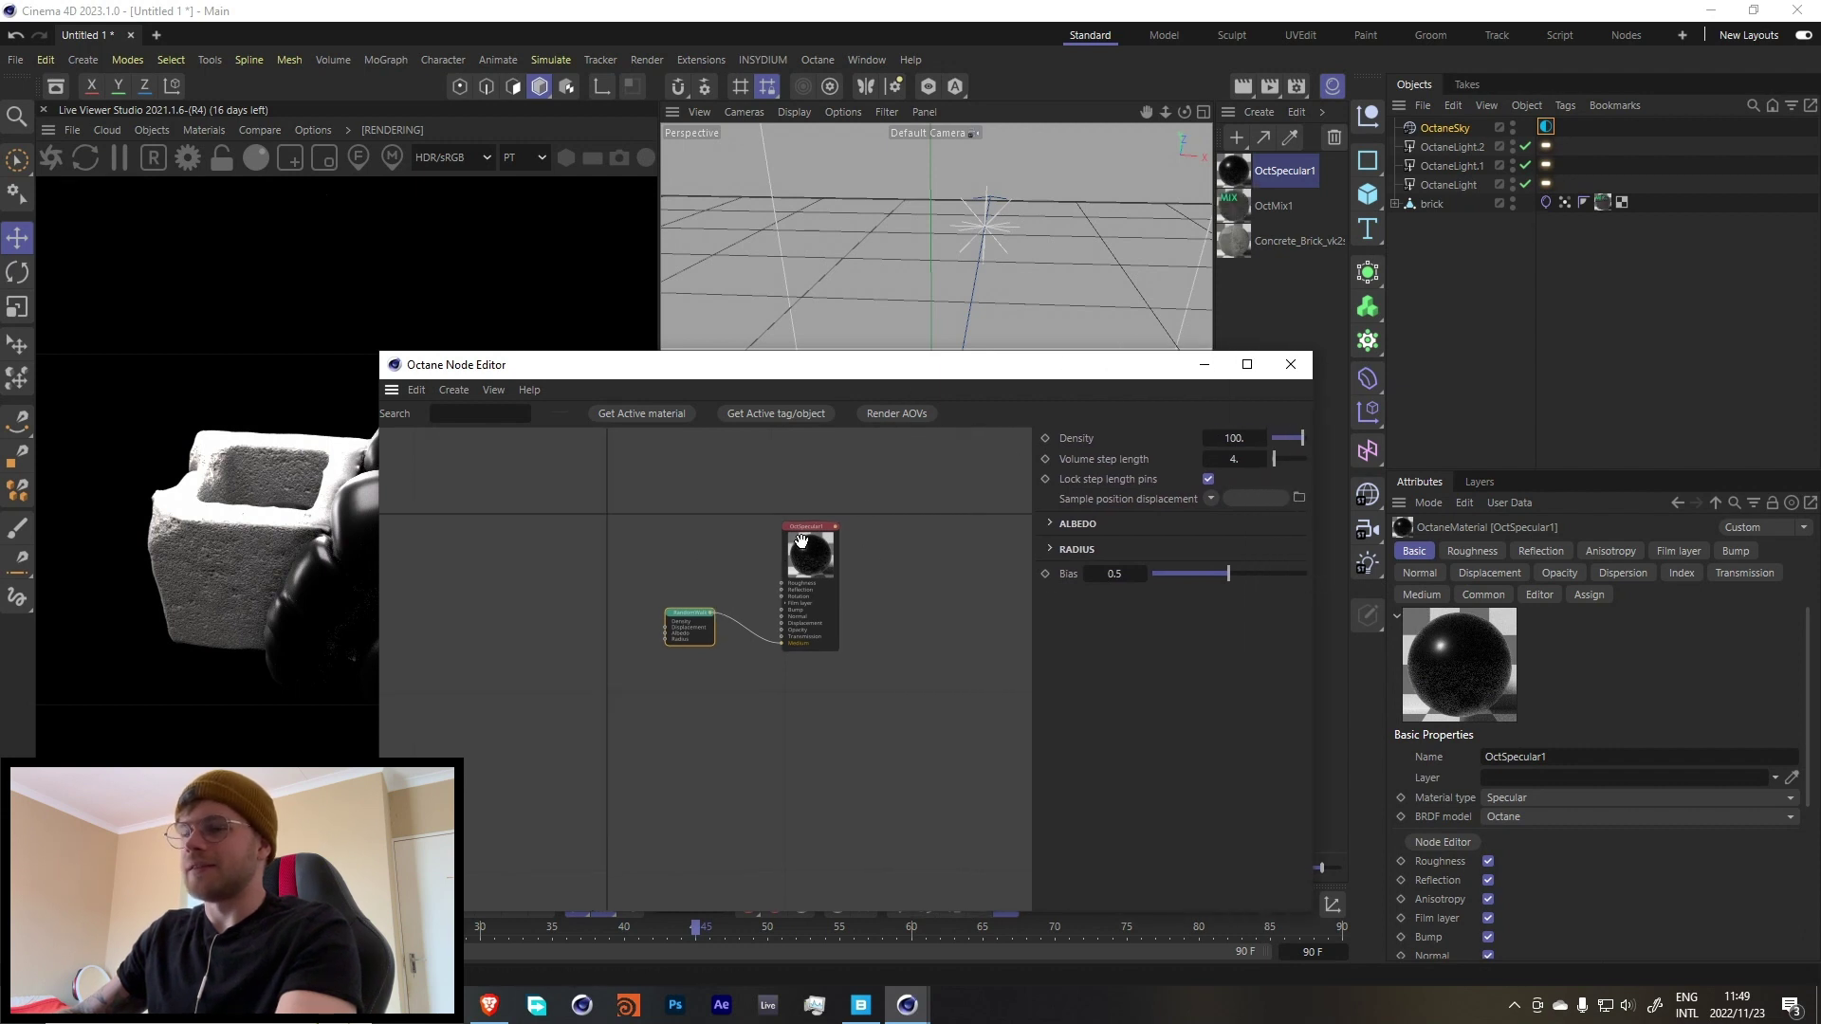
{"action": "left_click_drag", "start_coordinate": [895, 517], "coordinate": [556, 704]}
{"action": "left_click_drag", "start_coordinate": [795, 524], "coordinate": [886, 543]}
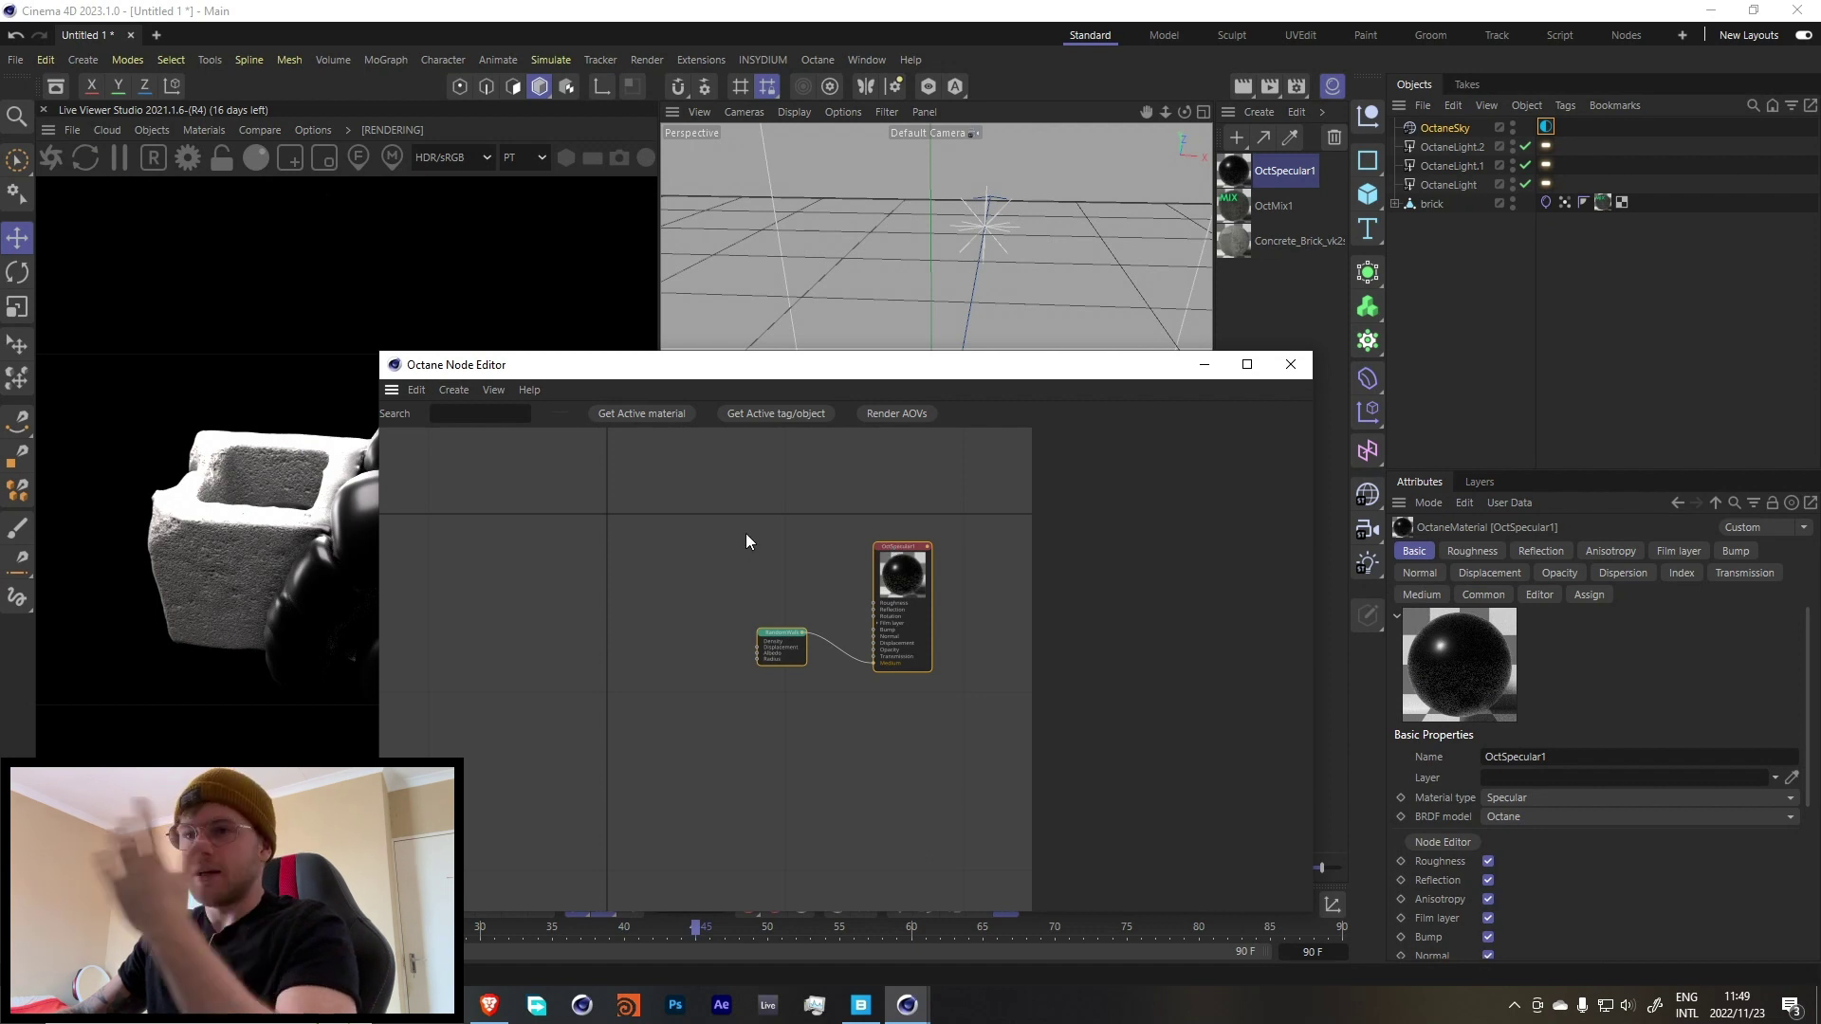
{"action": "left_click", "coordinate": [780, 529]}
{"action": "mouse_move", "coordinate": [457, 436]}
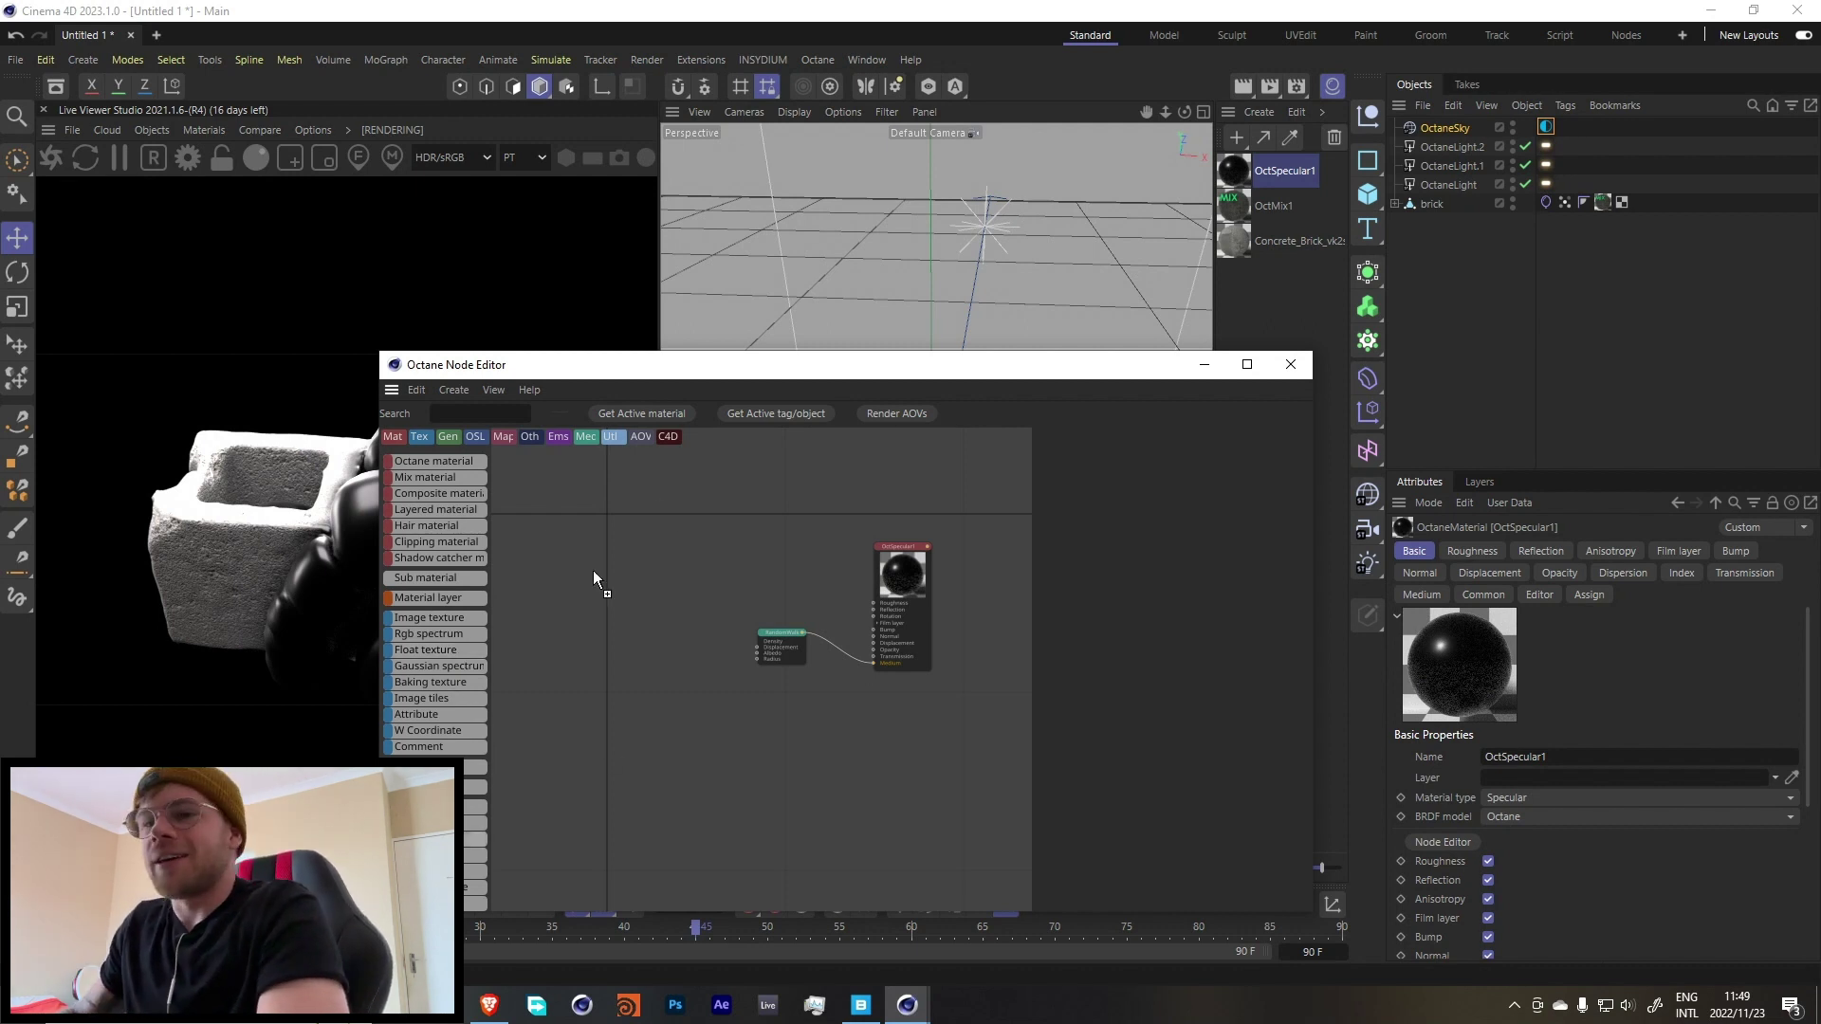
Add a Gradient node and feed the Dirt output into its Texture input.
{"action": "left_click_drag", "start_coordinate": [626, 574], "coordinate": [626, 574]}
{"action": "scroll", "coordinate": [432, 693], "scroll_direction": "down", "scroll_amount": 5}
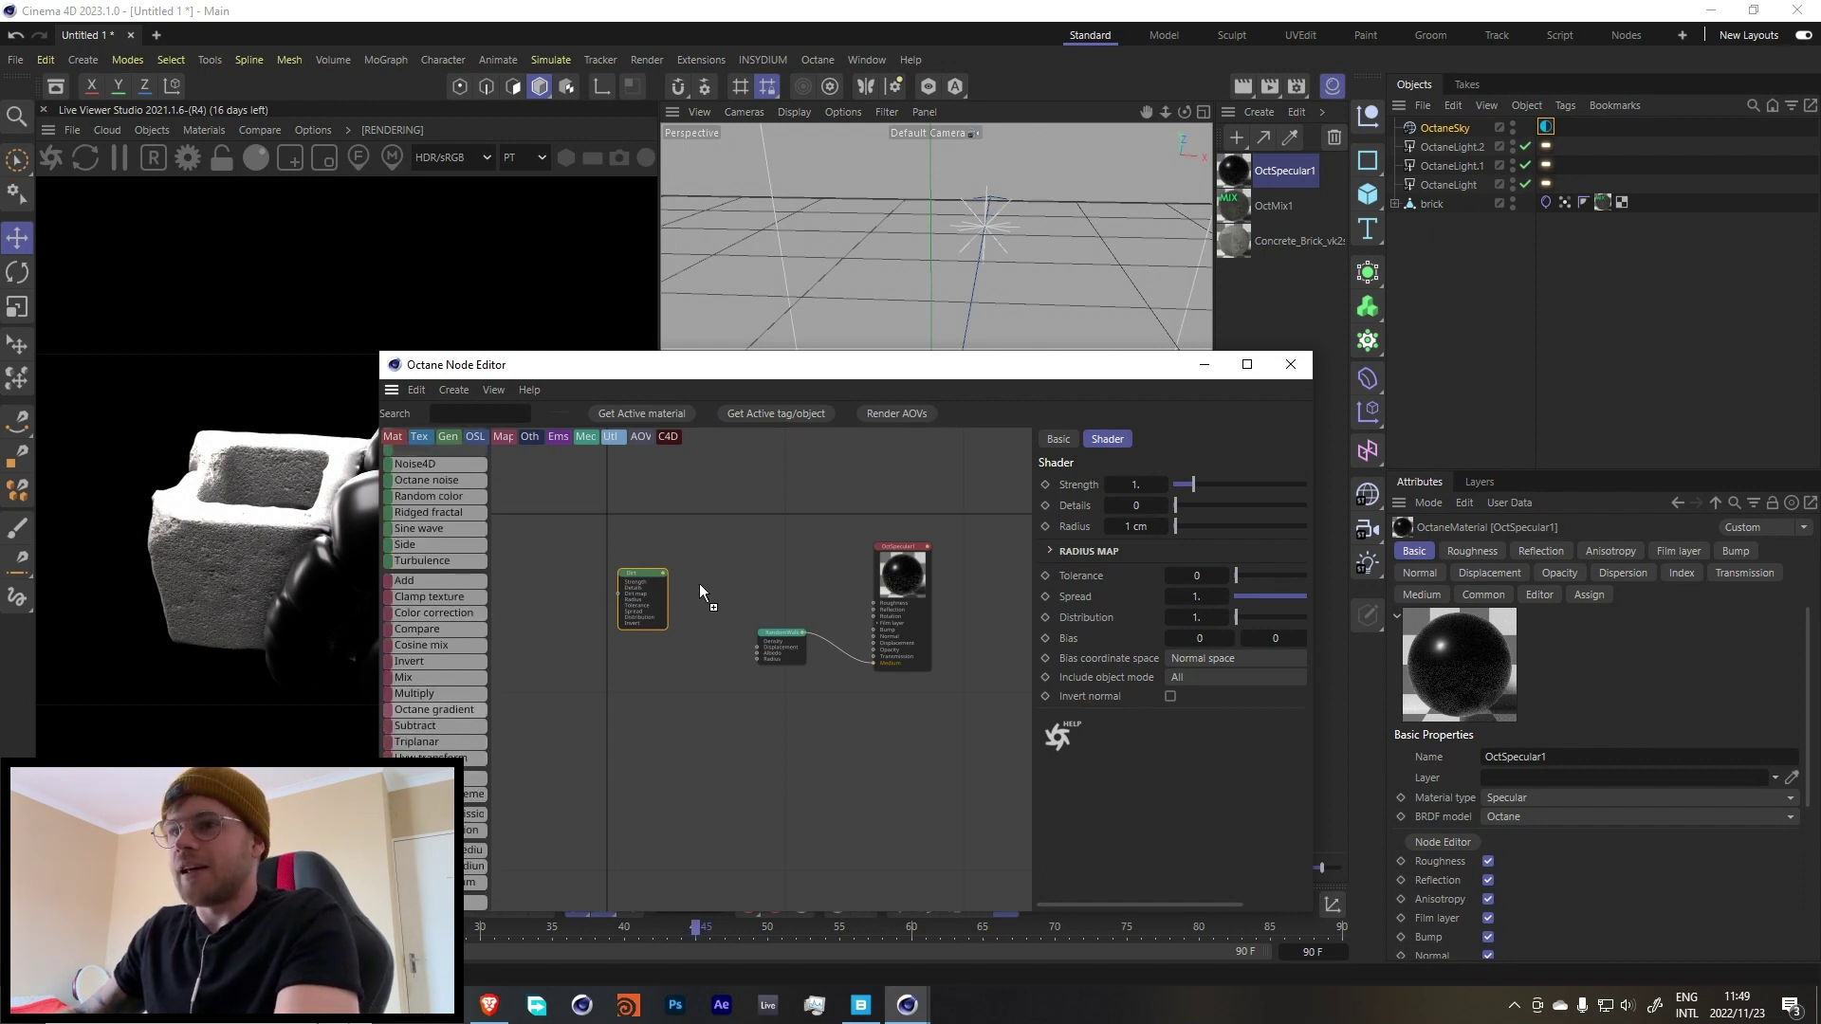
{"action": "left_click_drag", "start_coordinate": [700, 590], "coordinate": [702, 592]}
{"action": "scroll", "coordinate": [698, 633], "scroll_direction": "up", "scroll_amount": 3}
{"action": "left_click_drag", "start_coordinate": [635, 509], "coordinate": [822, 668]}
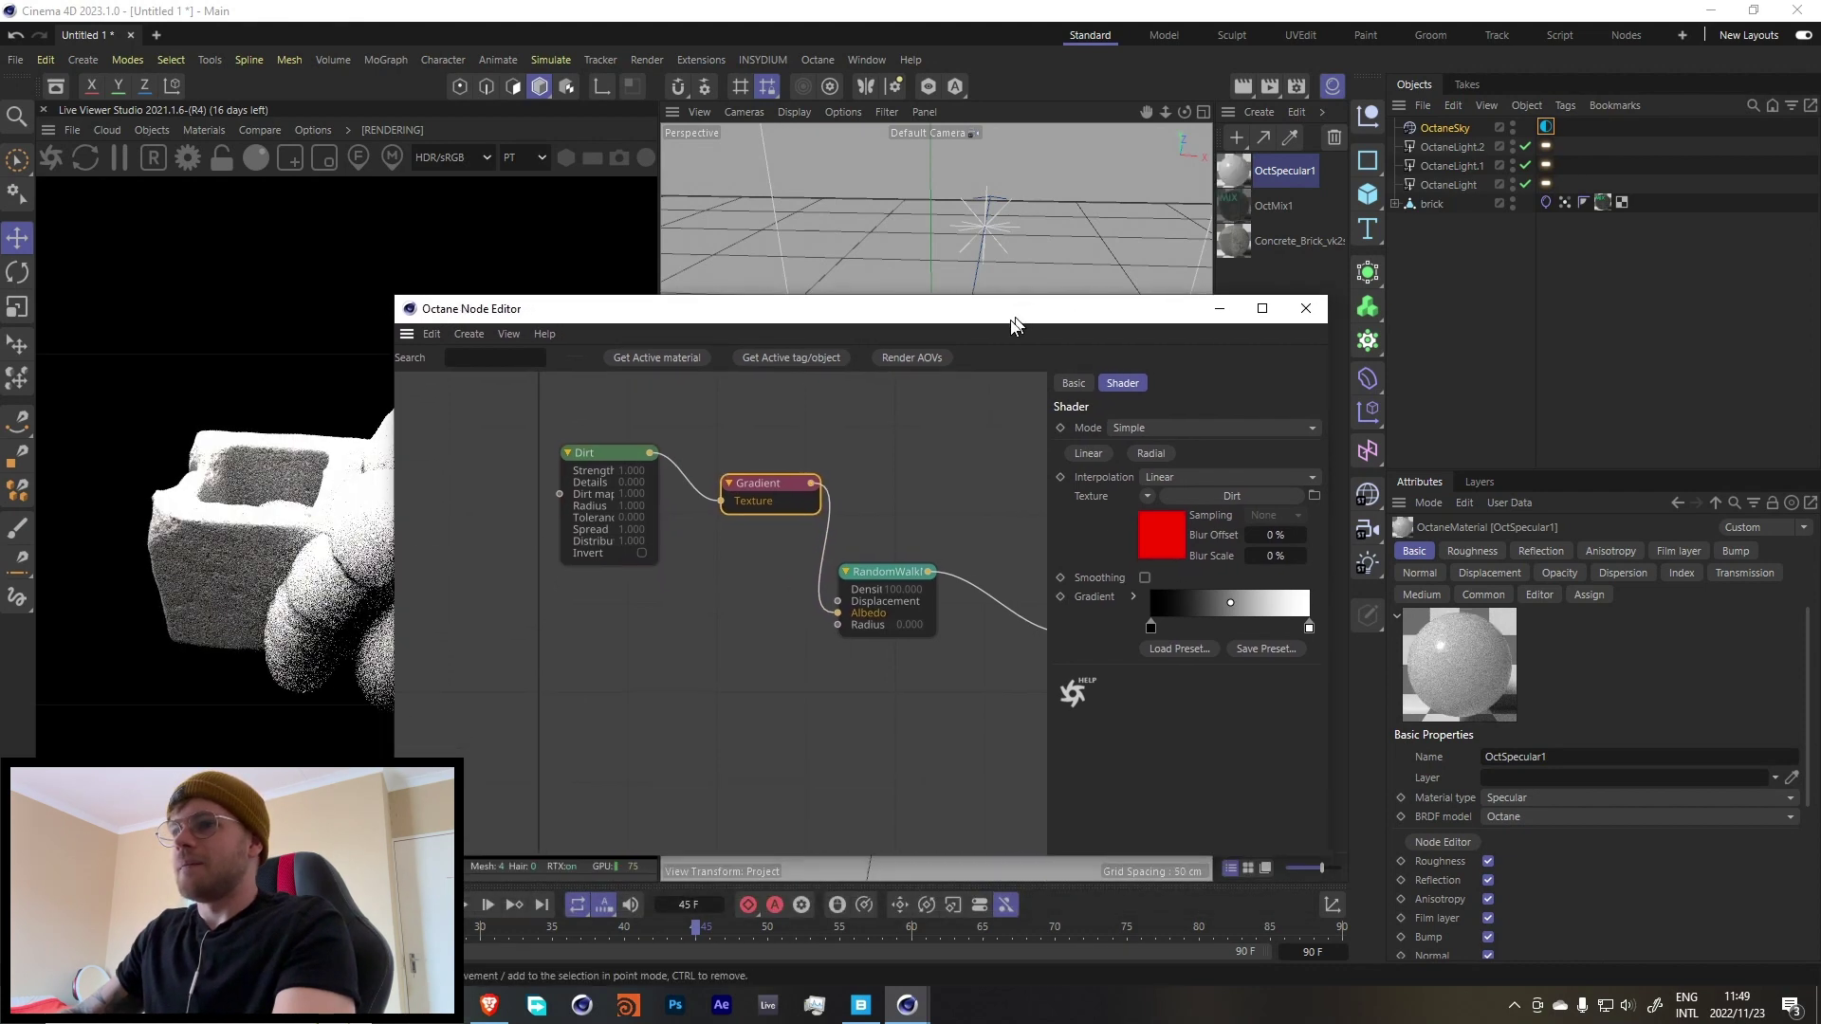
Colour the gradient's left knot teal and its right knot magenta at hue 320°.
{"action": "double_click", "coordinate": [1137, 643]}
{"action": "left_click_drag", "start_coordinate": [1144, 683], "coordinate": [1173, 684]}
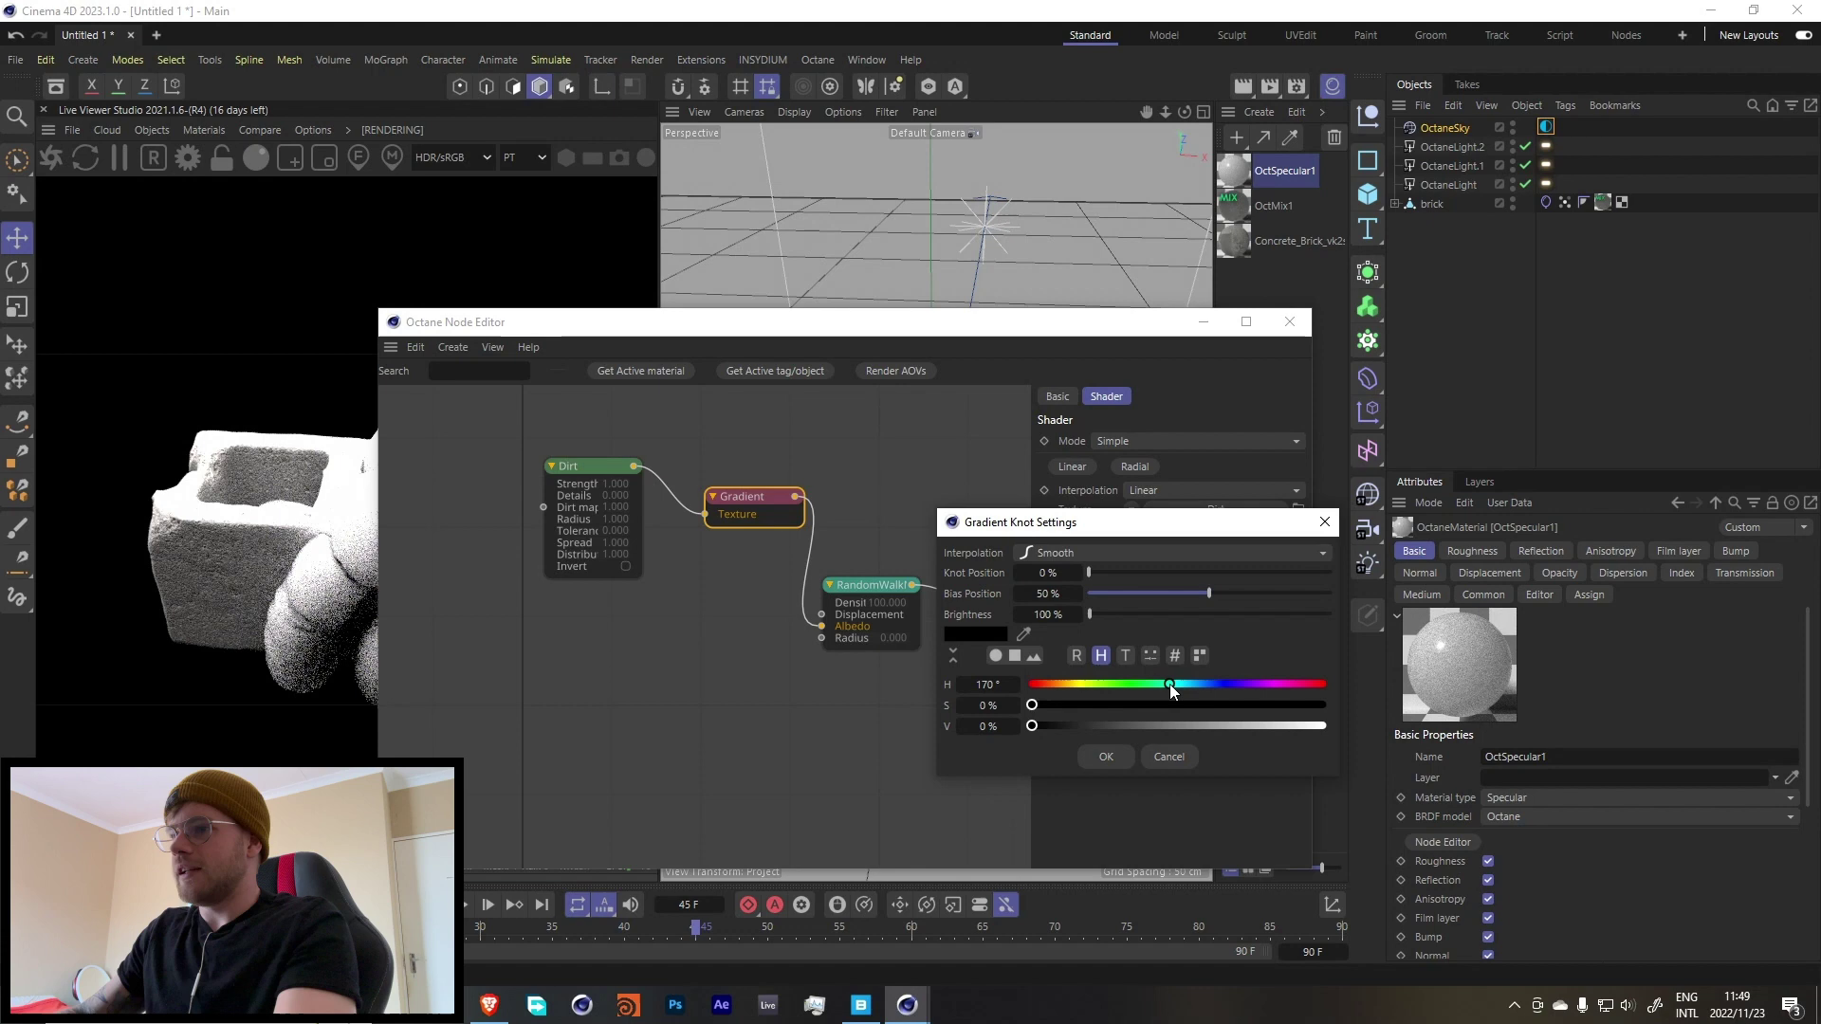
{"action": "left_click", "coordinate": [1318, 705]}
{"action": "left_click", "coordinate": [1305, 724]}
{"action": "left_click", "coordinate": [1106, 756]}
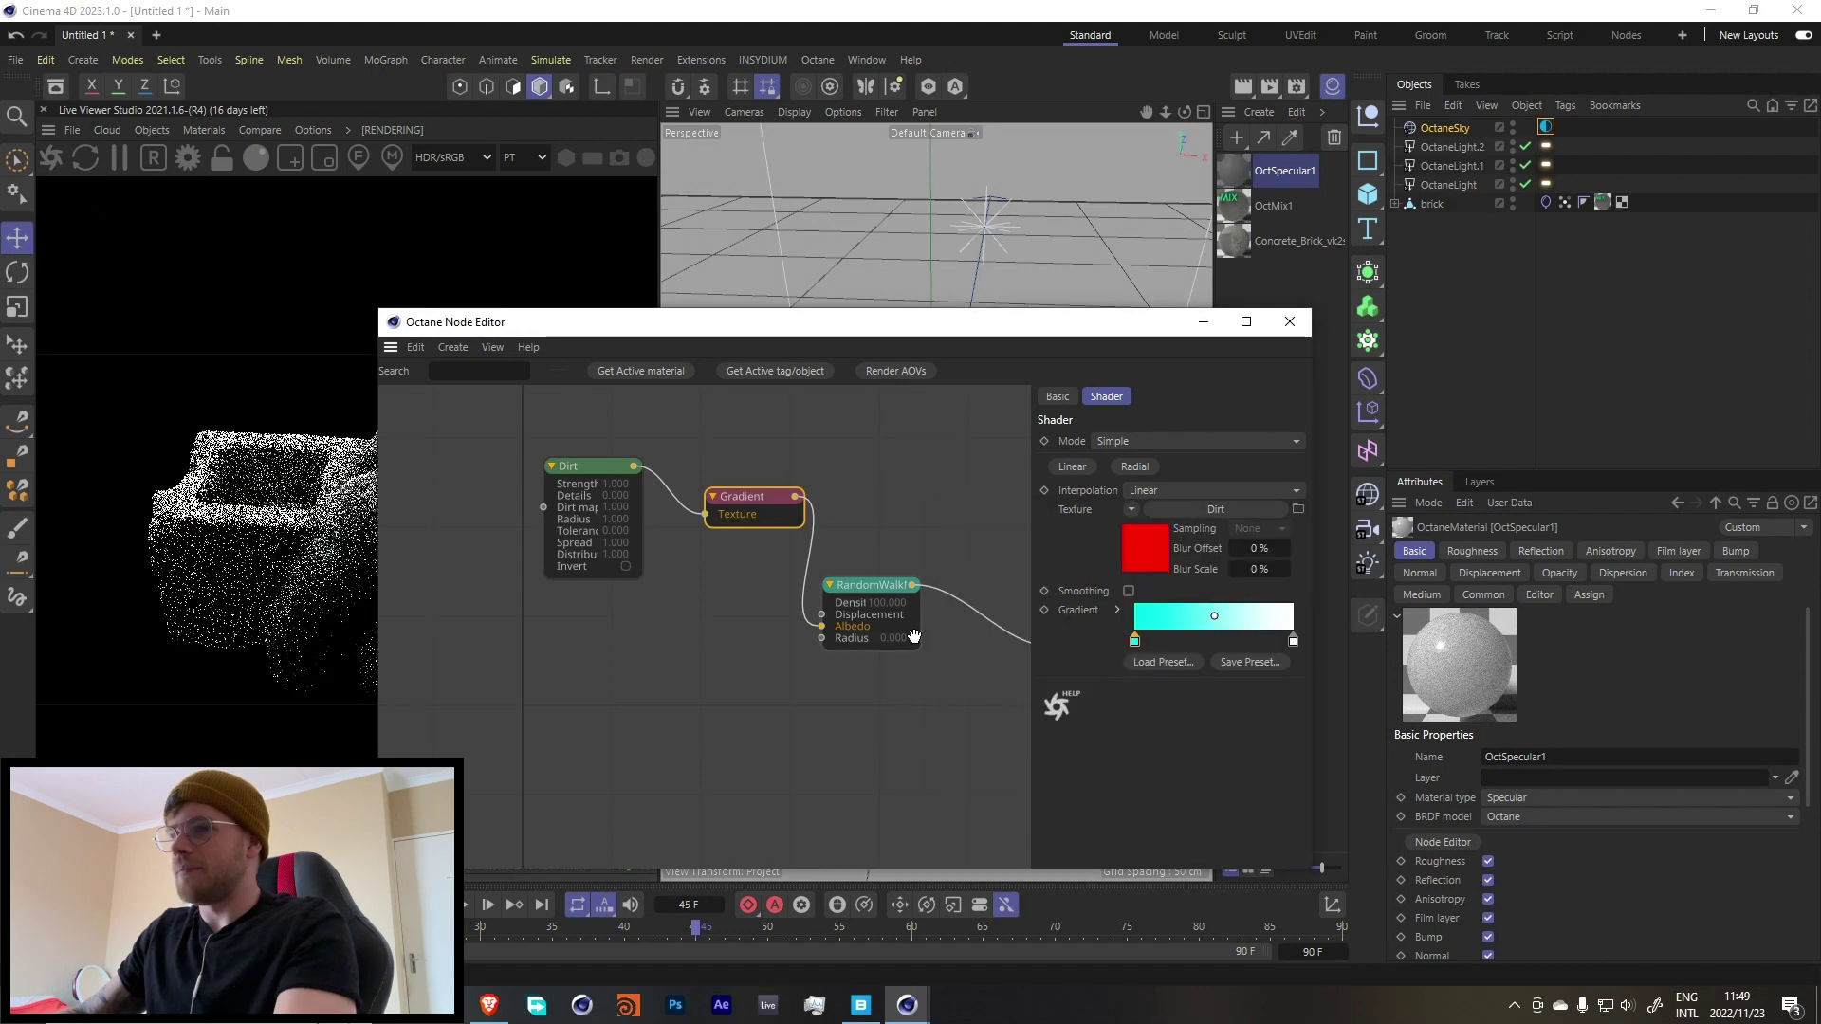
{"action": "double_click", "coordinate": [1294, 643]}
{"action": "left_click", "coordinate": [1456, 682]}
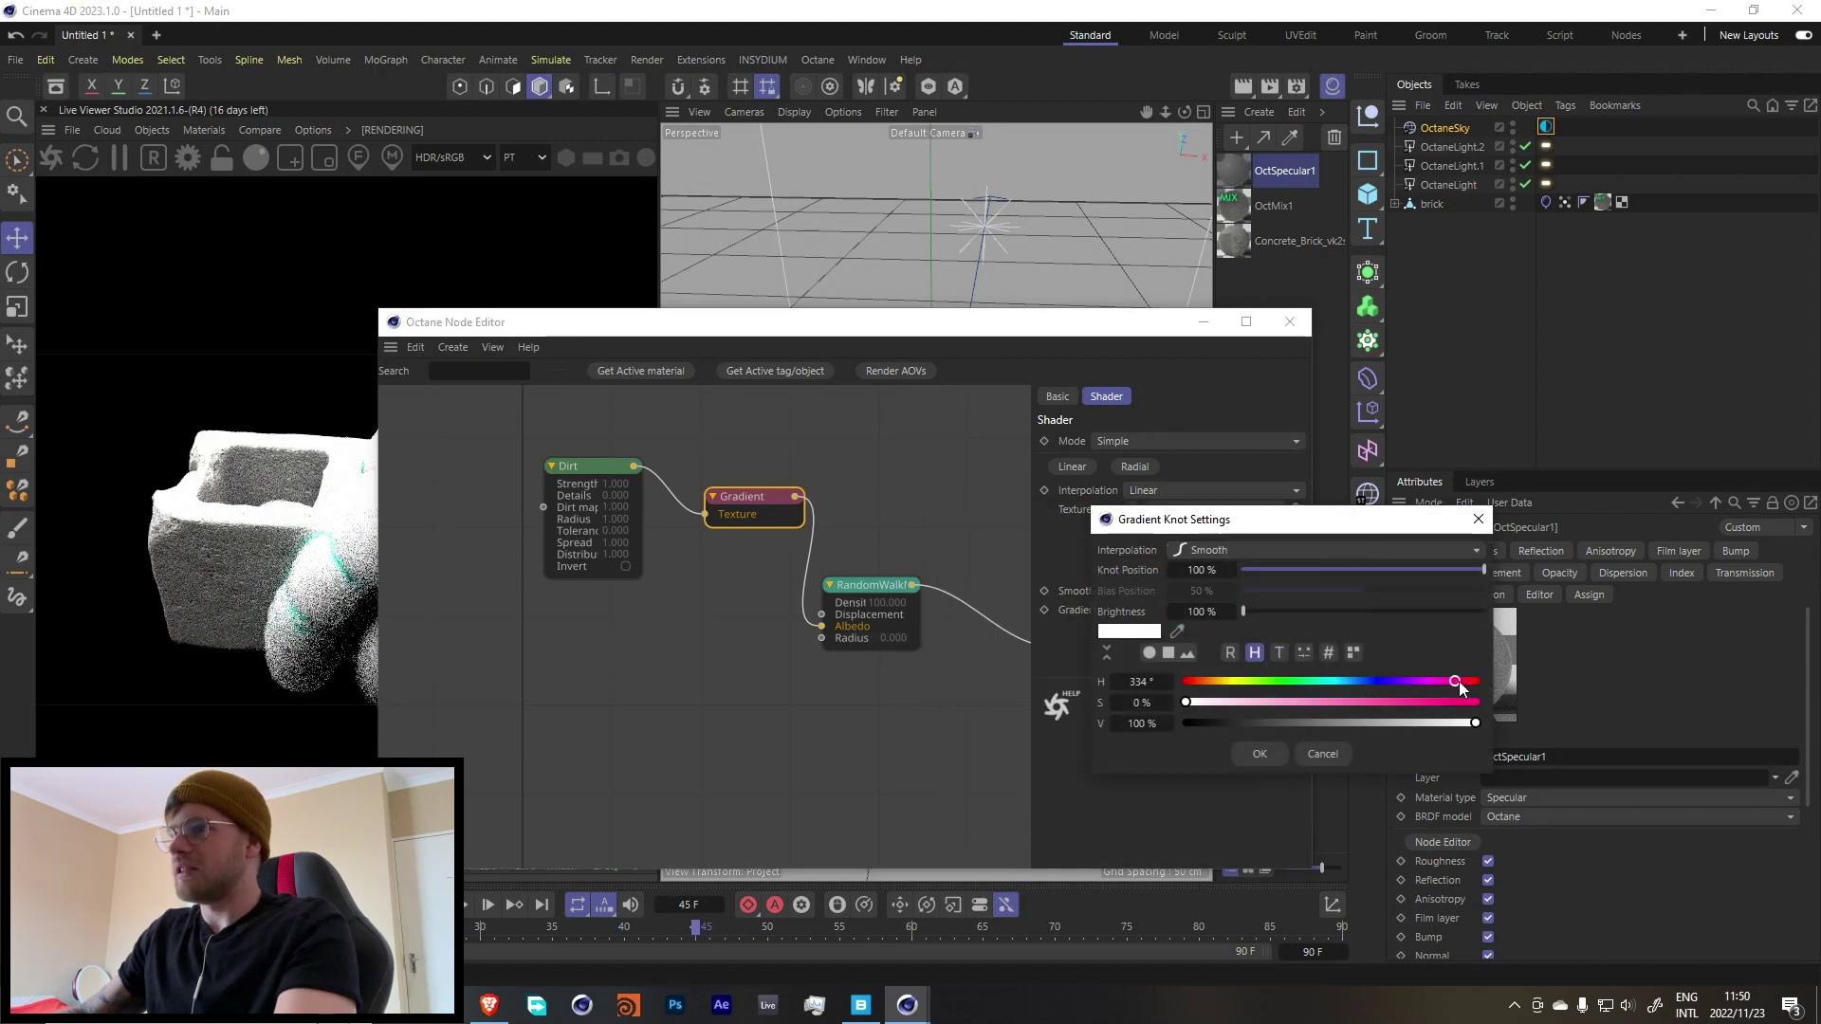
{"action": "left_click", "coordinate": [1444, 680]}
{"action": "left_click", "coordinate": [1438, 701]}
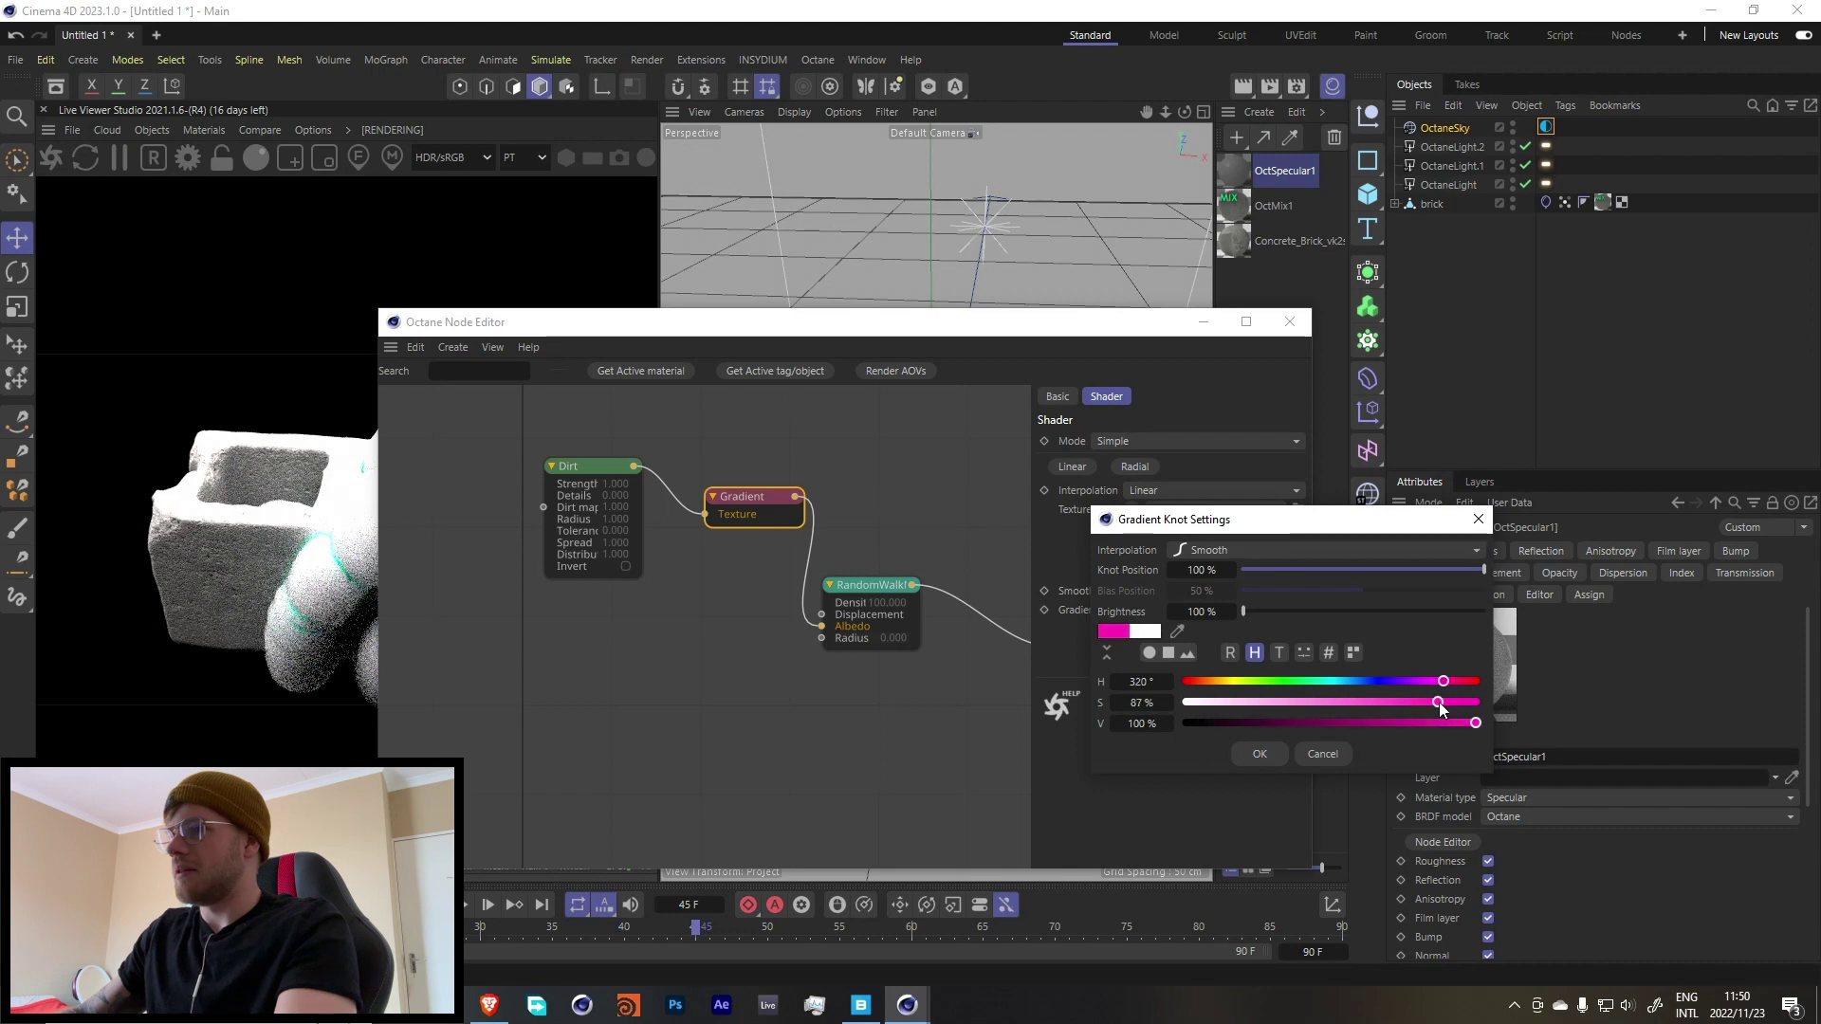
{"action": "left_click", "coordinate": [1281, 753]}
{"action": "left_click_drag", "start_coordinate": [717, 322], "coordinate": [1019, 181]}
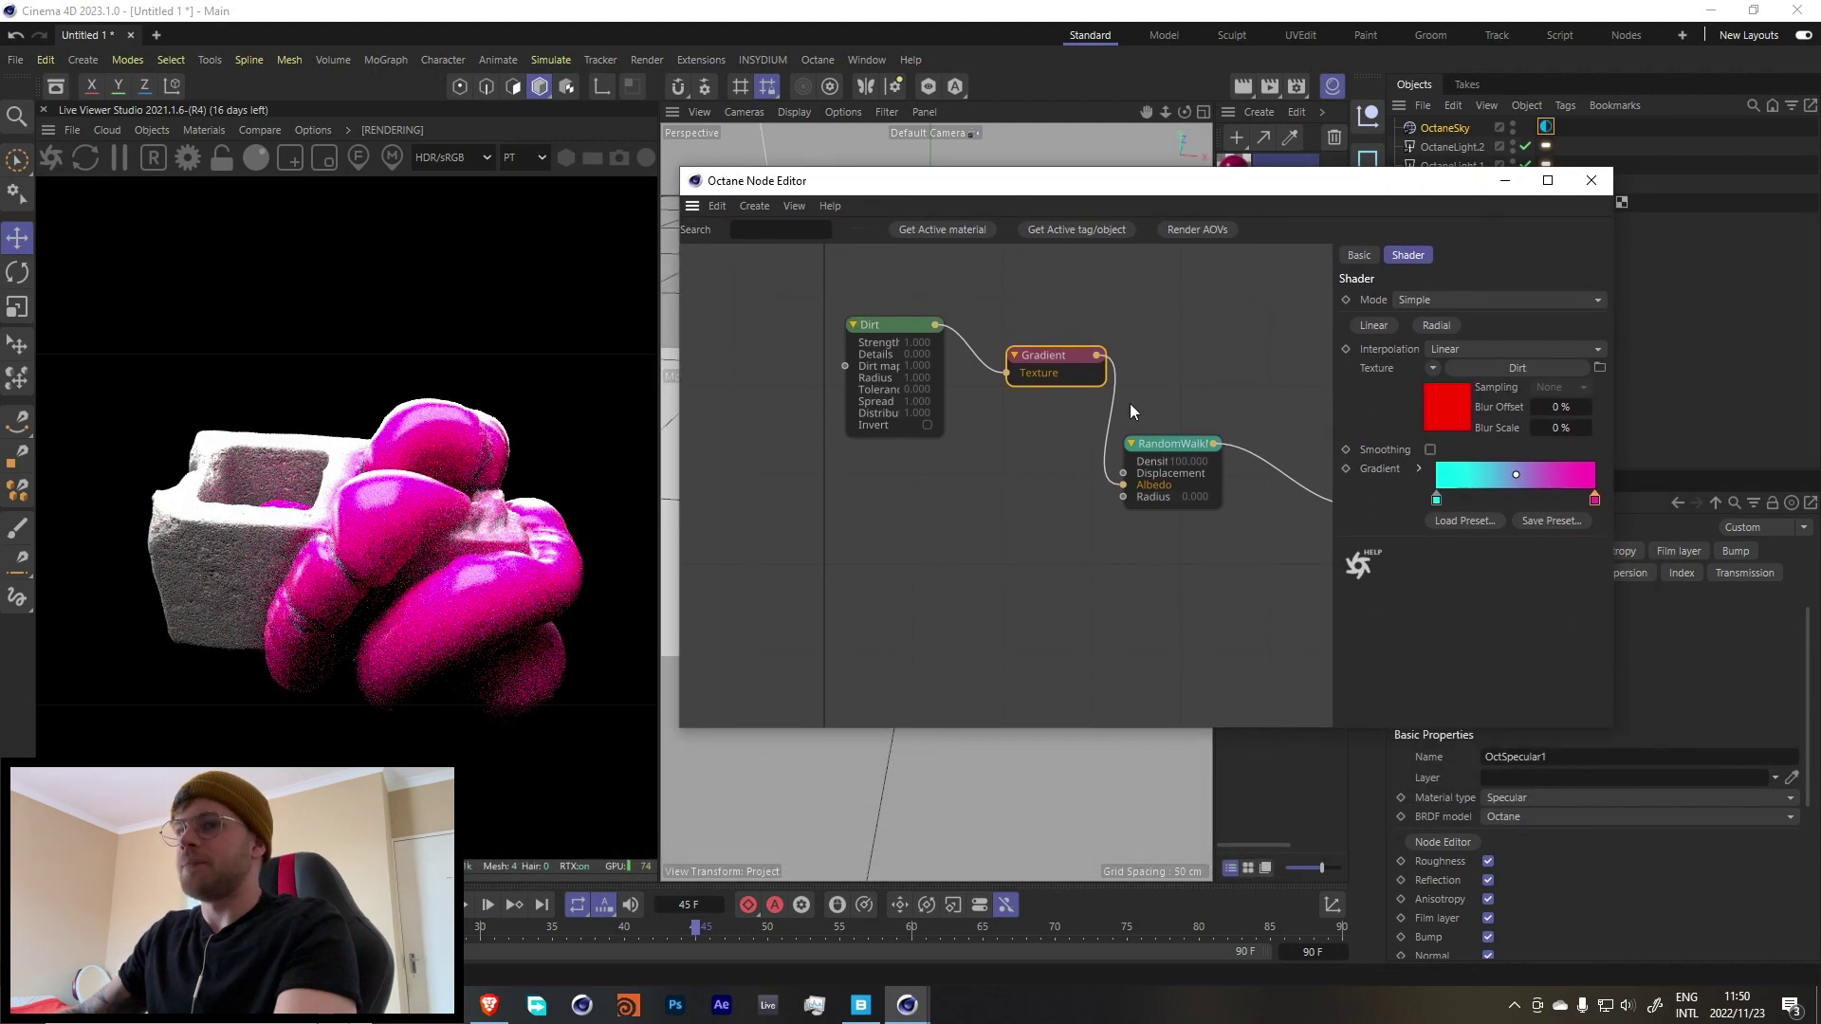
Set the RandomWalk medium Density to 22.
{"action": "left_click", "coordinate": [872, 324]}
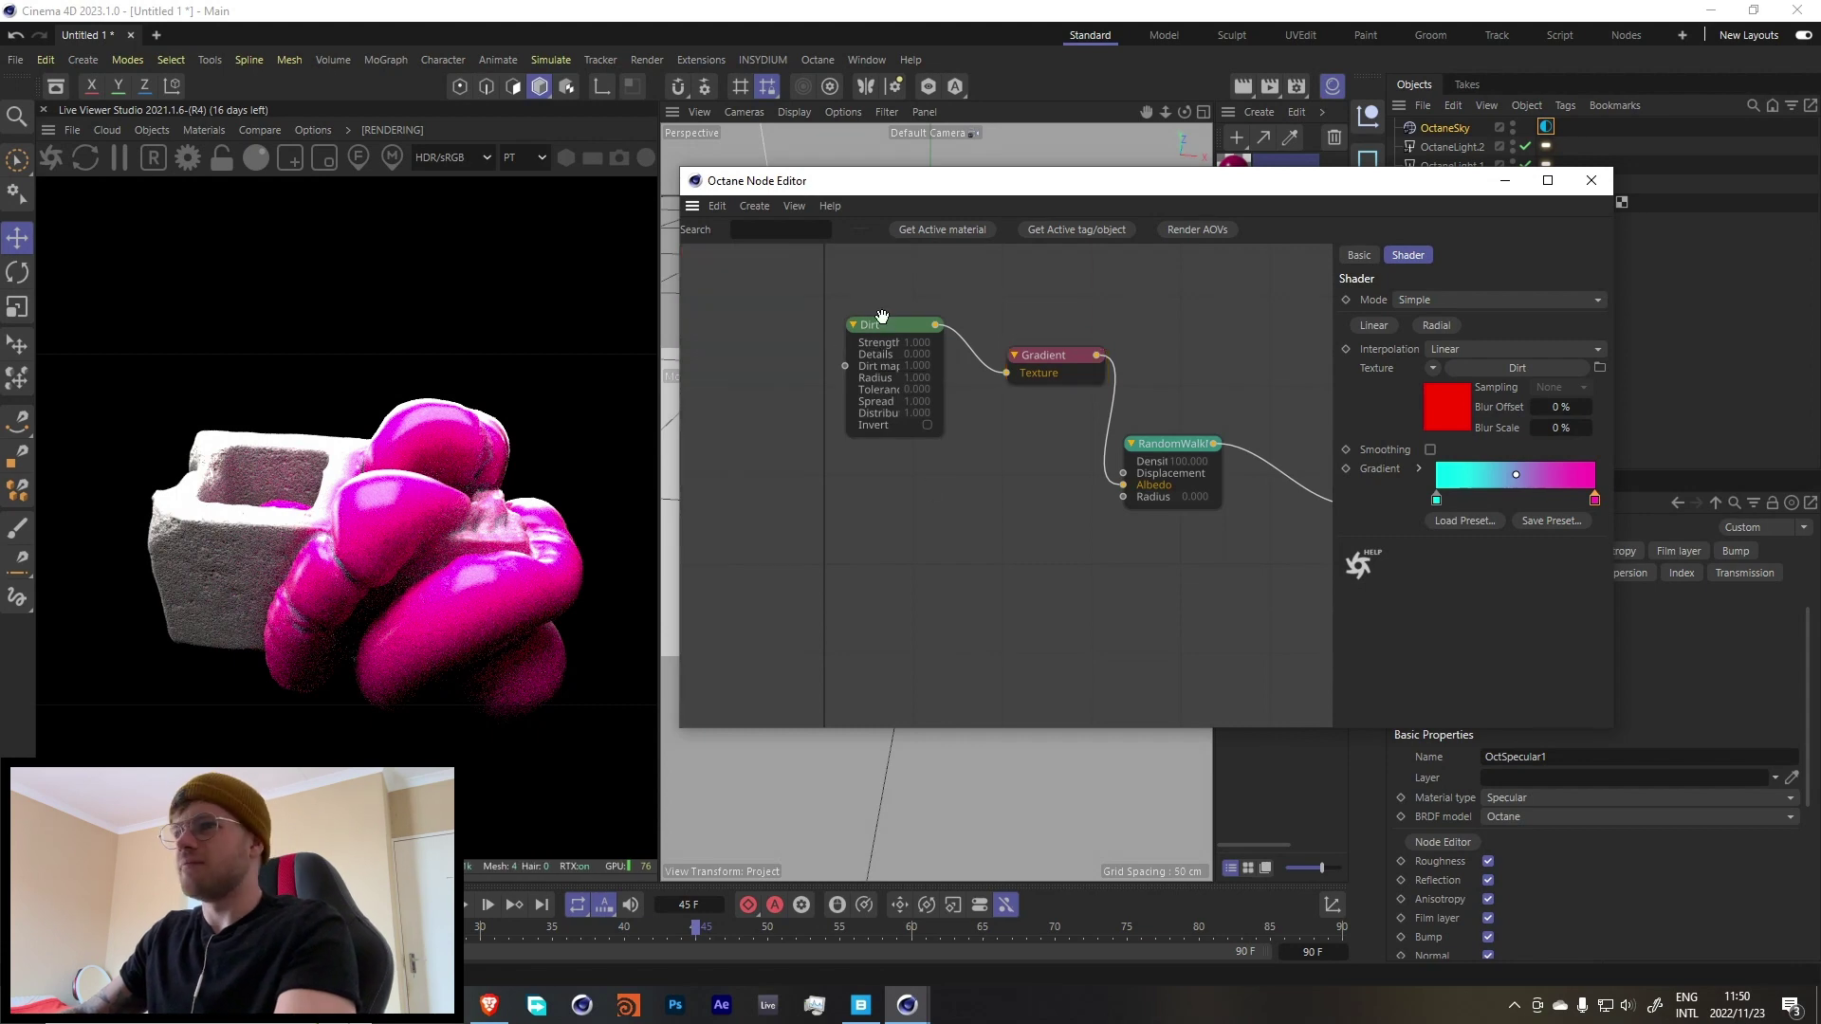
{"action": "left_click", "coordinate": [1173, 444]}
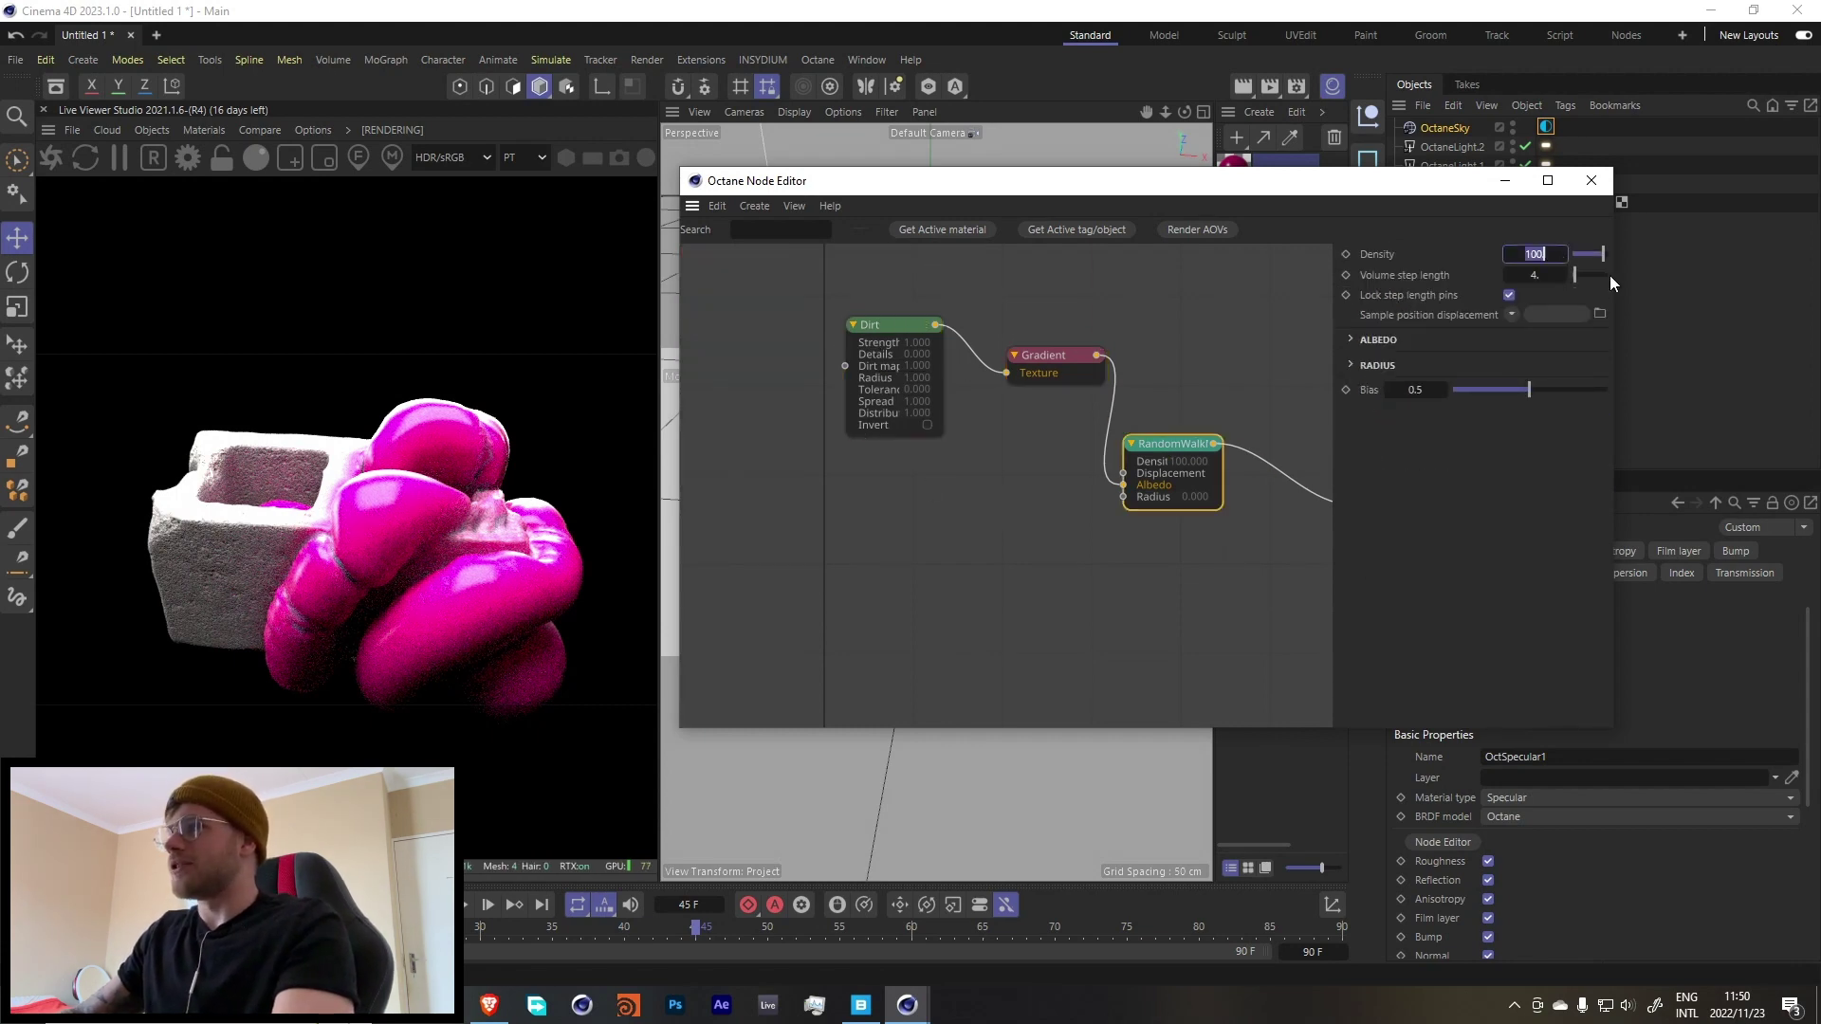
{"action": "type", "text": "22"}
{"action": "key", "text": "Return"}
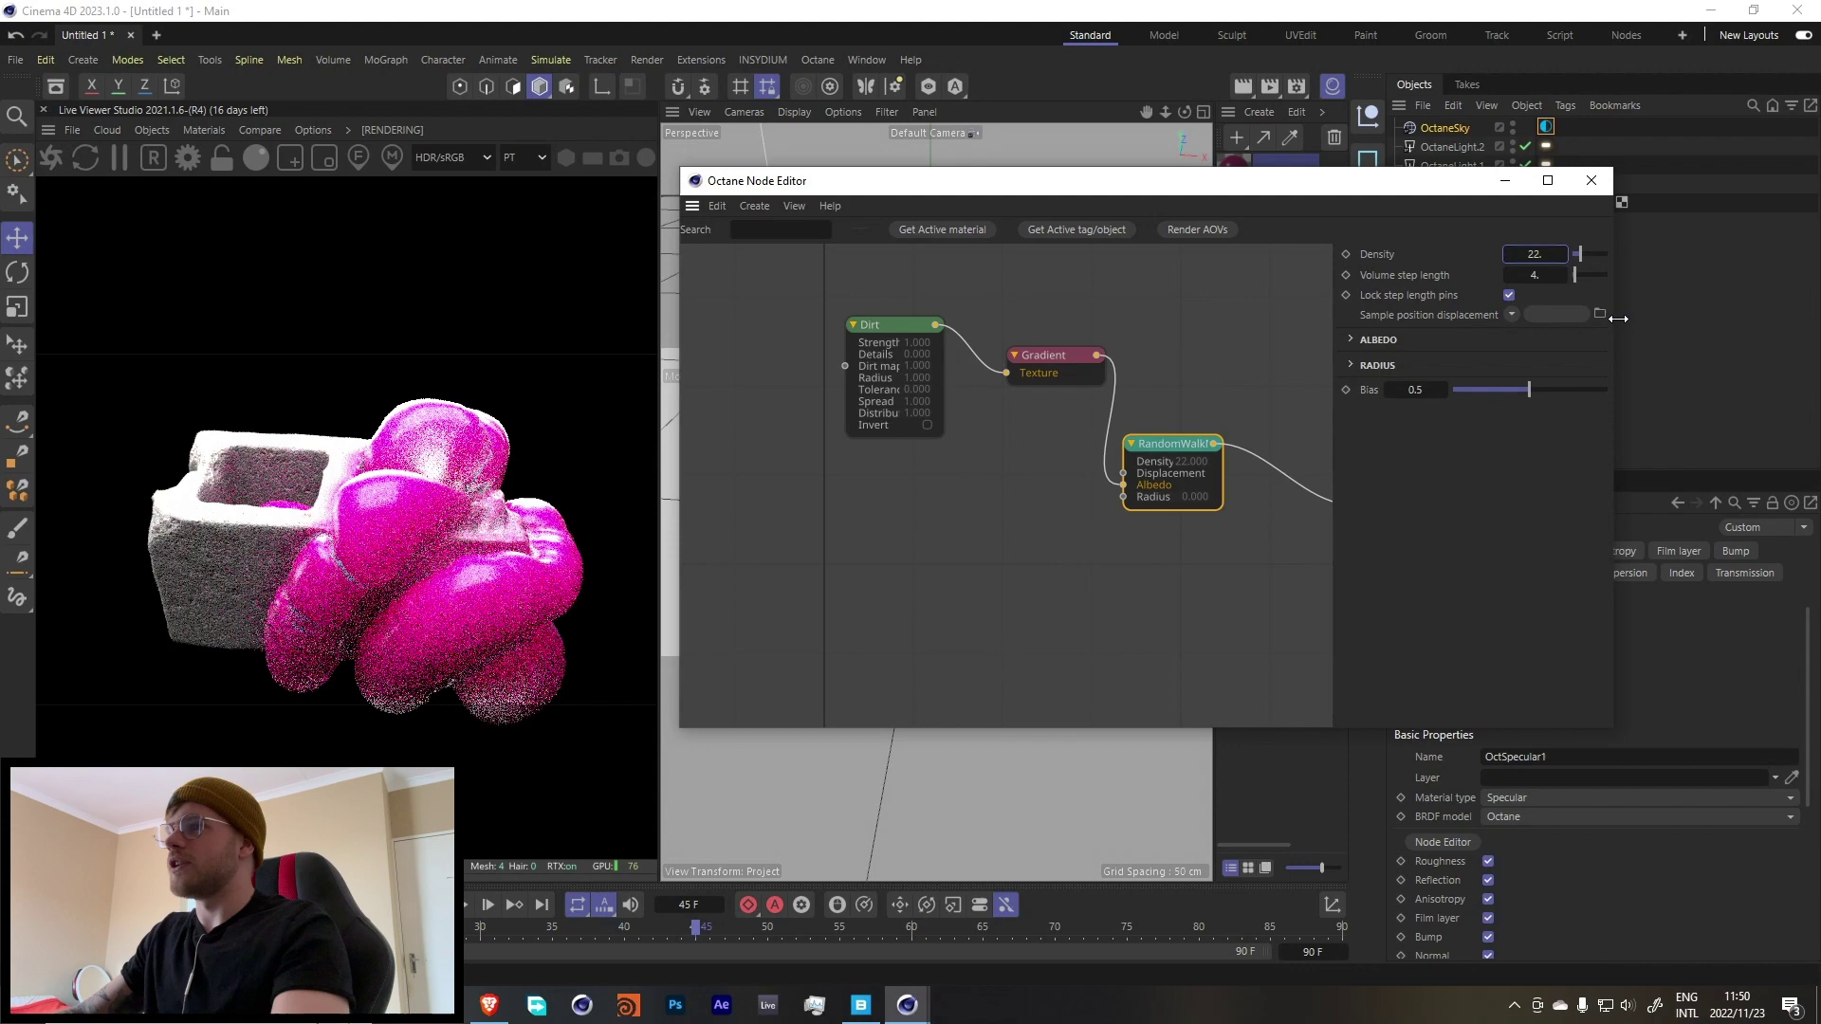
{"action": "left_click_drag", "start_coordinate": [1619, 319], "coordinate": [1696, 252]}
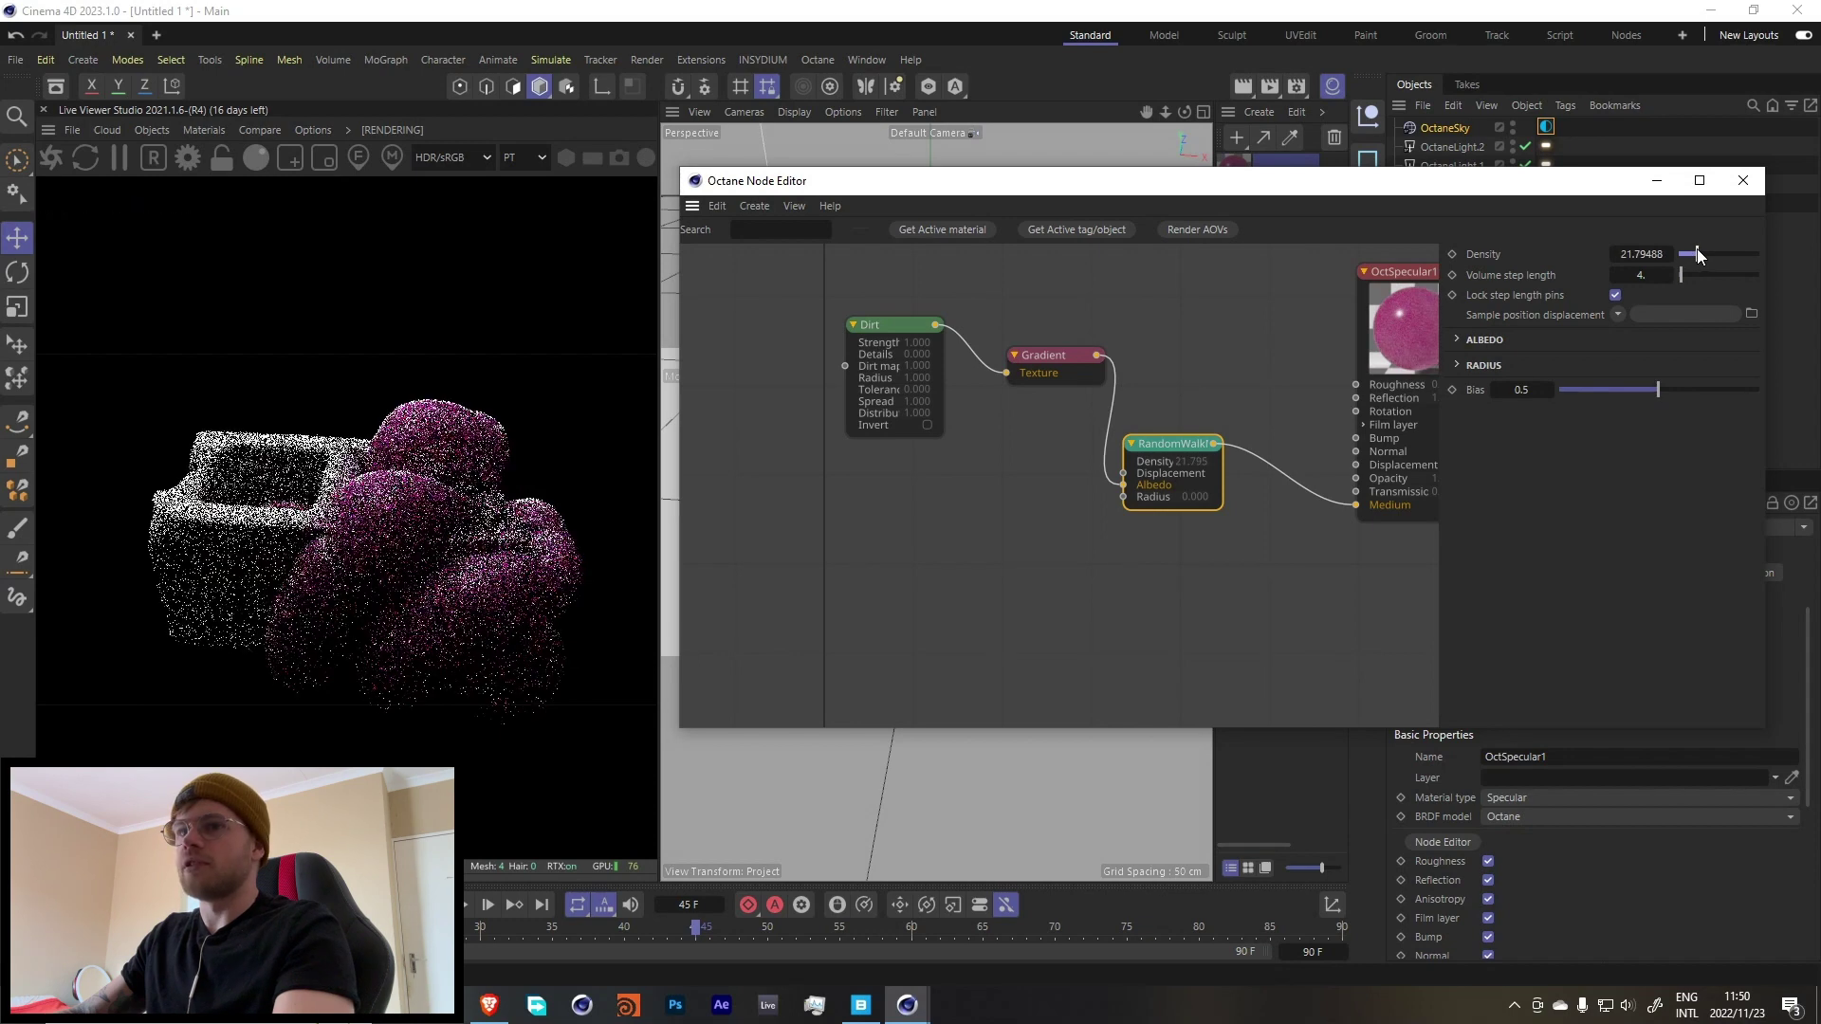
Disconnect the Dirt node from the Gradient's texture input and nudge the Gradient node higher.
{"action": "left_click", "coordinate": [877, 325]}
{"action": "mouse_move", "coordinate": [747, 596]}
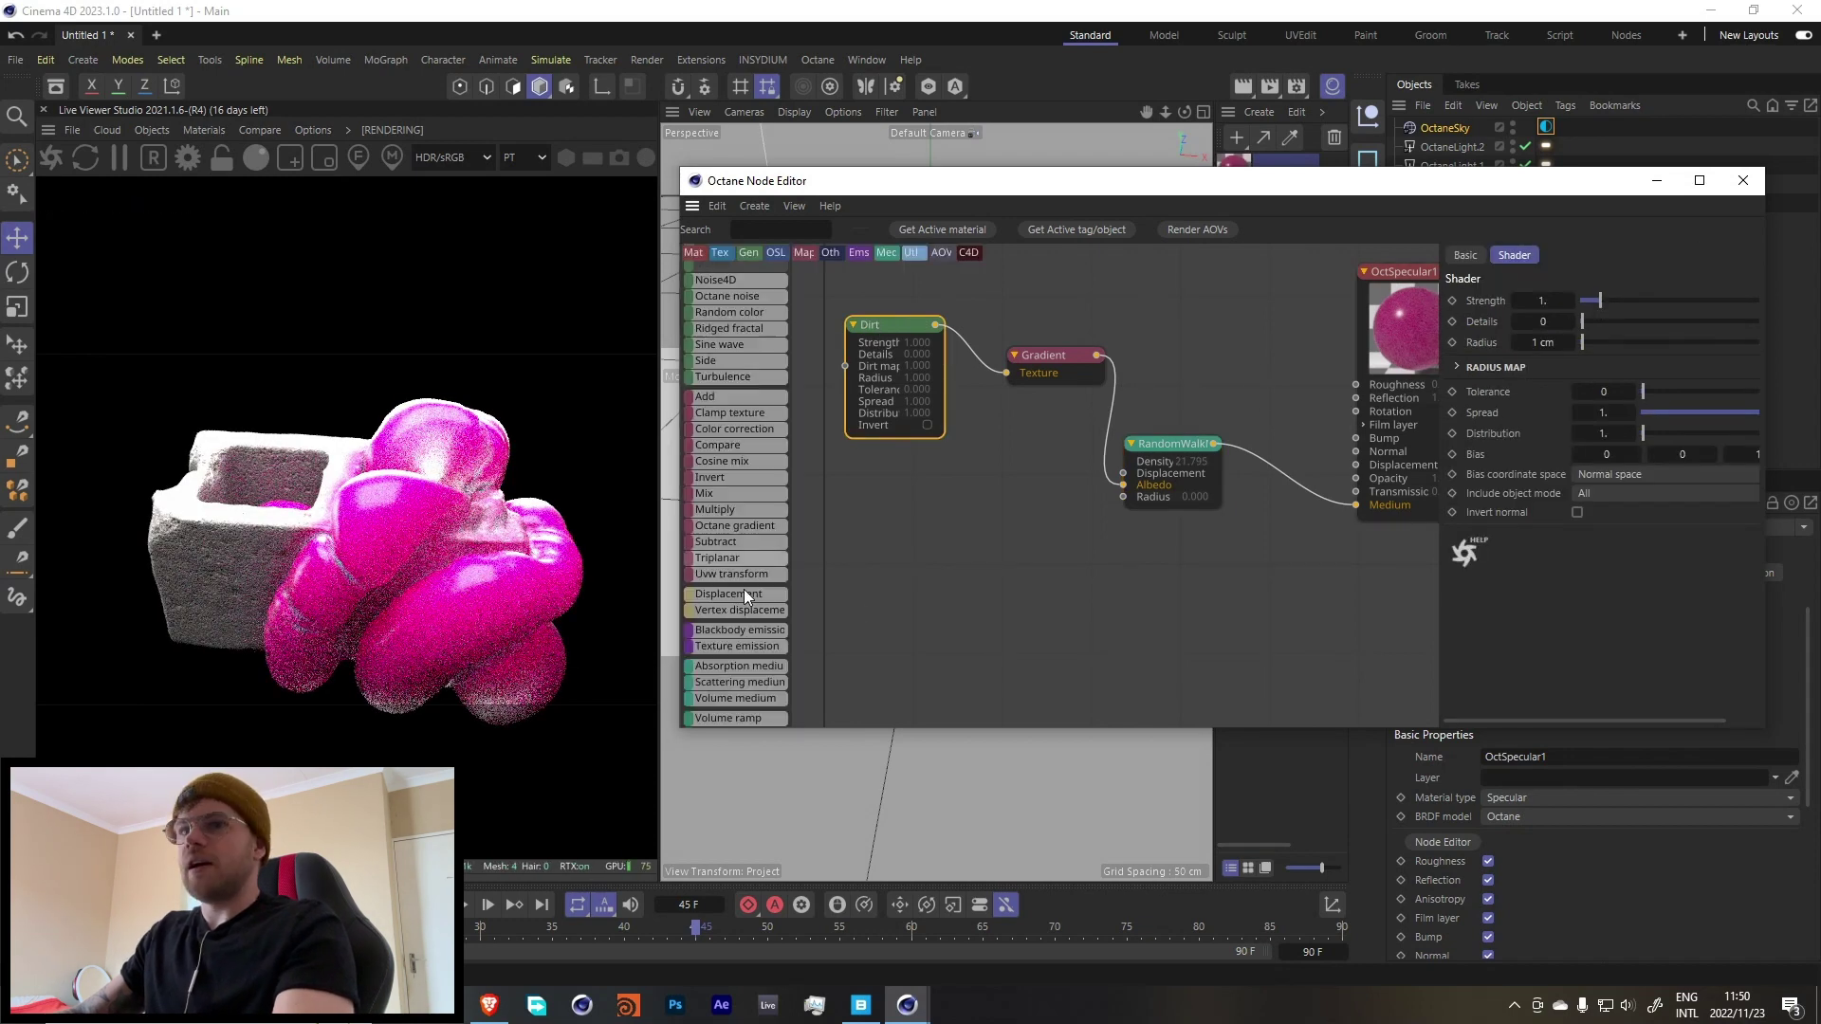
{"action": "left_click_drag", "start_coordinate": [1006, 370], "coordinate": [958, 378]}
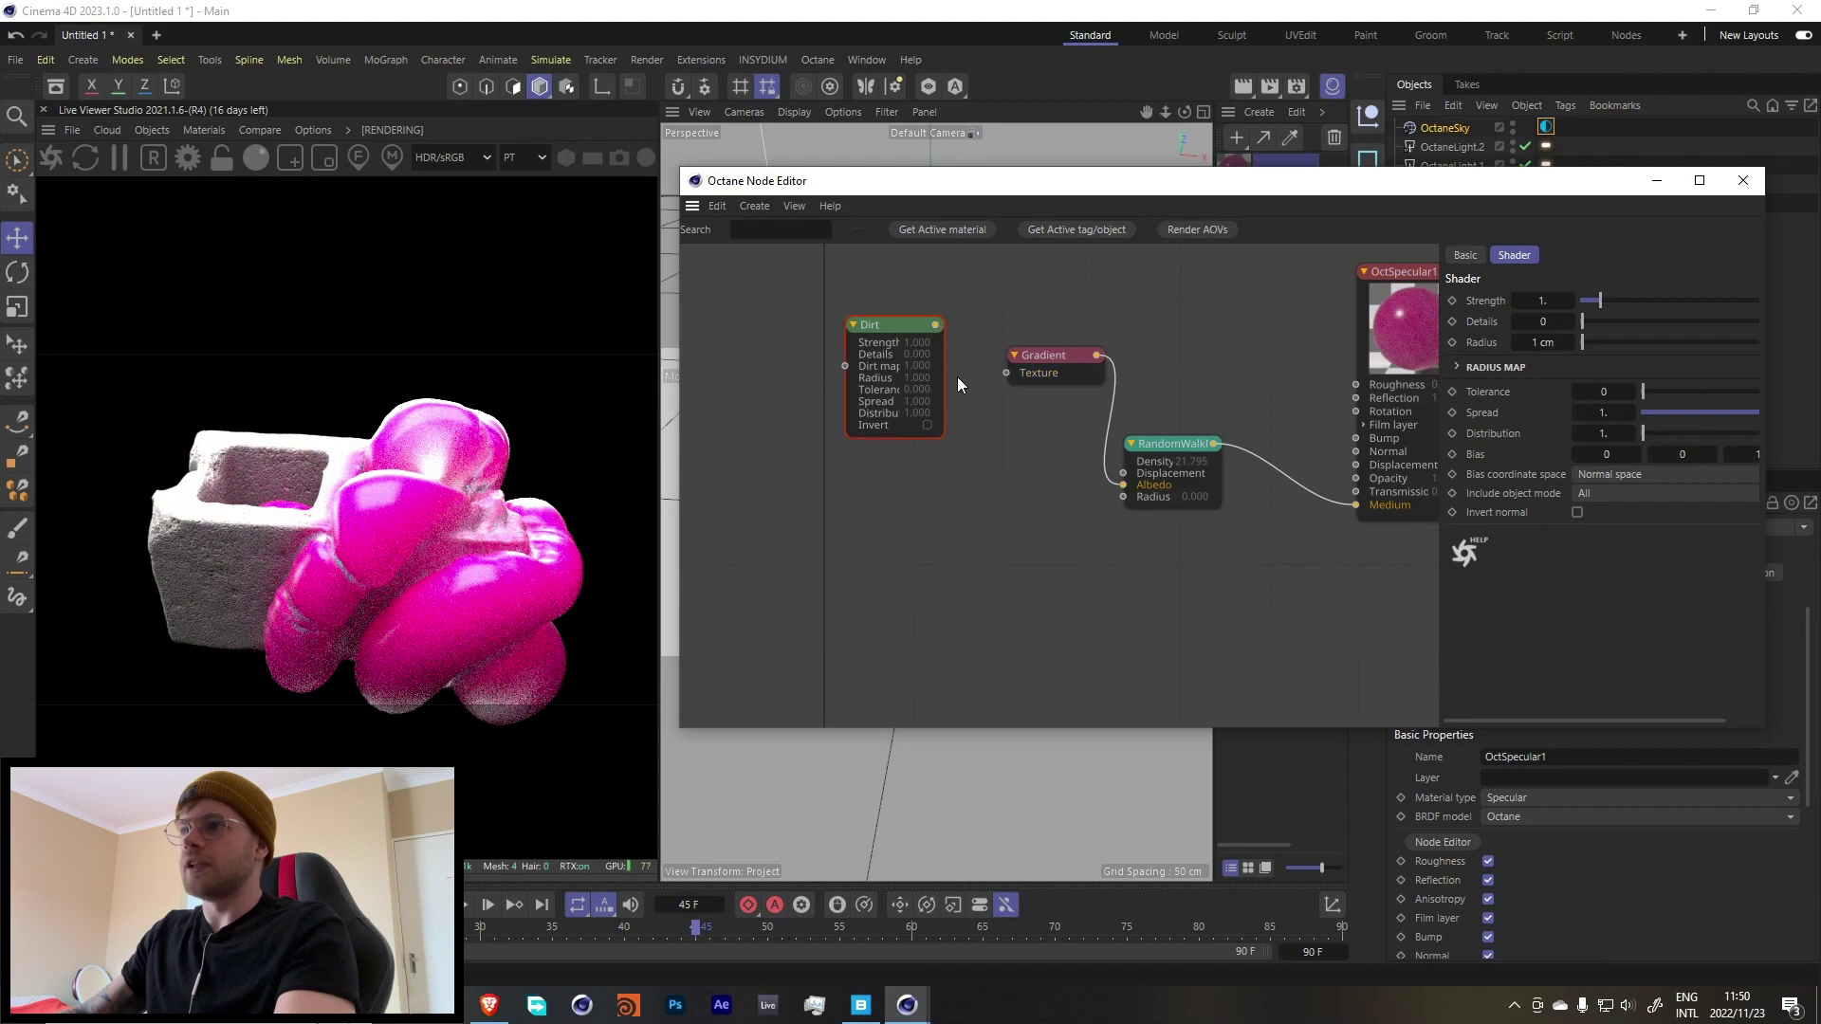
{"action": "left_click", "coordinate": [1031, 357]}
{"action": "left_click_drag", "start_coordinate": [1042, 355], "coordinate": [1003, 341]}
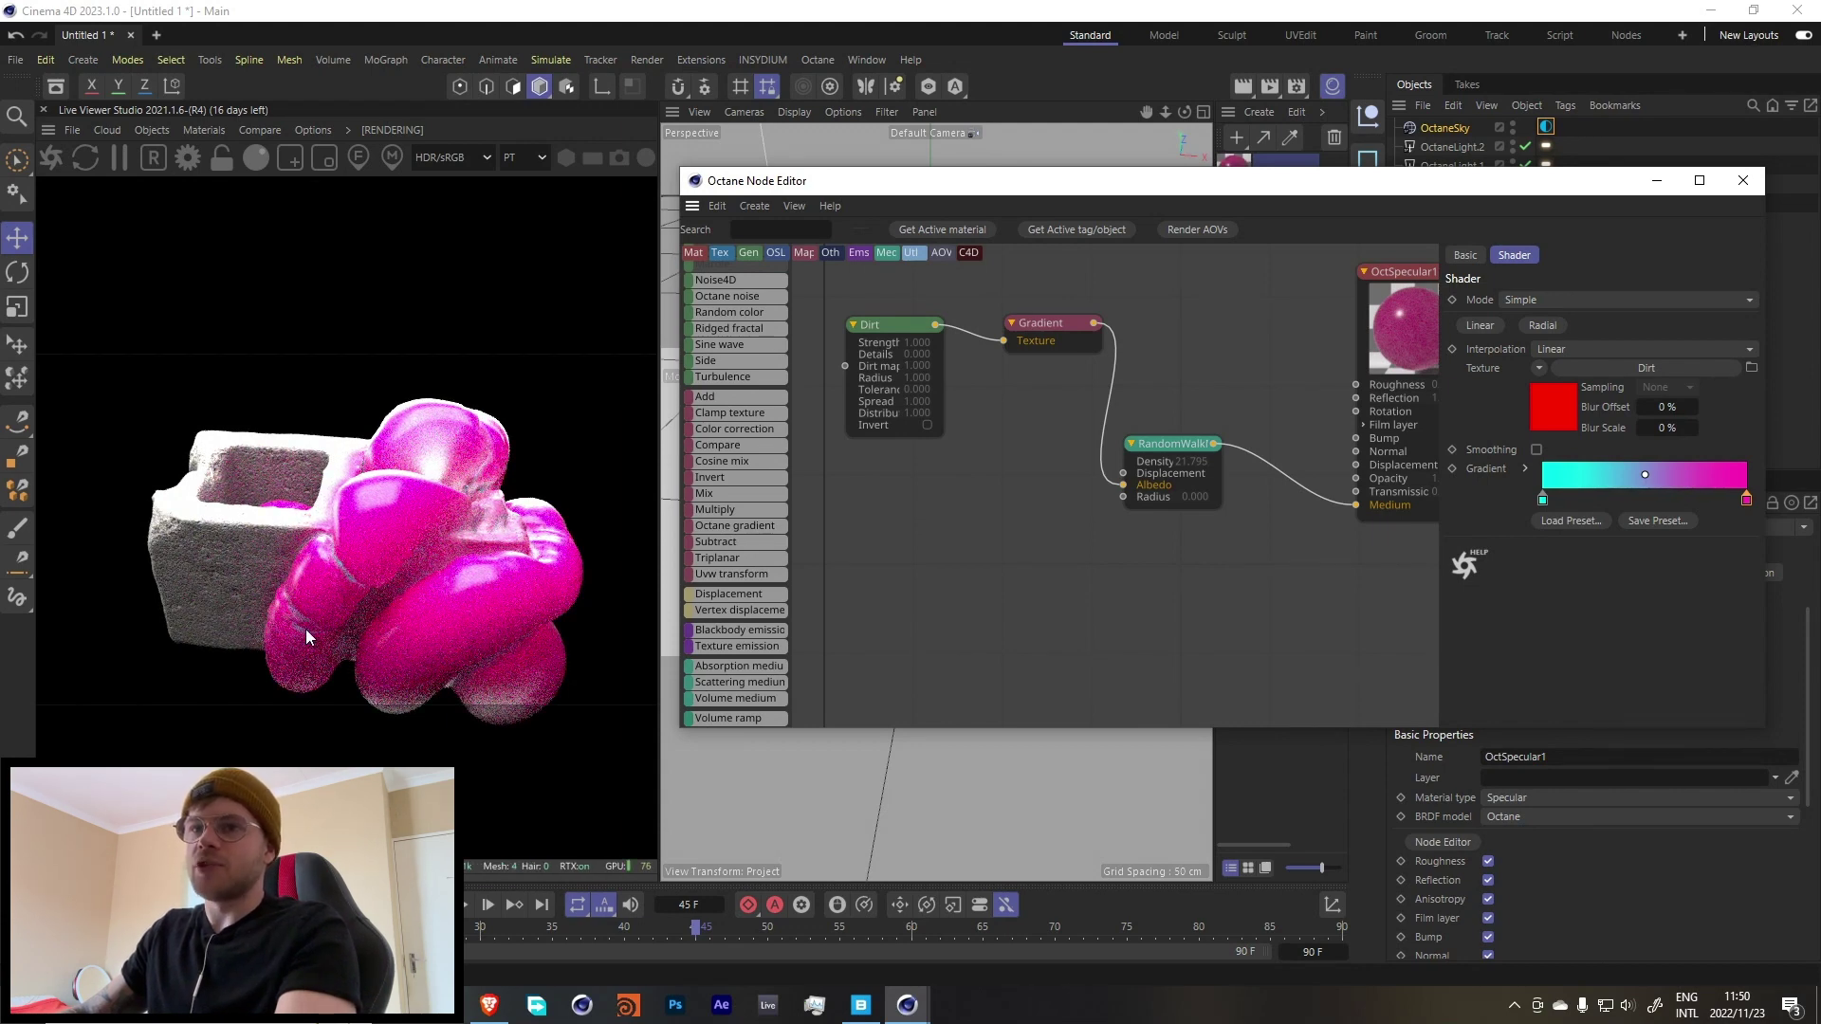
Set Dirt strength 4.575, details 0.269 and radius 63.927, and retune the teal gradient knot.
{"action": "left_click", "coordinate": [890, 408]}
{"action": "left_click_drag", "start_coordinate": [1618, 298], "coordinate": [1595, 346]}
{"action": "left_click", "coordinate": [1653, 341]}
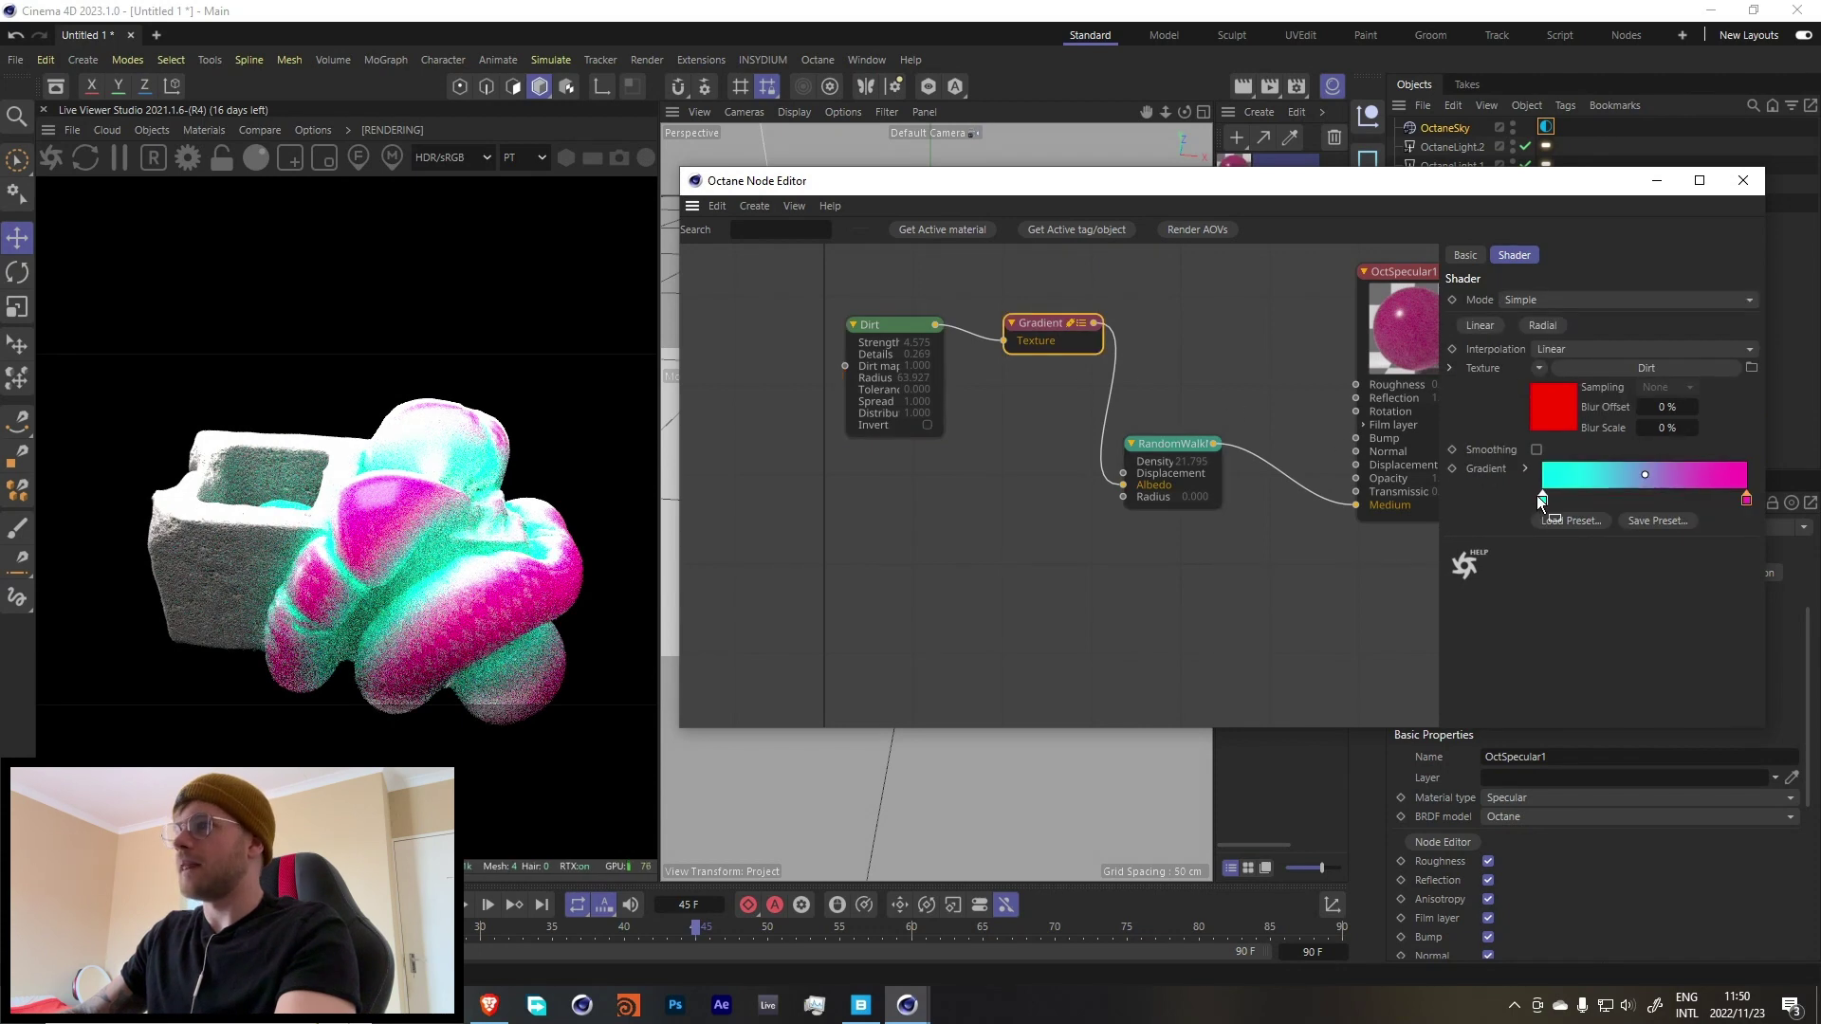
{"action": "double_click", "coordinate": [1536, 496]}
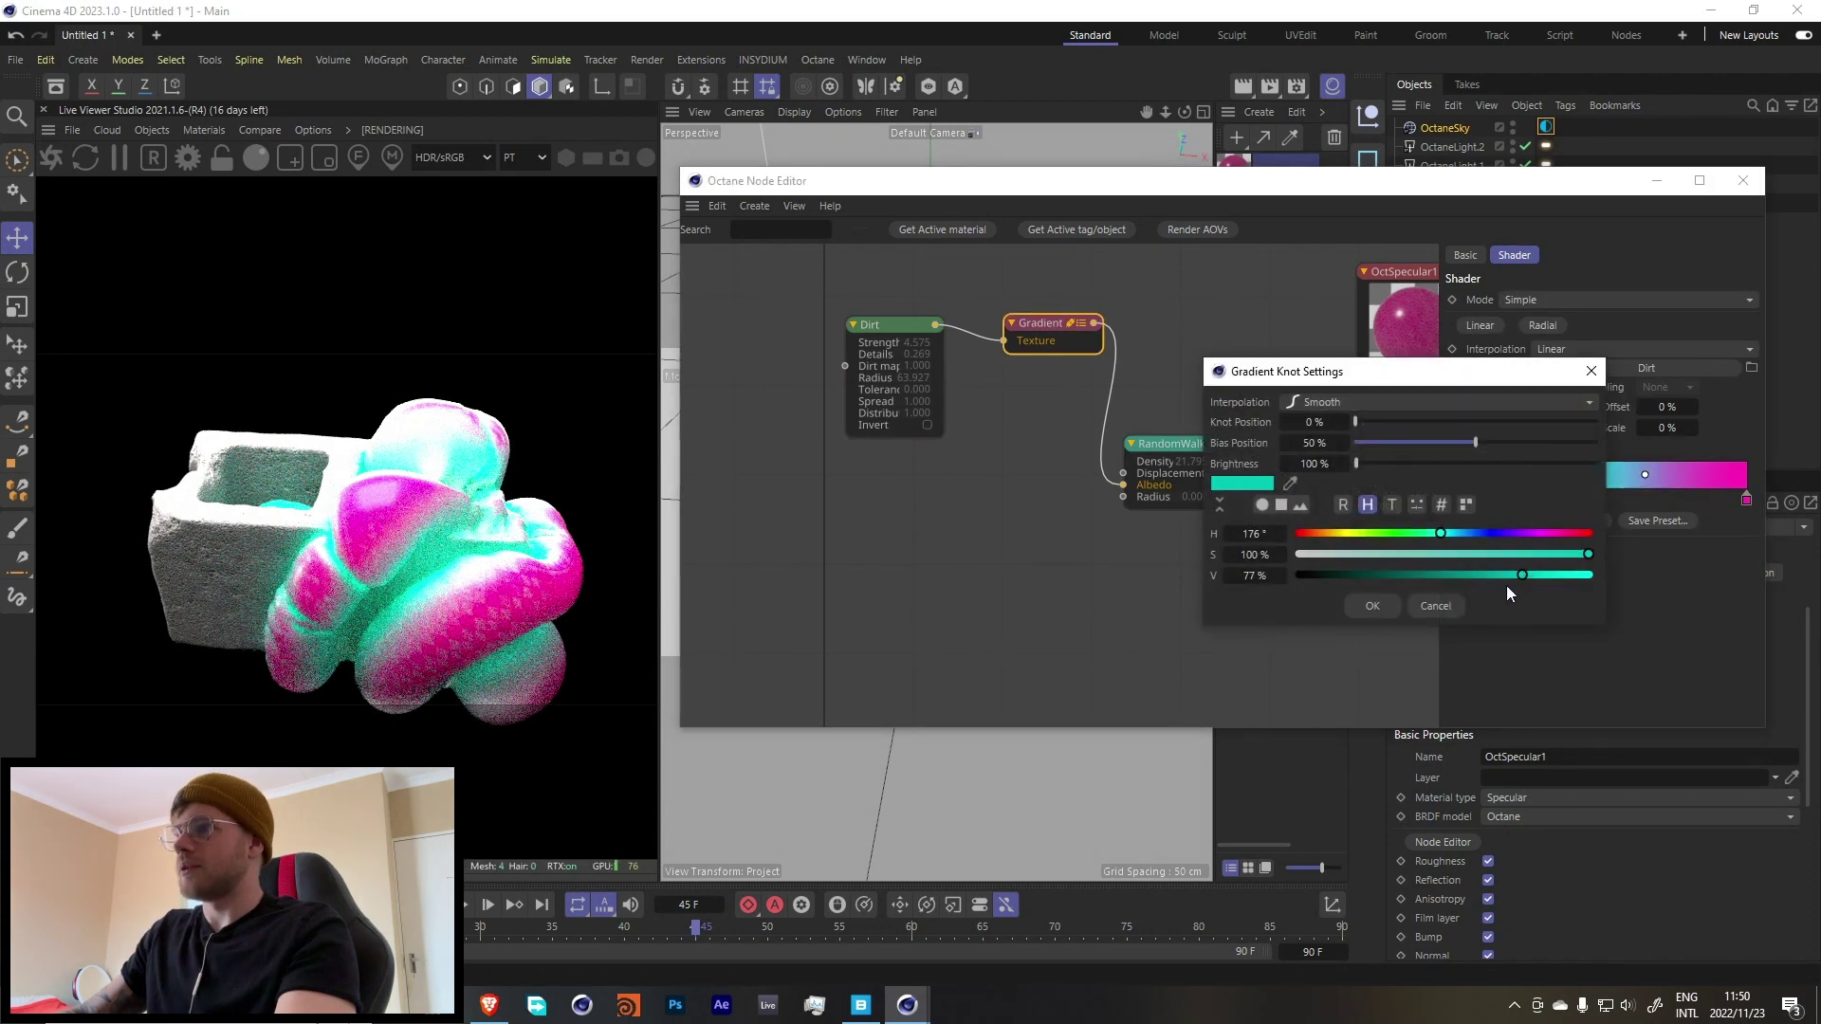
{"action": "left_click", "coordinate": [1374, 606]}
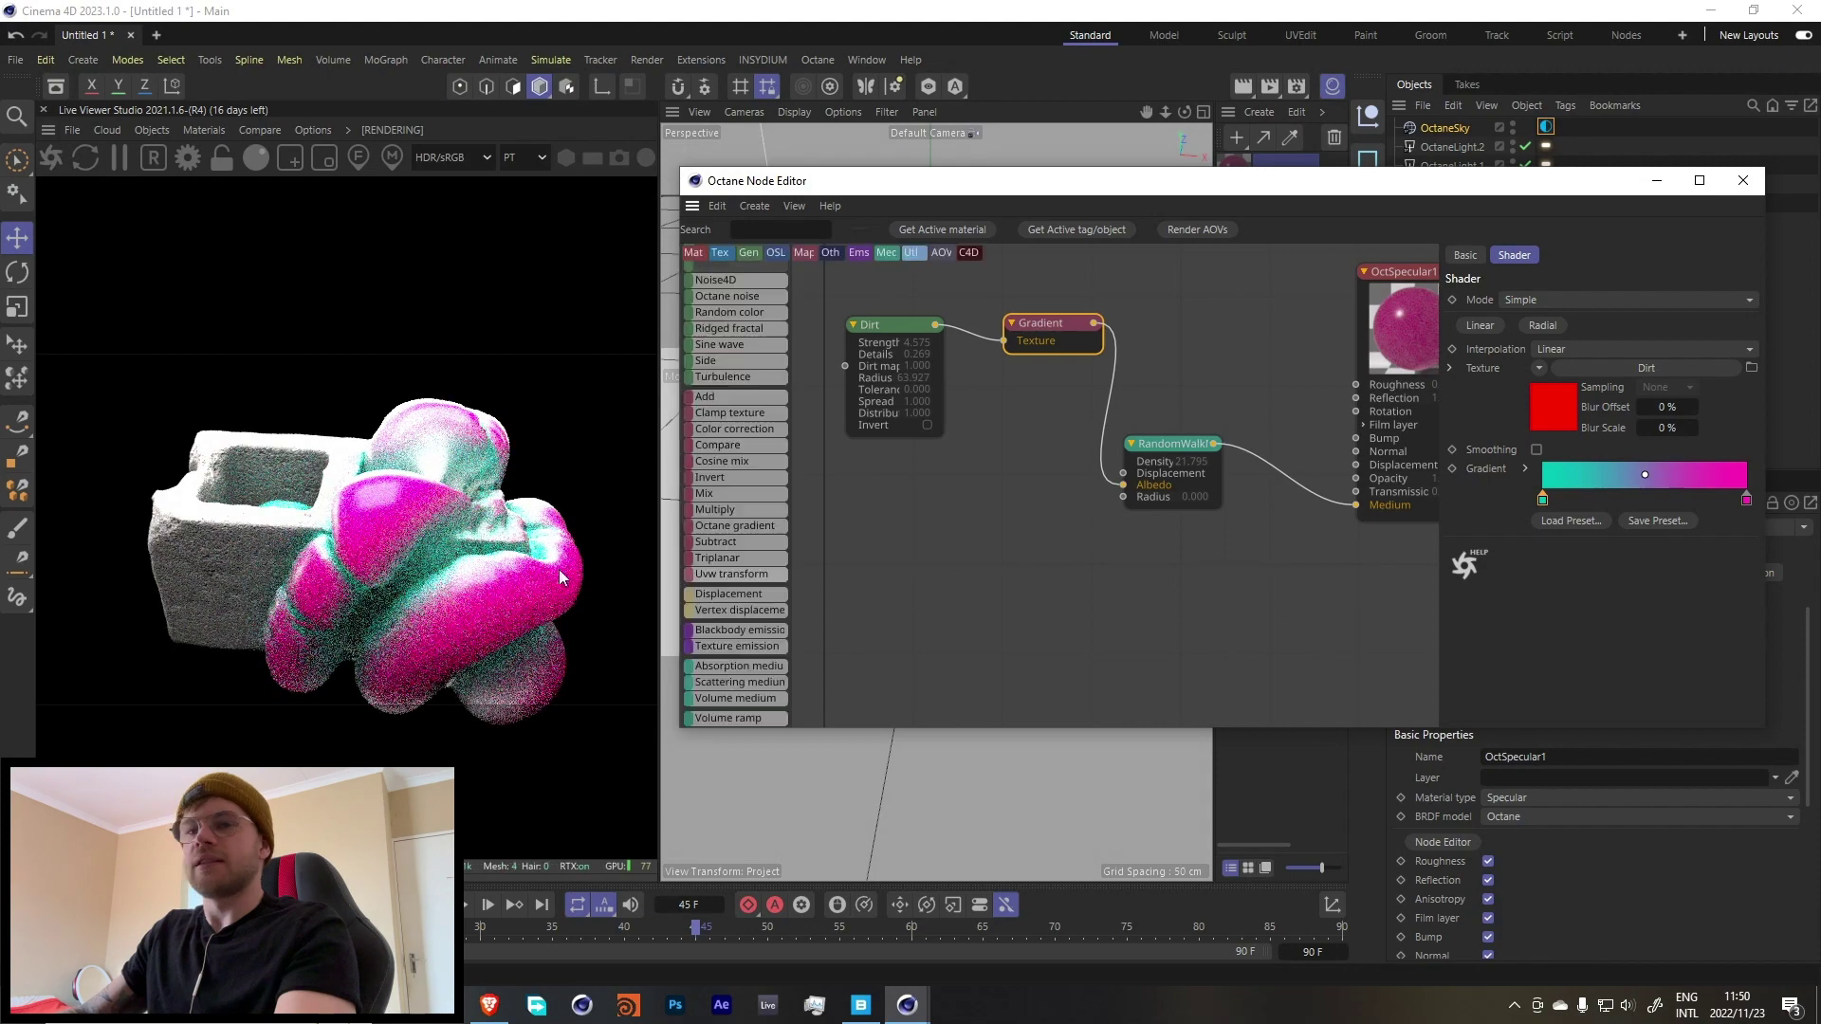
{"action": "left_click", "coordinate": [1743, 180]}
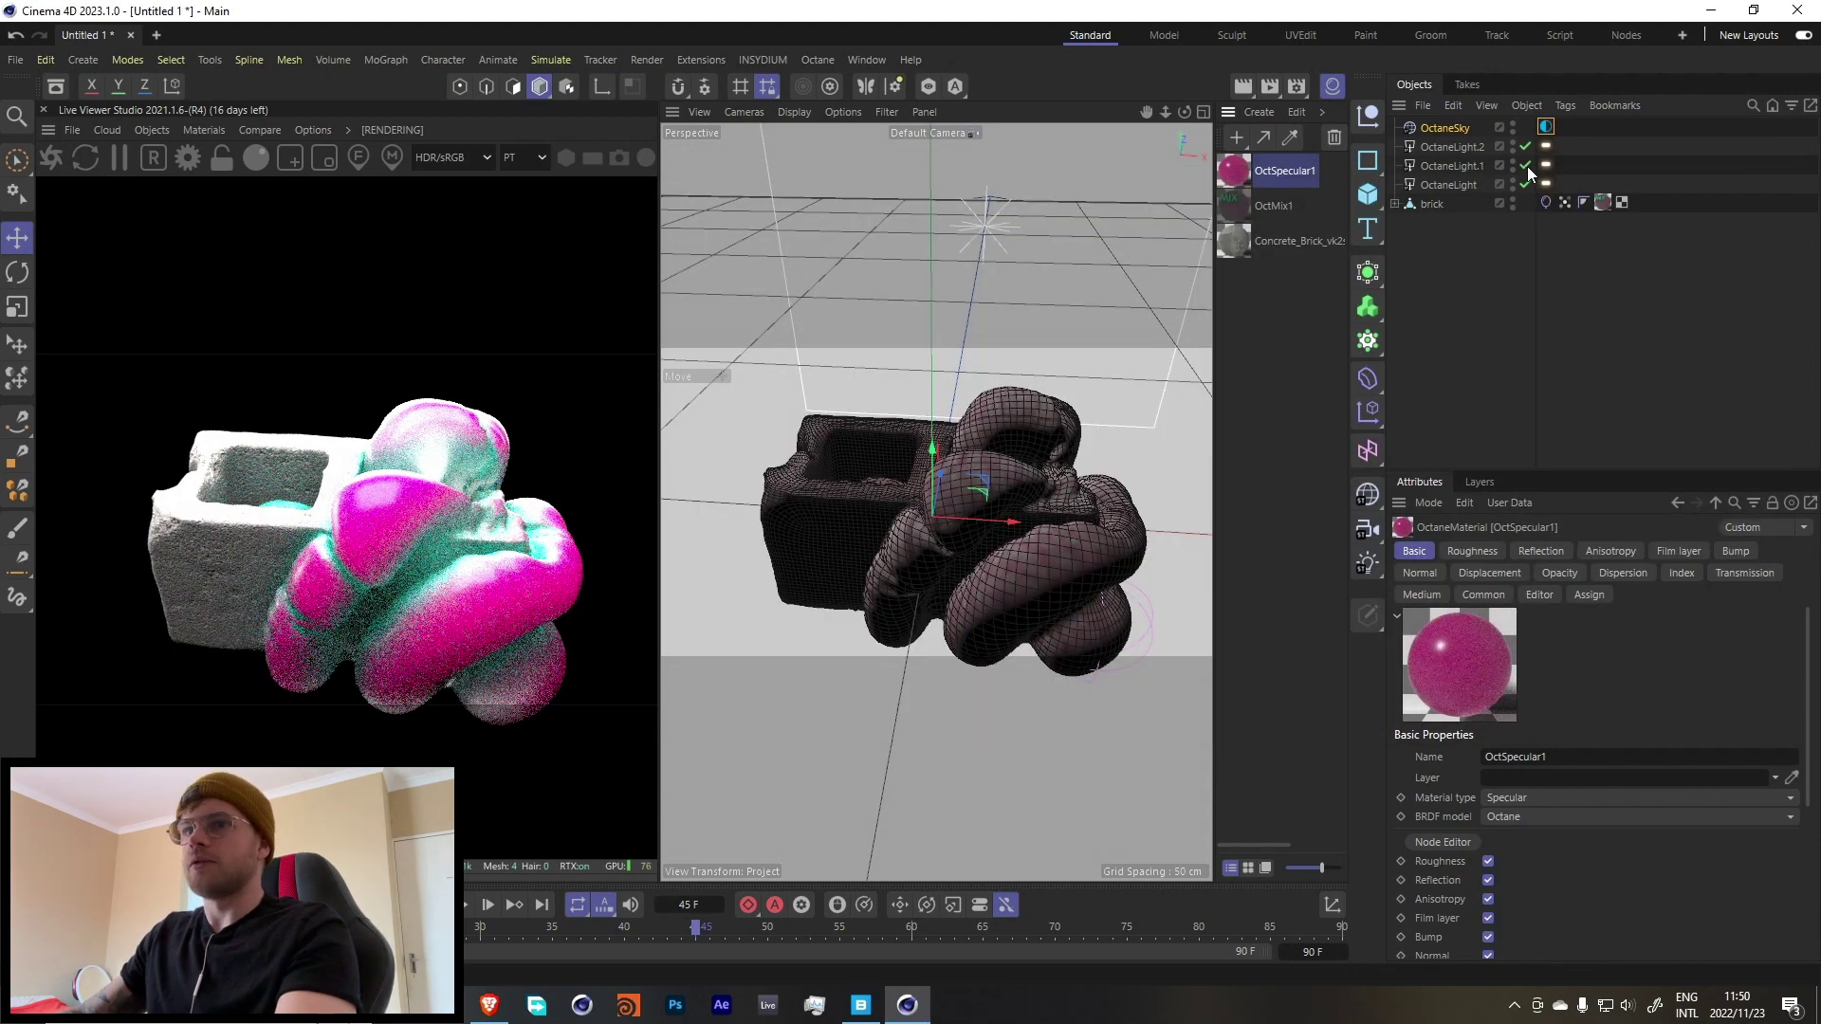
Switch off the OctaneLight and lower OctSpecular1's roughness to about 0.04.
{"action": "left_click", "coordinate": [1525, 184]}
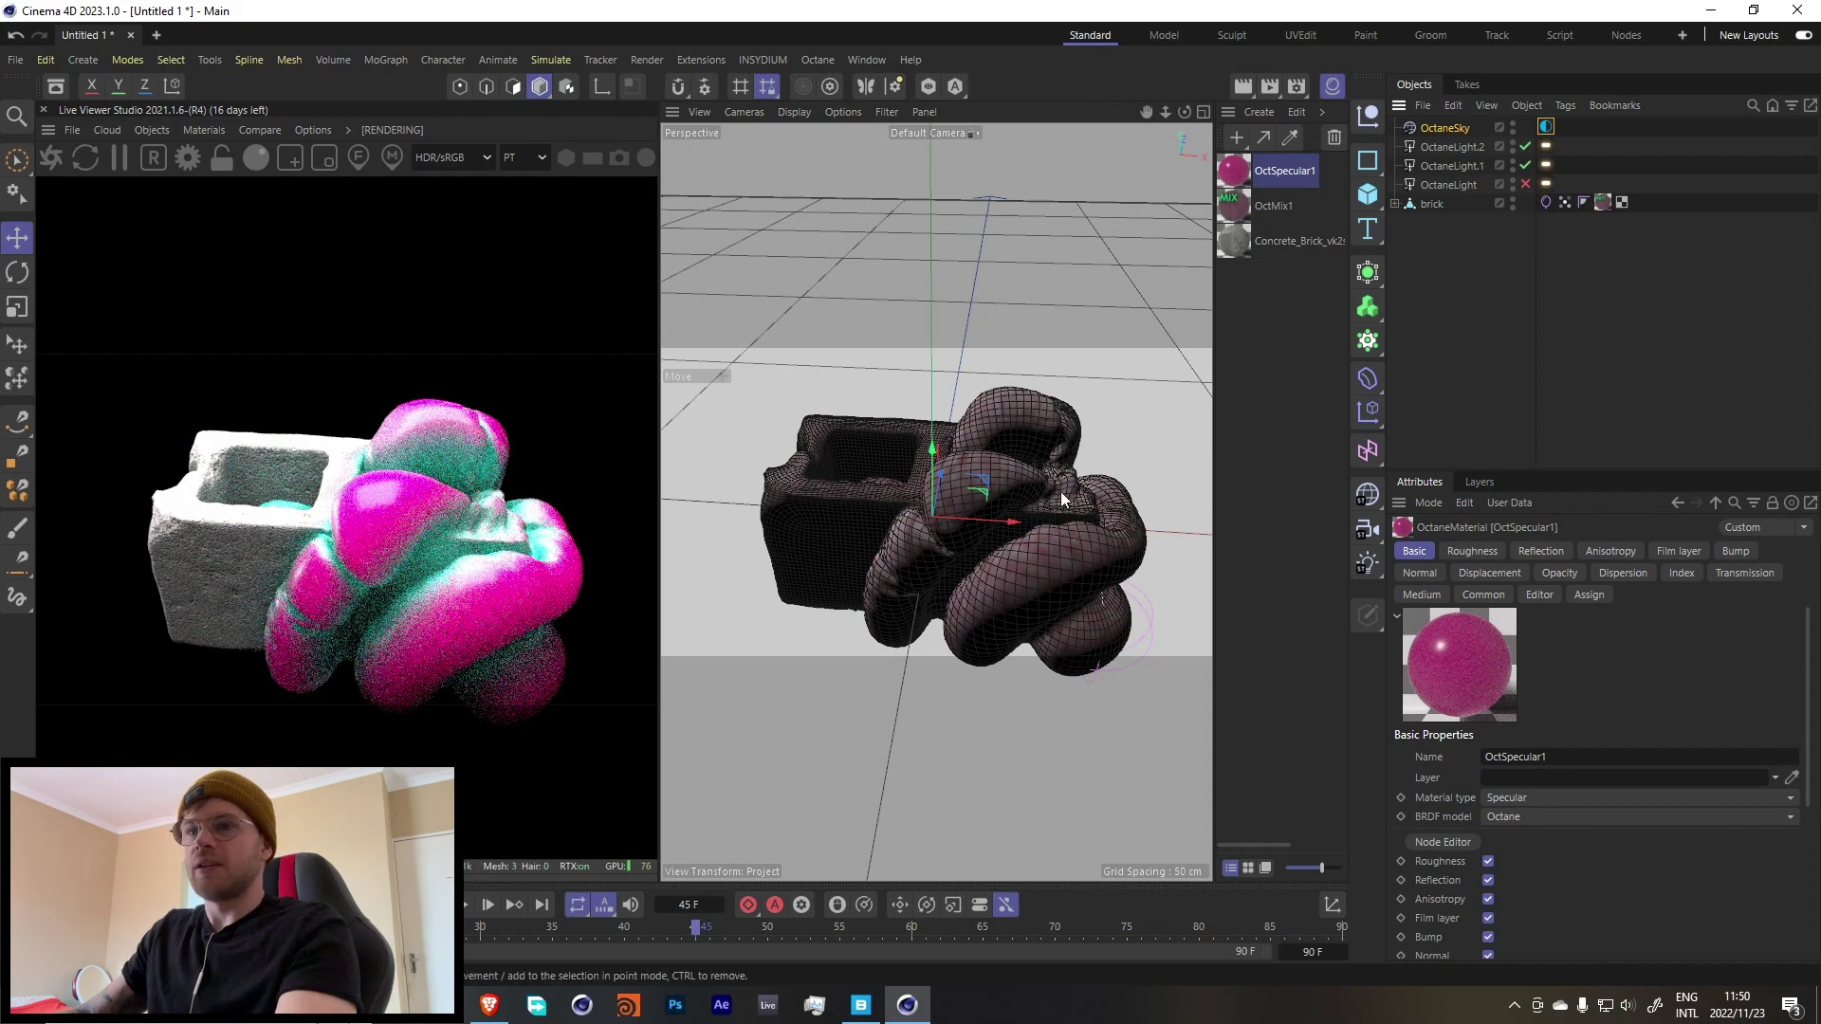
{"action": "mouse_move", "coordinate": [1017, 495]}
{"action": "left_mouse_down", "text": "alt"}
{"action": "mouse_move", "coordinate": [1011, 541]}
{"action": "mouse_move", "coordinate": [997, 481]}
{"action": "left_mouse_up", "text": "alt"}
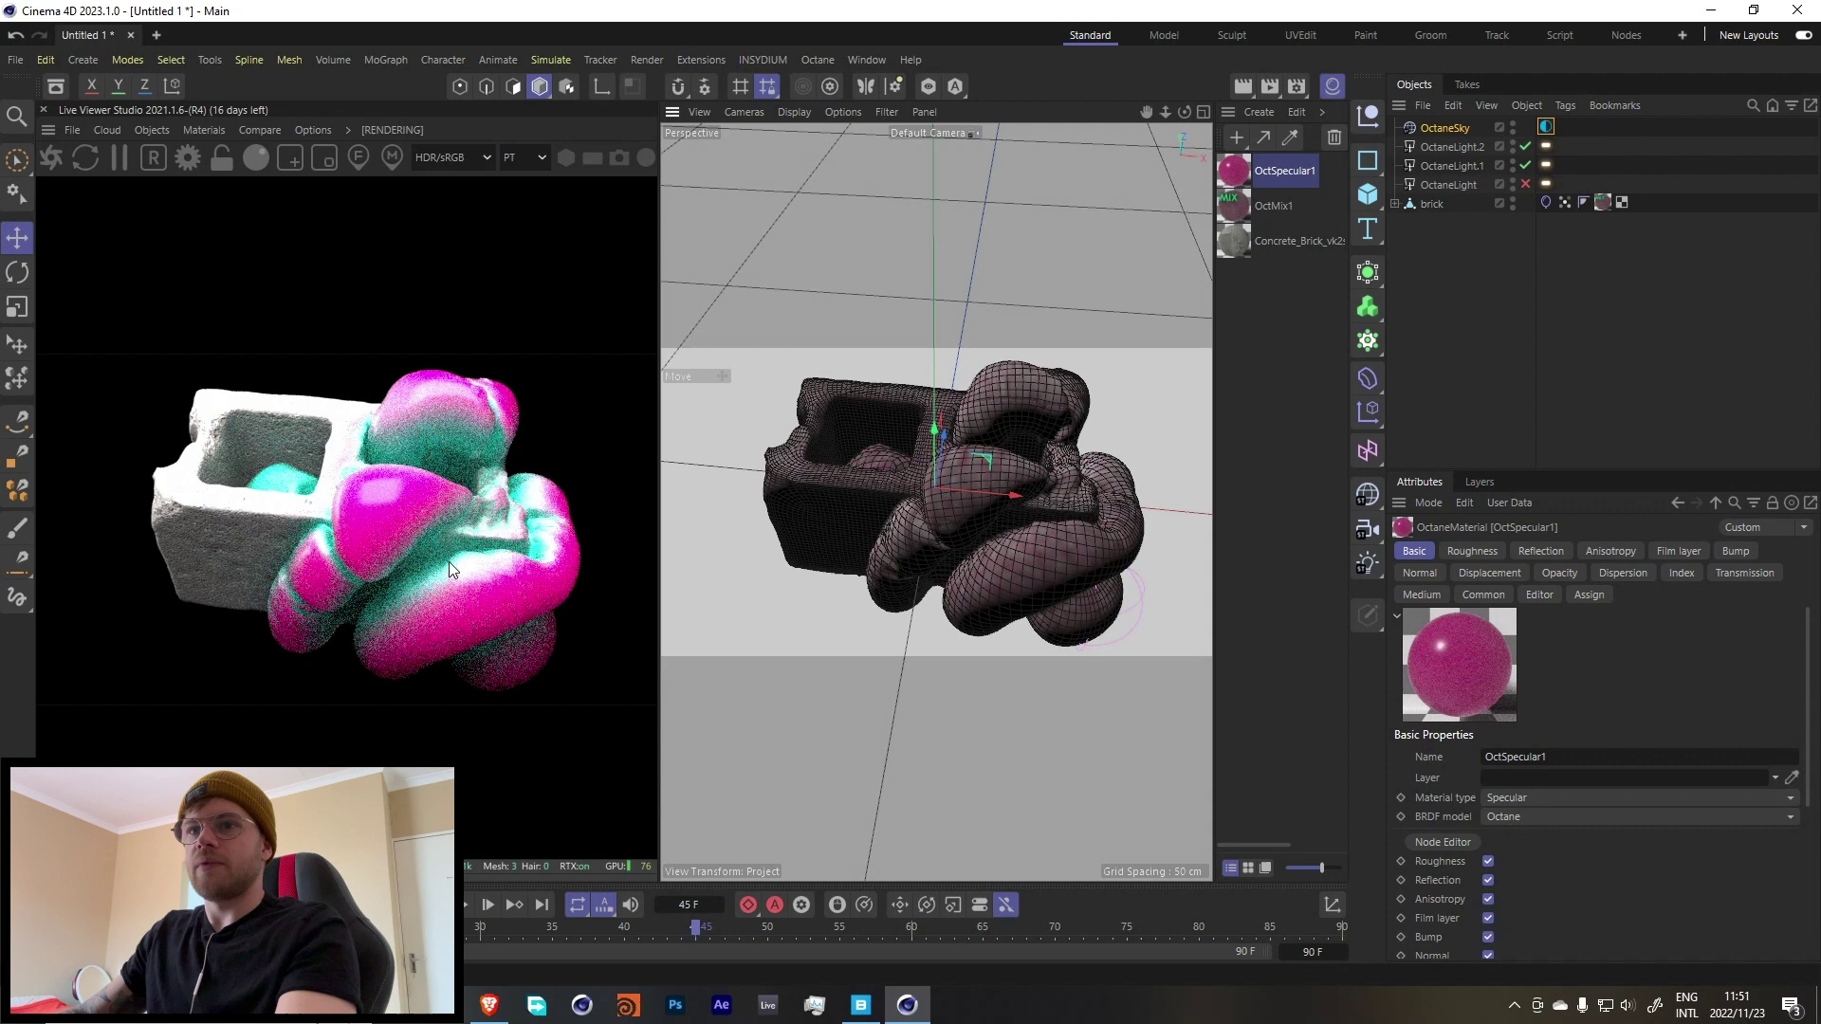
{"action": "left_click", "coordinate": [1472, 551]}
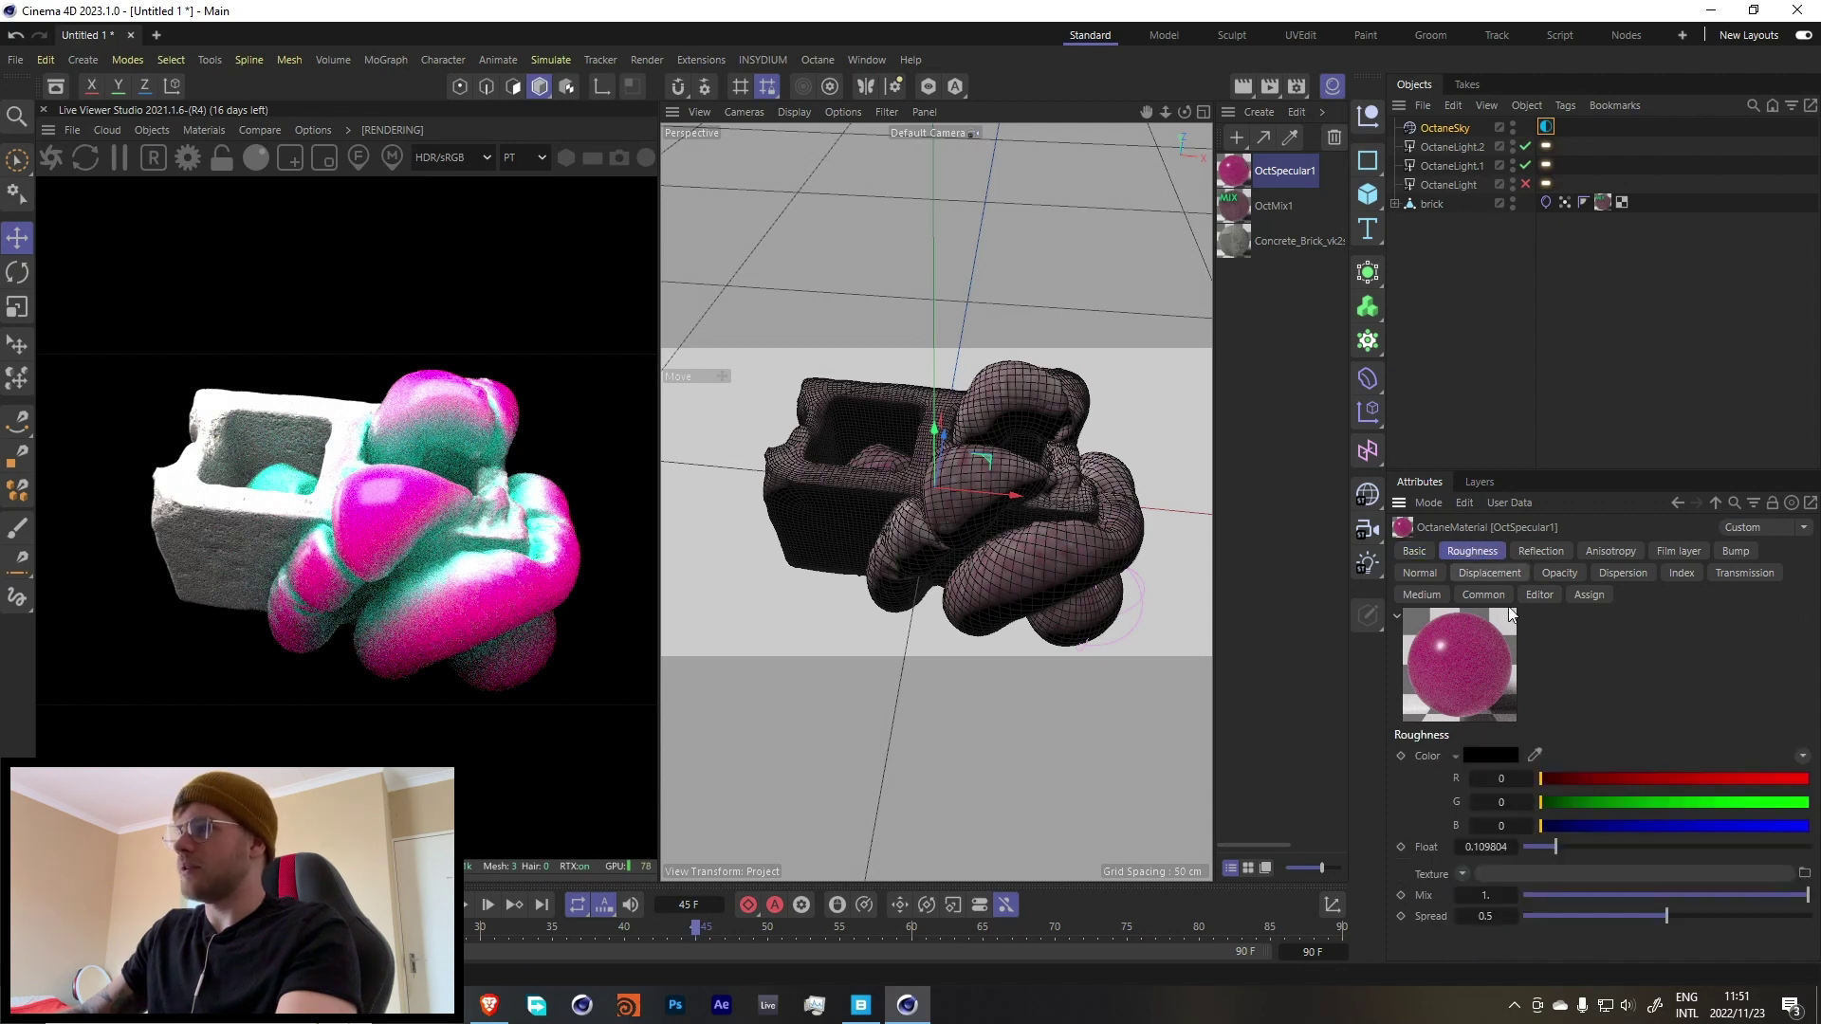
{"action": "left_click", "coordinate": [1537, 846]}
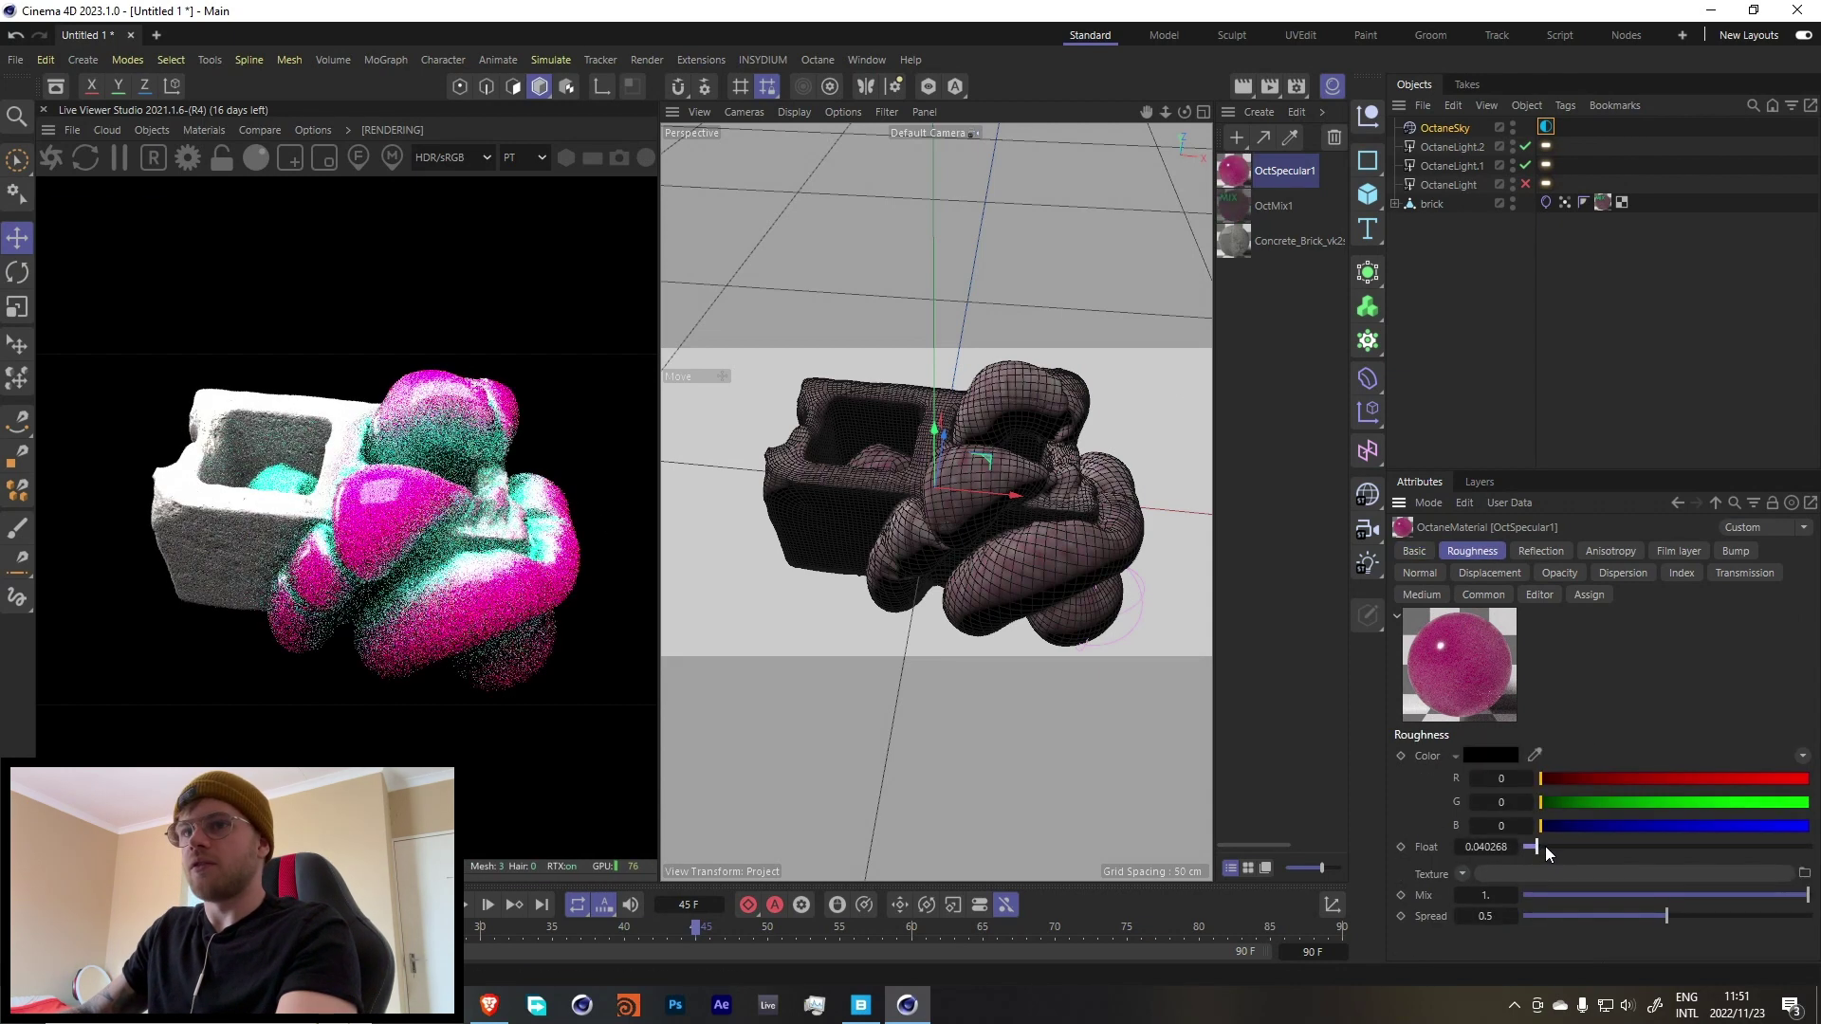
Check the OctMix1 mix settings, then open OctSpecular1 in the Material Editor.
{"action": "double_click", "coordinate": [1233, 205]}
{"action": "left_click", "coordinate": [1803, 185]}
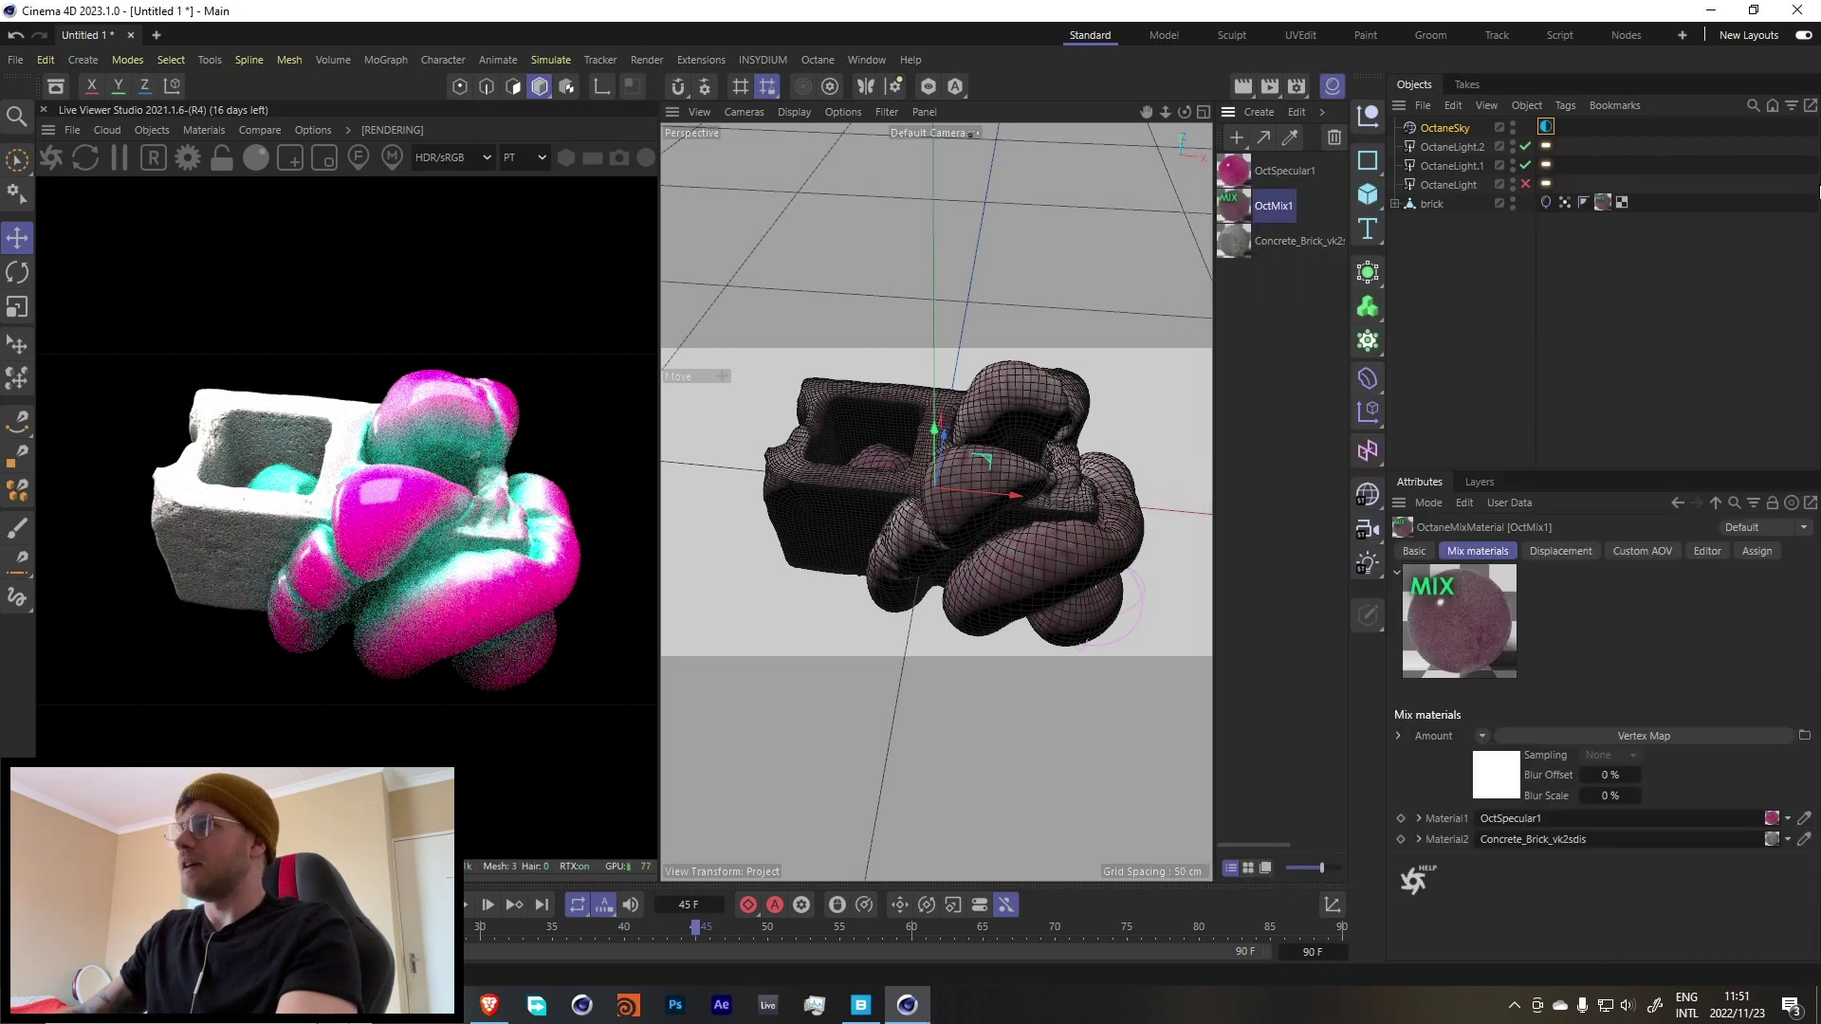
{"action": "double_click", "coordinate": [1235, 171]}
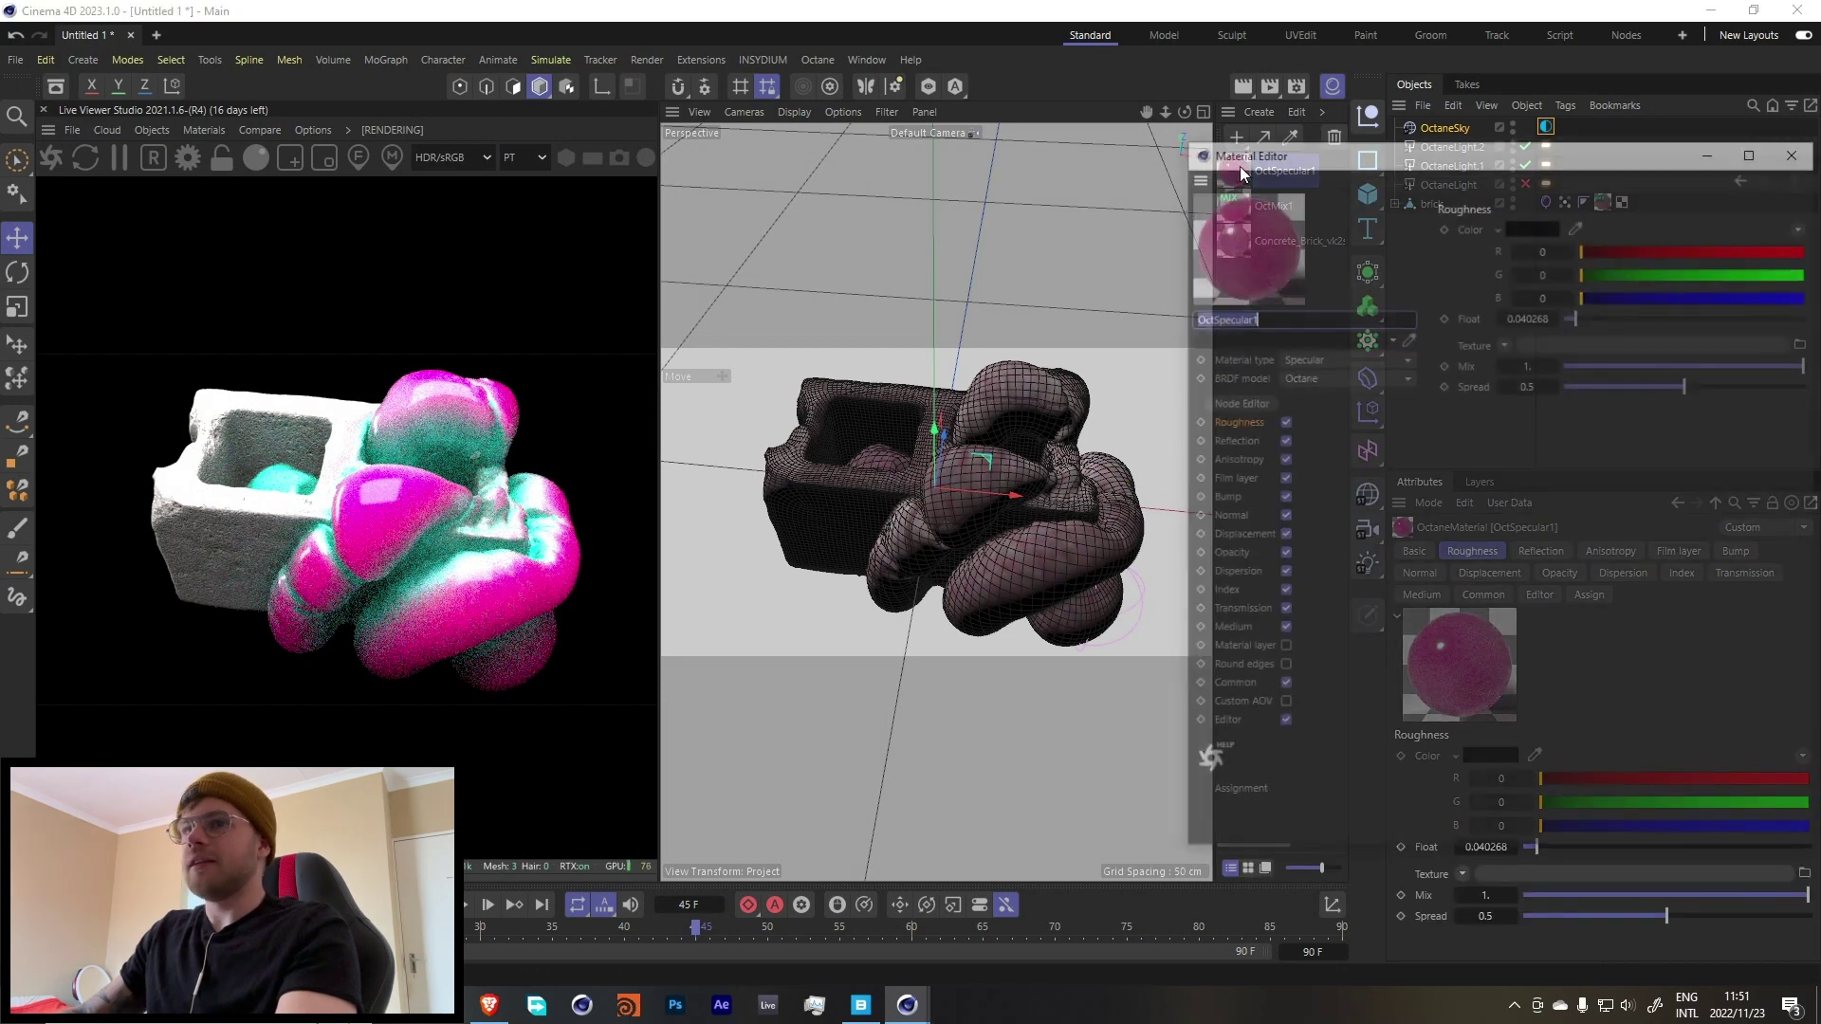
{"action": "left_click", "coordinate": [1336, 408]}
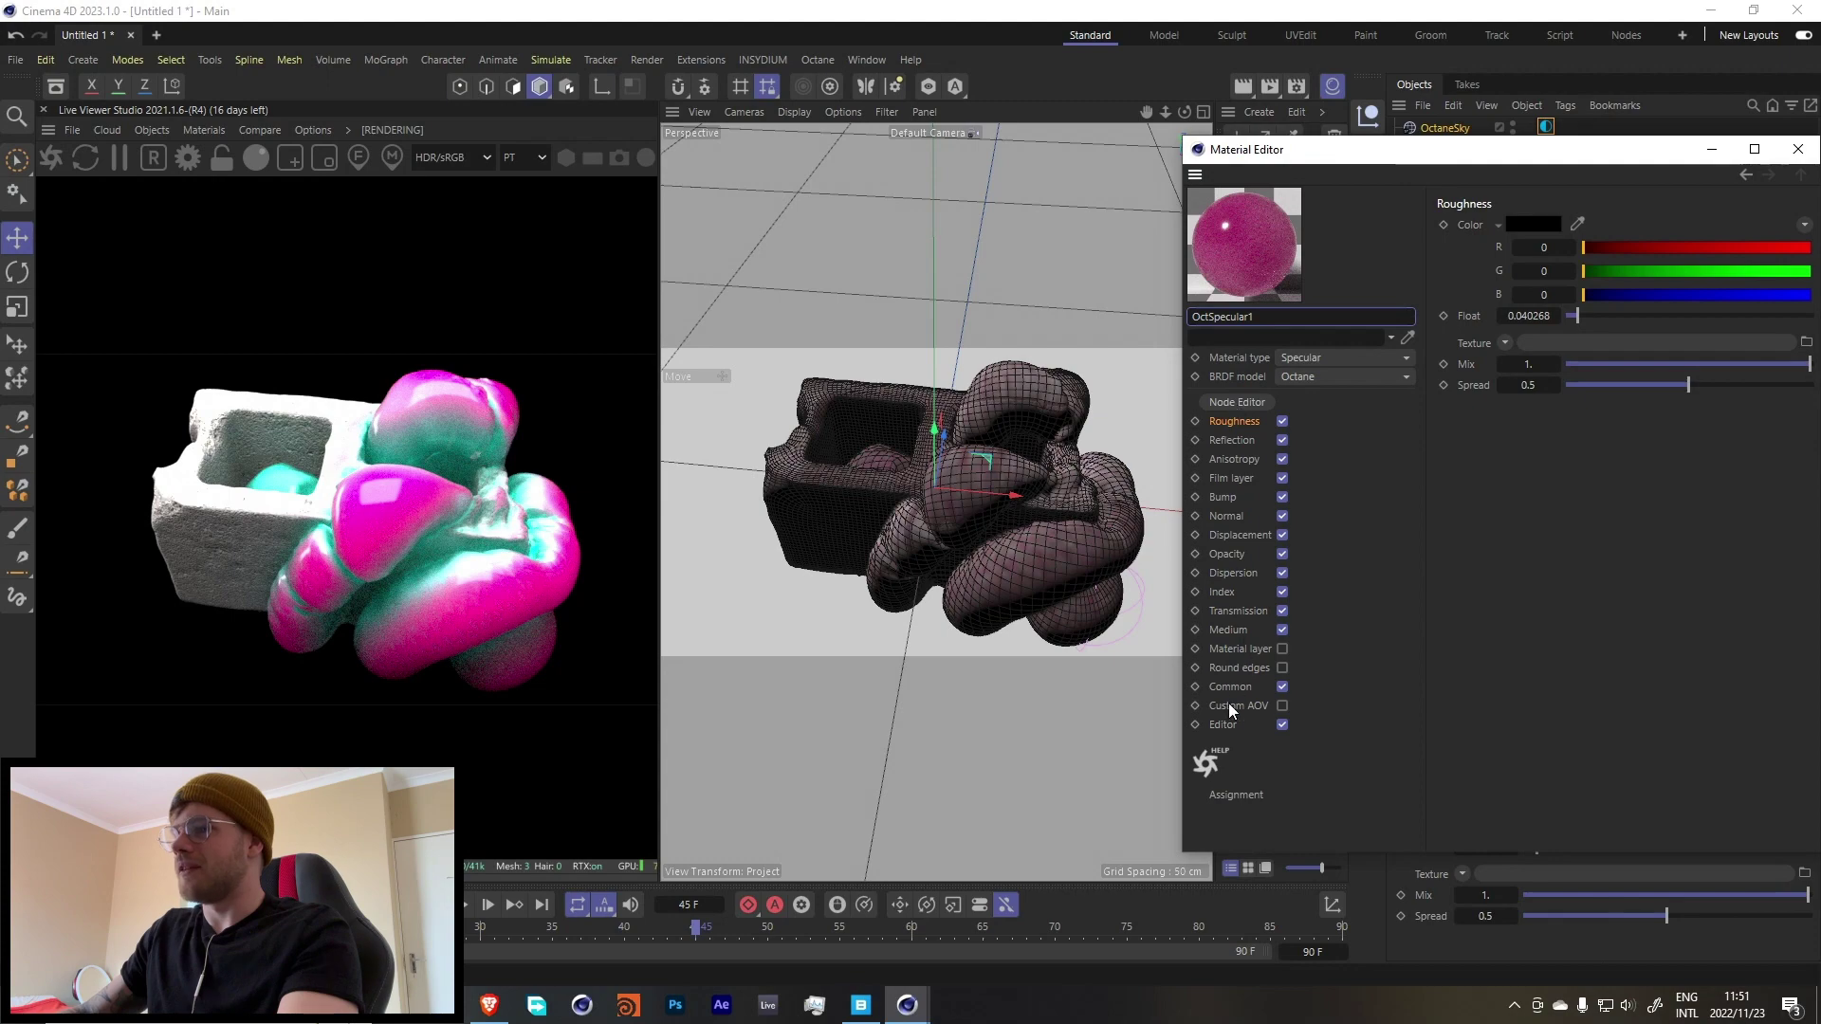
Enable the Material layer channel on OctSpecular1 and add a new layer.
{"action": "left_click", "coordinate": [1243, 651]}
{"action": "left_click", "coordinate": [1283, 649]}
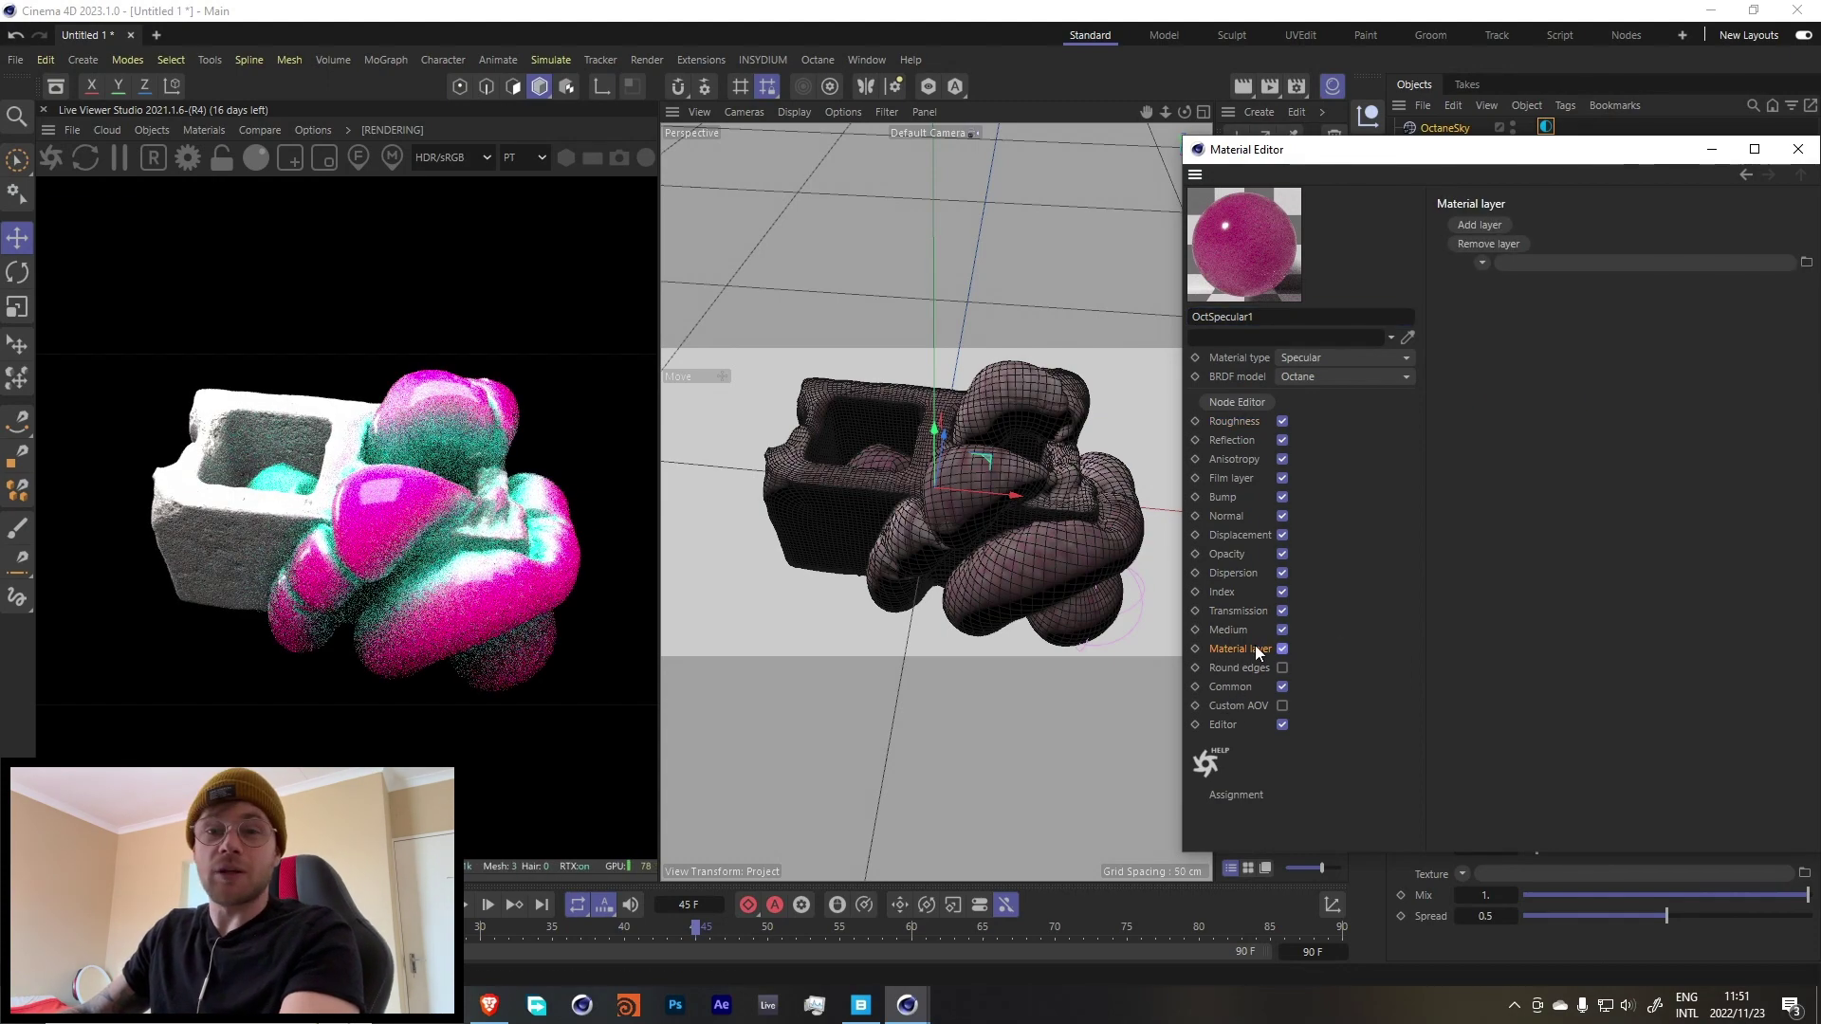
{"action": "left_click", "coordinate": [1477, 226]}
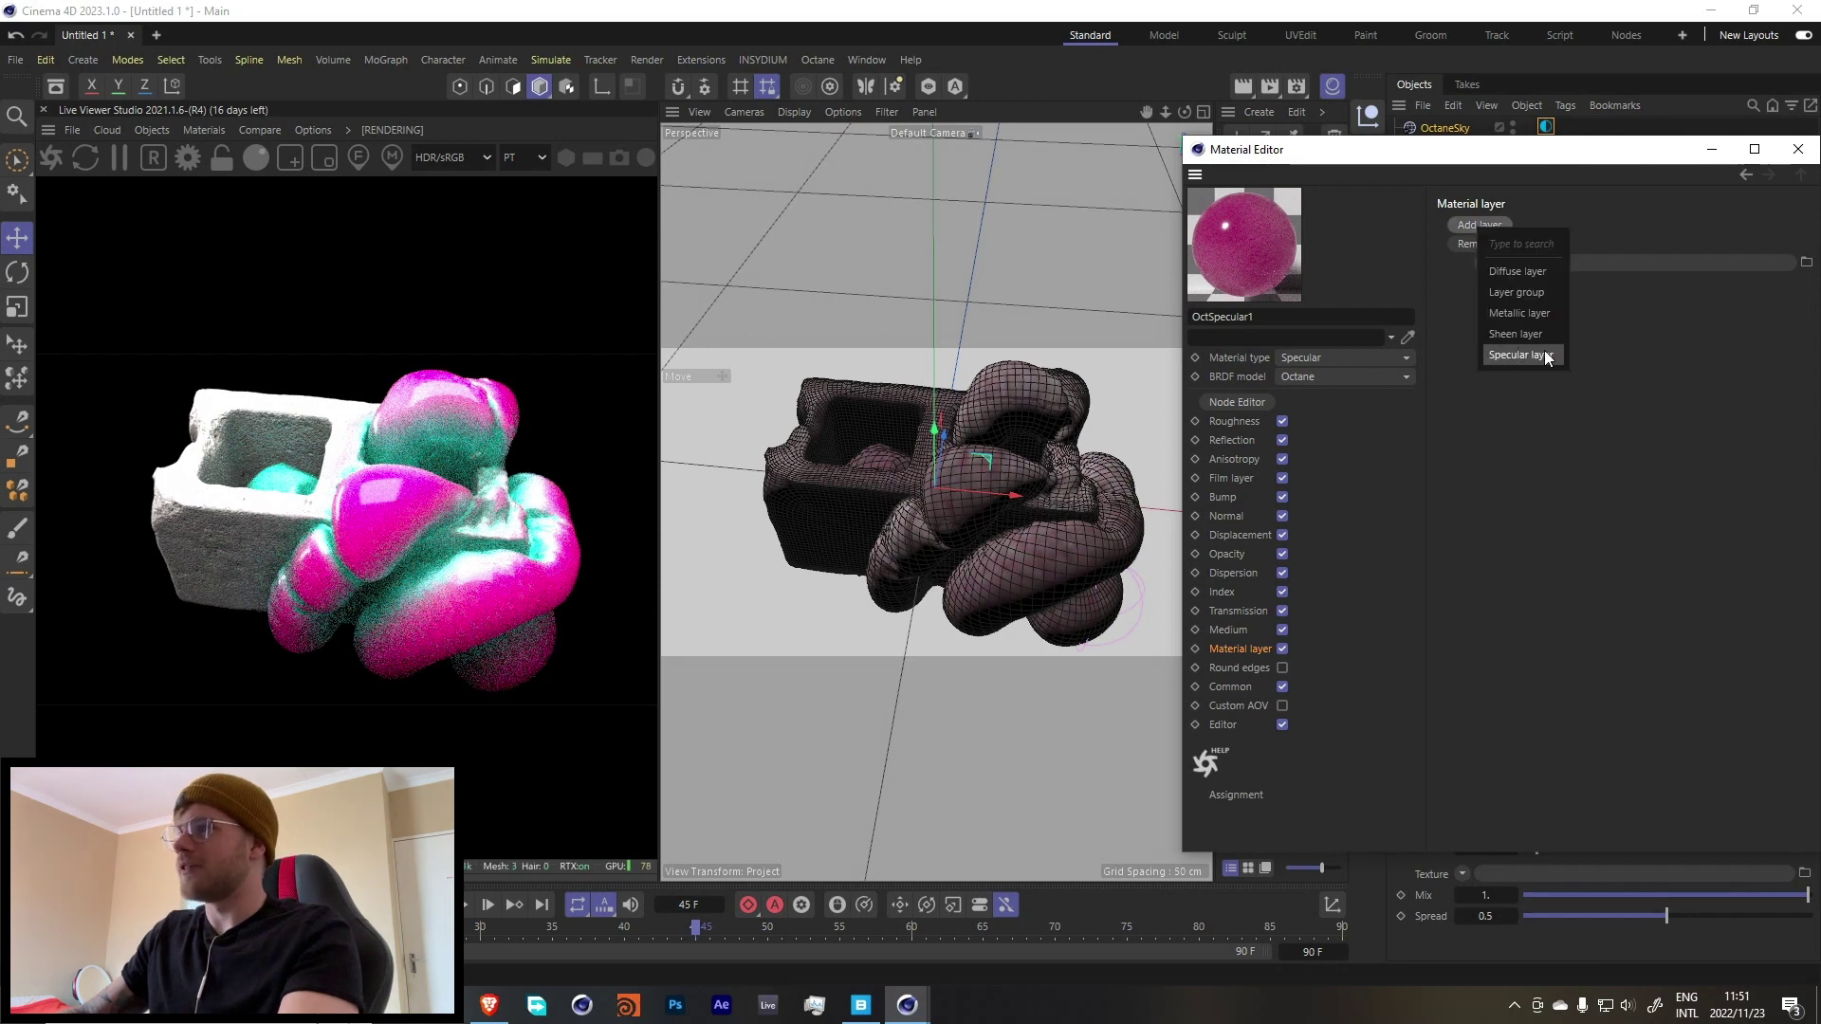
{"action": "left_click", "coordinate": [1515, 294]}
In the node graph, move RandomWalk up and Gradient and Material Layer down for space.
{"action": "left_click", "coordinate": [1237, 403]}
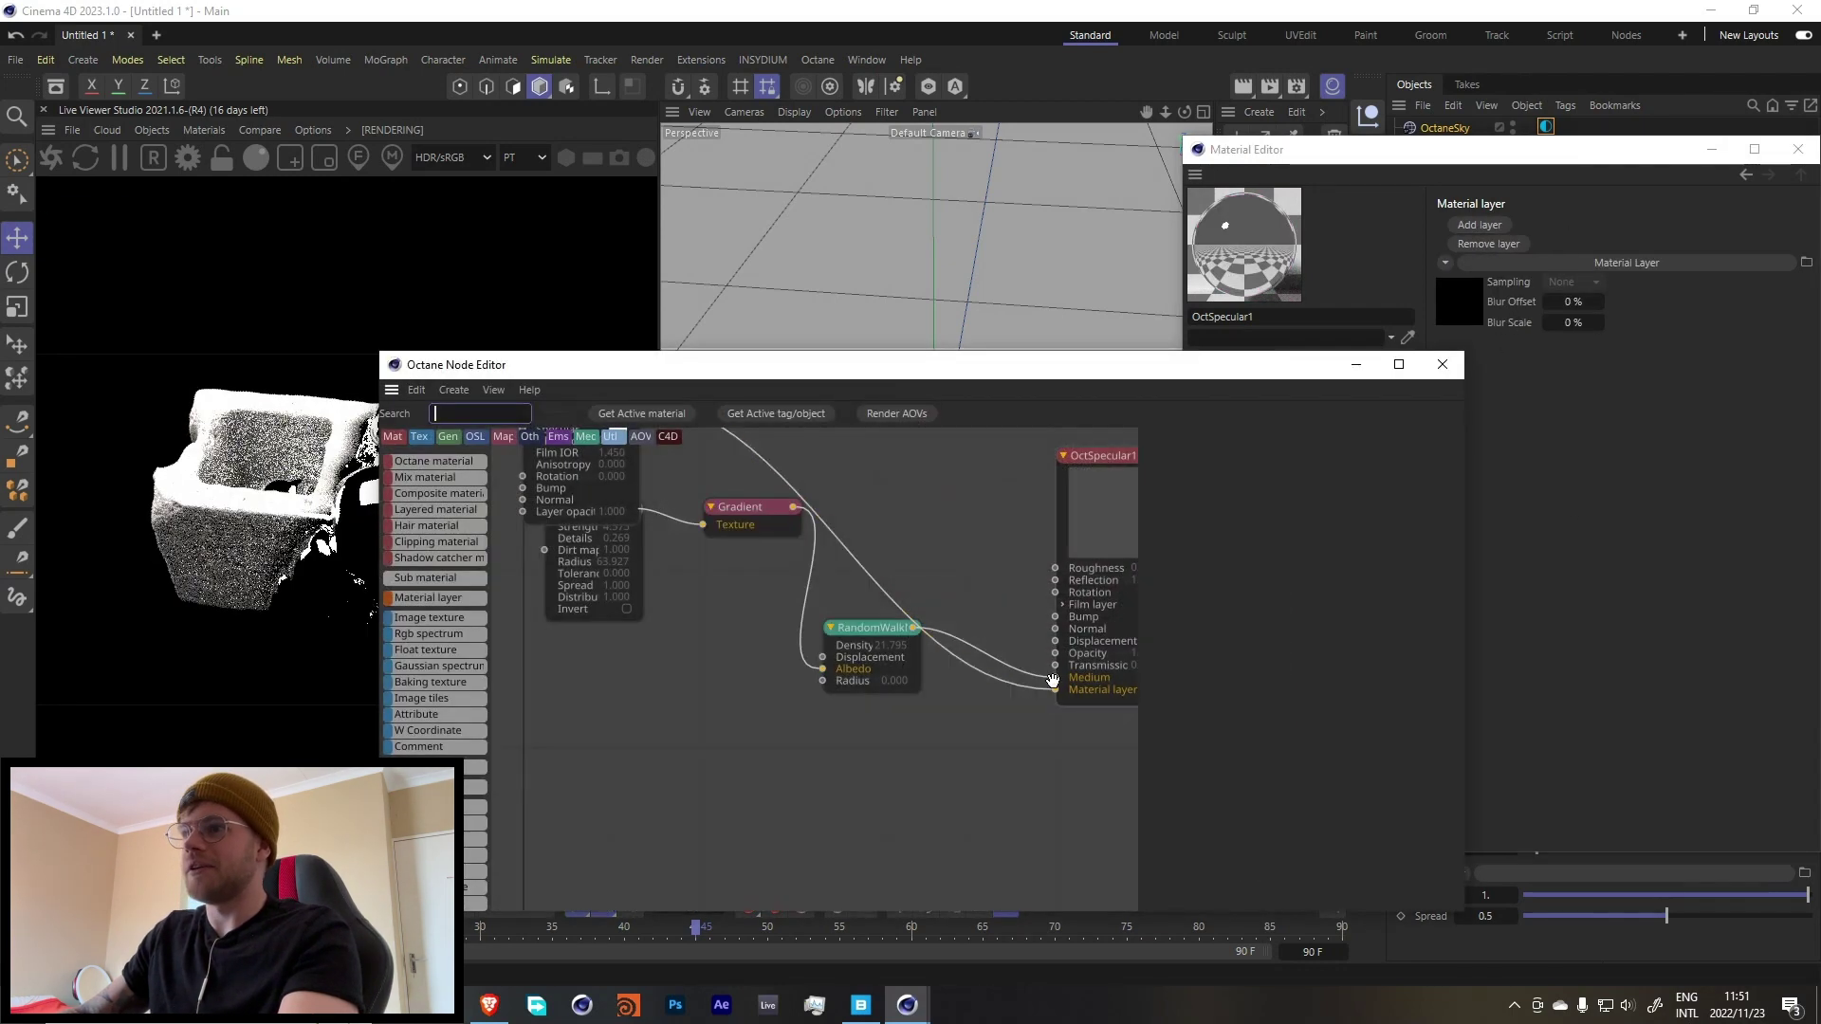
{"action": "left_click_drag", "start_coordinate": [887, 627], "coordinate": [899, 555]}
{"action": "left_click_drag", "start_coordinate": [773, 509], "coordinate": [780, 621]}
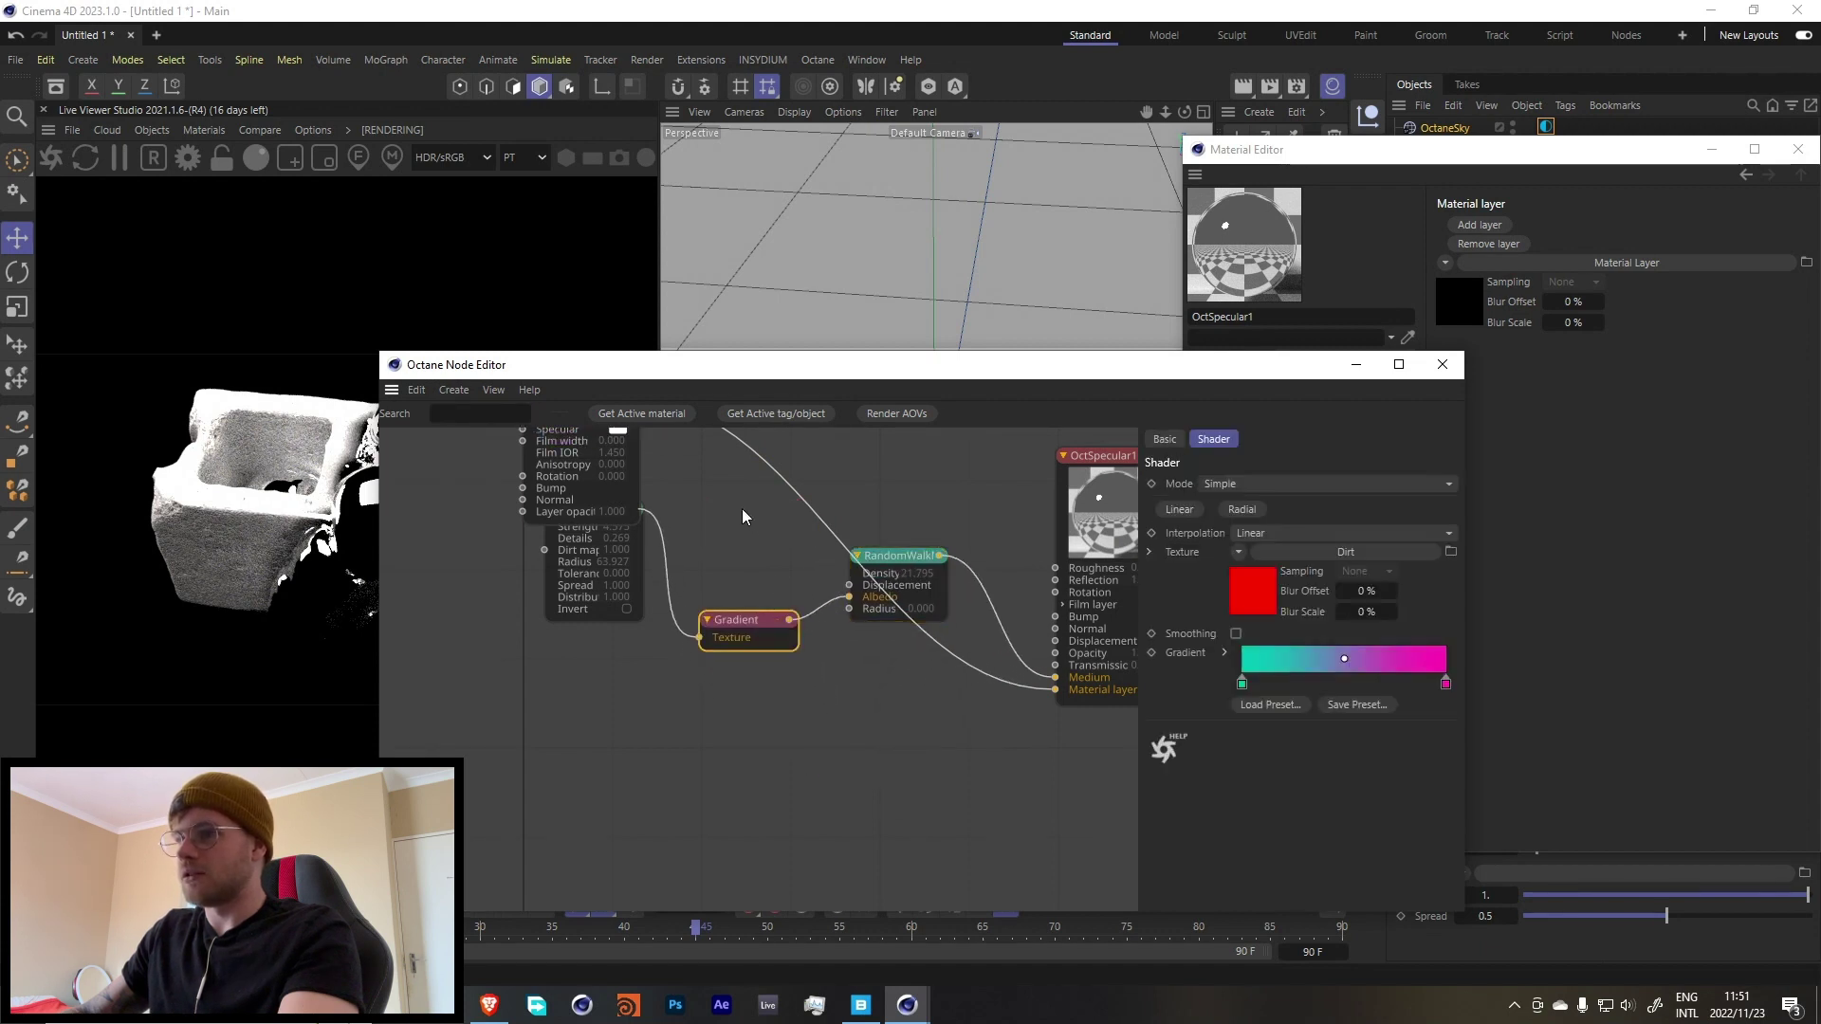
{"action": "middle_click_drag", "start_coordinate": [742, 517], "coordinate": [735, 618]}
{"action": "left_click_drag", "start_coordinate": [559, 497], "coordinate": [887, 830]}
{"action": "middle_click_drag", "start_coordinate": [883, 770], "coordinate": [885, 547]}
{"action": "left_click", "coordinate": [969, 570]}
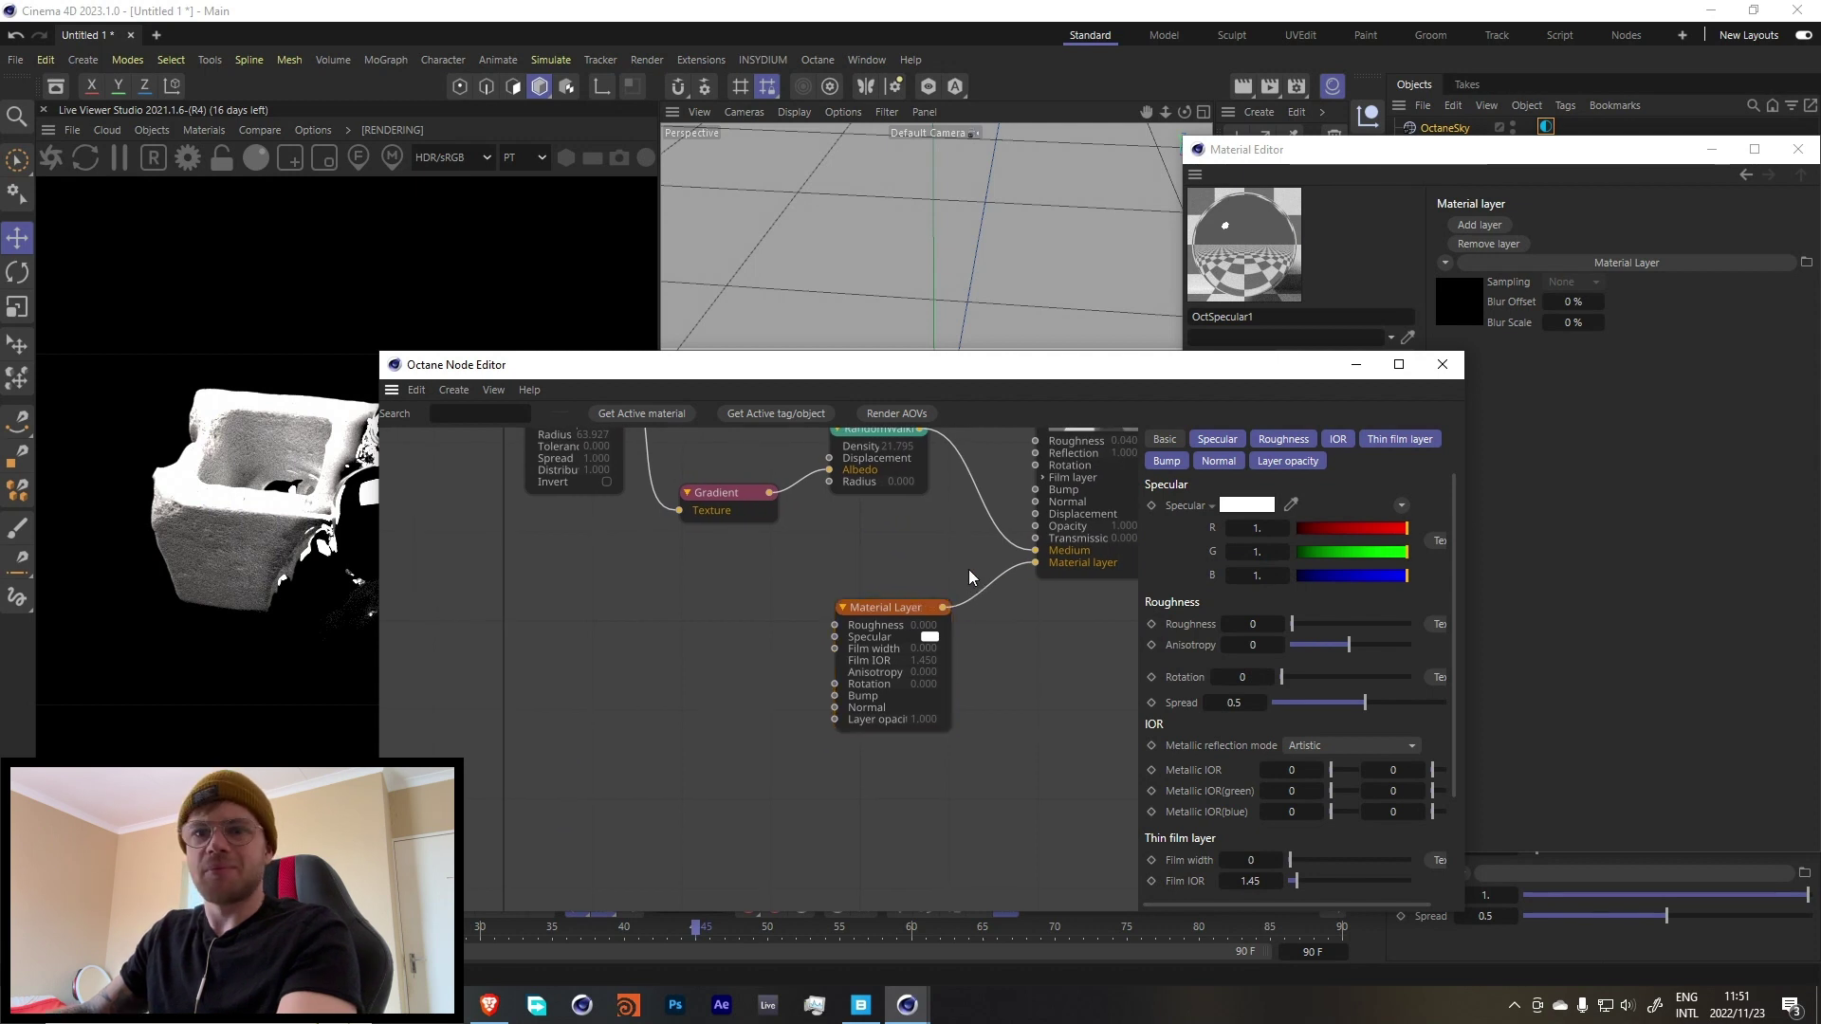
Wire a Normal vs. eye ray Falloff map into the Material Layer's layer opacity.
{"action": "left_click", "coordinate": [877, 628]}
{"action": "scroll", "coordinate": [713, 748], "scroll_direction": "down", "scroll_amount": 1}
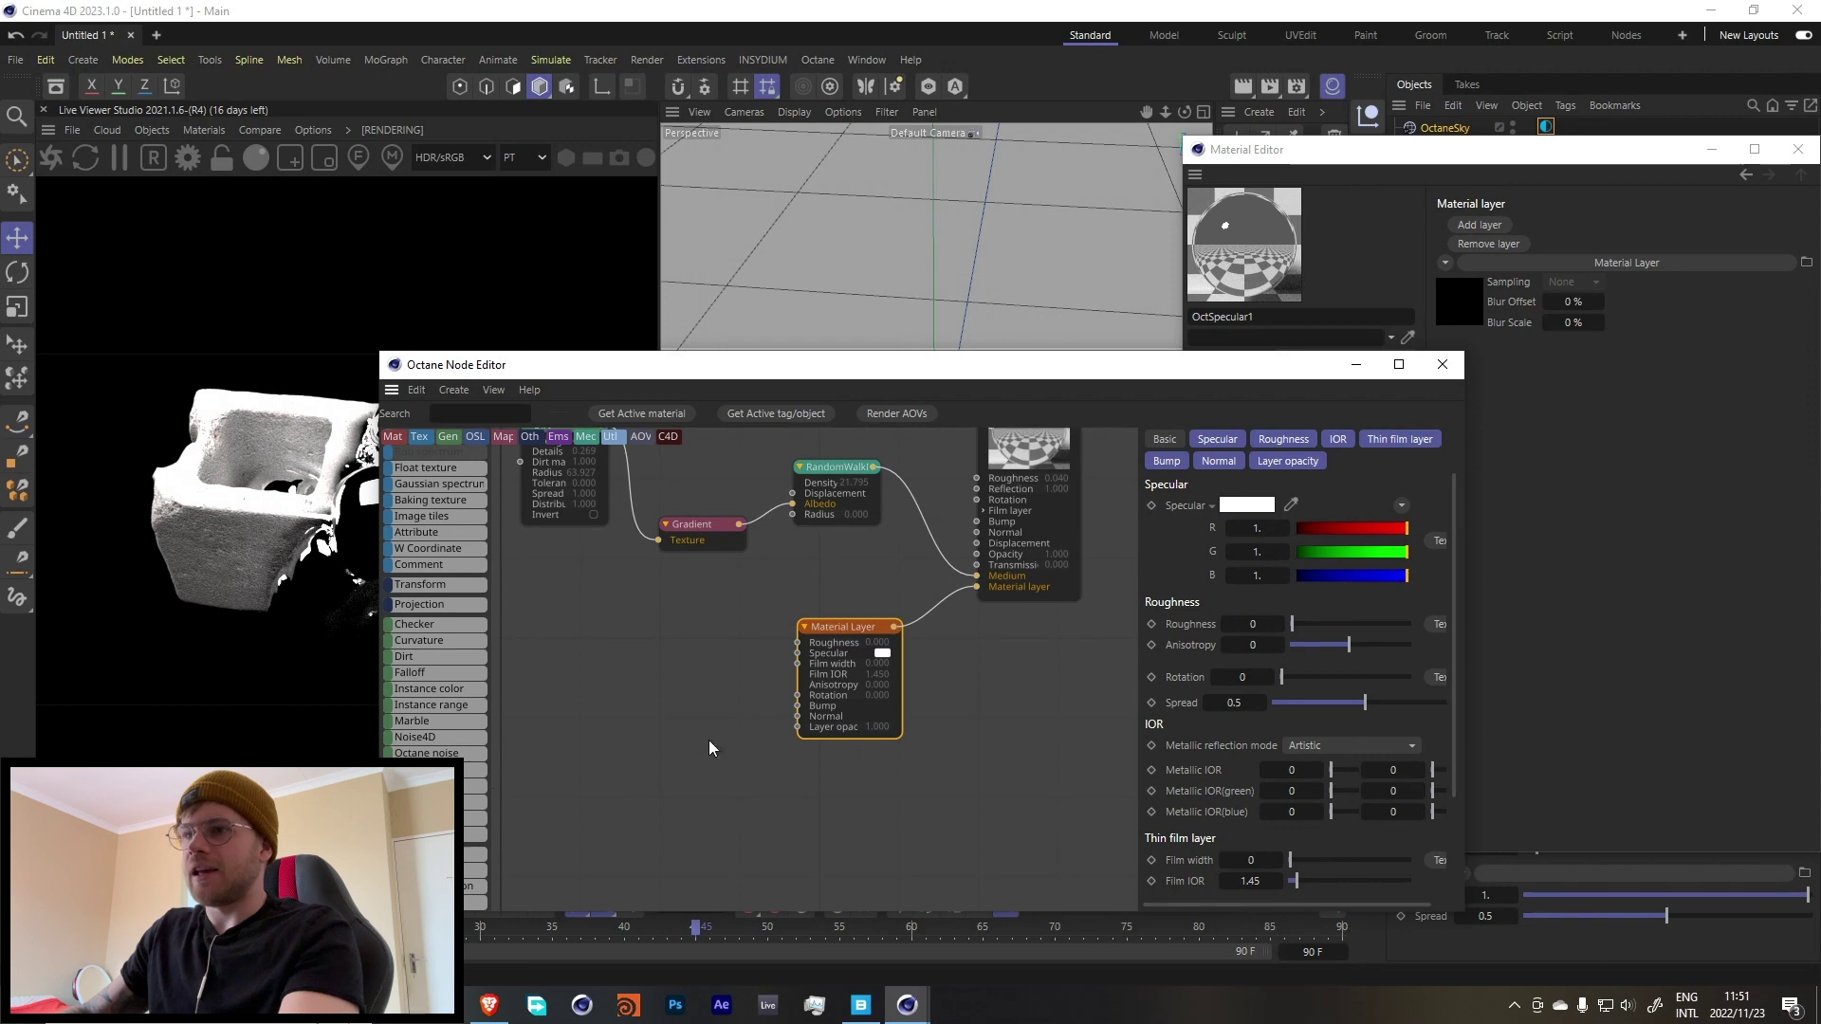
{"action": "scroll", "coordinate": [473, 769], "scroll_direction": "down", "scroll_amount": 2}
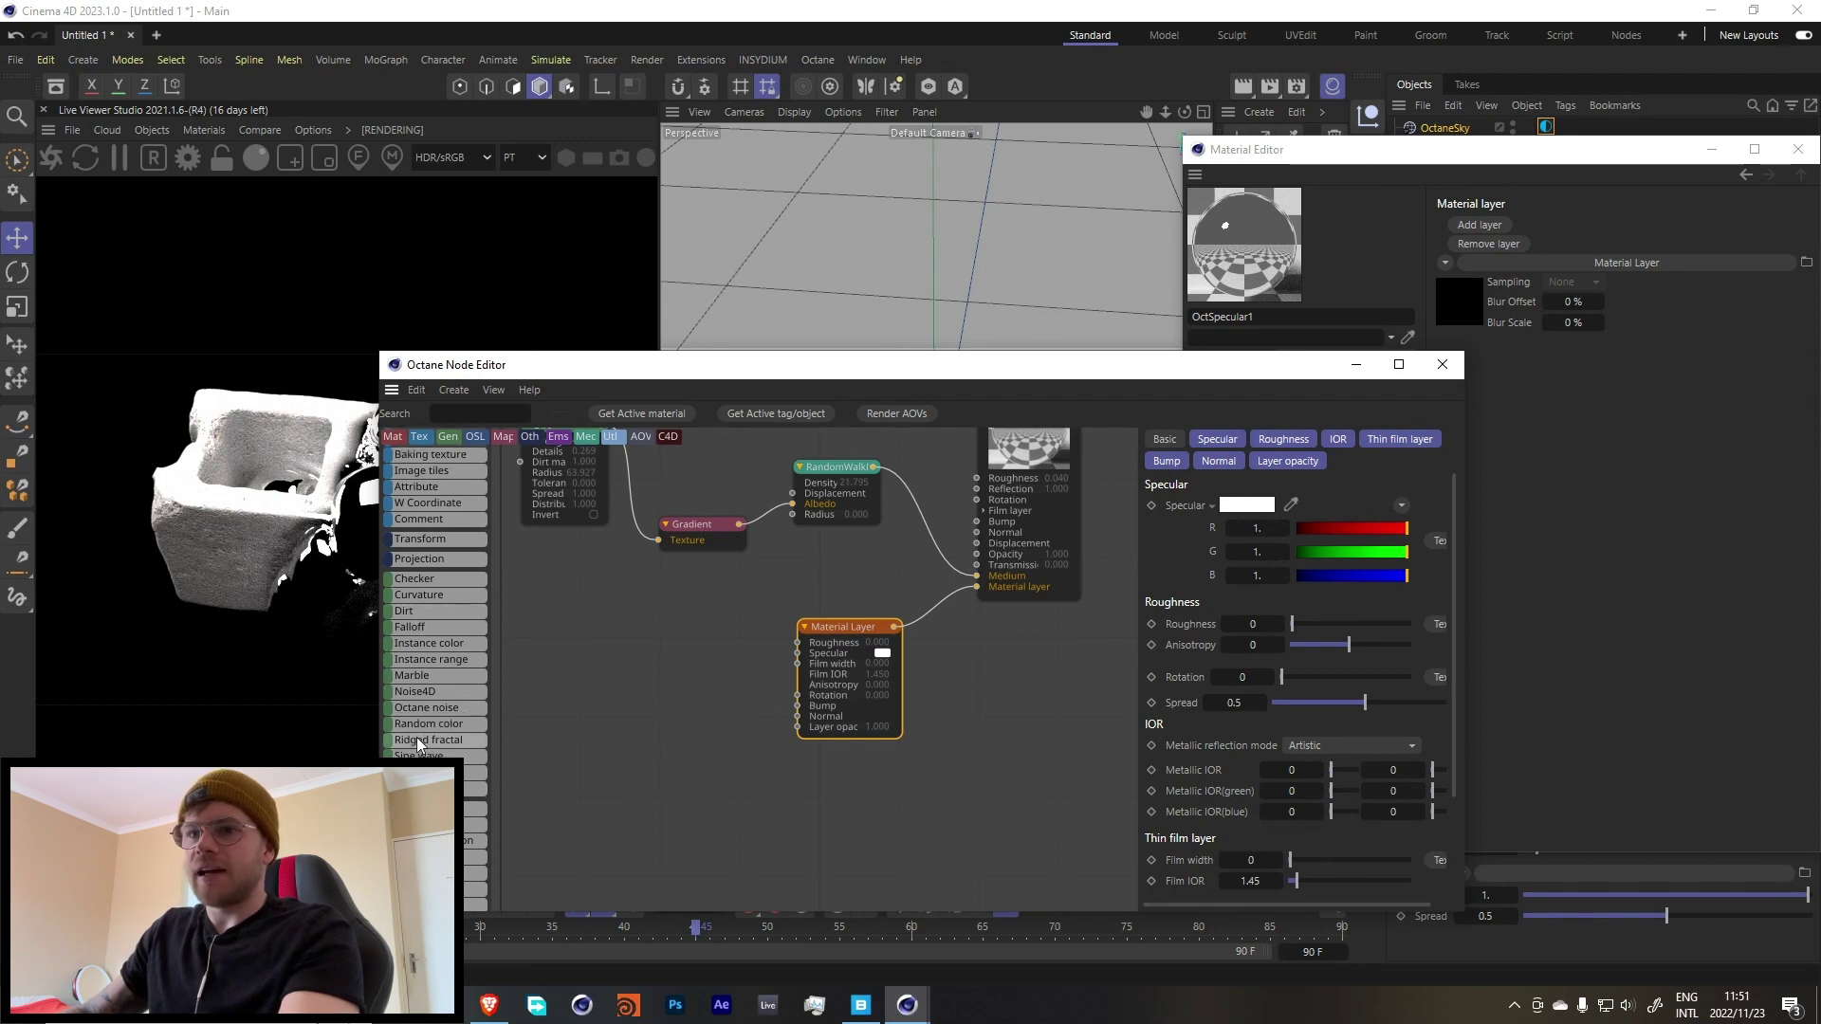
{"action": "left_click_drag", "start_coordinate": [605, 703], "coordinate": [802, 728]}
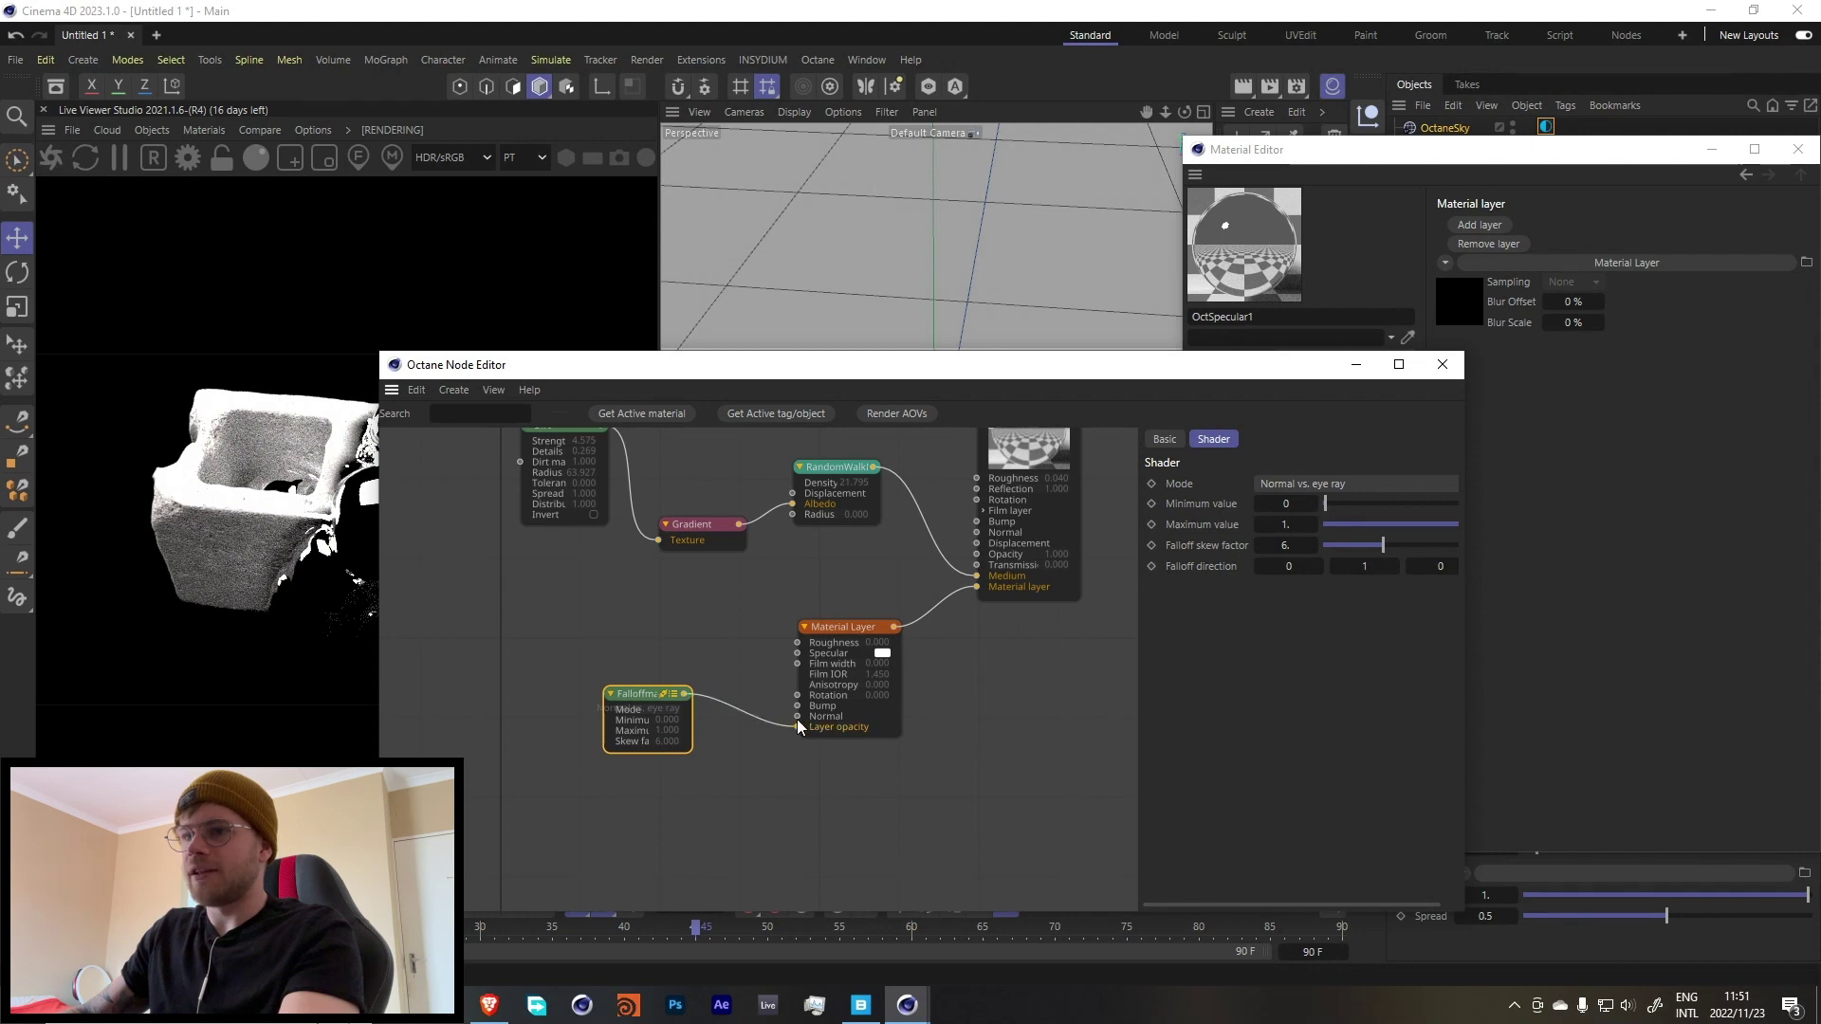
Tune the Falloff map minimum, settling at about 0.13 (0.129032).
{"action": "left_click_drag", "start_coordinate": [853, 364], "coordinate": [1110, 300]}
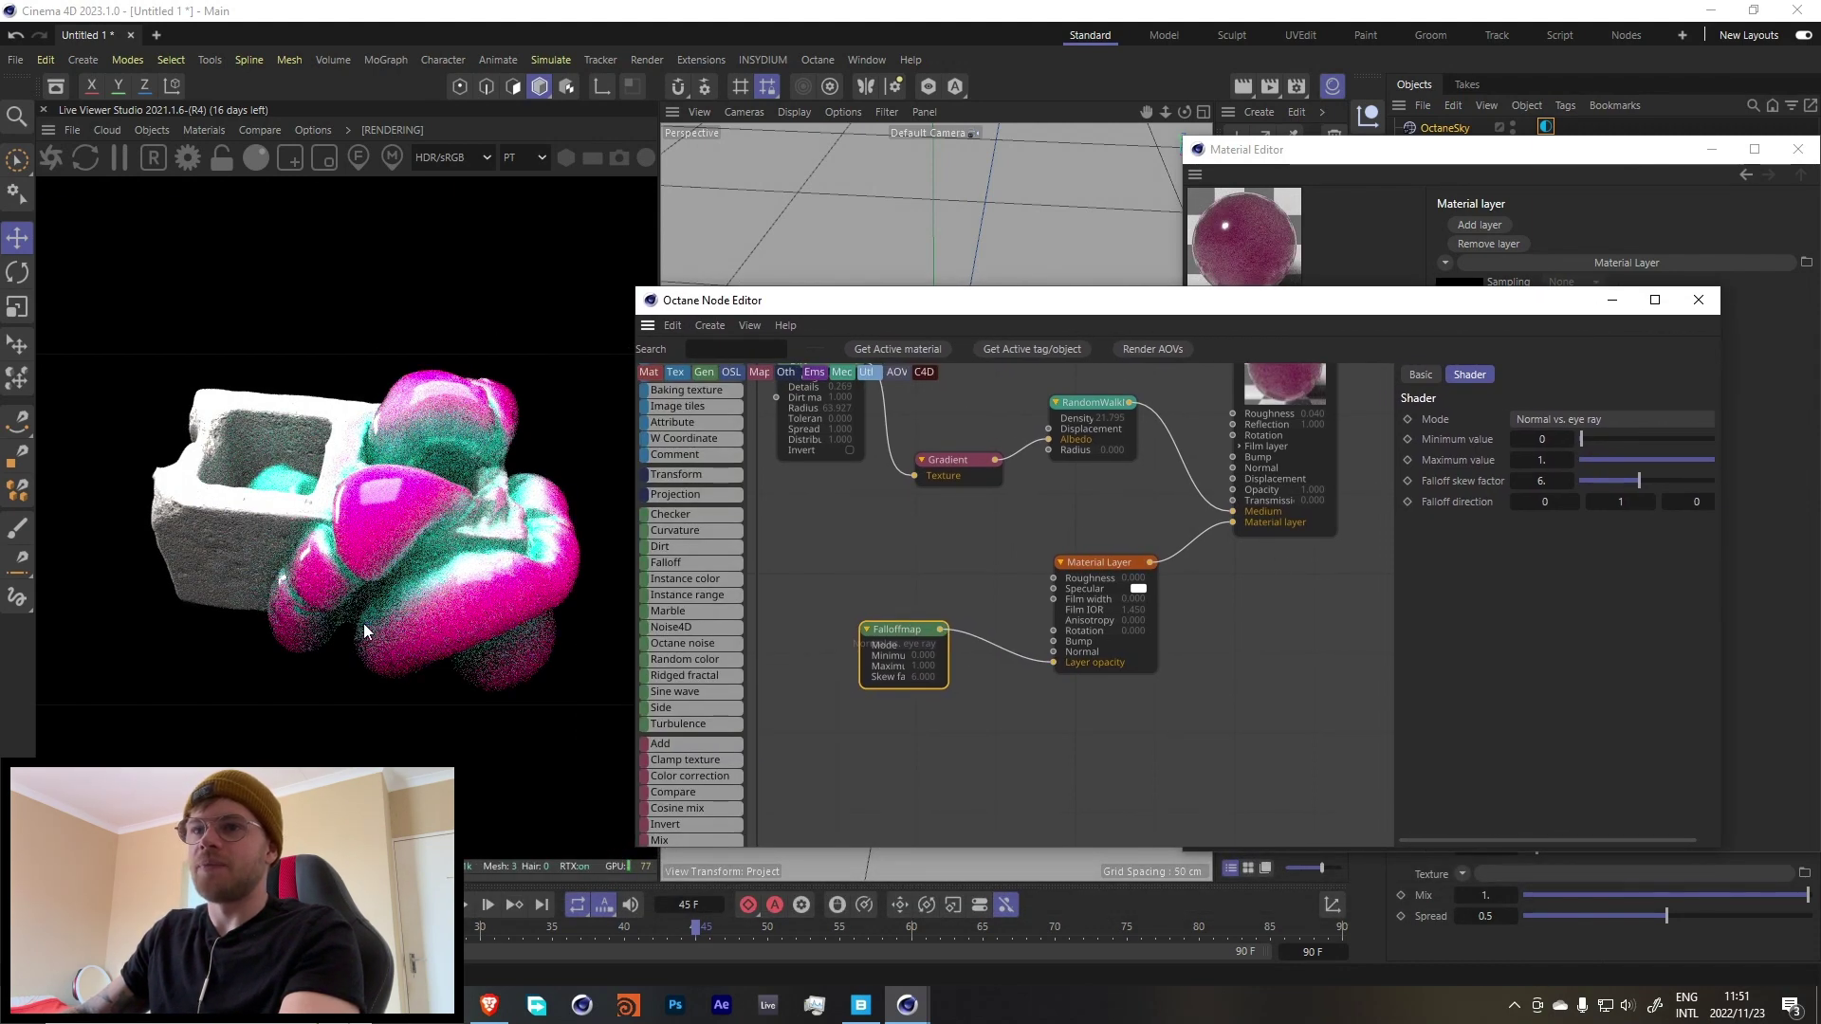
{"action": "left_click_drag", "start_coordinate": [1619, 441], "coordinate": [1662, 445]}
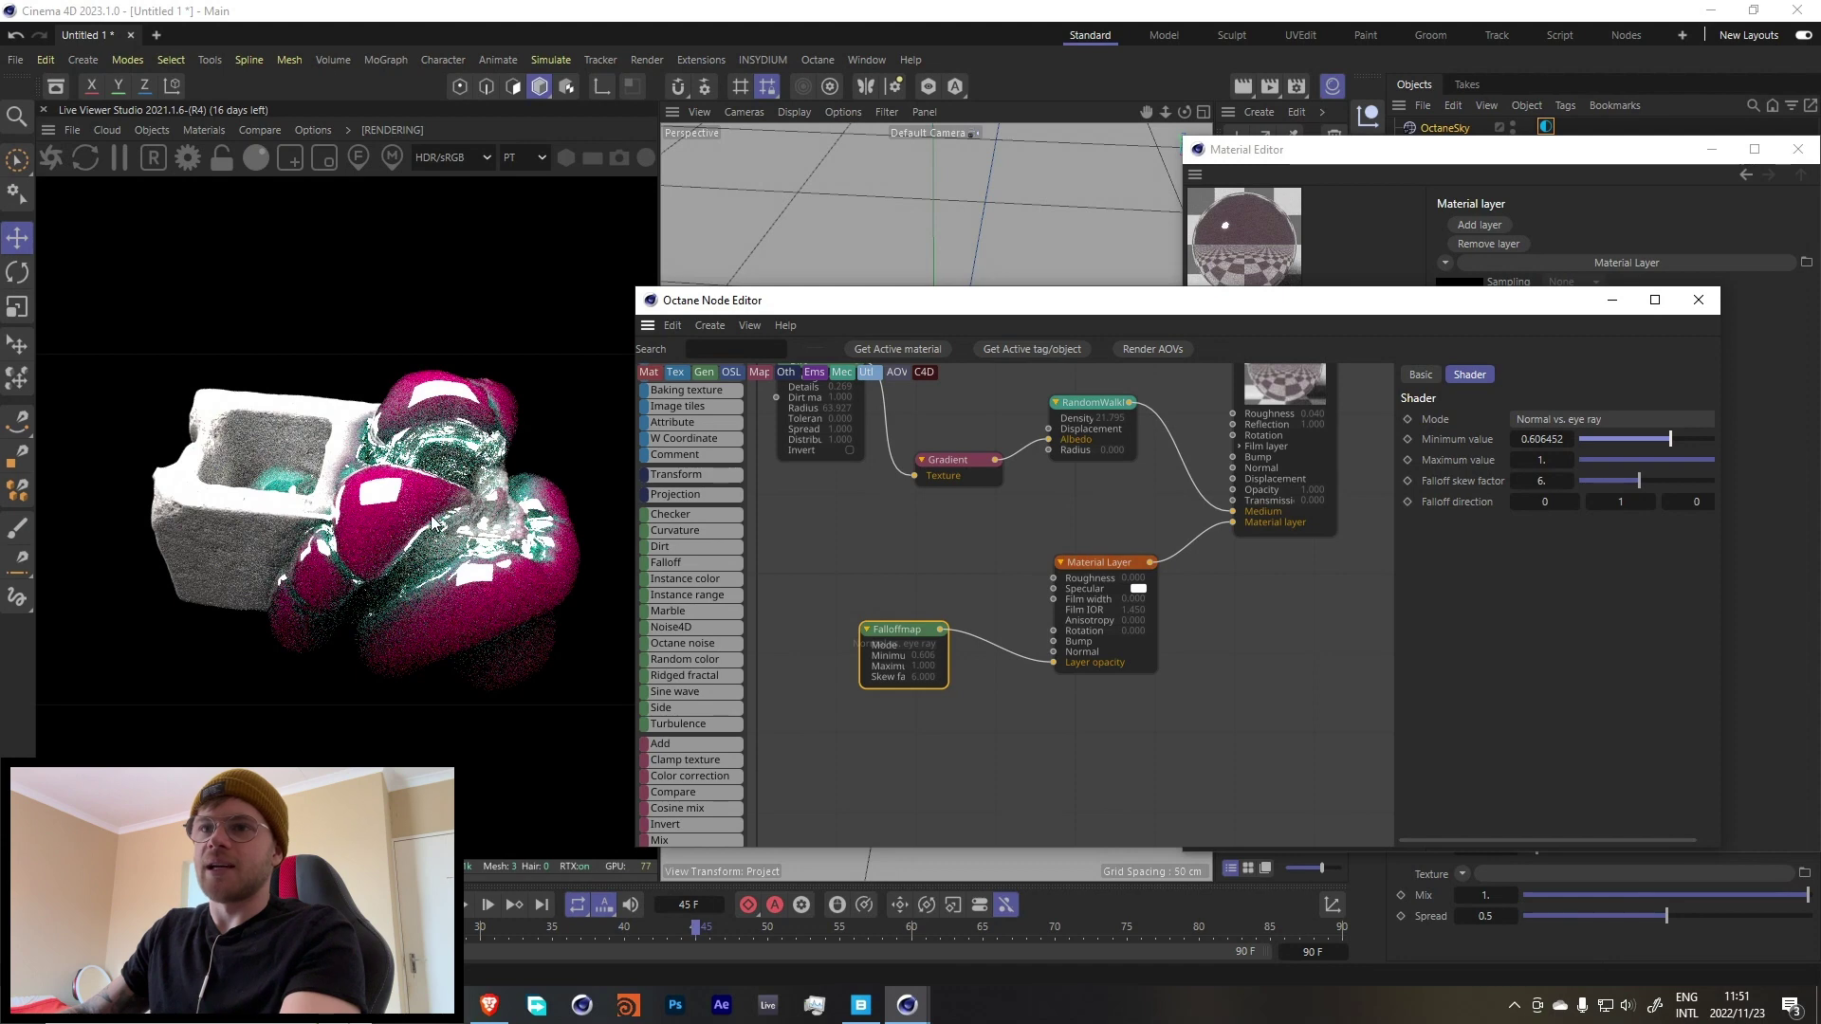
{"action": "left_click_drag", "start_coordinate": [1647, 438], "coordinate": [1632, 444]}
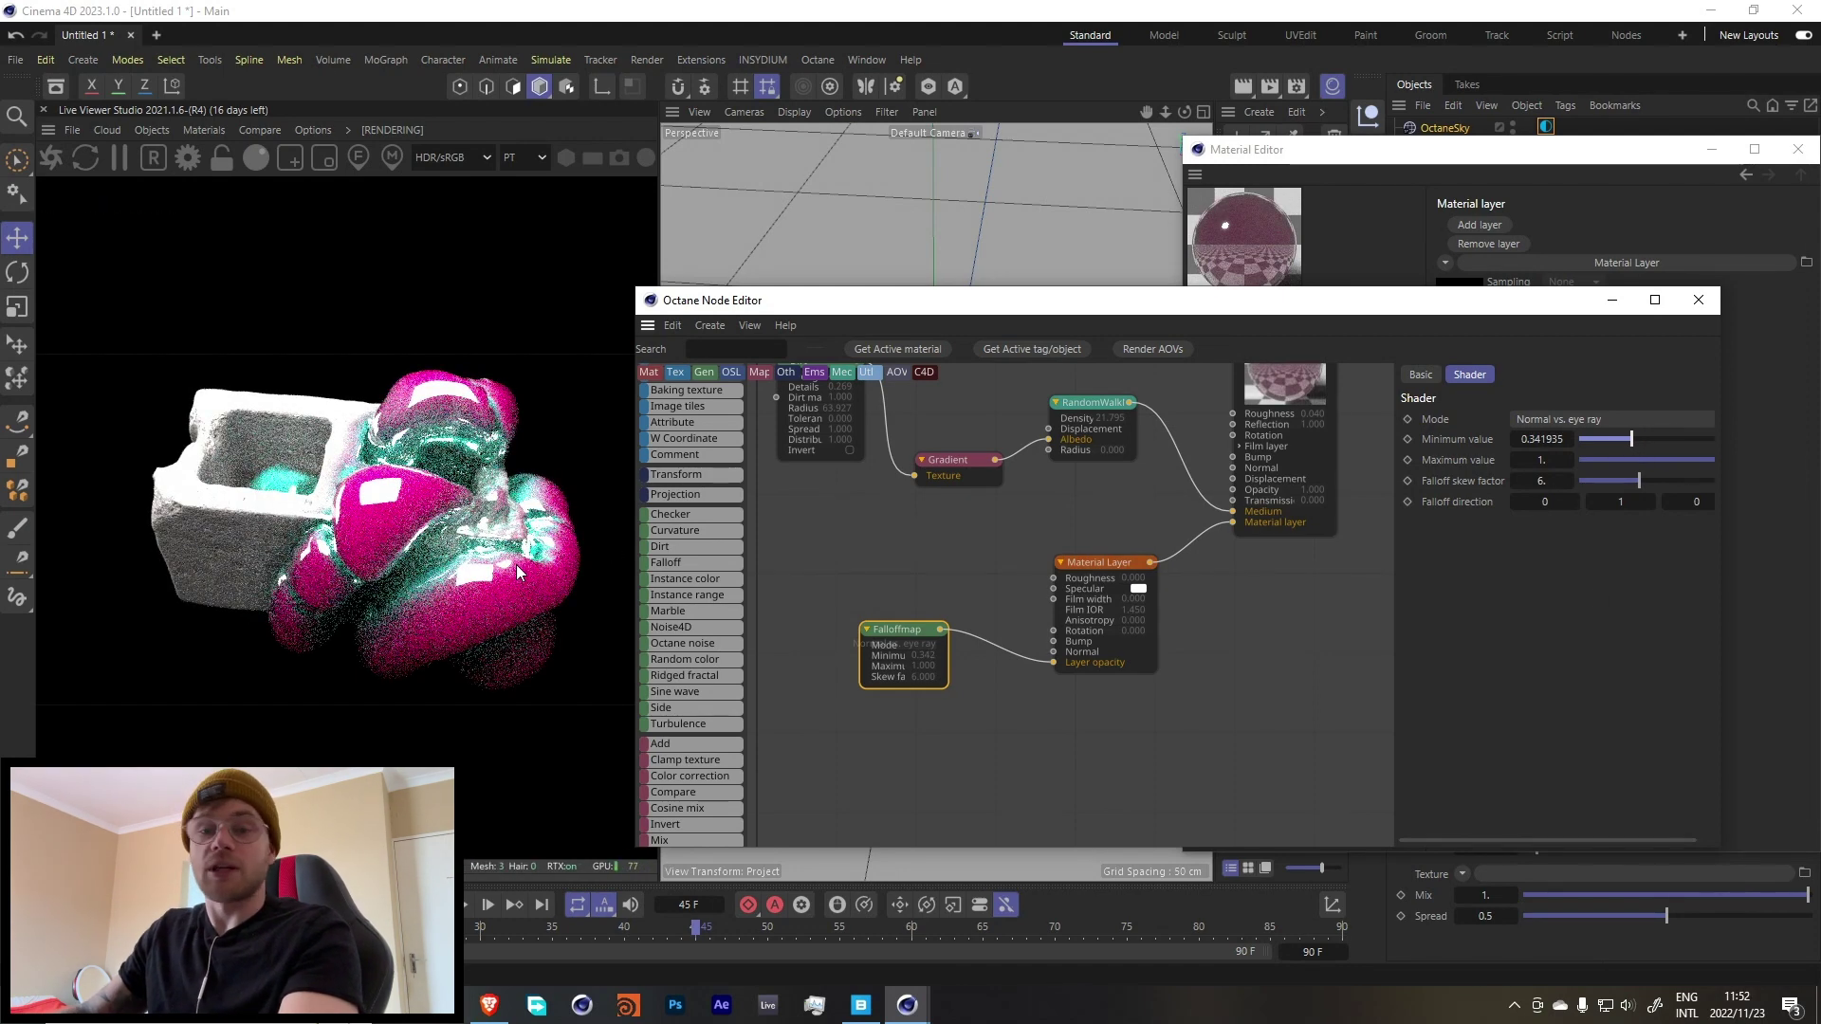
{"action": "left_click", "coordinate": [1600, 438]}
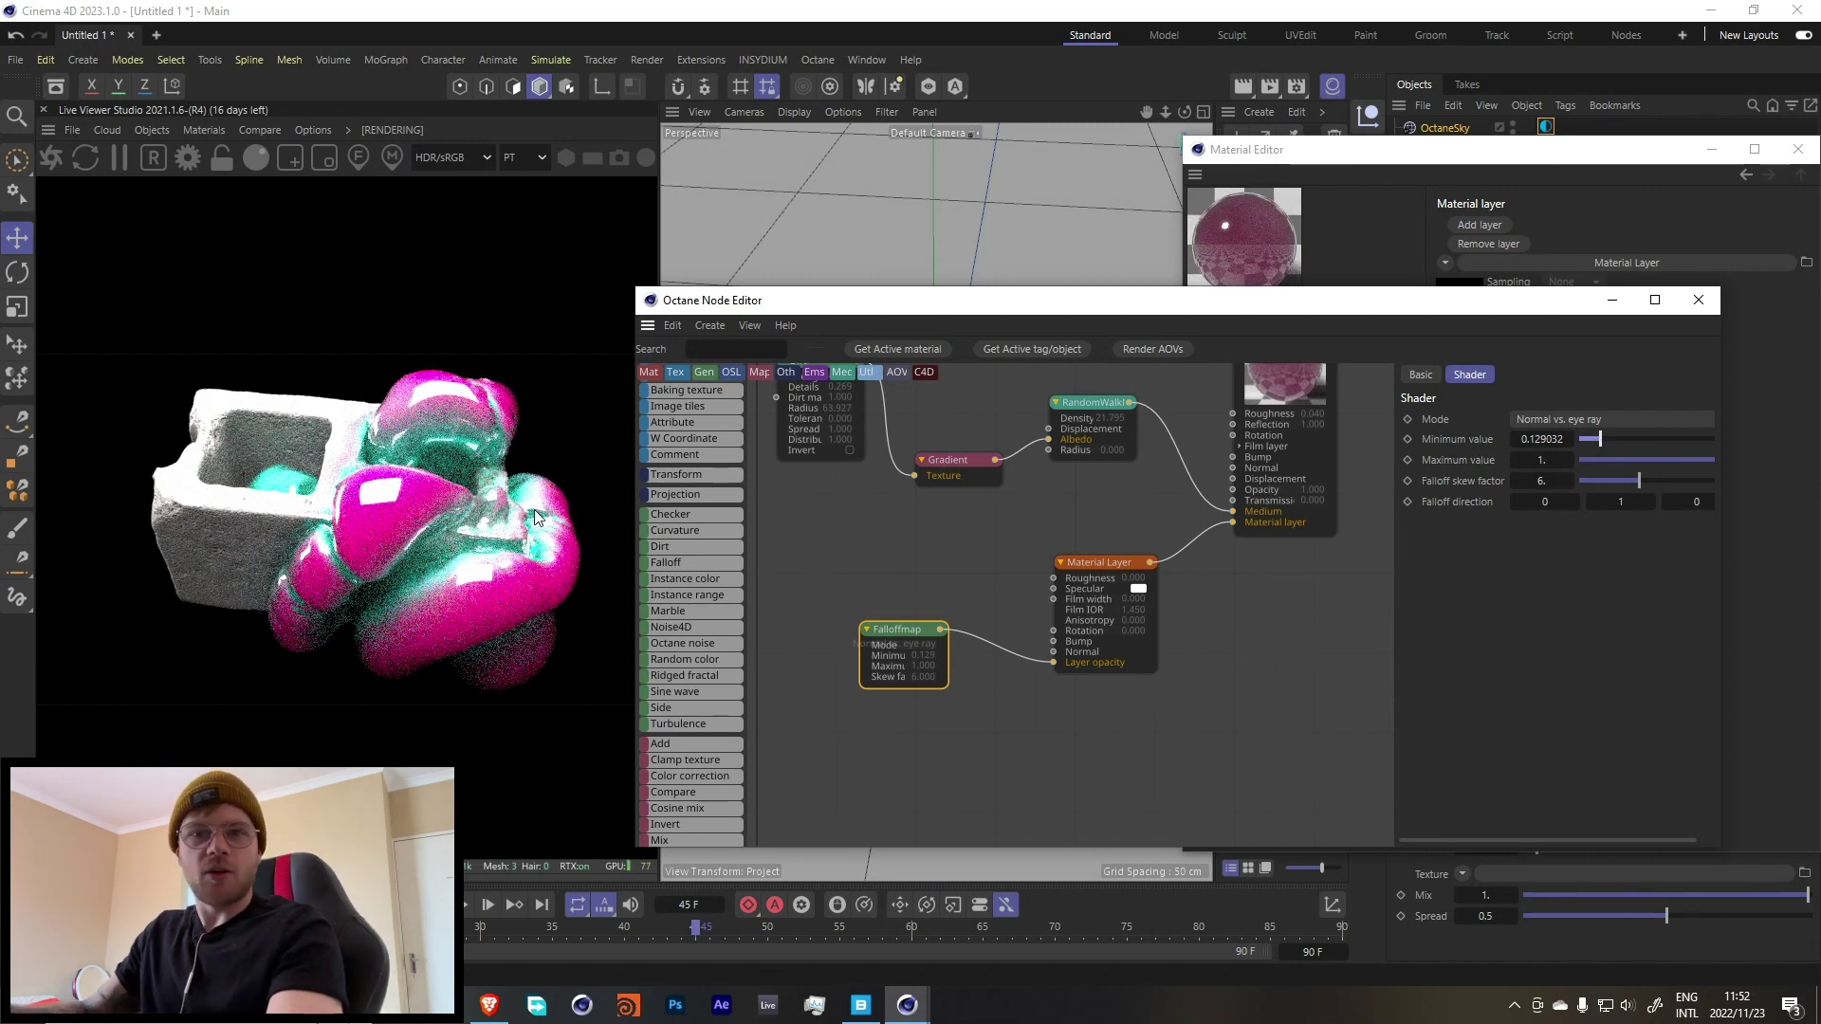
Set the base Octane material's roughness float to about 0.128.
{"action": "left_click", "coordinate": [1275, 474]}
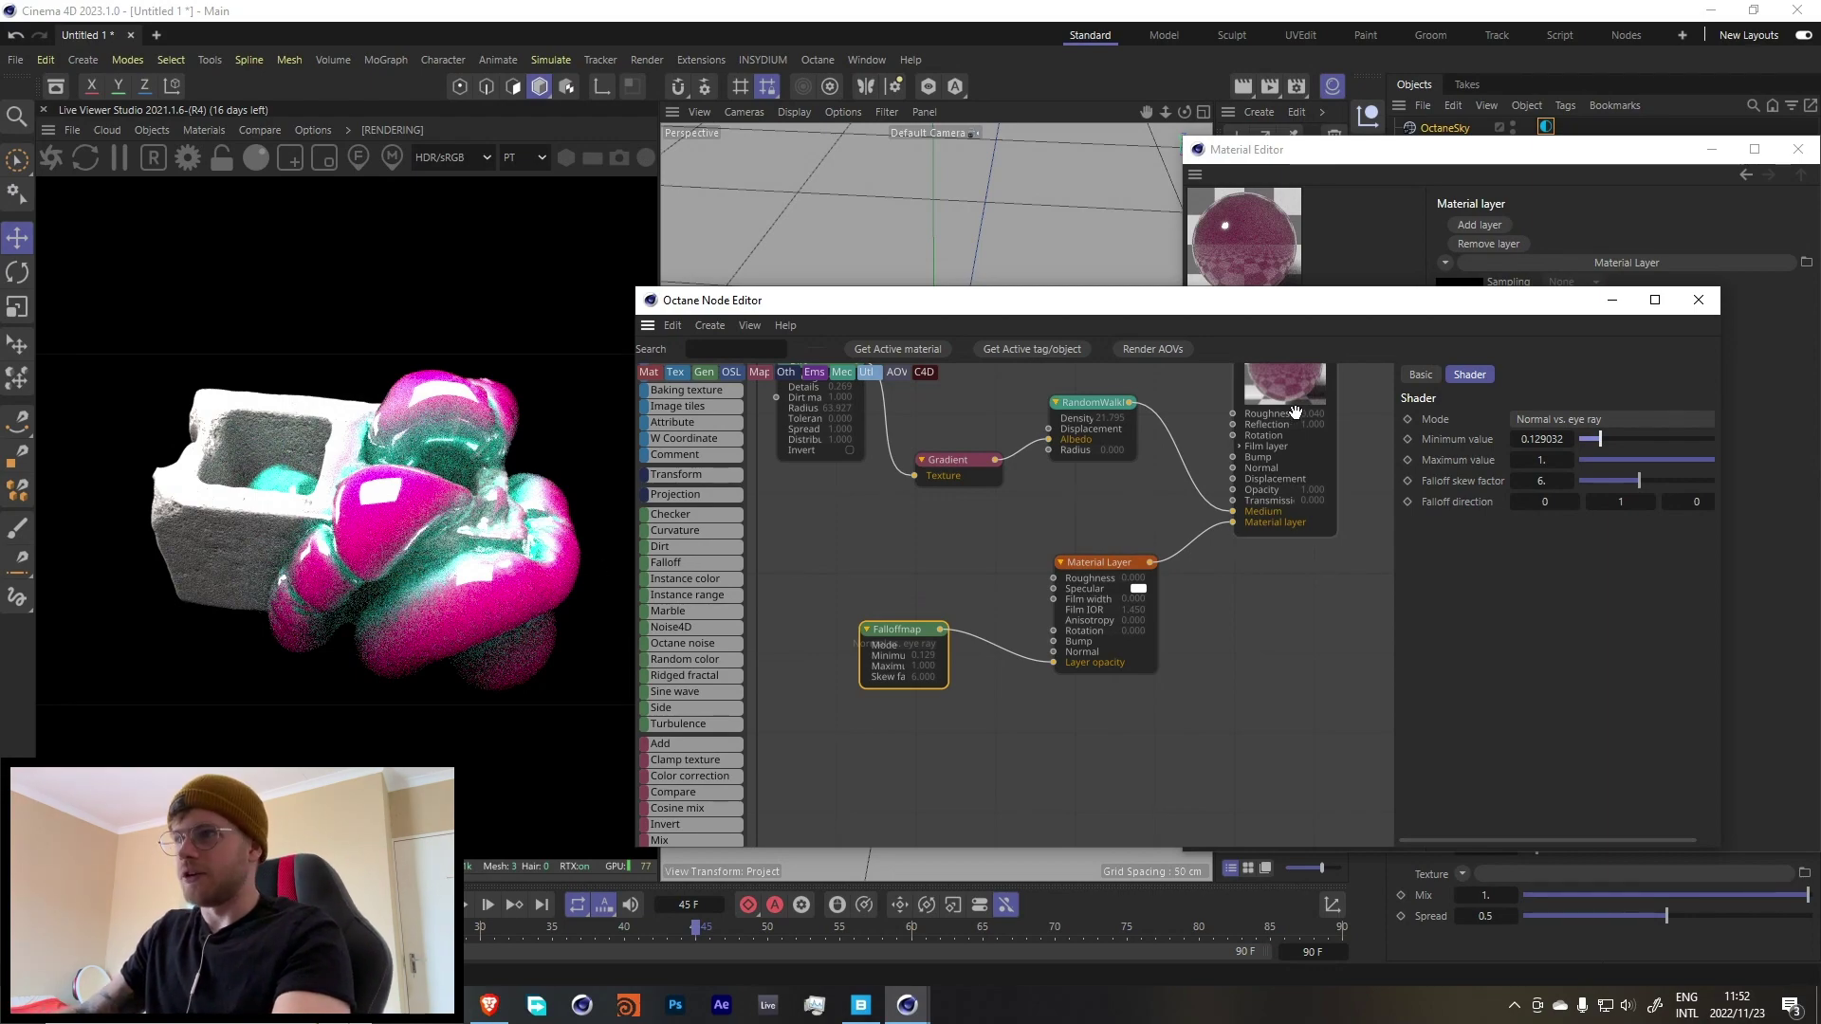
{"action": "left_click", "coordinate": [1478, 379]}
{"action": "left_click", "coordinate": [1553, 692]}
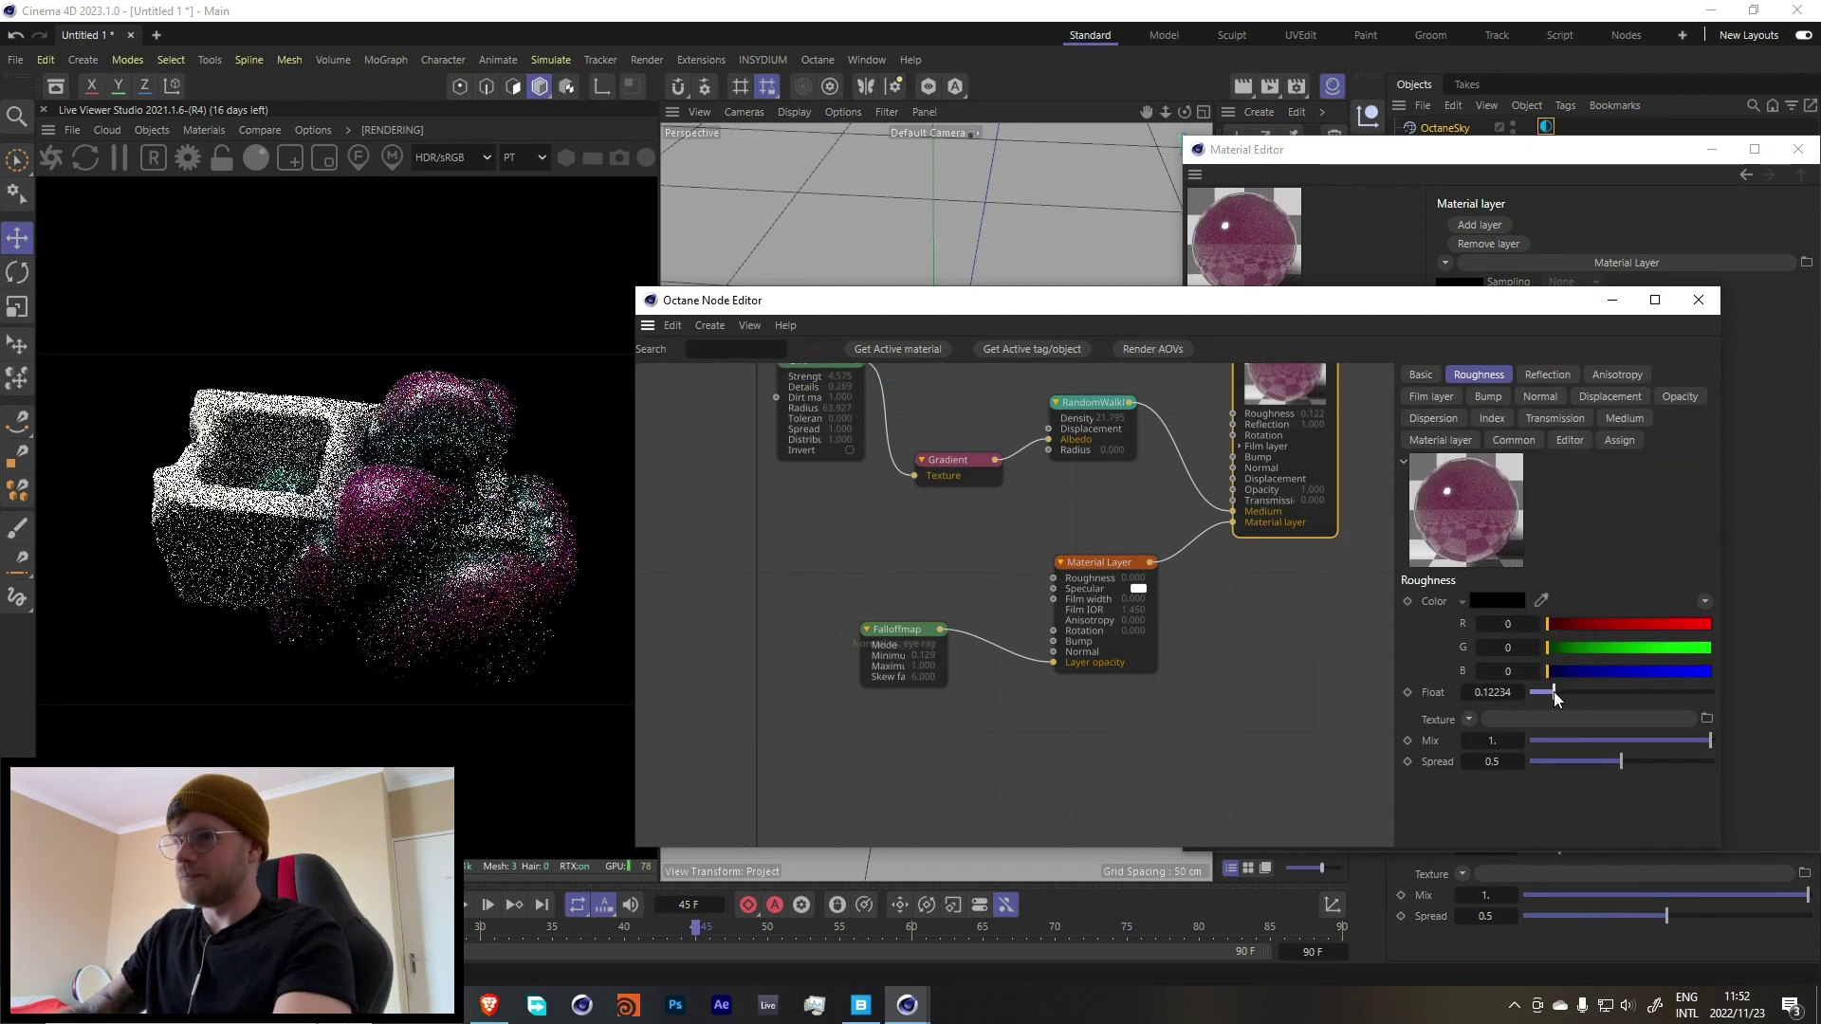
{"action": "mouse_move", "coordinate": [1567, 692]}
{"action": "left_mouse_down"}
{"action": "mouse_move", "coordinate": [1654, 689]}
{"action": "mouse_move", "coordinate": [1555, 694]}
{"action": "left_mouse_up"}
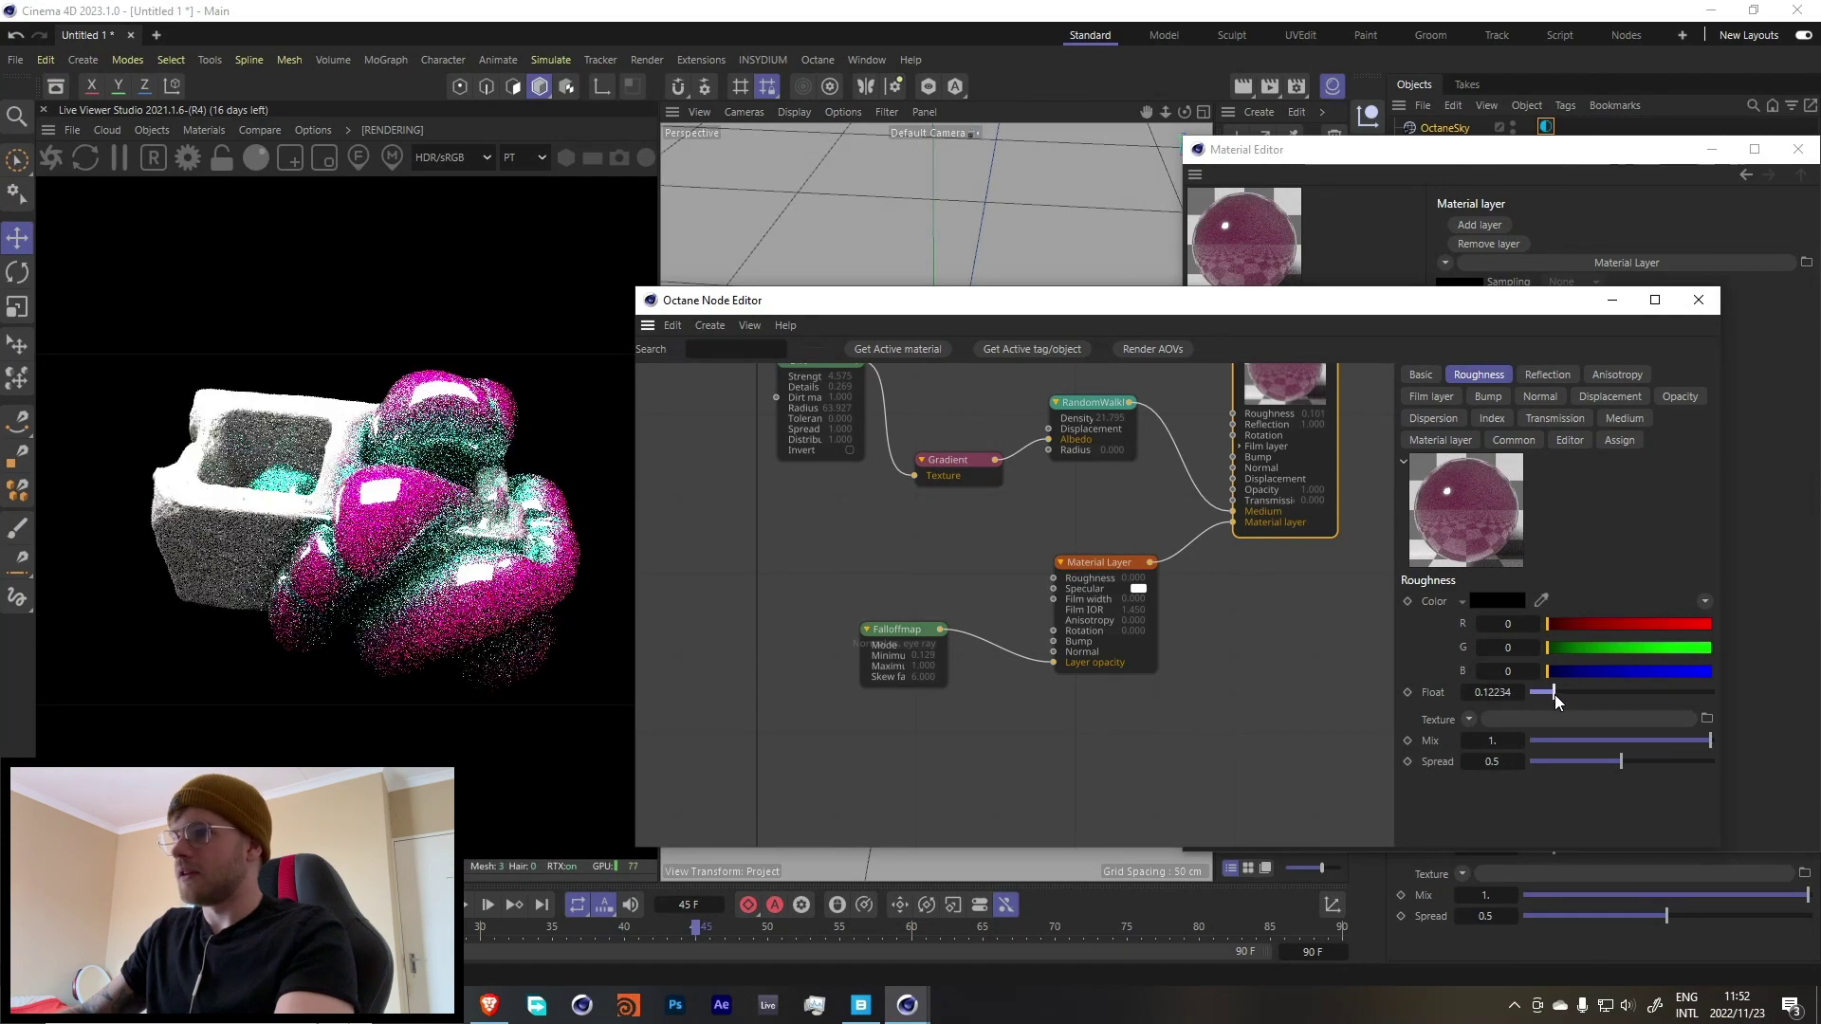
Reopen OctSpecular1's node graph and drag the RandomWalk density down to about 6.4.
{"action": "left_click", "coordinate": [1699, 300]}
{"action": "left_click", "coordinate": [1797, 149]}
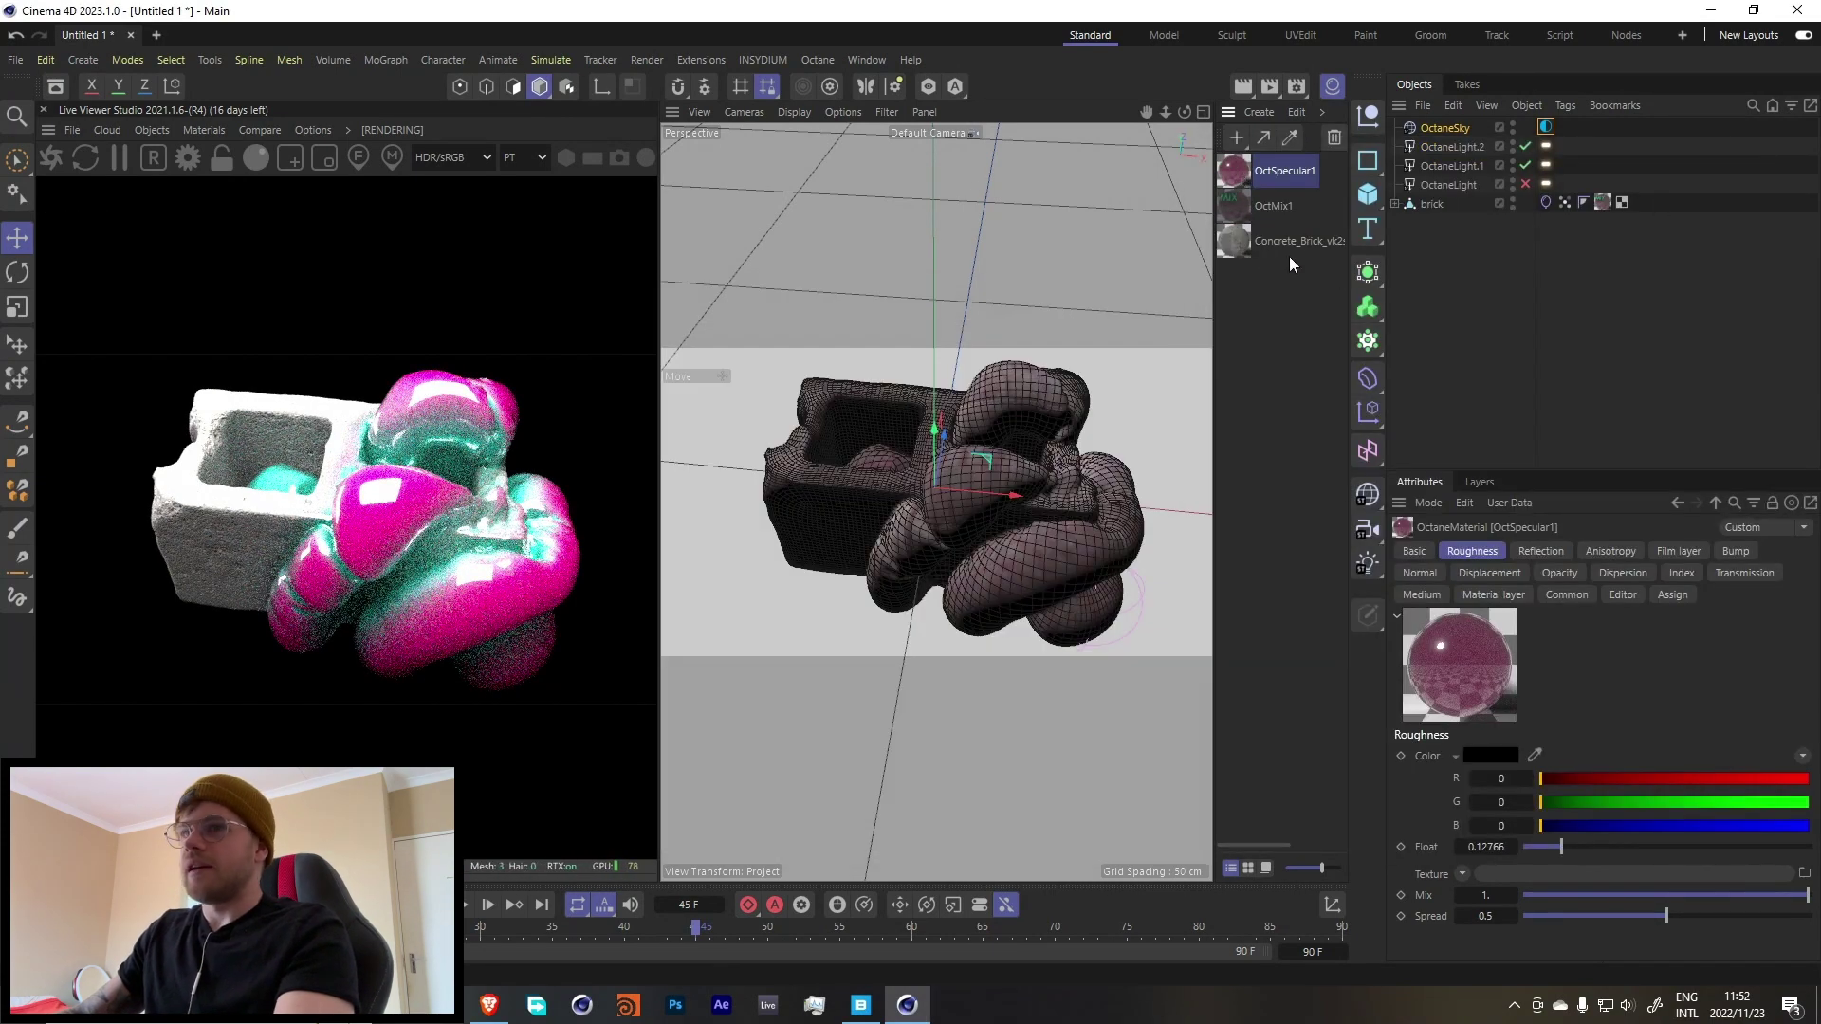
{"action": "double_click", "coordinate": [1235, 169]}
{"action": "left_click", "coordinate": [1240, 405]}
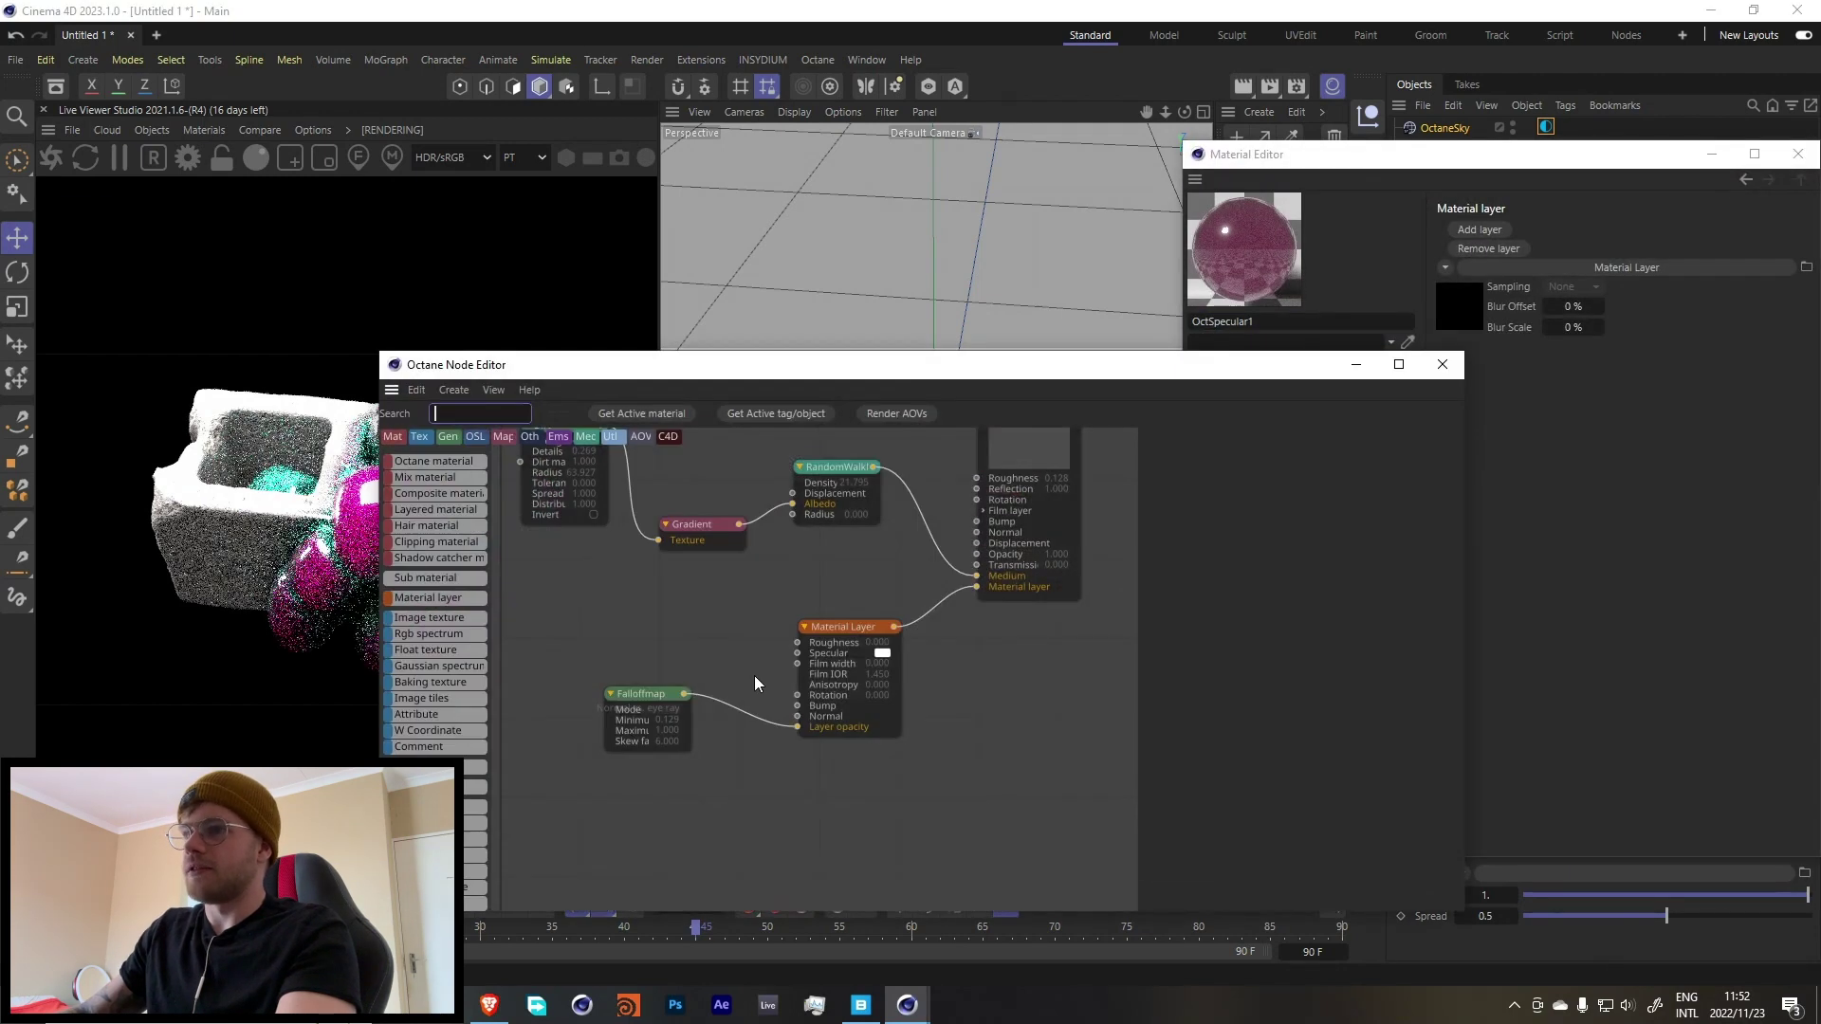
{"action": "left_click", "coordinate": [835, 468]}
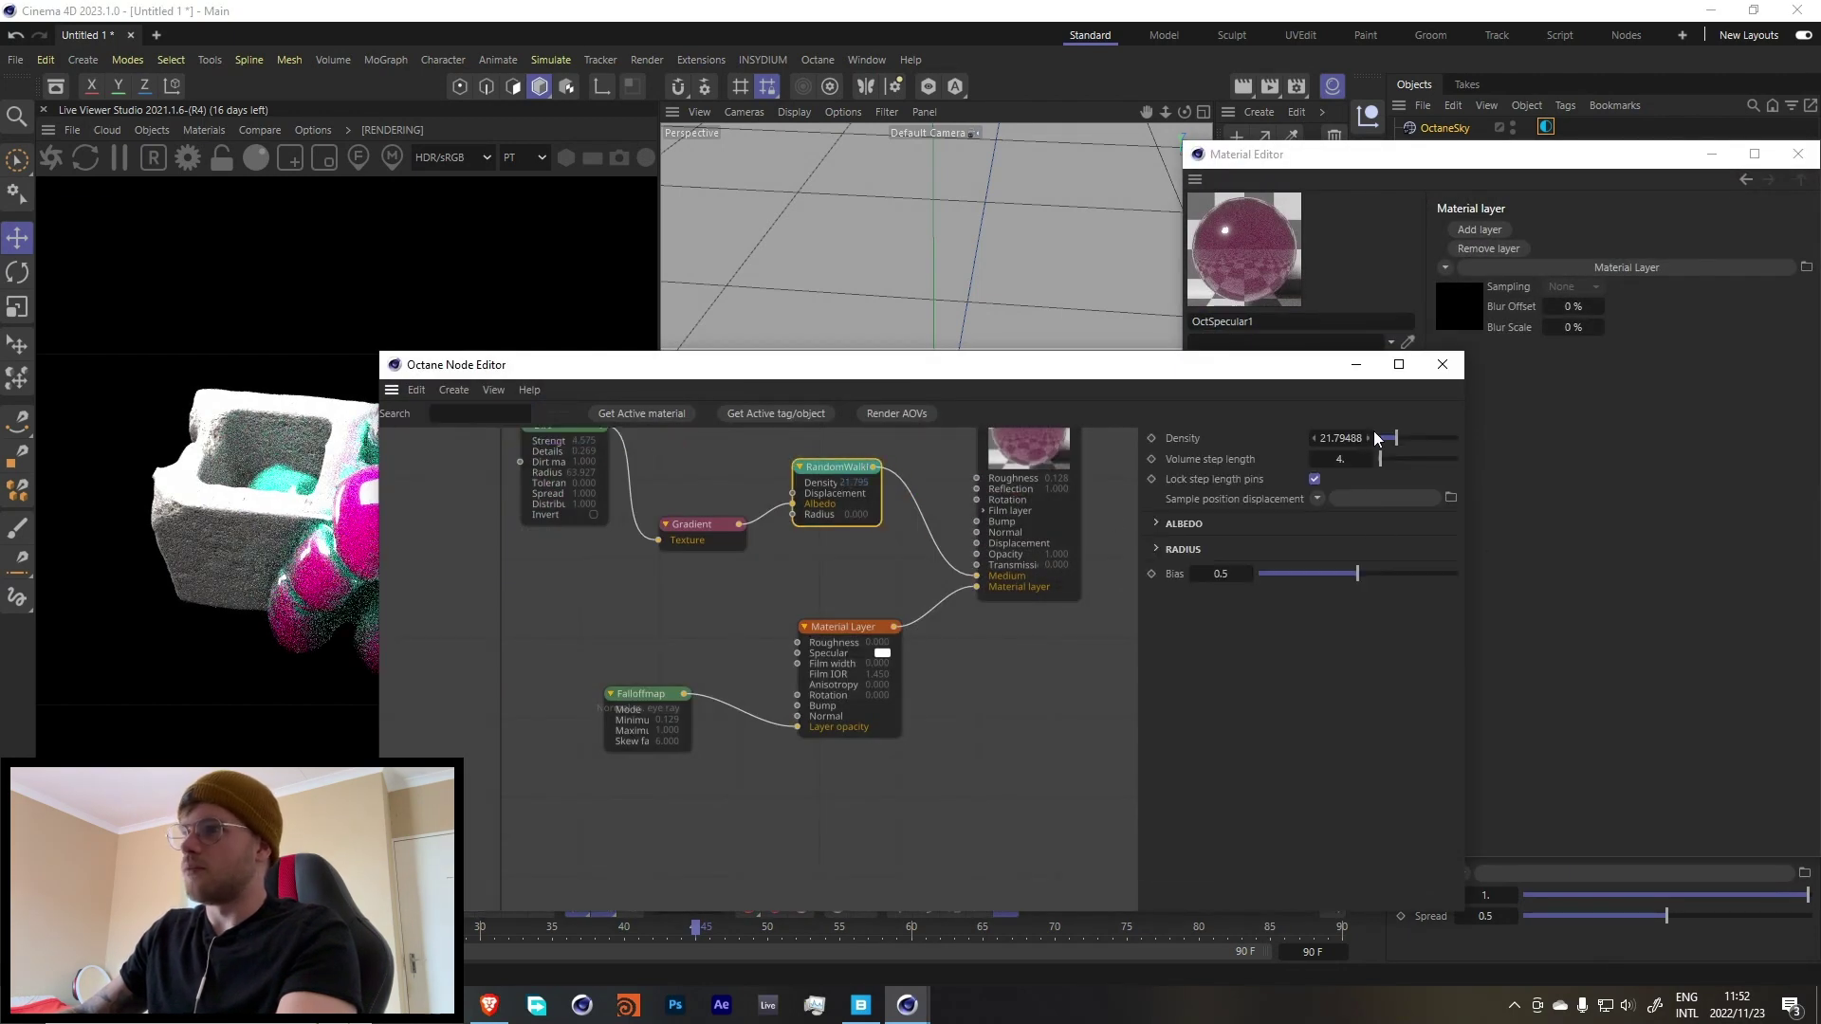
{"action": "left_click_drag", "start_coordinate": [1392, 435], "coordinate": [1382, 437]}
Raise the RandomWalk density to 11.54, close both editors, and orbit around the brick.
{"action": "left_click_drag", "start_coordinate": [1049, 370], "coordinate": [1228, 319]}
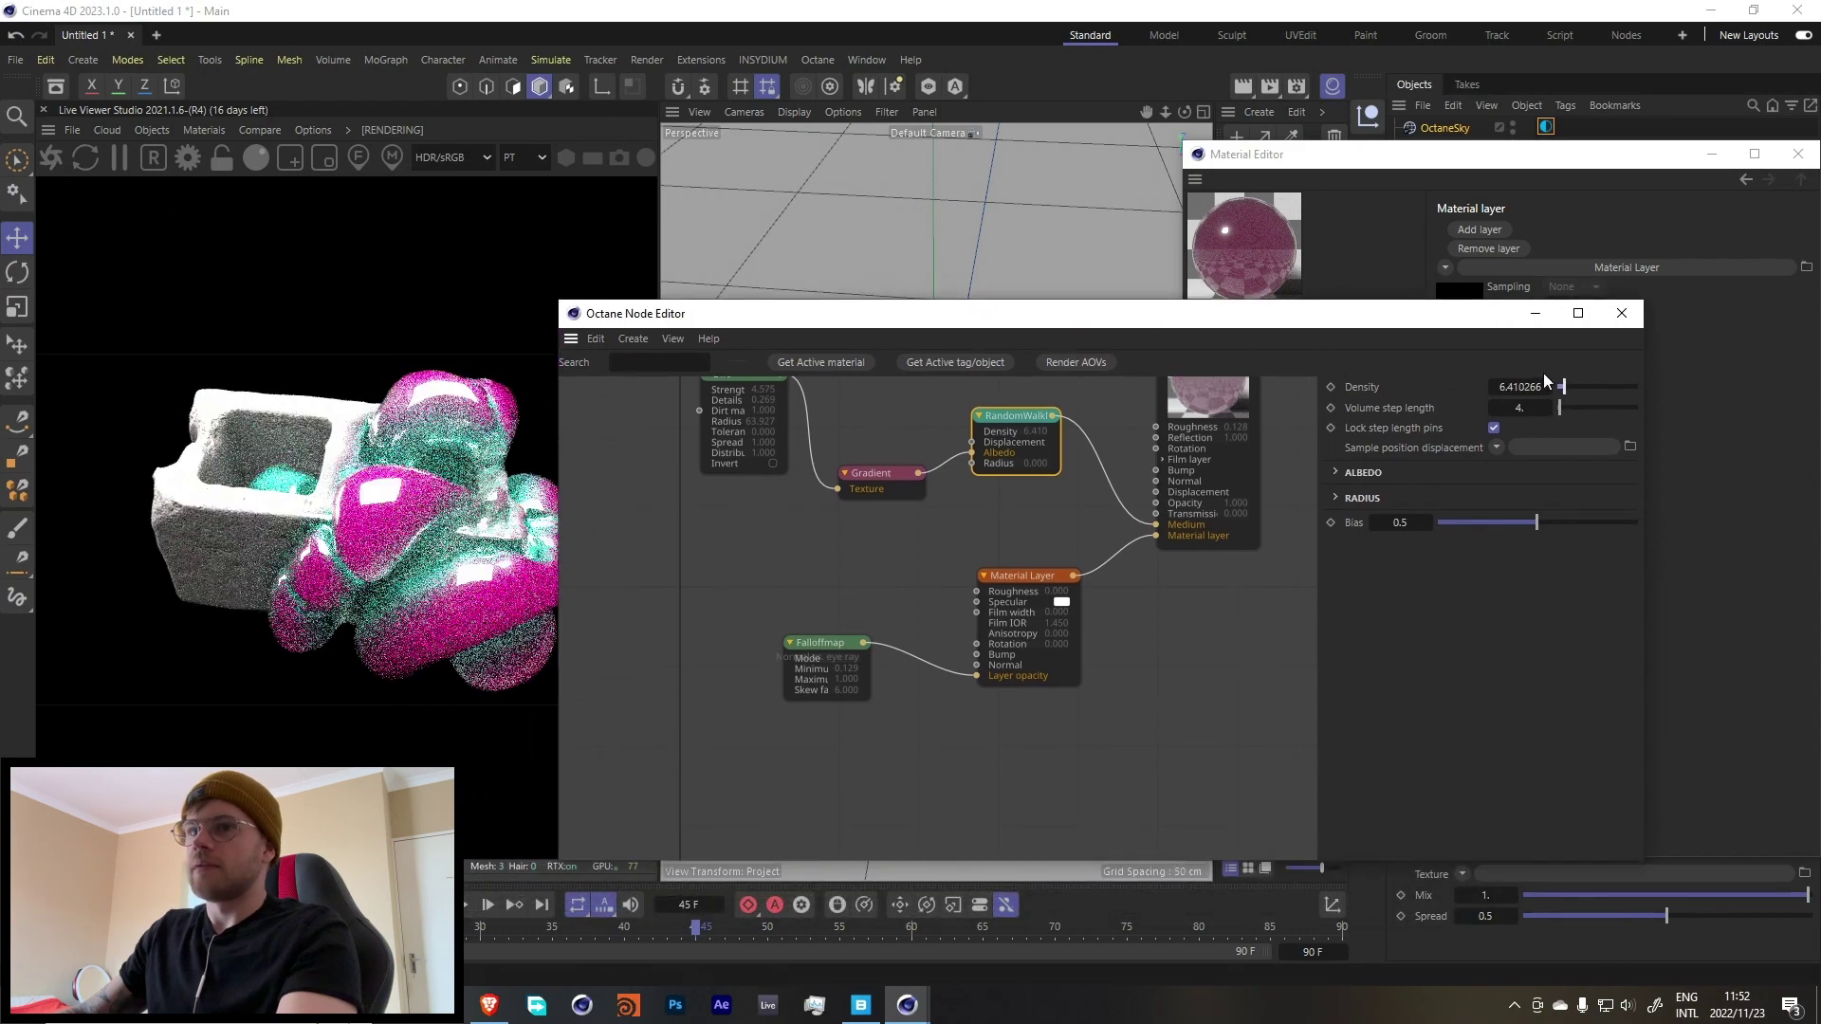
{"action": "left_click", "coordinate": [1568, 391]}
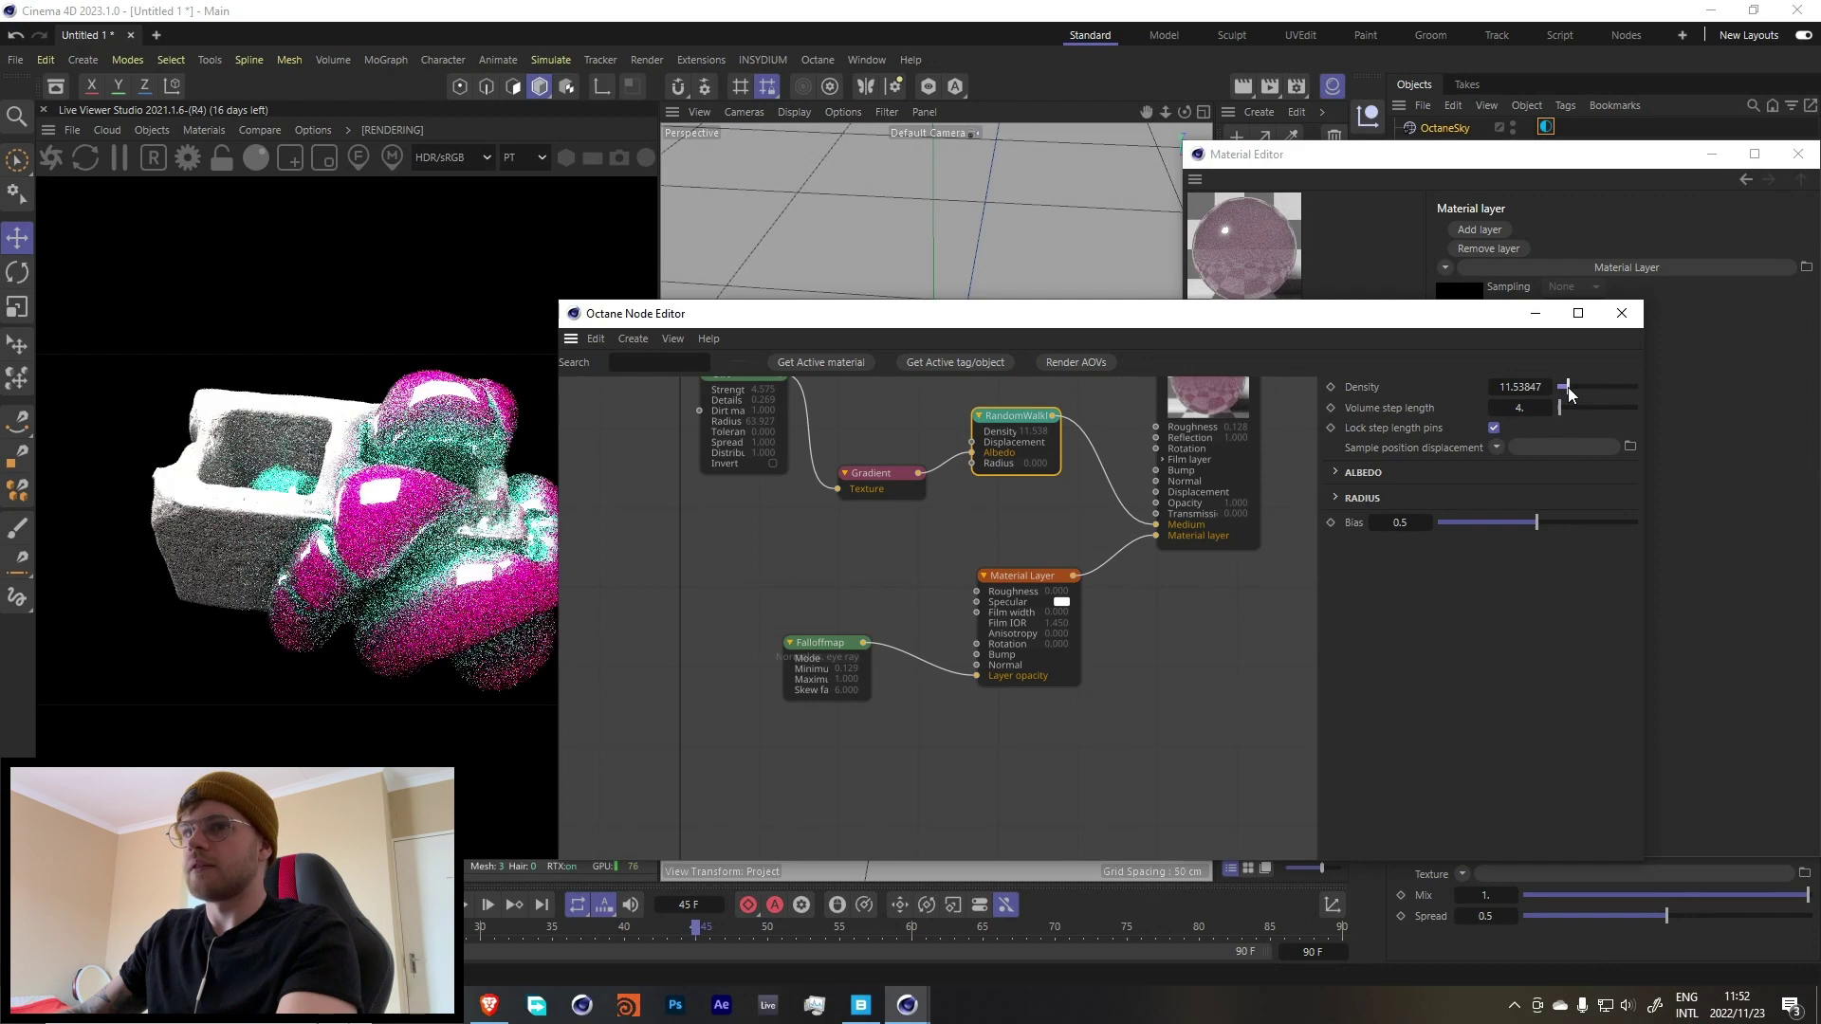
{"action": "left_click", "coordinate": [1621, 314]}
{"action": "left_click", "coordinate": [1797, 153]}
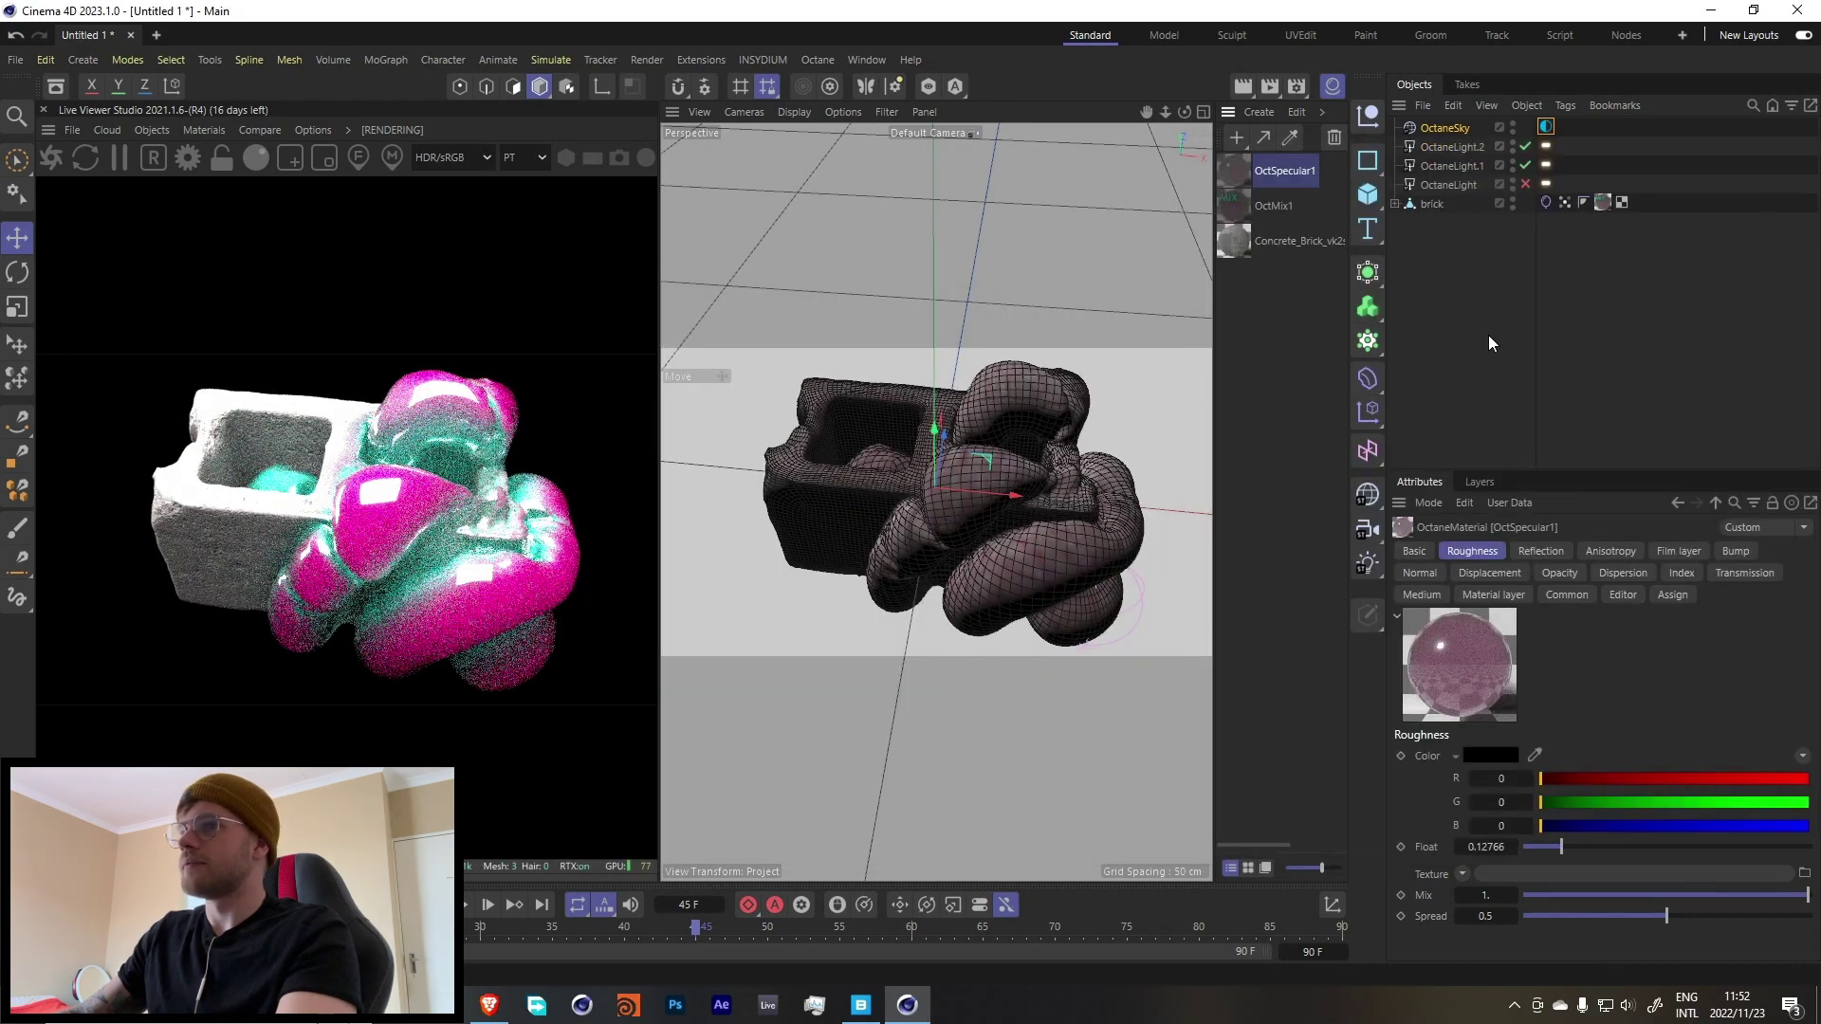
{"action": "left_click_drag", "start_coordinate": [1040, 503], "coordinate": [1017, 480], "text": "alt"}
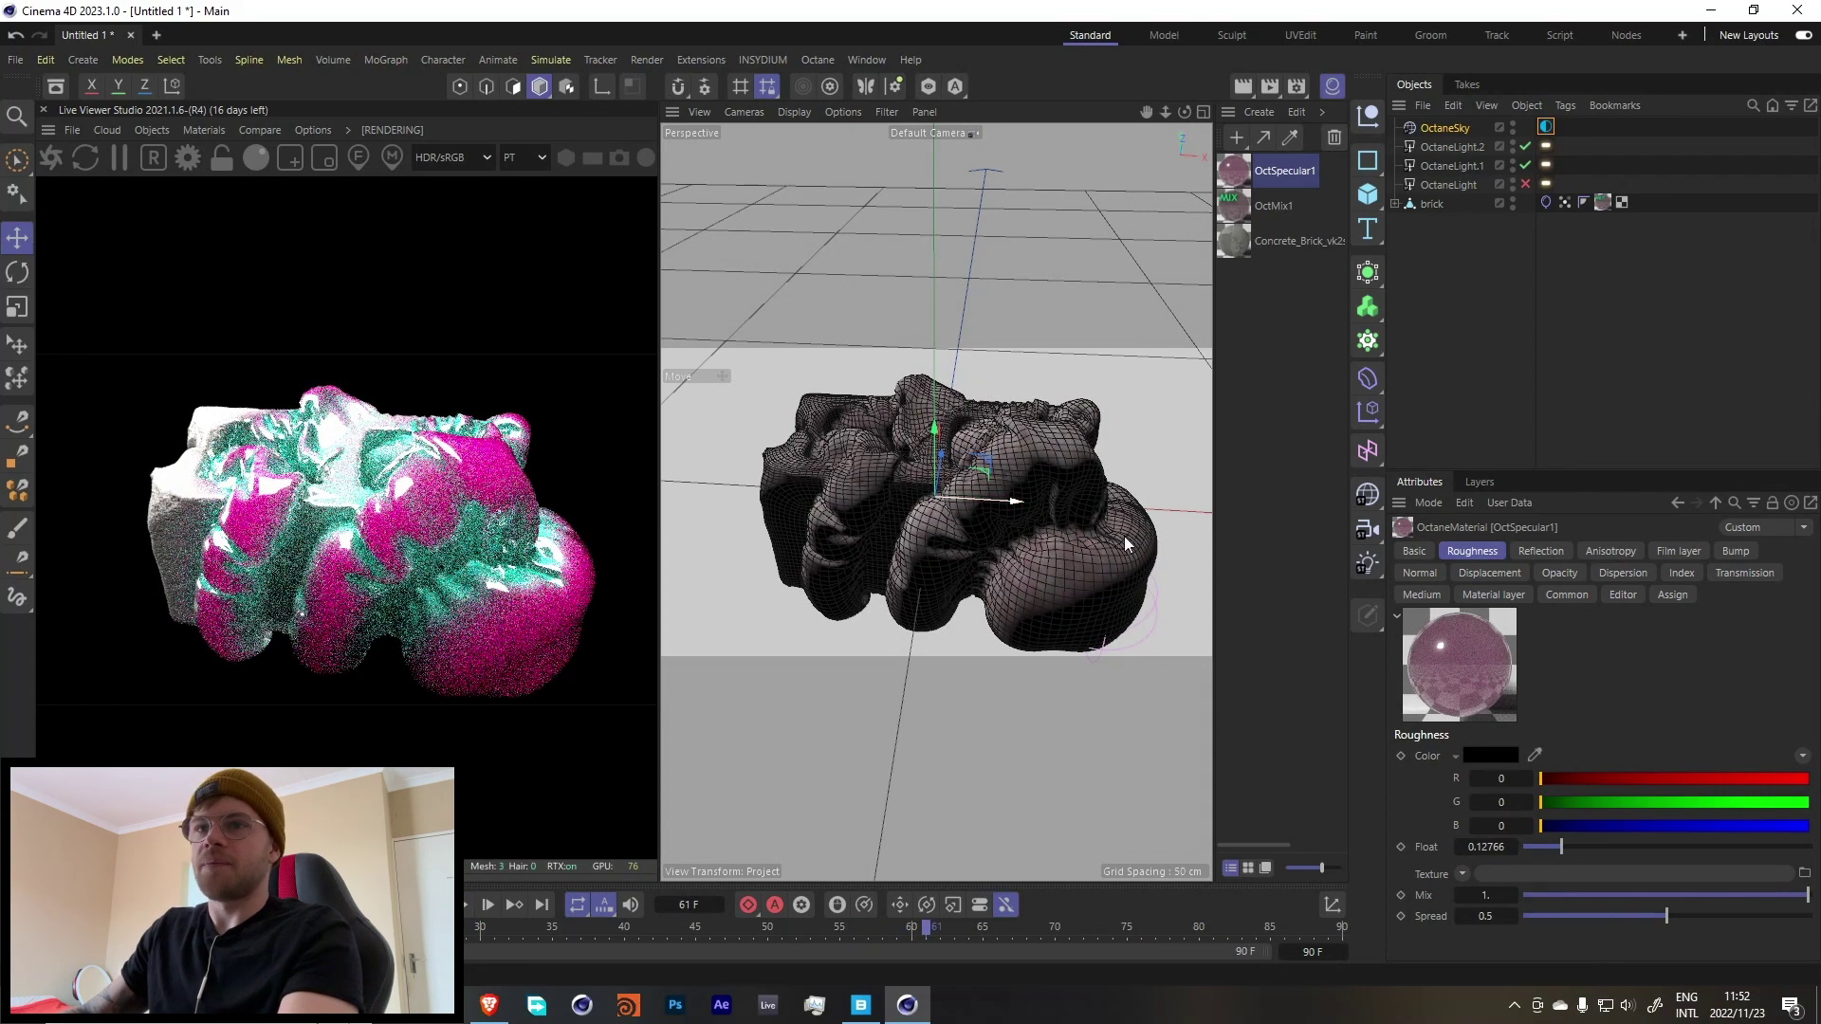
Preview the inflation from frame 0 without the Delay field, then re-enable Delay and stop at frame 51.
{"action": "left_click", "coordinate": [1564, 203]}
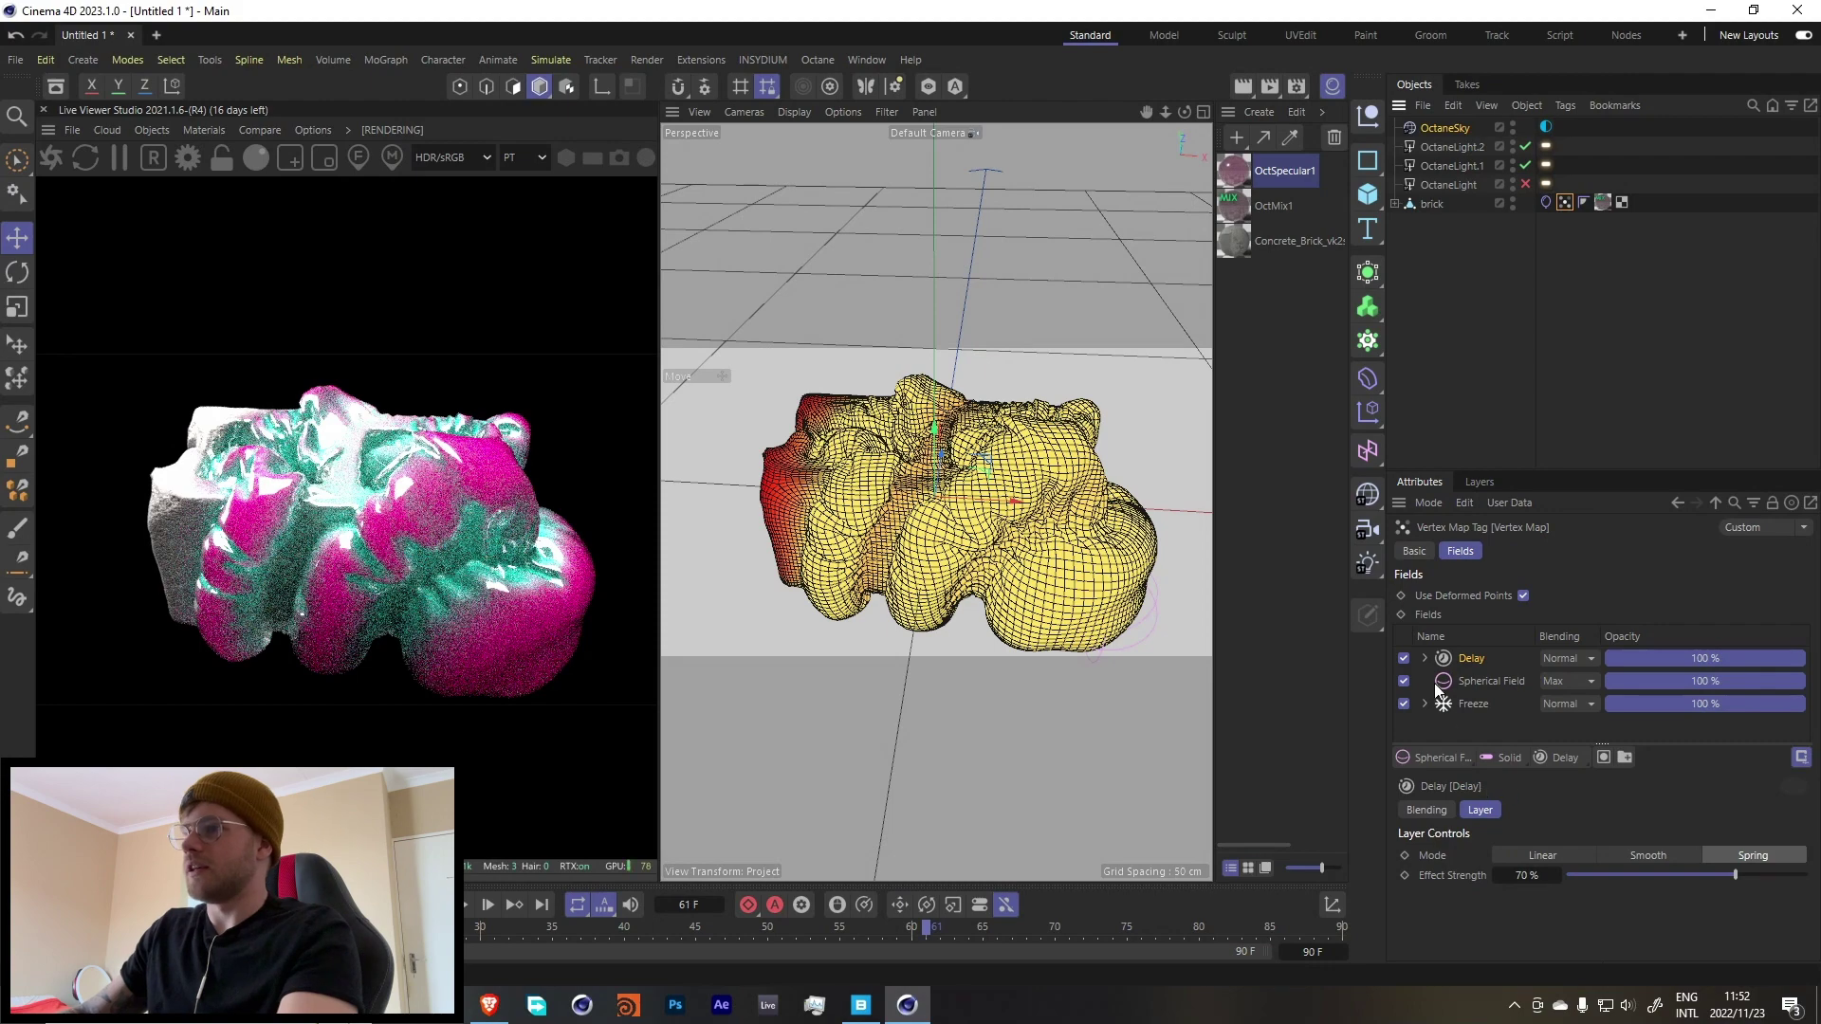
{"action": "left_click", "coordinate": [1404, 659]}
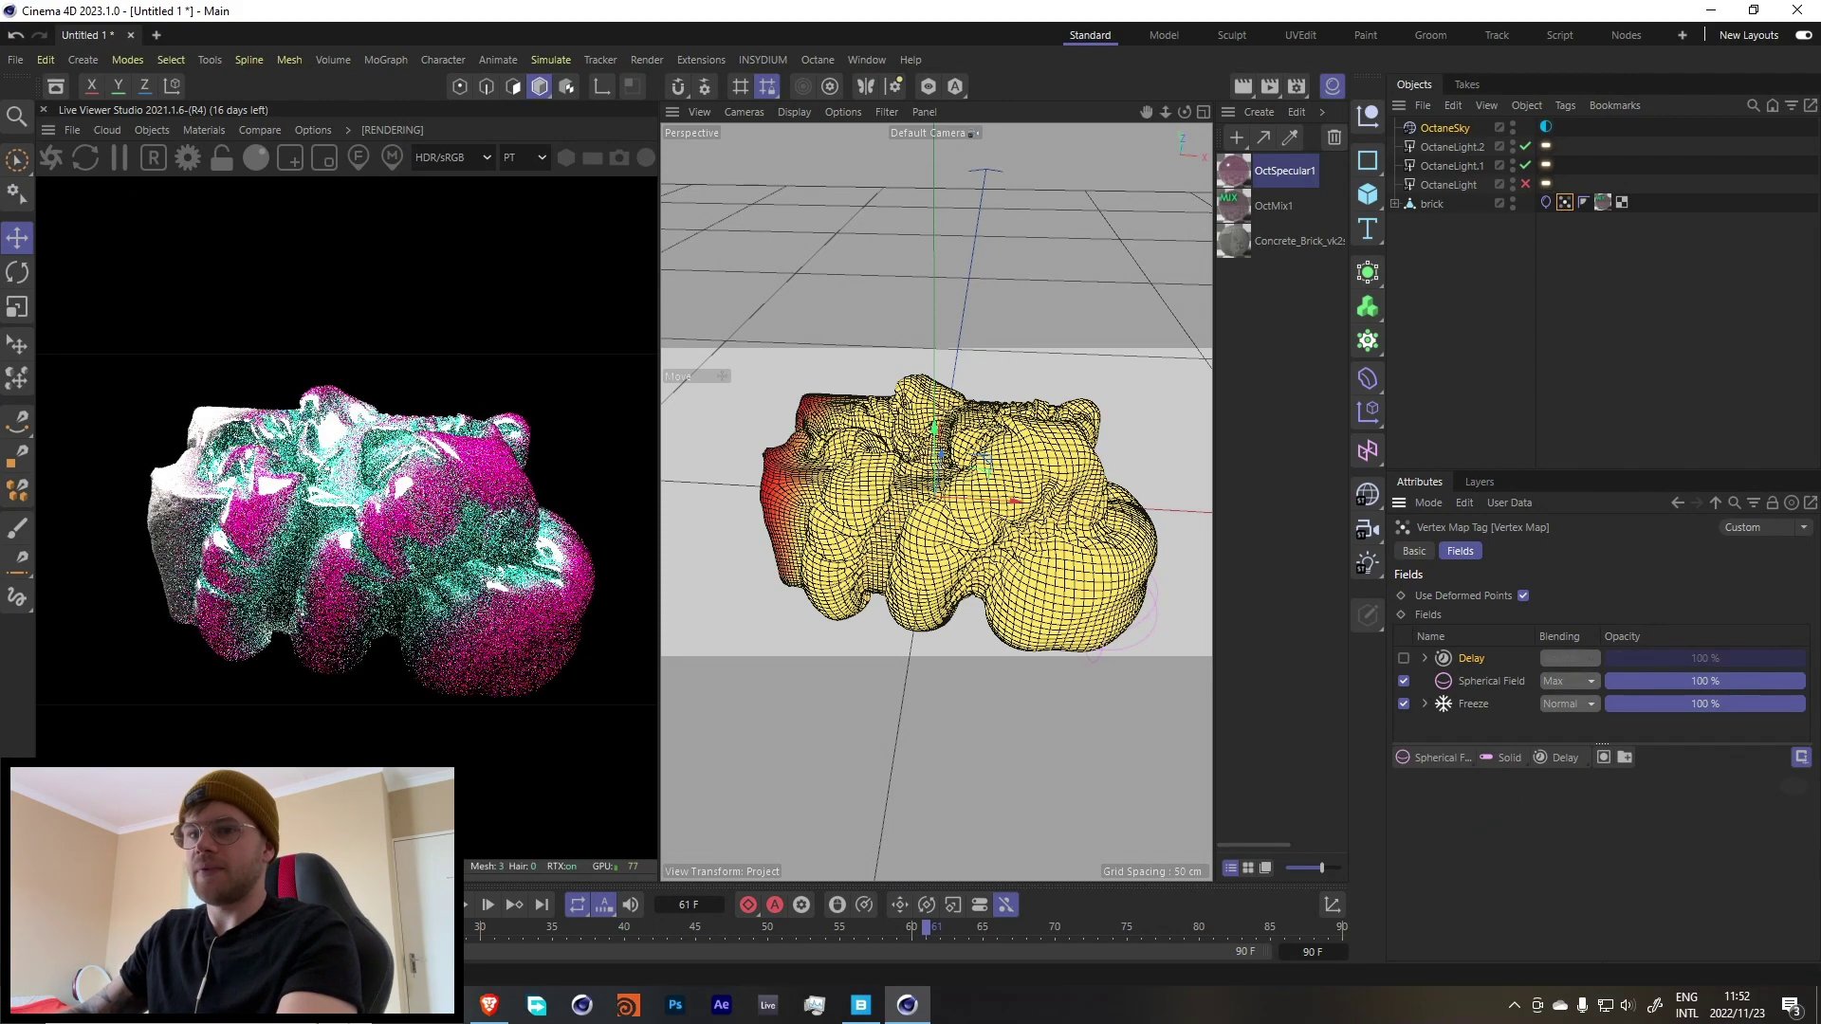
{"action": "key", "text": "shift+f"}
{"action": "left_click", "coordinate": [464, 907]}
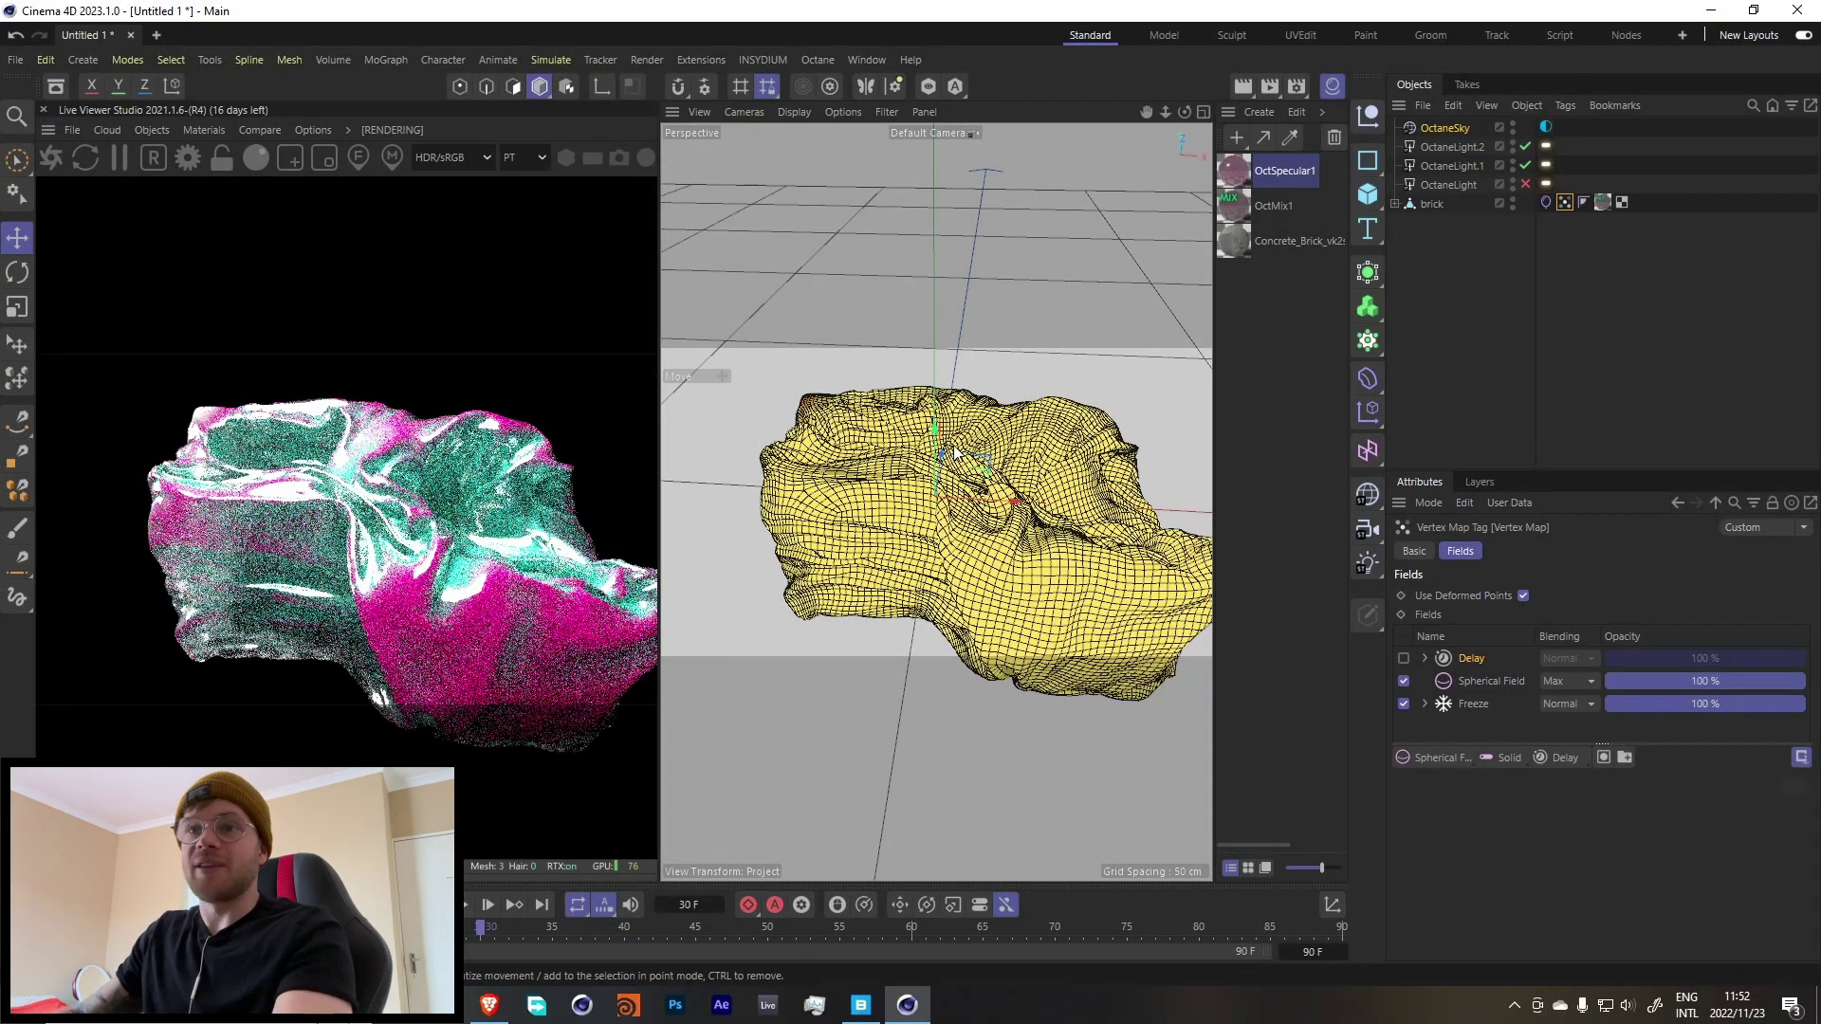
{"action": "left_click", "coordinate": [1404, 659]}
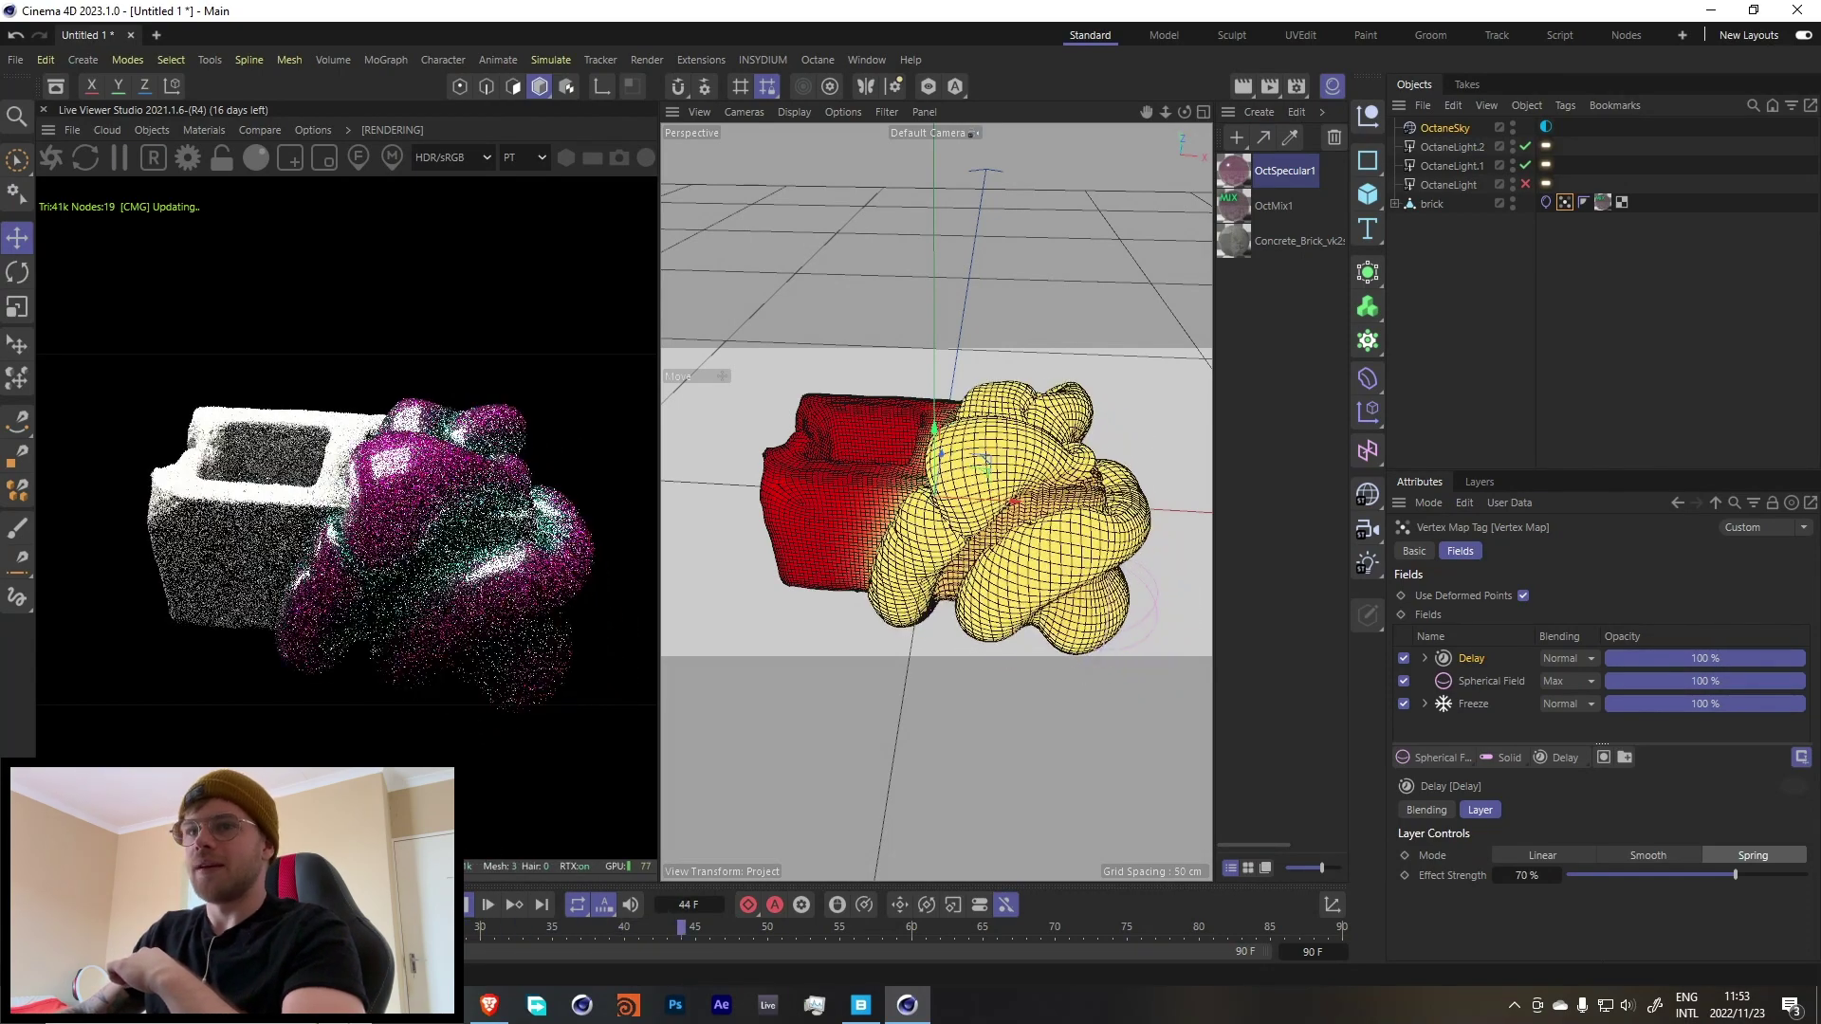
{"action": "left_click", "coordinate": [470, 907]}
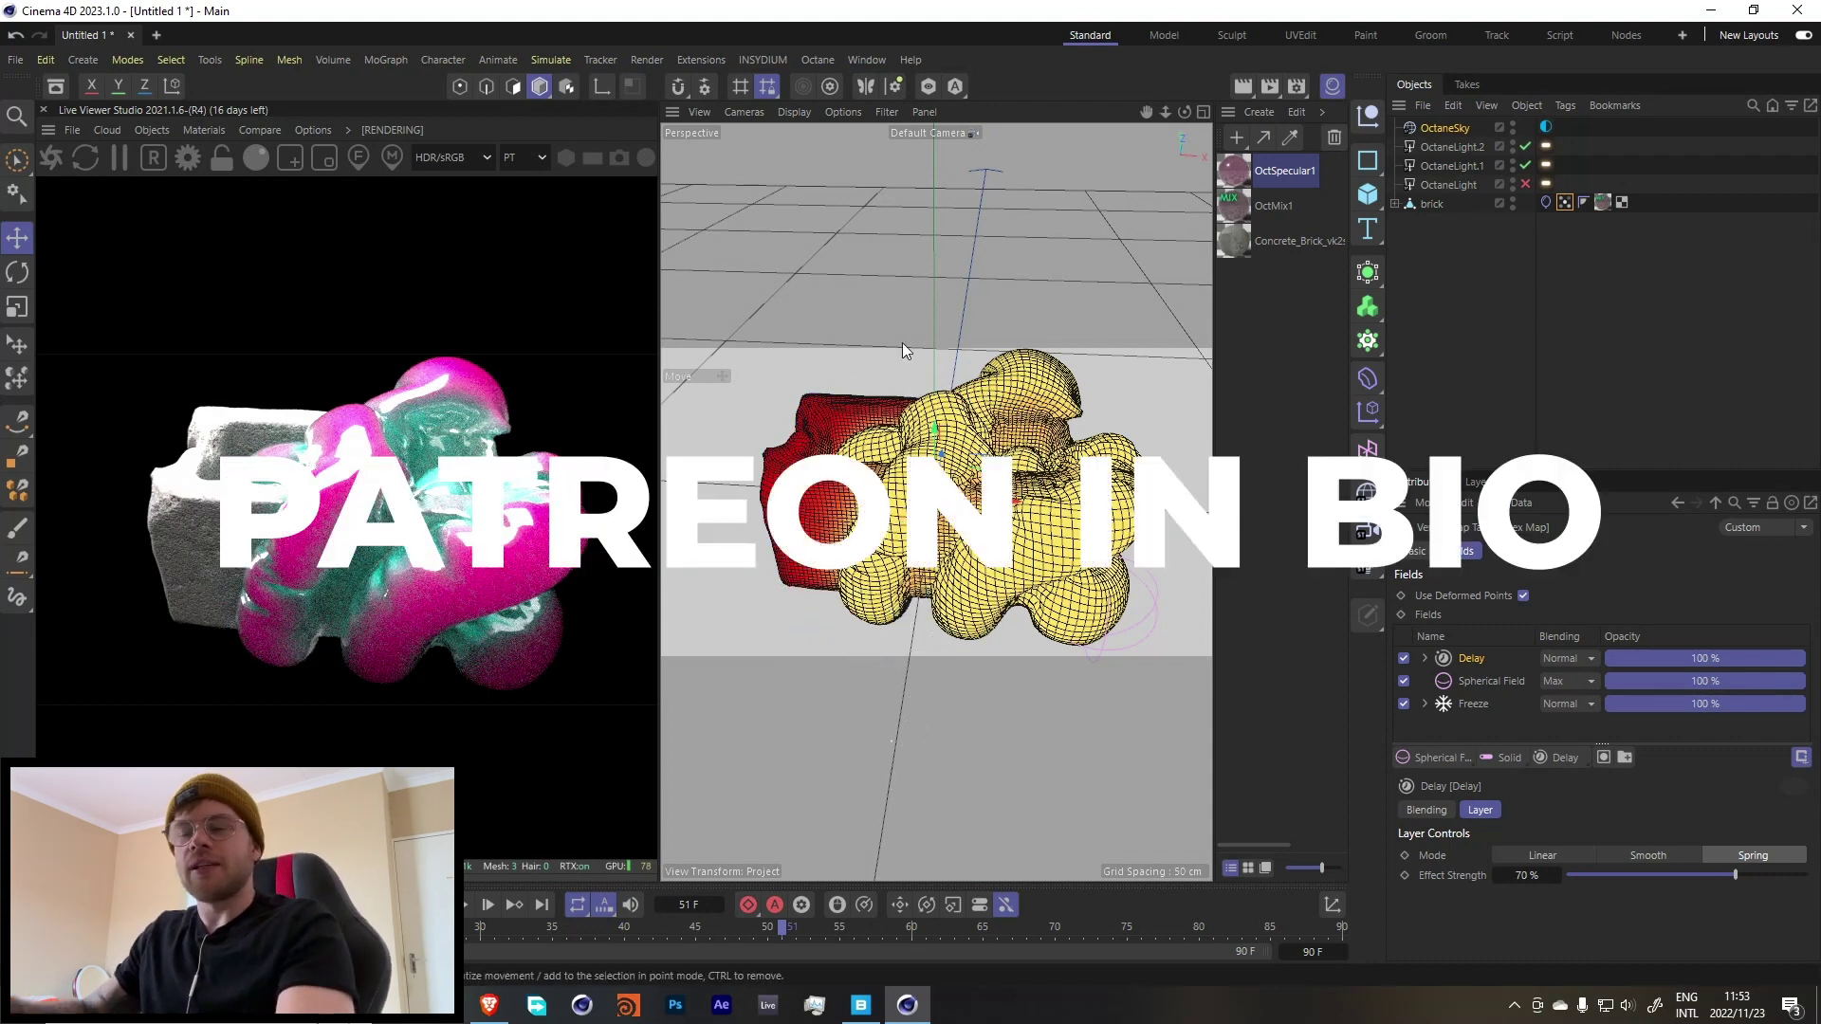
{"action": "left_click", "coordinate": [1717, 9]}
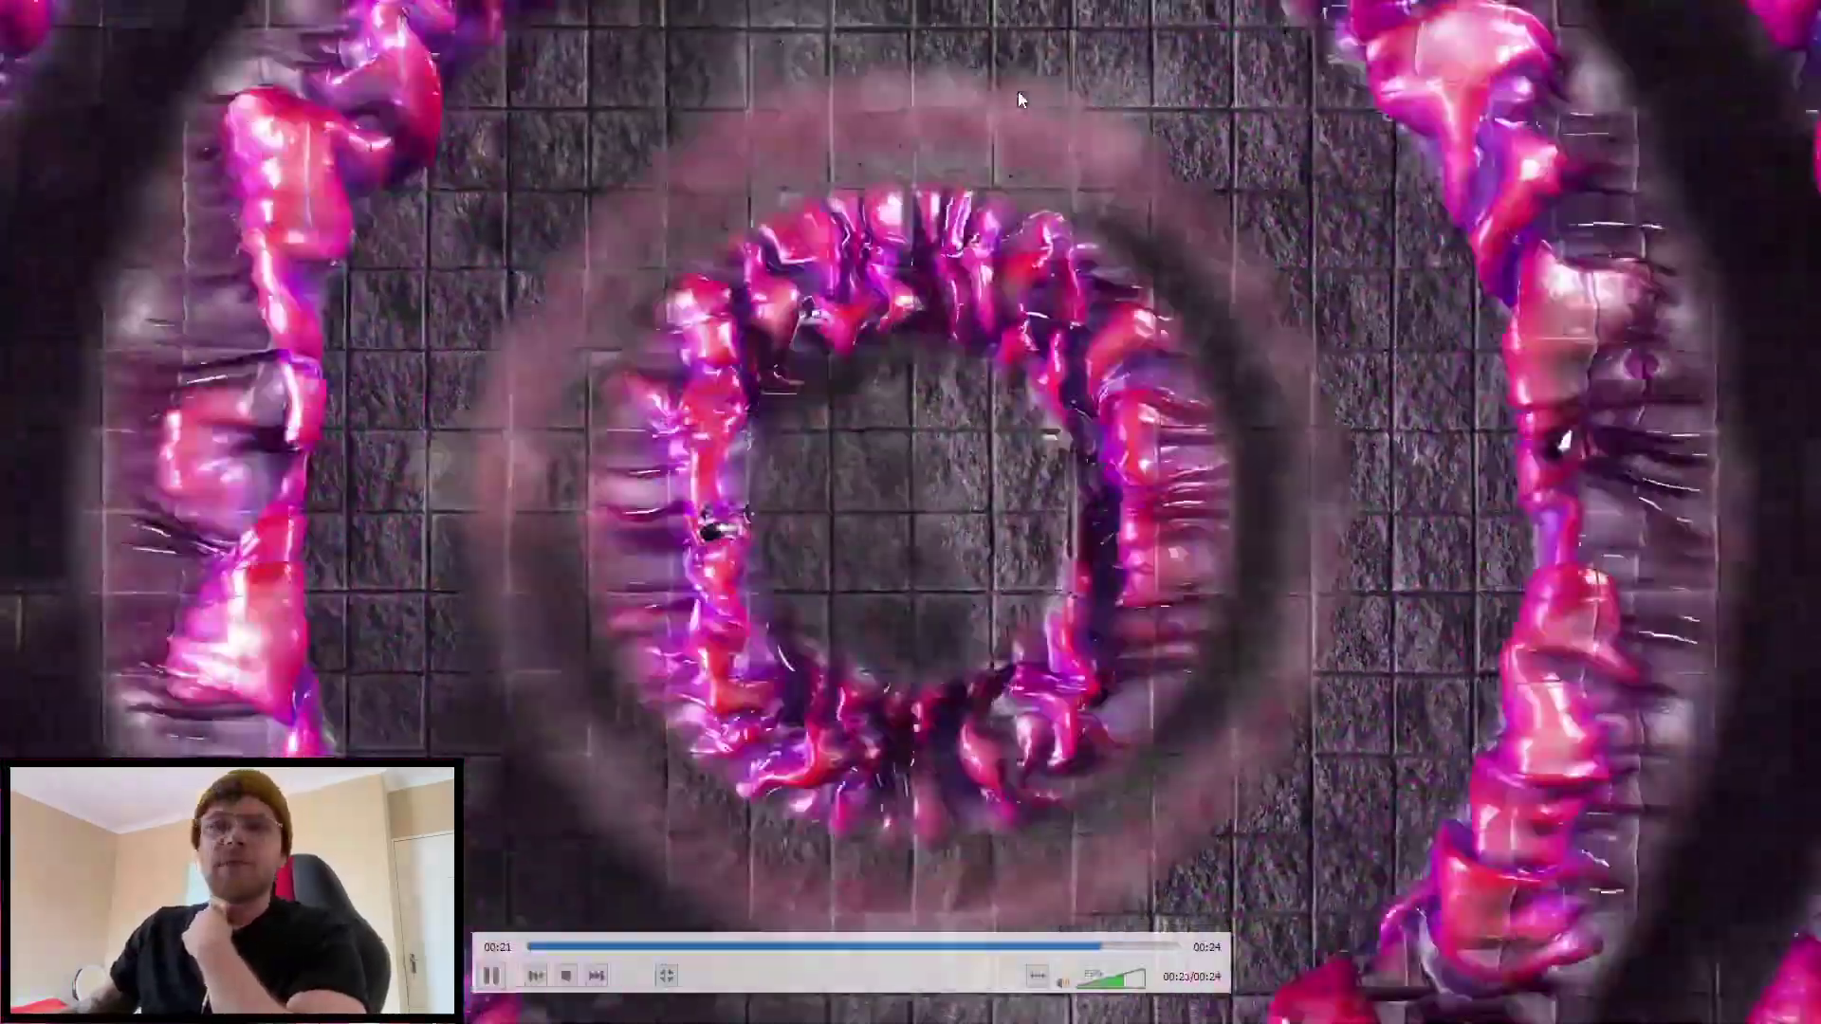
{"action": "double_click", "coordinate": [991, 97]}
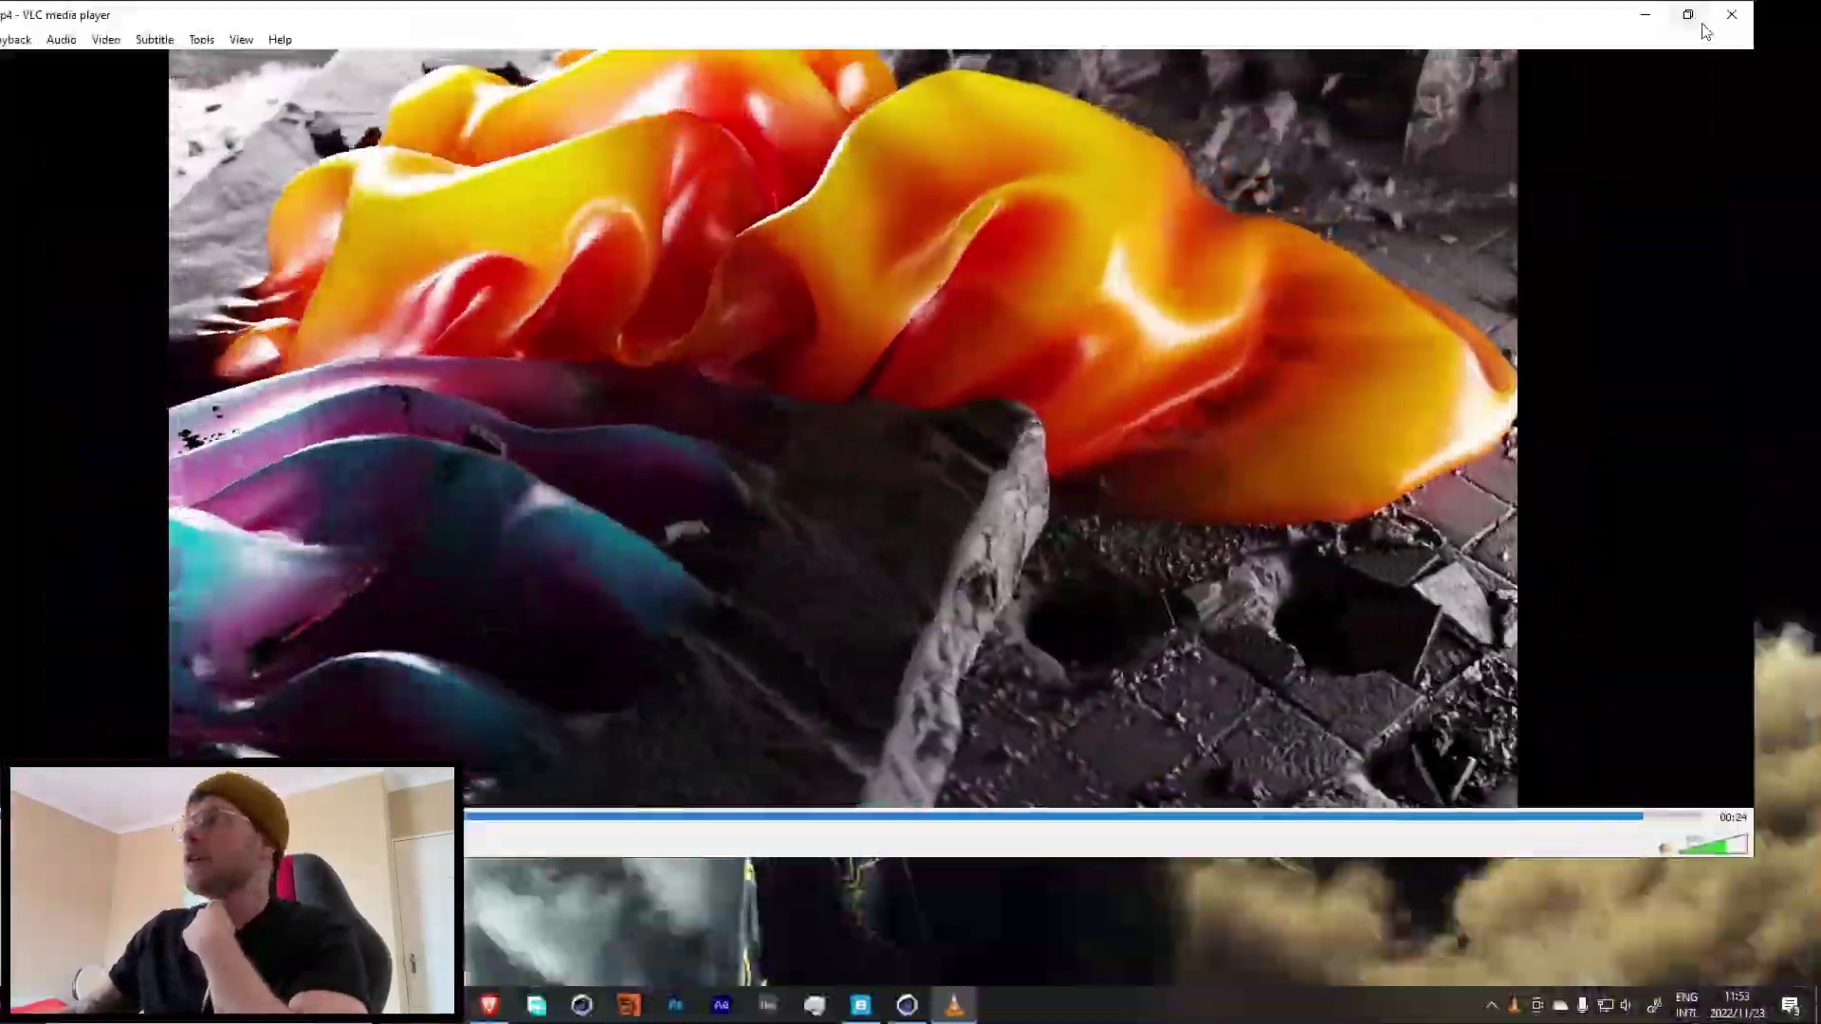
{"action": "left_click", "coordinate": [1732, 15]}
{"action": "left_click", "coordinate": [907, 1004]}
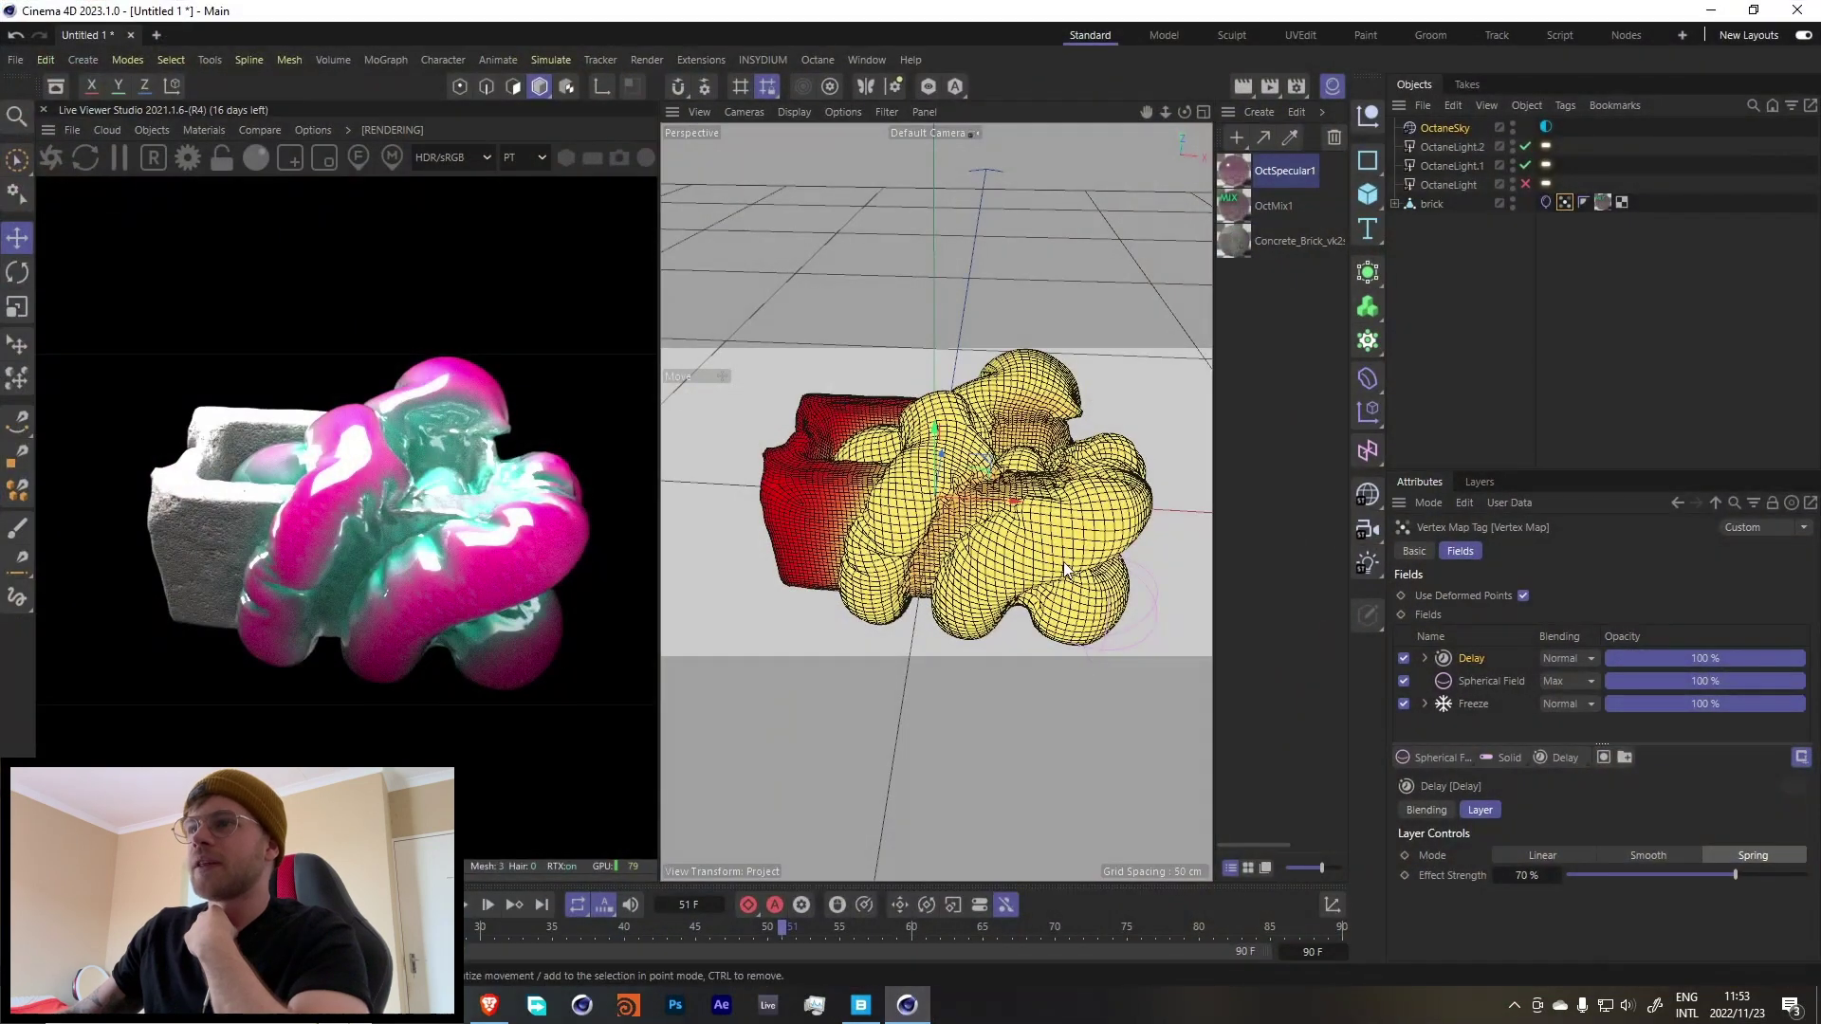